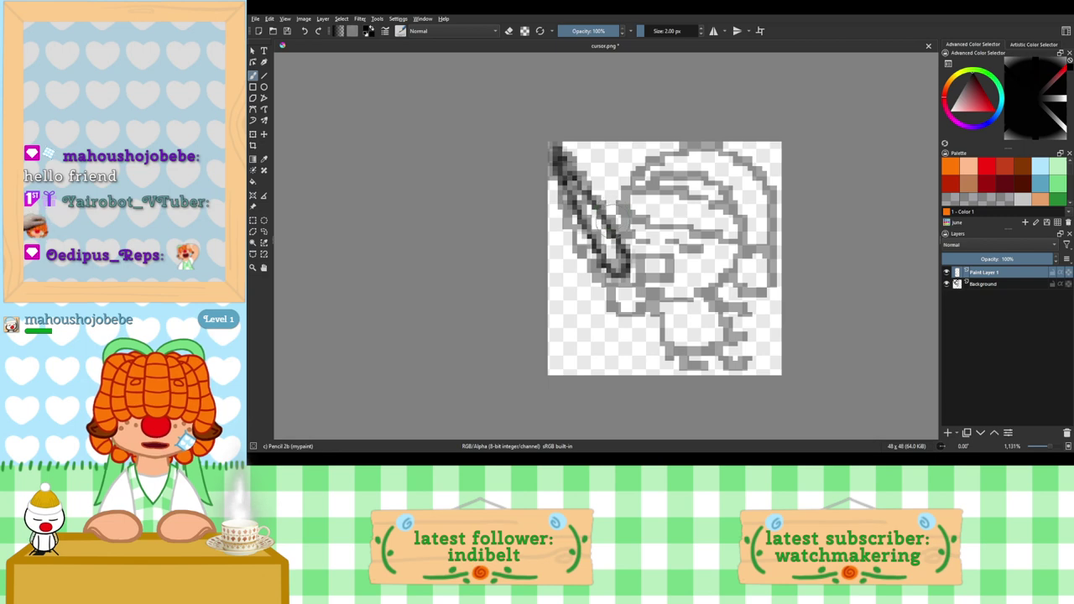
Step: Undo the dark pencil strokes of the long slanted shape at the canvas's upper left on Paint Layer 1
key(ctrl+z)
key(ctrl+z)
key(ctrl+z)
key(ctrl+z)
key(ctrl+z)
key(ctrl+z)
key(ctrl+z)
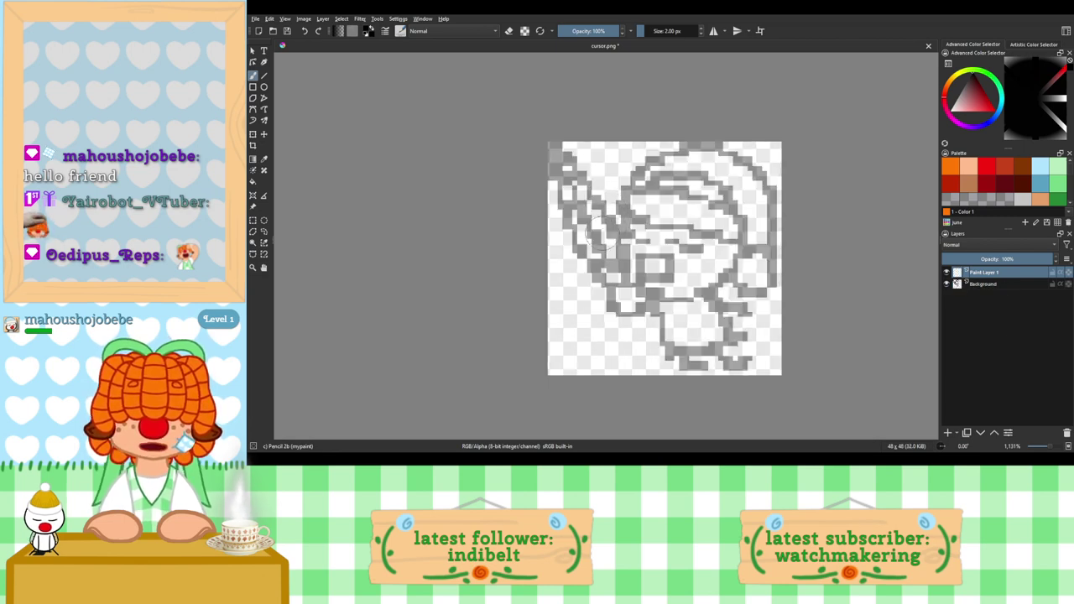
Step: Lower the Background layer's opacity to 22% and make Paint Layer 1 the active layer again
click(986, 285)
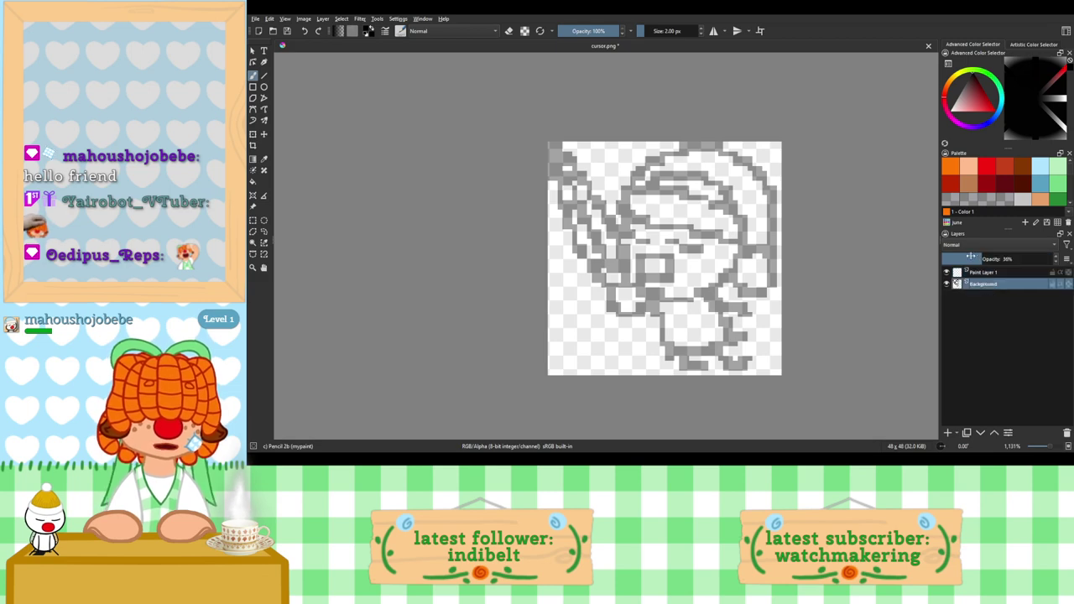
drag(970, 256, 968, 262)
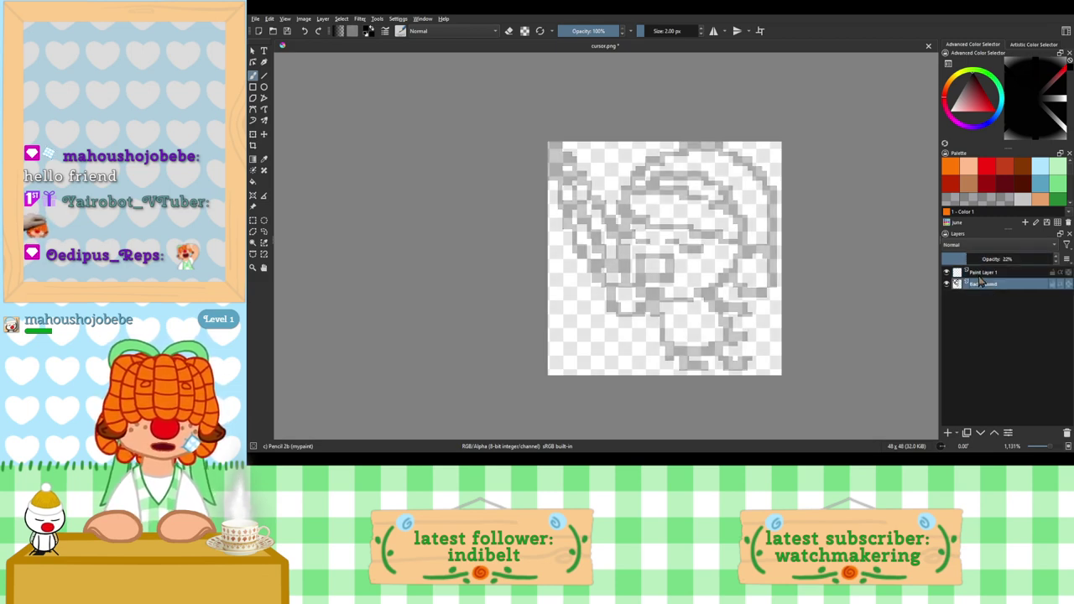
click(983, 273)
Step: Sketch the large rounded head outline over the faded drawing, with a small gap on its left side
mouse_move(624, 203)
mouse_down()
mouse_move(740, 219)
mouse_move(737, 269)
mouse_move(697, 301)
mouse_move(627, 289)
mouse_move(591, 243)
mouse_move(633, 231)
mouse_up()
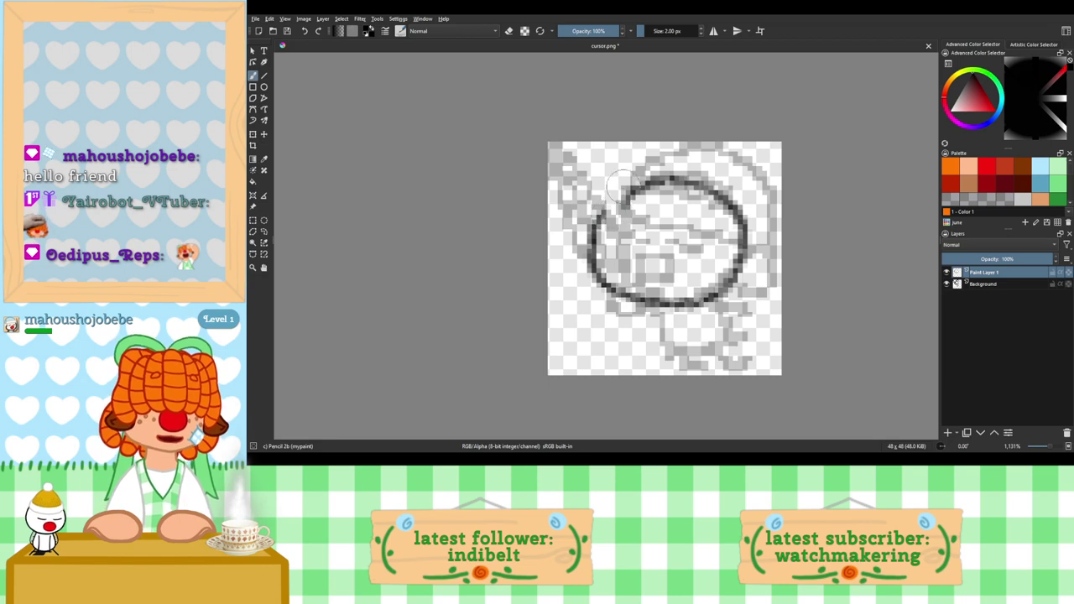
key(ctrl+z)
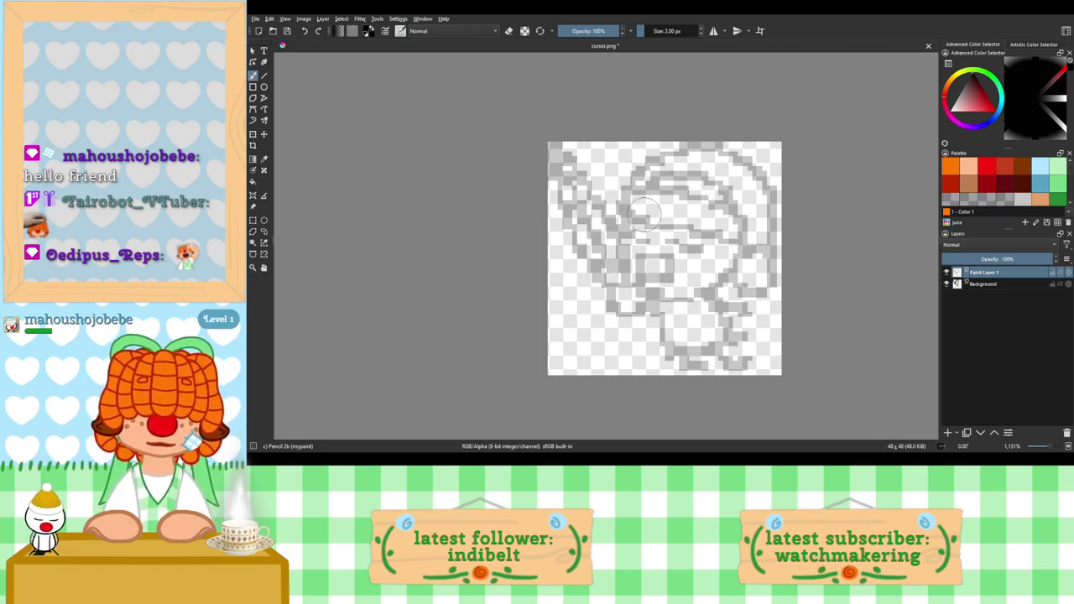
mouse_move(623, 212)
mouse_down()
mouse_move(737, 222)
mouse_move(731, 285)
mouse_move(662, 305)
mouse_move(633, 243)
mouse_up()
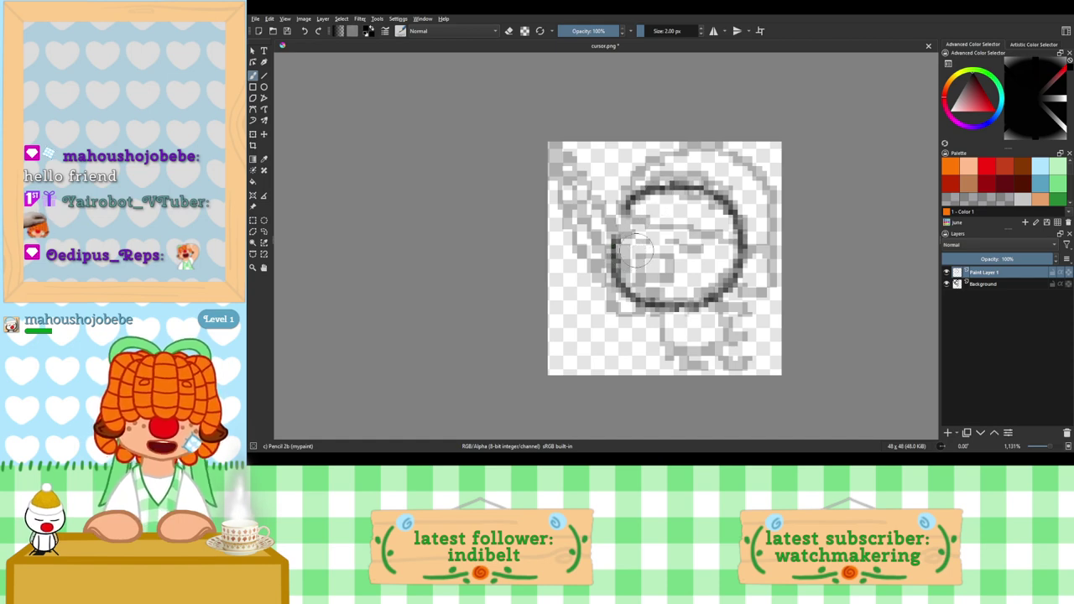
Step: Sketch a small oval nose low on the left inside the head, and try short eye strokes above it
mouse_move(663, 242)
mouse_down()
mouse_move(674, 281)
mouse_move(640, 271)
mouse_move(658, 248)
mouse_up()
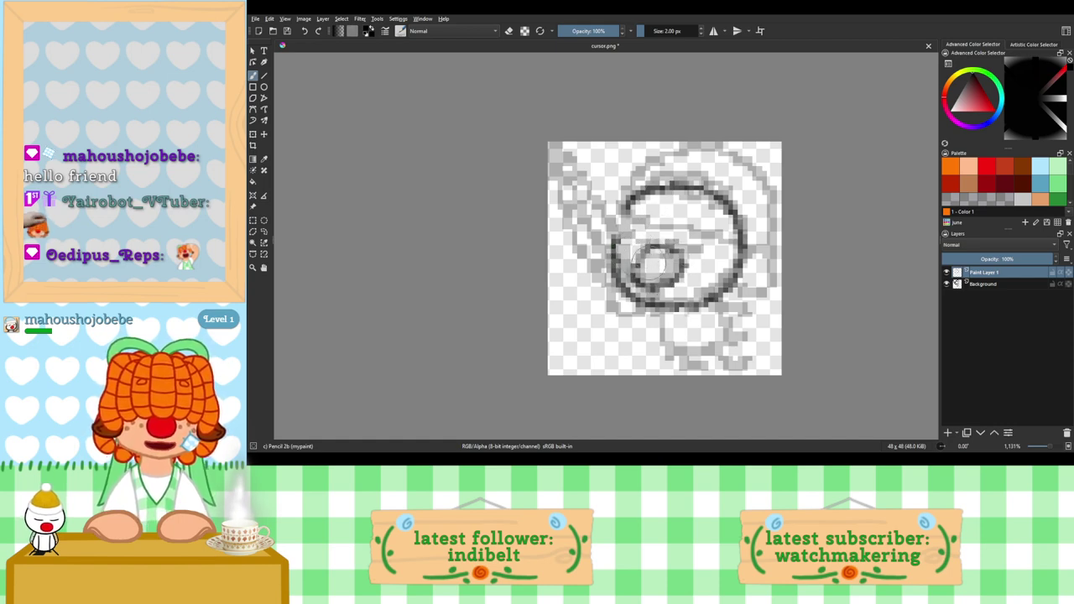
key(ctrl+z)
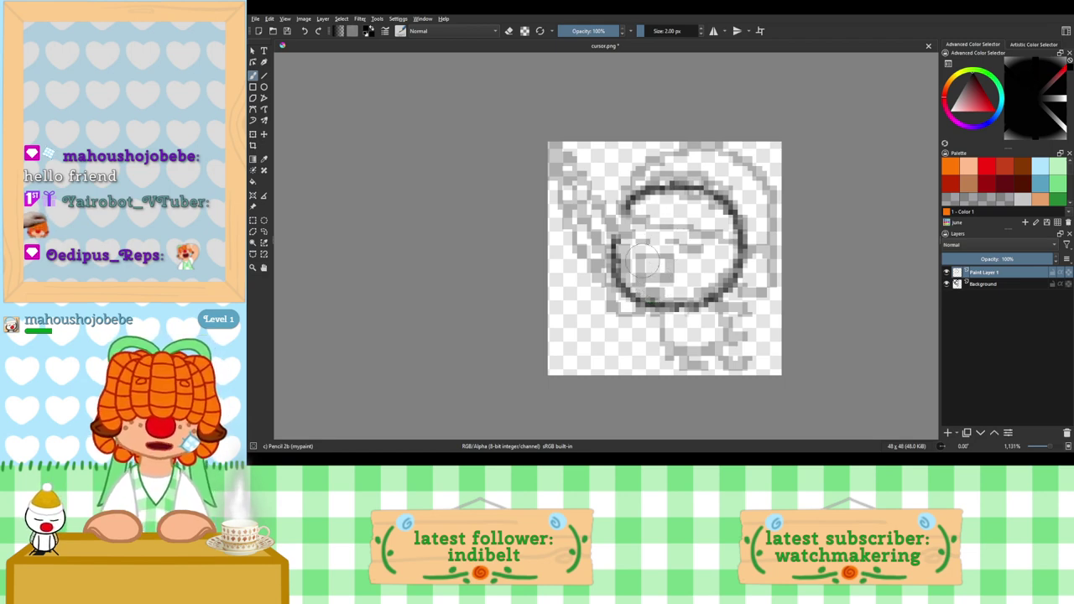
mouse_move(670, 274)
mouse_down()
mouse_move(646, 285)
mouse_move(644, 254)
mouse_up()
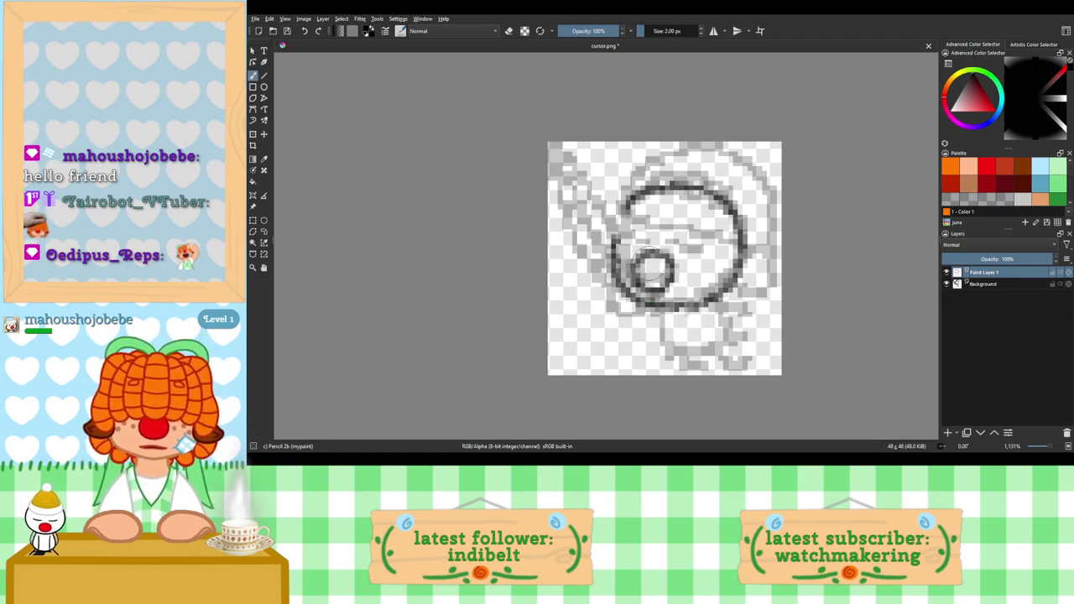
key(ctrl+z)
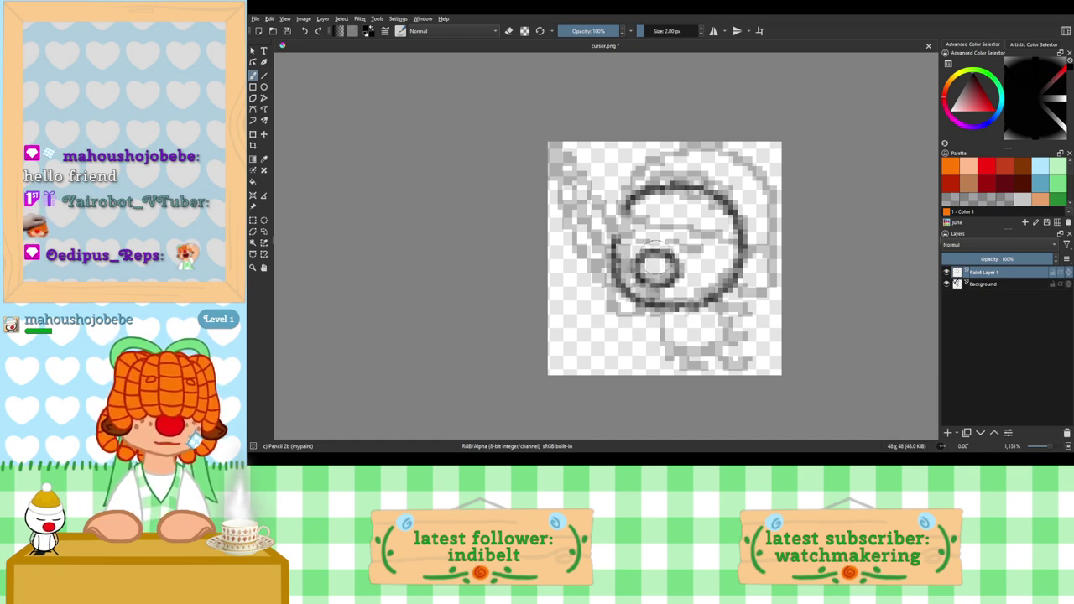
drag(618, 238, 651, 236)
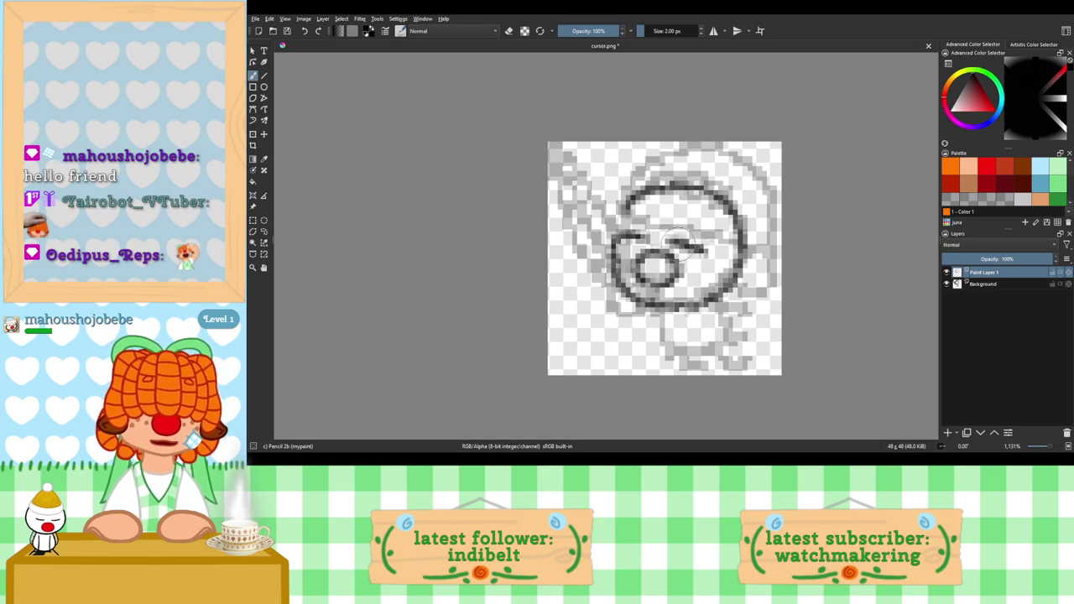
key(ctrl+z)
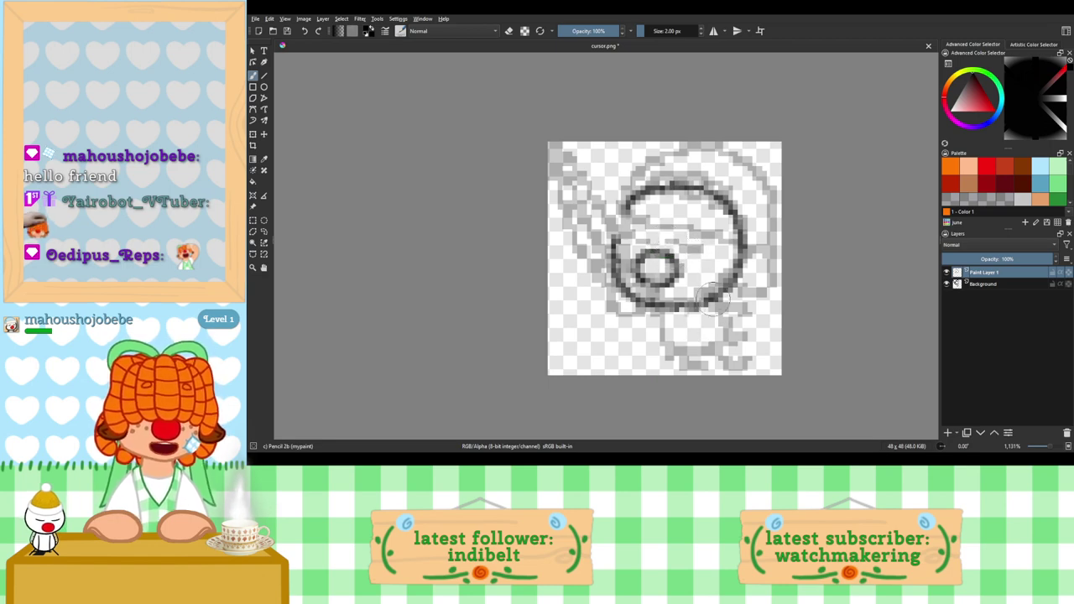
Step: Sketch the small rounded body outline directly beneath the head, following the faded drawing
mouse_move(709, 294)
mouse_down()
mouse_move(725, 326)
mouse_move(722, 351)
mouse_move(695, 355)
mouse_move(660, 330)
mouse_move(664, 309)
mouse_move(732, 332)
mouse_move(723, 359)
mouse_move(676, 358)
mouse_move(663, 331)
mouse_up()
key(ctrl+z)
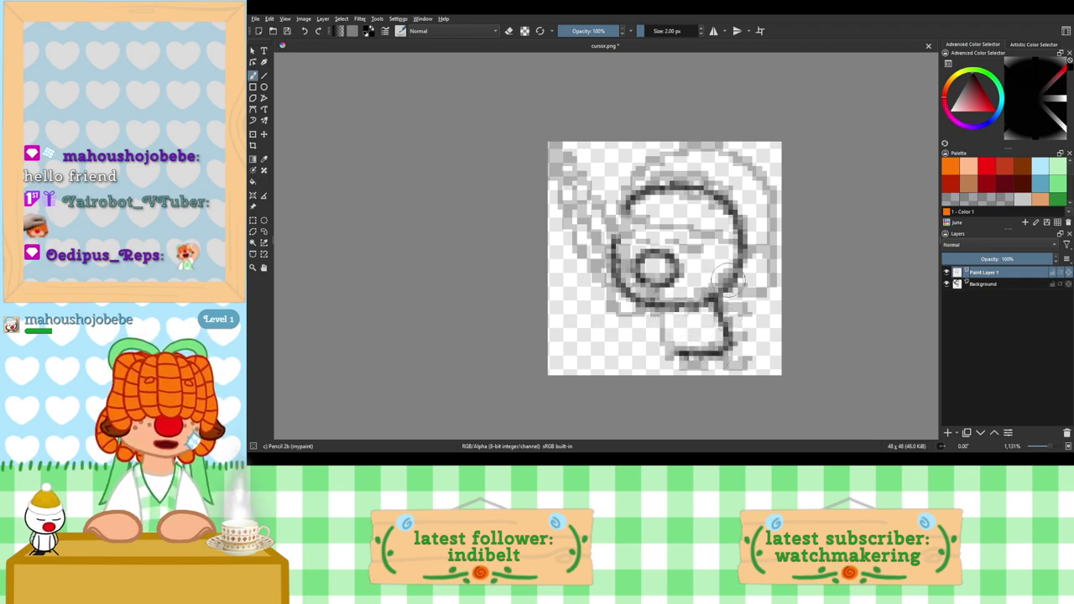
key(ctrl+z)
mouse_move(712, 294)
mouse_down()
mouse_move(733, 323)
mouse_move(728, 353)
mouse_move(686, 362)
mouse_move(678, 325)
mouse_move(659, 336)
mouse_move(668, 361)
mouse_move(683, 351)
mouse_up()
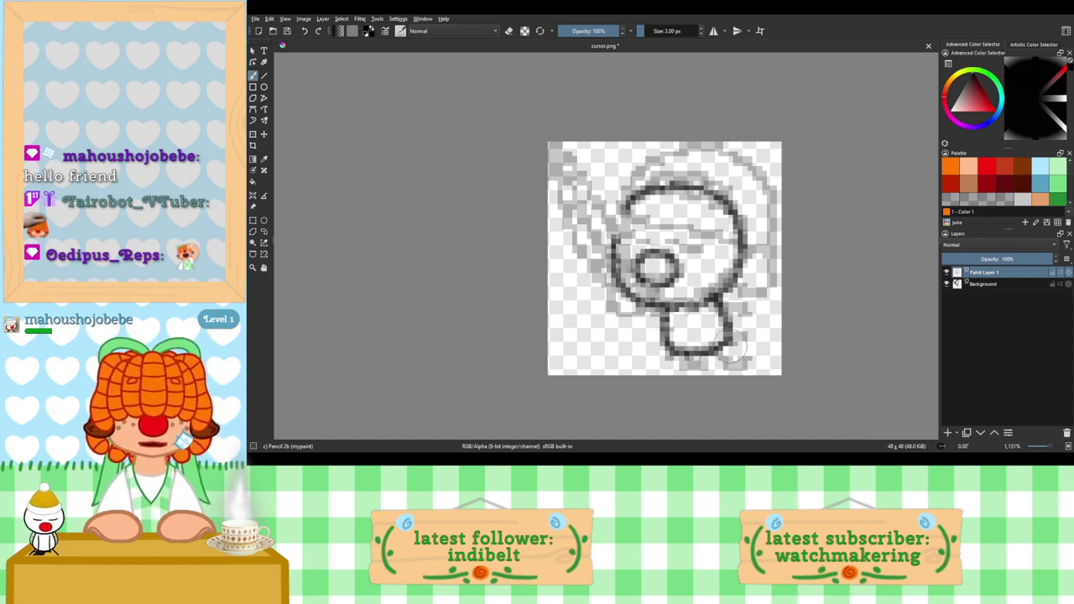
Step: Sketch a small foot at the body's lower right and a short arm at its upper right
drag(718, 346, 746, 353)
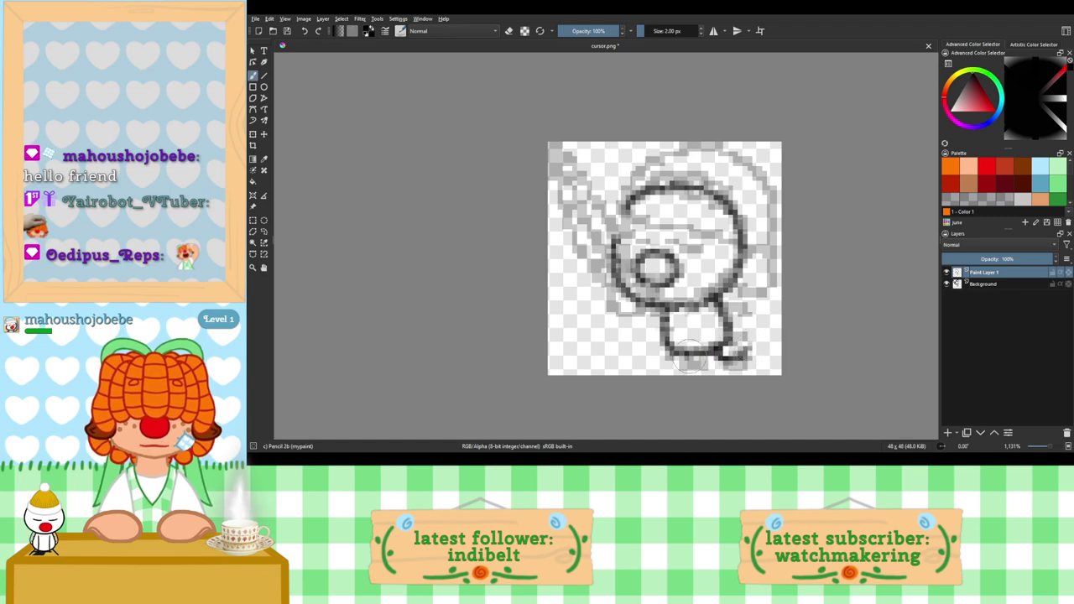
mouse_move(674, 354)
mouse_down()
mouse_move(721, 359)
mouse_move(690, 367)
mouse_move(702, 367)
mouse_up()
key(ctrl+z)
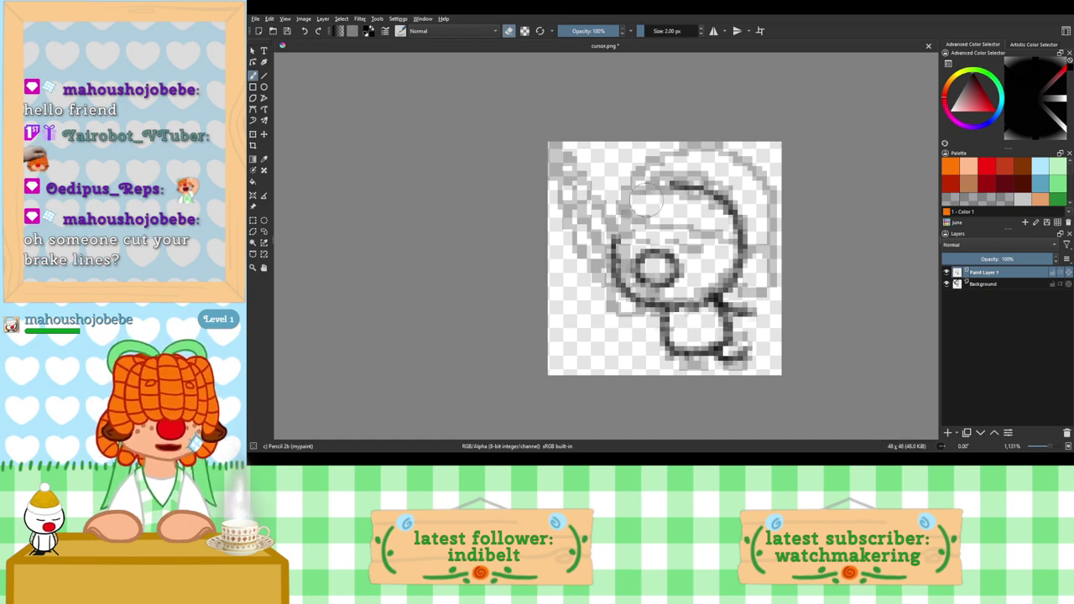
Step: Erase the upper arc of the head outline and sketch a nearly straight band edge across the forehead in its place
mouse_move(659, 181)
mouse_down()
mouse_move(632, 167)
mouse_move(721, 198)
mouse_move(658, 174)
mouse_move(746, 215)
mouse_move(756, 239)
mouse_up()
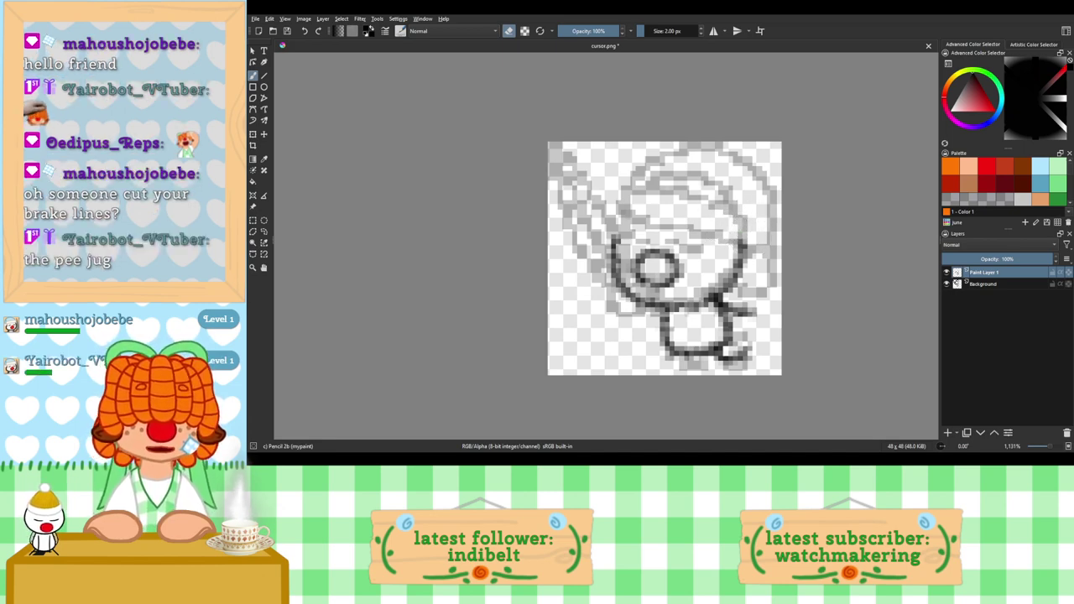
click(509, 32)
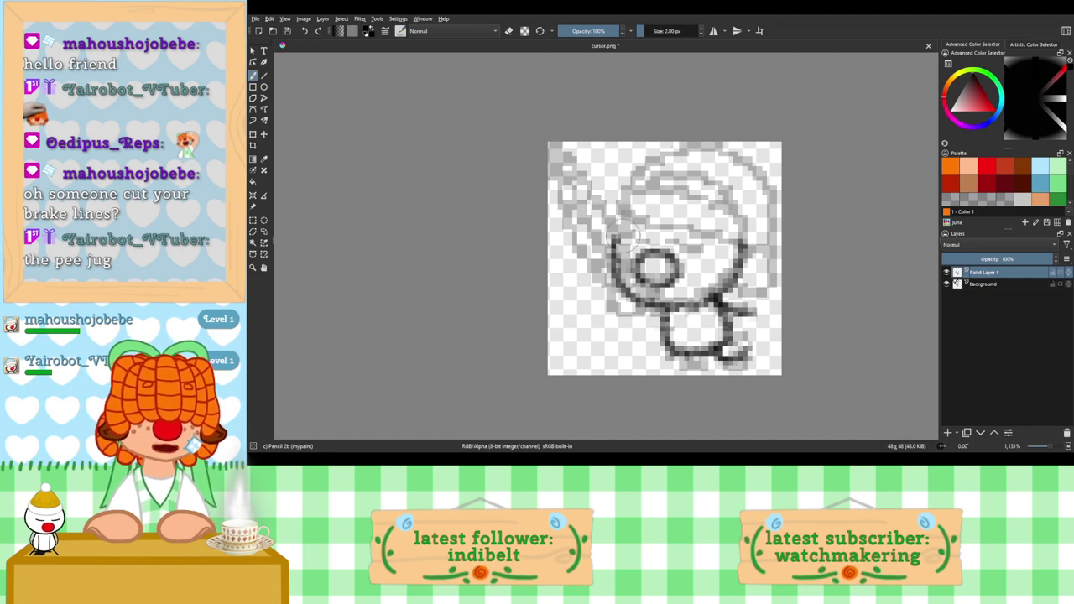
mouse_move(630, 183)
mouse_down()
mouse_move(620, 222)
mouse_move(613, 220)
mouse_move(737, 235)
mouse_up()
key(ctrl+z)
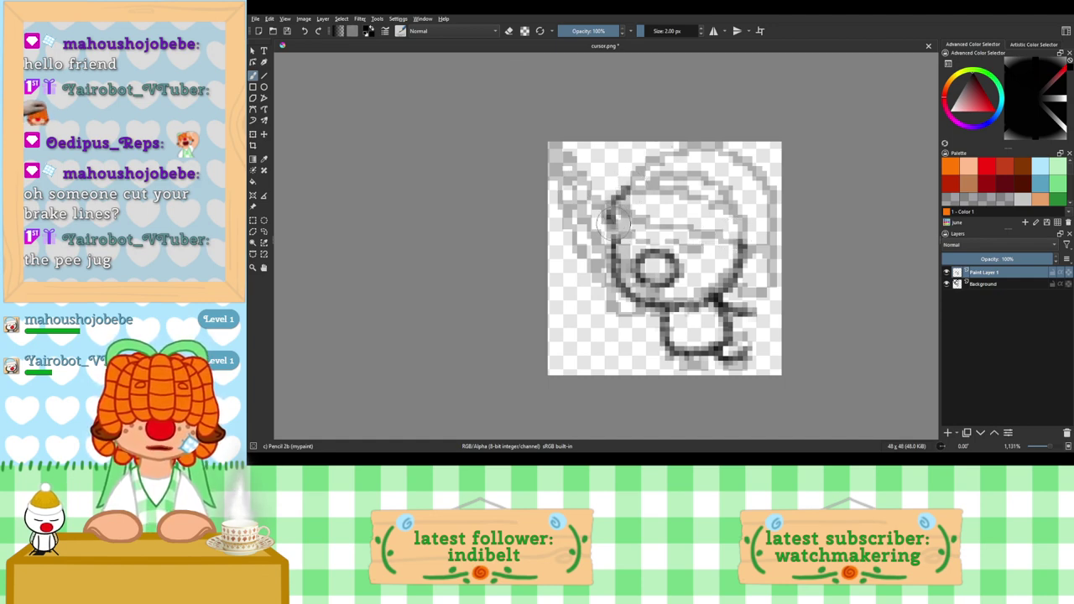
drag(610, 218, 747, 228)
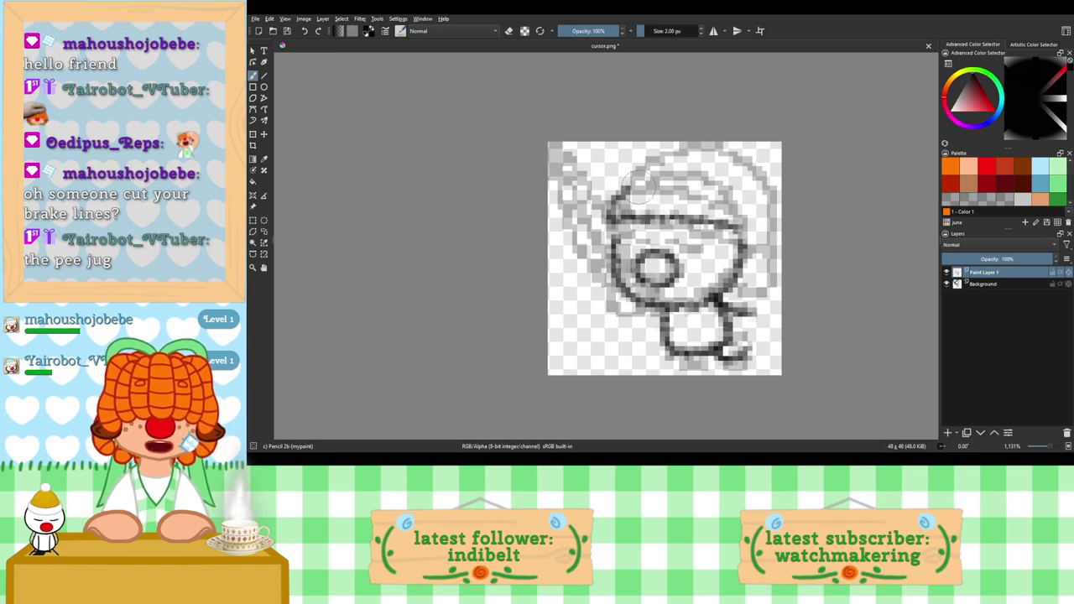
Step: Try several curved strokes above the forehead line for the band's upper edge, undoing each one
mouse_move(612, 203)
mouse_down()
mouse_move(700, 178)
mouse_move(755, 203)
mouse_move(751, 222)
mouse_up()
key(ctrl+z)
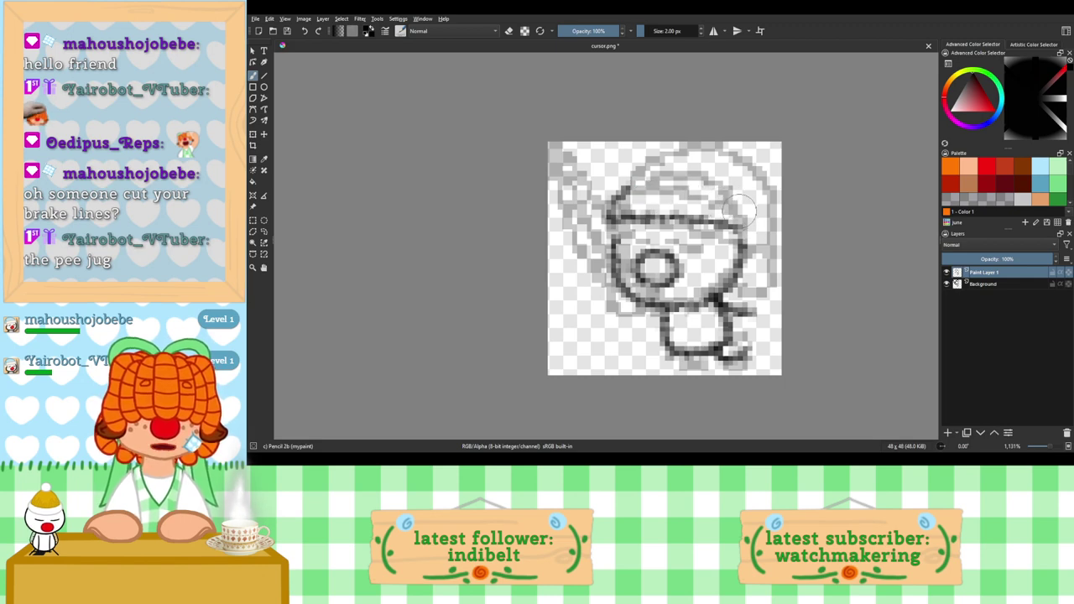
mouse_move(622, 191)
mouse_down()
mouse_move(677, 180)
mouse_move(734, 188)
mouse_move(753, 204)
mouse_up()
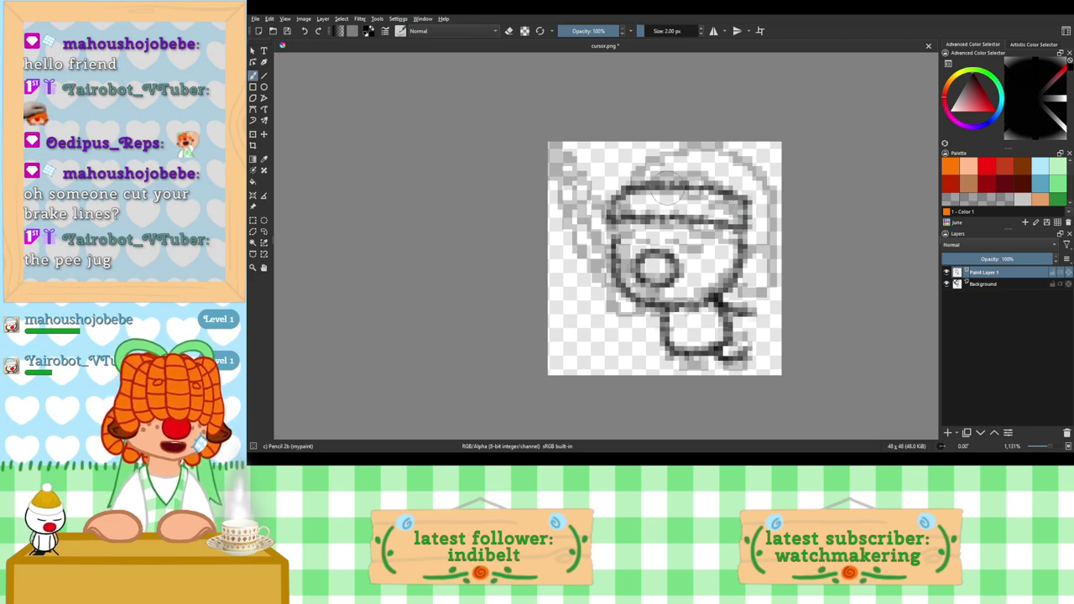
key(ctrl+z)
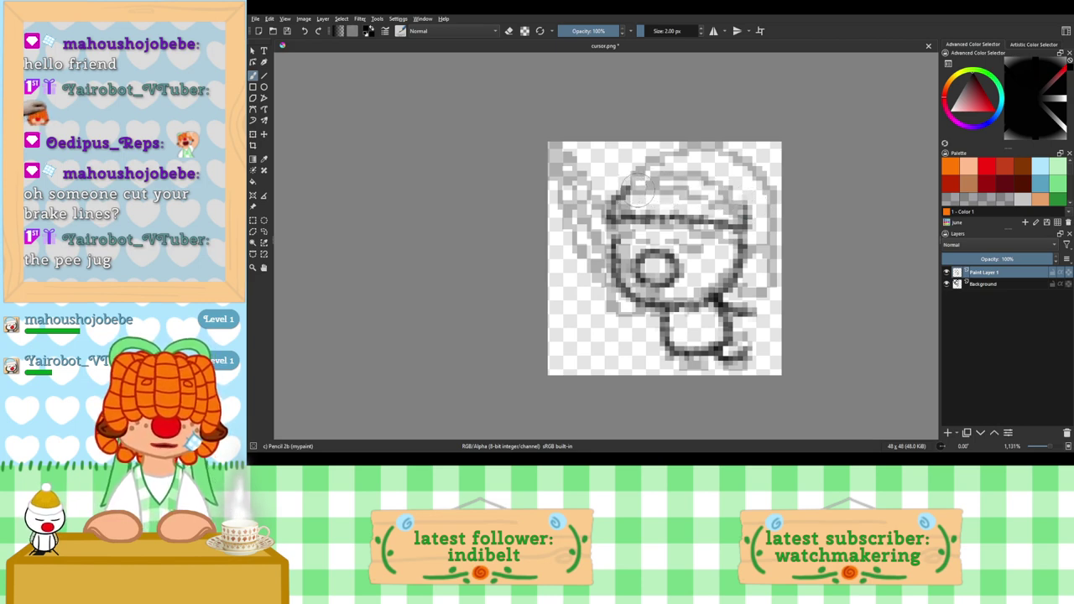
mouse_move(636, 192)
mouse_down()
mouse_move(721, 182)
mouse_move(737, 209)
mouse_up()
key(ctrl+z)
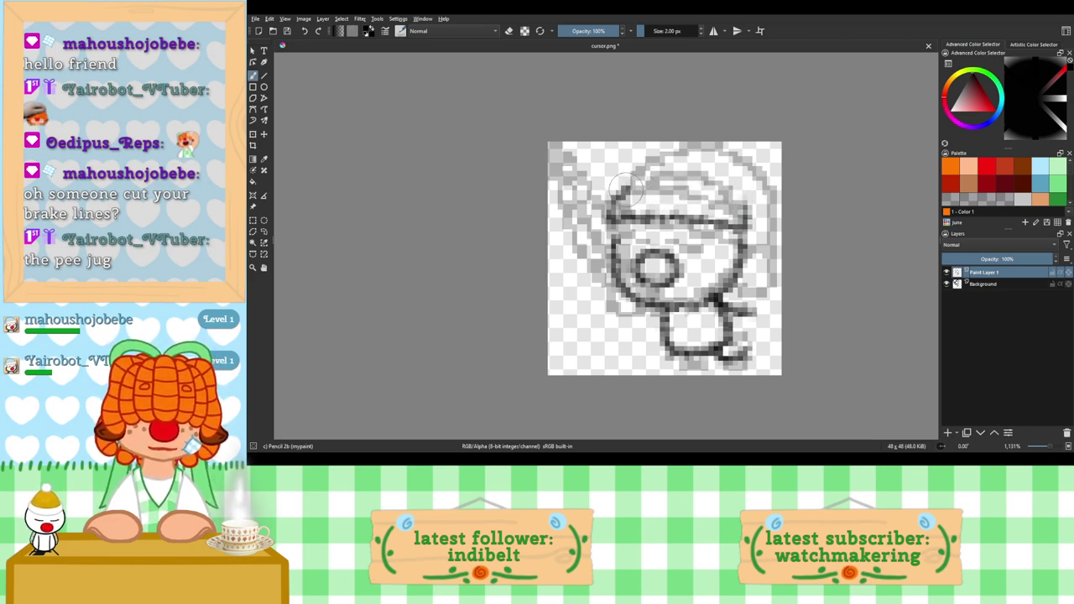
mouse_move(625, 192)
mouse_down()
mouse_move(726, 185)
mouse_move(755, 208)
mouse_up()
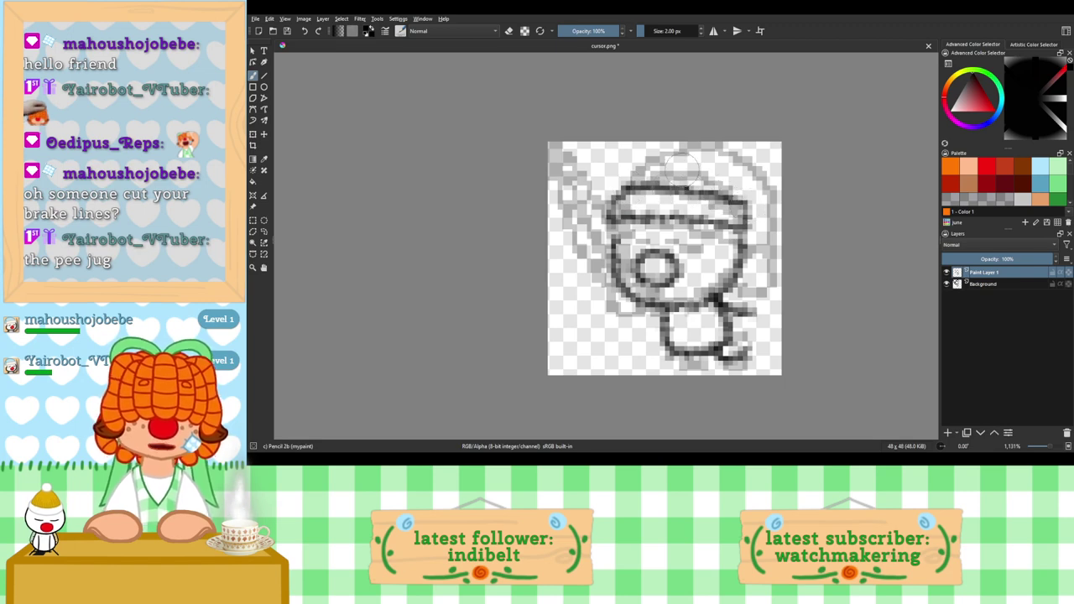
key(ctrl+z)
mouse_move(627, 188)
mouse_down()
mouse_move(749, 209)
mouse_move(719, 198)
mouse_move(712, 210)
mouse_move(749, 209)
mouse_move(741, 201)
mouse_move(742, 243)
mouse_up()
key(ctrl+z)
key(ctrl+z)
mouse_move(605, 203)
mouse_down()
mouse_move(642, 178)
mouse_move(738, 197)
mouse_up()
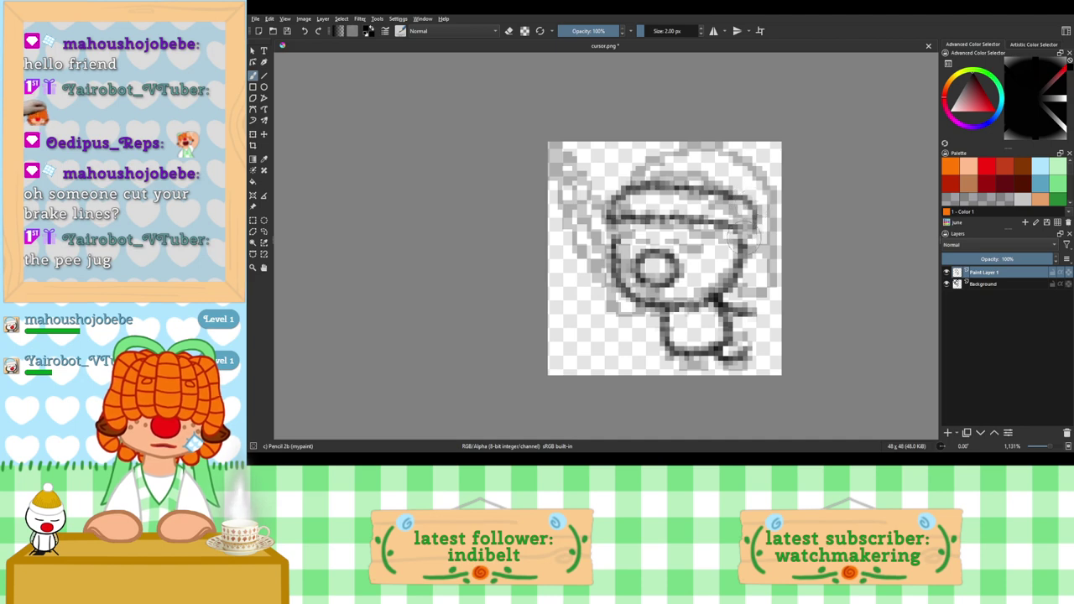
key(ctrl+z)
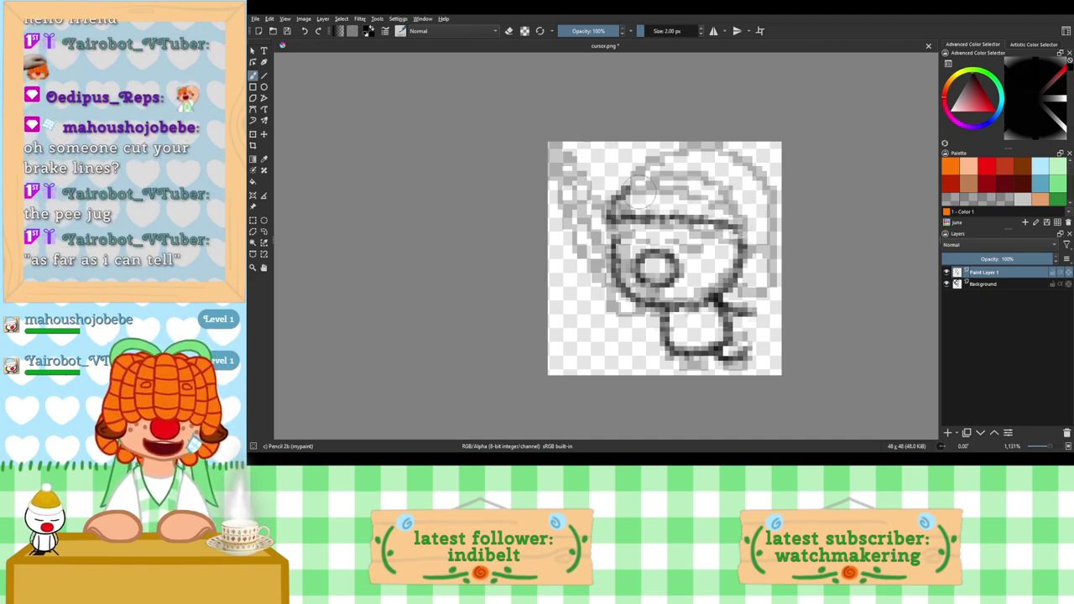
Step: Sketch the band's upper edge as a curve from the head's upper left over to its right side
mouse_move(624, 191)
mouse_down()
mouse_move(713, 195)
mouse_move(753, 225)
mouse_up()
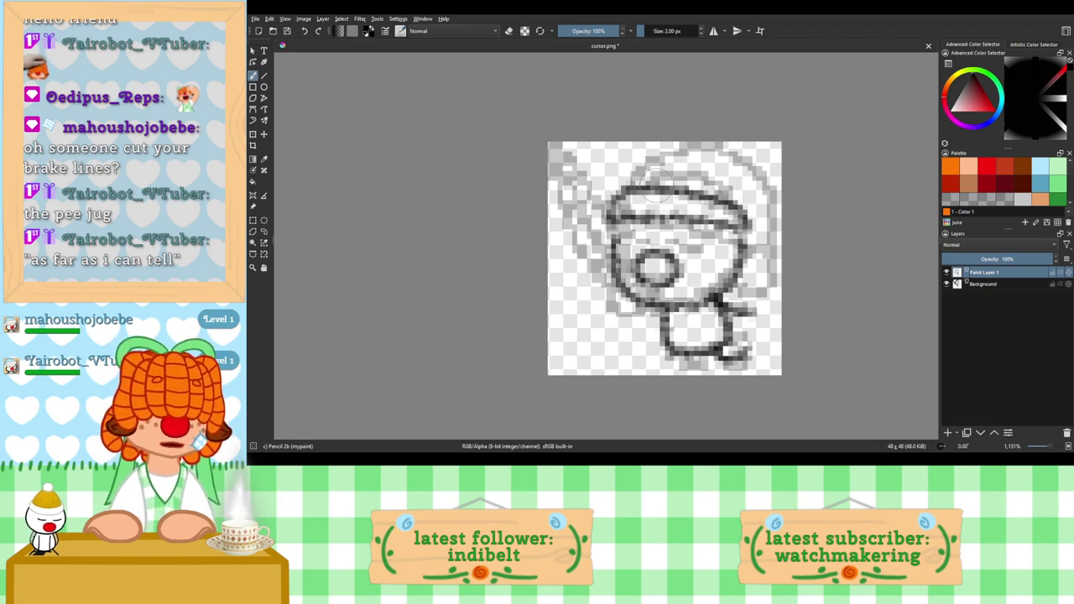
key(ctrl+z)
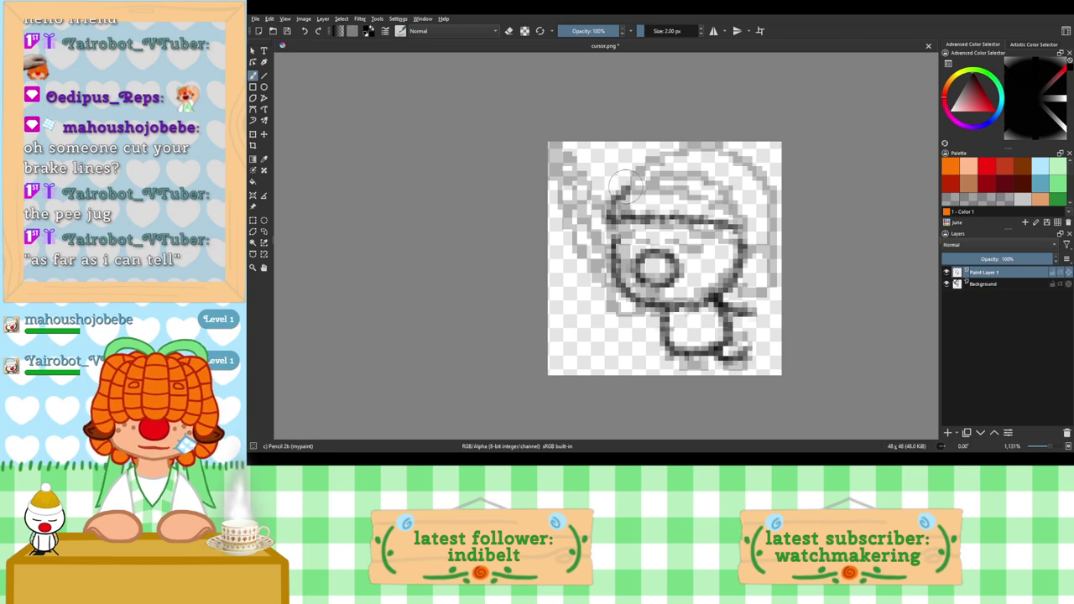
mouse_move(626, 186)
mouse_down()
mouse_move(728, 192)
mouse_move(749, 201)
mouse_move(757, 225)
mouse_move(745, 239)
mouse_up()
key(ctrl+z)
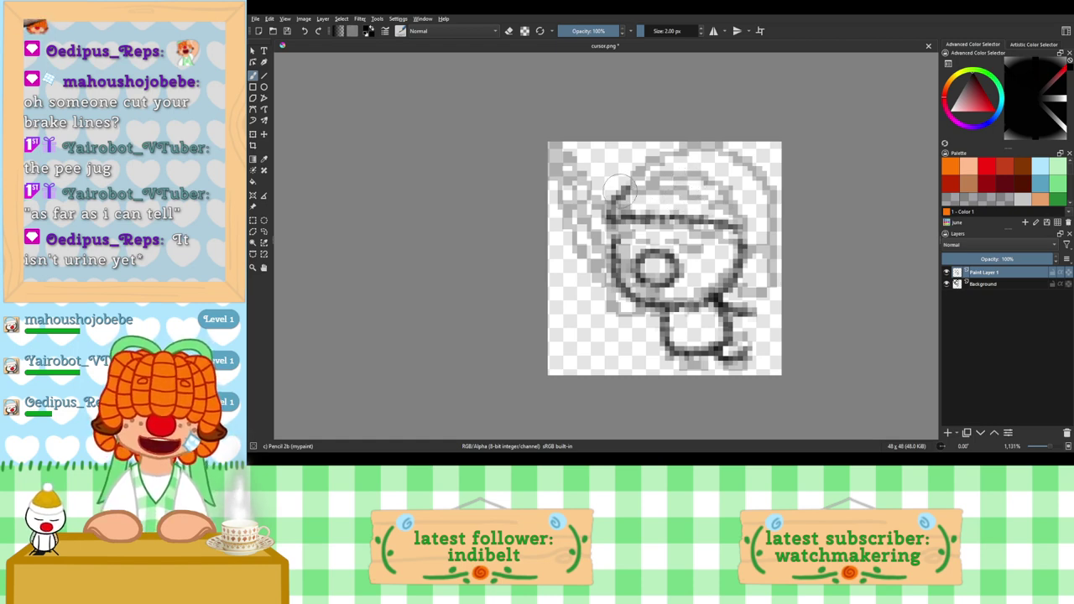
mouse_move(618, 186)
mouse_down()
mouse_move(728, 196)
mouse_move(740, 203)
mouse_move(747, 227)
mouse_up()
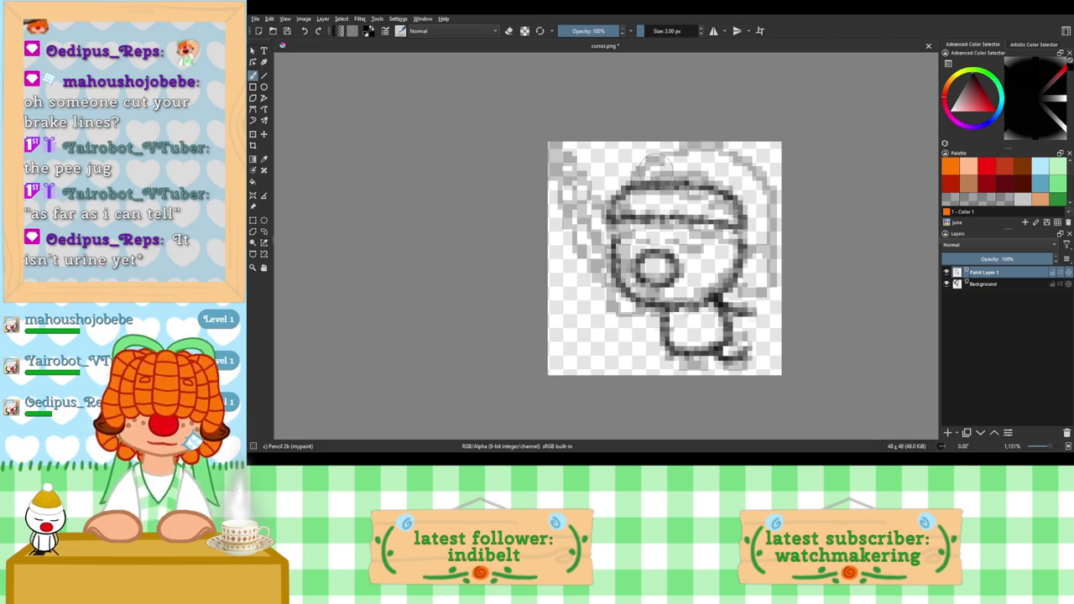
Step: Try several dome-shaped strokes for the hat's crown, arching from the band's upper left over to the far right, undoing each one
mouse_move(630, 184)
mouse_down()
mouse_move(654, 159)
mouse_move(717, 147)
mouse_move(753, 157)
mouse_up()
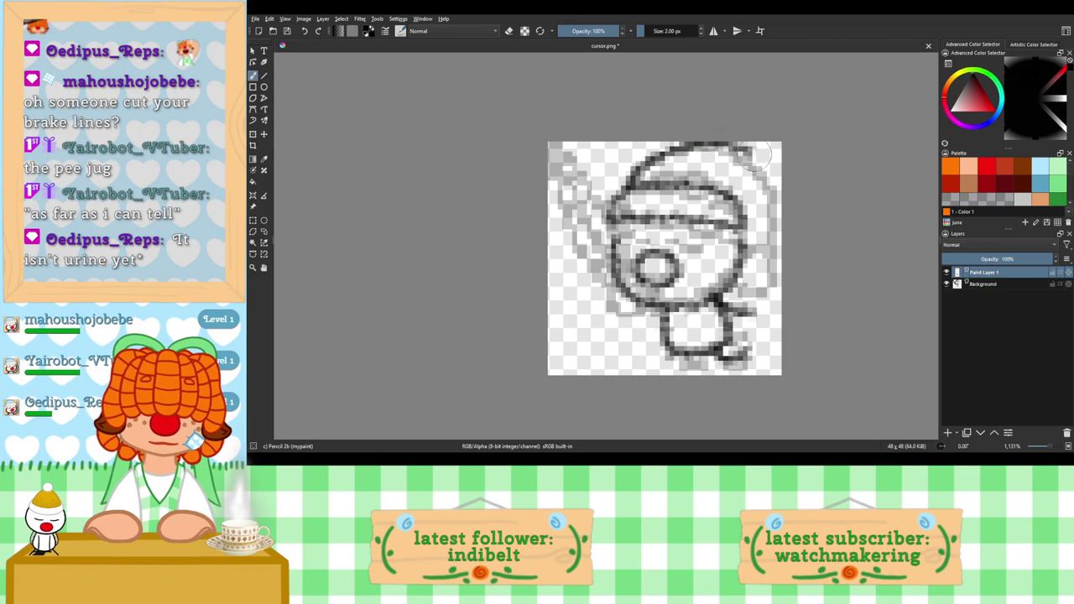
key(ctrl+z)
mouse_move(627, 188)
mouse_down()
mouse_move(681, 149)
mouse_move(731, 151)
mouse_move(752, 168)
mouse_move(767, 243)
mouse_up()
key(ctrl+z)
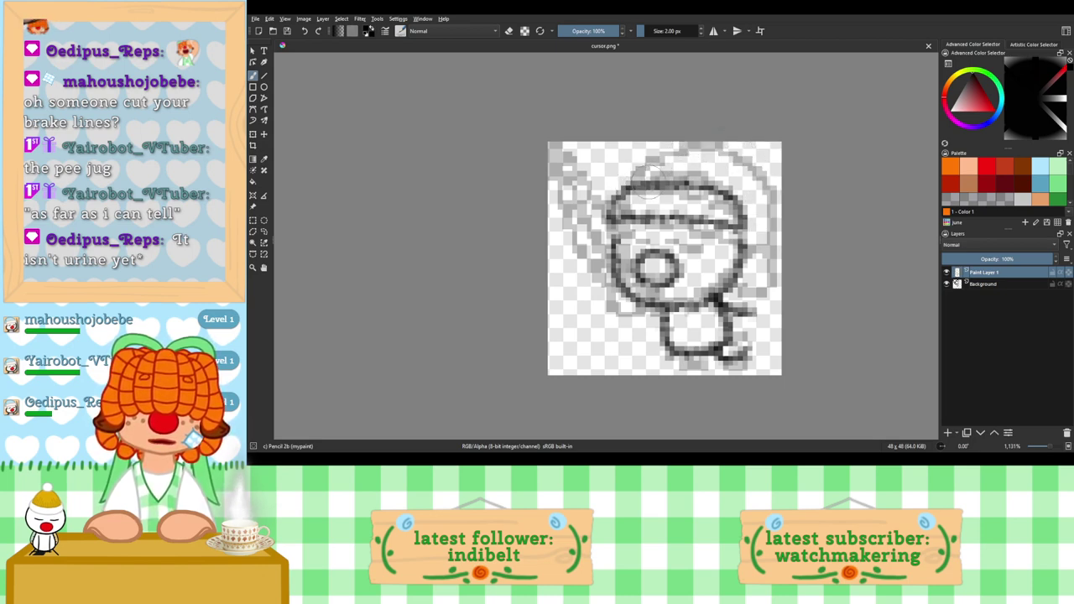
mouse_move(629, 181)
mouse_down()
mouse_move(680, 151)
mouse_move(730, 156)
mouse_move(755, 173)
mouse_move(768, 209)
mouse_up()
mouse_move(622, 180)
mouse_down()
mouse_move(635, 159)
mouse_move(703, 148)
mouse_move(760, 169)
mouse_move(770, 237)
mouse_up()
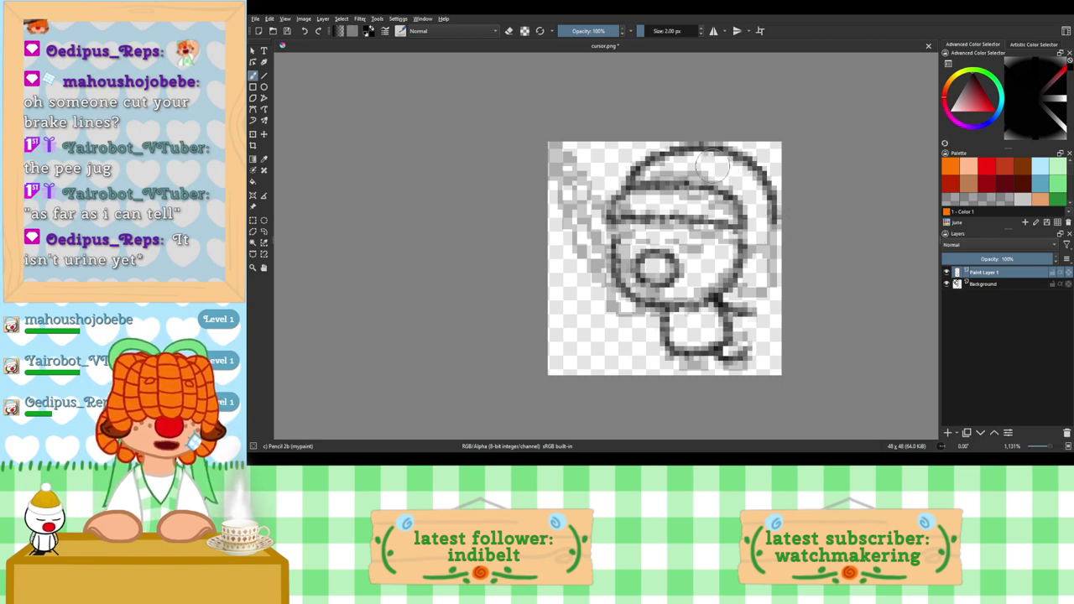
key(ctrl+z)
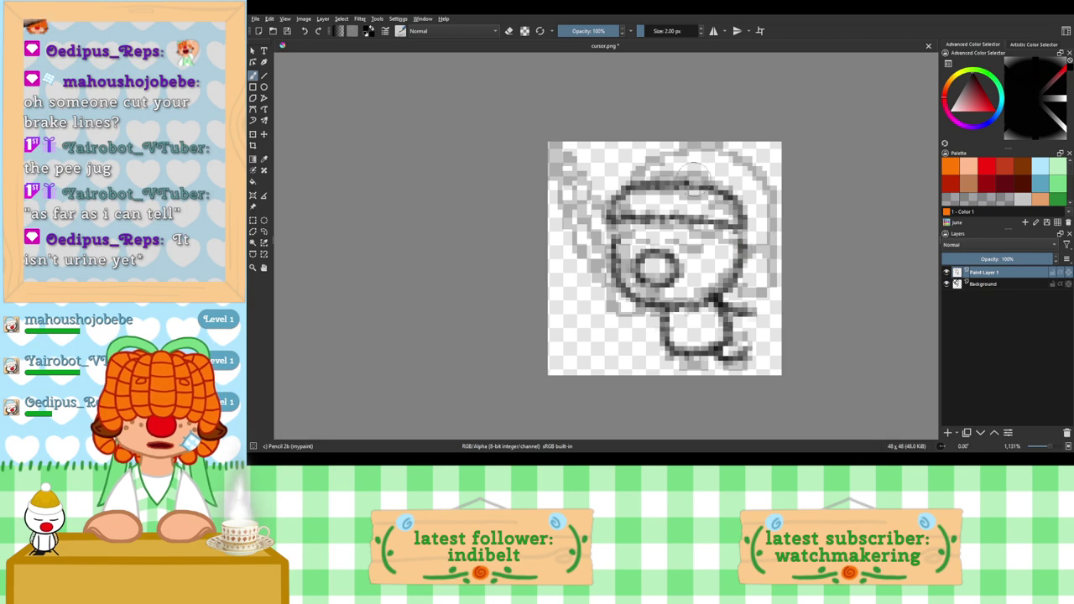
mouse_move(635, 189)
mouse_down()
mouse_move(673, 155)
mouse_move(728, 161)
mouse_move(760, 187)
mouse_move(773, 243)
mouse_up()
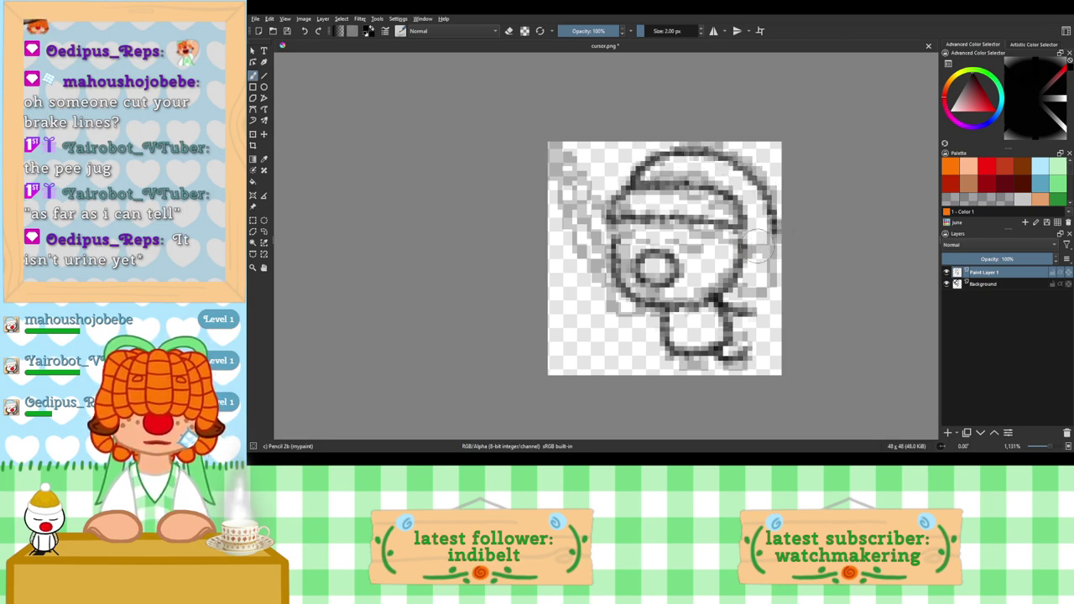
key(ctrl+z)
mouse_move(625, 192)
mouse_down()
mouse_move(645, 161)
mouse_move(715, 160)
mouse_move(751, 185)
mouse_move(770, 260)
mouse_up()
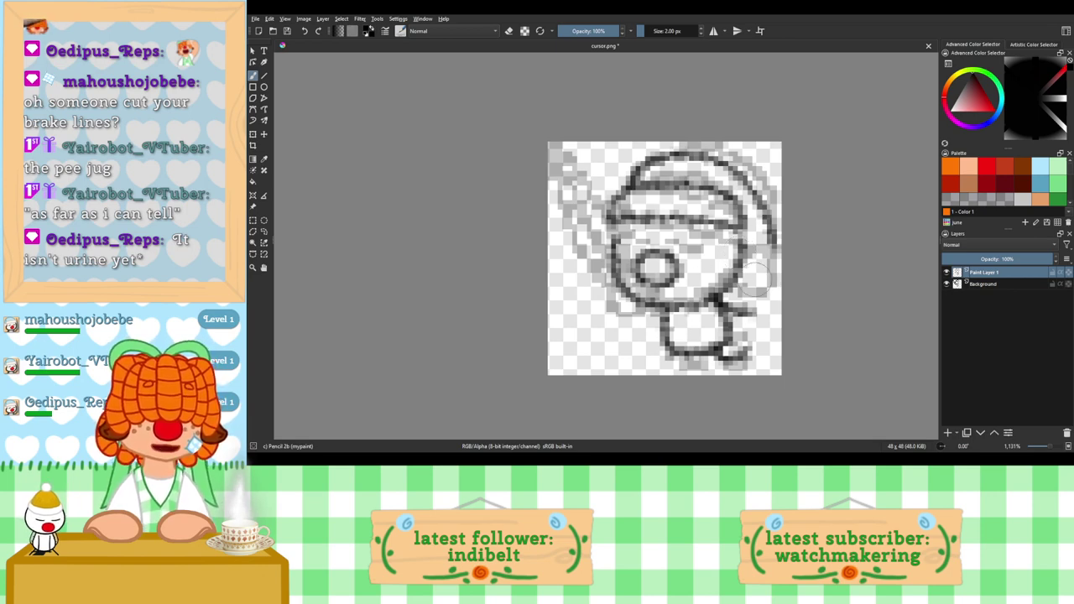
key(ctrl+z)
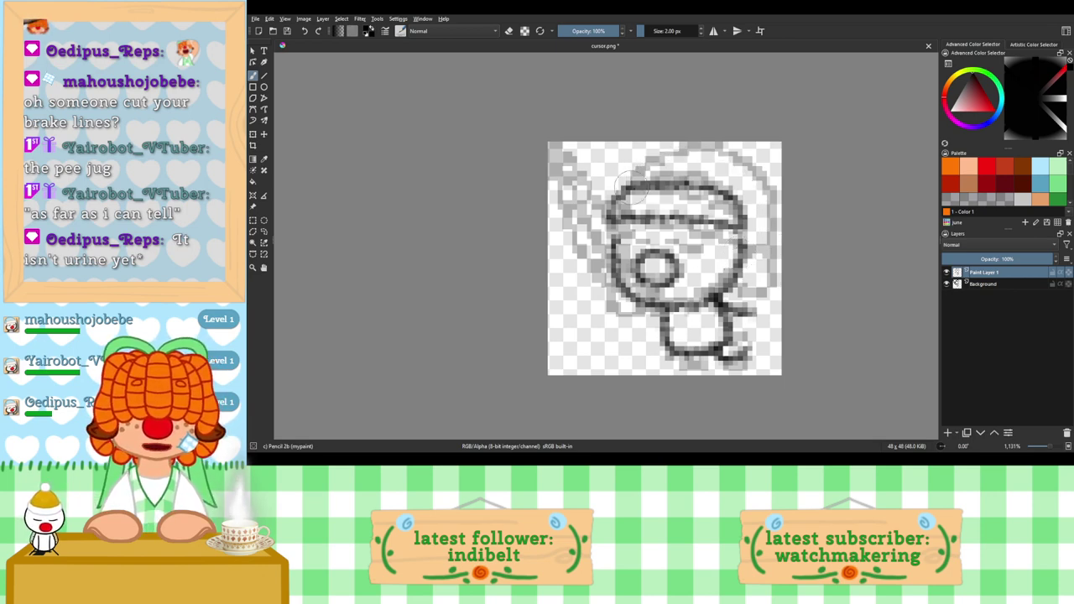
drag(646, 167, 699, 157)
key(ctrl+z)
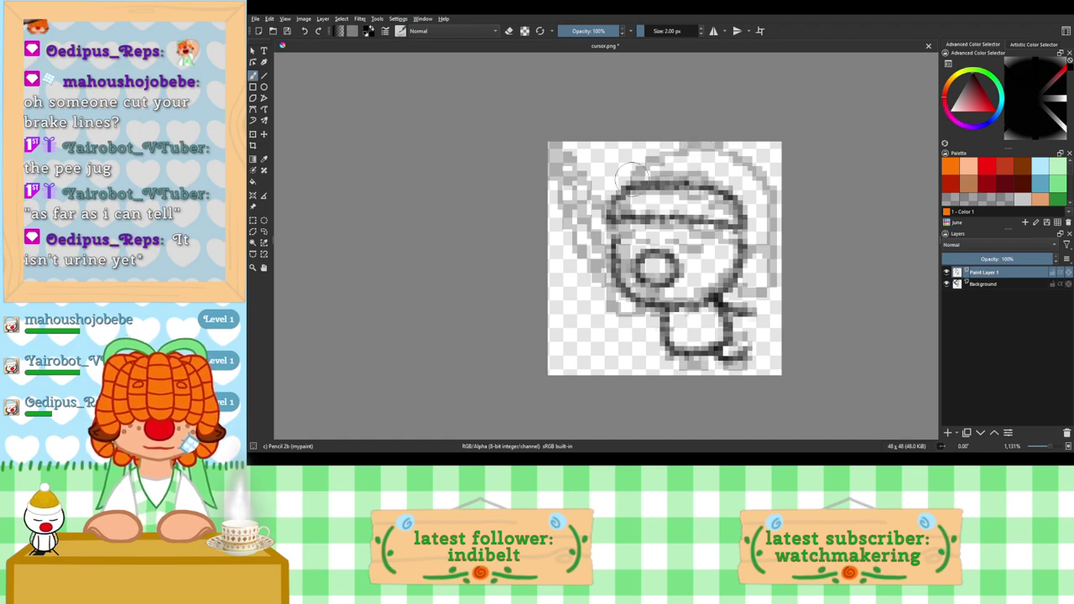
mouse_move(638, 186)
mouse_down()
mouse_move(656, 159)
mouse_move(734, 155)
mouse_move(752, 166)
mouse_move(770, 218)
mouse_up()
key(ctrl+z)
mouse_move(631, 188)
mouse_down()
mouse_move(642, 164)
mouse_move(713, 157)
mouse_up()
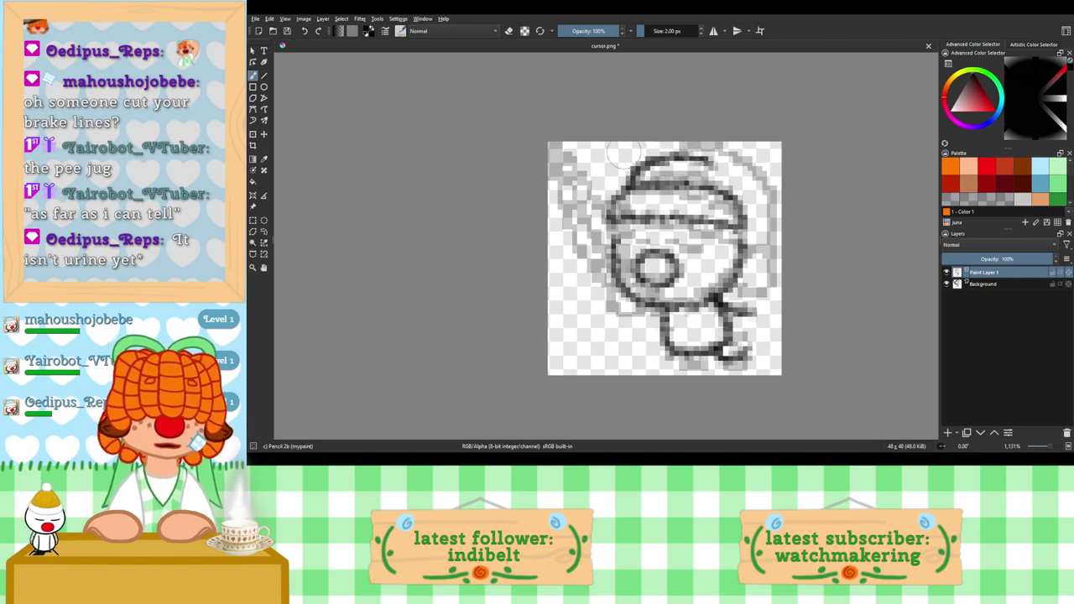
key(ctrl+z)
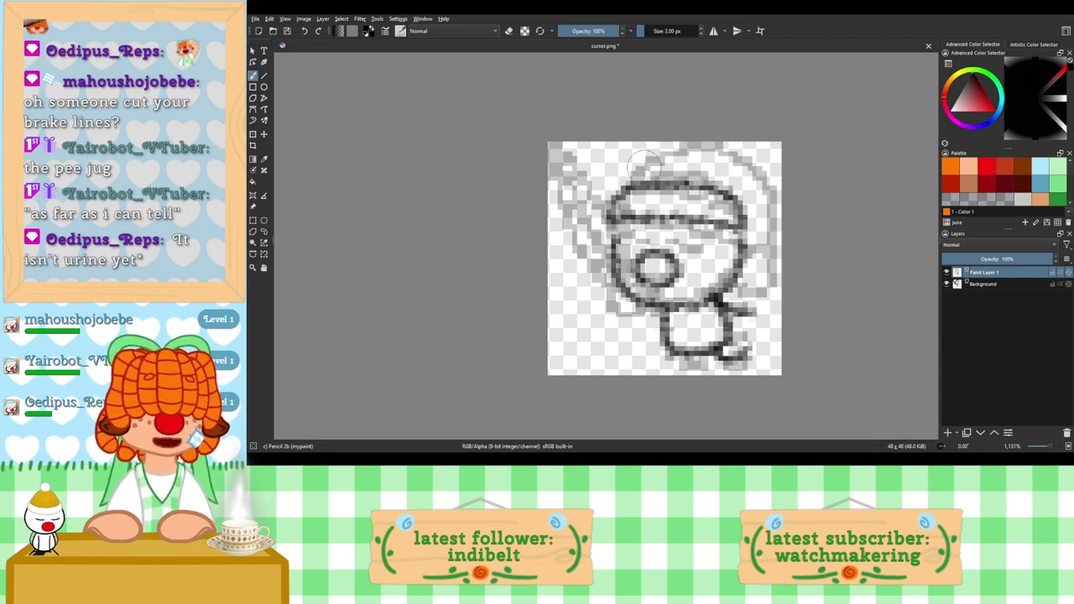
mouse_move(630, 186)
mouse_down()
mouse_move(664, 156)
mouse_move(723, 160)
mouse_move(748, 178)
mouse_move(761, 208)
mouse_move(716, 253)
mouse_move(757, 192)
mouse_move(766, 241)
mouse_up()
key(ctrl+z)
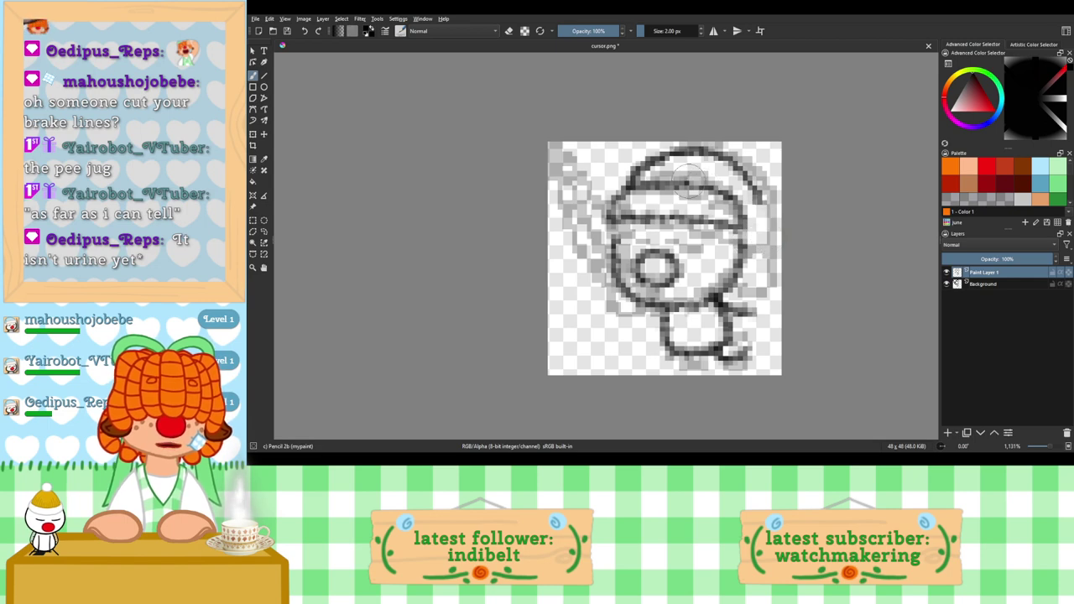
key(ctrl+z)
mouse_move(628, 186)
mouse_down()
mouse_move(699, 151)
mouse_move(743, 162)
mouse_move(762, 188)
mouse_move(763, 253)
mouse_up()
key(ctrl+z)
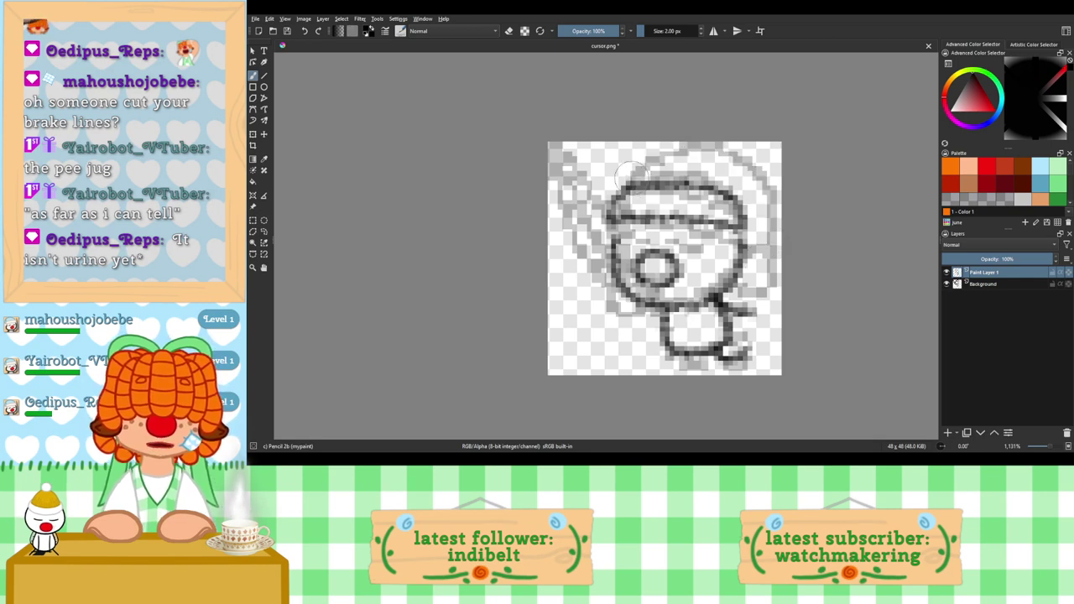
mouse_move(626, 184)
mouse_down()
mouse_move(671, 148)
mouse_move(690, 158)
mouse_up()
key(ctrl+z)
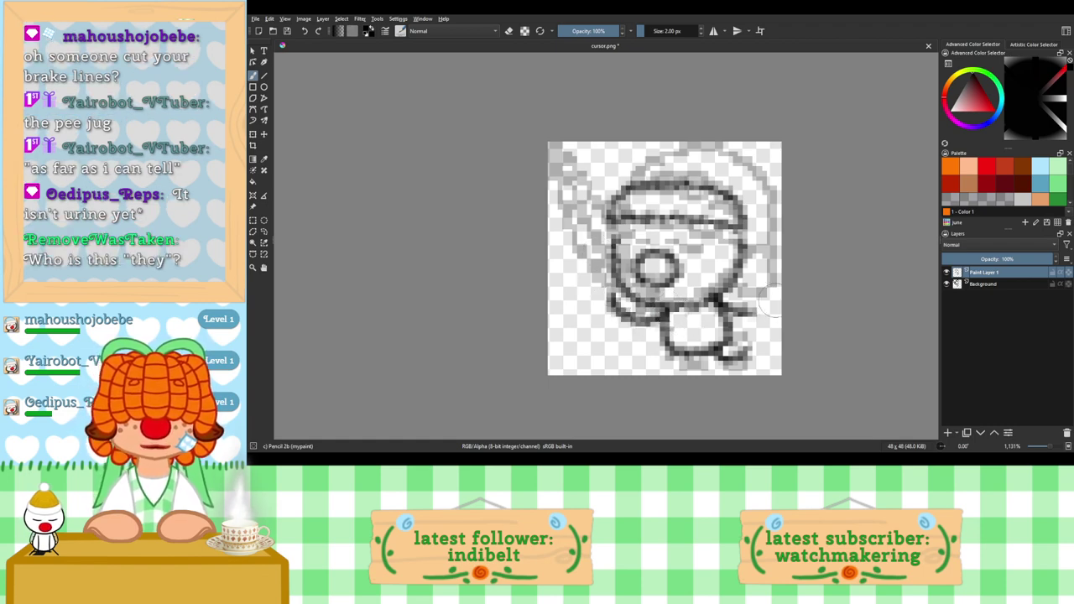
Step: Extend the arm at the body's right outward with a short, nearly horizontal pencil stroke
drag(737, 310, 761, 315)
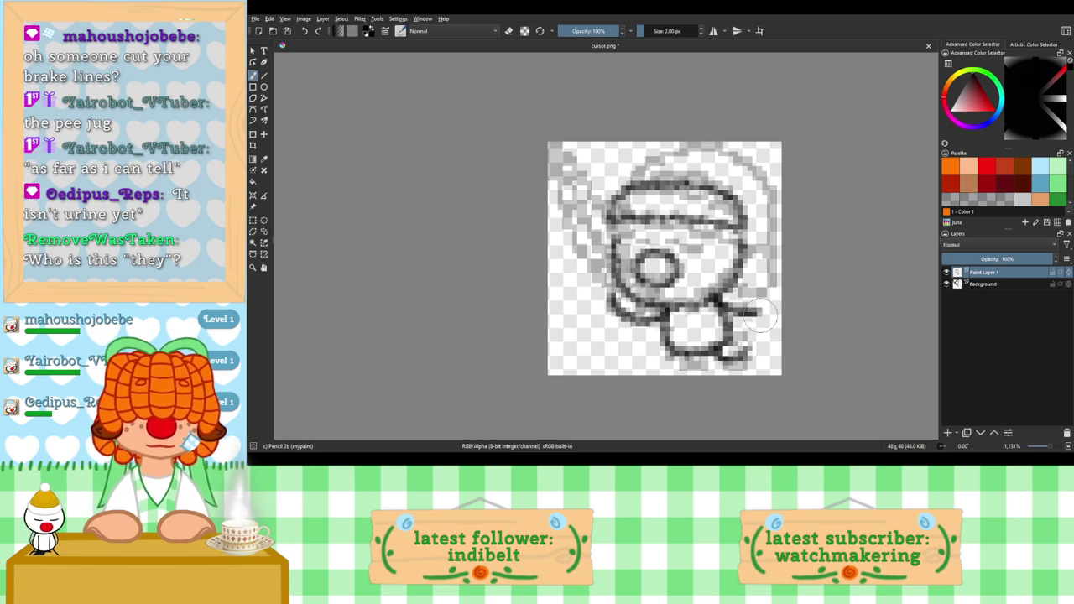
key(ctrl+z)
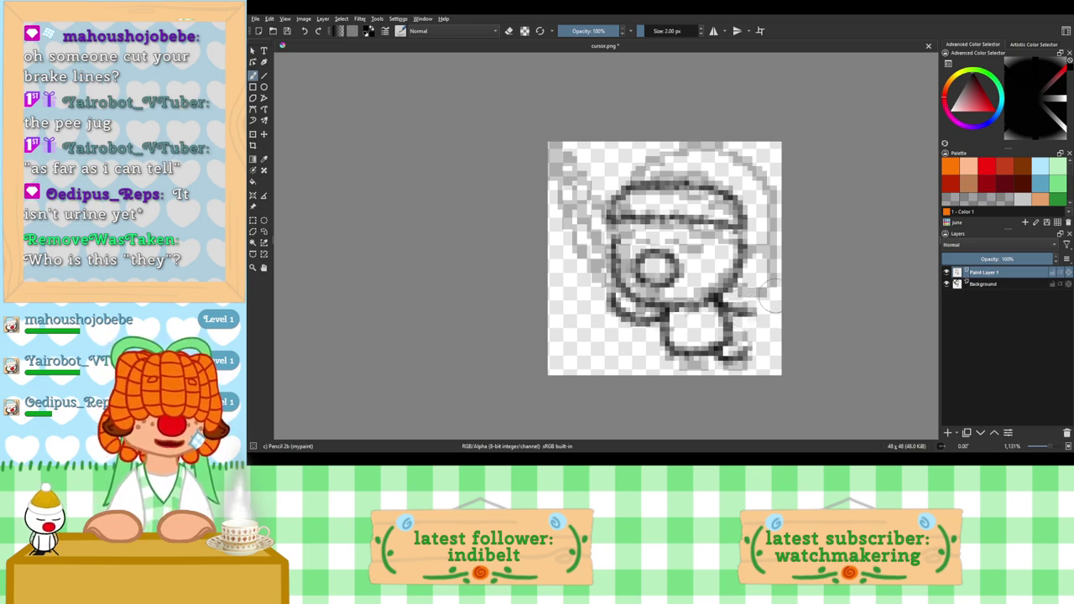
drag(761, 312, 739, 316)
key(ctrl+z)
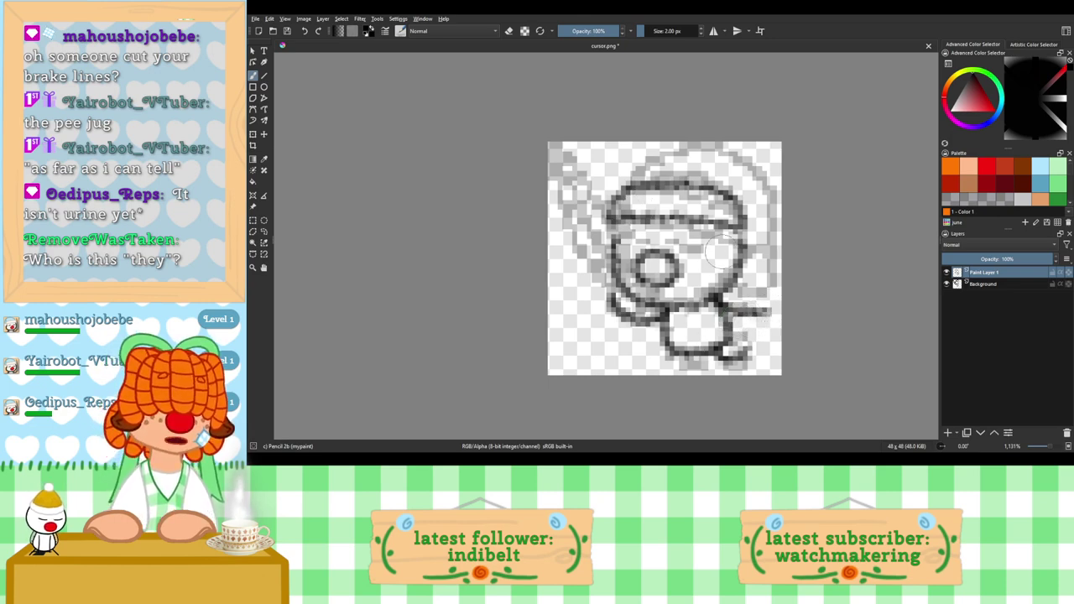
Step: Try more arcs for the hat's crown, rising from the band's upper left and sweeping down past the head's right side, undoing each
mouse_move(629, 181)
mouse_down()
mouse_move(650, 160)
mouse_move(714, 152)
mouse_move(755, 176)
mouse_move(767, 233)
mouse_up()
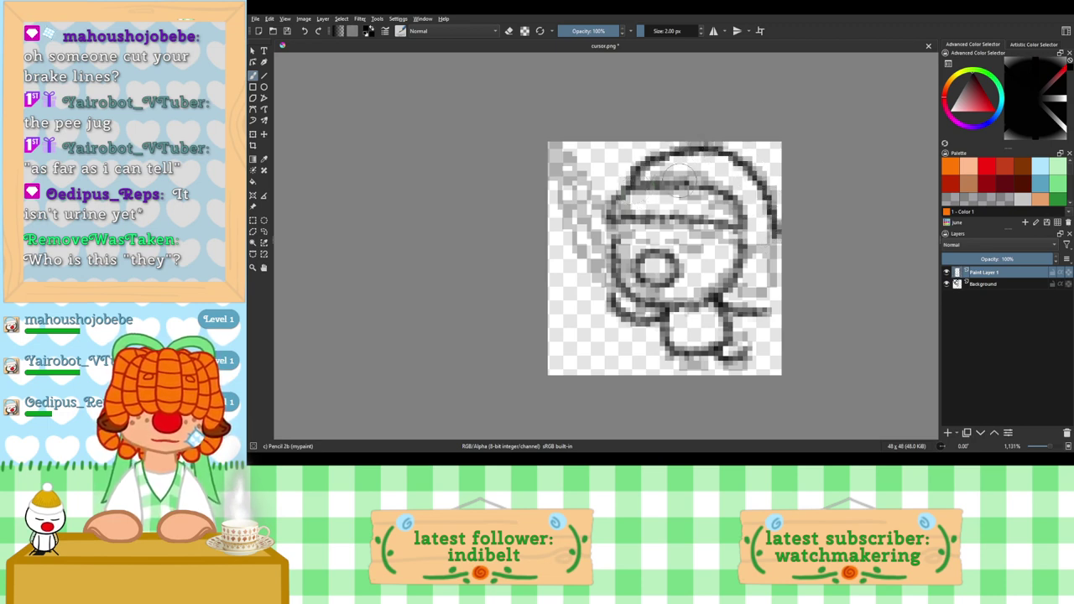
key(ctrl+z)
mouse_move(616, 191)
mouse_down()
mouse_move(663, 153)
mouse_move(701, 155)
mouse_move(753, 192)
mouse_move(767, 244)
mouse_up()
key(ctrl+z)
mouse_move(628, 186)
mouse_down()
mouse_move(640, 161)
mouse_move(675, 157)
mouse_move(747, 193)
mouse_up()
key(ctrl+z)
mouse_move(626, 186)
mouse_down()
mouse_move(640, 157)
mouse_move(730, 157)
mouse_move(770, 225)
mouse_up()
key(ctrl+z)
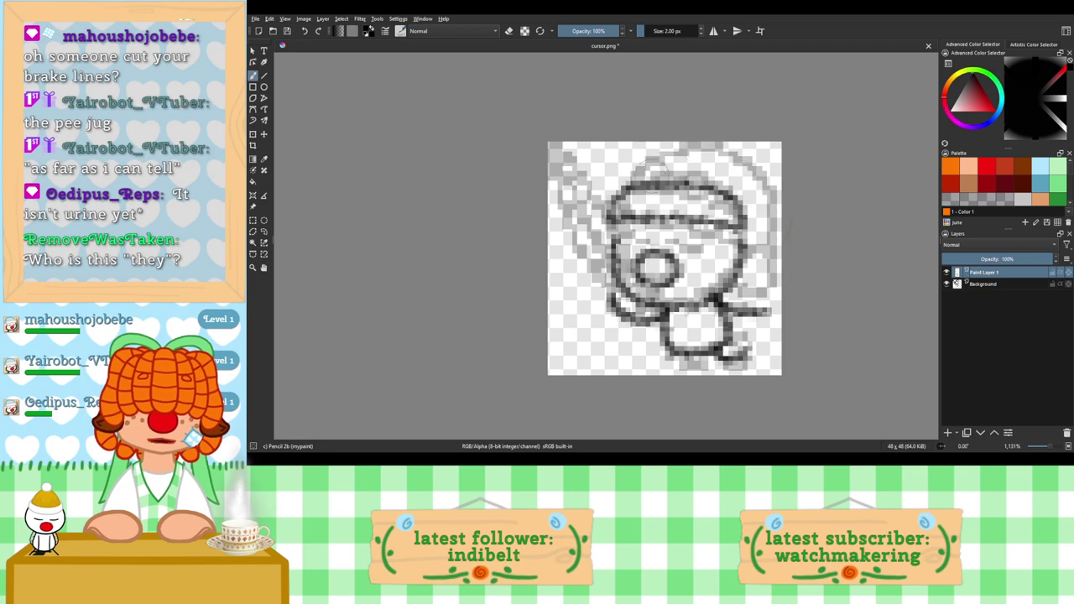
mouse_move(625, 185)
mouse_down()
mouse_move(641, 160)
mouse_move(682, 154)
mouse_move(736, 158)
mouse_move(760, 176)
mouse_up()
key(ctrl+z)
mouse_move(625, 188)
mouse_down()
mouse_move(650, 153)
mouse_move(697, 150)
mouse_move(737, 166)
mouse_move(713, 172)
mouse_up()
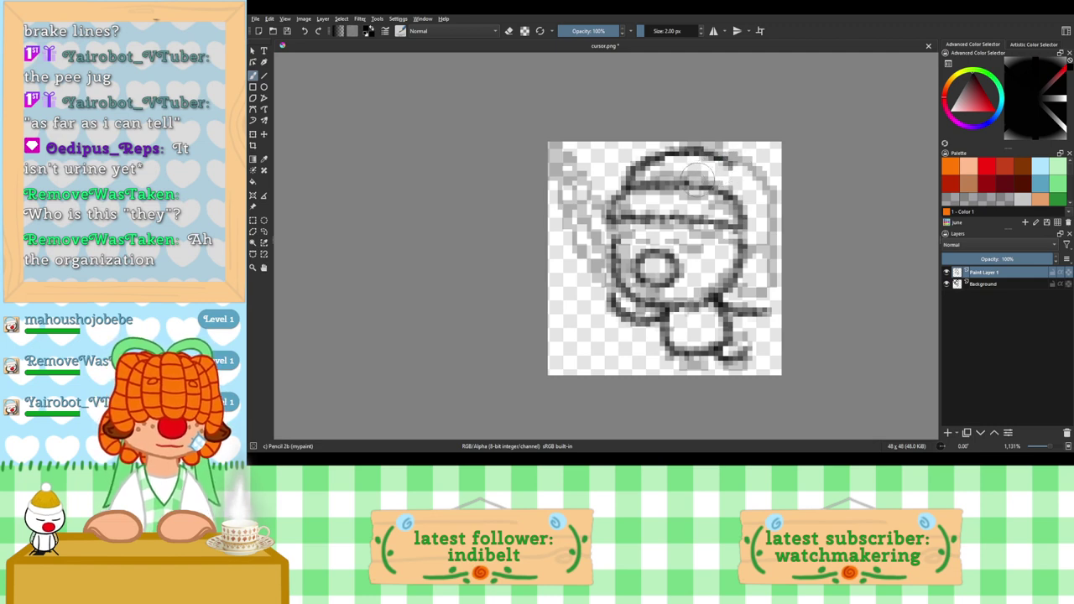
key(ctrl+z)
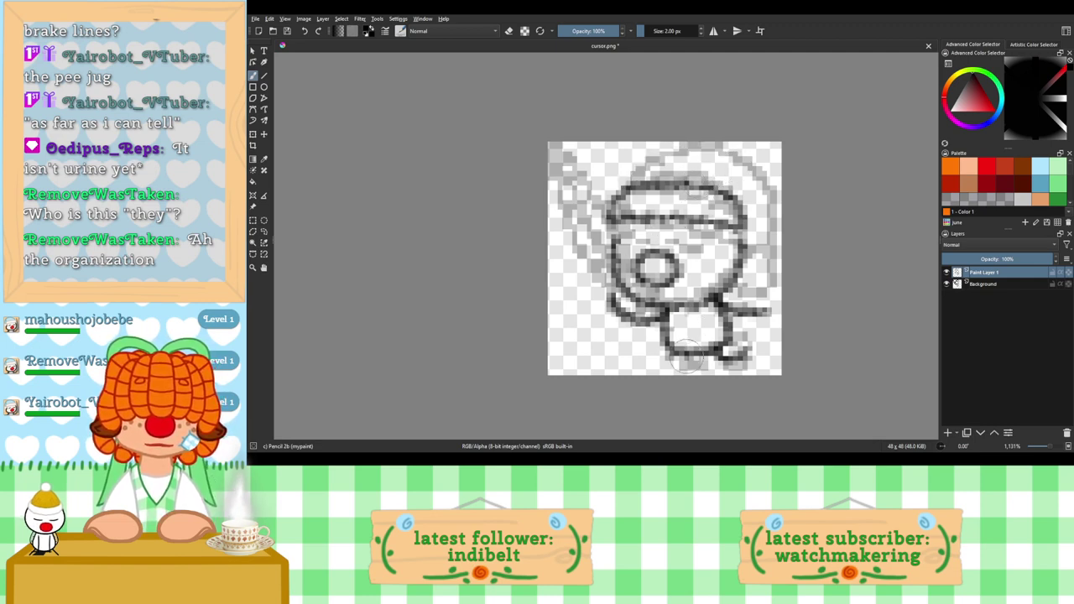
Step: Sketch a small foot beneath the body's lower edge, and shift the whole sketch slightly down with the Transform tool
mouse_move(687, 353)
mouse_down()
mouse_move(695, 366)
mouse_move(713, 357)
mouse_up()
key(ctrl+z)
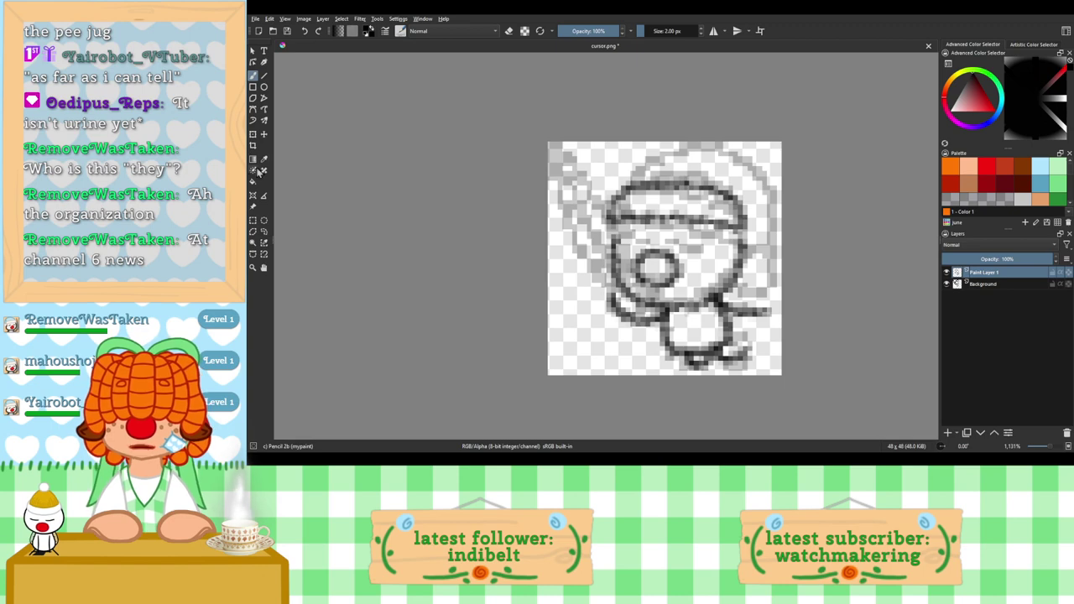
click(252, 135)
key(Down)
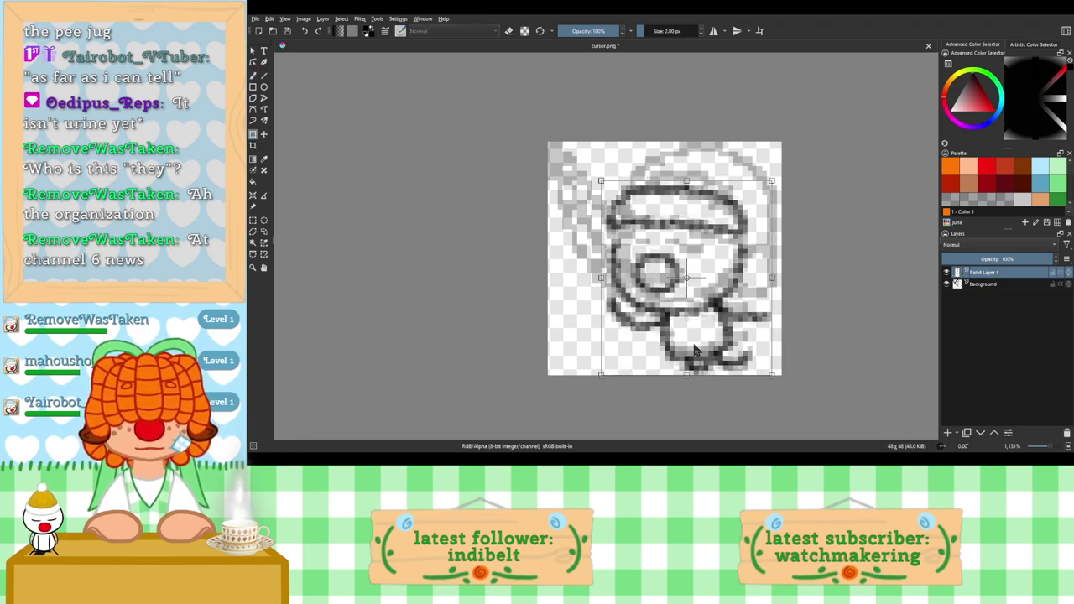
key(Return)
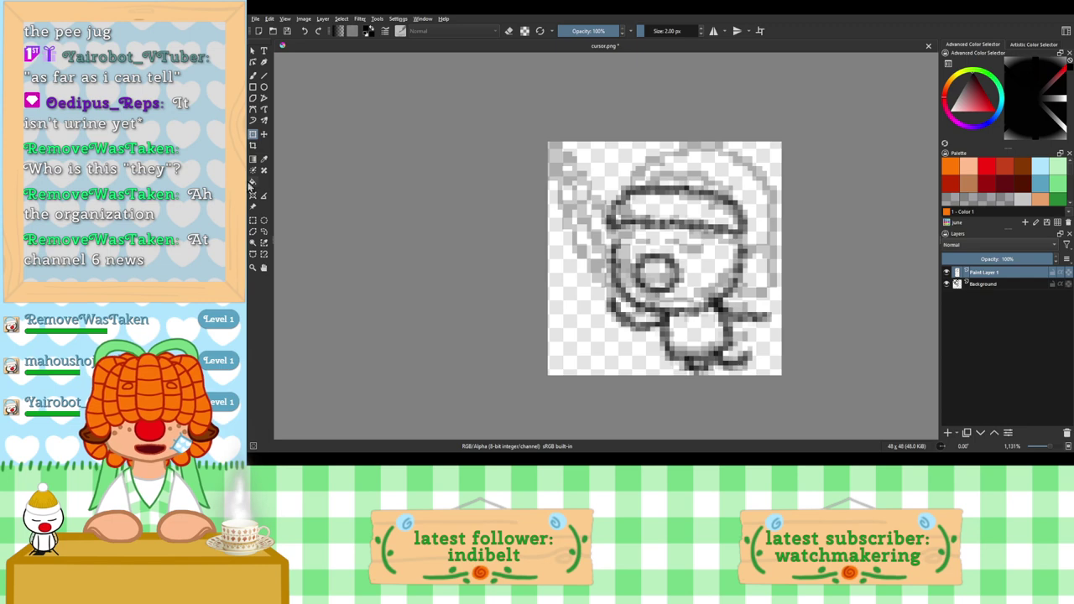
Step: Sketch the left part of the hat's crown with the pencil brush, curving from the band's upper left up to the top
click(255, 76)
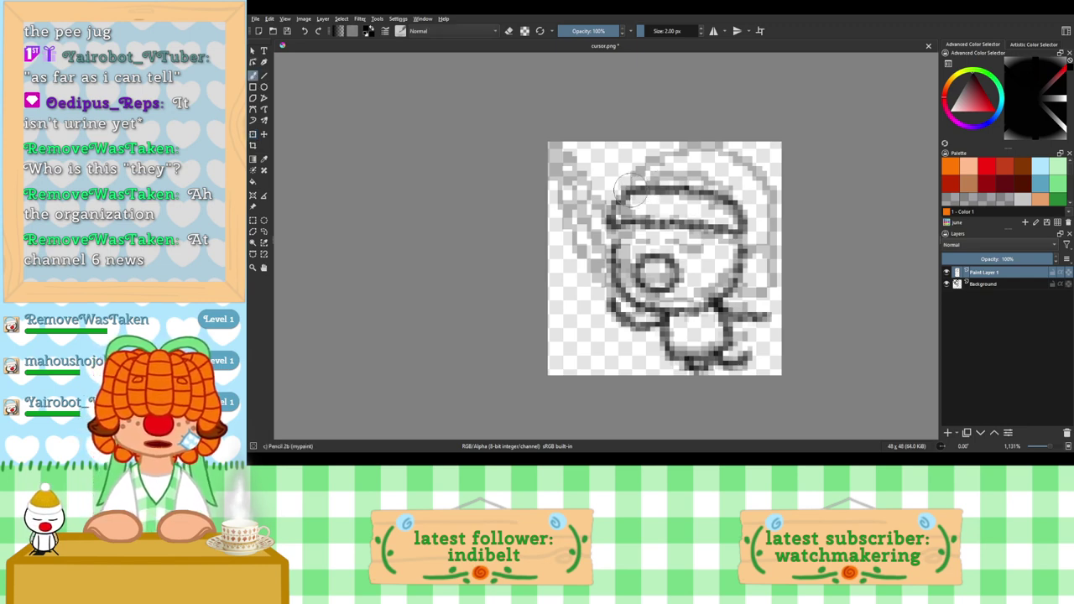
mouse_move(630, 190)
mouse_down()
mouse_move(668, 156)
mouse_move(727, 161)
mouse_move(752, 183)
mouse_up()
key(ctrl+z)
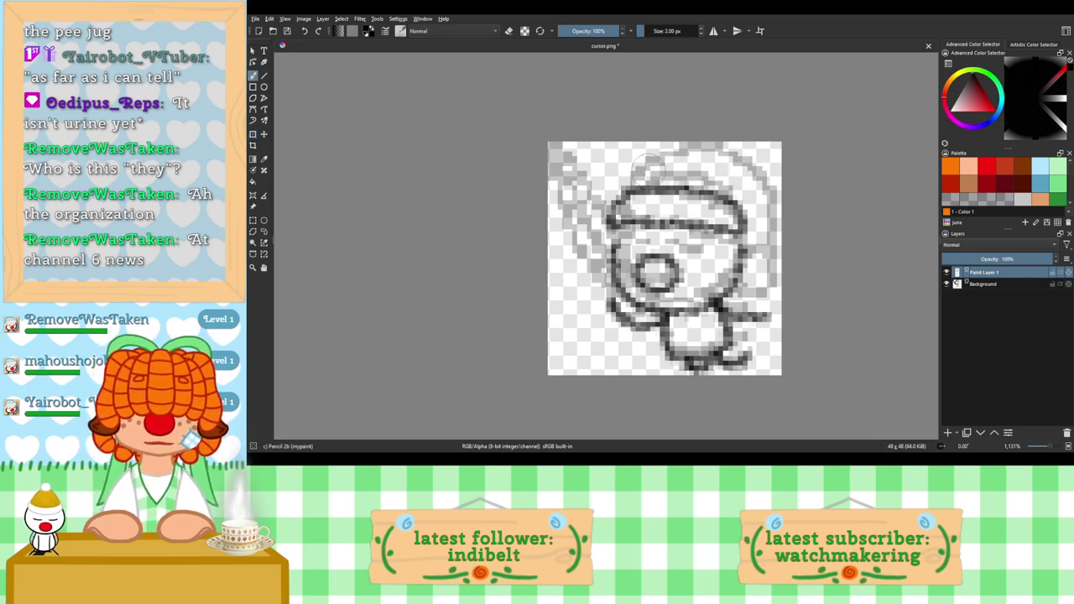
mouse_move(628, 193)
mouse_down()
mouse_move(647, 162)
mouse_move(687, 155)
mouse_move(732, 158)
mouse_move(747, 170)
mouse_move(719, 161)
mouse_move(769, 208)
mouse_up()
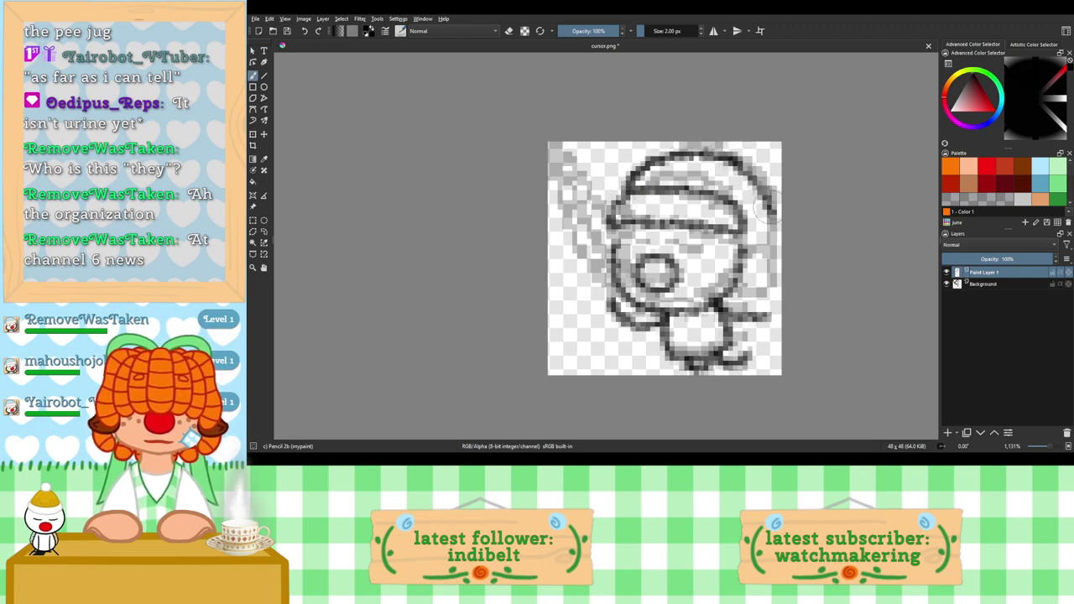
key(ctrl+z)
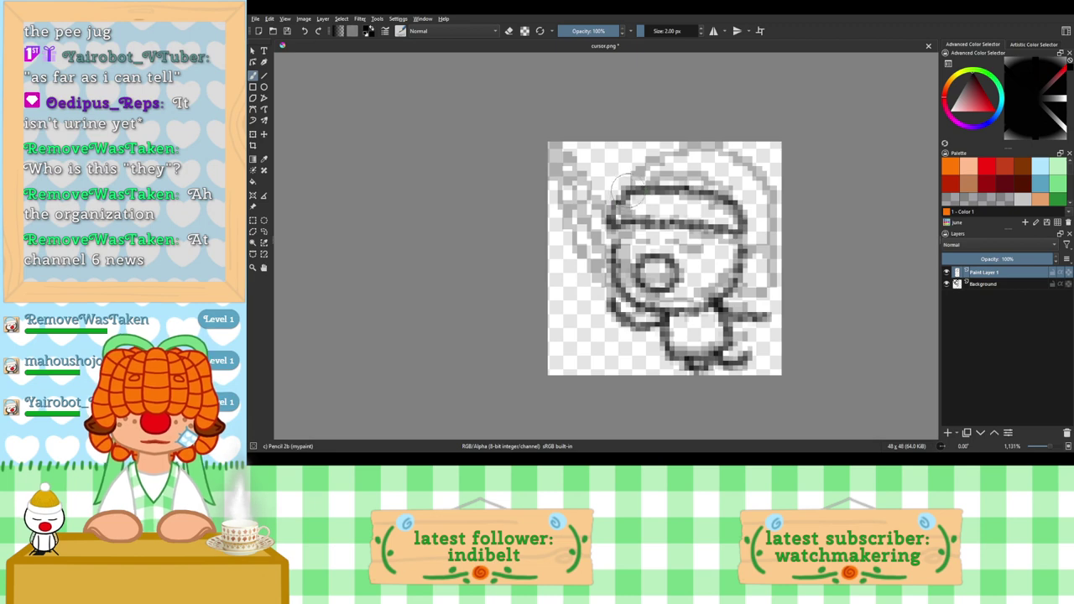
mouse_move(630, 192)
mouse_down()
mouse_move(644, 168)
mouse_move(684, 156)
mouse_move(723, 164)
mouse_move(728, 172)
mouse_move(714, 161)
mouse_move(756, 198)
mouse_up()
key(ctrl+z)
Step: Try several strokes continuing the hat's crown down along the head's right side, undoing each one
mouse_move(715, 157)
mouse_down()
mouse_move(761, 204)
mouse_move(707, 158)
mouse_move(749, 187)
mouse_move(763, 243)
mouse_up()
key(ctrl+z)
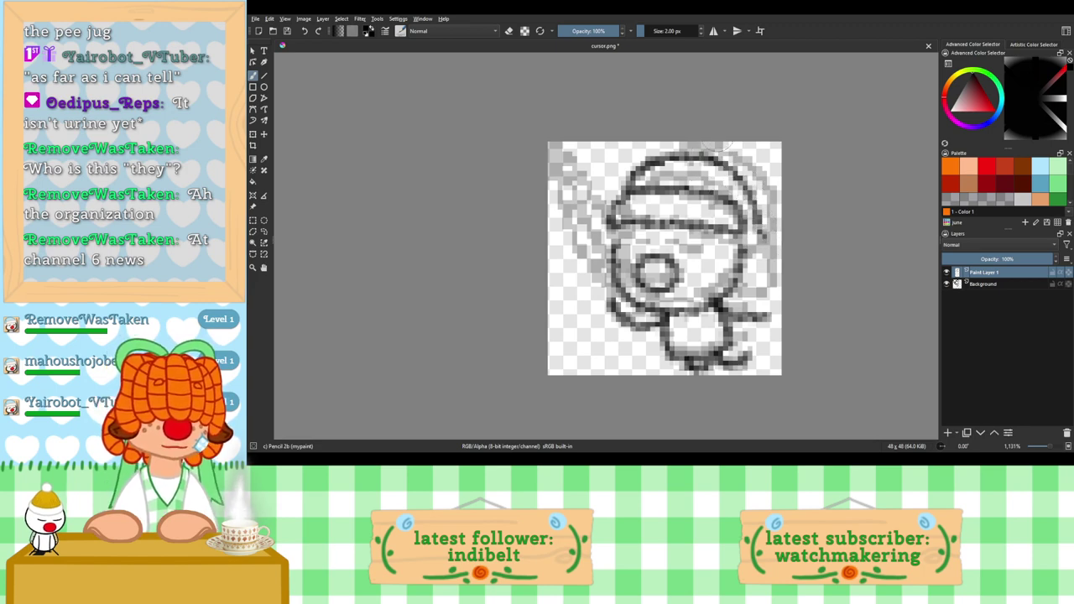
key(ctrl+z)
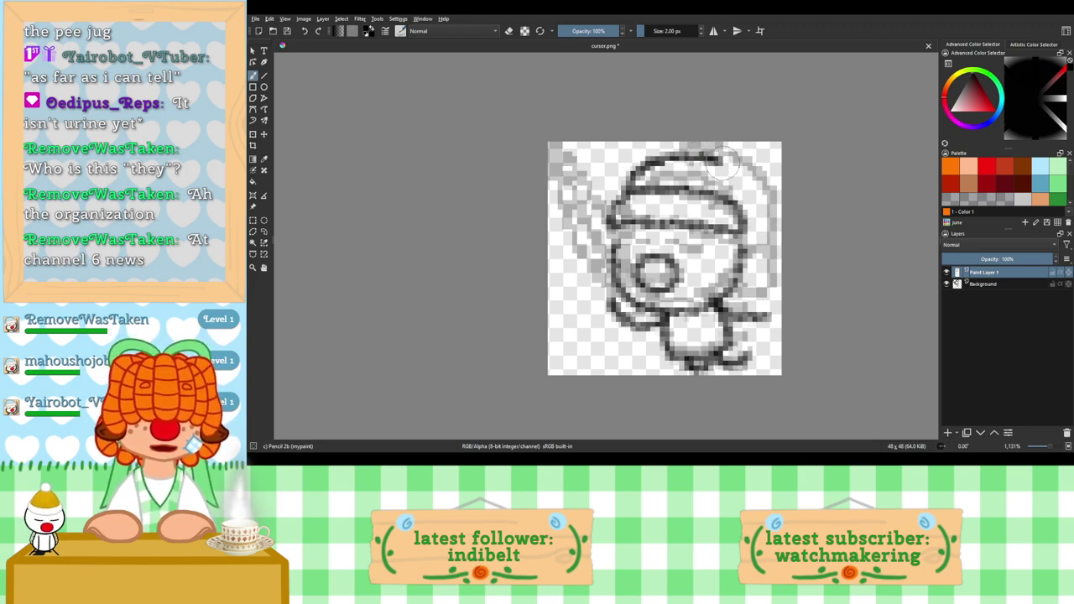
drag(749, 179, 764, 206)
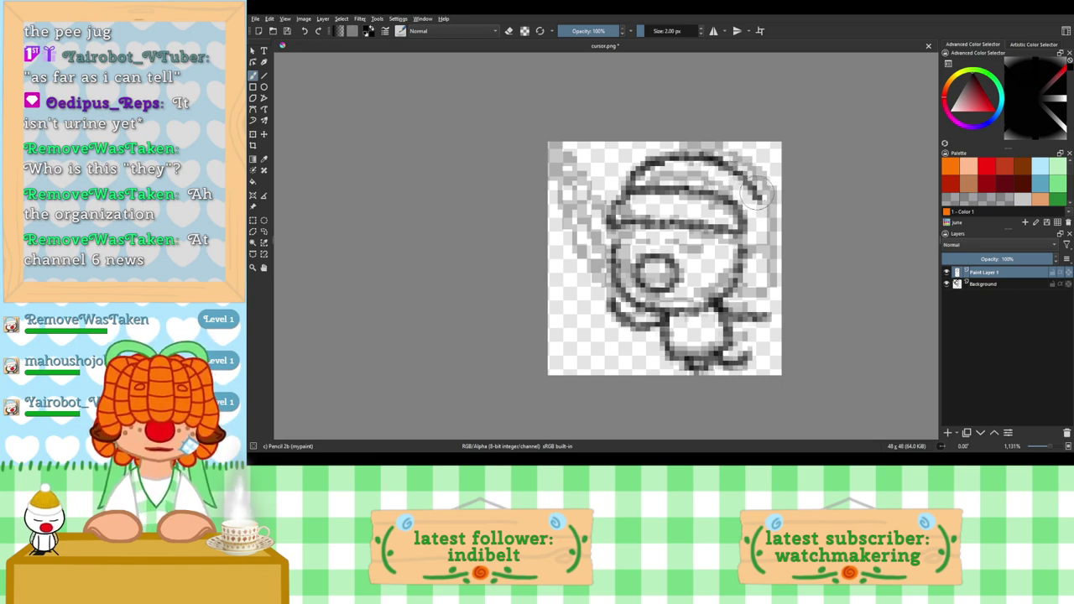
drag(756, 191, 762, 245)
key(ctrl+z)
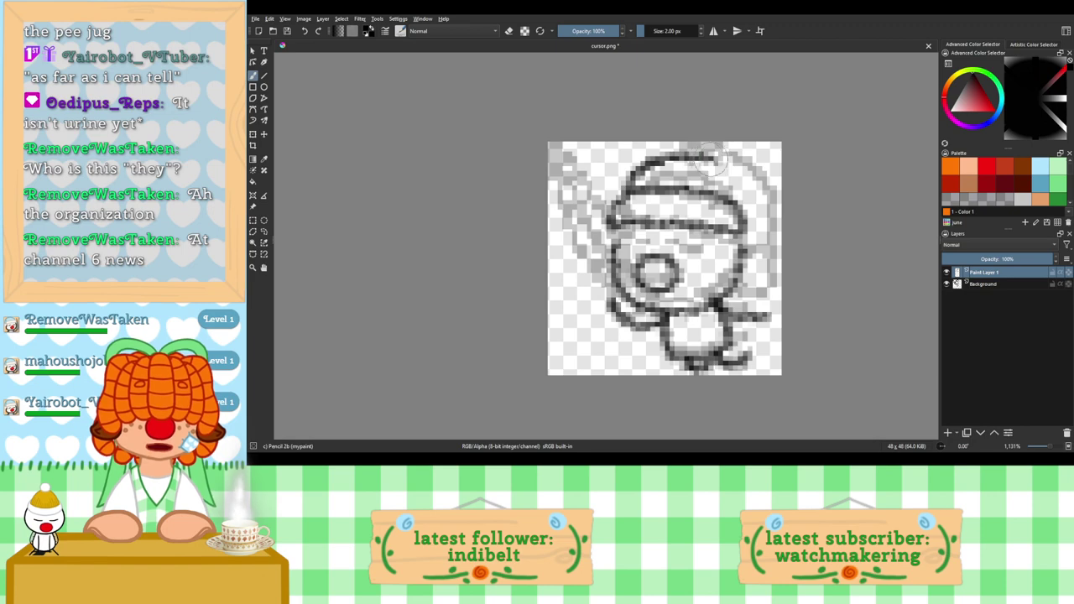
mouse_move(711, 156)
mouse_down()
mouse_move(738, 174)
mouse_move(763, 239)
mouse_up()
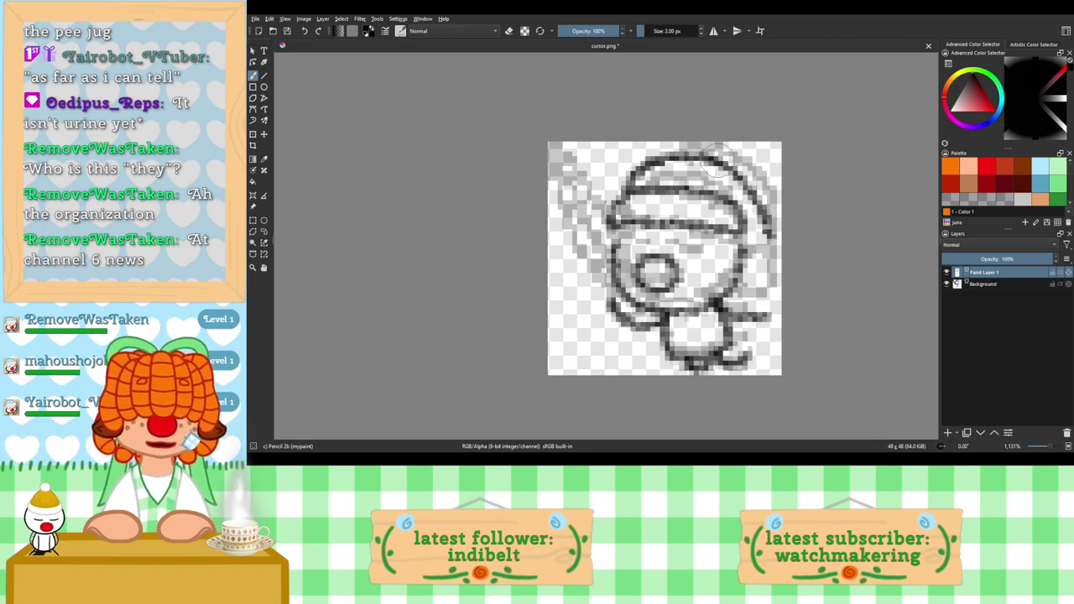
key(ctrl+z)
mouse_move(705, 159)
mouse_down()
mouse_move(750, 177)
mouse_move(762, 239)
mouse_up()
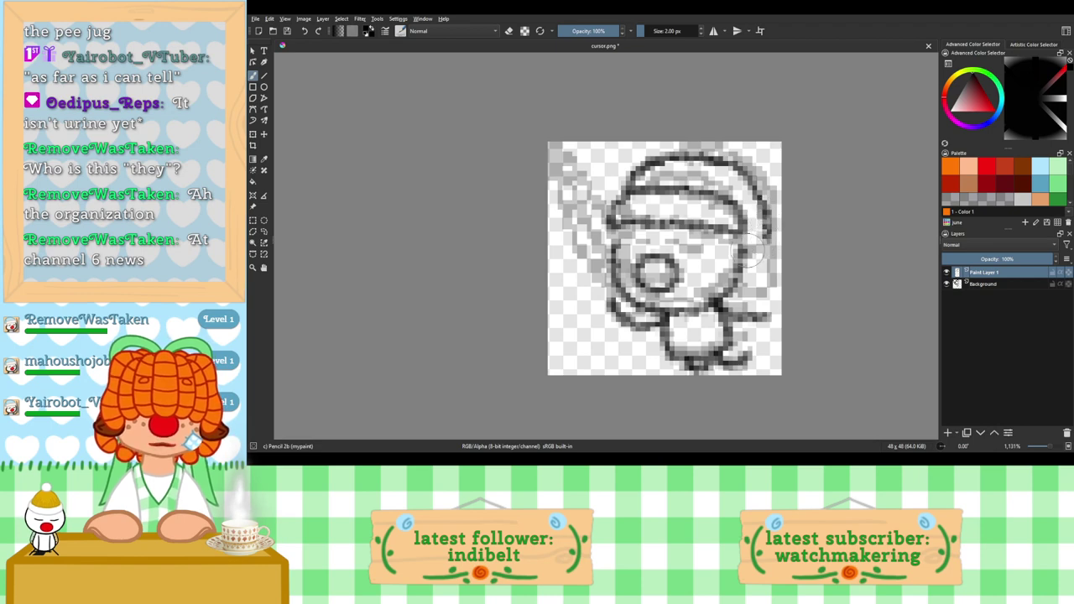
key(ctrl+z)
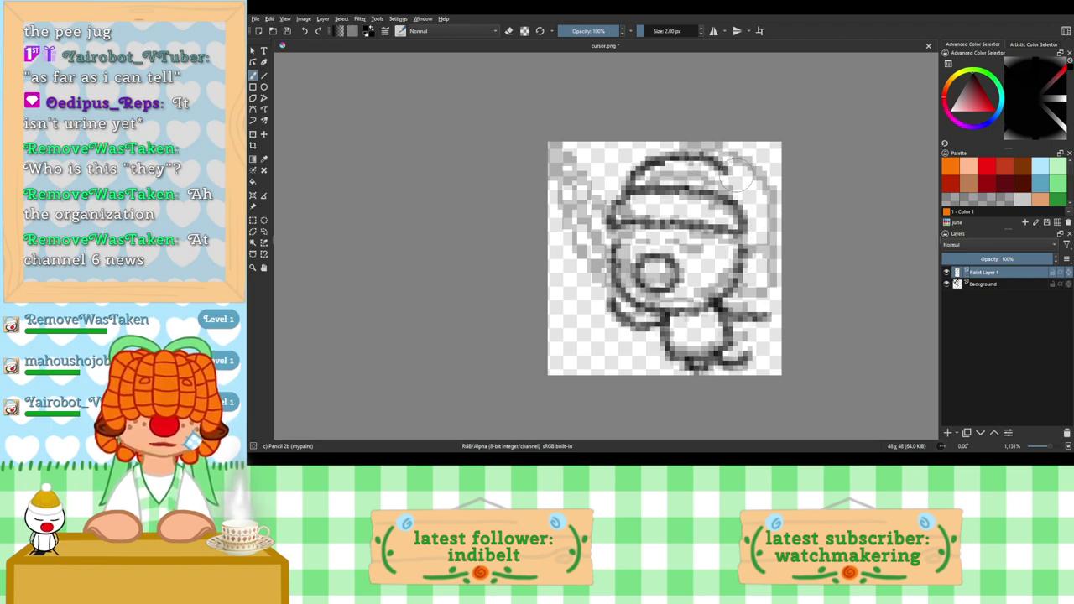
Step: Sketch the hat's right side curving from the crown down past the band to a round pom-pom beside the cheek
drag(736, 176, 763, 235)
key(ctrl+z)
mouse_move(717, 162)
mouse_down()
mouse_move(760, 201)
mouse_move(767, 243)
mouse_move(746, 253)
mouse_move(766, 241)
mouse_move(769, 271)
mouse_move(743, 264)
mouse_move(753, 247)
mouse_move(738, 250)
mouse_move(761, 245)
mouse_move(770, 256)
mouse_move(744, 271)
mouse_move(743, 249)
mouse_move(752, 254)
mouse_move(731, 258)
mouse_move(723, 246)
mouse_move(724, 236)
mouse_move(761, 243)
mouse_move(743, 249)
mouse_move(761, 239)
mouse_move(771, 252)
mouse_move(736, 271)
mouse_up()
key(ctrl+z)
key(ctrl+z)
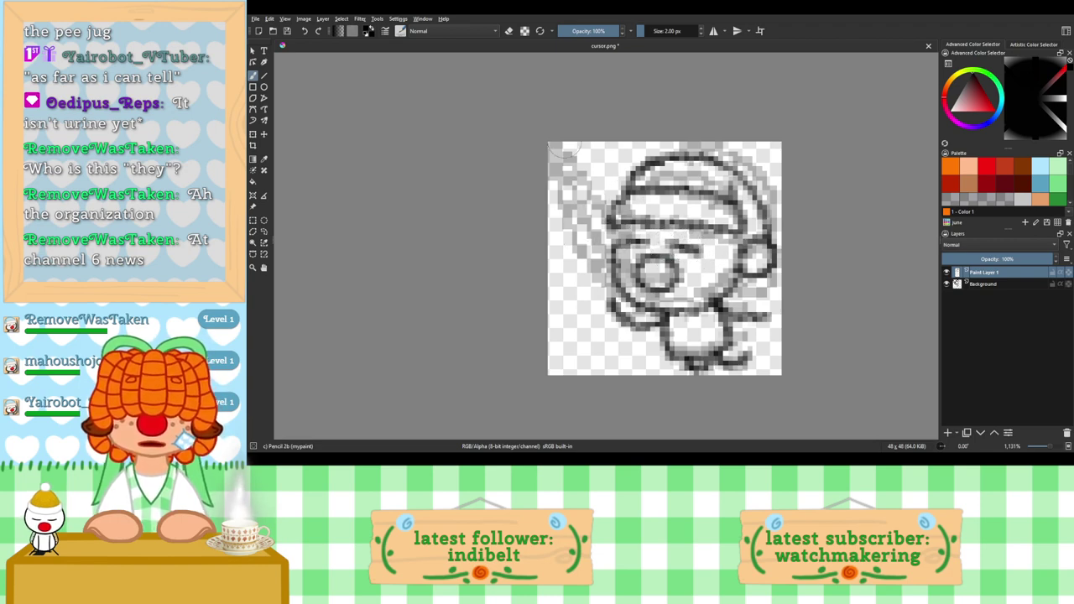
Step: Sketch a long narrow blade with two pencil lines running diagonally from the canvas's upper-left corner down to the character's raised hand
drag(554, 151, 594, 288)
key(ctrl+z)
drag(554, 148, 597, 305)
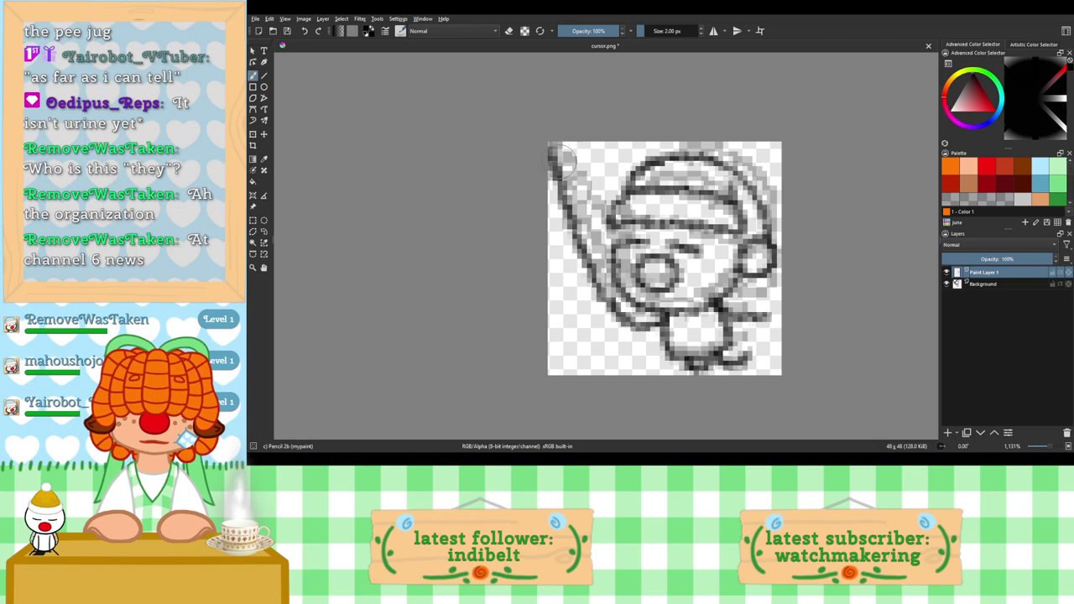
drag(564, 148, 619, 295)
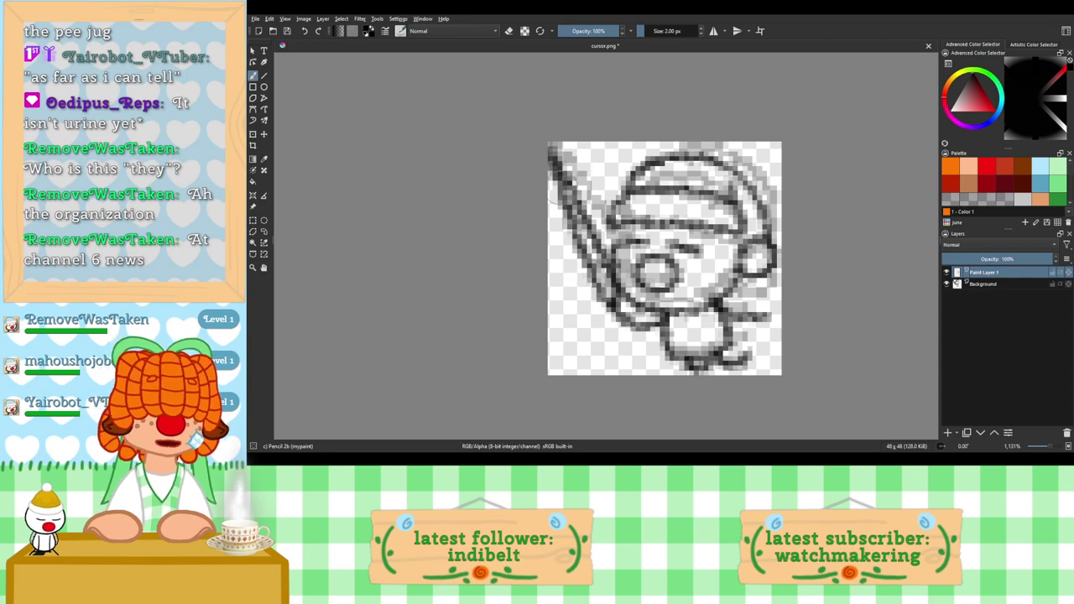
Step: Hide the Background layer and preview the sketch on its own as a repeating pattern in wrap-around mode
click(761, 31)
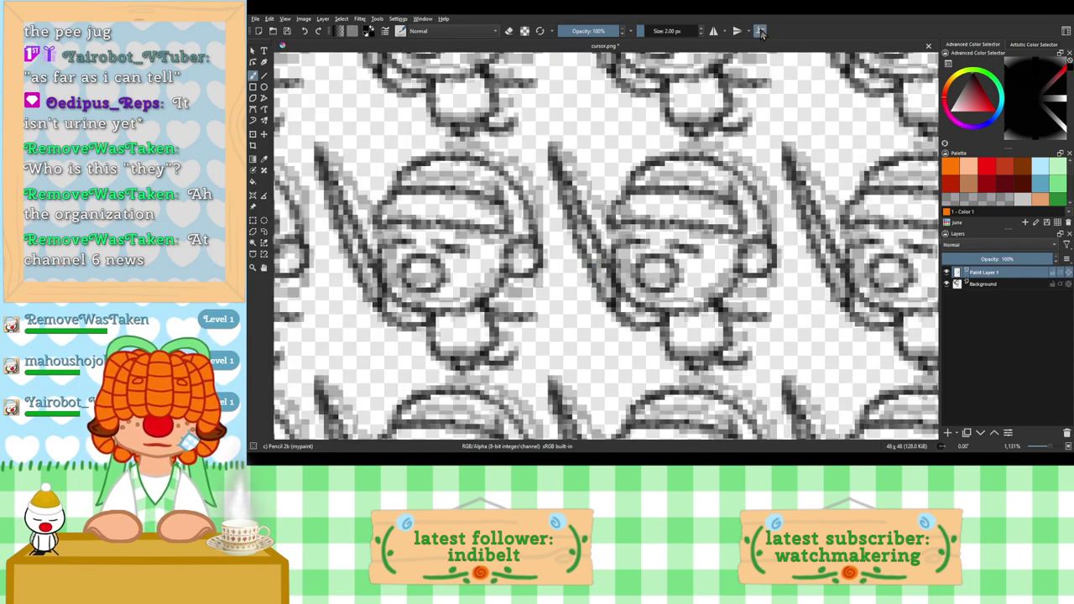
click(761, 31)
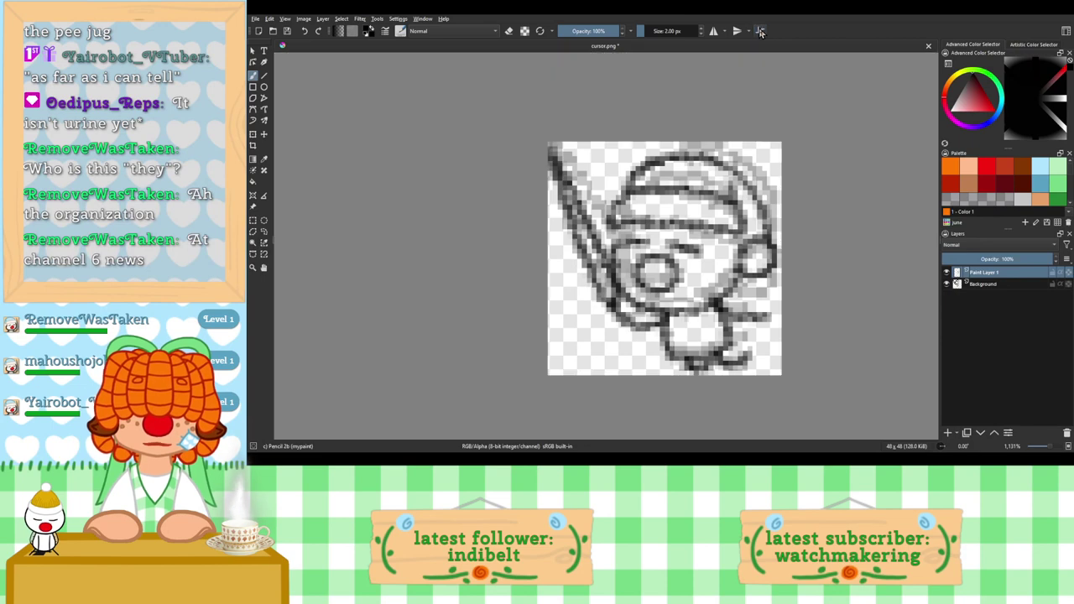
click(946, 284)
click(760, 31)
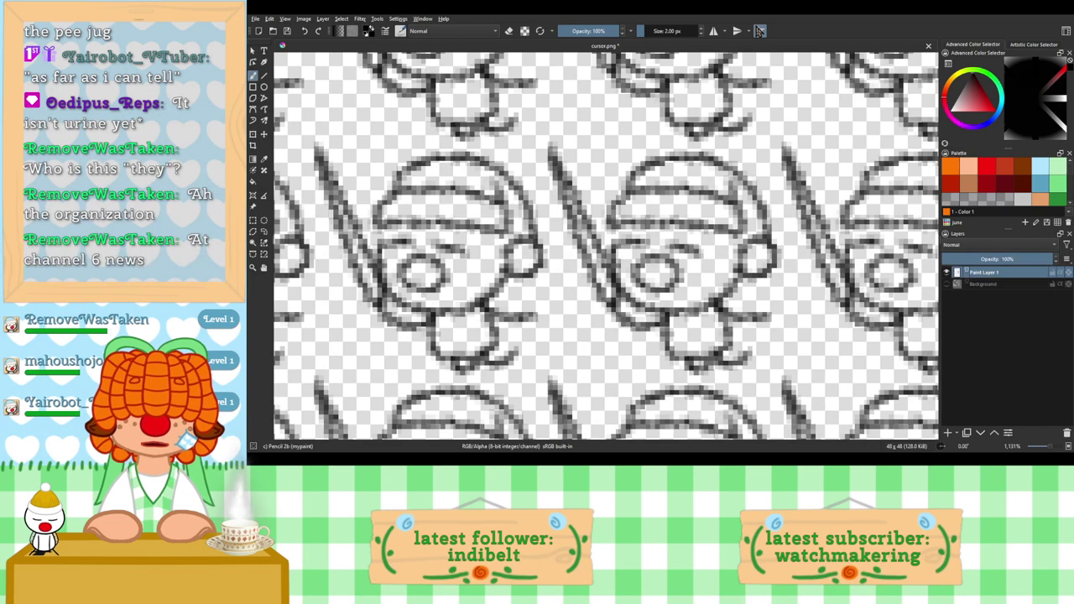
click(761, 31)
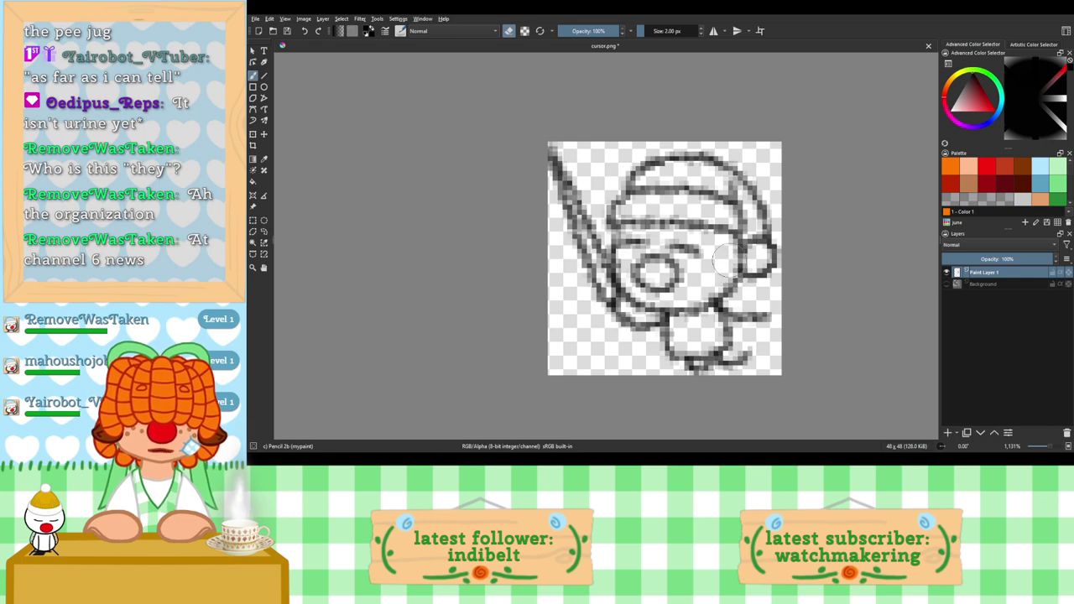
click(508, 34)
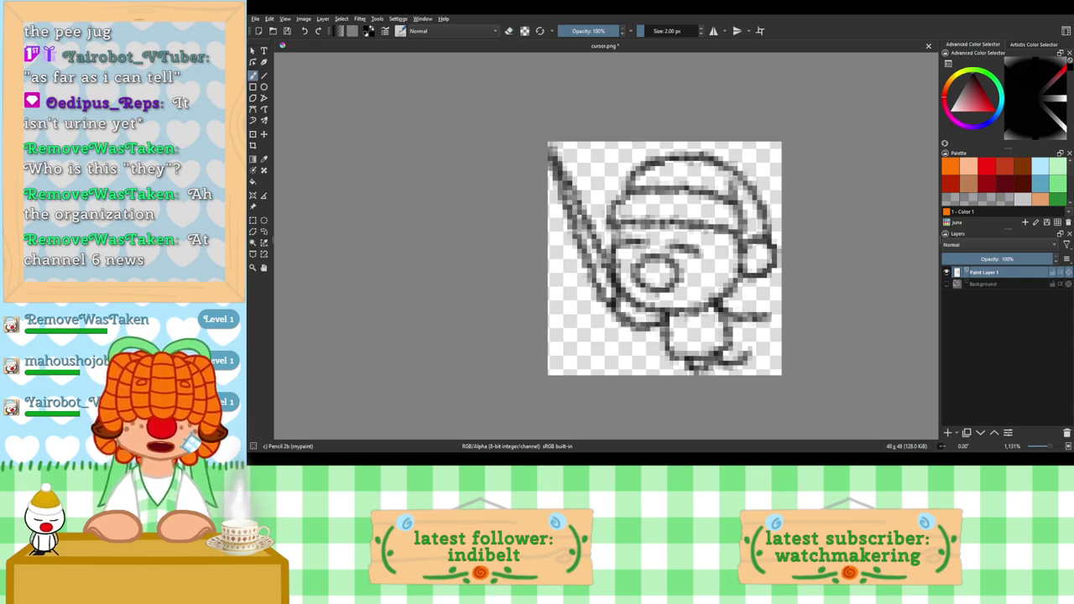
Step: Delete the Background layer and add a new paint layer beneath the sketch layer
click(998, 285)
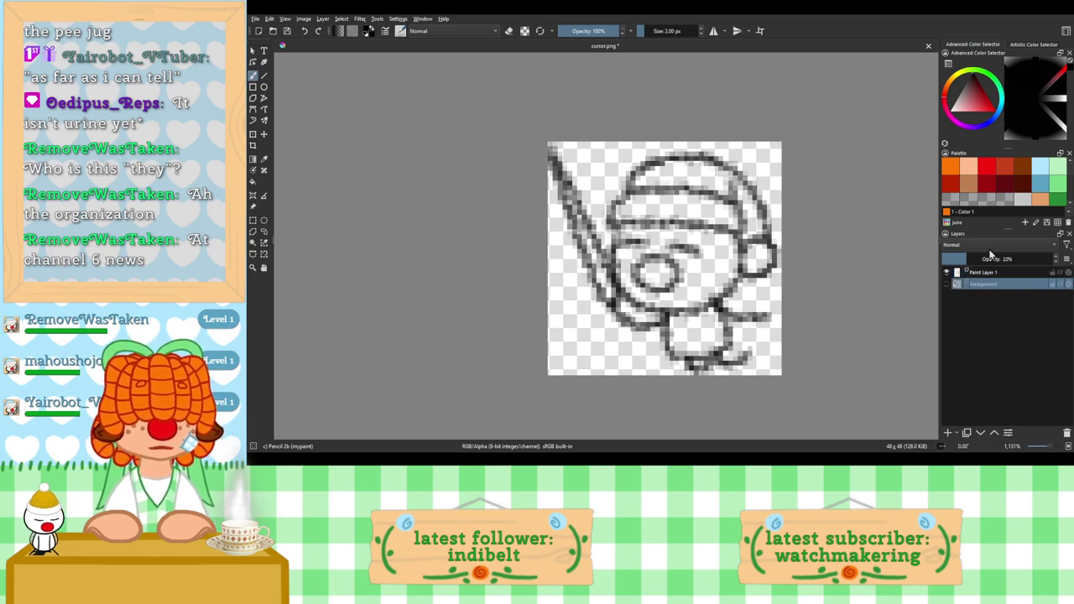
key(shift+Delete)
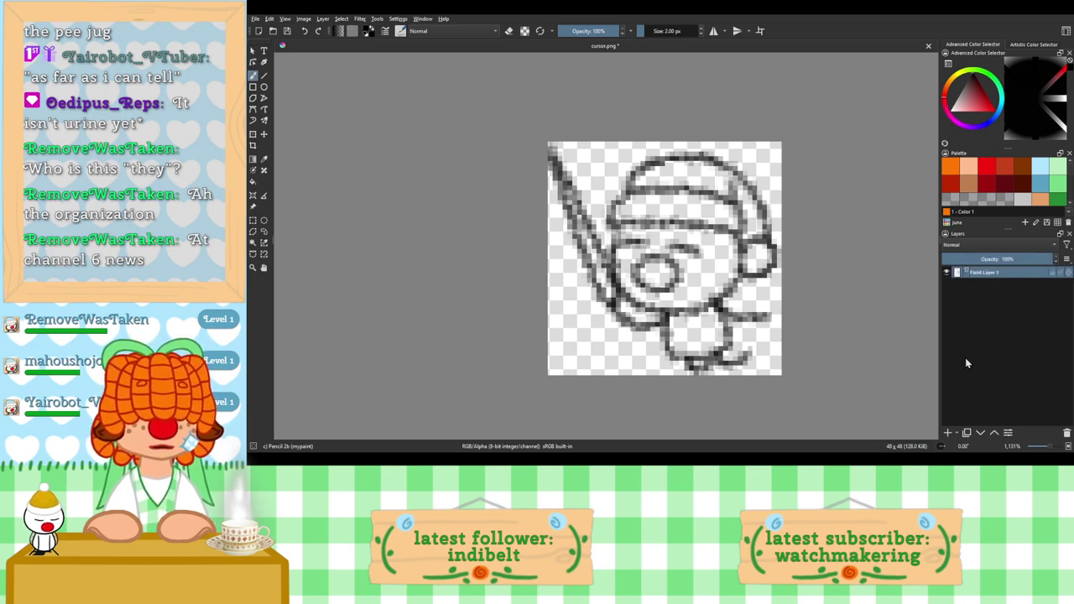
click(948, 432)
drag(978, 277, 978, 290)
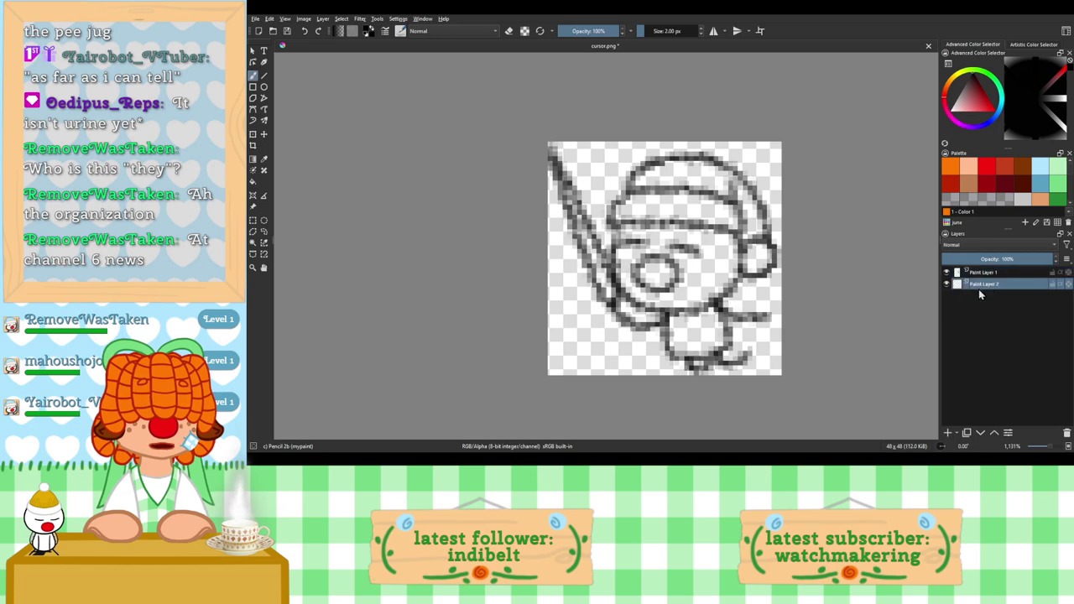
Step: Color the nose red and the hat's crown orange on Paint Layer 2, beneath the sketch lines
click(1006, 275)
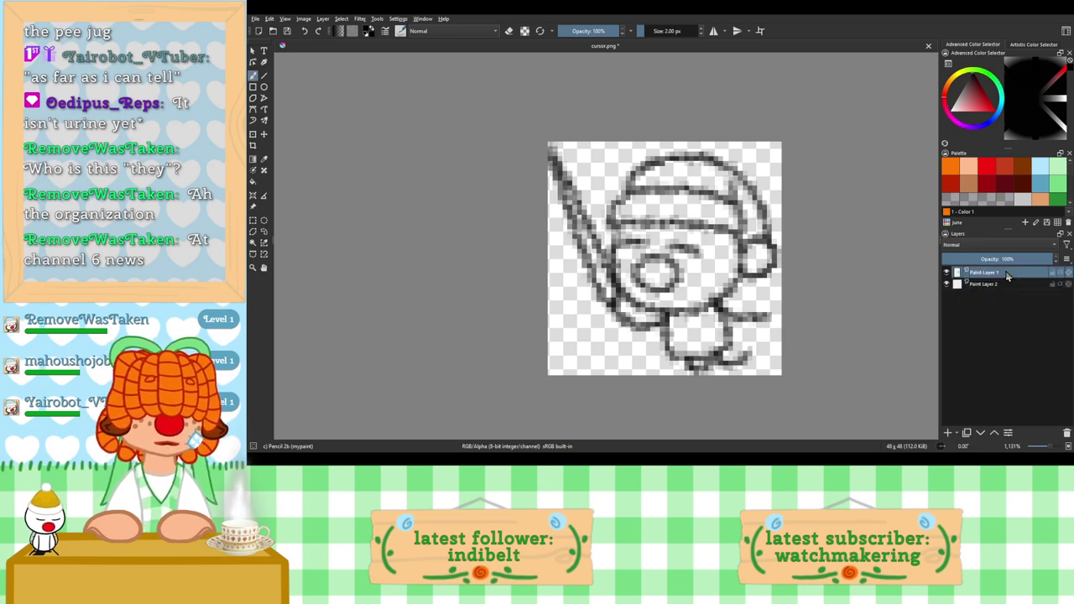
click(1025, 285)
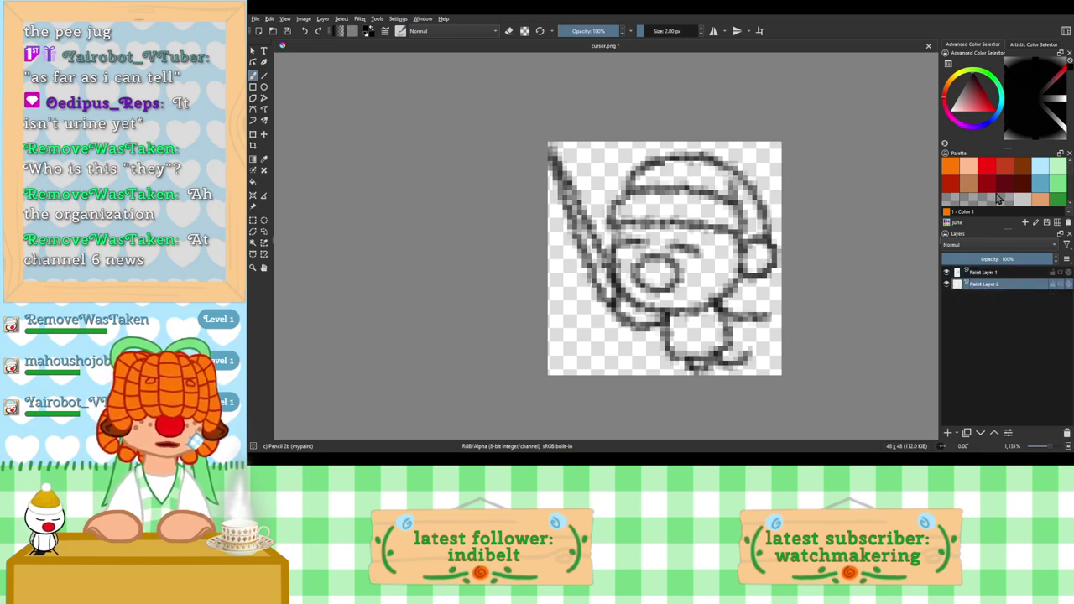
click(987, 167)
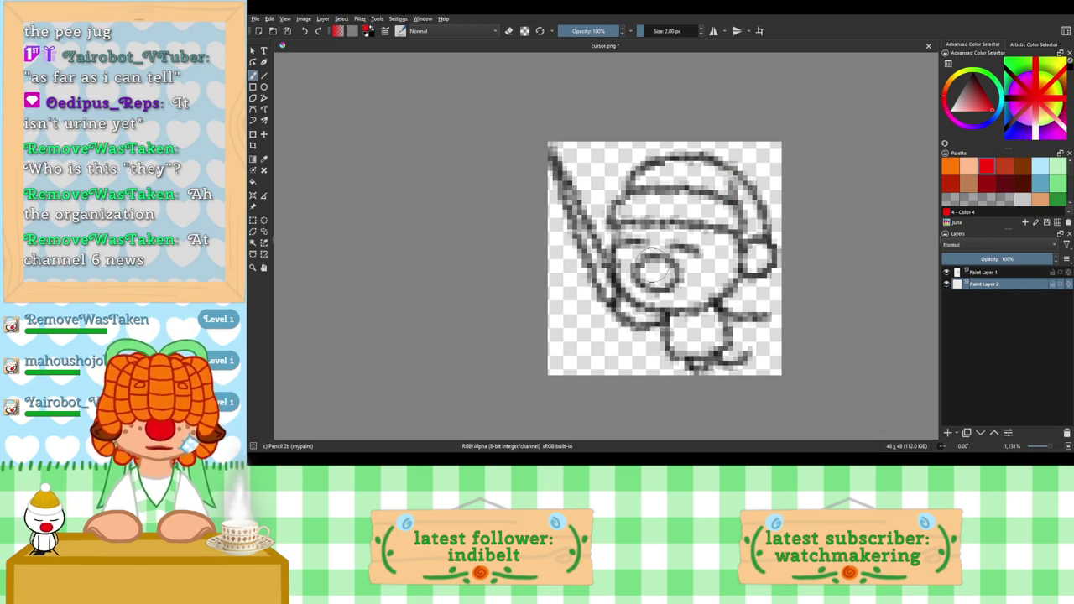
mouse_move(641, 261)
mouse_down()
mouse_move(659, 290)
mouse_move(663, 273)
mouse_up()
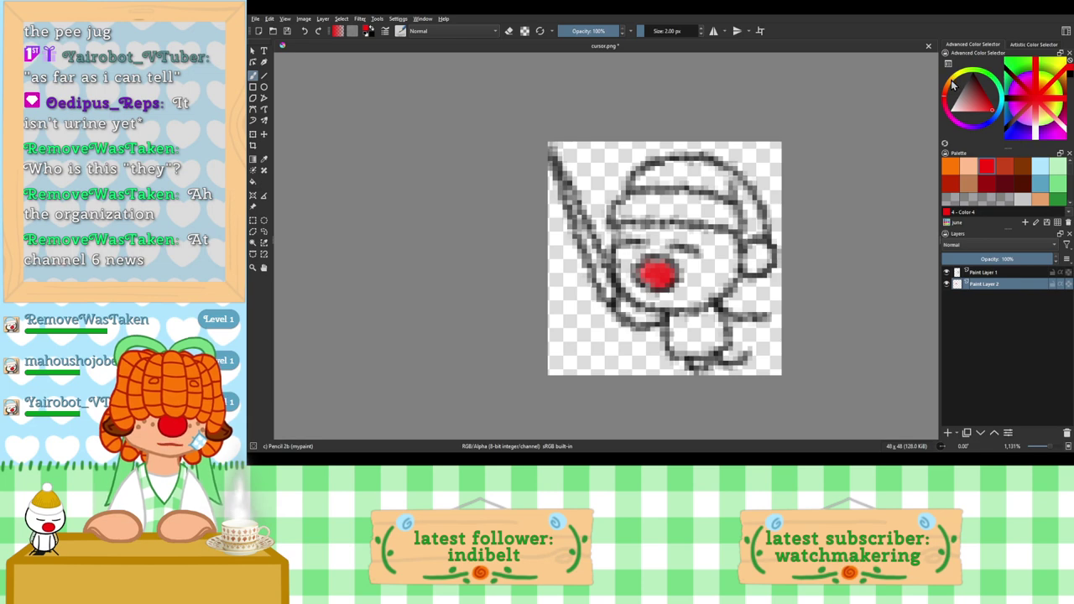
click(950, 167)
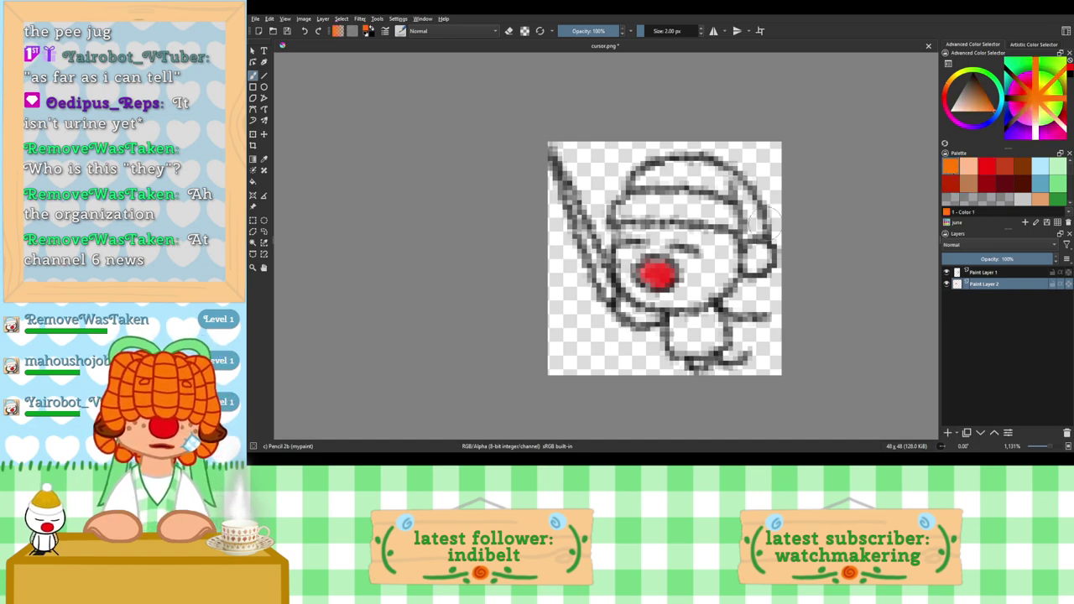
mouse_move(770, 225)
mouse_down()
mouse_move(755, 243)
mouse_move(760, 188)
mouse_move(730, 182)
mouse_move(703, 160)
mouse_move(648, 181)
mouse_move(646, 194)
mouse_move(640, 178)
mouse_move(651, 202)
mouse_up()
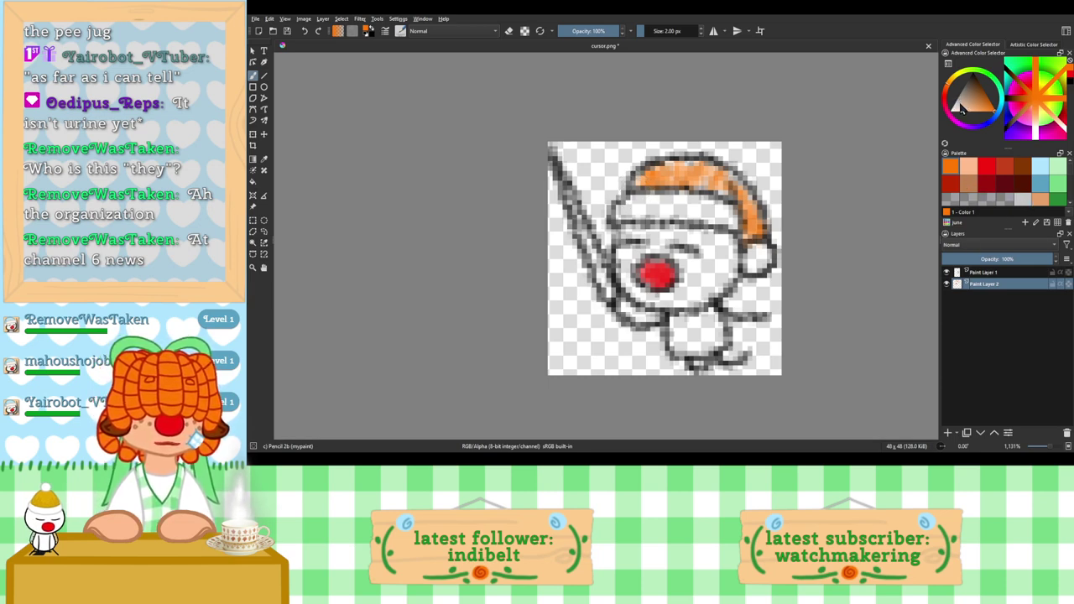
Step: Shade the blade light grey, and color the body and face white
click(1023, 198)
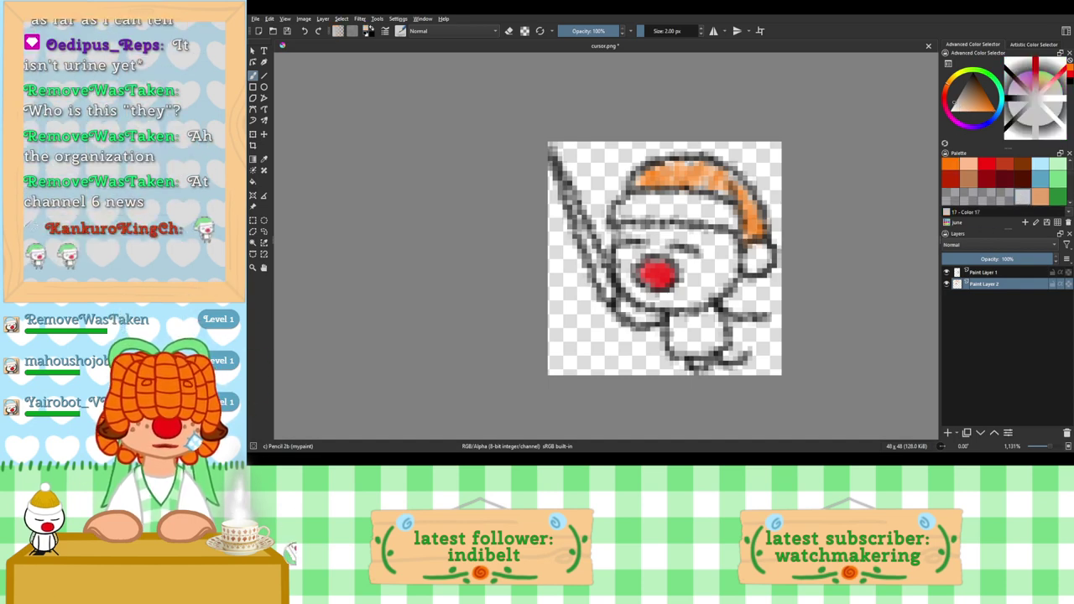
drag(568, 186, 606, 294)
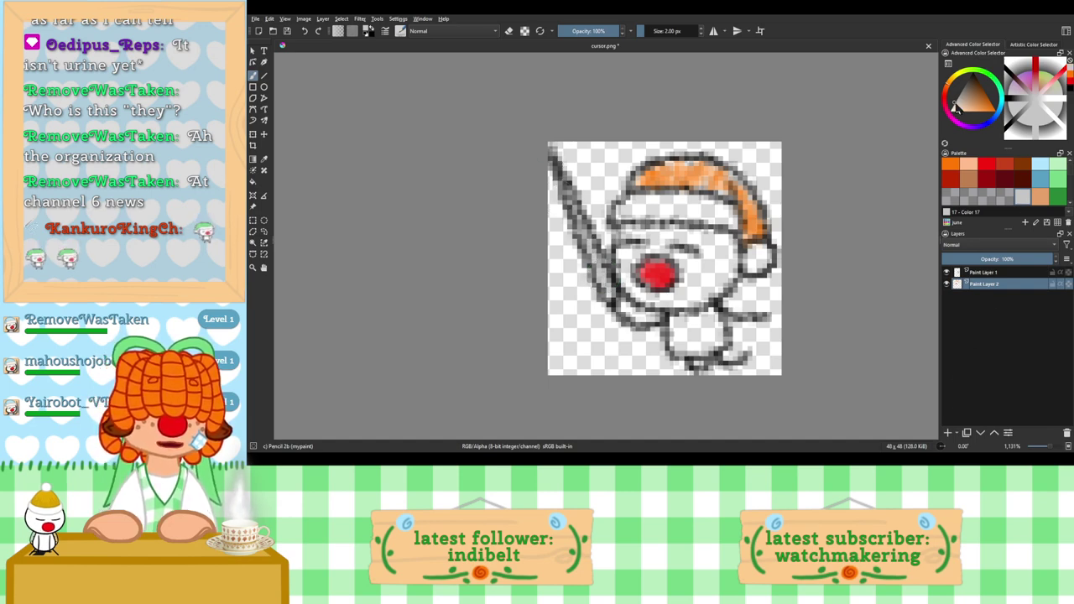
click(953, 110)
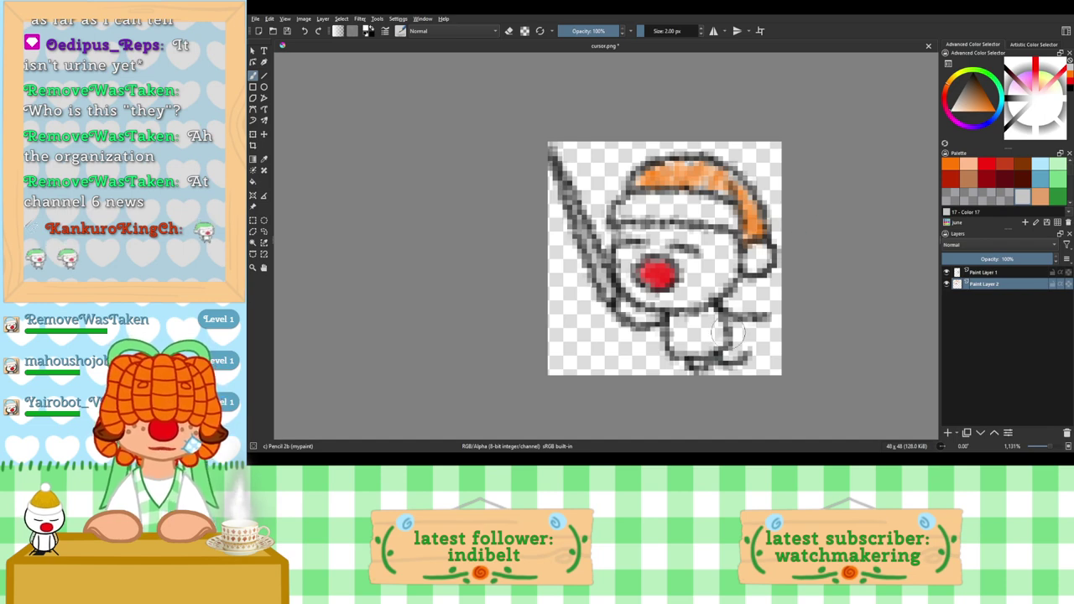
drag(718, 335, 686, 327)
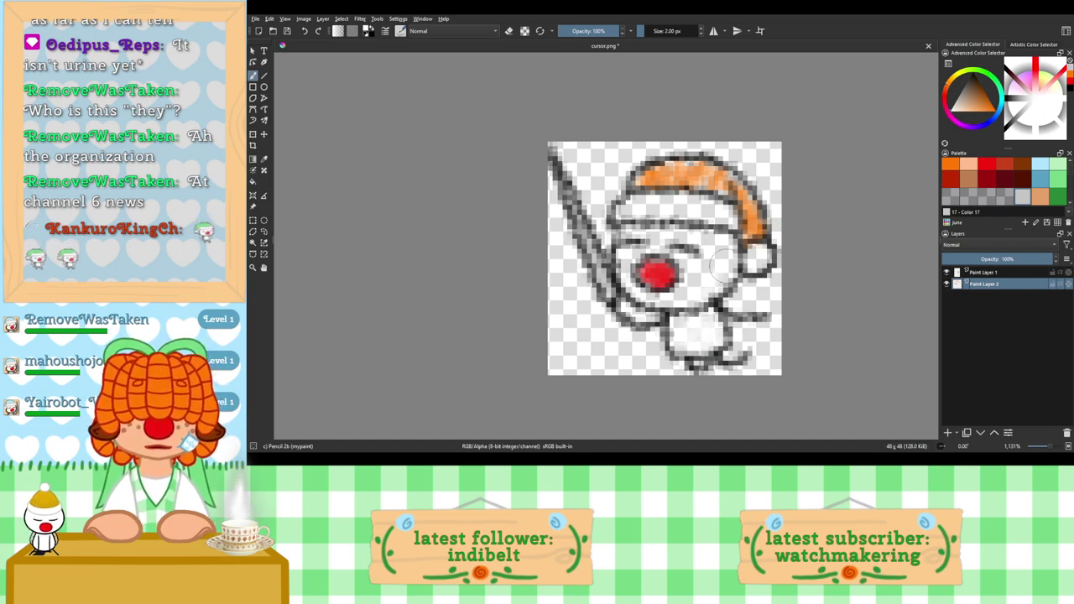
mouse_move(726, 266)
mouse_down()
mouse_move(682, 297)
mouse_move(704, 267)
mouse_up()
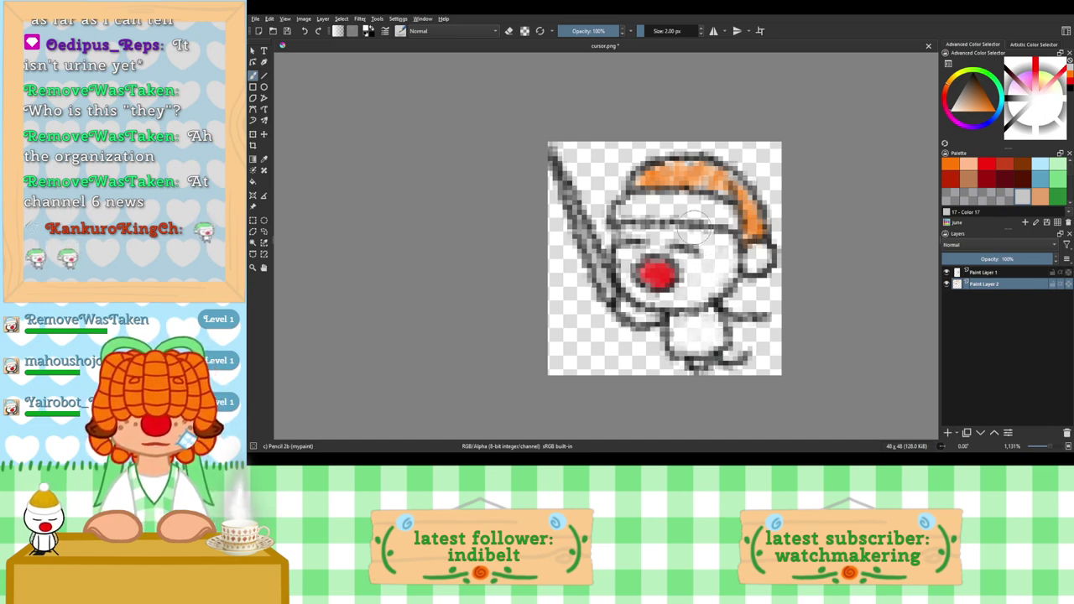
Step: Add a paint layer at the bottom of the stack and fill it with light green as the backdrop
click(948, 433)
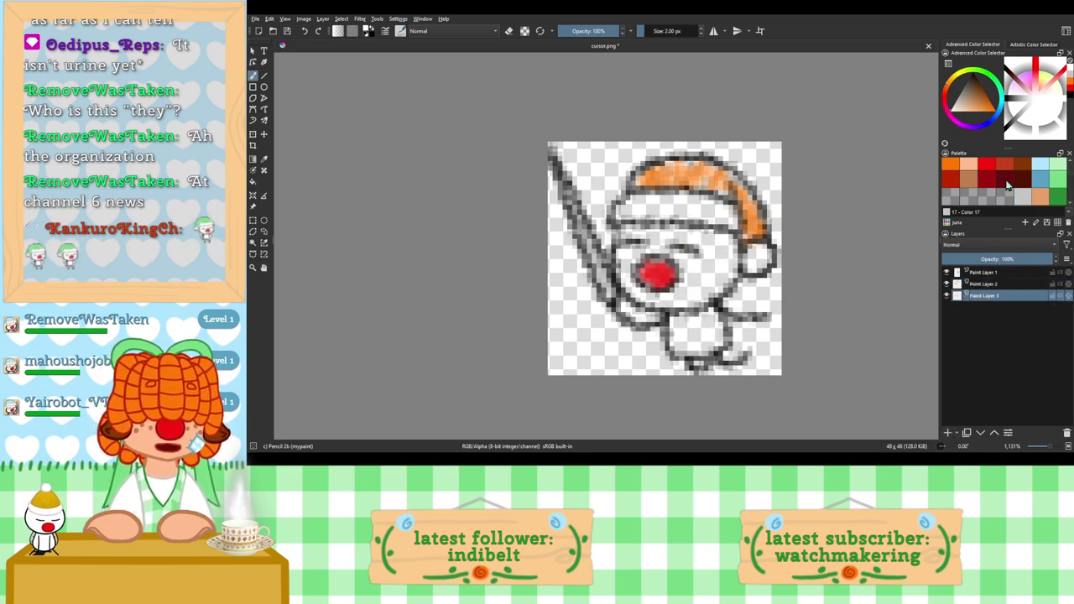
click(1057, 178)
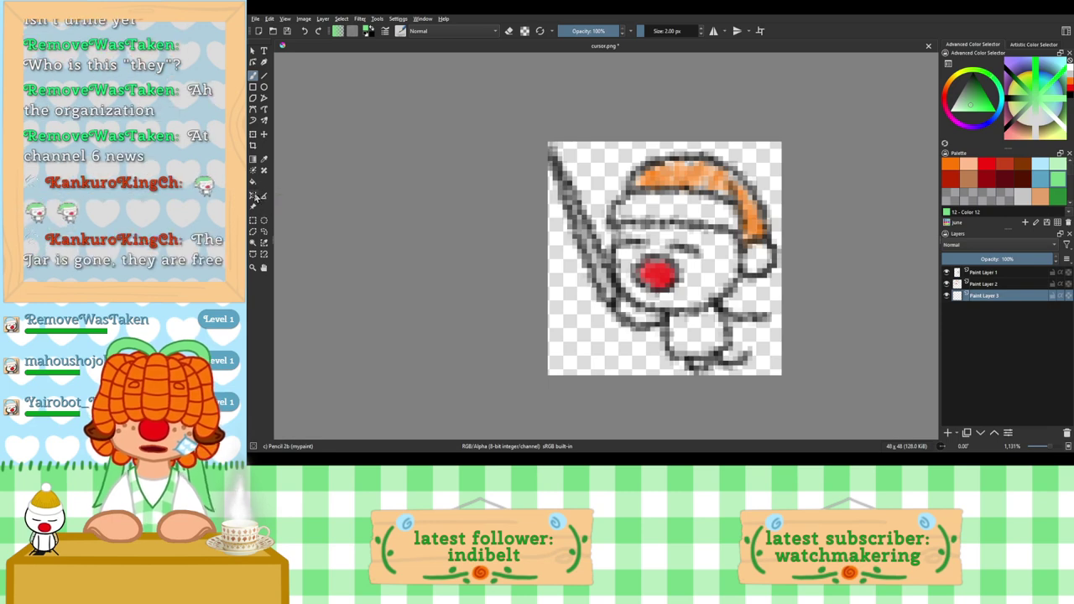
click(253, 182)
click(595, 260)
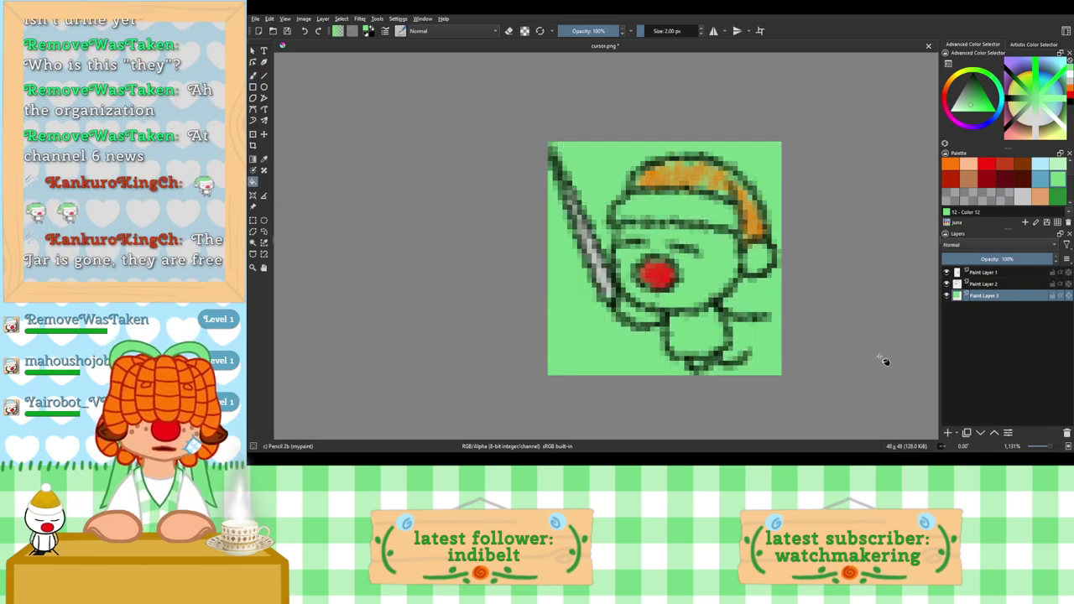
Step: Strengthen the orange on the hat's crown and the red on the nose with the brush on Paint Layer 2
click(1006, 285)
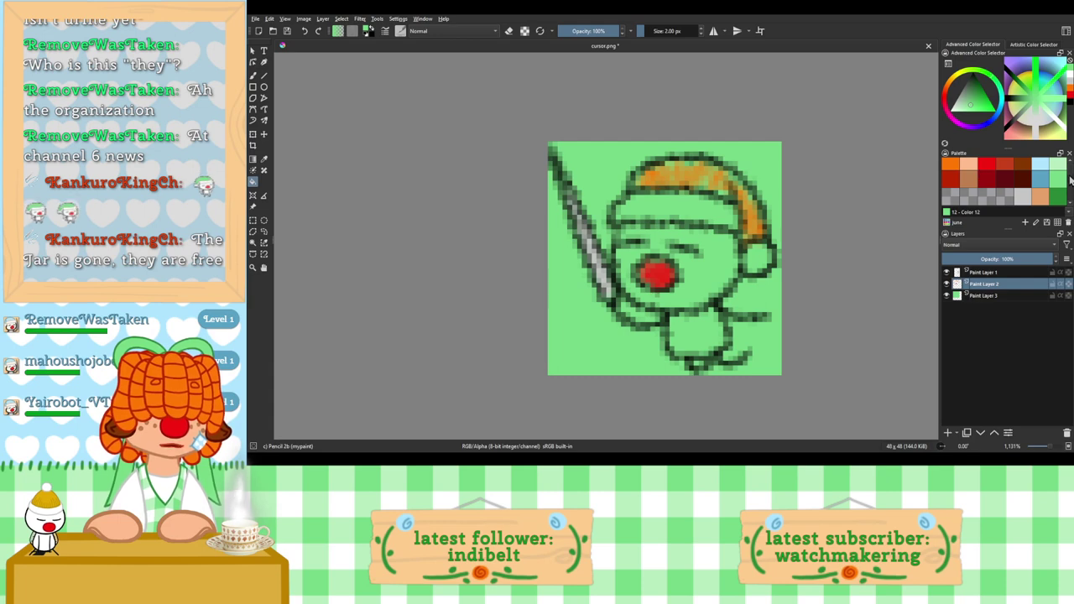
click(951, 165)
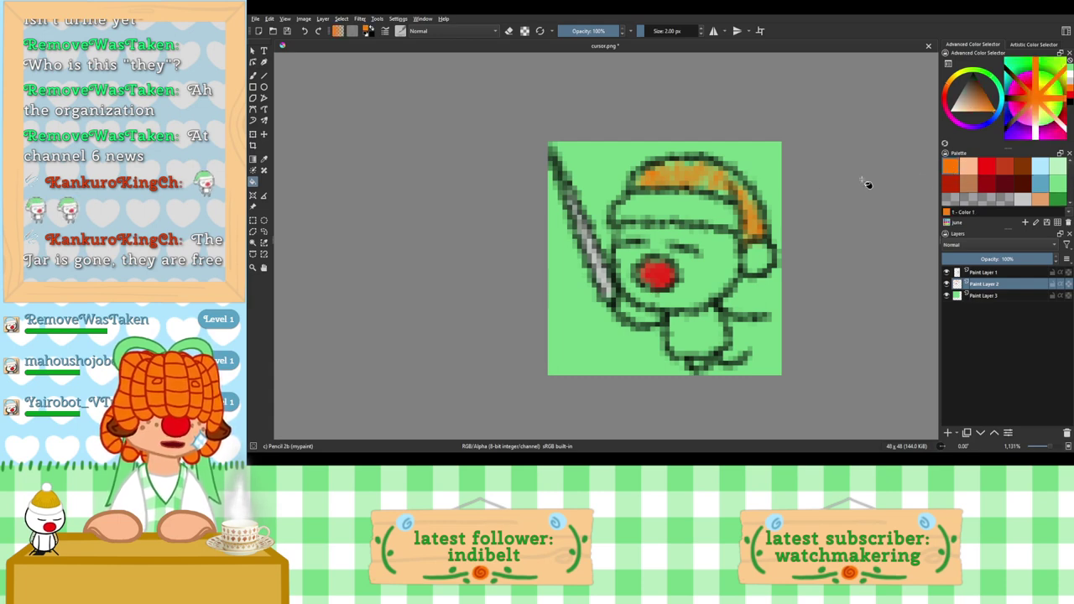
click(254, 76)
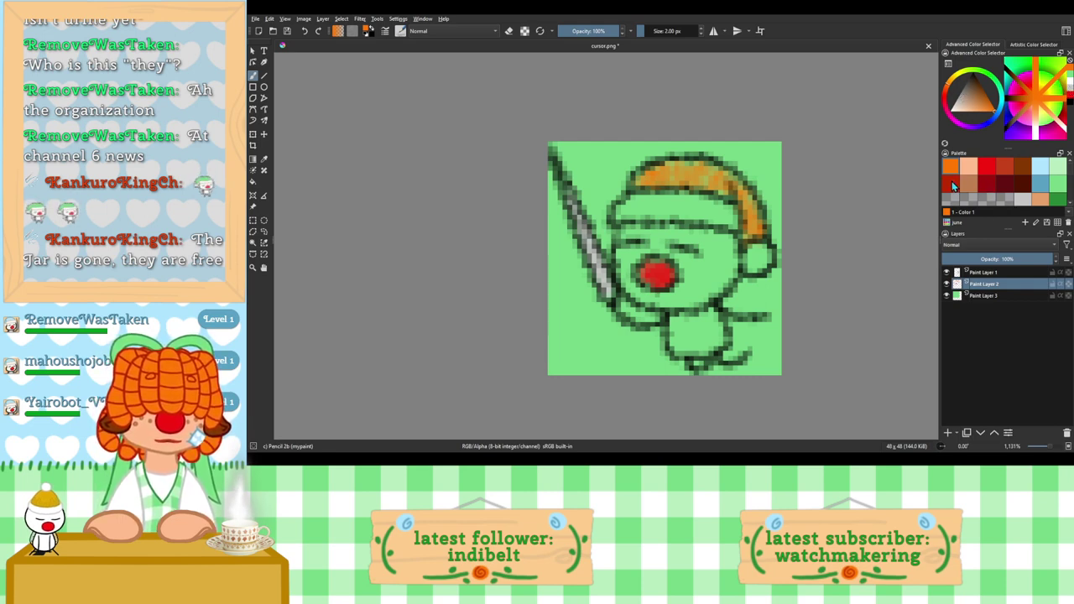
click(987, 166)
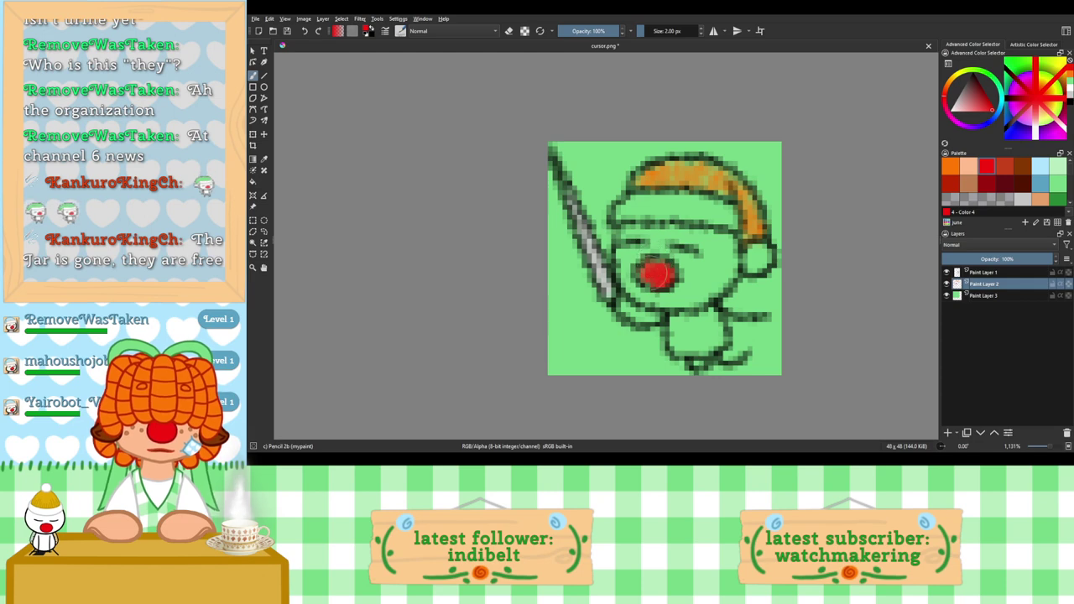
drag(658, 274, 652, 283)
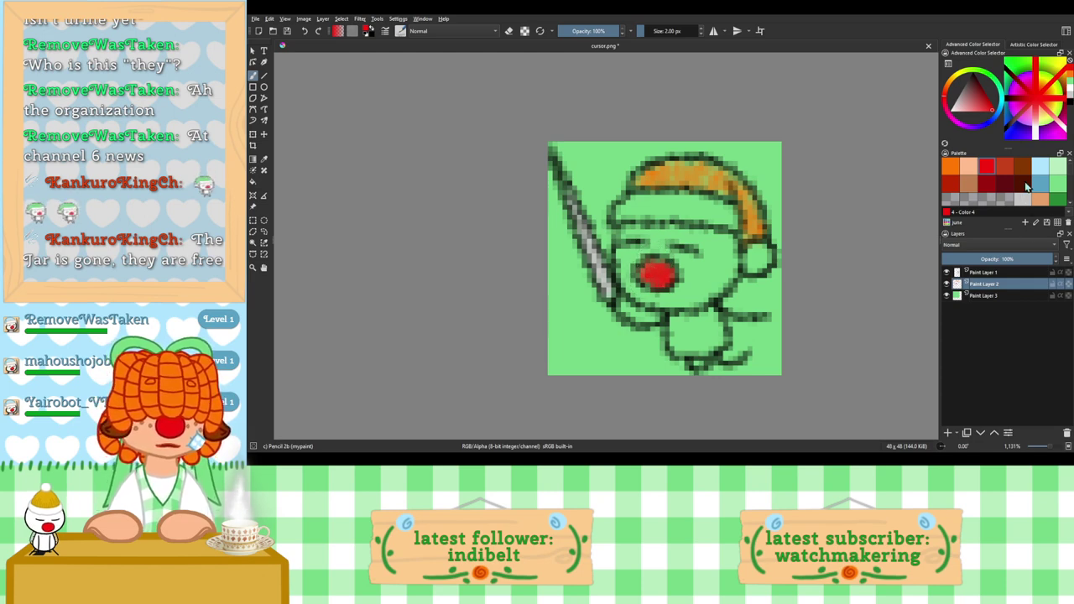
Step: Paint the character's body and face white over the green backdrop
drag(960, 101, 953, 110)
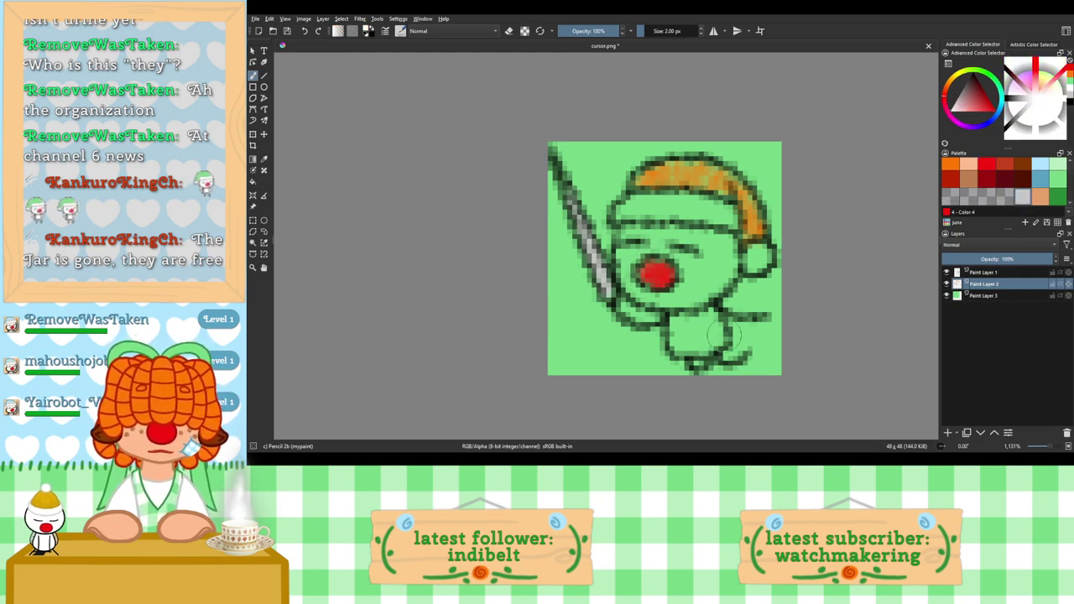
mouse_move(724, 341)
mouse_down()
mouse_move(706, 318)
mouse_move(672, 347)
mouse_move(680, 326)
mouse_move(671, 298)
mouse_up()
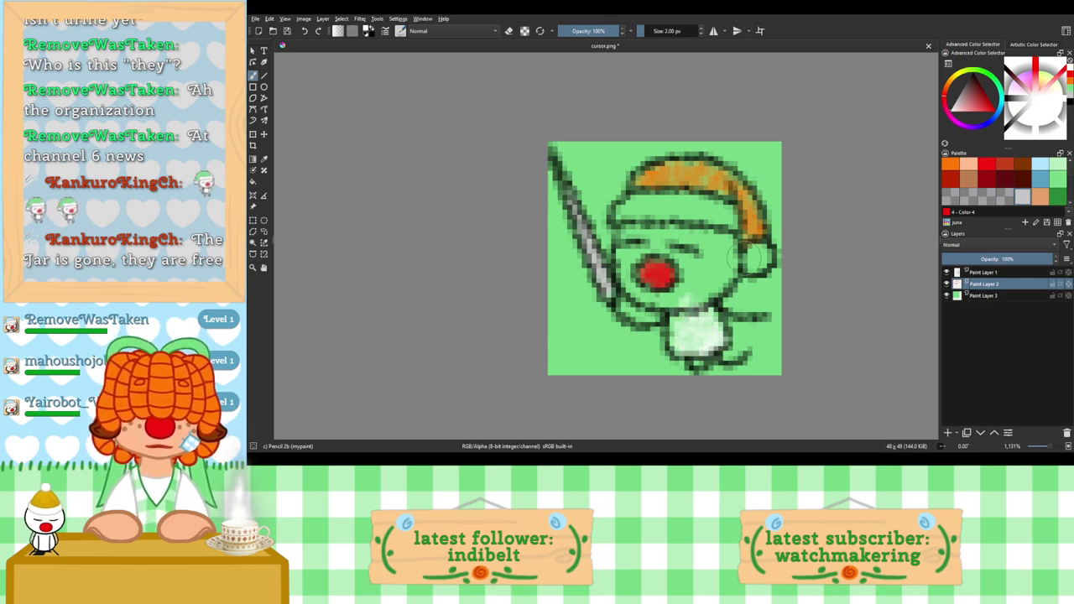
mouse_move(741, 257)
mouse_down()
mouse_move(691, 296)
mouse_move(721, 247)
mouse_move(692, 275)
mouse_move(691, 219)
mouse_move(621, 259)
mouse_move(635, 237)
mouse_move(625, 241)
mouse_move(620, 268)
mouse_move(625, 252)
mouse_move(641, 293)
mouse_move(676, 303)
mouse_move(692, 262)
mouse_move(650, 239)
mouse_move(621, 265)
mouse_move(635, 234)
mouse_up()
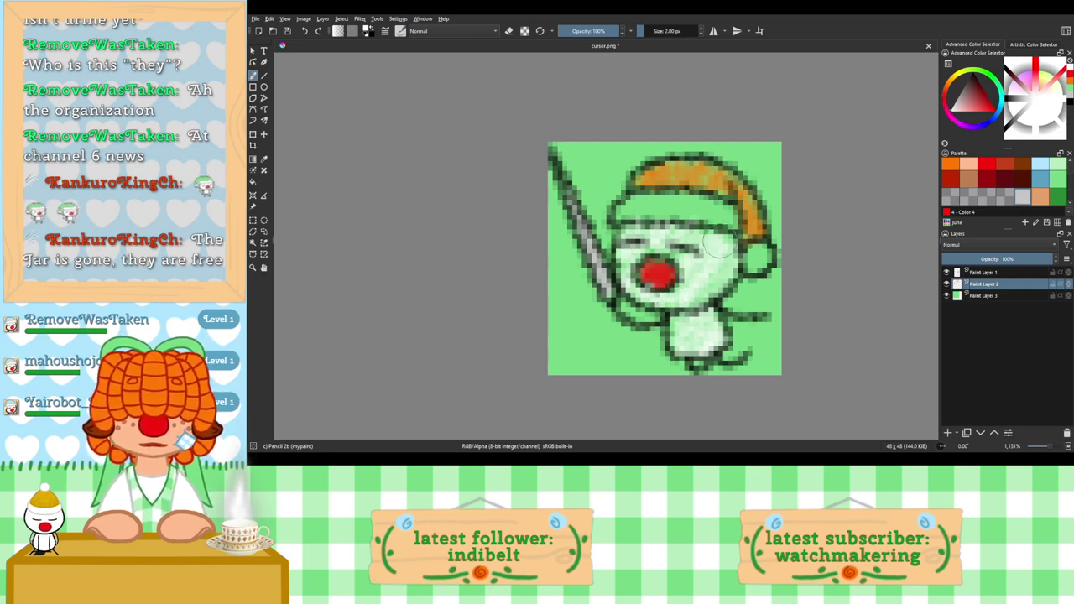
drag(718, 245, 728, 243)
Step: Paint the hat's band and pom-pom white, and even out the white on the face and body
mouse_move(732, 203)
mouse_down()
mouse_move(722, 236)
mouse_move(719, 222)
mouse_move(705, 228)
mouse_move(663, 209)
mouse_move(619, 208)
mouse_up()
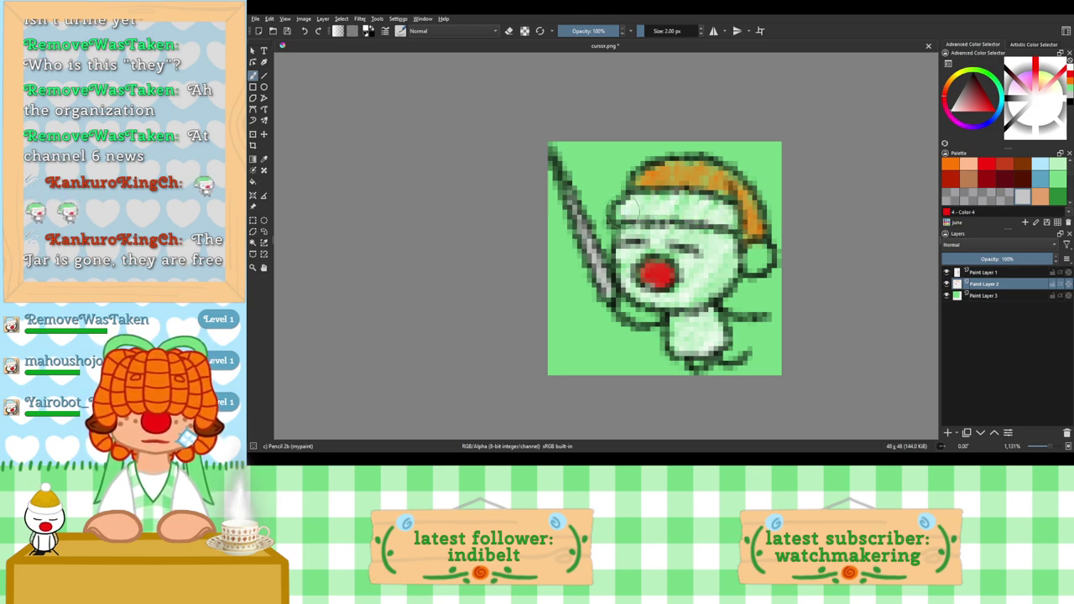
drag(767, 281, 760, 251)
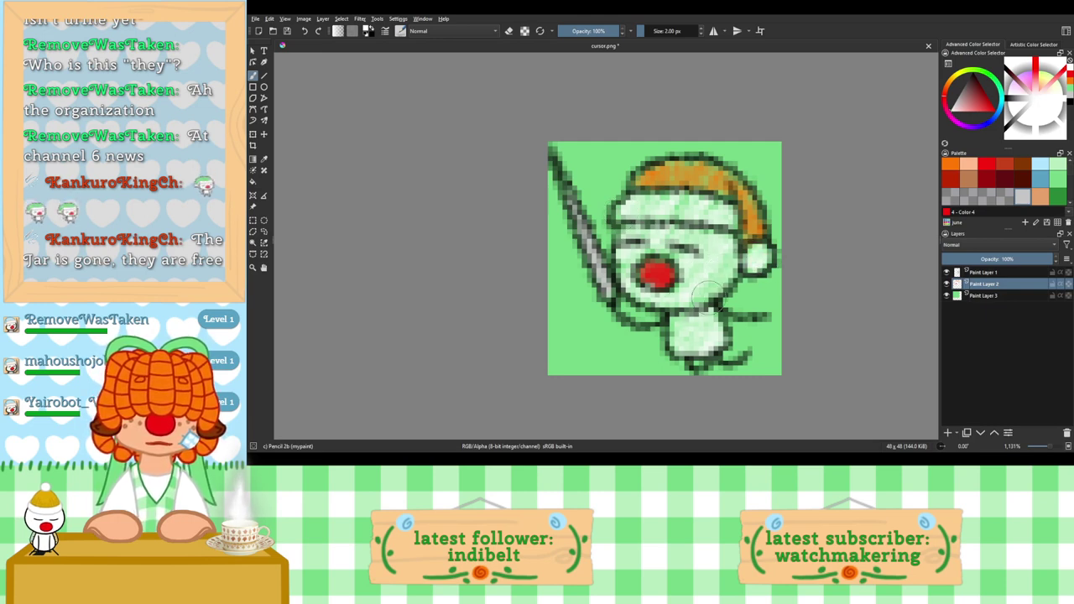
mouse_move(708, 297)
mouse_down()
mouse_move(722, 270)
mouse_move(631, 340)
mouse_move(664, 231)
mouse_move(725, 249)
mouse_move(710, 282)
mouse_move(703, 253)
mouse_move(680, 263)
mouse_move(680, 231)
mouse_move(644, 220)
mouse_move(679, 231)
mouse_move(661, 249)
mouse_move(676, 203)
mouse_move(712, 214)
mouse_move(637, 214)
mouse_up()
mouse_move(695, 331)
mouse_down()
mouse_move(709, 331)
mouse_move(693, 315)
mouse_move(686, 332)
mouse_up()
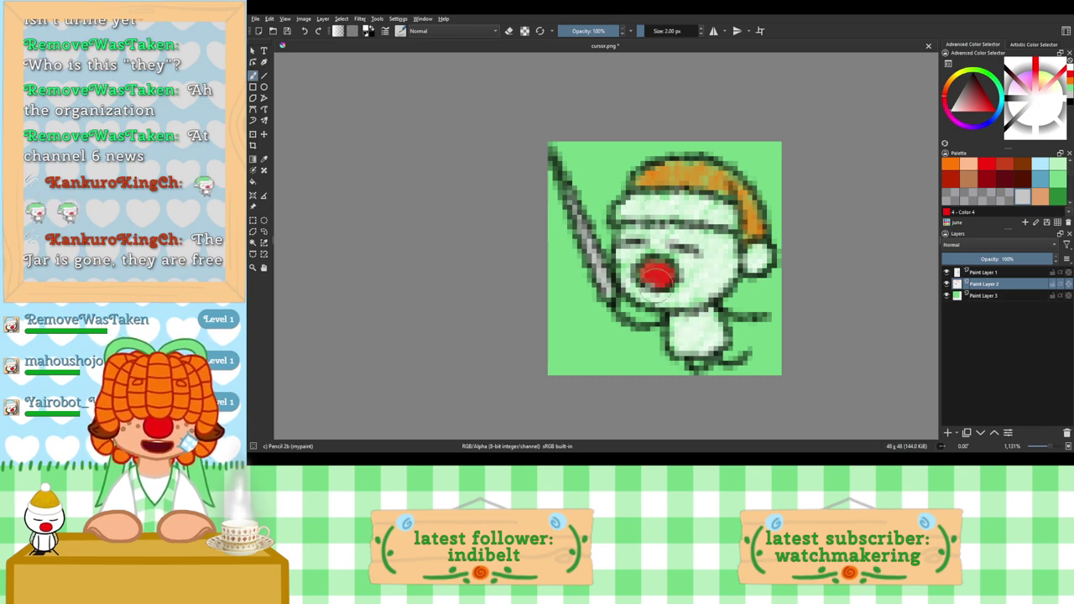
Step: Even out the white on the character's body with the brush on Paint Layer 2
mouse_move(648, 247)
mouse_down()
mouse_move(670, 254)
mouse_move(621, 258)
mouse_move(651, 252)
mouse_move(685, 273)
mouse_move(667, 296)
mouse_move(702, 297)
mouse_move(668, 301)
mouse_up()
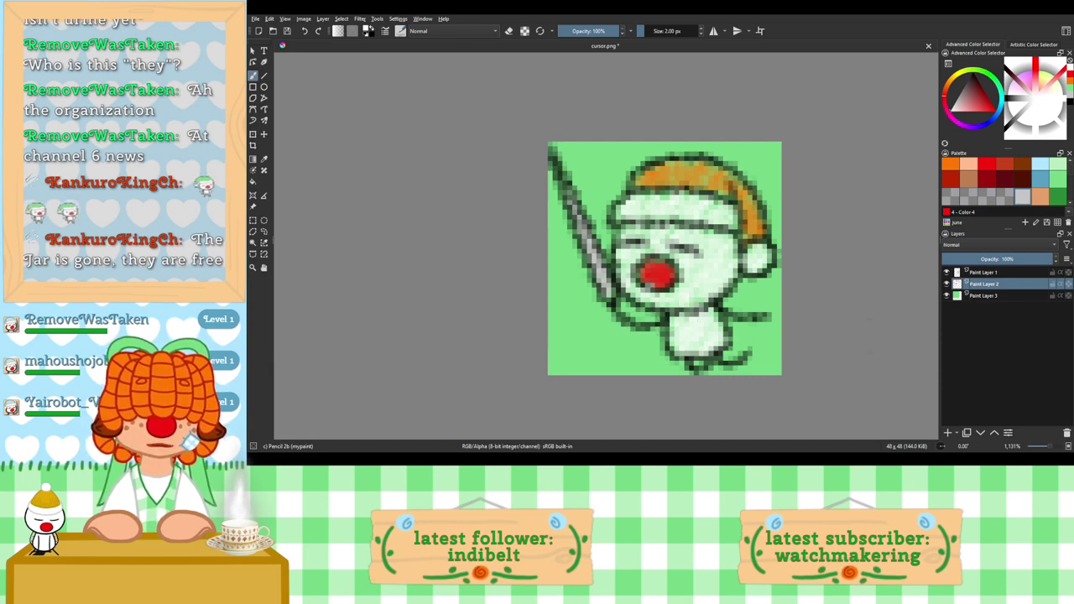
click(984, 168)
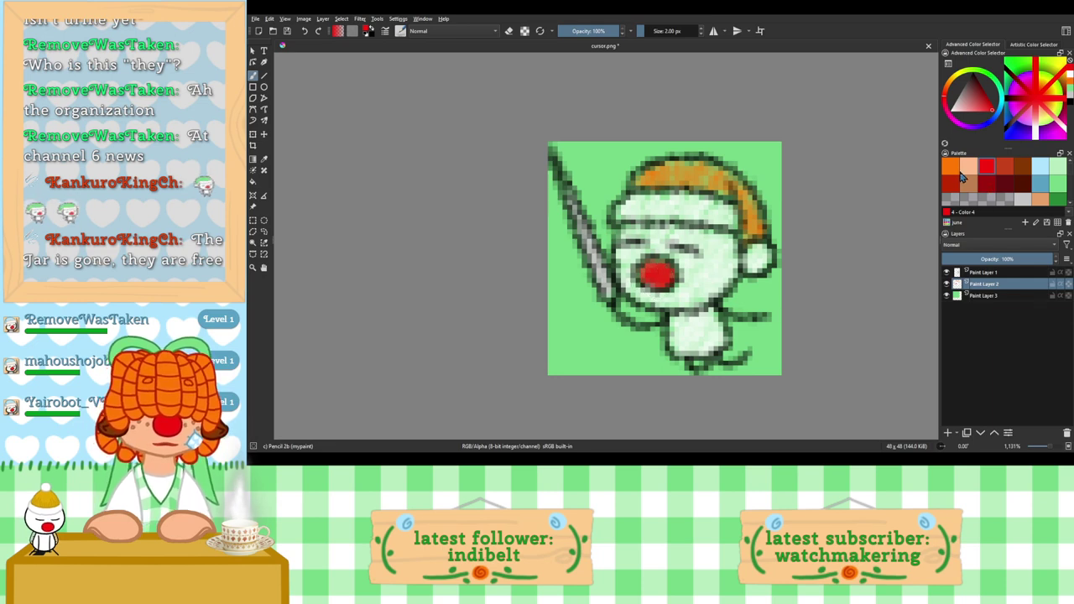
click(951, 167)
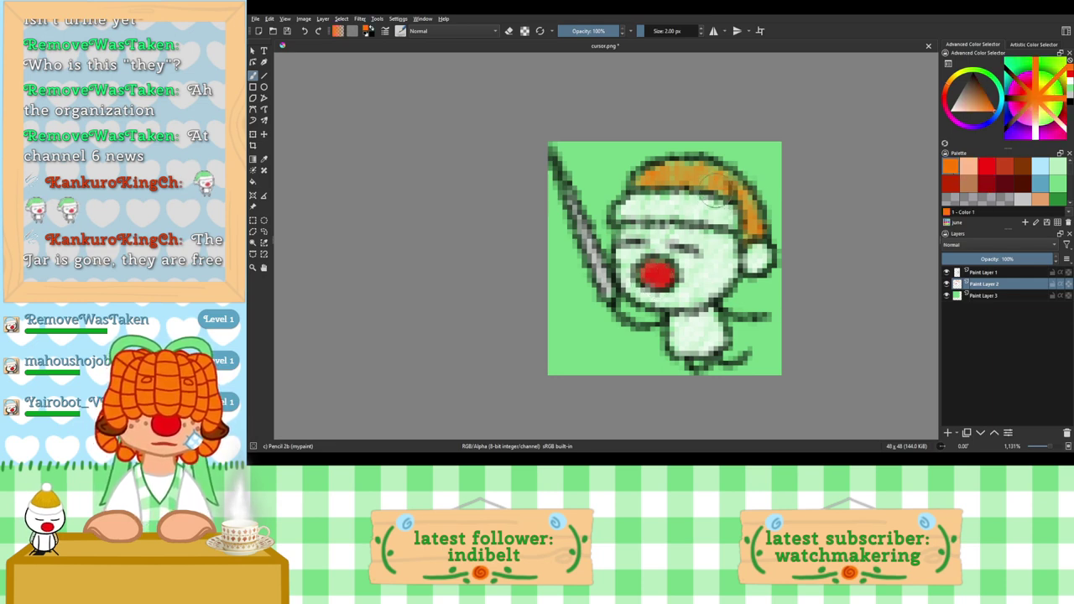
Step: Recolor the nose outline dark red and the outline of the hat's crown red on Paint Layer 1
click(988, 273)
click(987, 183)
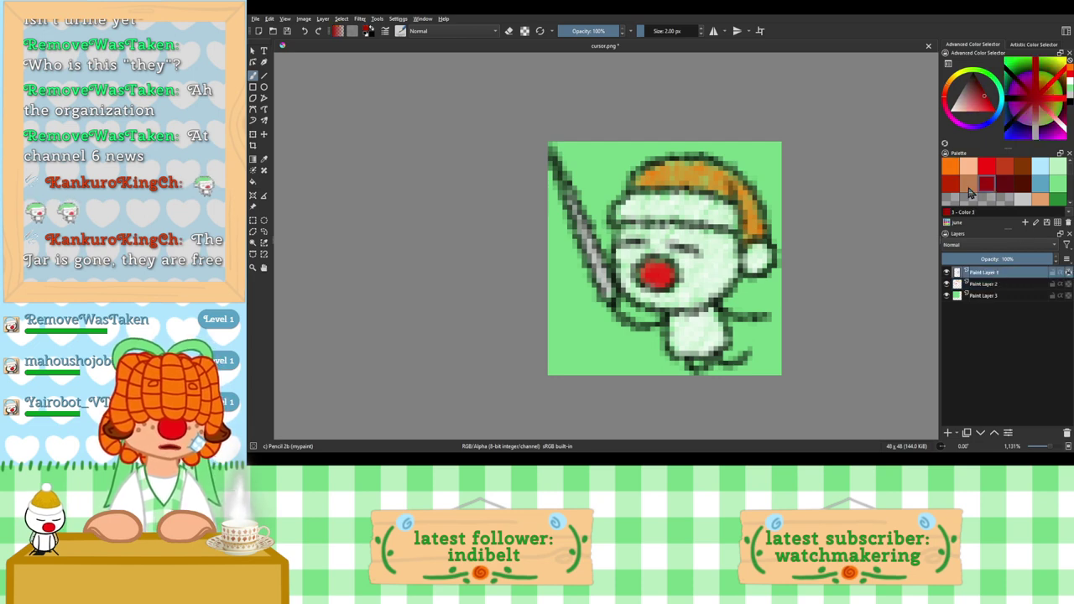
mouse_move(675, 266)
mouse_down()
mouse_move(677, 276)
mouse_move(641, 277)
mouse_move(657, 288)
mouse_move(643, 266)
mouse_up()
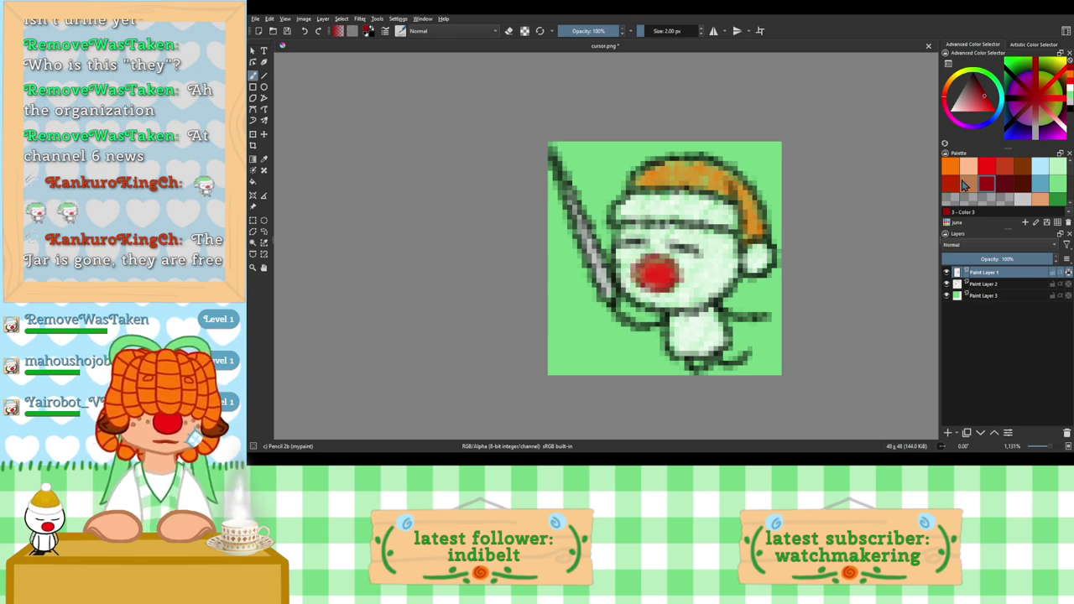
click(967, 183)
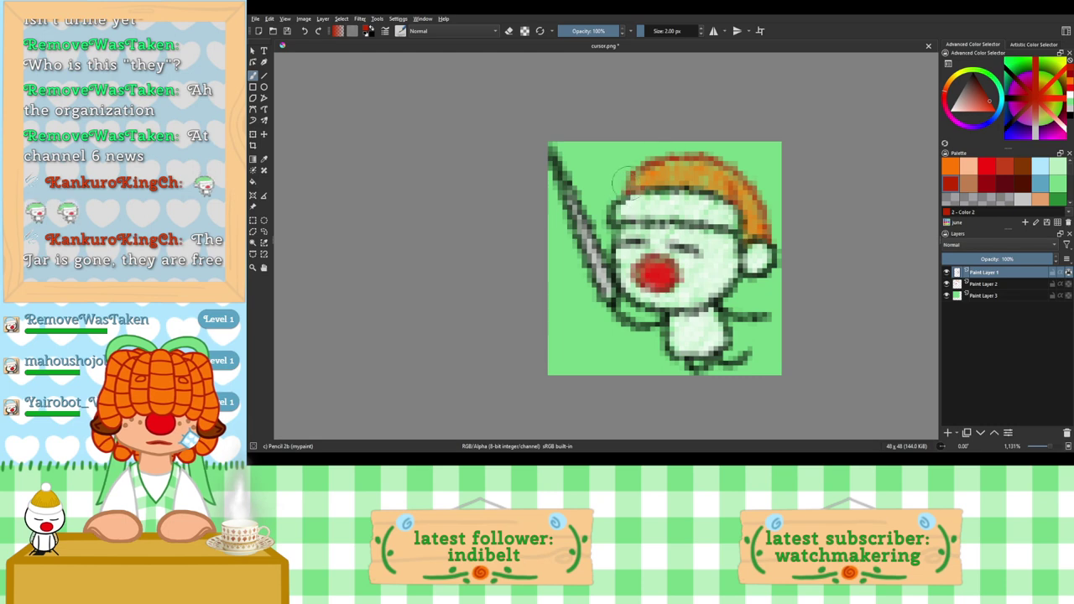
Step: Recolor the outlines of the pom-pom and the hat's band light grey on Paint Layer 1
click(1022, 198)
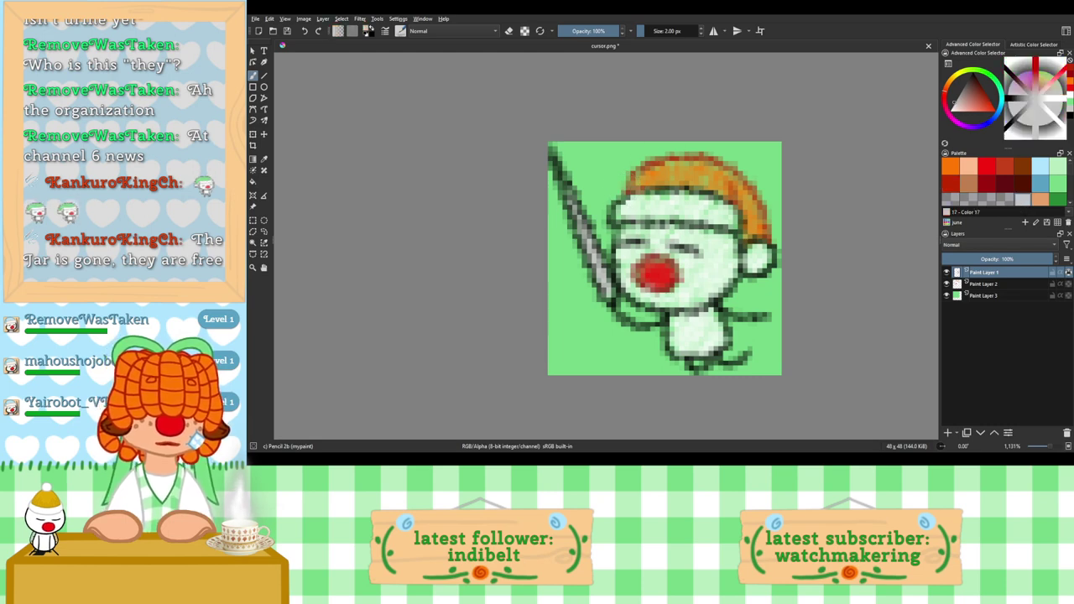
mouse_move(754, 271)
mouse_down()
mouse_move(761, 255)
mouse_move(753, 259)
mouse_move(766, 266)
mouse_move(746, 271)
mouse_move(758, 261)
mouse_move(754, 243)
mouse_move(755, 260)
mouse_move(772, 253)
mouse_move(752, 245)
mouse_up()
key(ctrl+z)
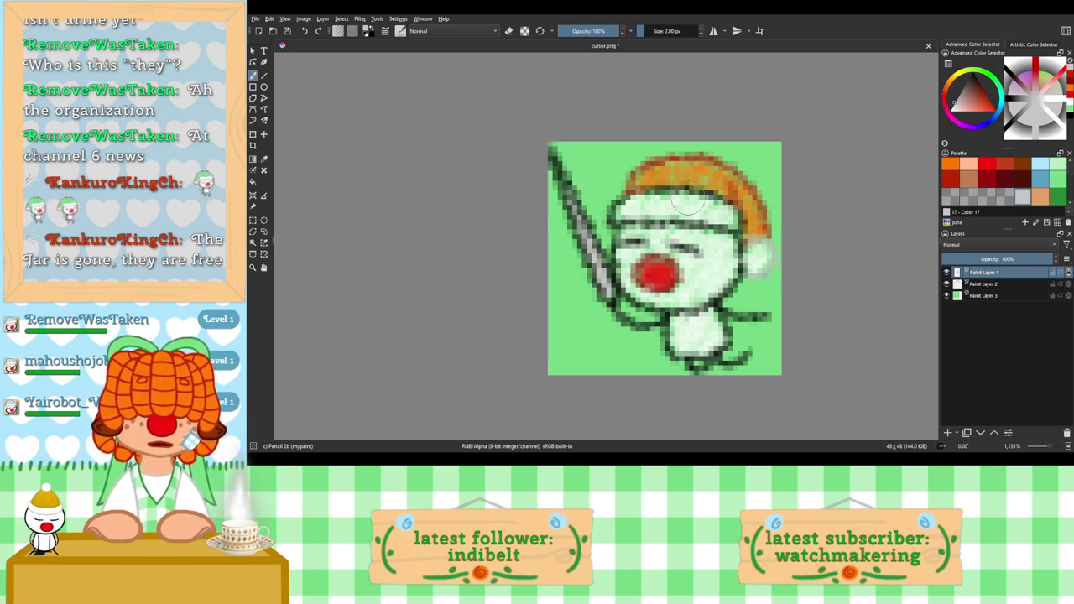
mouse_move(686, 202)
mouse_down()
mouse_move(728, 208)
mouse_move(738, 235)
mouse_move(704, 225)
mouse_move(723, 221)
mouse_move(650, 218)
mouse_move(704, 193)
mouse_move(648, 200)
mouse_move(722, 201)
mouse_move(707, 198)
mouse_move(720, 230)
mouse_move(665, 218)
mouse_move(723, 238)
mouse_move(742, 220)
mouse_move(677, 195)
mouse_move(628, 197)
mouse_move(646, 190)
mouse_move(607, 213)
mouse_move(607, 222)
mouse_move(641, 224)
mouse_move(624, 225)
mouse_move(662, 220)
mouse_up()
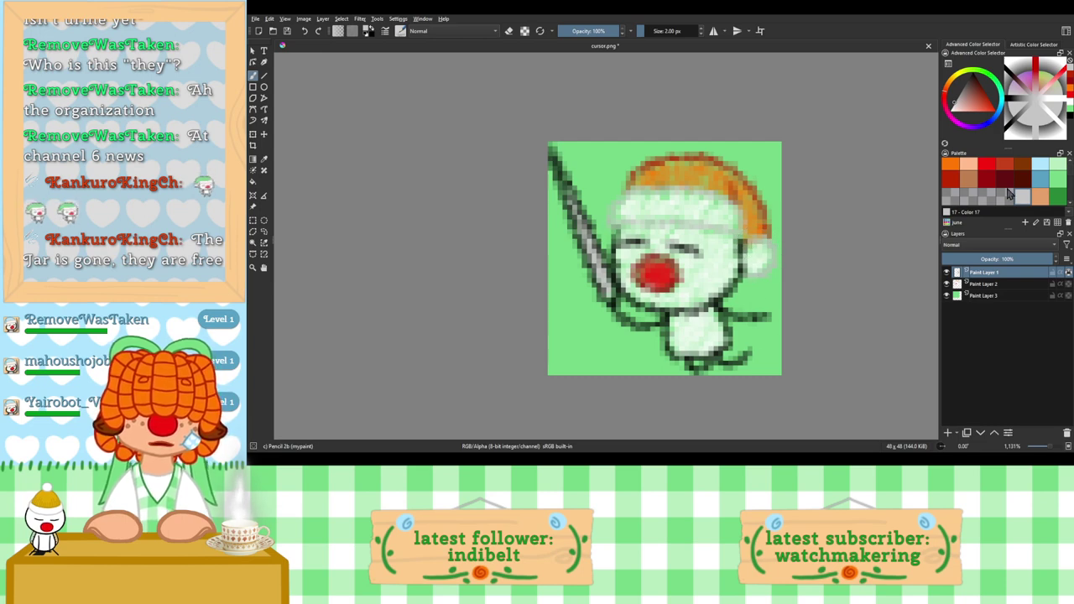
drag(556, 151, 568, 249)
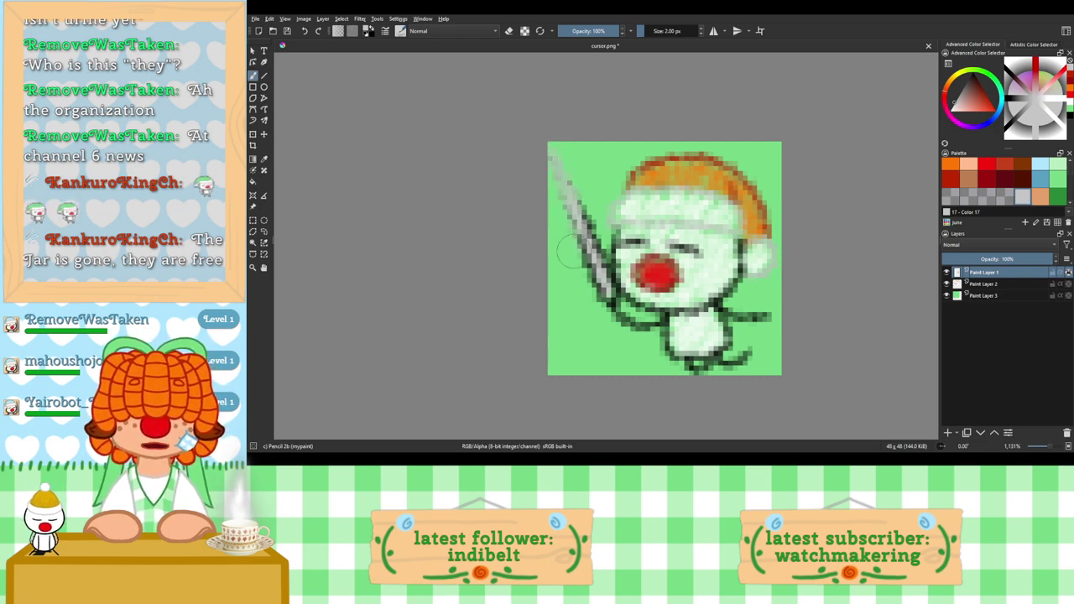
mouse_move(552, 144)
mouse_down()
mouse_move(597, 266)
mouse_move(579, 204)
mouse_move(598, 256)
mouse_move(601, 279)
mouse_move(580, 207)
mouse_move(593, 300)
mouse_move(573, 228)
mouse_move(551, 185)
mouse_up()
key(ctrl+z)
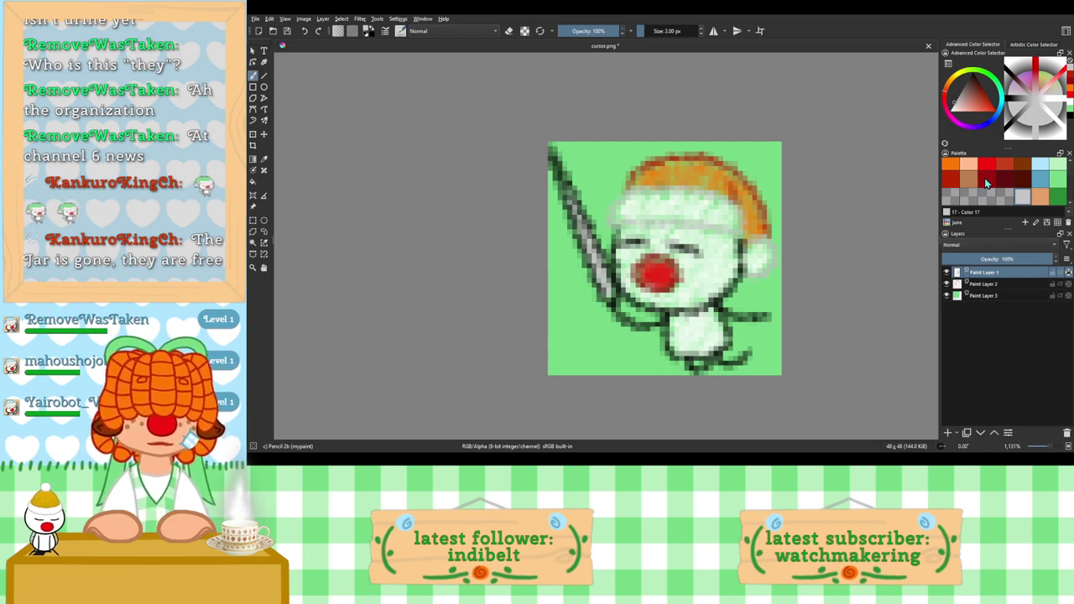
click(950, 179)
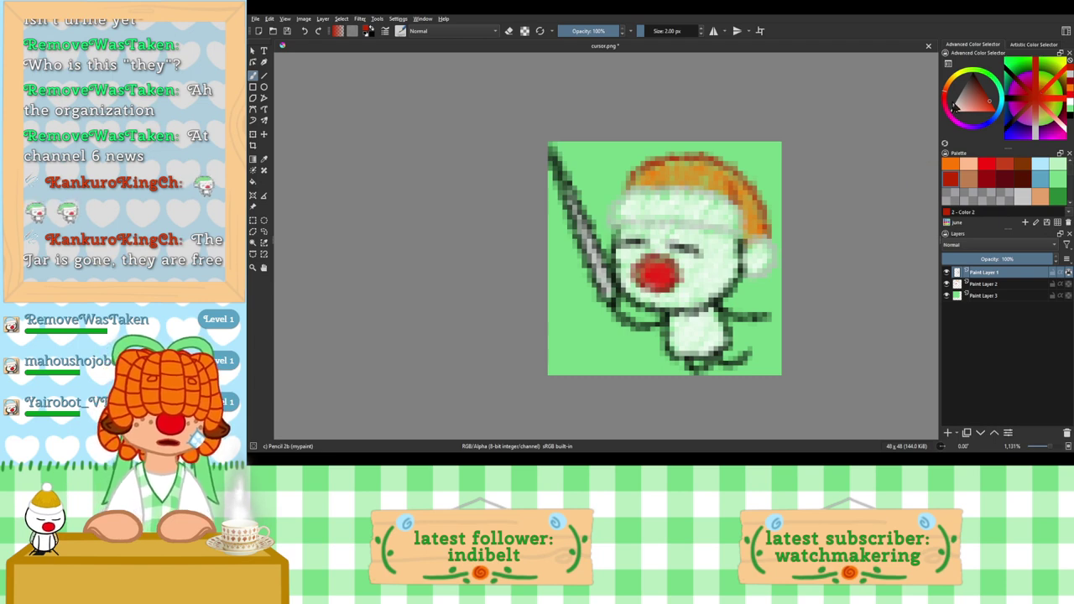
click(1068, 118)
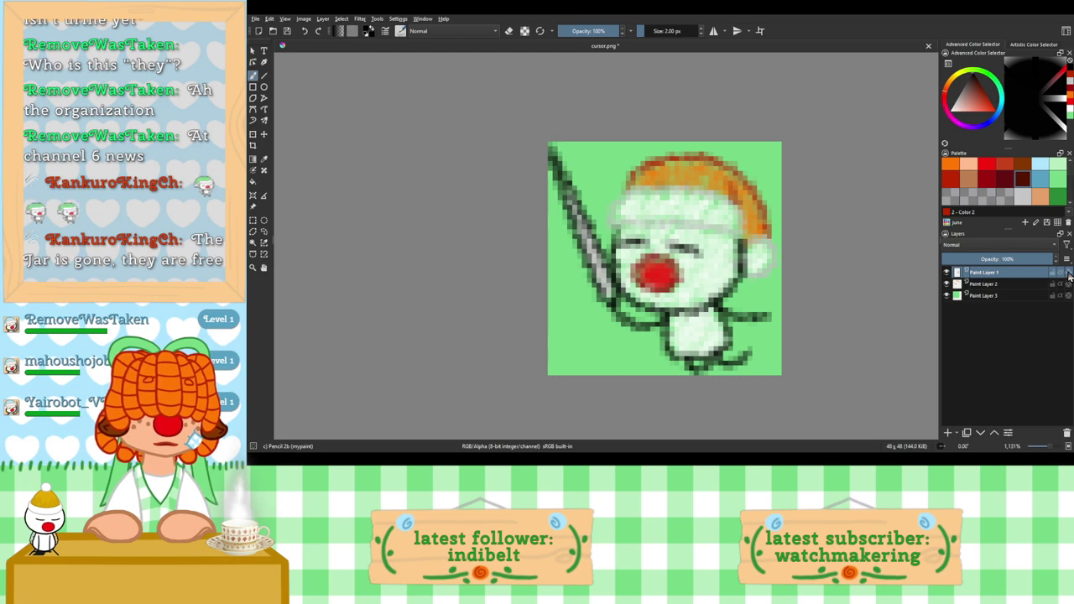
click(1022, 197)
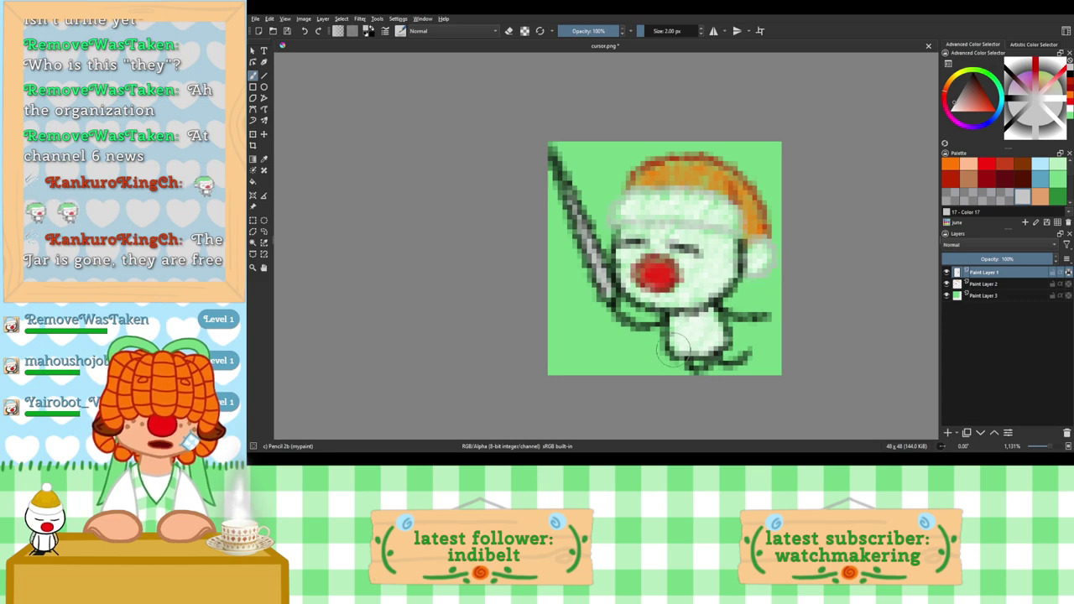
scroll(695, 333, down, 3)
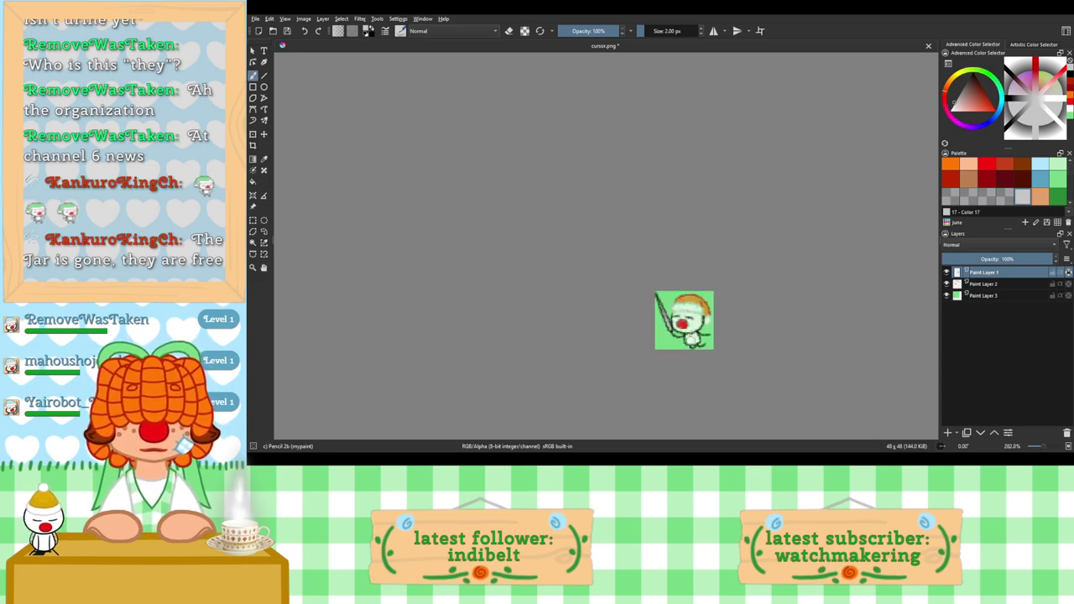
mouse_move(689, 342)
mouse_down()
mouse_move(702, 287)
mouse_move(690, 294)
mouse_up()
scroll(703, 284, up, 3)
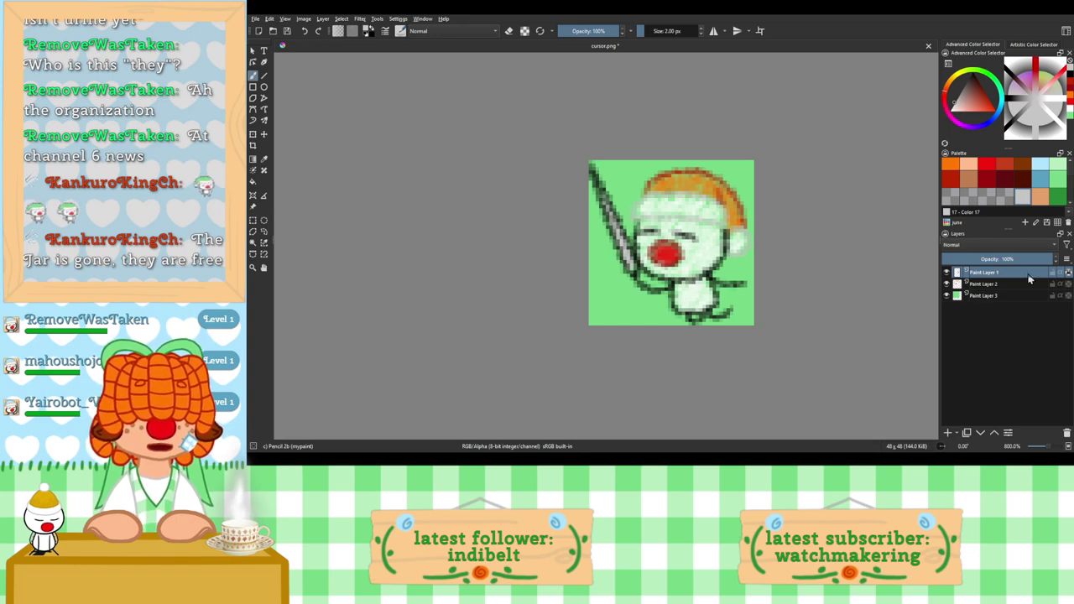
Step: Add a paint layer at the top of the stack and show the Animation Timeline
click(948, 434)
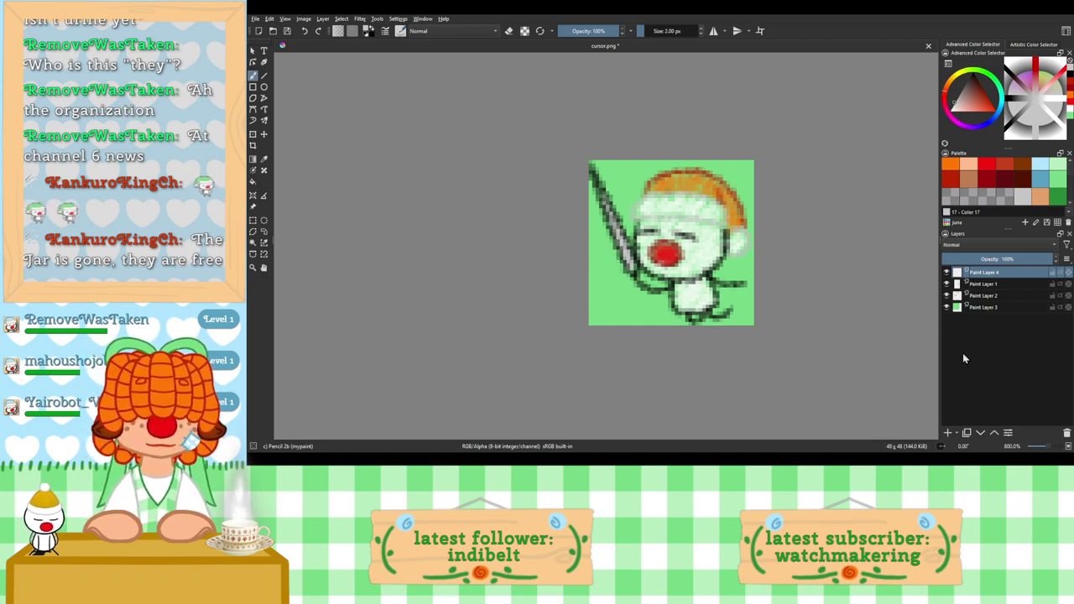
click(948, 296)
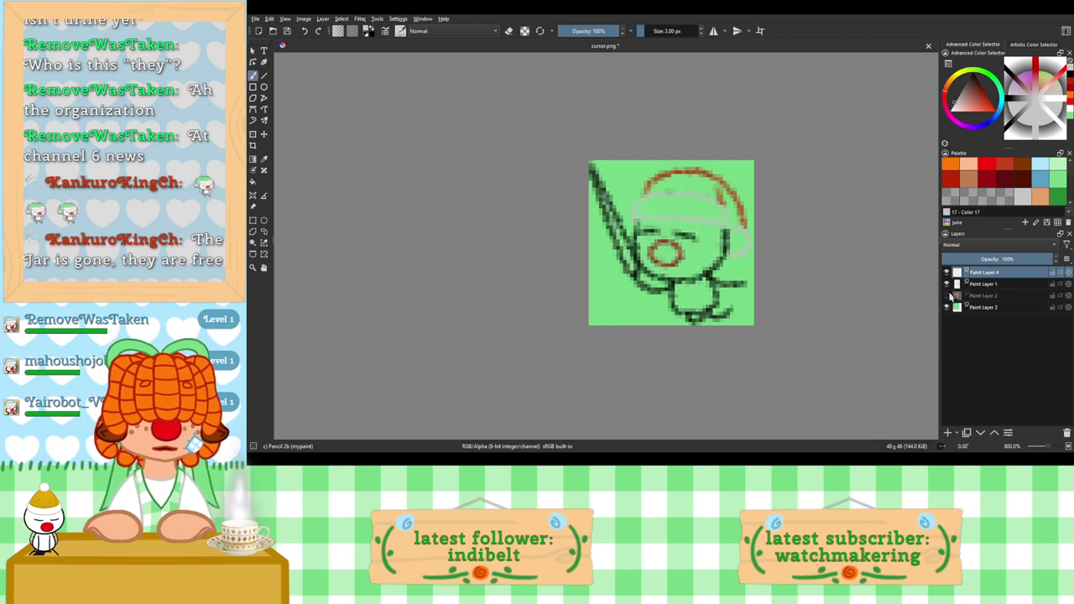
click(948, 296)
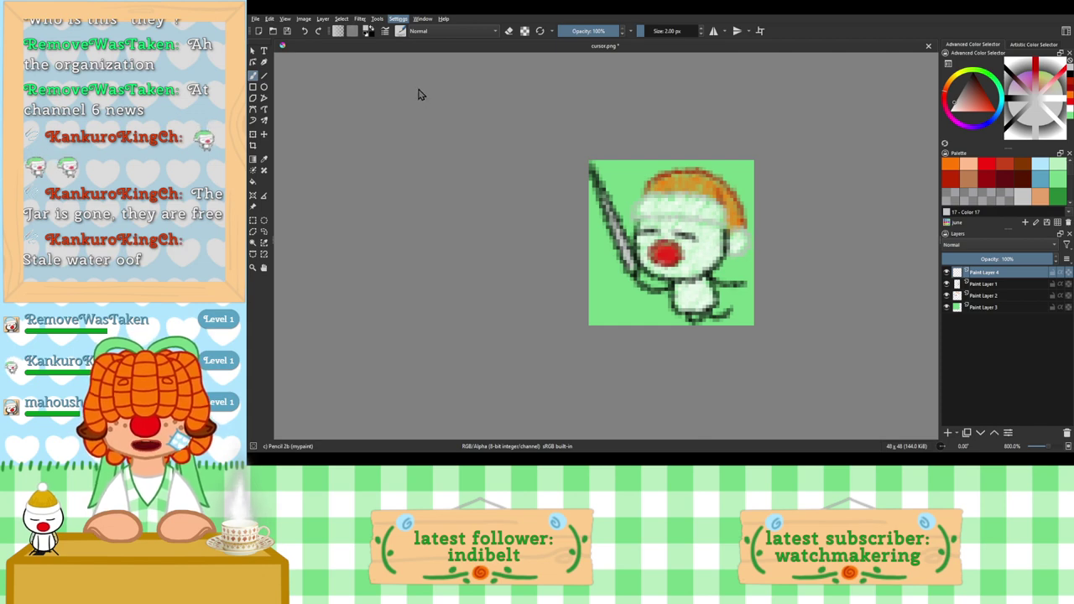
click(526, 117)
drag(836, 259, 820, 179)
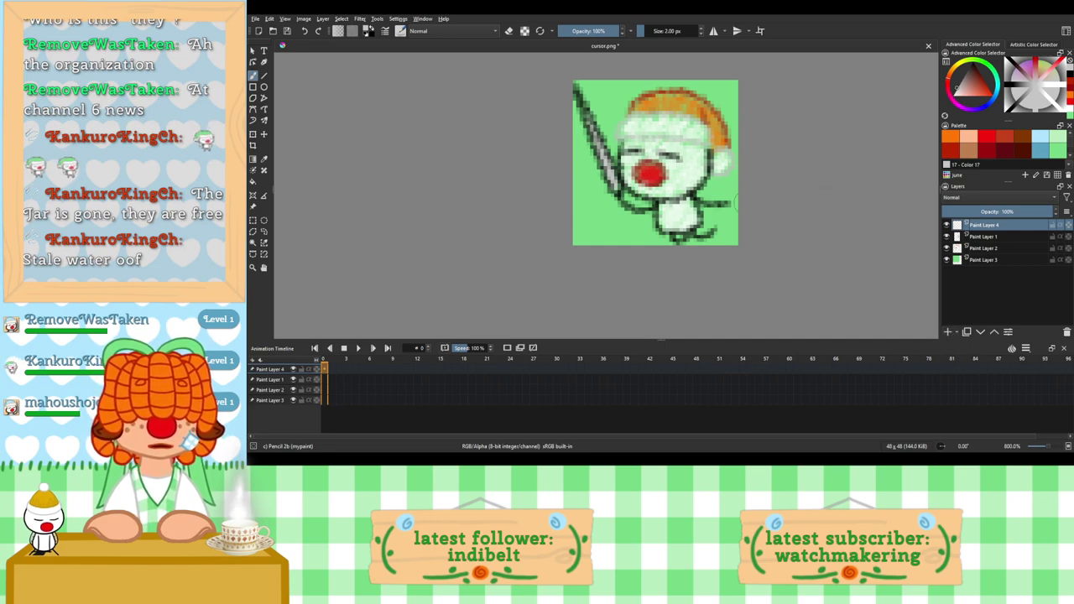
Step: Draw a black, looping bent arm beside the body on Paint Layer 4, and switch the brush to eraser mode
scroll(665, 193, up, 4)
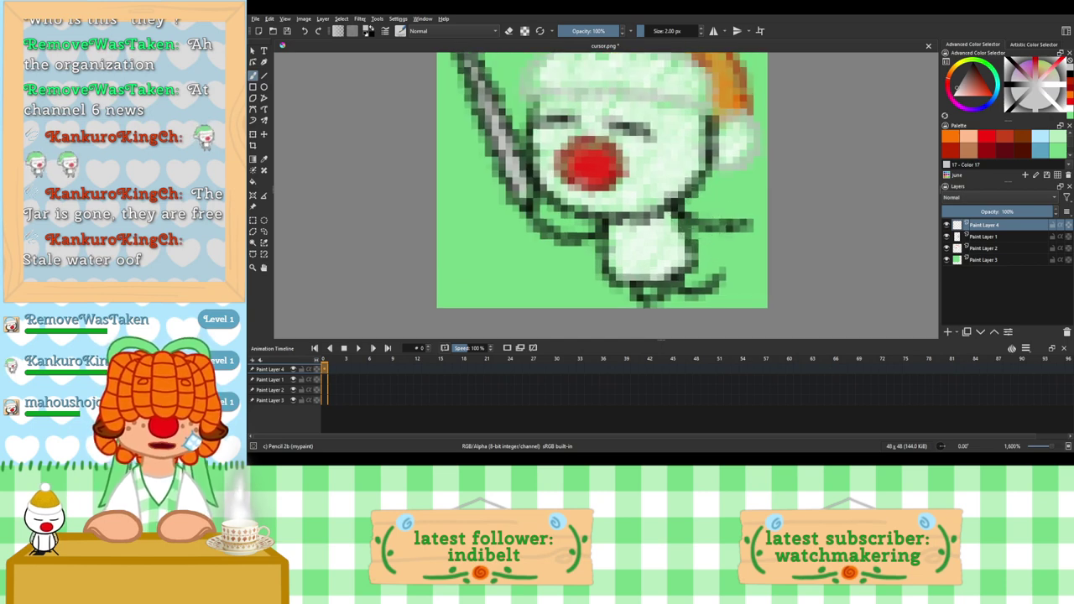
click(1070, 82)
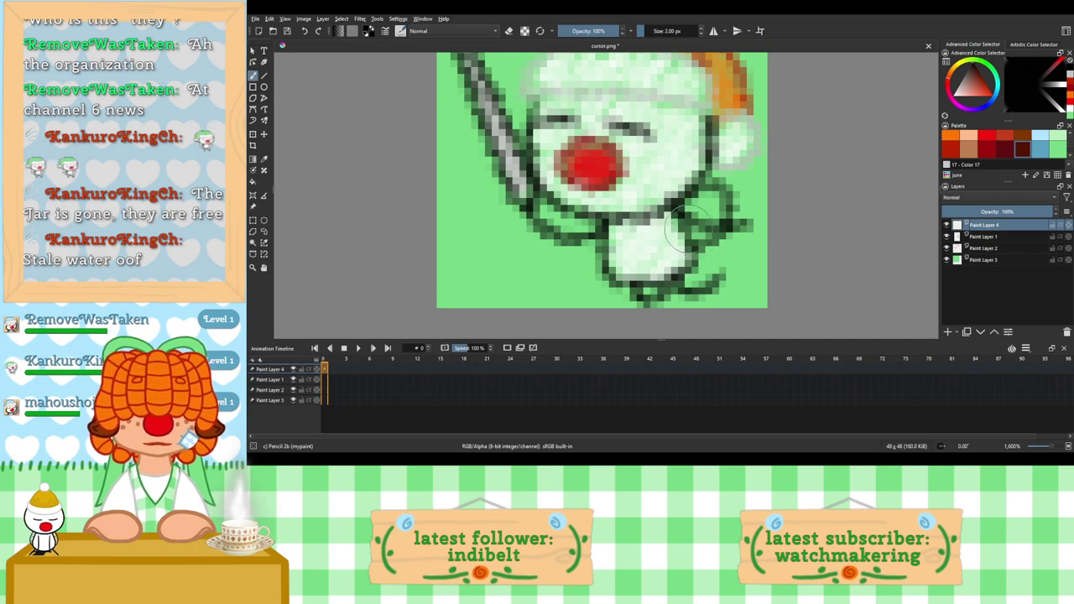
key(ctrl+z)
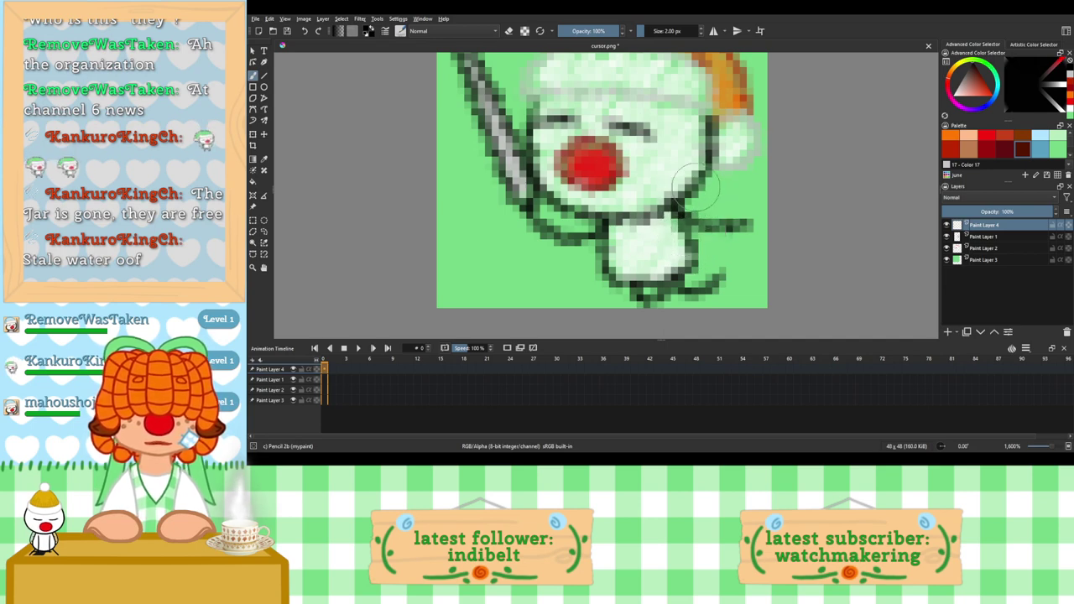
drag(688, 191, 685, 231)
key(ctrl+z)
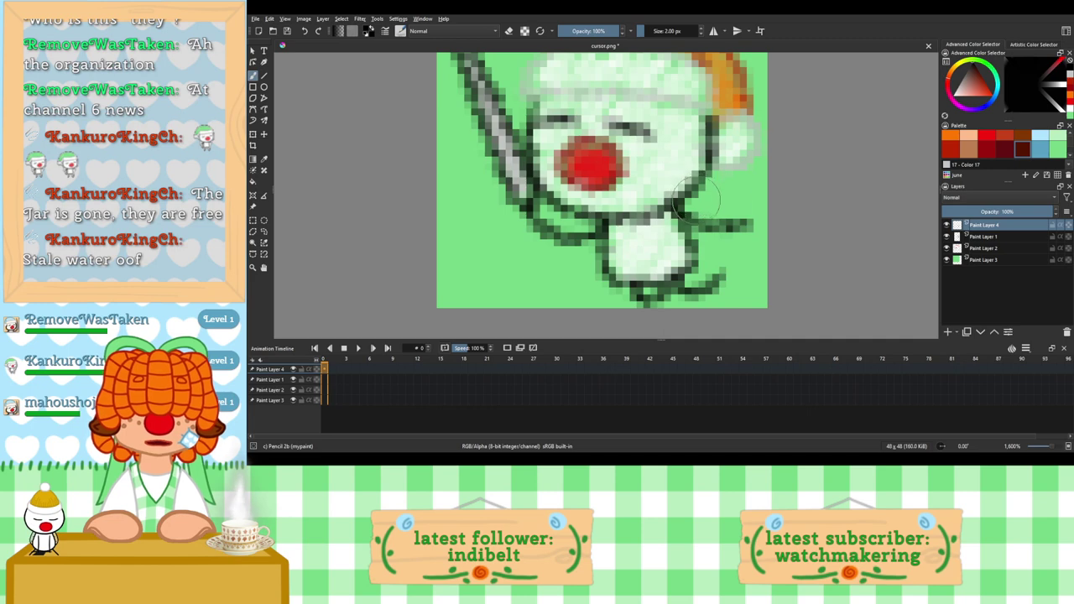
key(ctrl+shift+z)
click(508, 31)
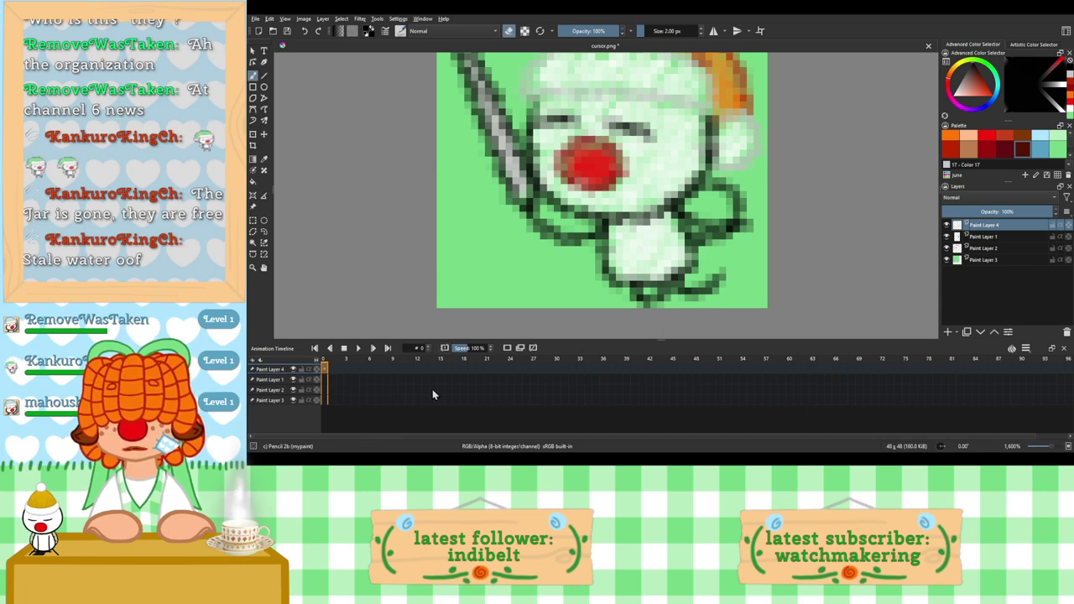
Step: Make frame 0 of Paint Layer 4 a keyframe that keeps the drawn bent arm
click(432, 360)
click(324, 360)
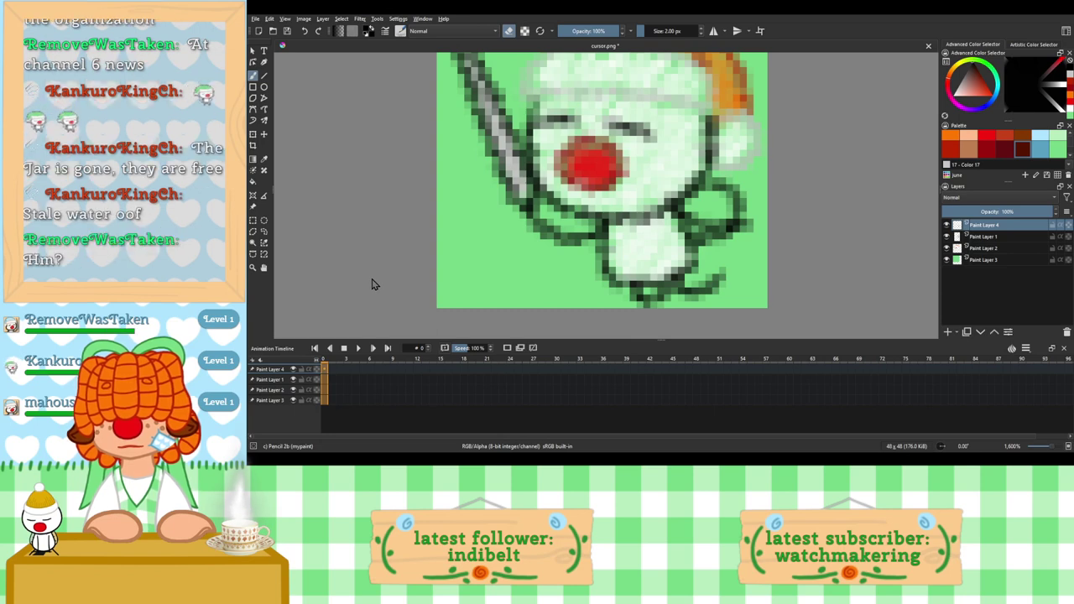
click(325, 371)
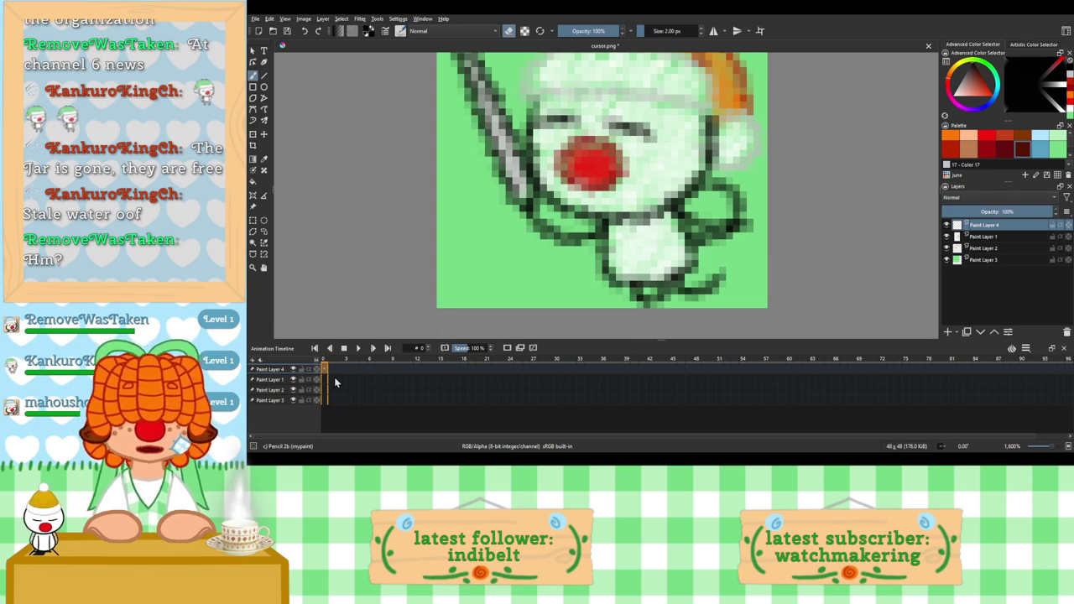
click(373, 443)
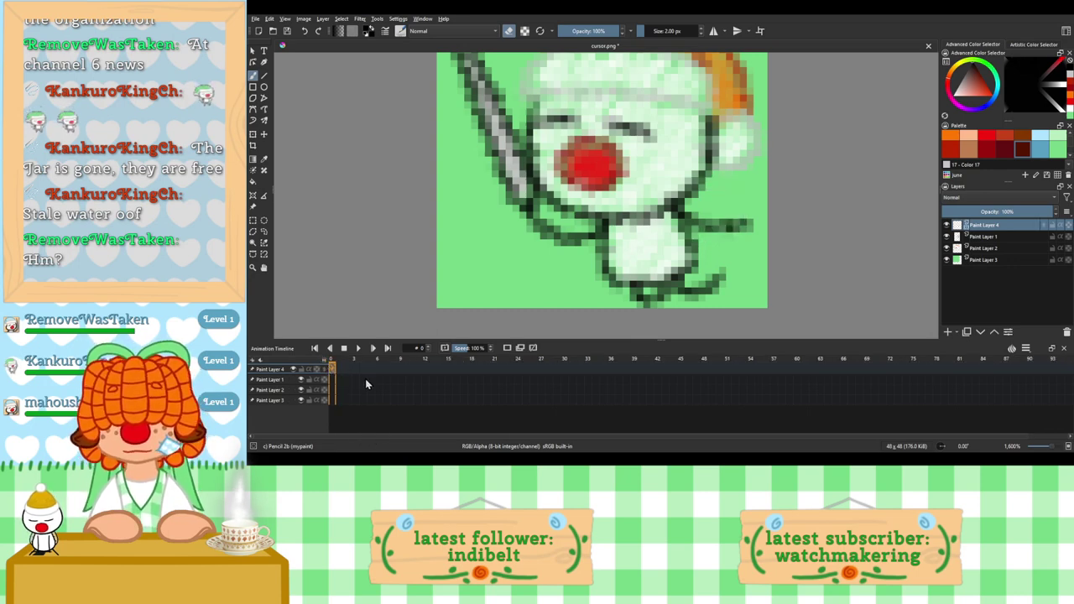
key(ctrl+z)
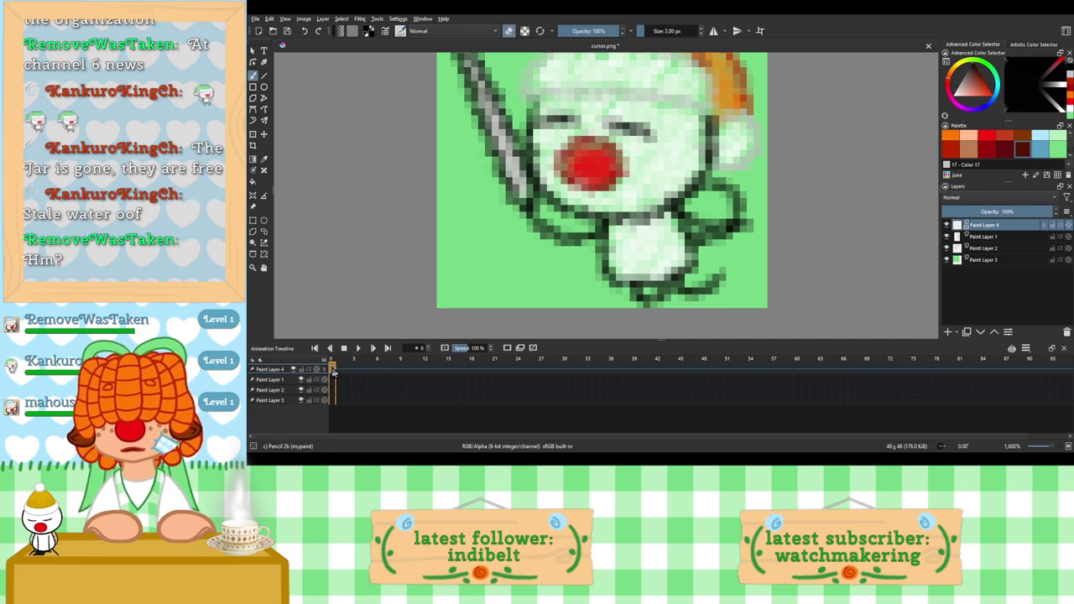
Step: Create a blank frame at frame 1 of Paint Layer 4 and flip between frames 0 and 1 to compare them
click(339, 370)
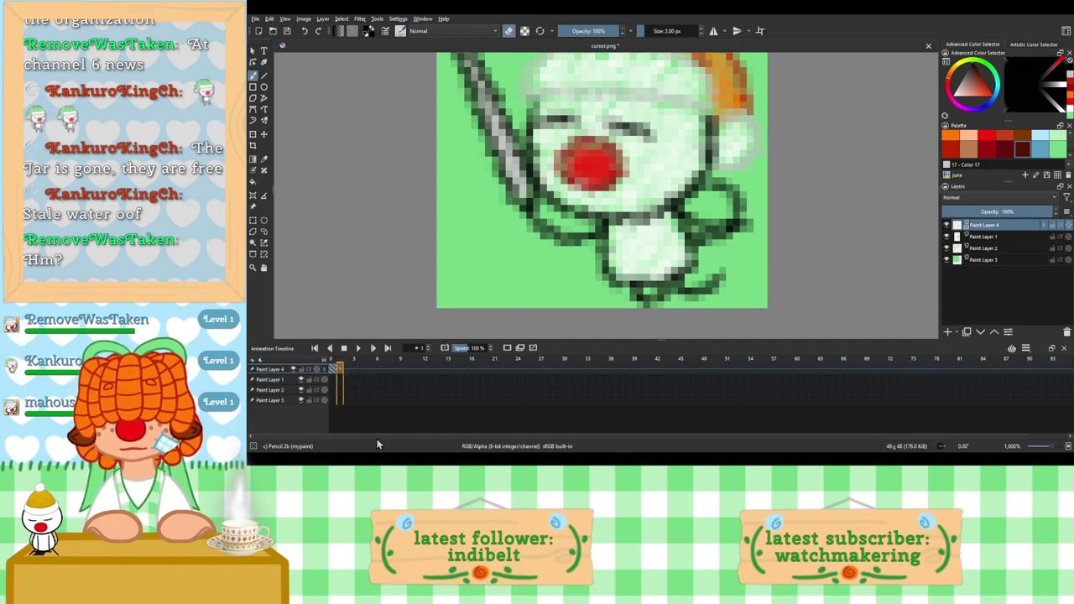
click(377, 446)
click(332, 370)
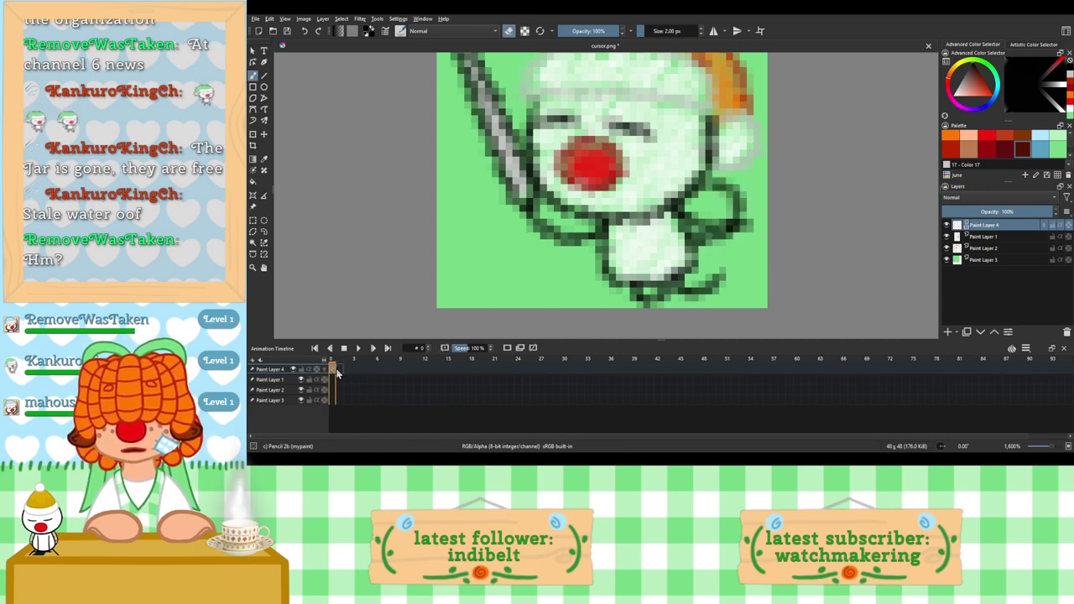
click(343, 369)
click(334, 369)
click(342, 371)
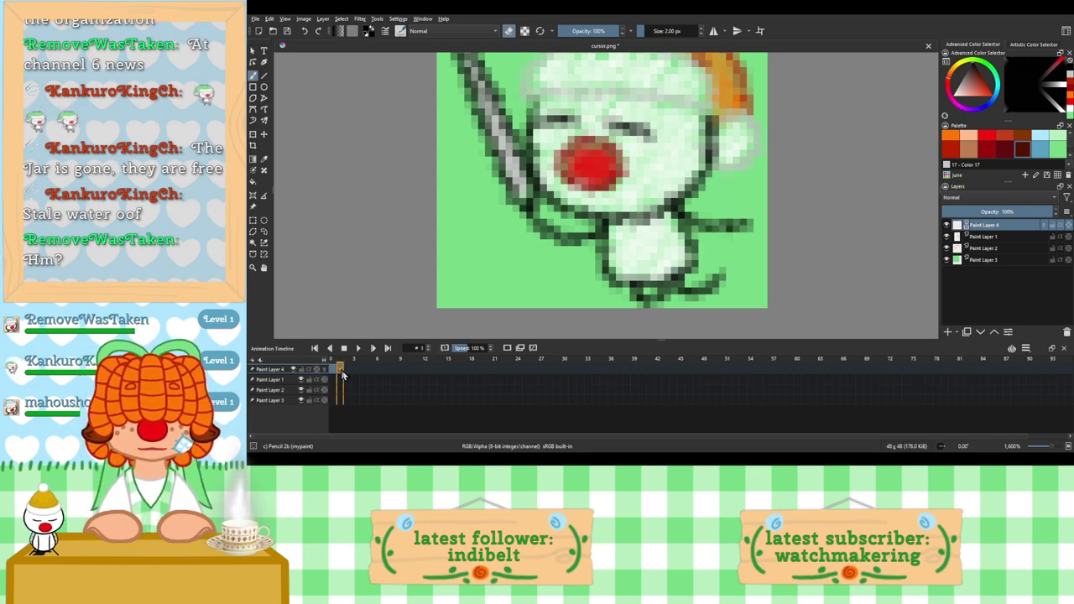
Step: Turn off eraser mode, draw a black looped arm reaching lower beside the body on frame 2 of Paint Layer 4, and compare it with frame 0
scroll(602, 223, up, 2)
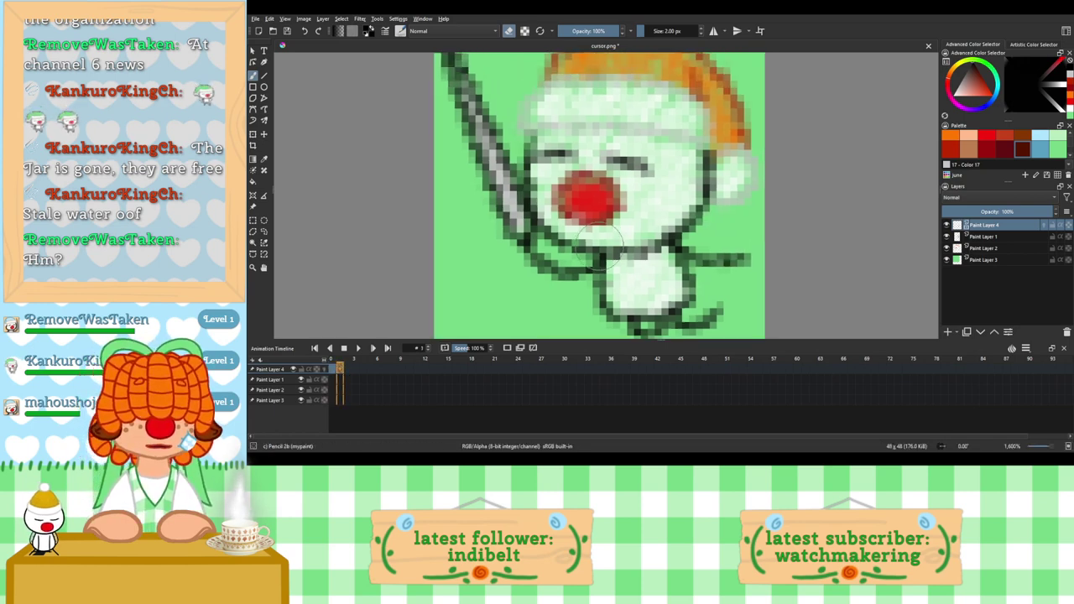
click(347, 369)
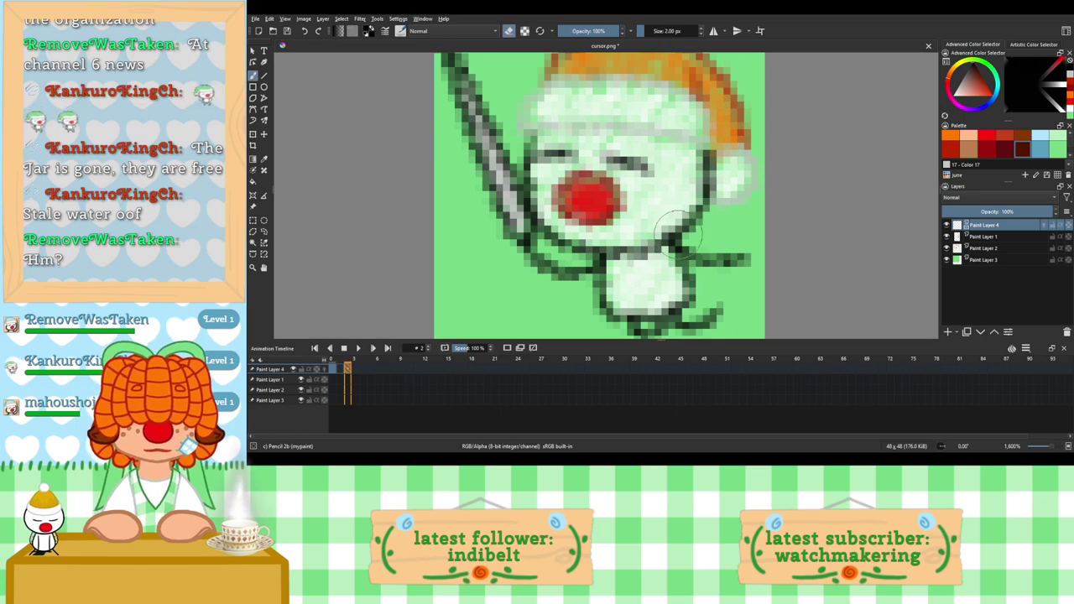
drag(703, 280, 696, 272)
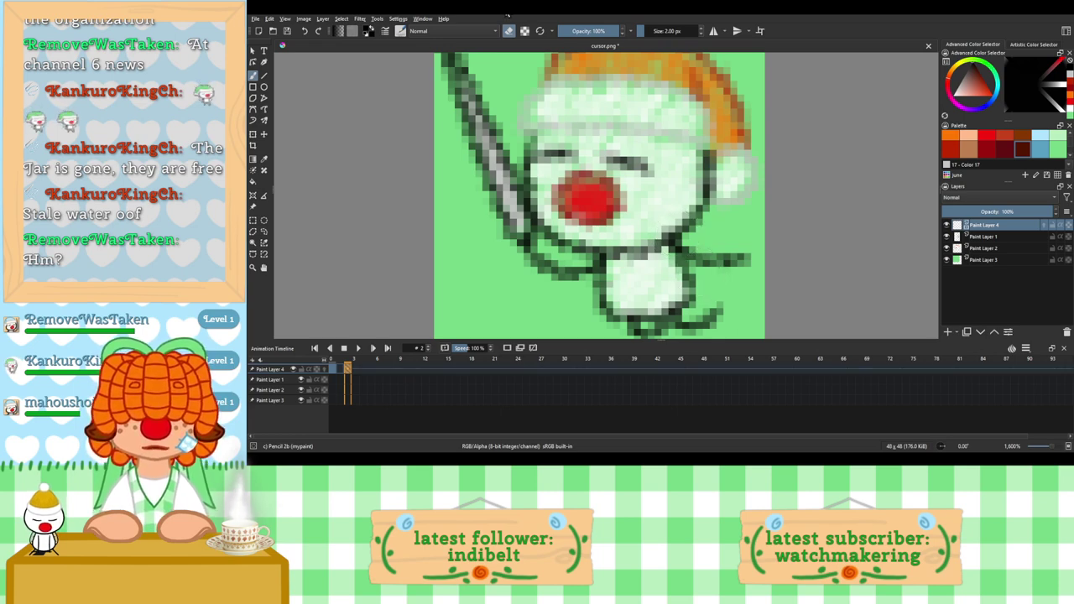
click(509, 32)
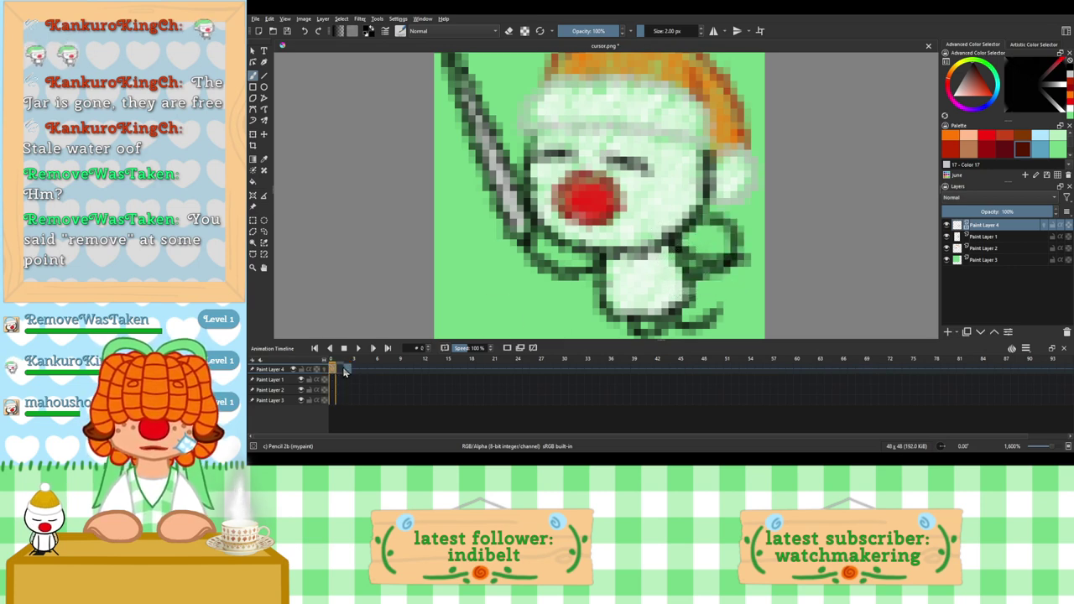
click(348, 365)
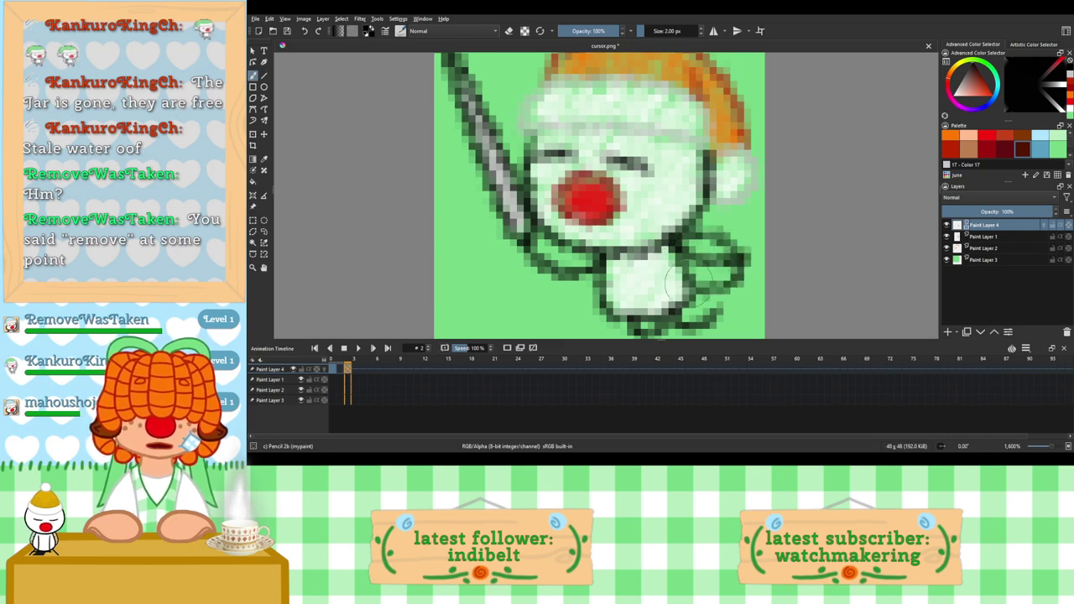
click(334, 370)
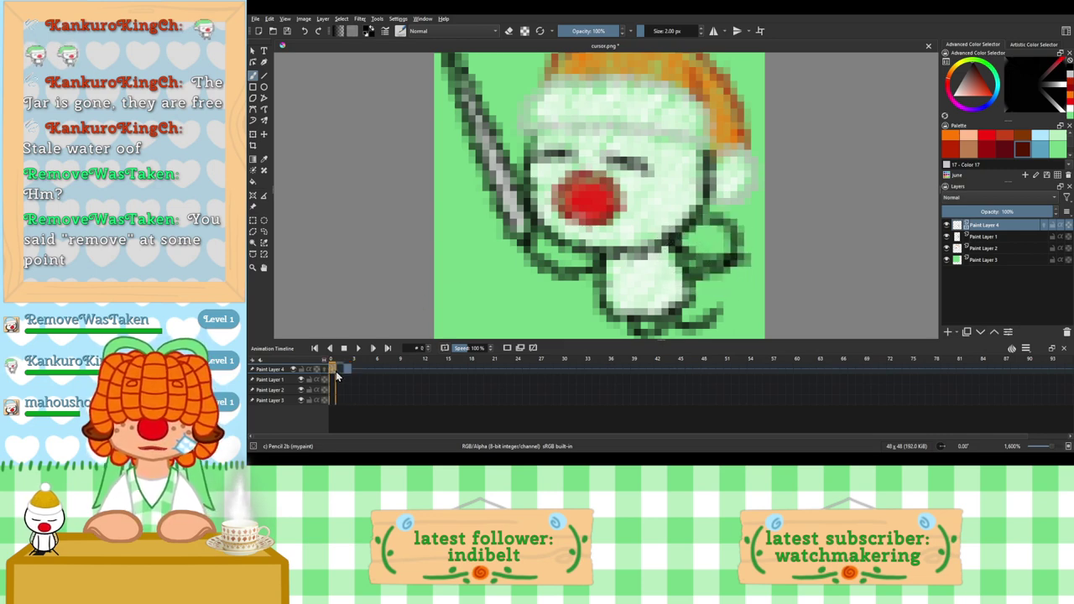
Step: Try to sketch short vertical in-between arm strokes on frame 1 of Paint Layer 4
click(340, 370)
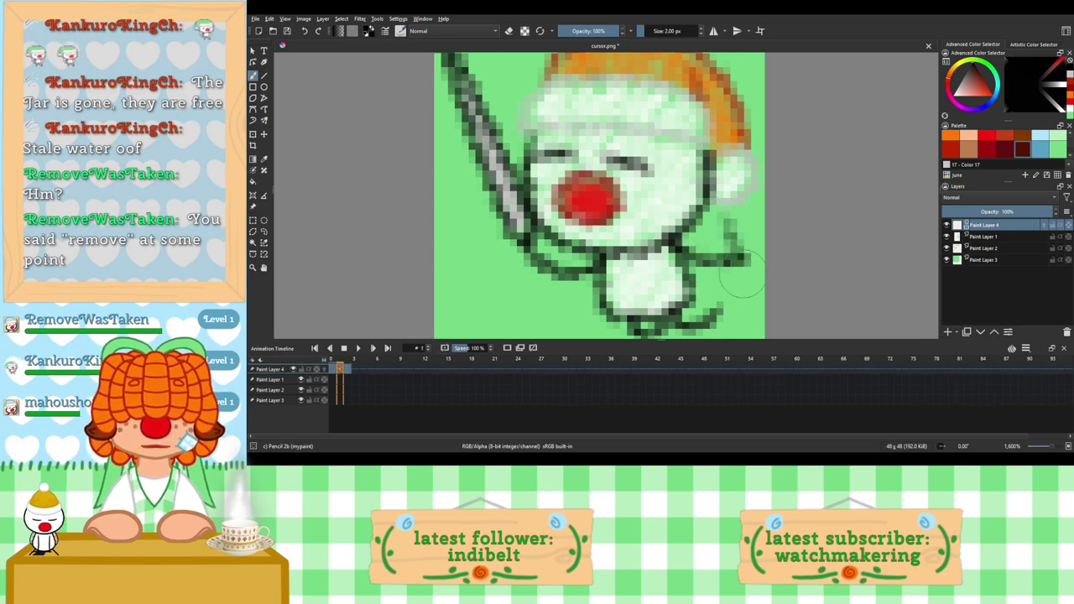
key(ctrl+z)
drag(718, 222, 731, 273)
key(ctrl+z)
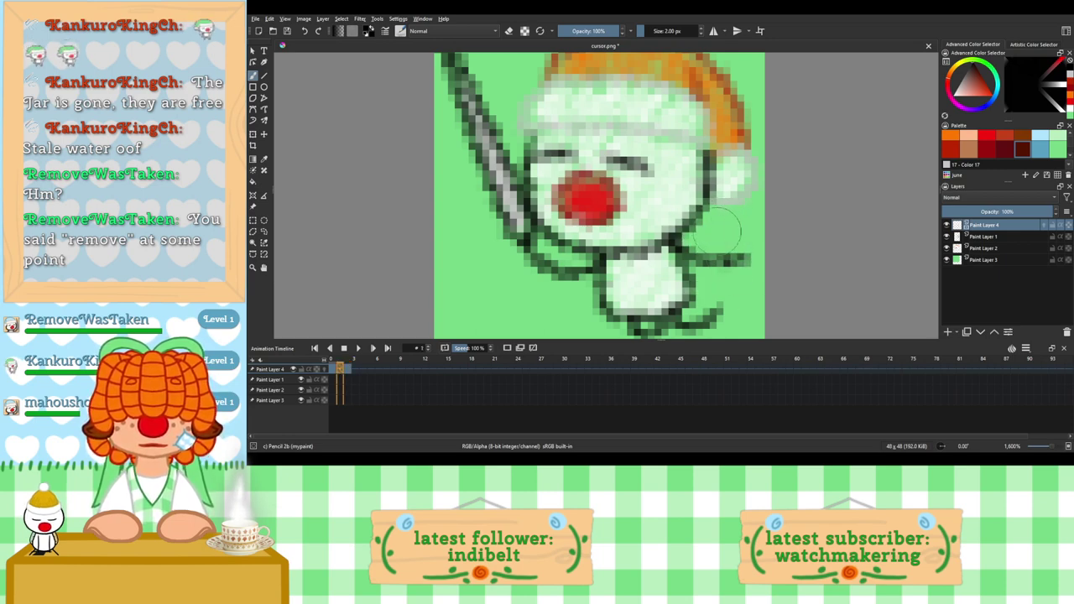
drag(717, 221, 735, 280)
key(ctrl+z)
drag(720, 224, 729, 272)
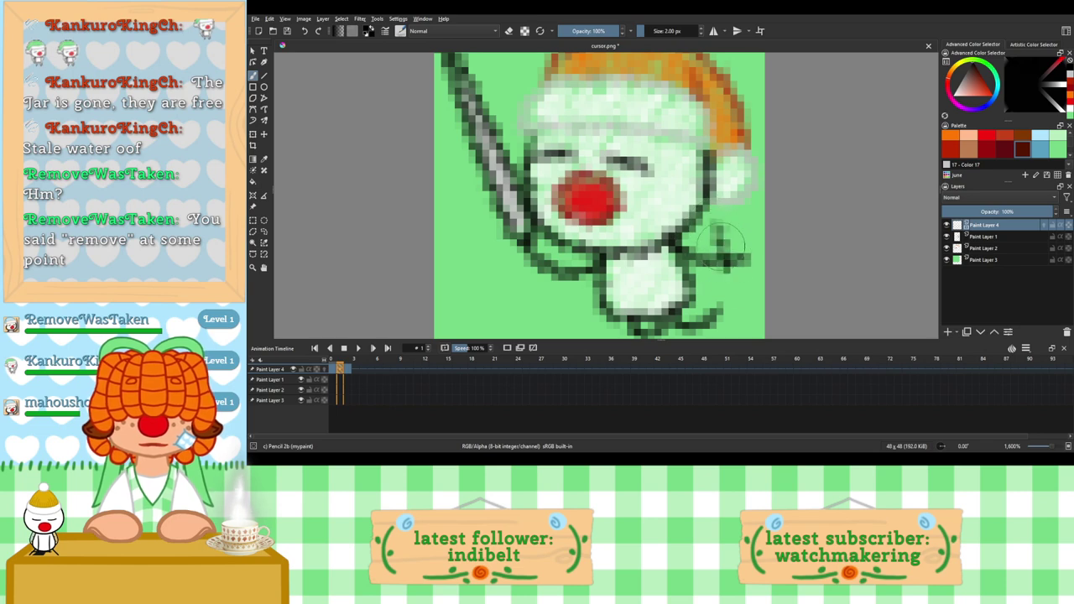
drag(695, 241, 712, 281)
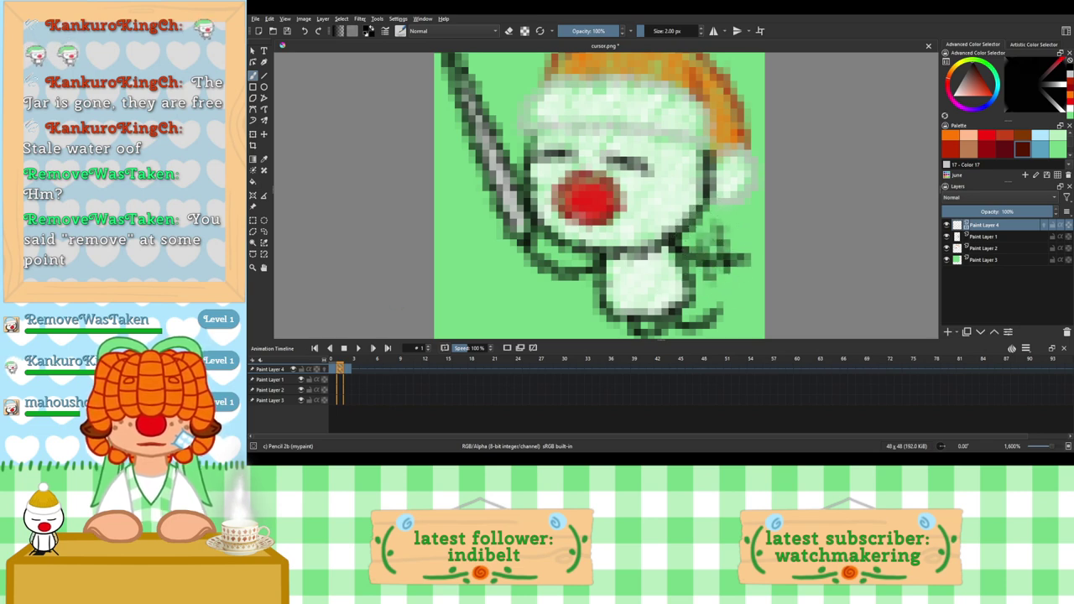
click(329, 370)
click(339, 371)
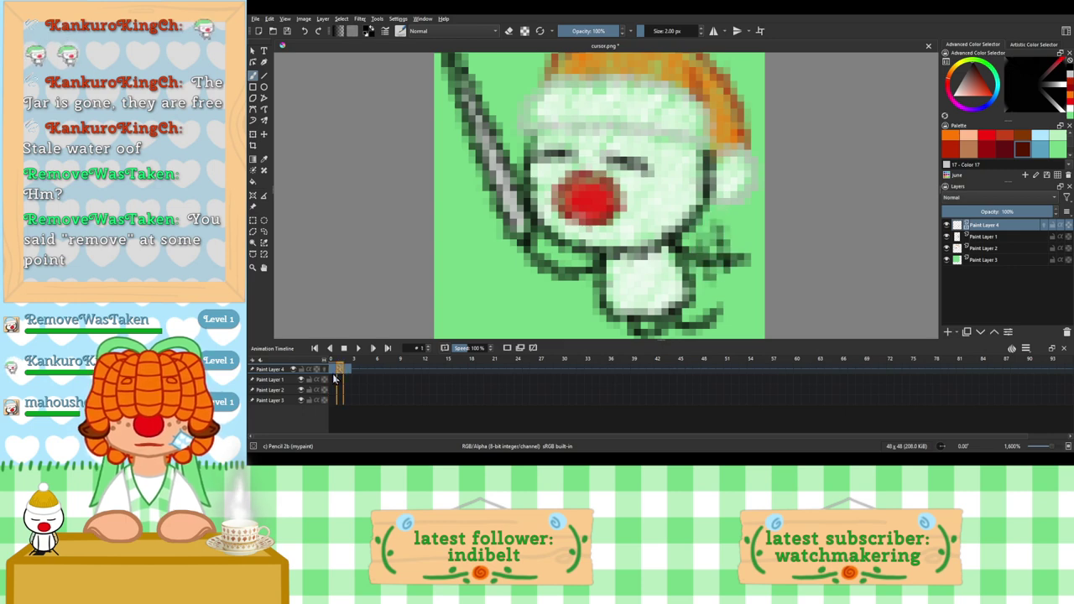
click(334, 379)
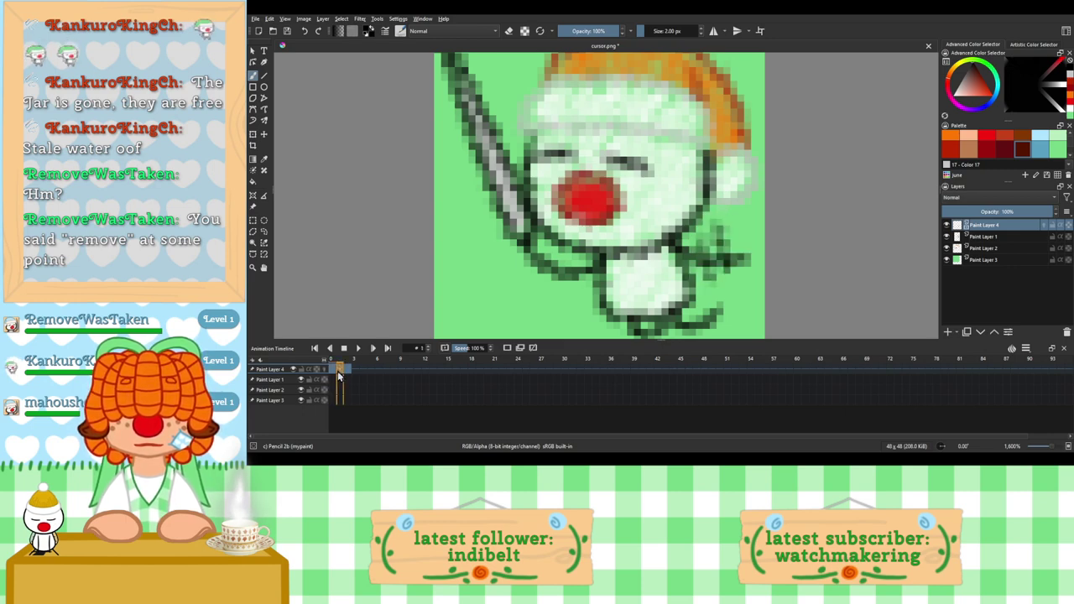
click(339, 370)
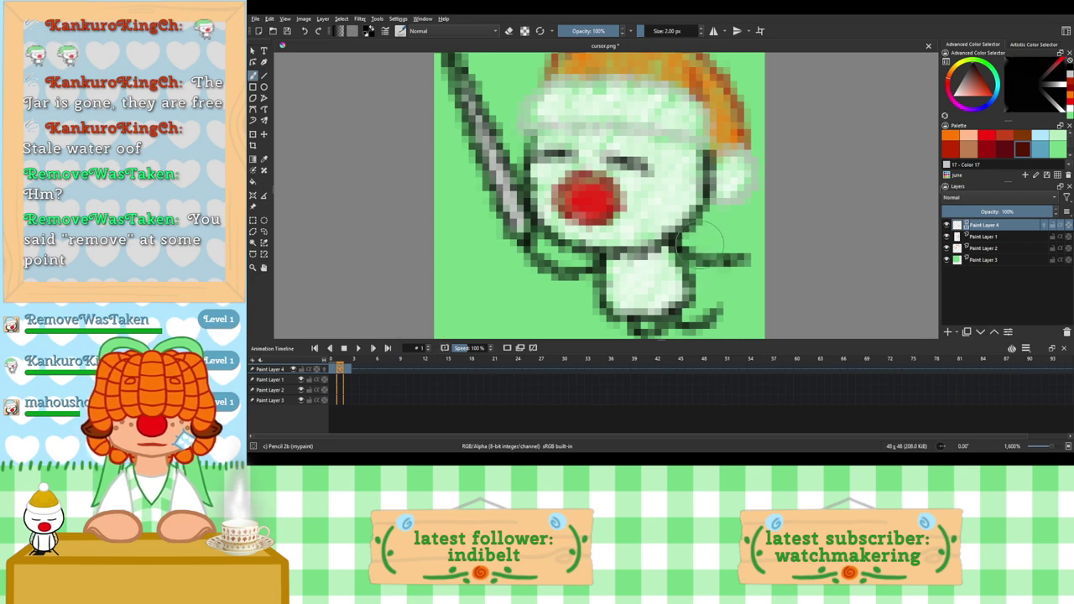
Step: Try a rounded looped arm on frame 1, compare it with frames 0 and 2, and undo the drawing
mouse_move(687, 244)
mouse_down()
mouse_move(717, 252)
mouse_move(735, 241)
mouse_move(743, 254)
mouse_move(692, 273)
mouse_move(699, 279)
mouse_move(729, 269)
mouse_move(720, 239)
mouse_up()
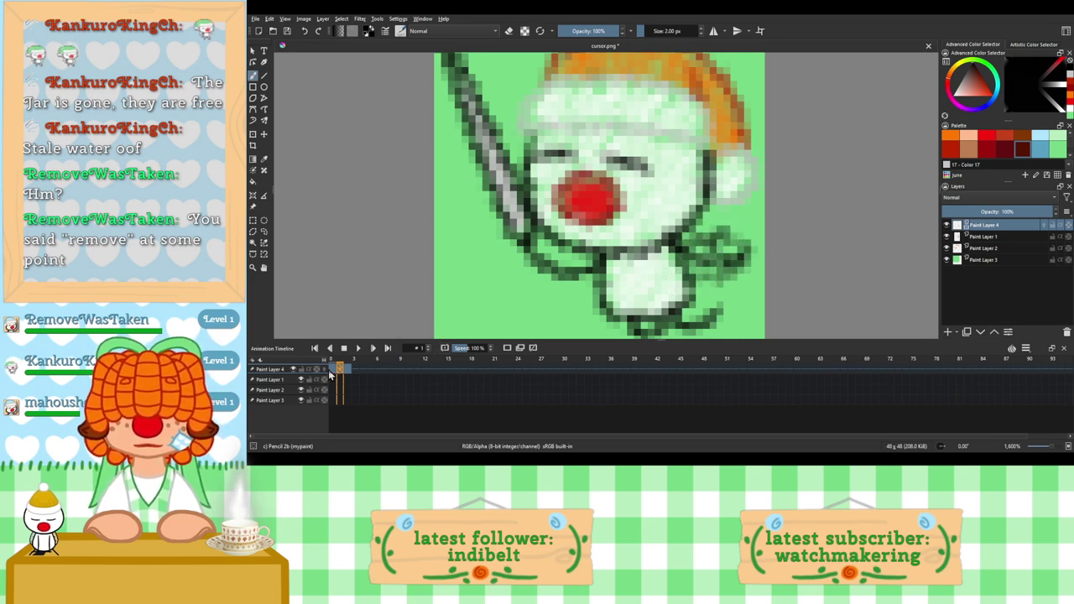
click(345, 370)
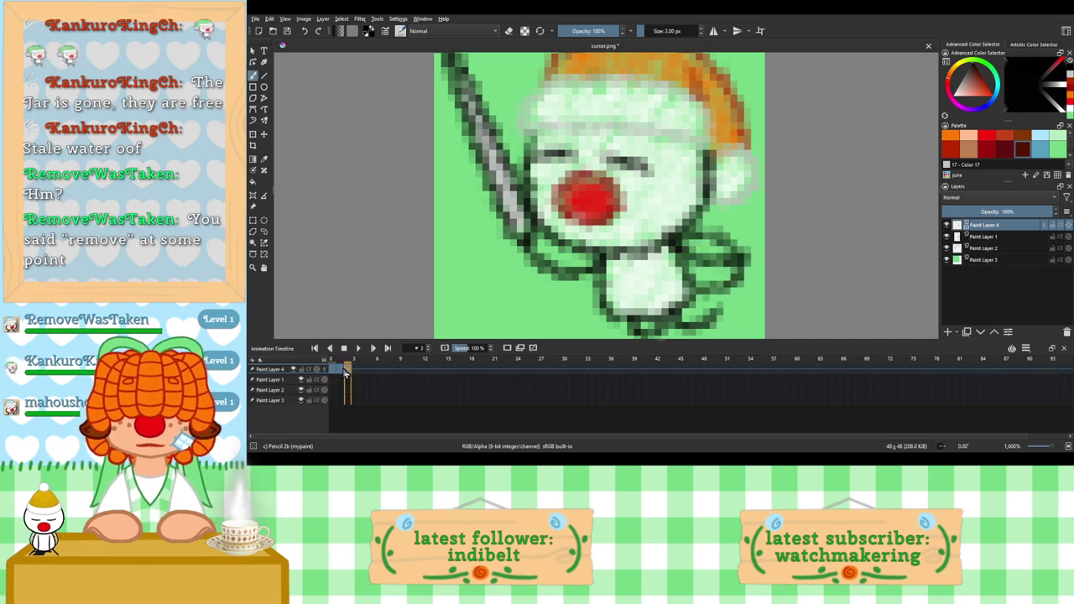
click(338, 370)
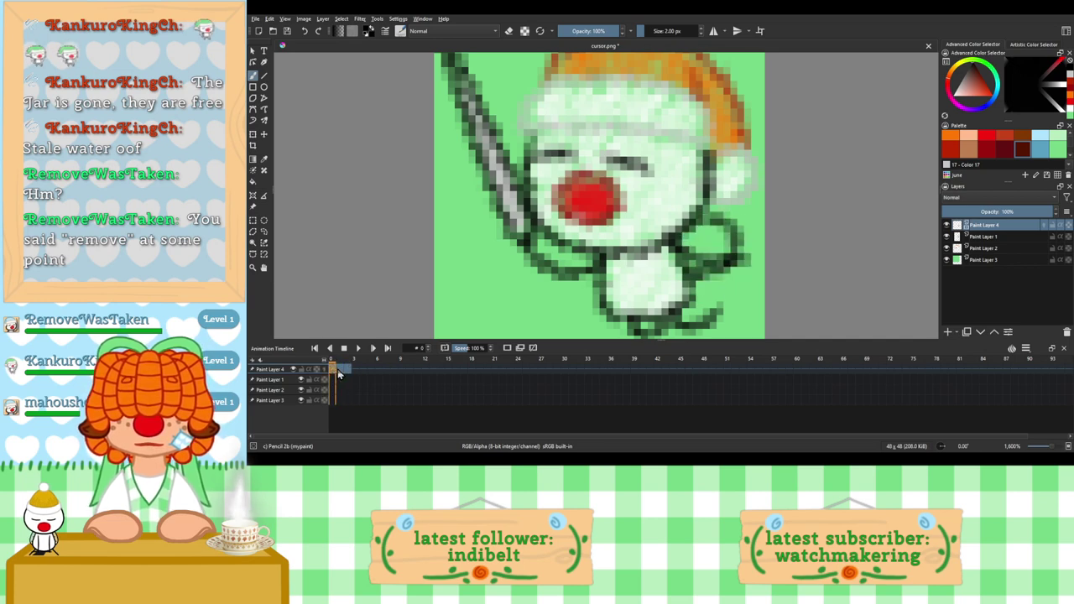
click(331, 370)
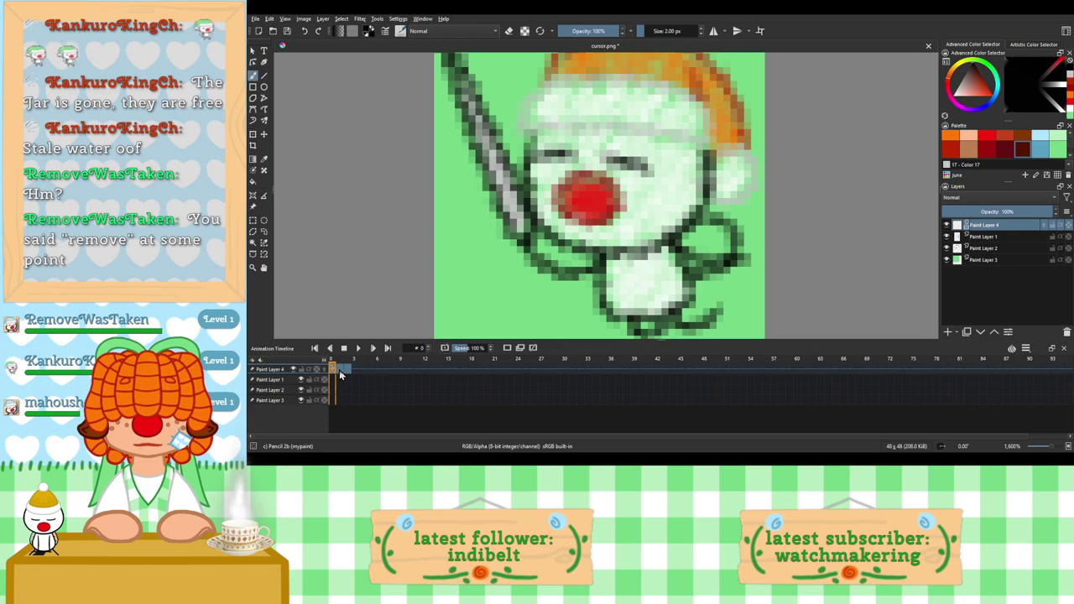
click(338, 371)
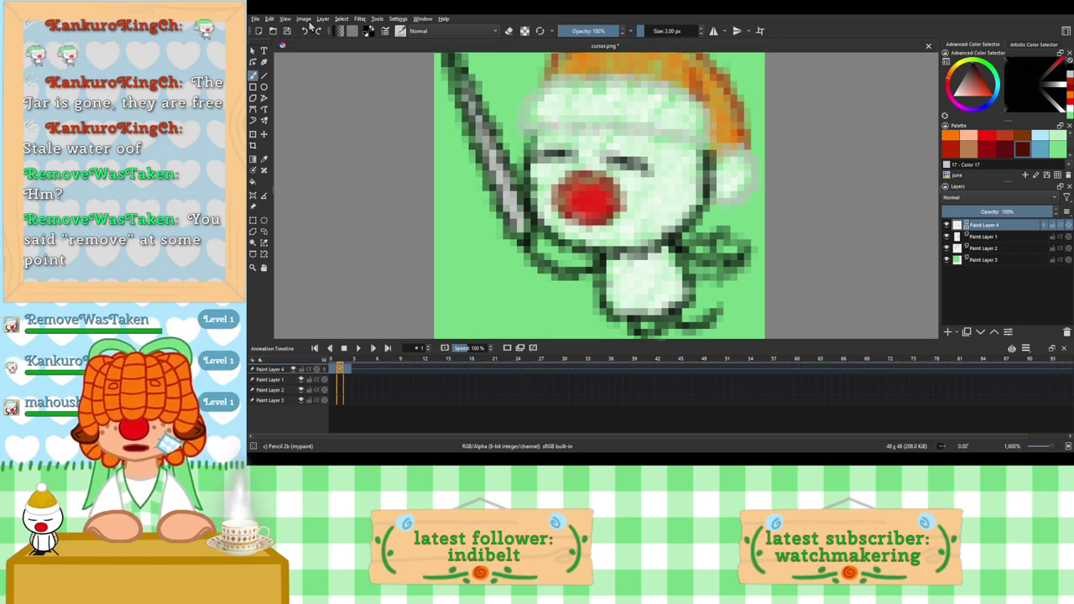
key(ctrl+z)
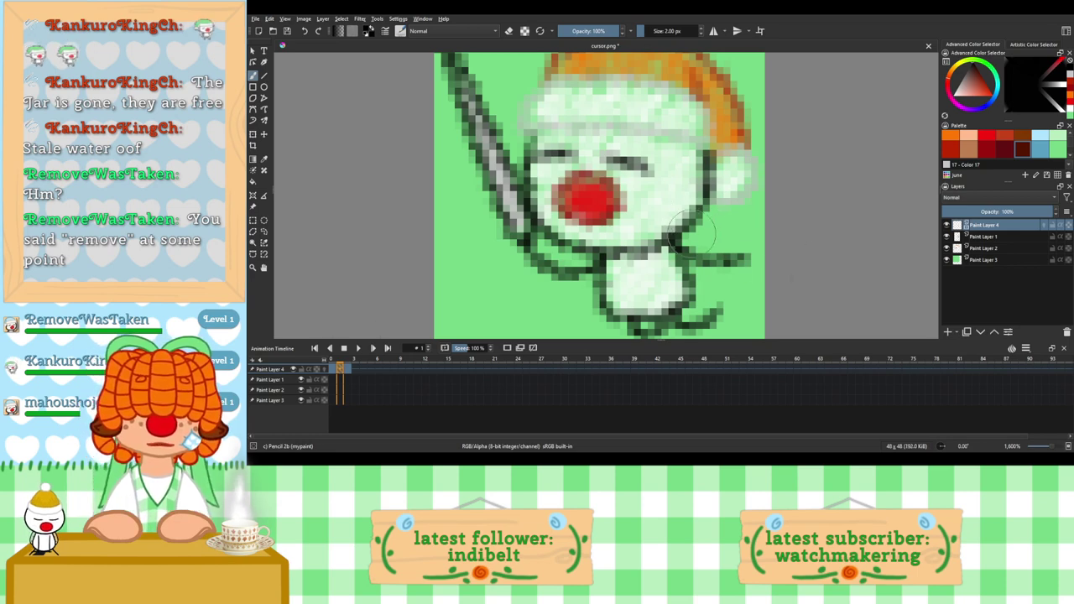
Step: Try rough smeared strokes across the arm on frame 1 and undo them
mouse_move(691, 231)
mouse_down()
mouse_move(706, 285)
mouse_move(701, 220)
mouse_move(723, 282)
mouse_move(724, 225)
mouse_move(736, 267)
mouse_up()
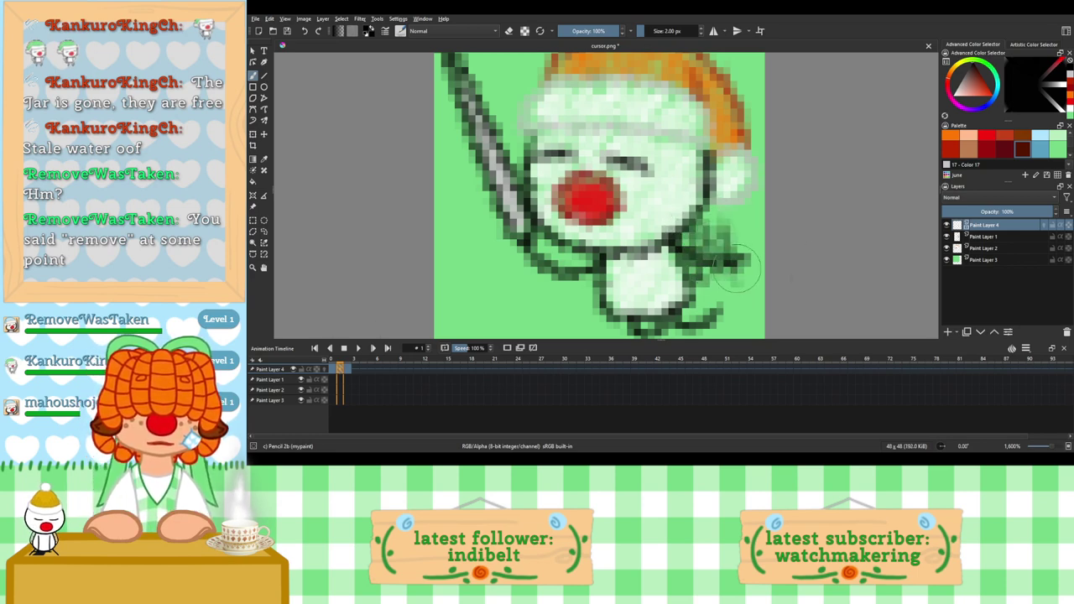
key(ctrl+z)
key(ctrl+z)
key(ctrl+z)
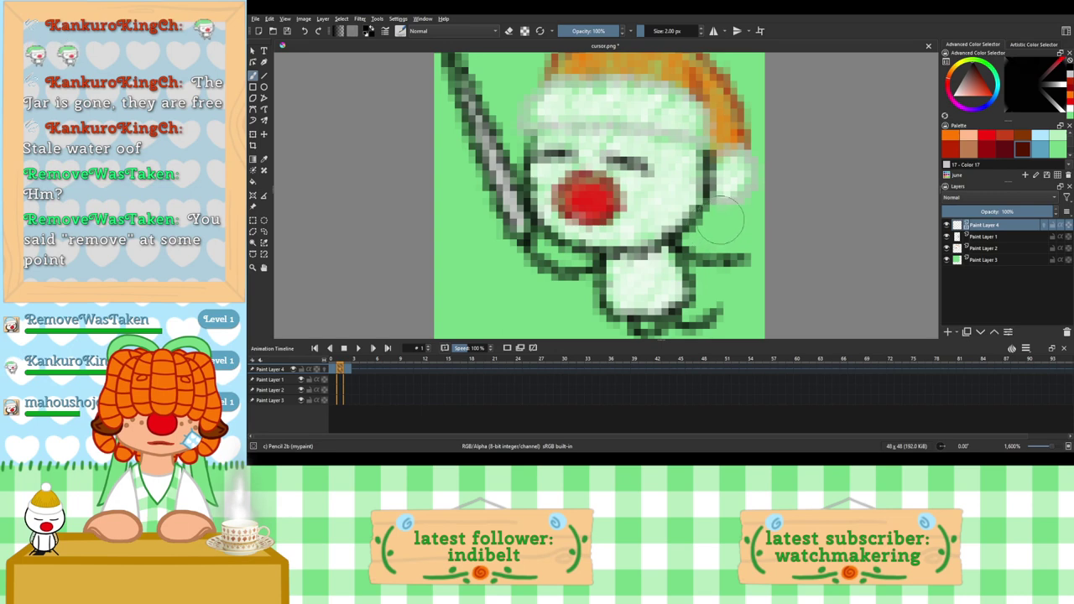
key(ctrl+shift+z)
key(ctrl+z)
key(ctrl+shift+z)
key(ctrl+z)
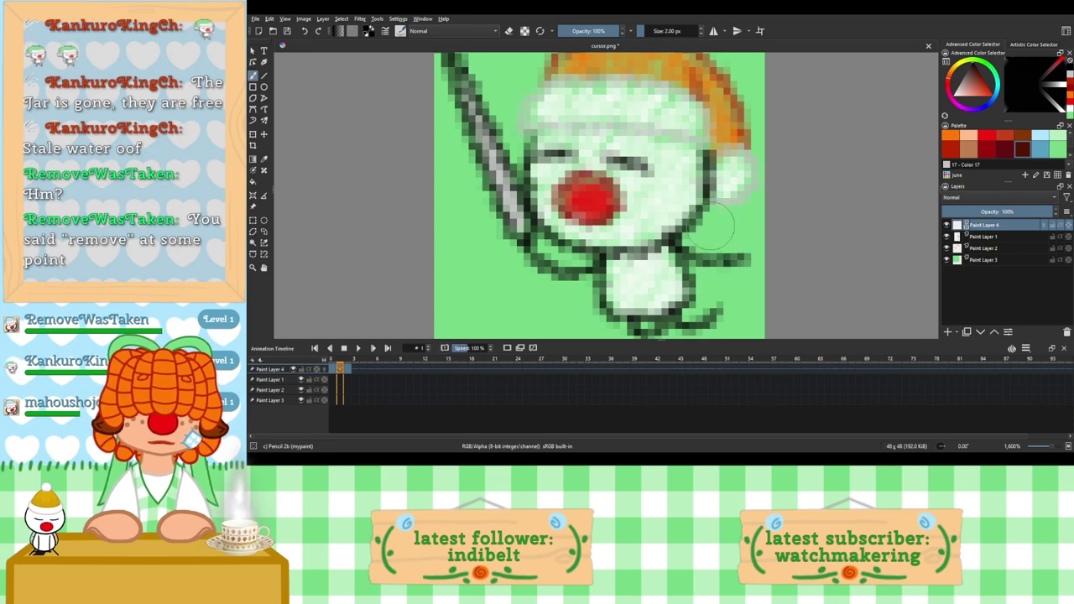
Step: Draw short vertical motion strokes across the arm on frame 1 of Paint Layer 4 and compare them with frames 0 and 2
key(ctrl+shift+z)
key(ctrl+shift+z)
key(ctrl+shift+z)
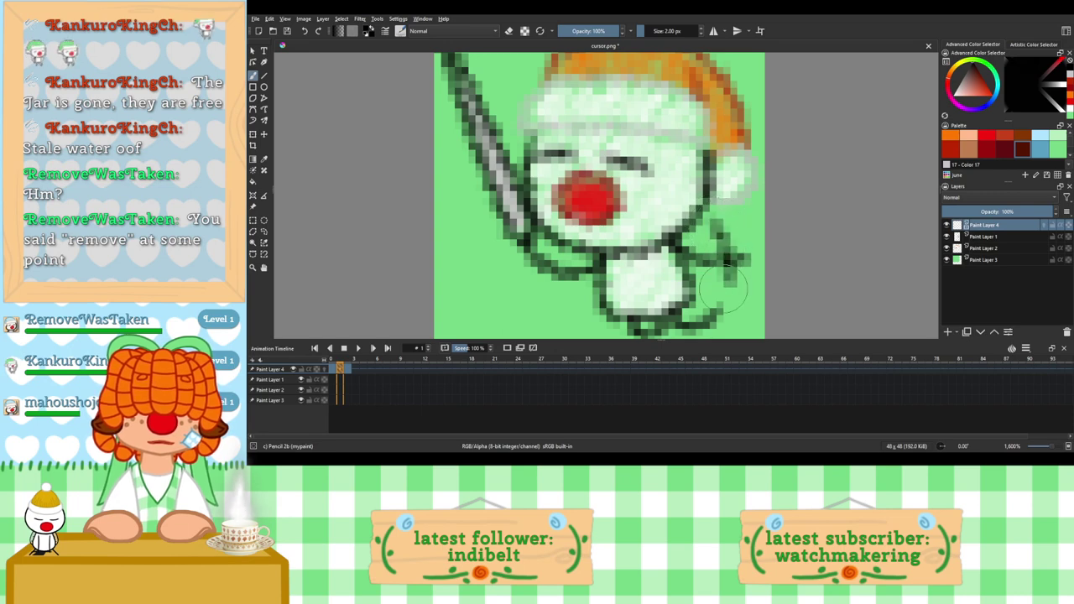
click(345, 370)
click(333, 370)
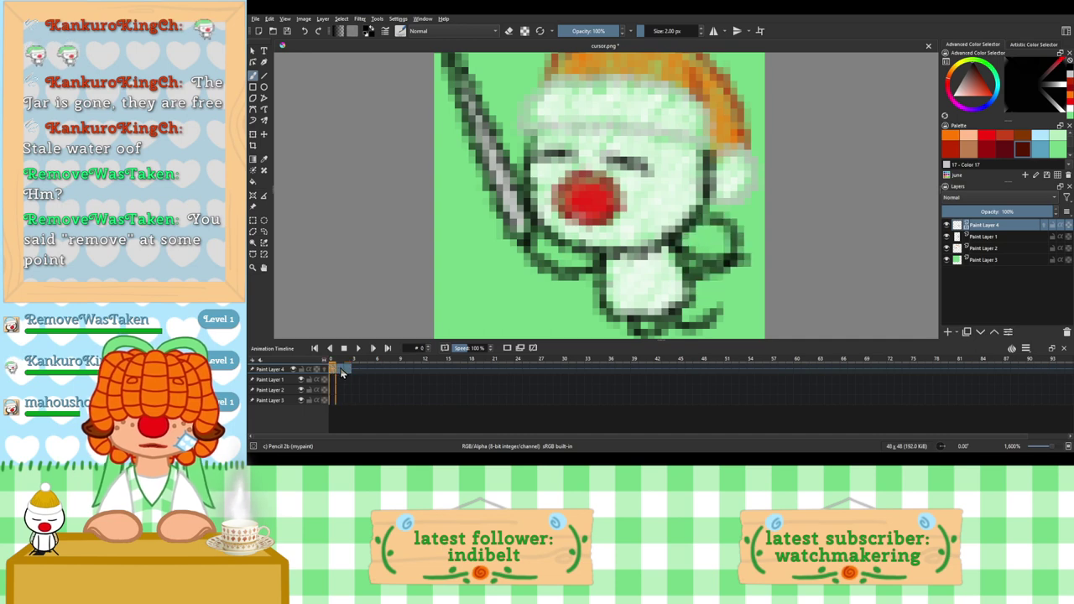
click(340, 370)
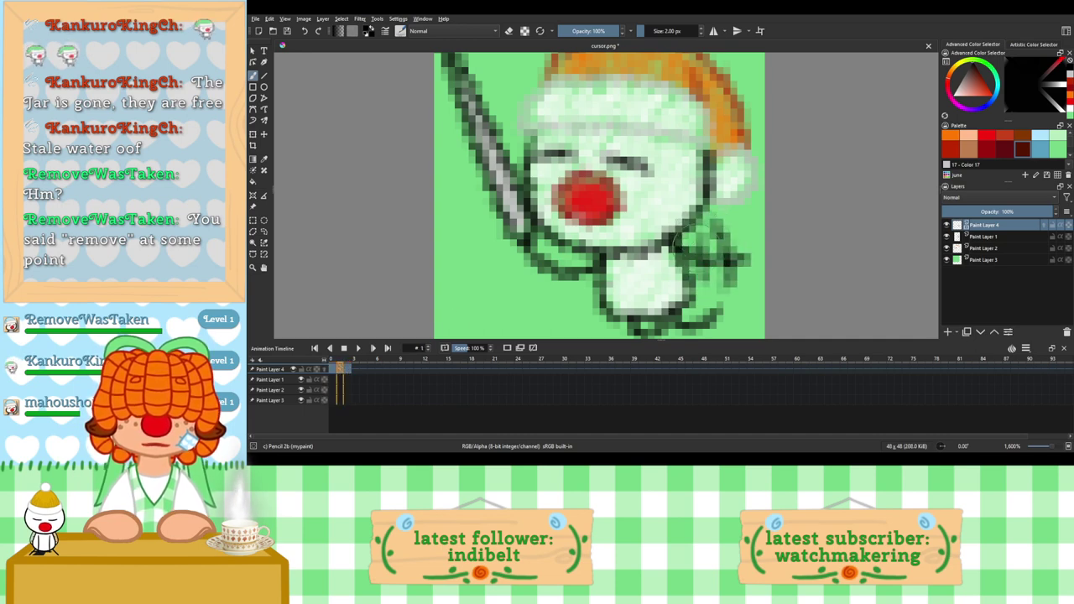
click(348, 370)
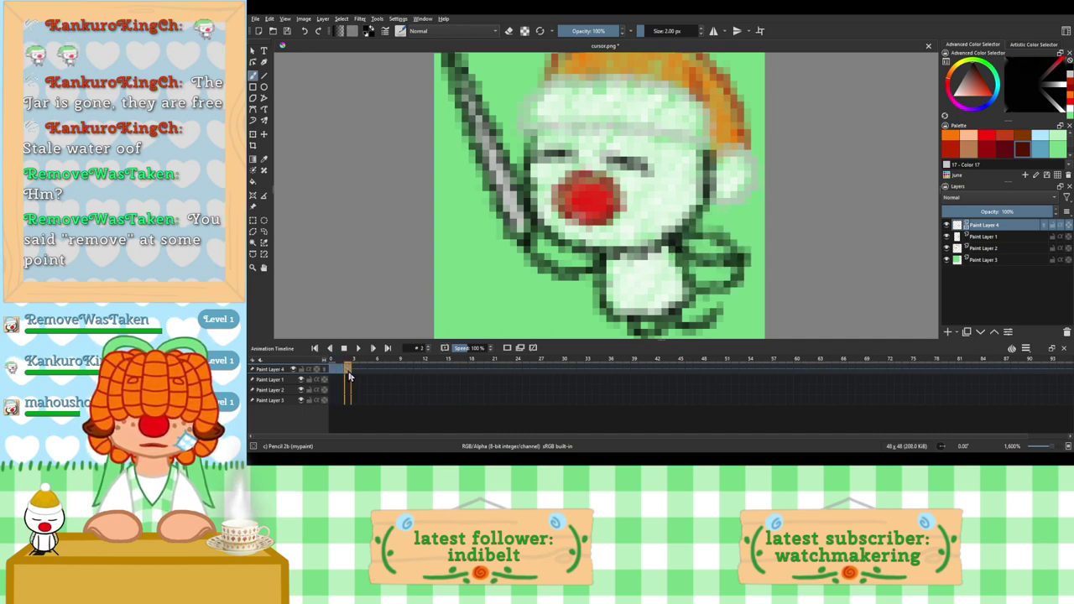
click(339, 371)
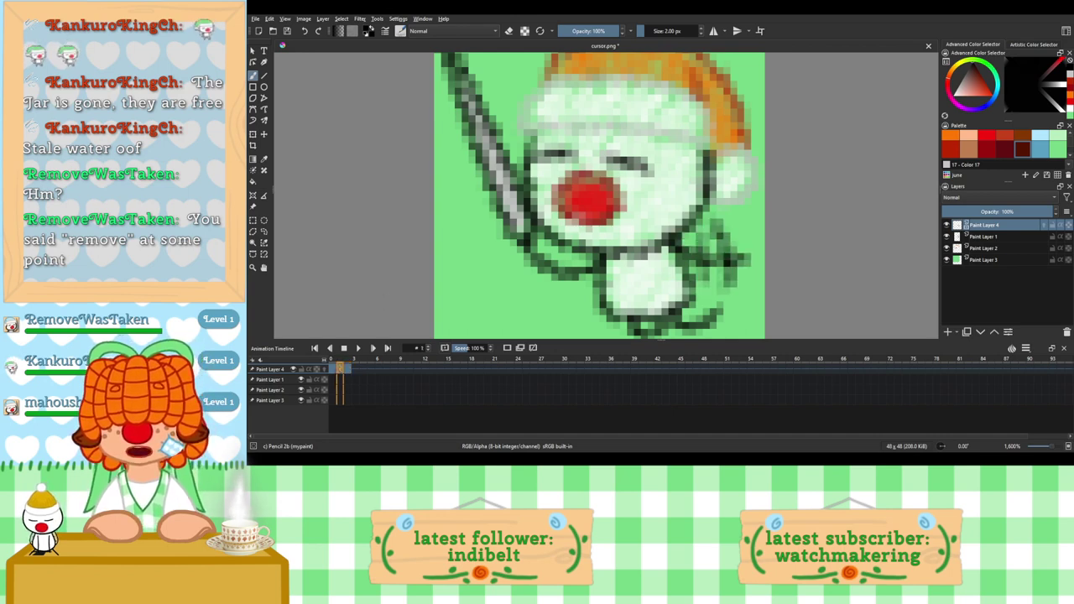
Step: Add frame 3 to Paint Layer 4 and adjust the animation's playback settings
click(354, 370)
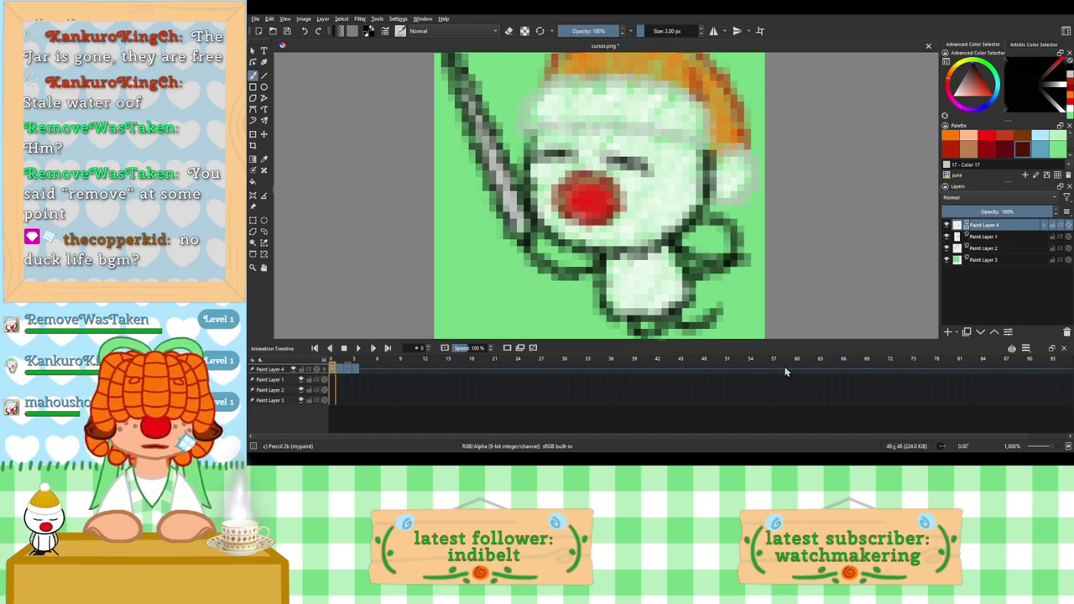
click(1034, 398)
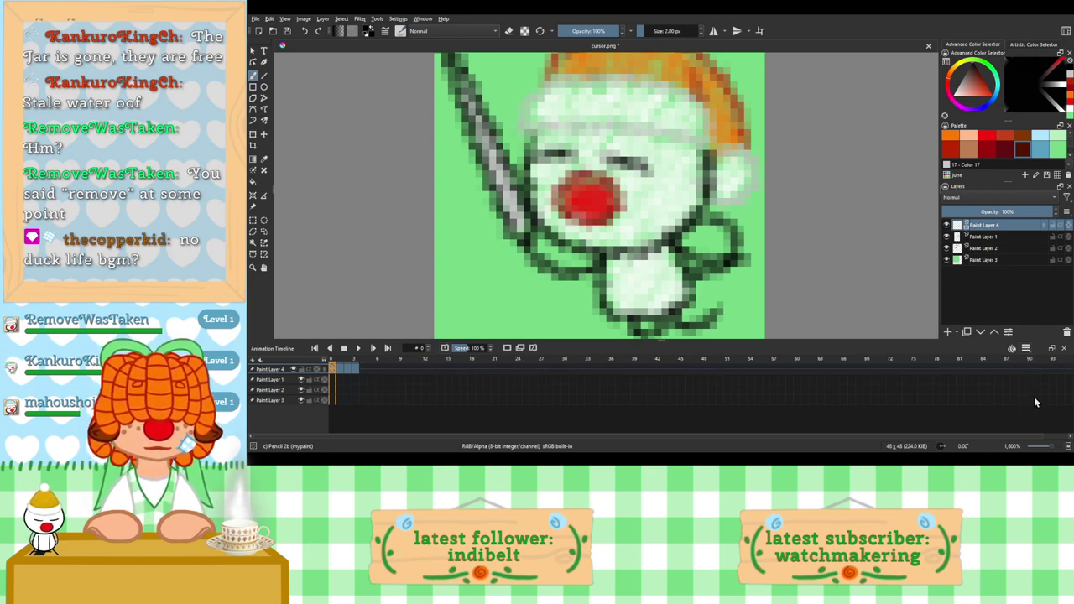
scroll(1034, 403, up, 1)
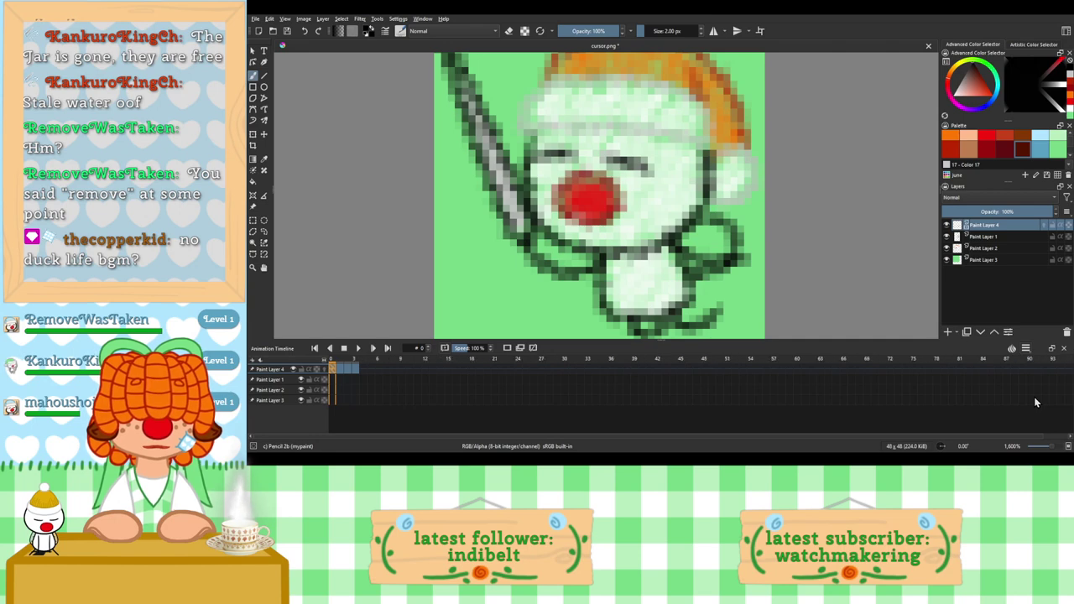
Step: Play the arm animation and close the Animation Timeline to watch the small character on the canvas
click(359, 347)
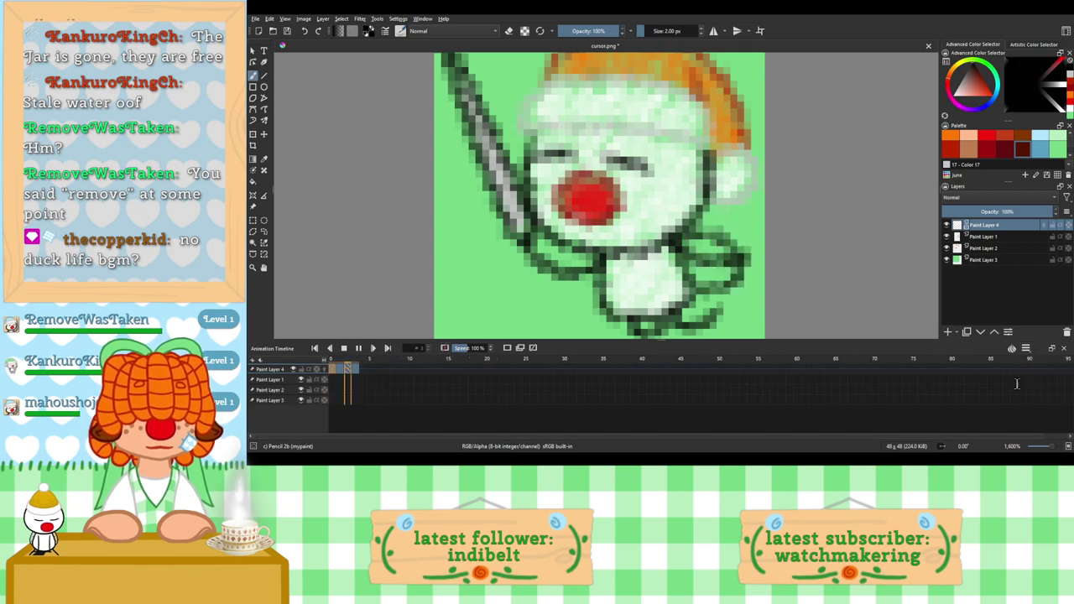
scroll(300, 232, down, 2)
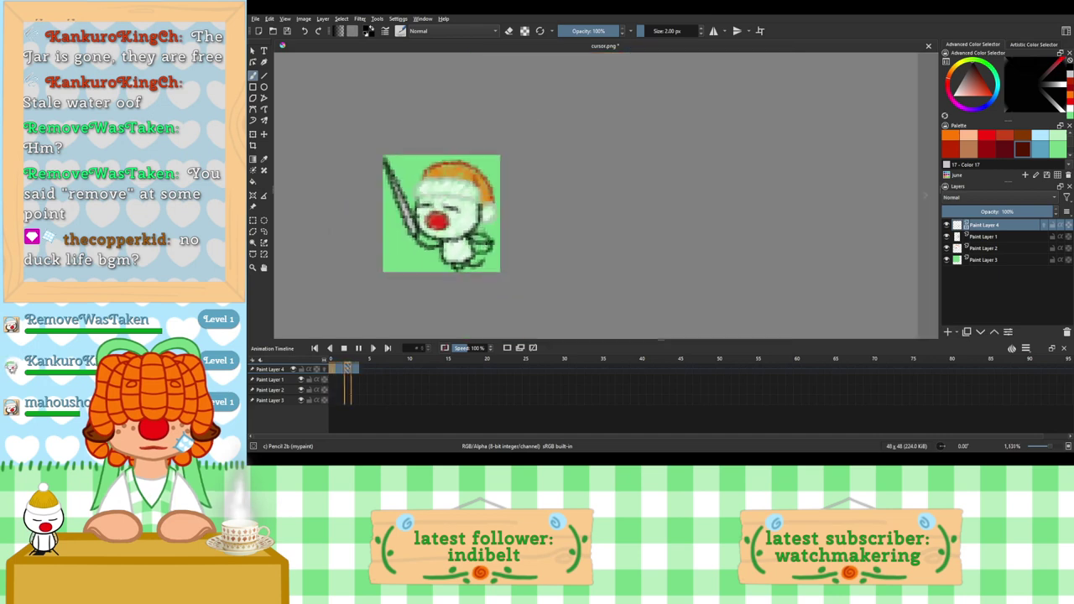
scroll(382, 232, down, 3)
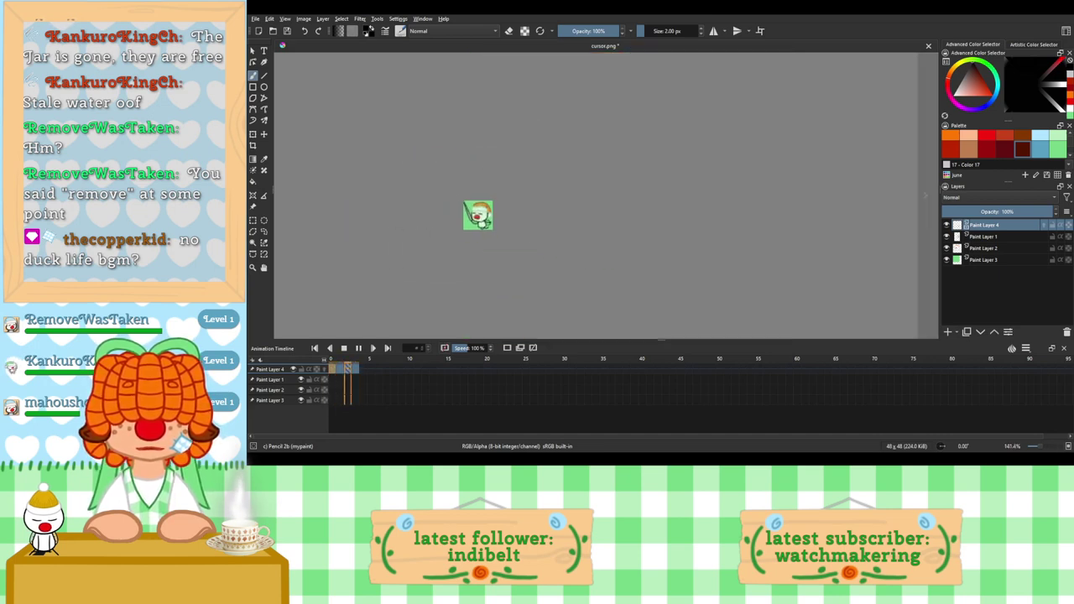
click(1064, 349)
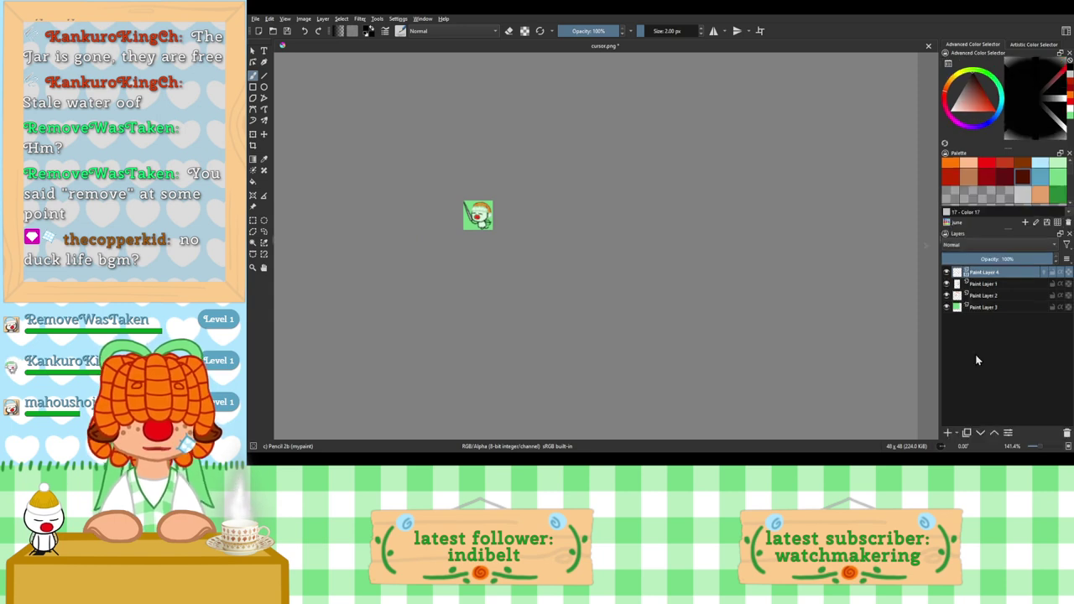
drag(450, 218, 541, 304)
scroll(604, 248, up, 6)
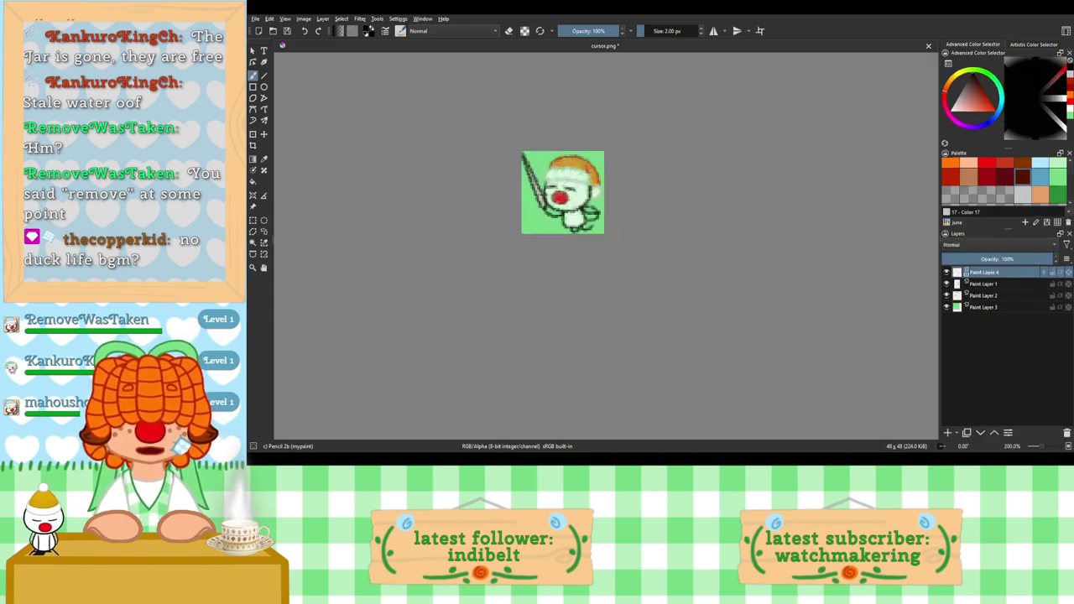
Step: Check how the playing character reads at 100% zoom and reopen the Animation Timeline
drag(607, 255, 692, 328)
scroll(681, 327, down, 5)
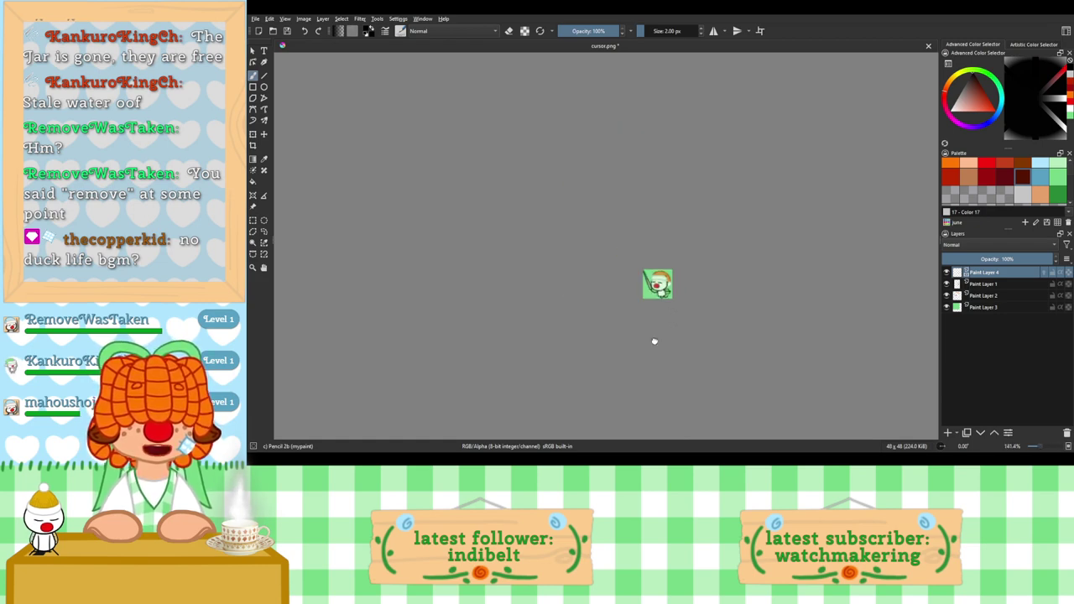
scroll(652, 340, down, 2)
drag(652, 328, 596, 277)
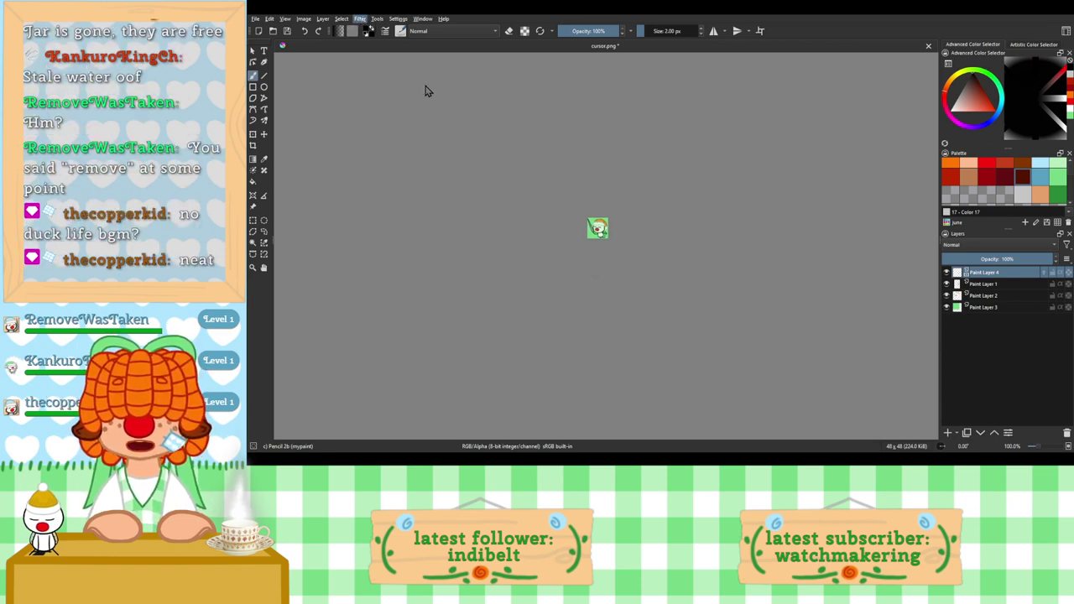
click(523, 110)
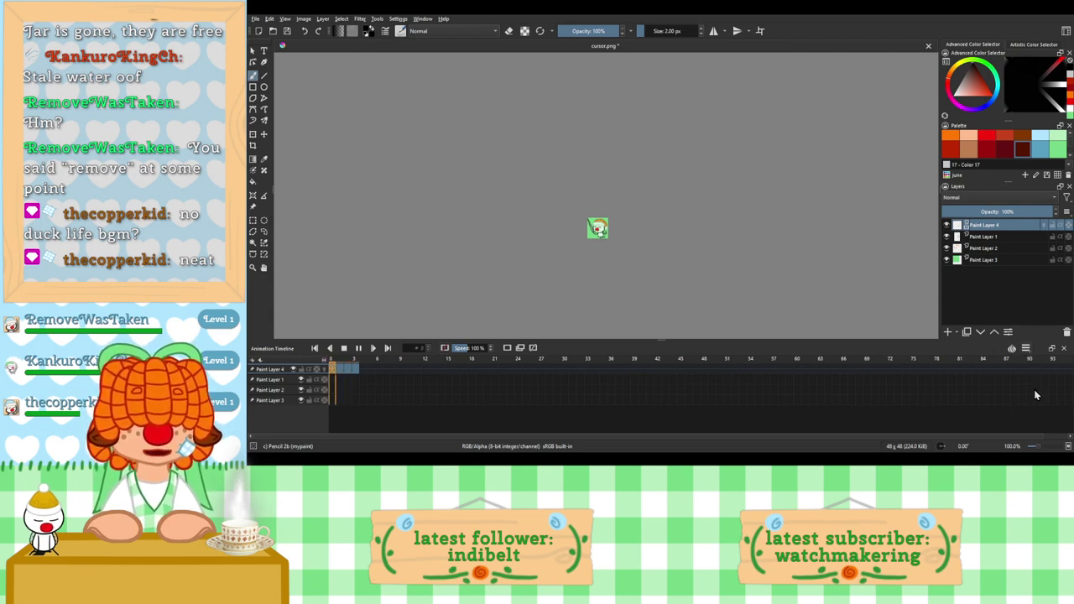
Step: Examine the looping arm animation both at actual size and enlarged
scroll(1034, 390, down, 2)
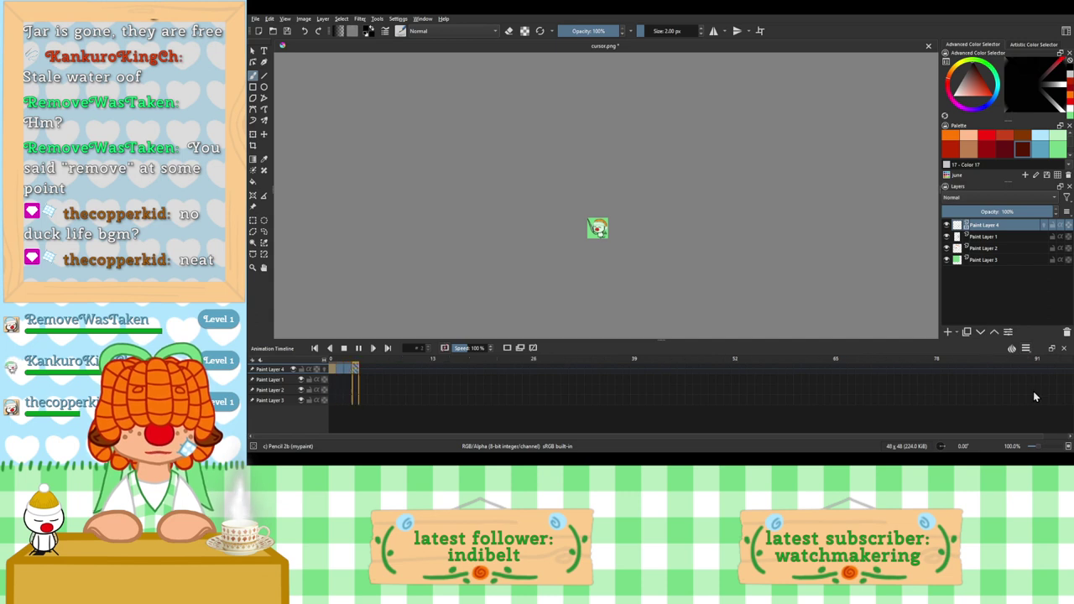
scroll(1033, 391, up, 1)
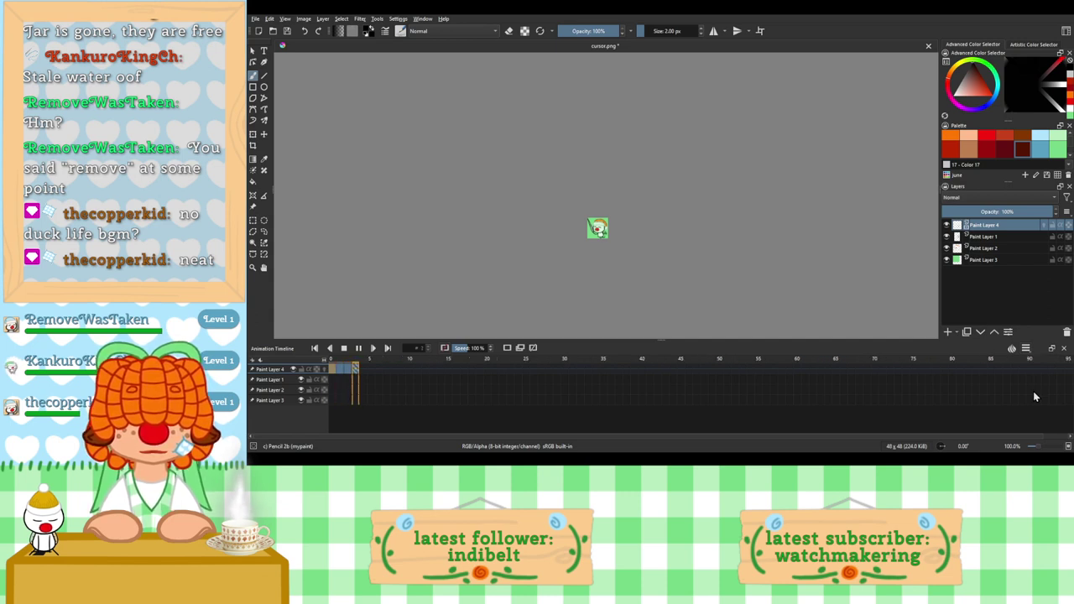
scroll(637, 252, up, 5)
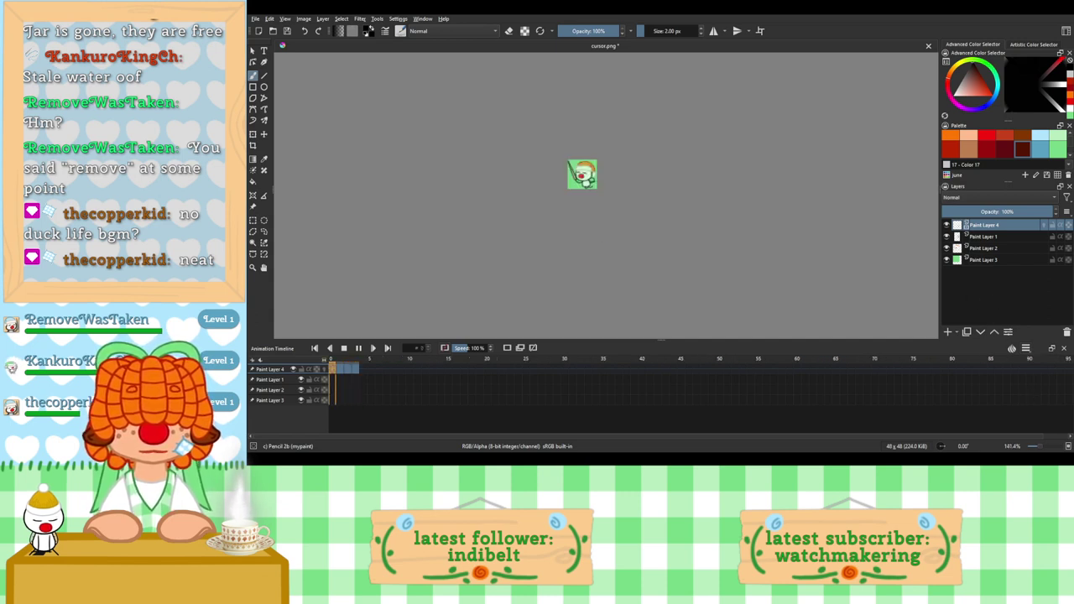
drag(634, 215, 755, 298)
drag(610, 198, 652, 254)
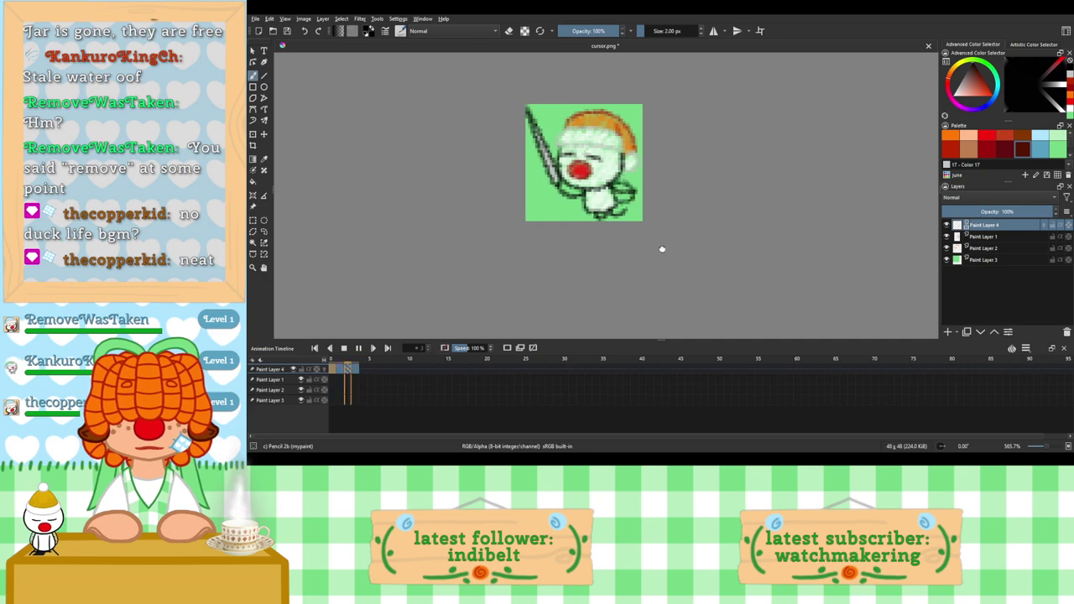
scroll(679, 255, down, 6)
scroll(727, 283, up, 1)
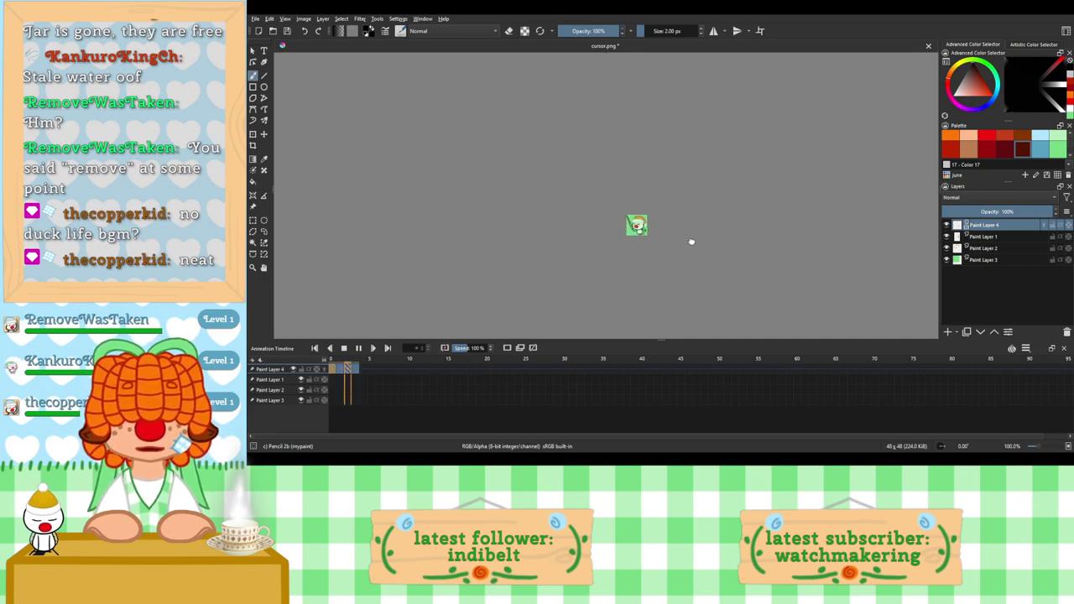
scroll(646, 222, up, 5)
scroll(637, 186, up, 2)
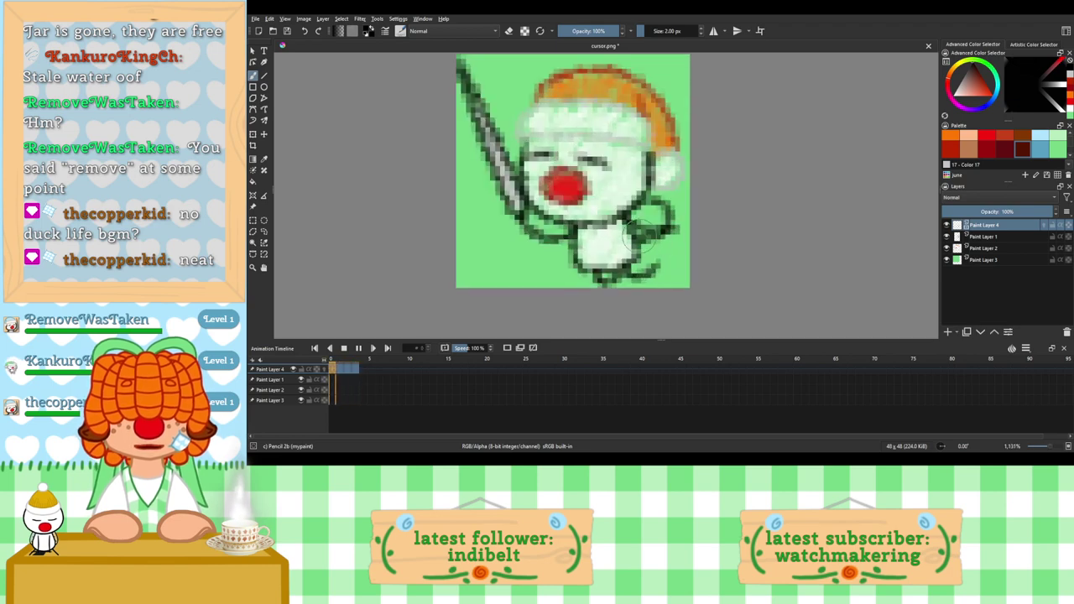
Step: Make Paint Layer 2 the active layer and choose white as the brush color
click(956, 248)
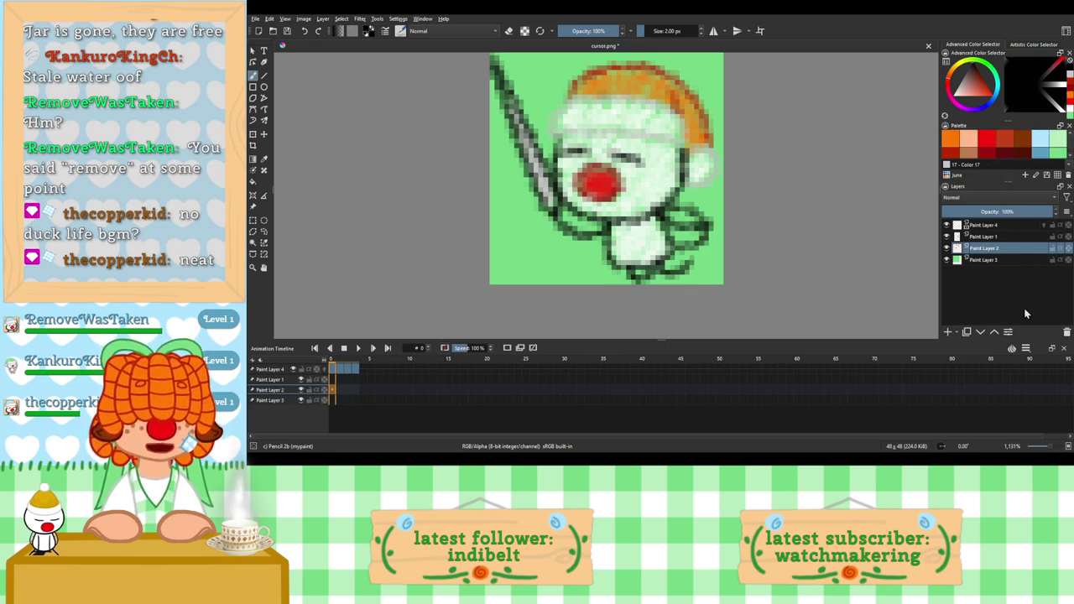
click(1063, 349)
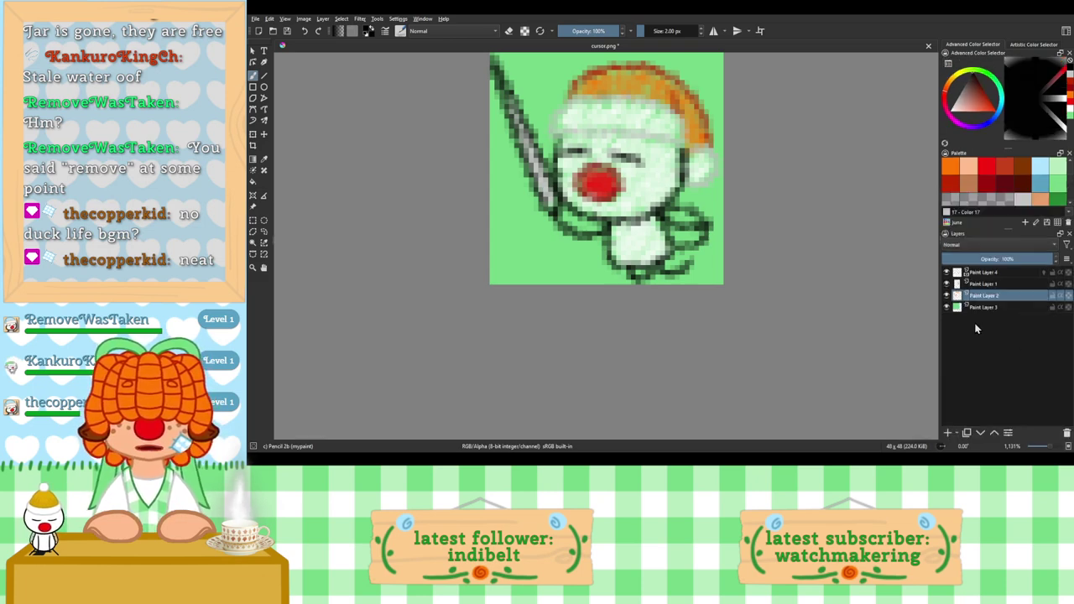
drag(635, 123, 694, 173)
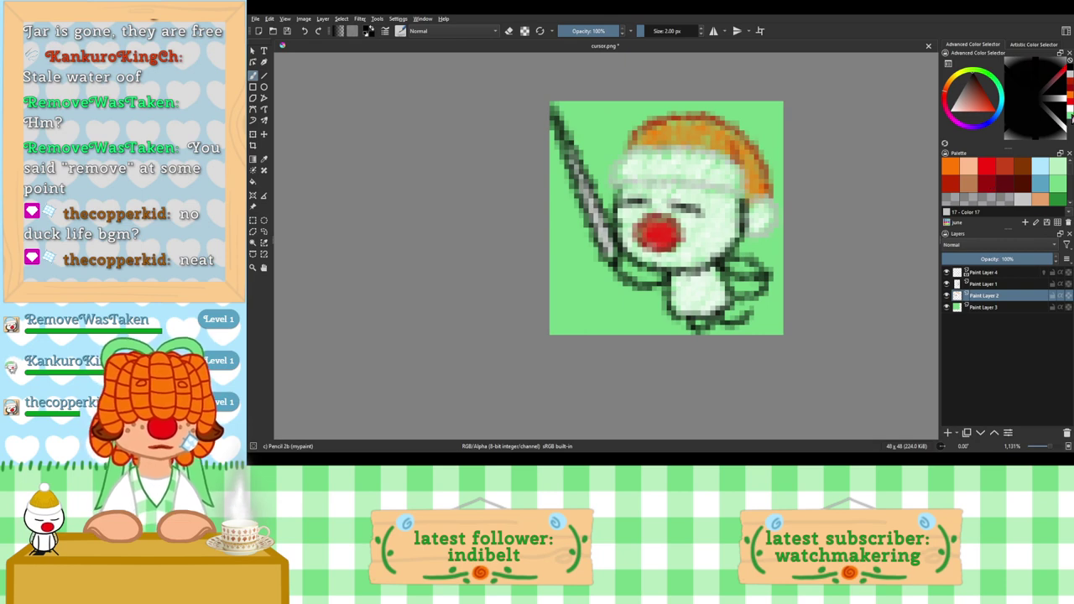
click(1069, 115)
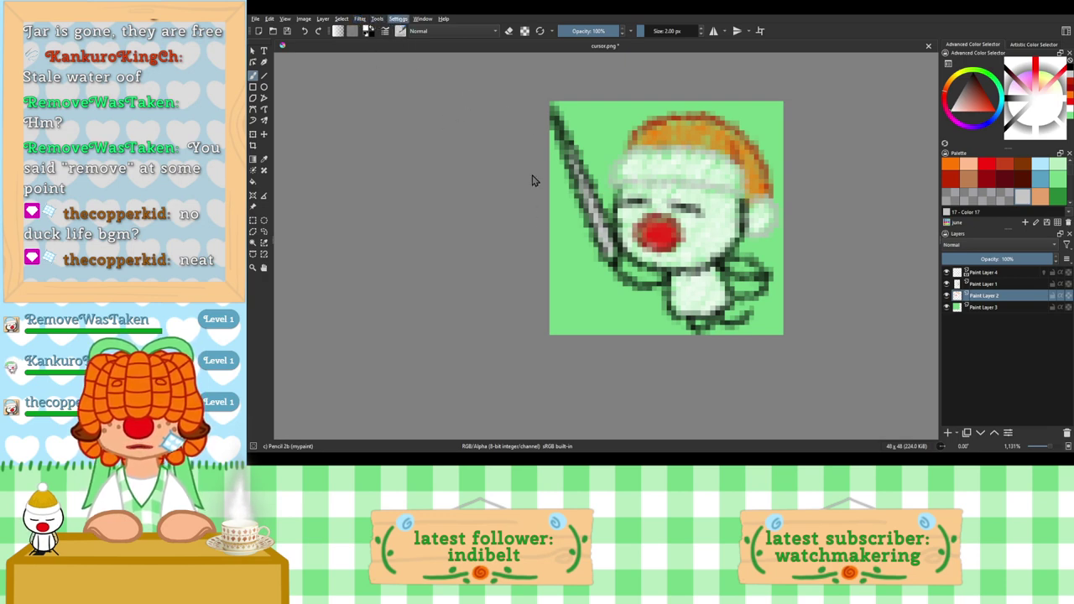
Step: Reopen the Animation Timeline, play the arm motion enlarged and stop playback at frame 0
click(538, 116)
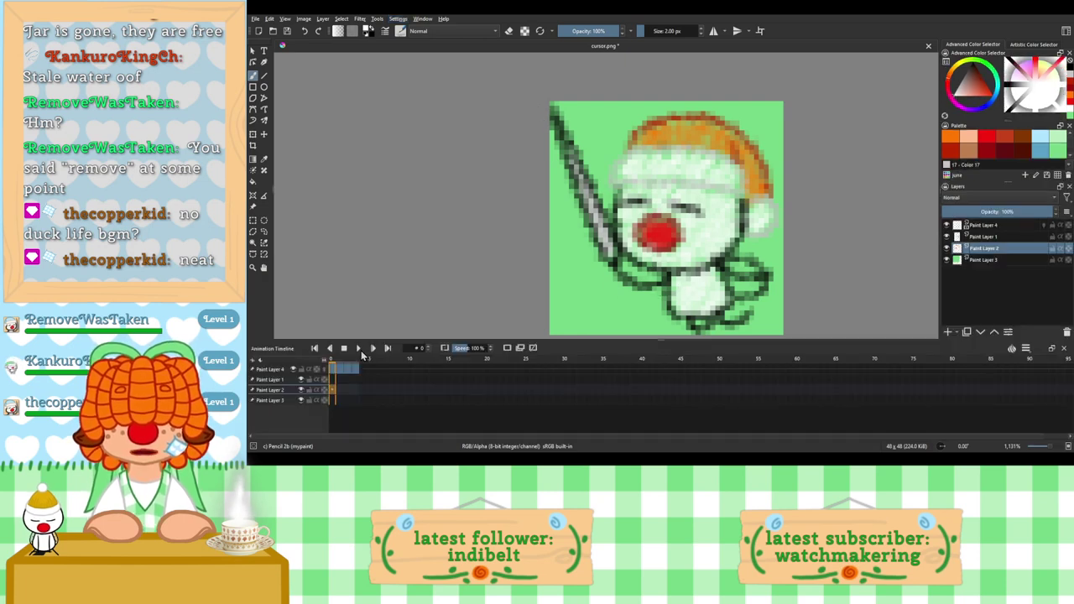
click(359, 348)
scroll(663, 199, up, 3)
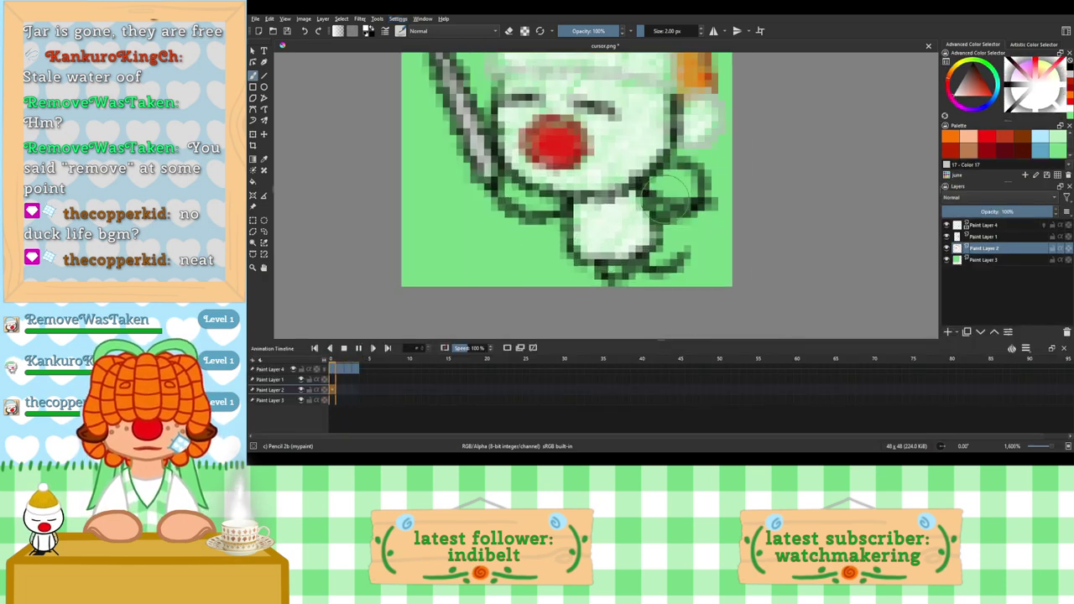
drag(665, 199, 660, 227)
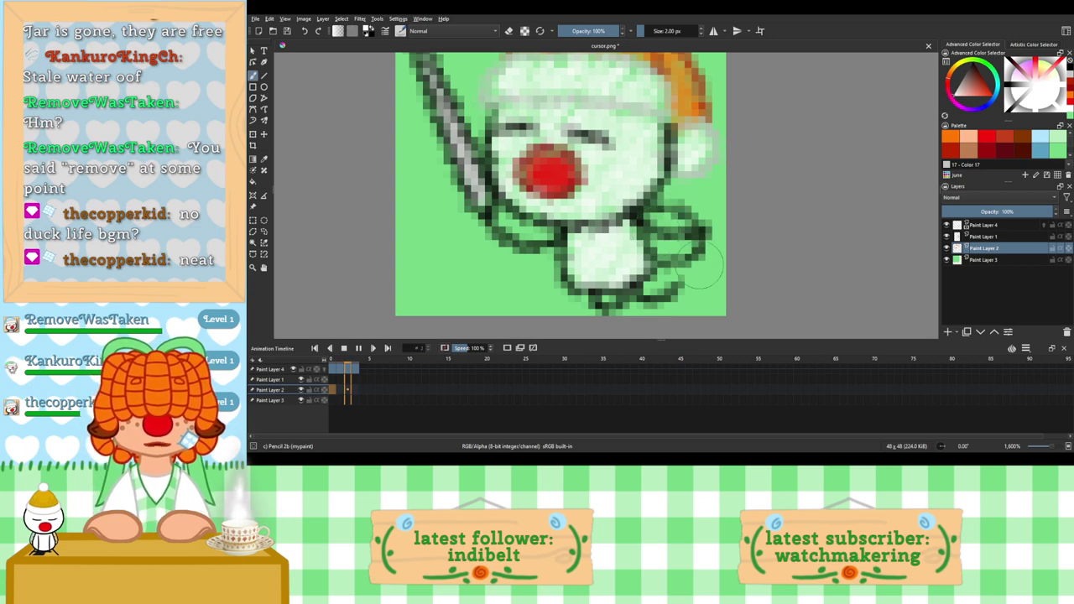
key(space)
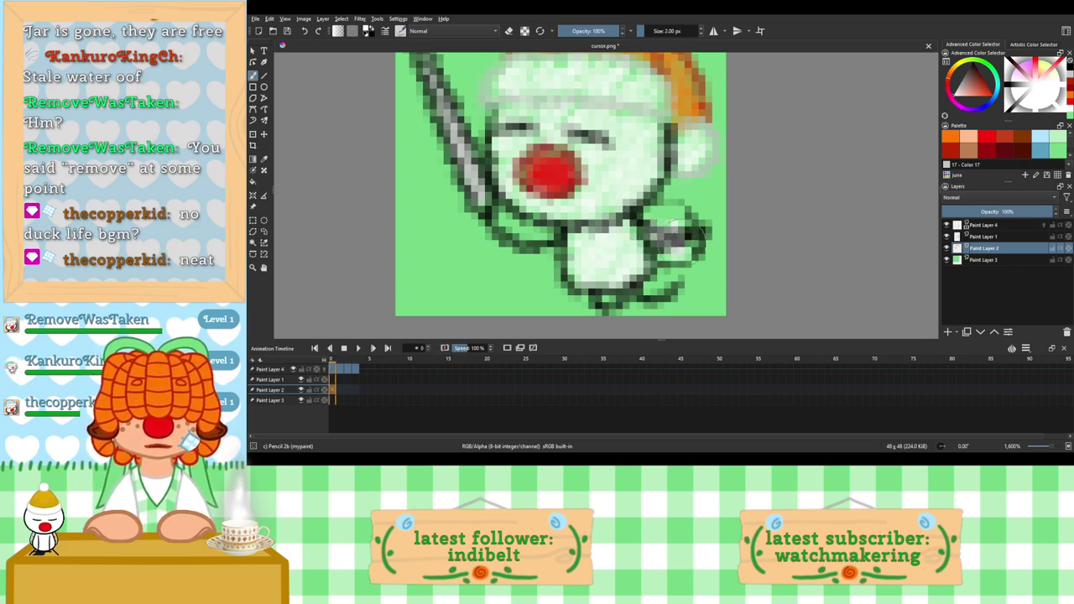
Step: Try filling the moving arm's outline with white on frame 0 of Paint Layer 2, undoing stray strokes
drag(680, 243, 686, 222)
key(ctrl+z)
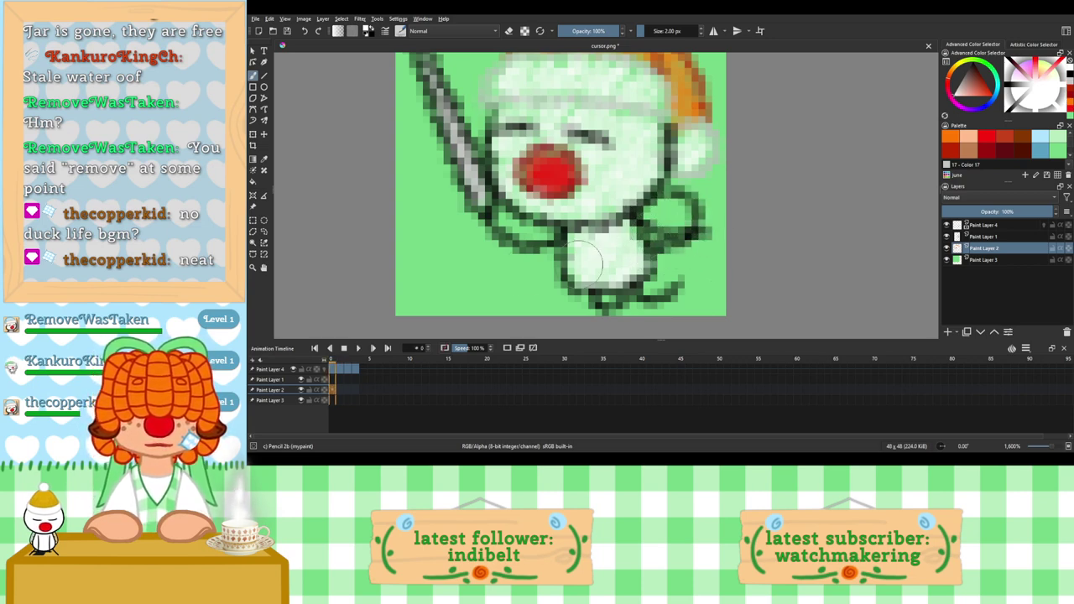
mouse_move(681, 254)
mouse_down()
mouse_move(651, 205)
mouse_move(643, 233)
mouse_move(643, 219)
mouse_move(683, 223)
mouse_up()
key(ctrl+z)
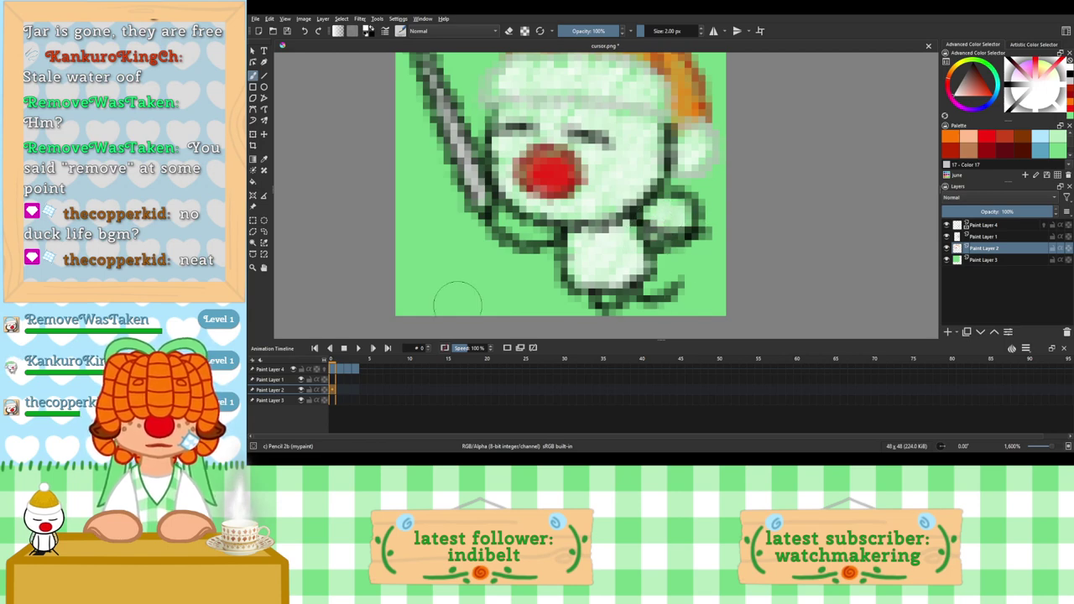
Step: Try adding white inside the lower part of the arm on frame 2 and play the animation to check it
click(358, 350)
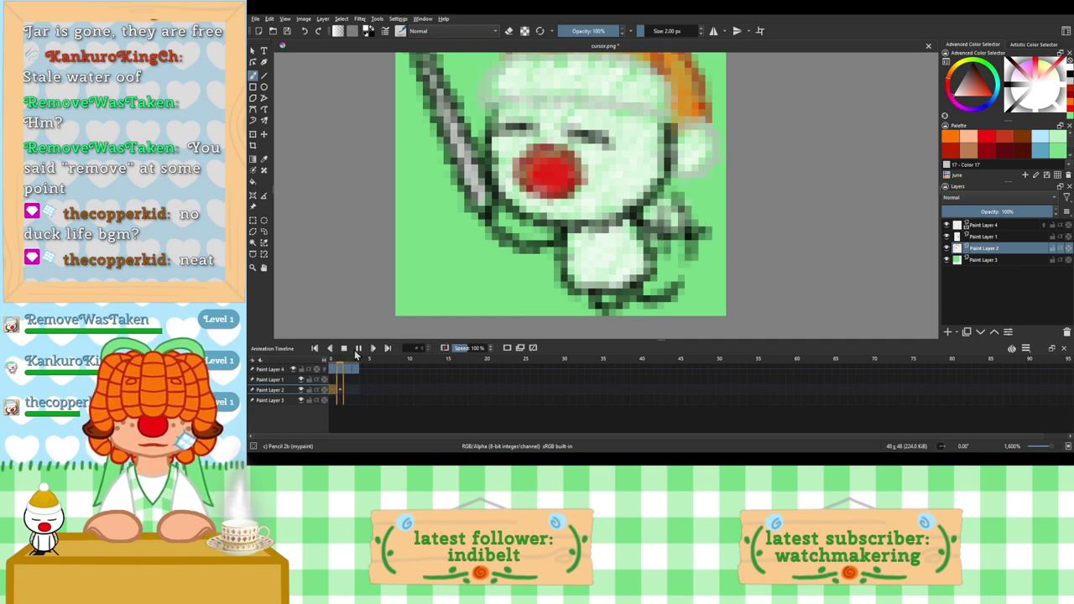
click(358, 349)
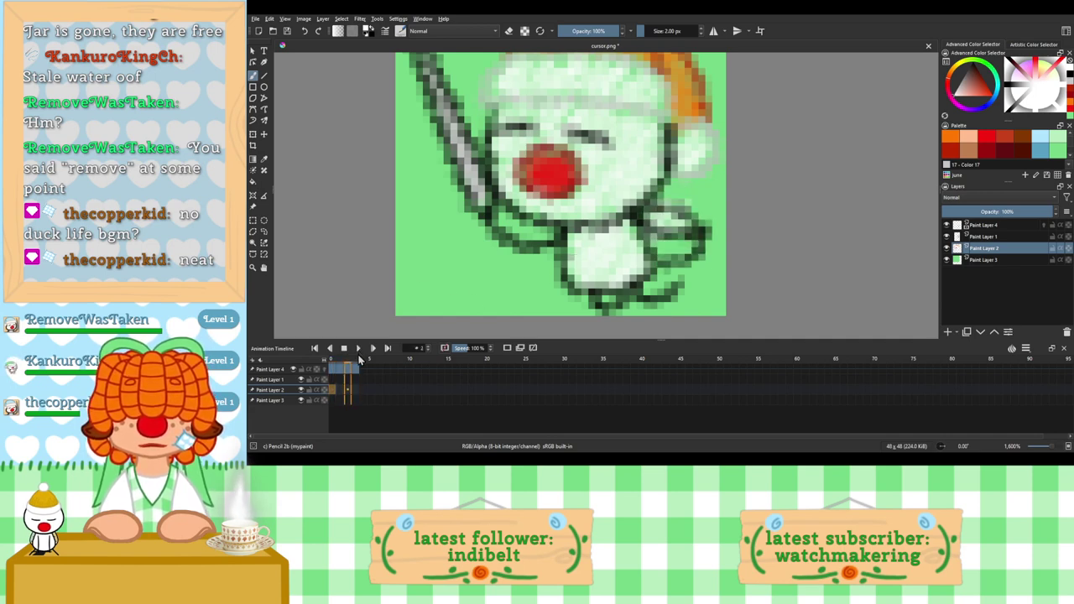
mouse_move(691, 249)
mouse_down()
mouse_move(670, 250)
mouse_move(693, 247)
mouse_move(681, 251)
mouse_up()
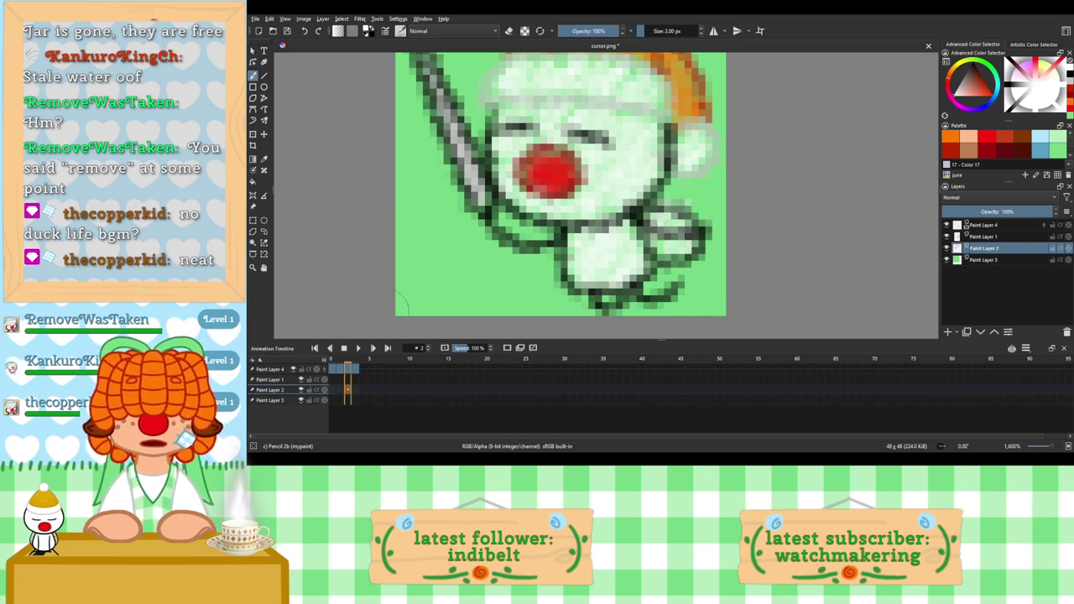
click(357, 349)
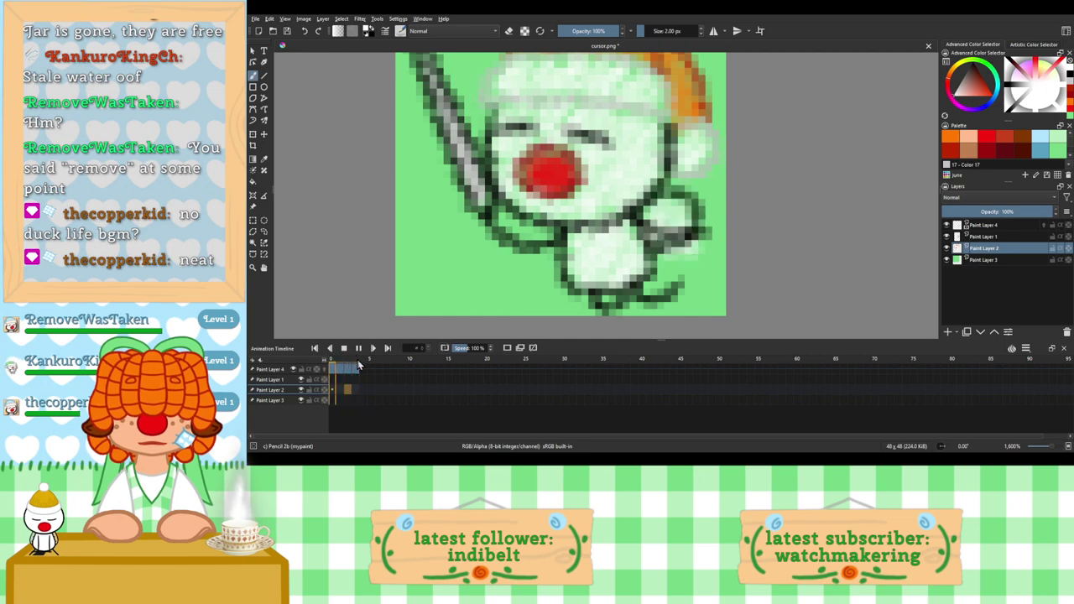
click(360, 350)
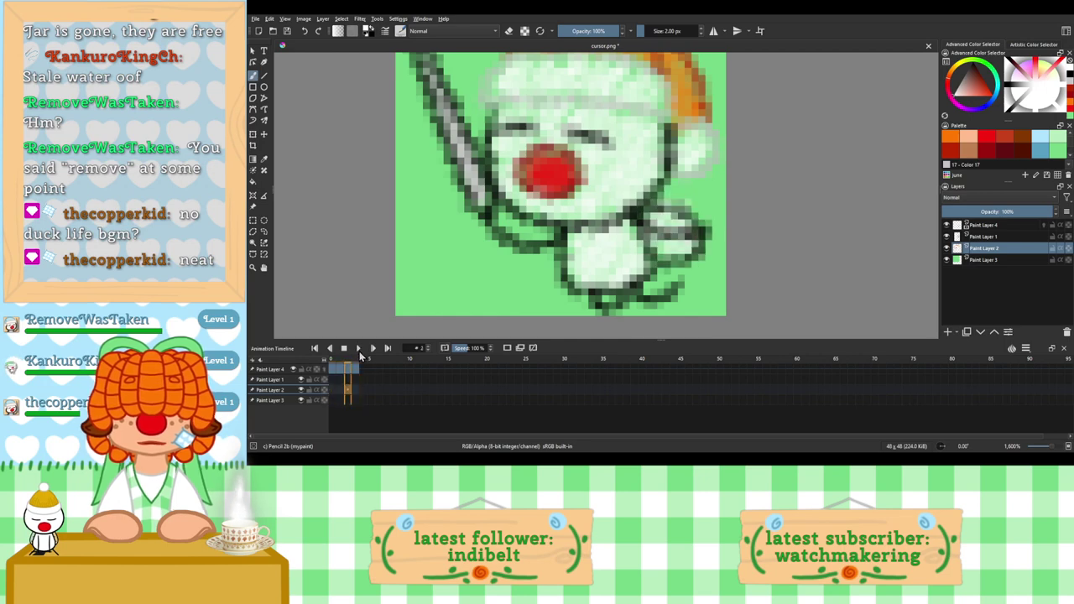
Step: Turn on eraser mode and check the arm's white fill on frames 1 and 0 and in playback
click(508, 30)
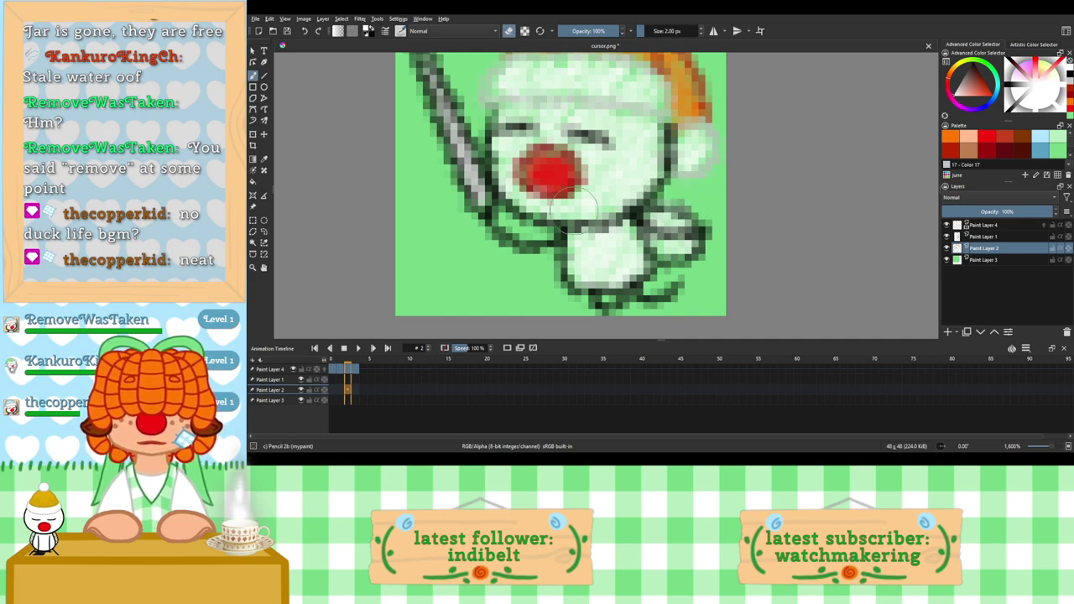
click(338, 375)
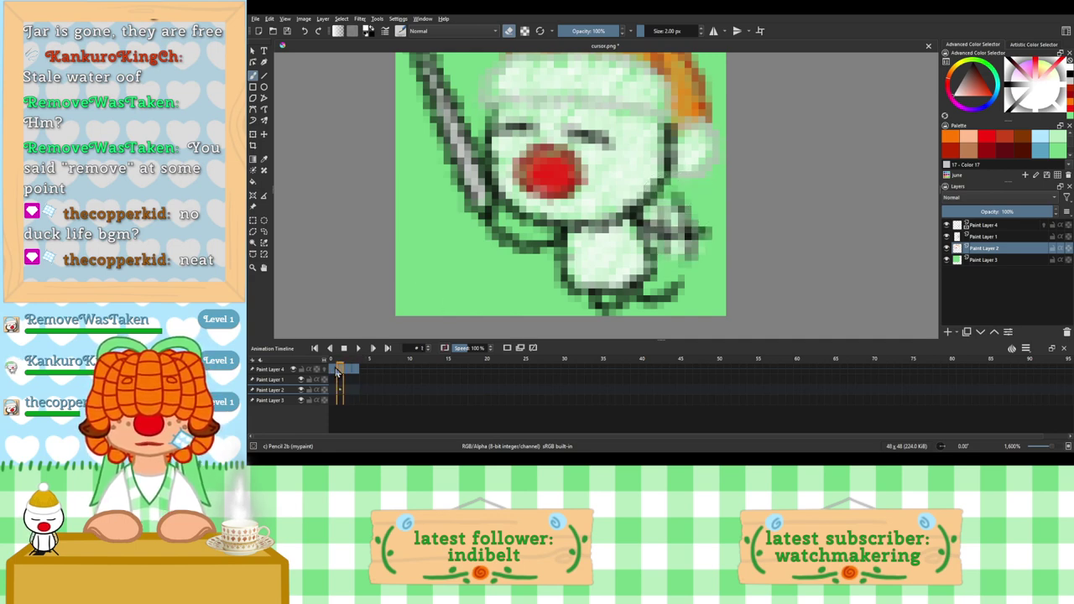
click(333, 373)
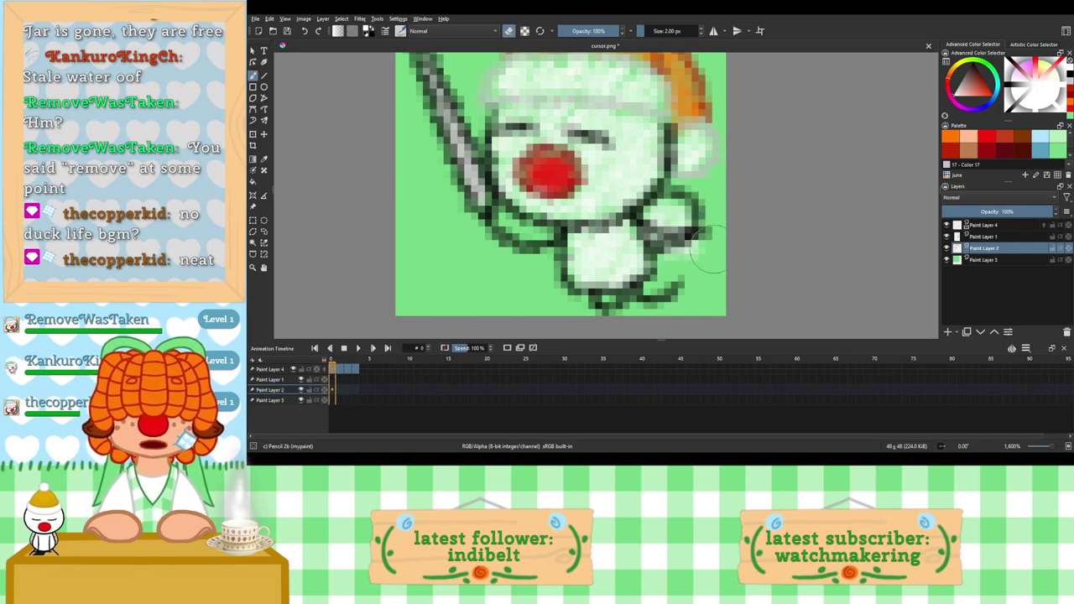
click(359, 348)
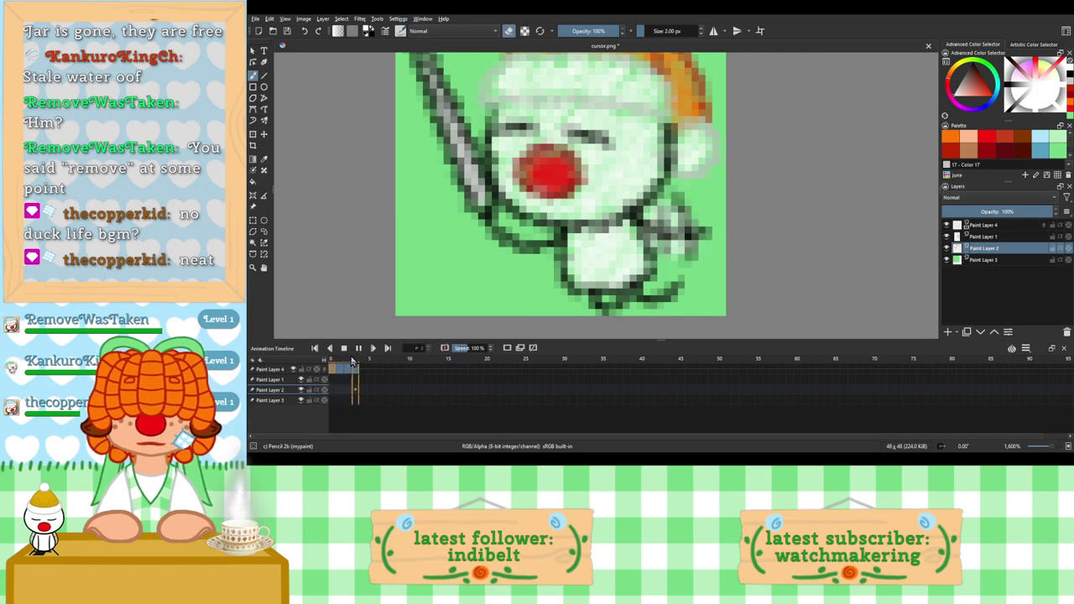
click(341, 350)
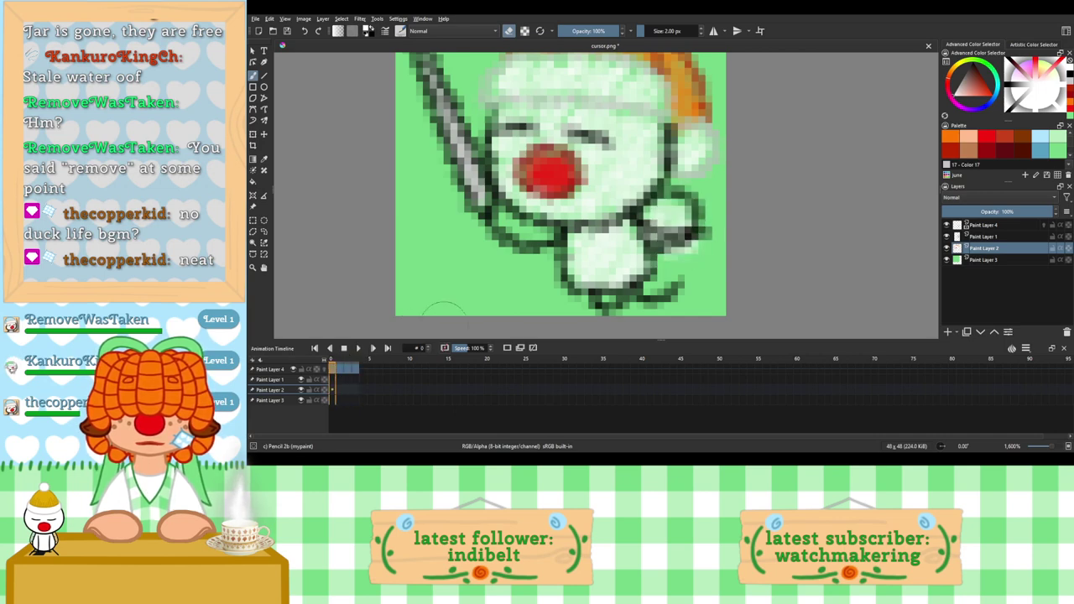
Step: Try erasing the white outside the arm on frame 0, compare with frame 2, and undo the arm's white fill
mouse_move(692, 262)
mouse_down()
mouse_move(687, 240)
mouse_move(687, 252)
mouse_move(699, 240)
mouse_up()
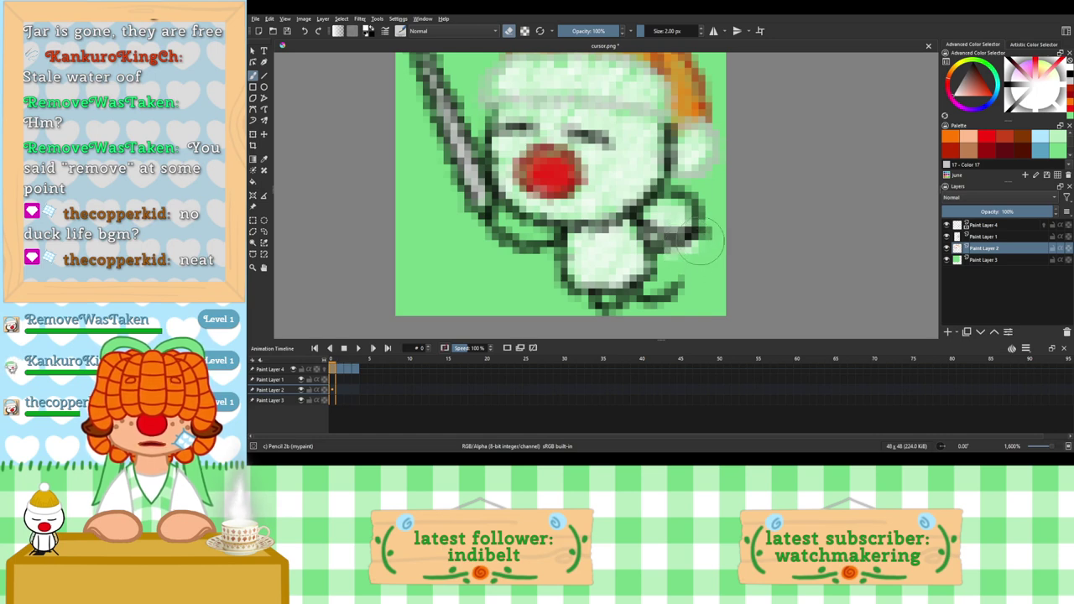
key(Right)
key(Right)
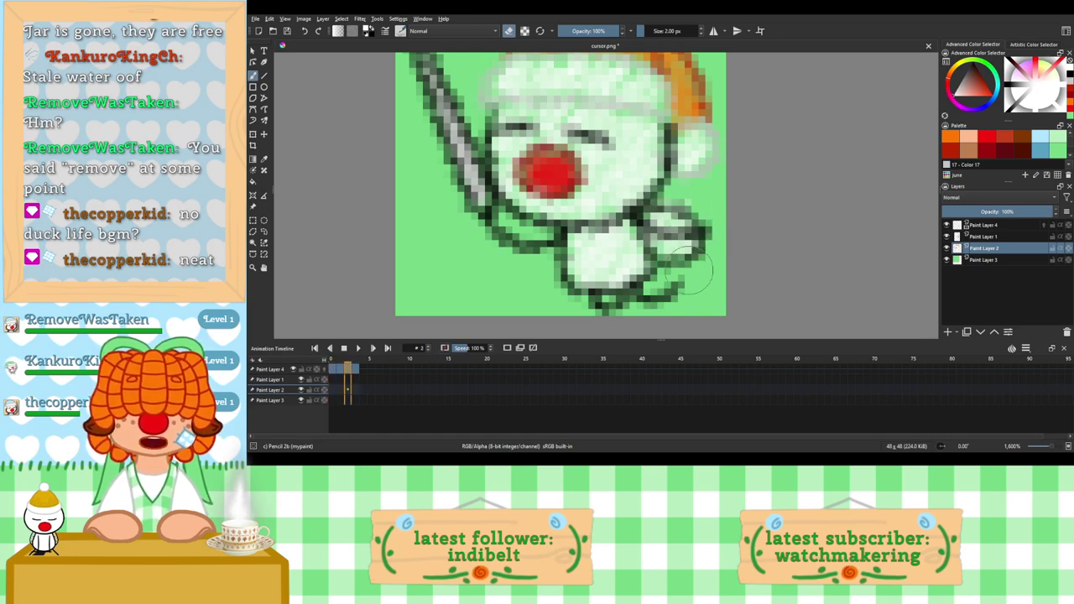
key(comma)
key(comma)
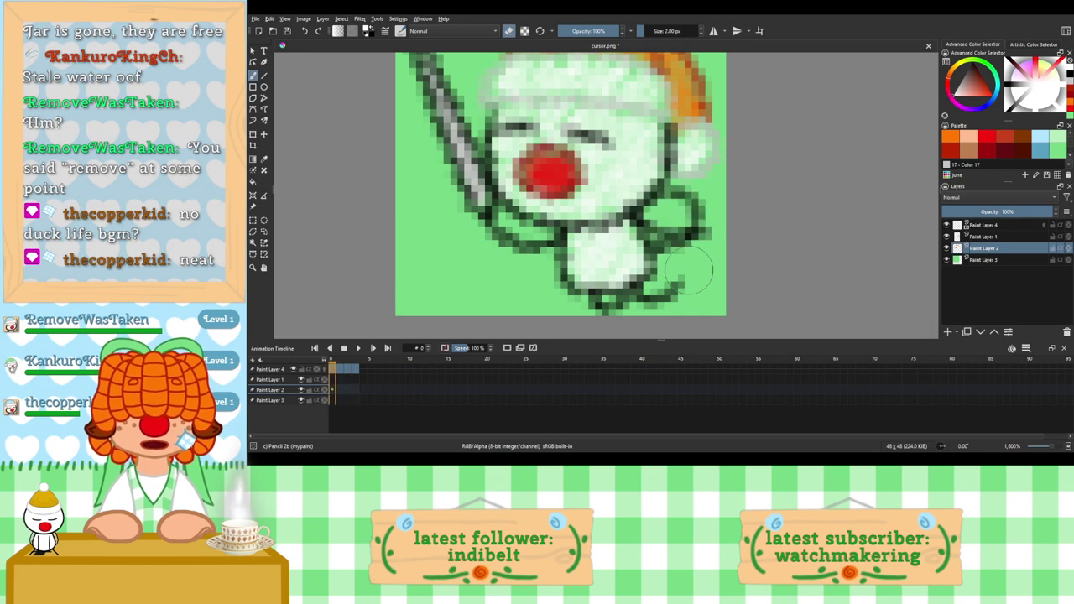
Step: Try removing the frame 0 keyframe of Paint Layer 2, undo it, and compare frames 1 and 0
right_click(332, 390)
click(360, 367)
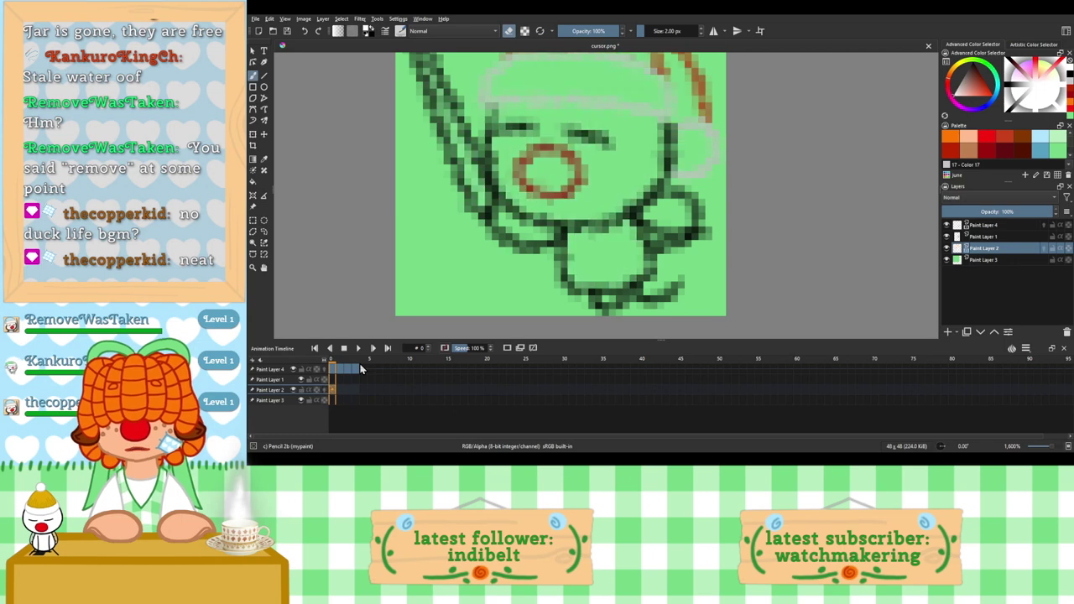
key(ctrl+z)
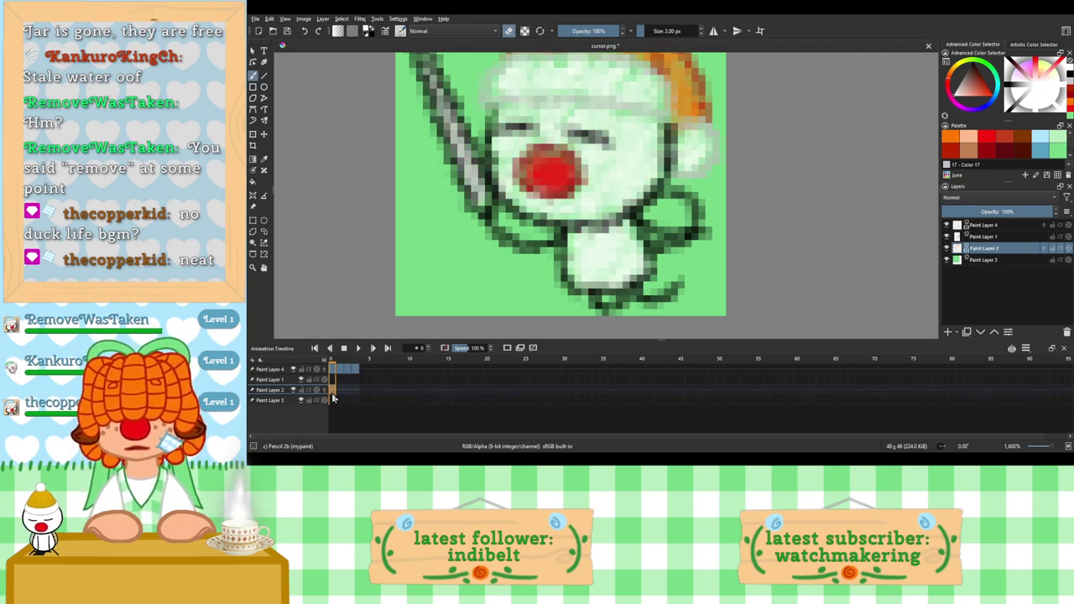
click(339, 394)
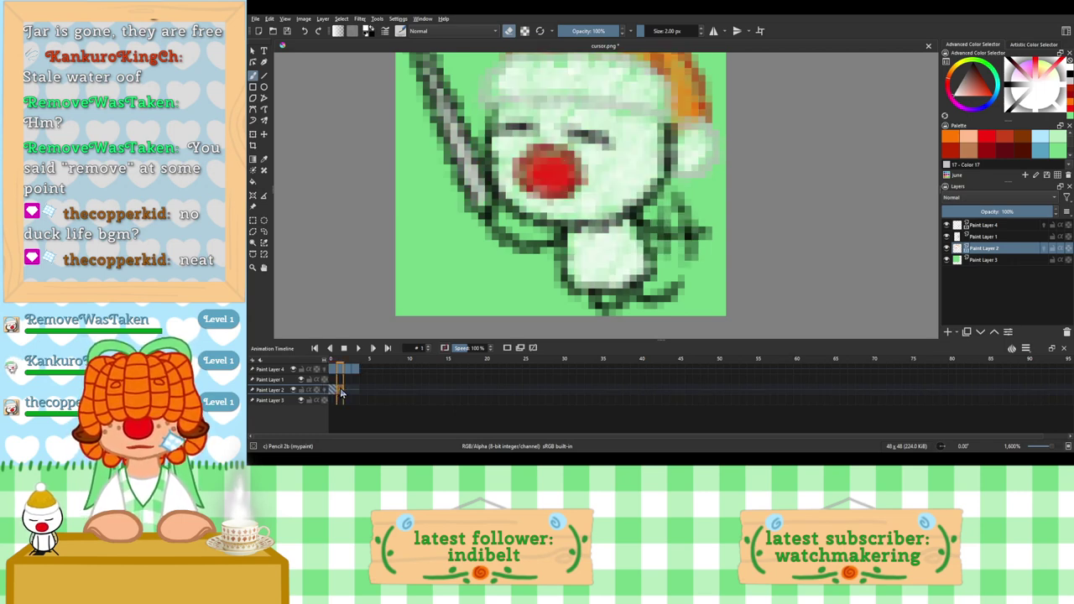
click(333, 394)
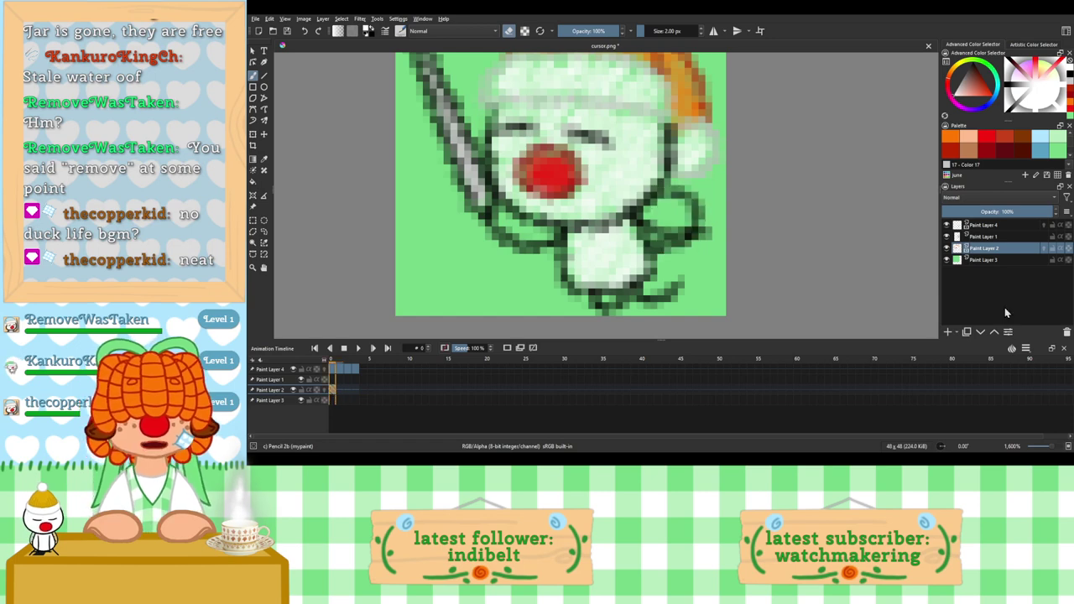
Step: Add a new paint layer above Paint Layer 1
click(976, 237)
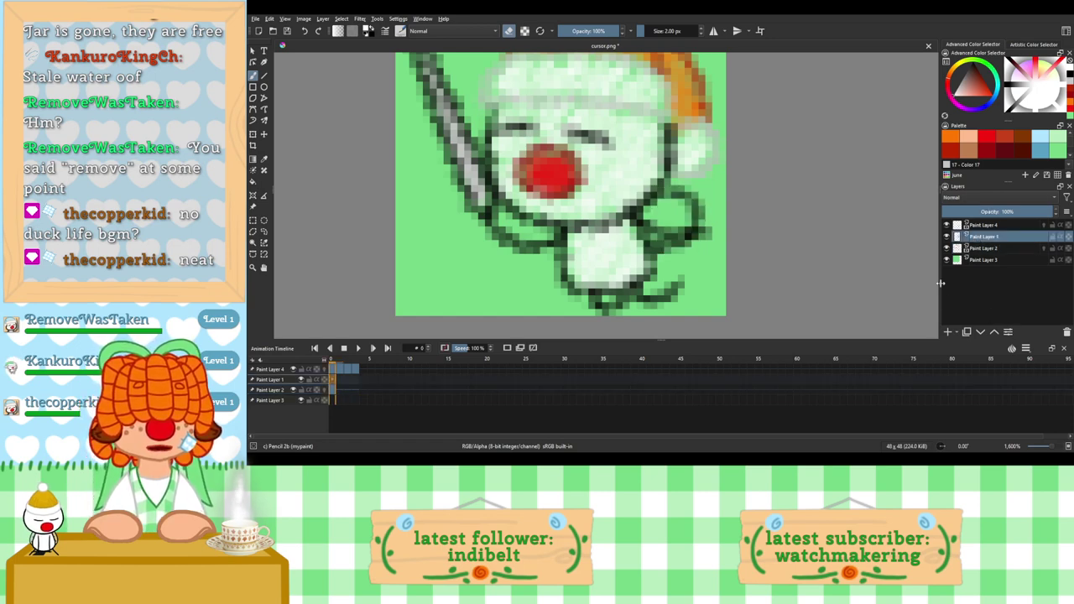
click(947, 333)
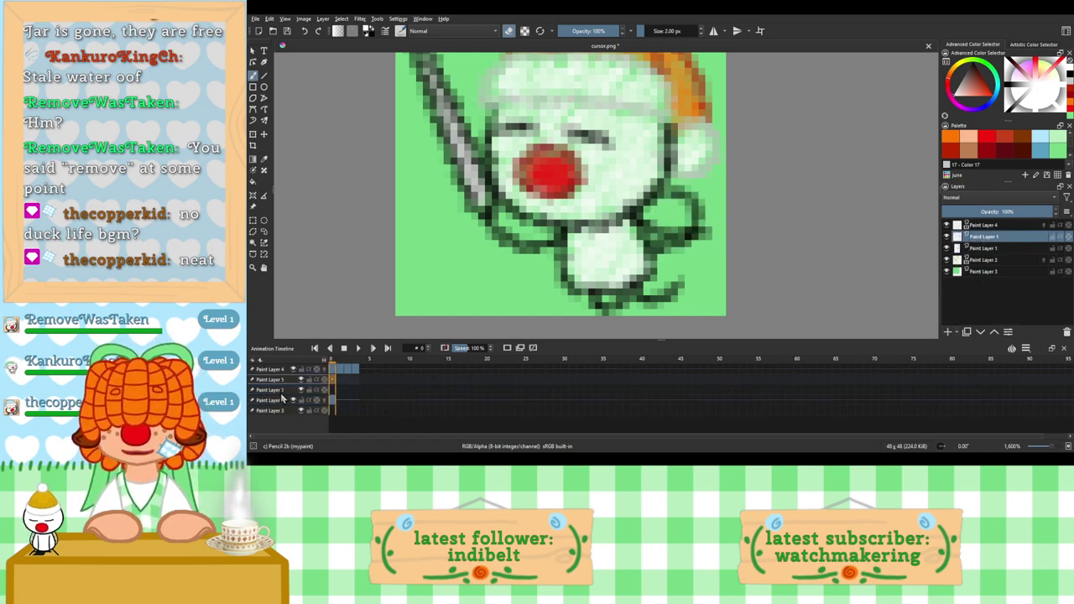
Step: Try deleting frame 0 of Paint Layer 2, undo the deletion, and play the animation to check it
click(332, 400)
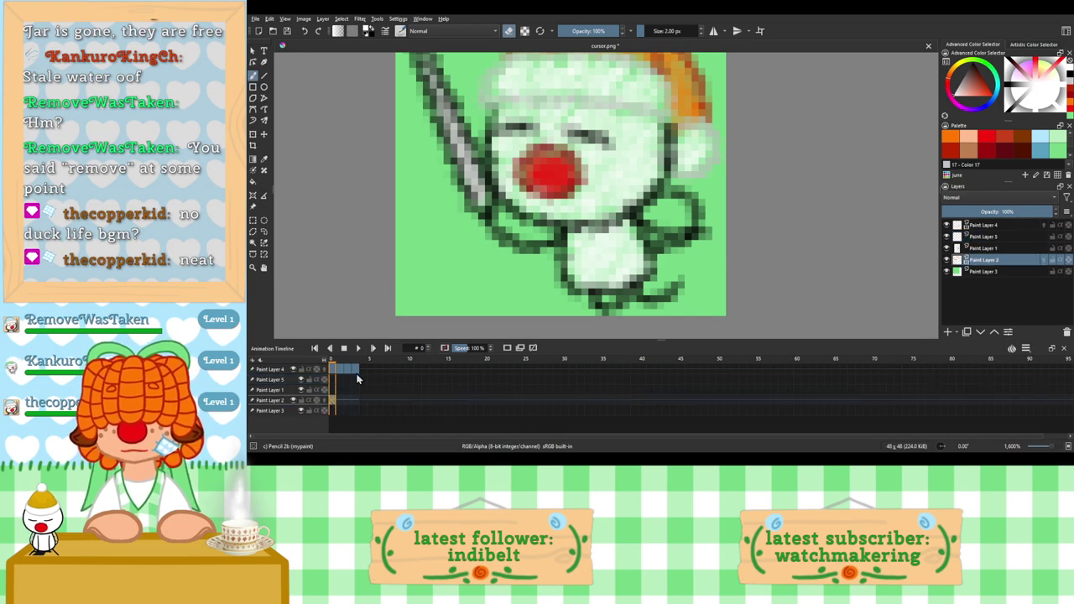
key(Delete)
key(ctrl+z)
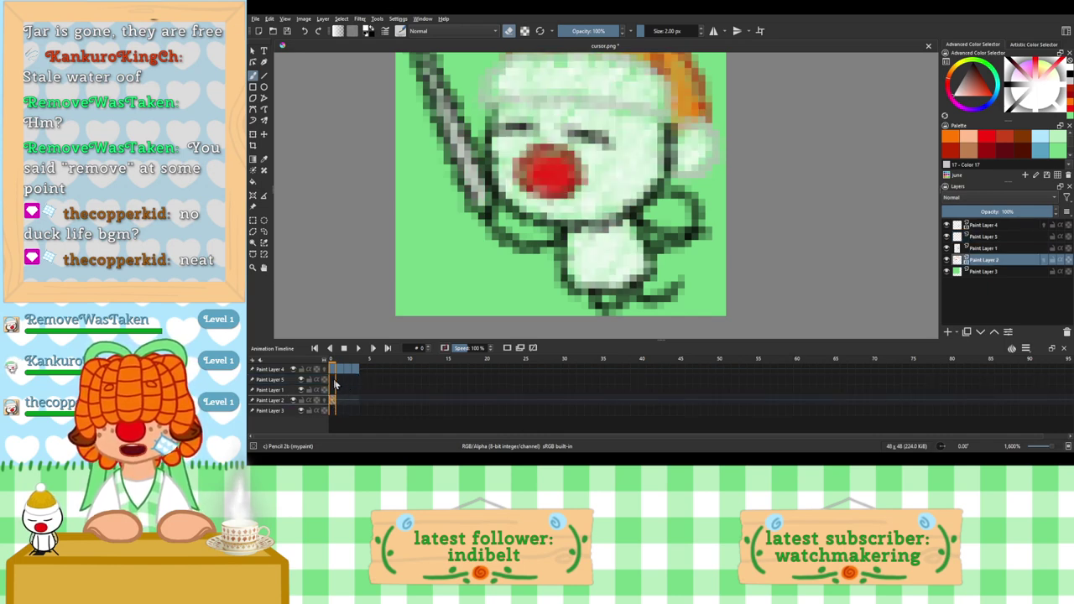
click(360, 348)
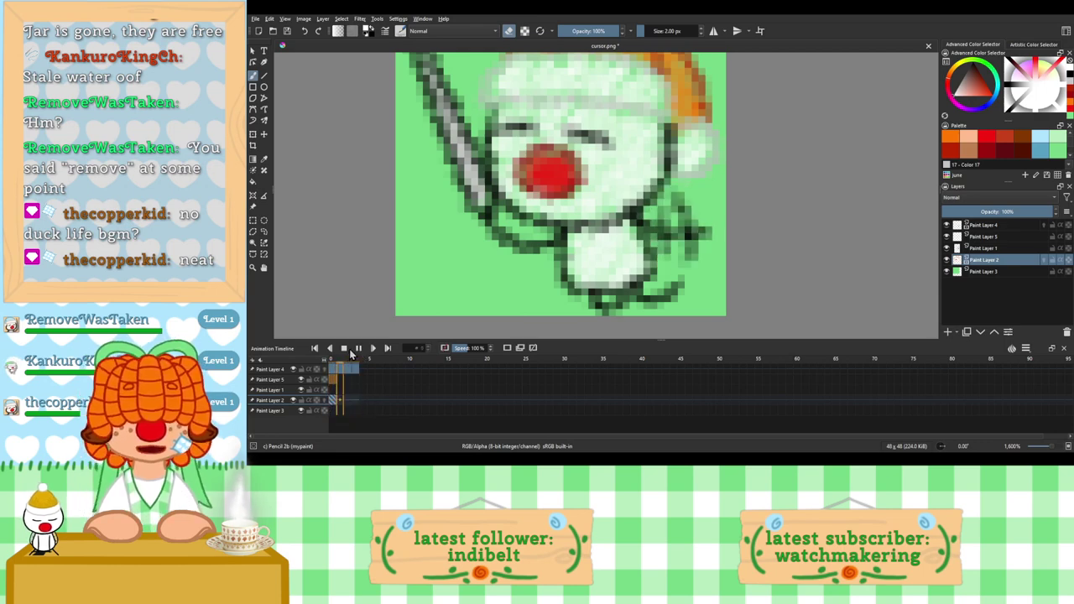
click(344, 348)
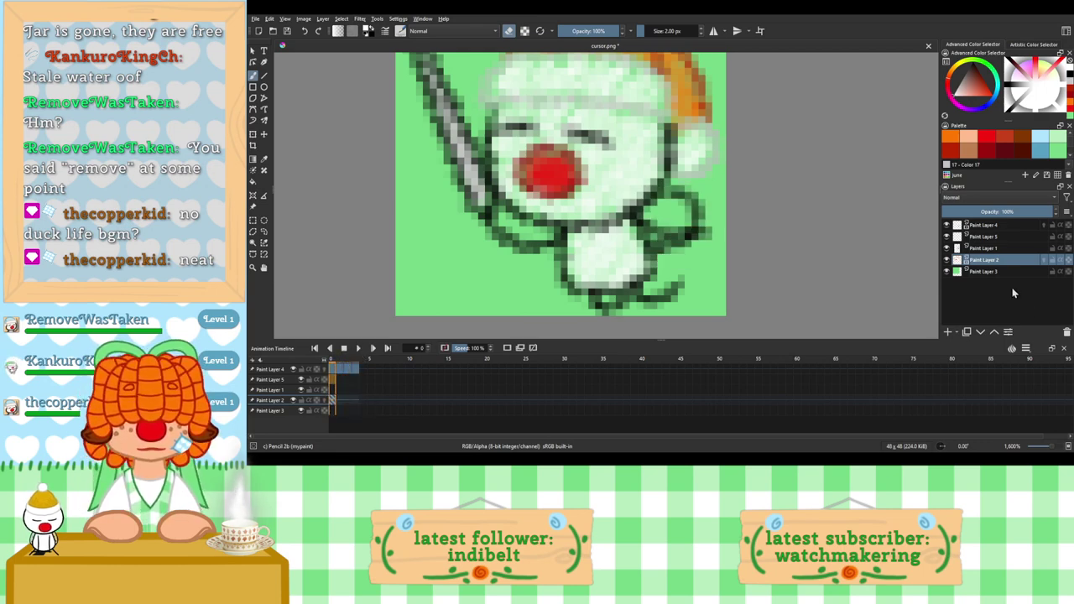
Step: Add blank keyframes on frames 1 and 2 of Paint Layer 5 and return to frame 0
click(954, 238)
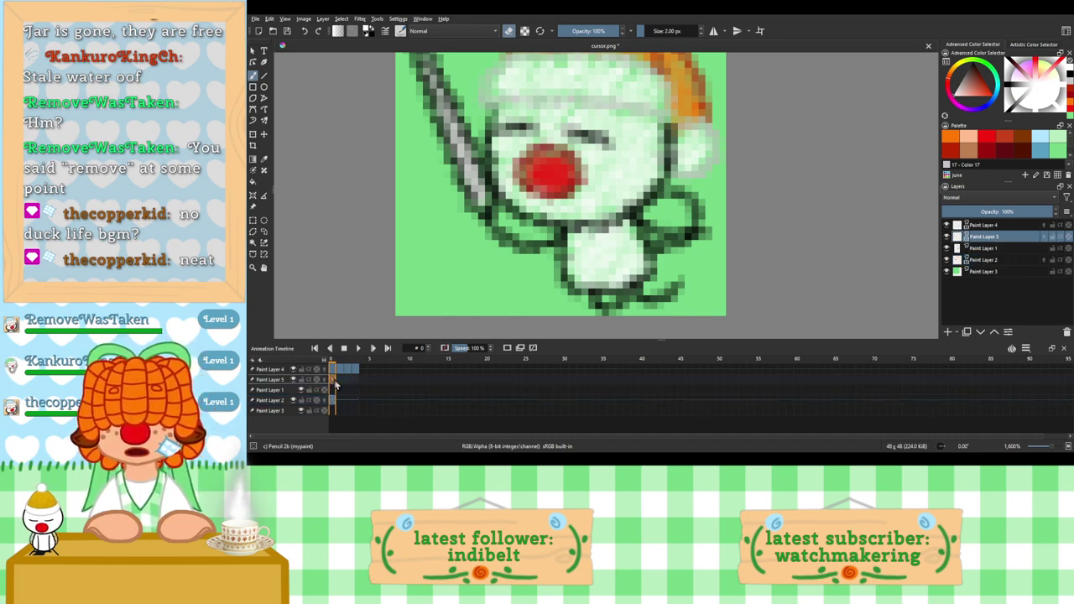
click(346, 379)
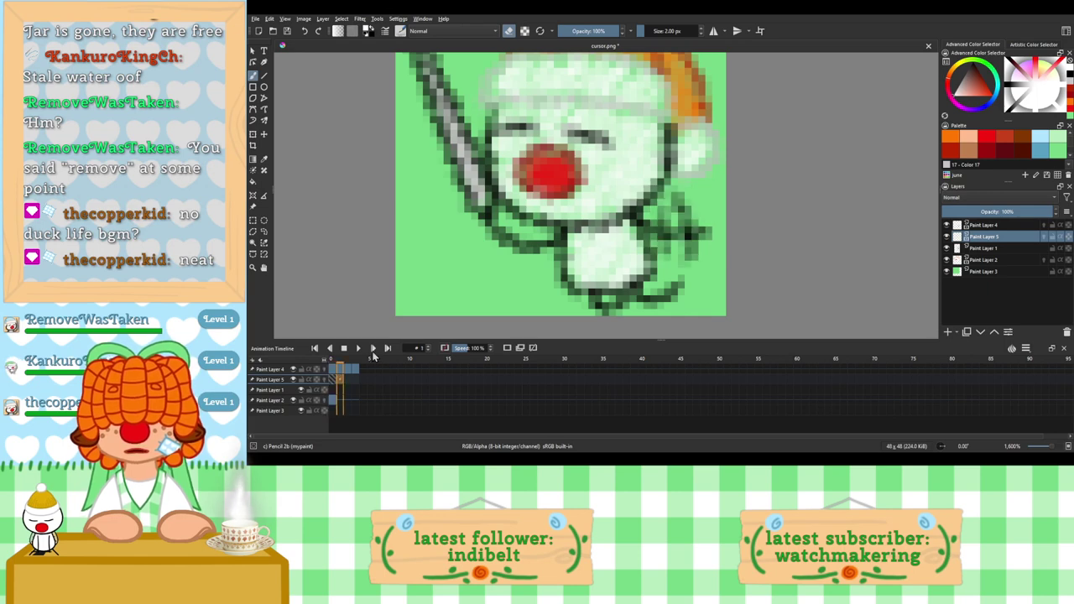
click(347, 379)
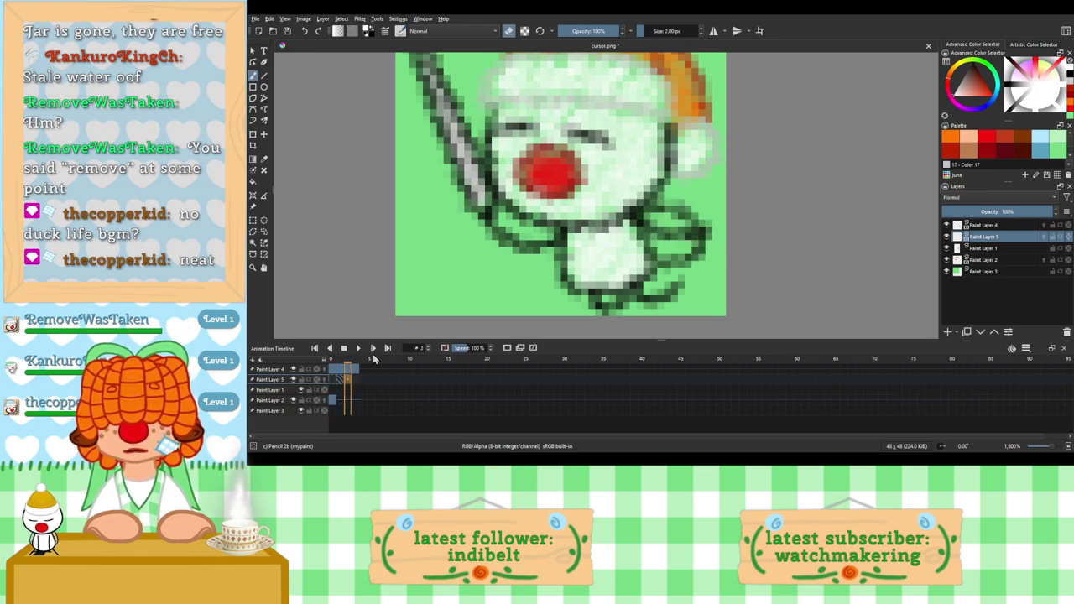
click(333, 382)
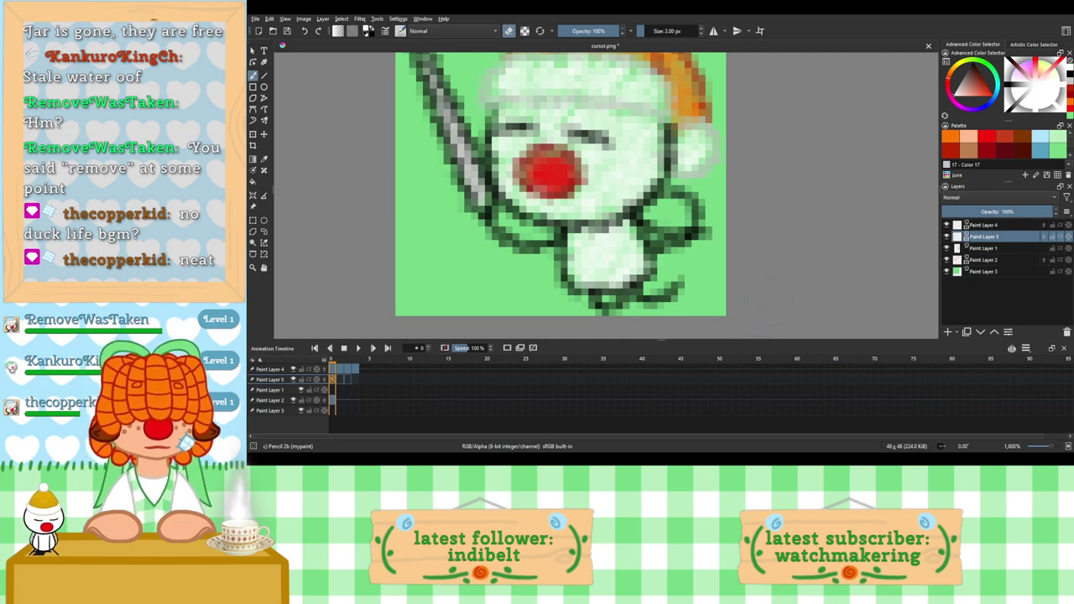
Step: Turn off eraser mode, move Paint Layer 5 below Paint Layer 1, and paint the arm's interior white on frame 0
click(510, 32)
drag(644, 216, 683, 213)
key(ctrl+z)
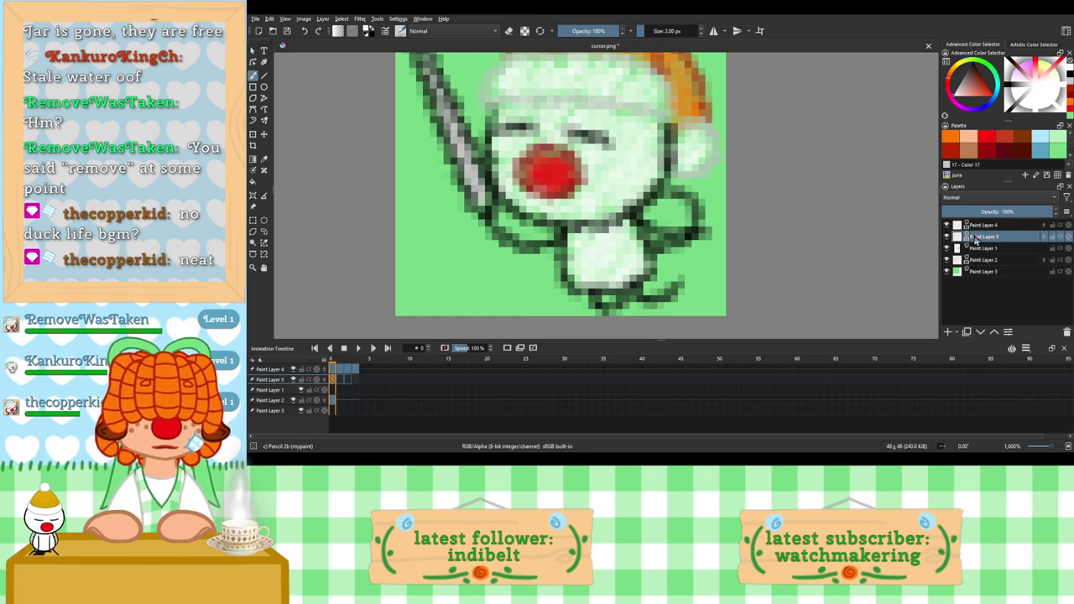
drag(979, 242, 979, 253)
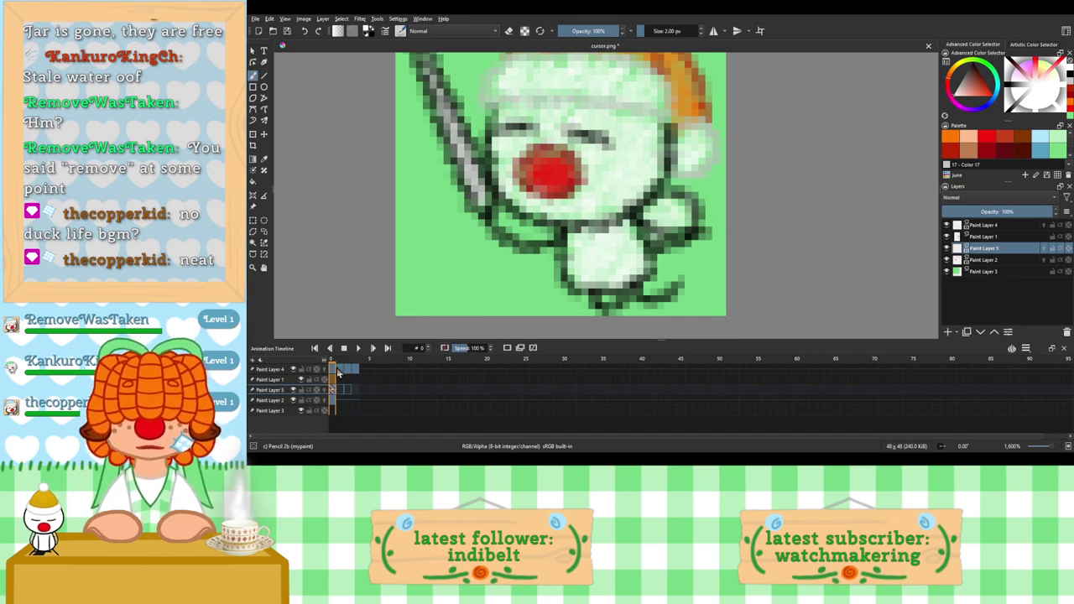
Step: Paint the arm's interior white on frames 1 and 2 of Paint Layer 5 and compare the frames
click(340, 390)
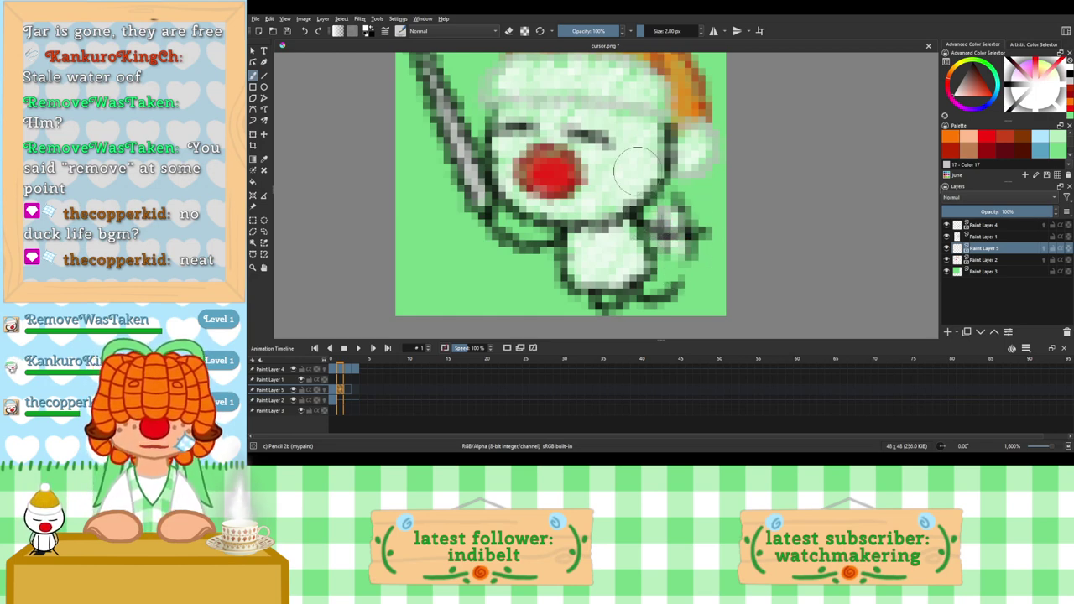
click(346, 390)
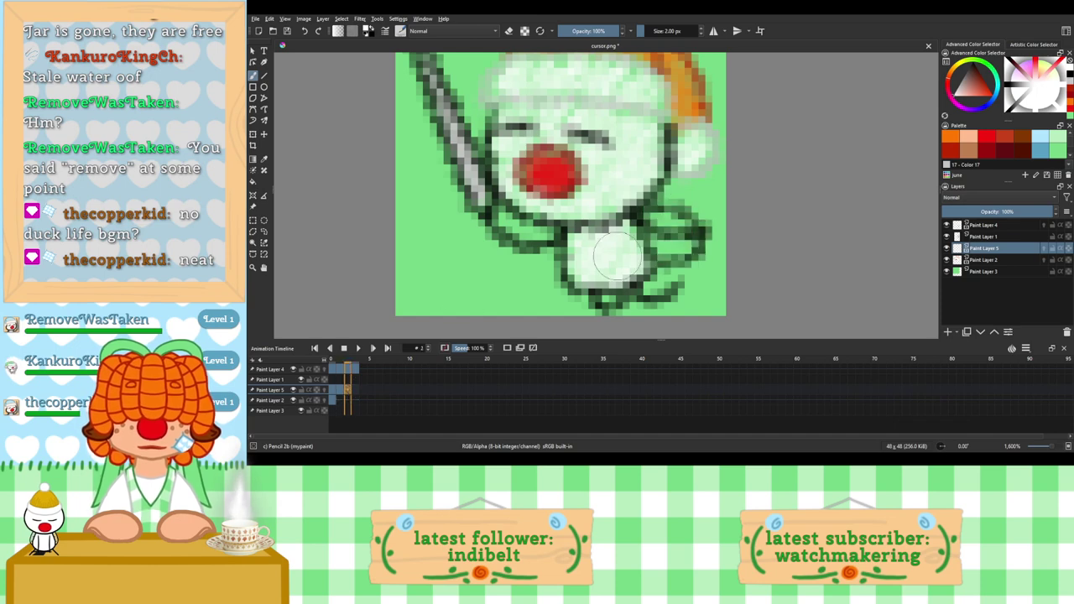
mouse_move(667, 258)
mouse_down()
mouse_move(689, 224)
mouse_move(661, 247)
mouse_move(634, 201)
mouse_move(674, 235)
mouse_up()
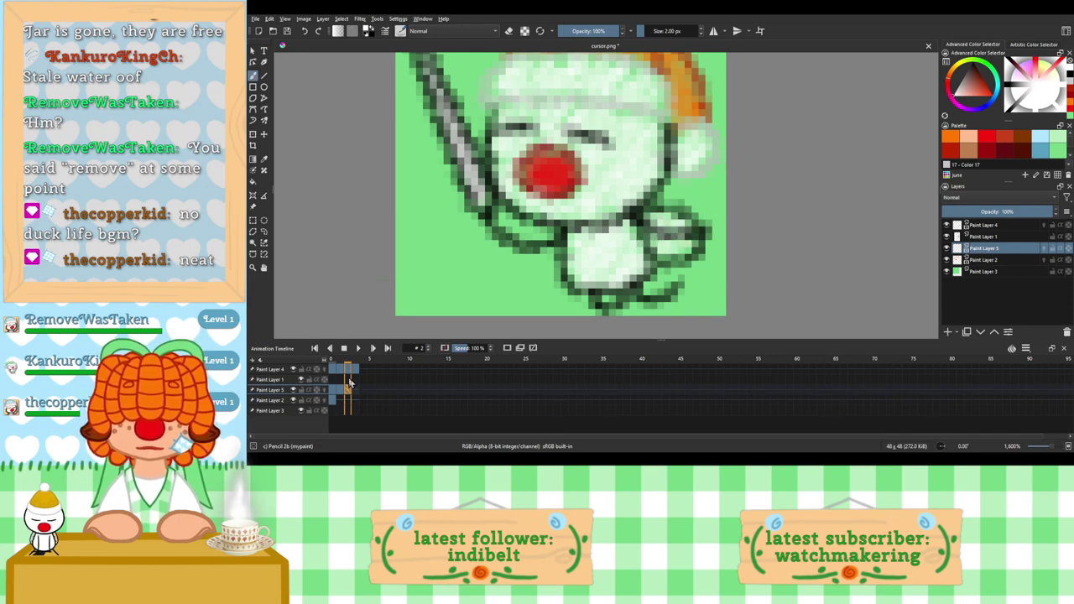
click(339, 390)
click(332, 390)
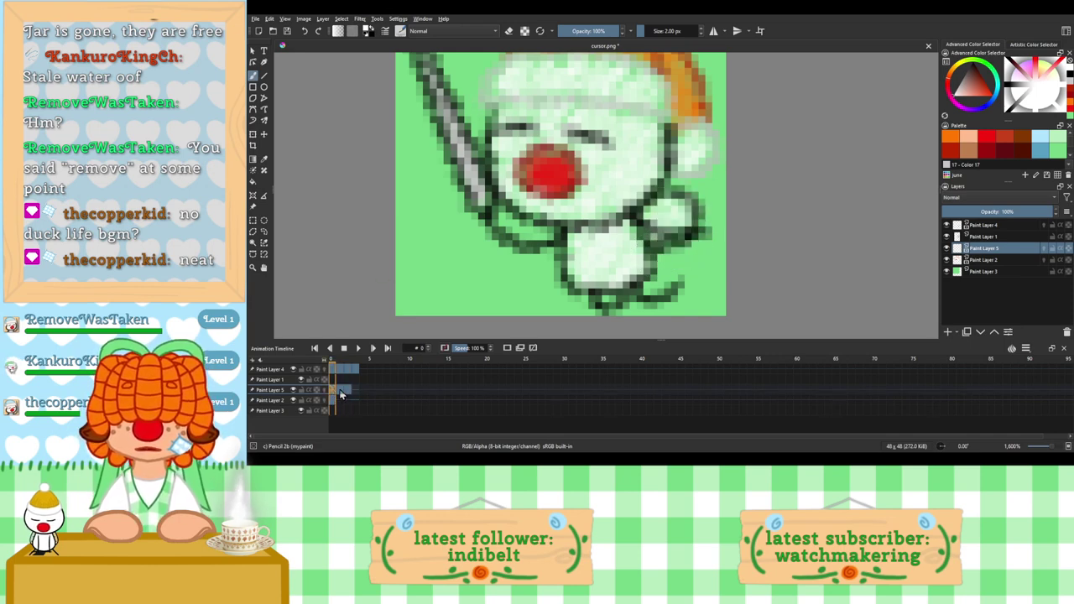
click(339, 391)
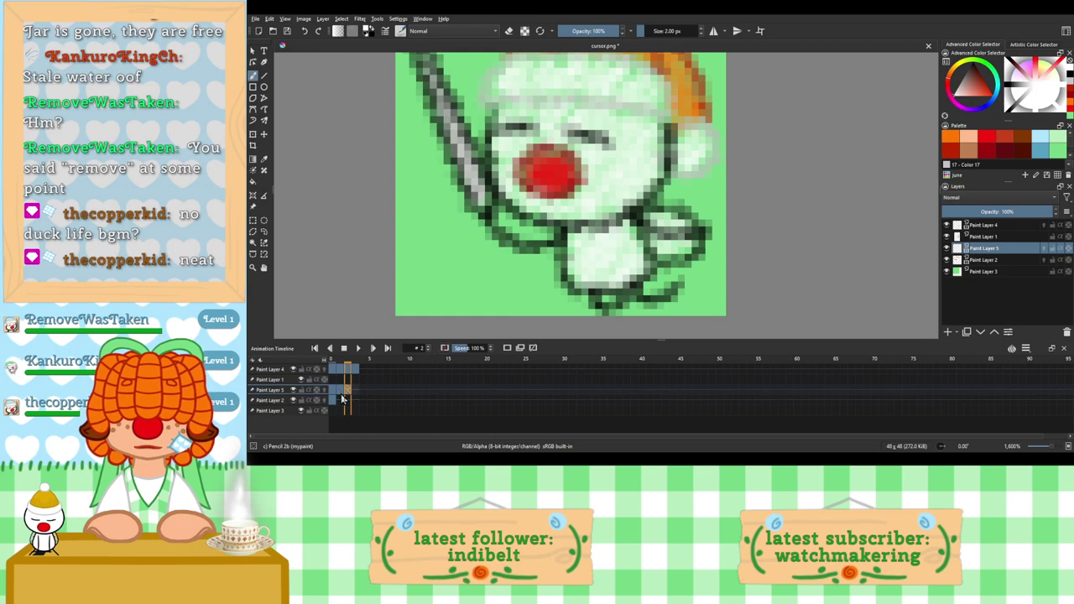
click(342, 395)
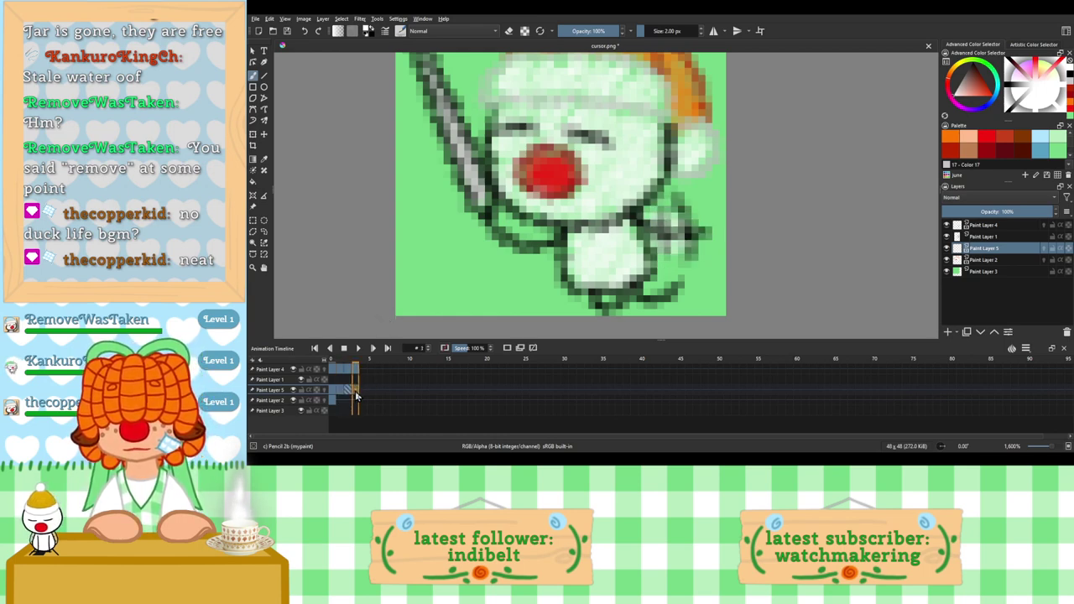
Step: Try duplicating Paint Layer 5 at frame 3 and undo the duplication
click(355, 389)
click(340, 390)
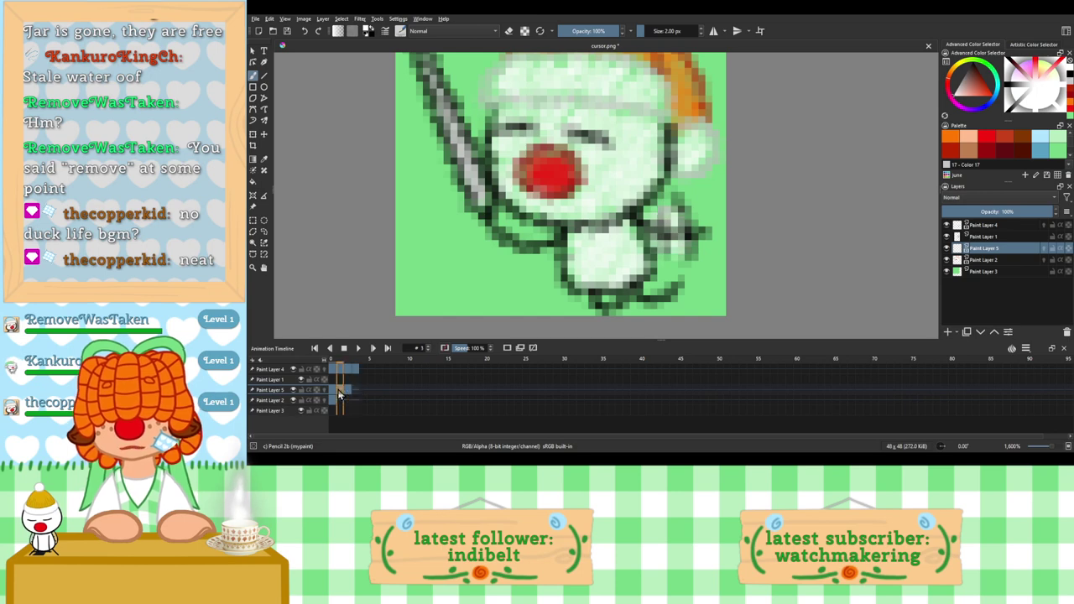
click(357, 390)
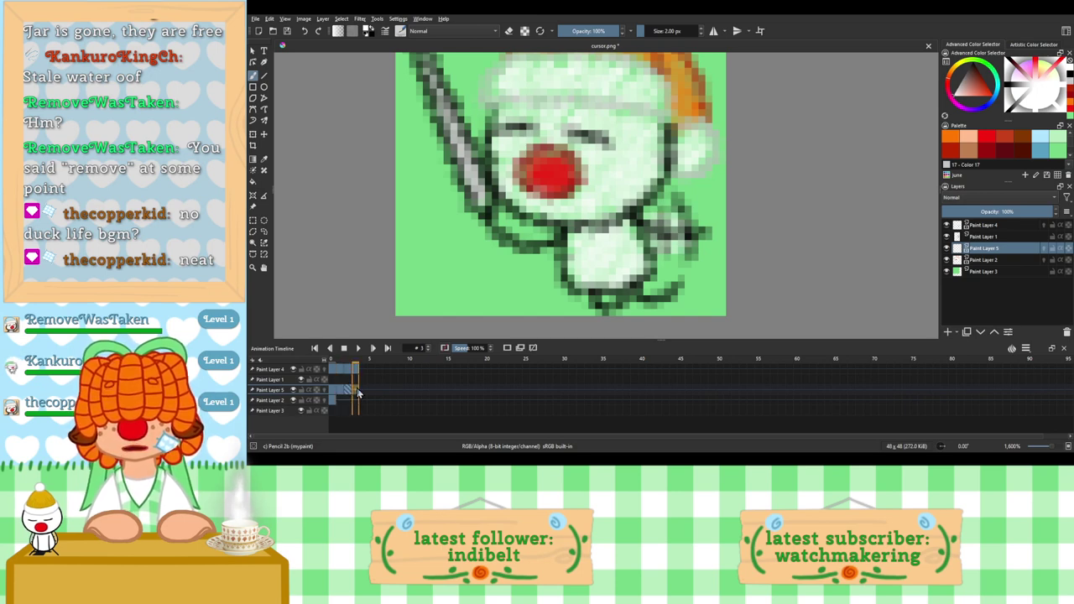
key(ctrl+j)
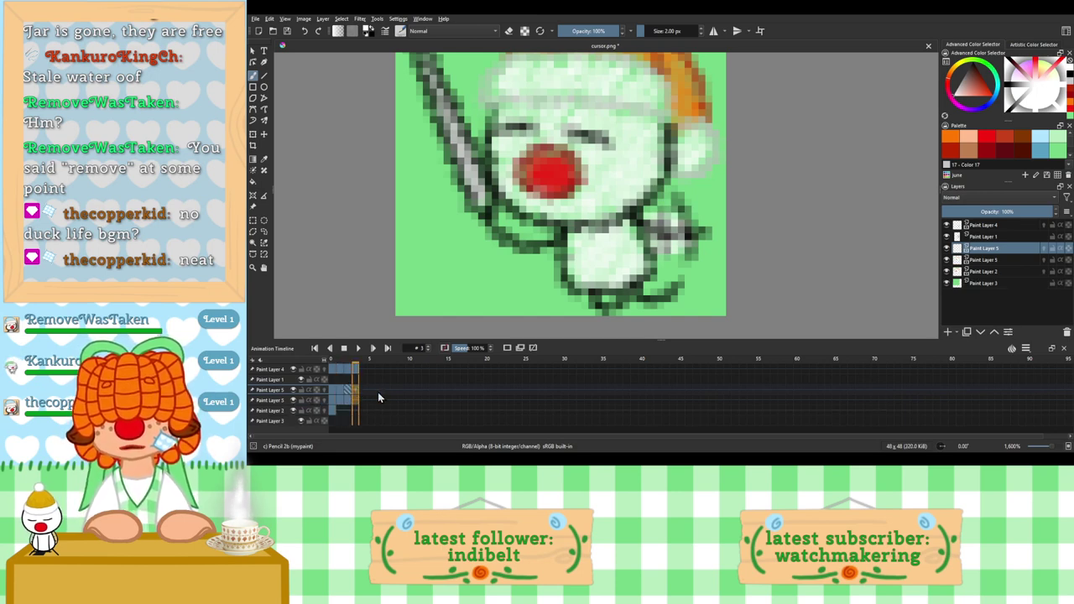
key(ctrl+z)
Step: Copy the arm's white fill from frame 1 to frame 3 of Paint Layer 5
click(343, 390)
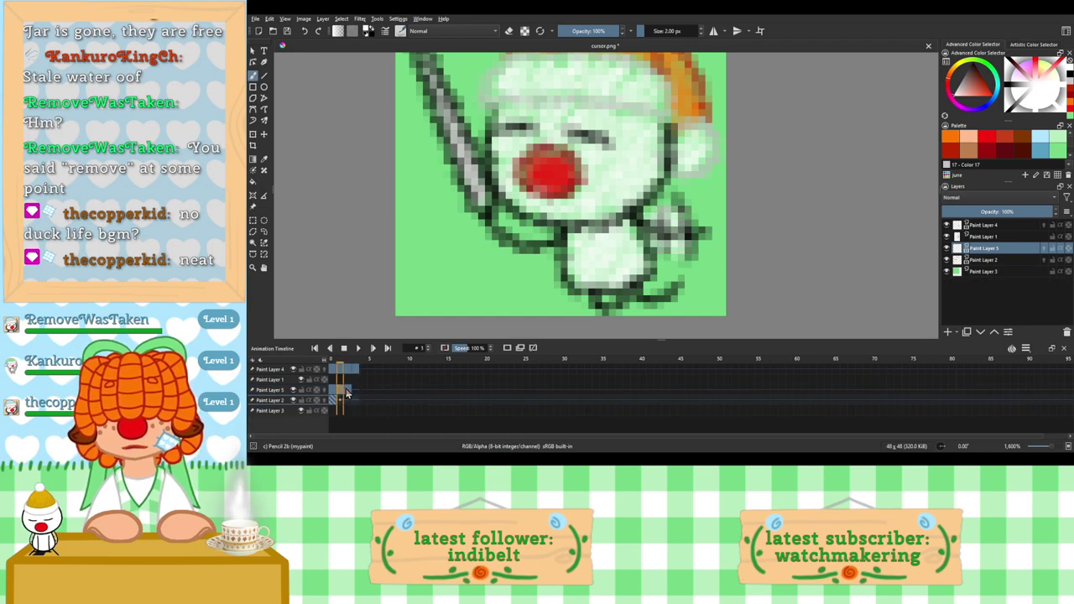
click(351, 391)
click(356, 393)
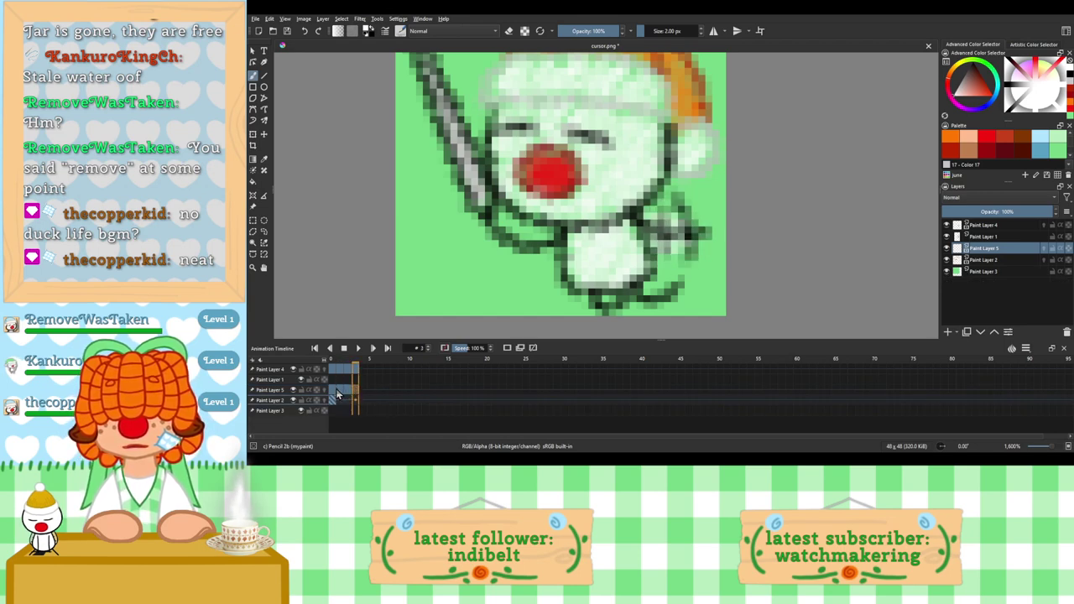
click(339, 389)
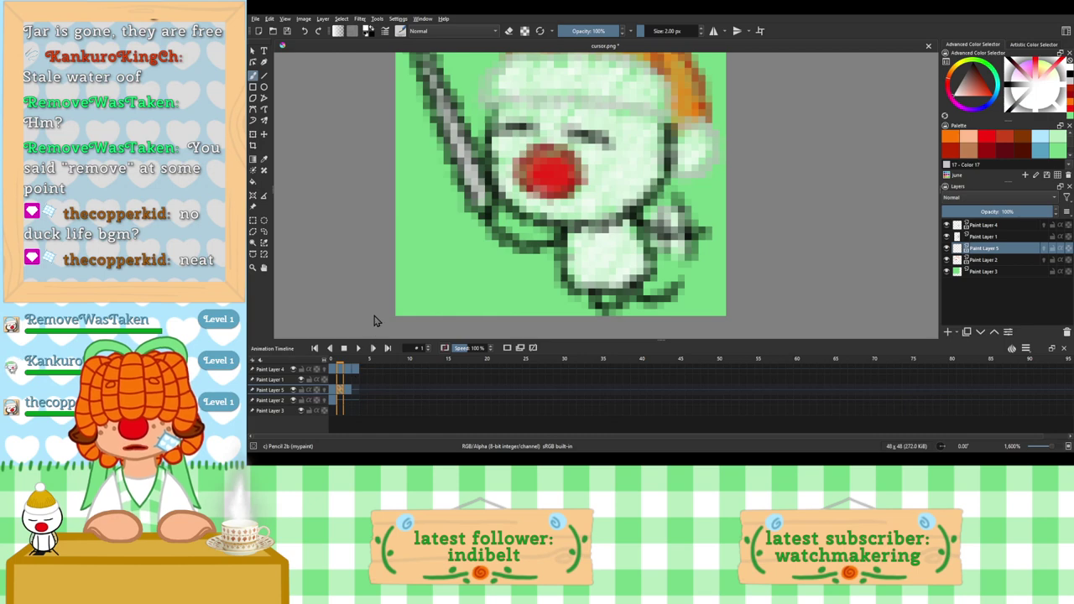
click(356, 391)
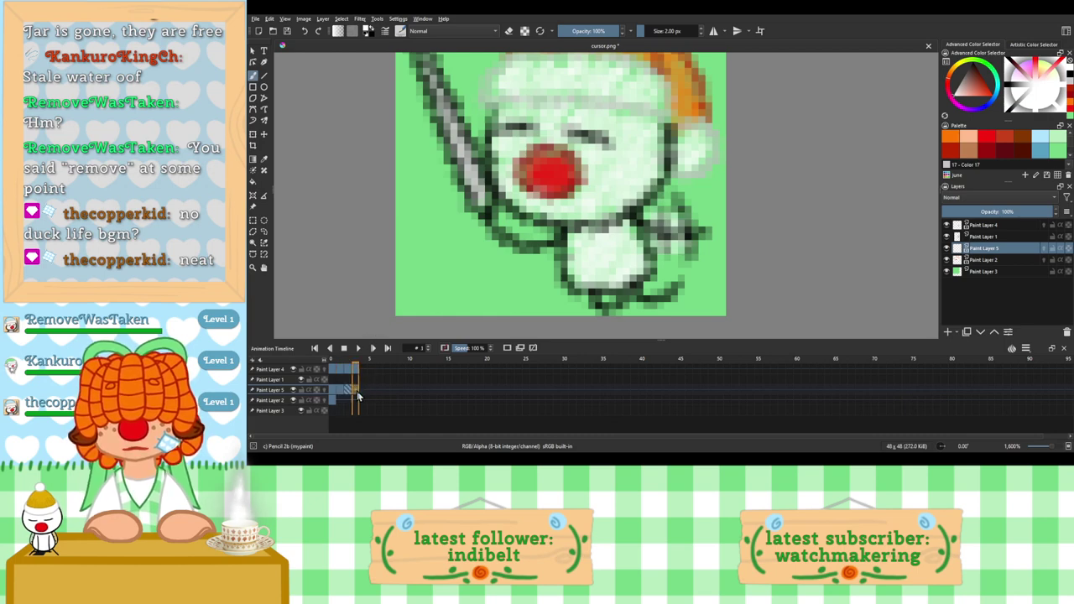
Step: Play the animation and examine the arm's movement and white fill at different zoom levels
click(359, 348)
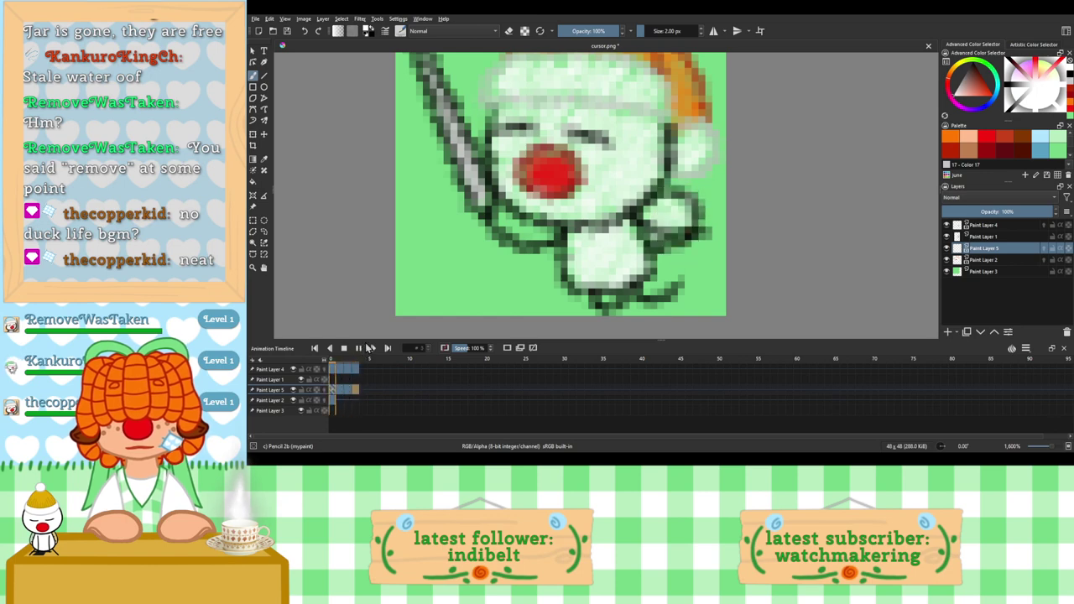
scroll(404, 161, down, 4)
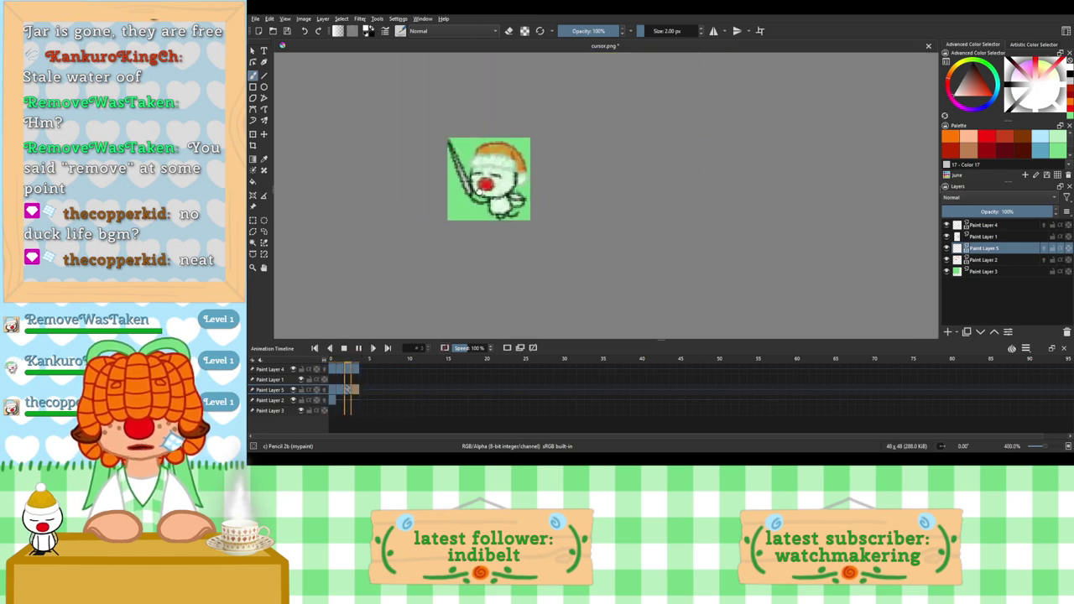
scroll(479, 191, up, 3)
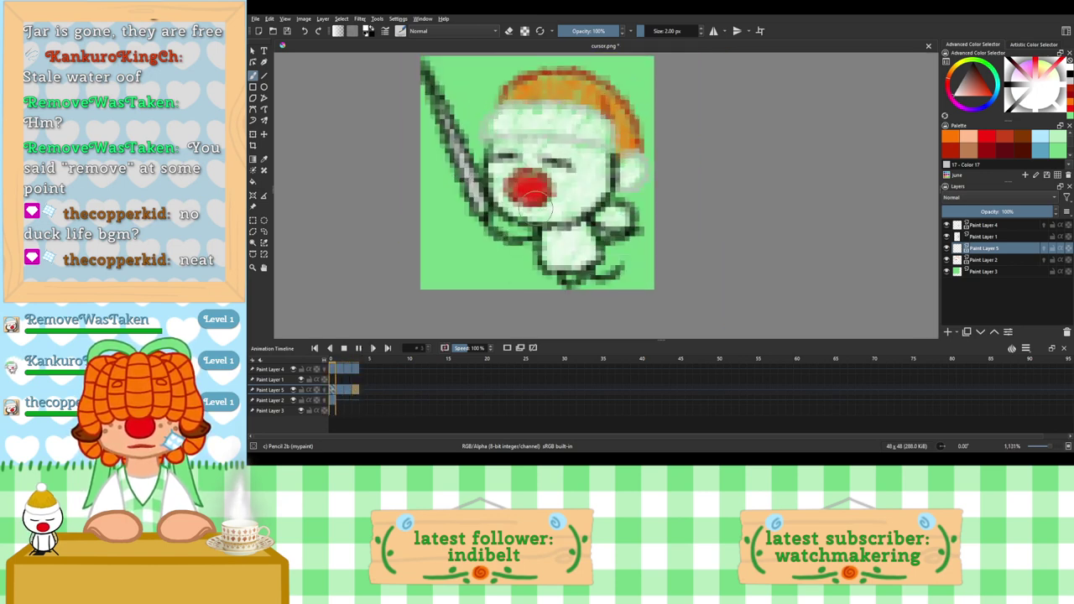
drag(535, 208, 518, 208)
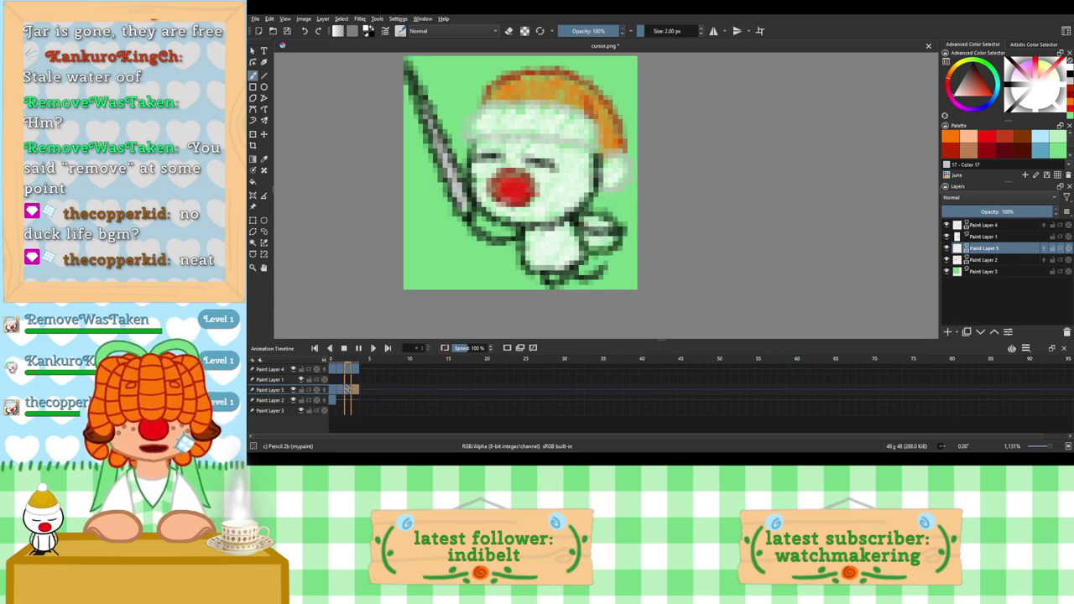
scroll(629, 209, down, 4)
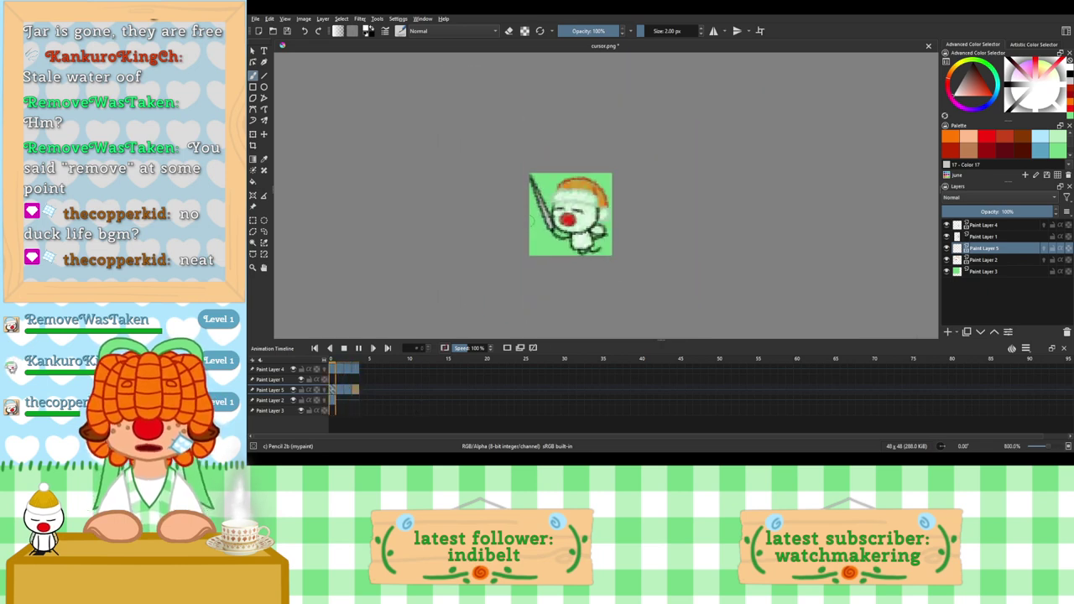
key(space)
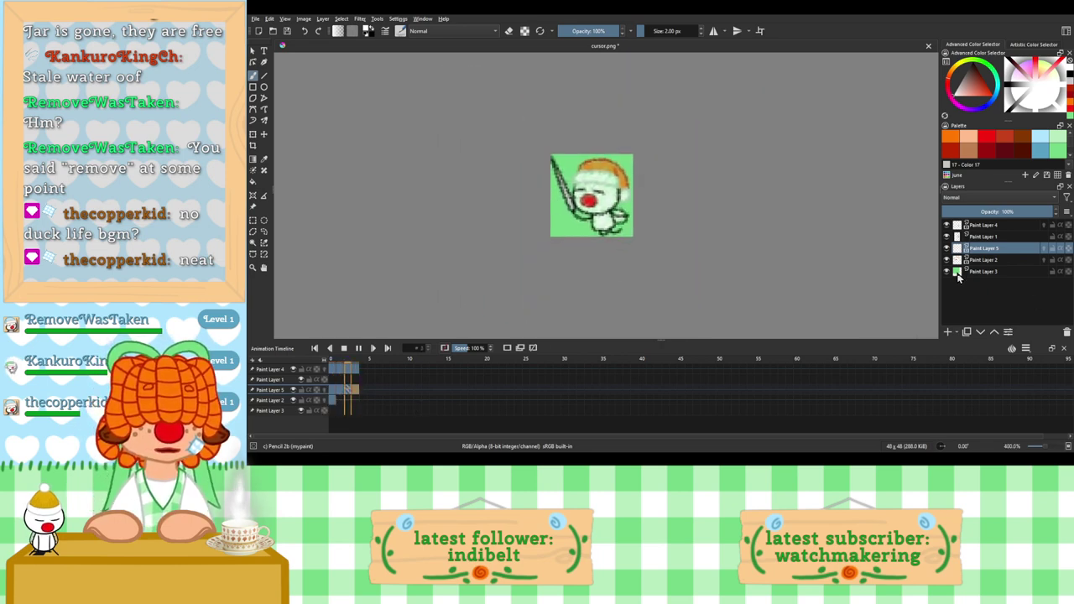
Step: Delete the green background layer, Paint Layer 3, and save the animation as cursor.kra
click(958, 273)
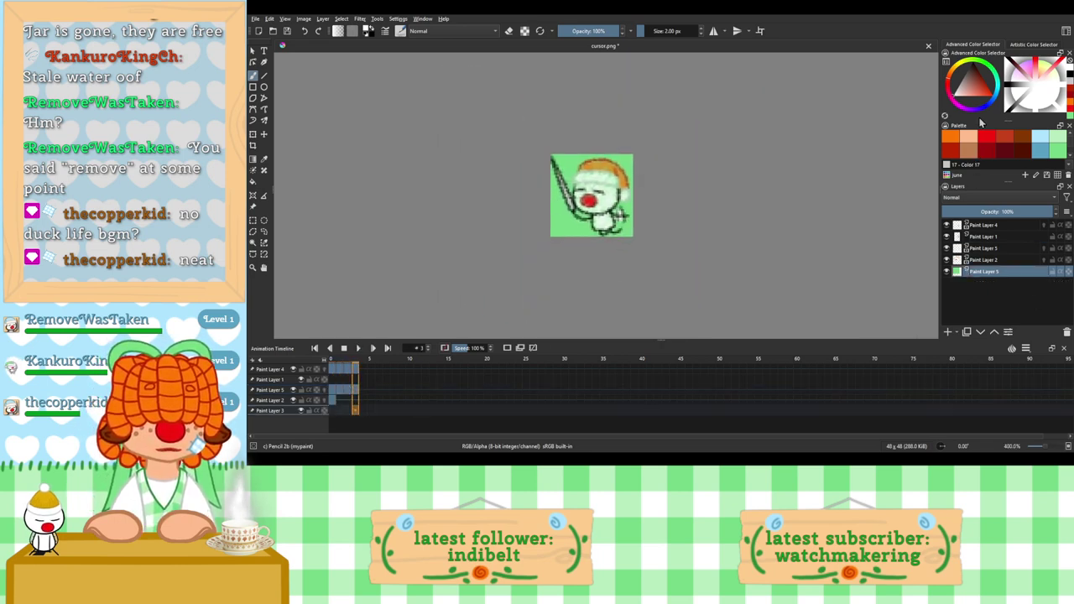
key(shift+Delete)
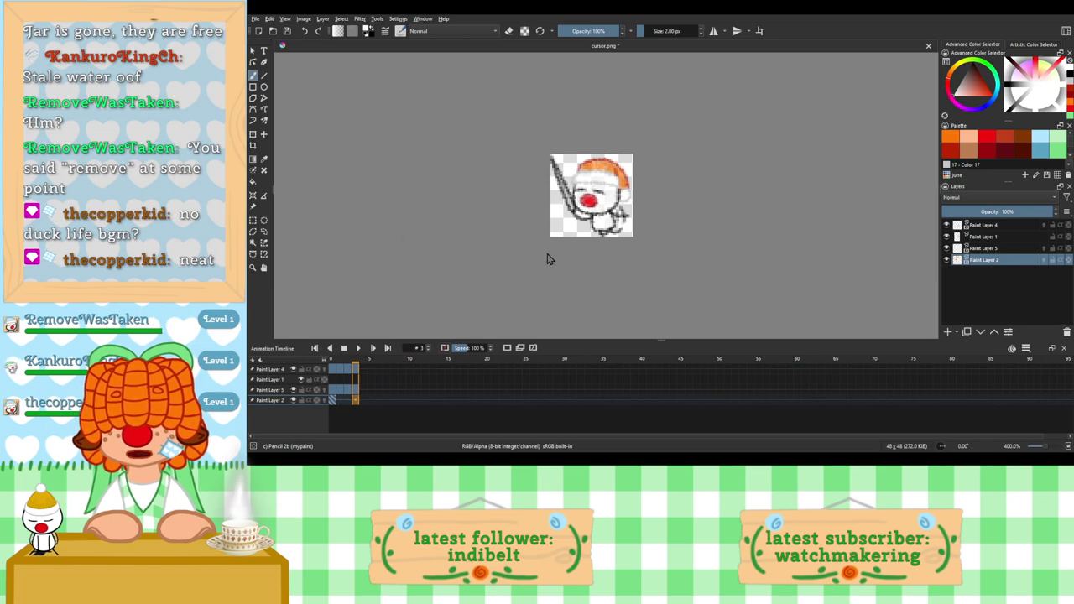
key(ctrl+s)
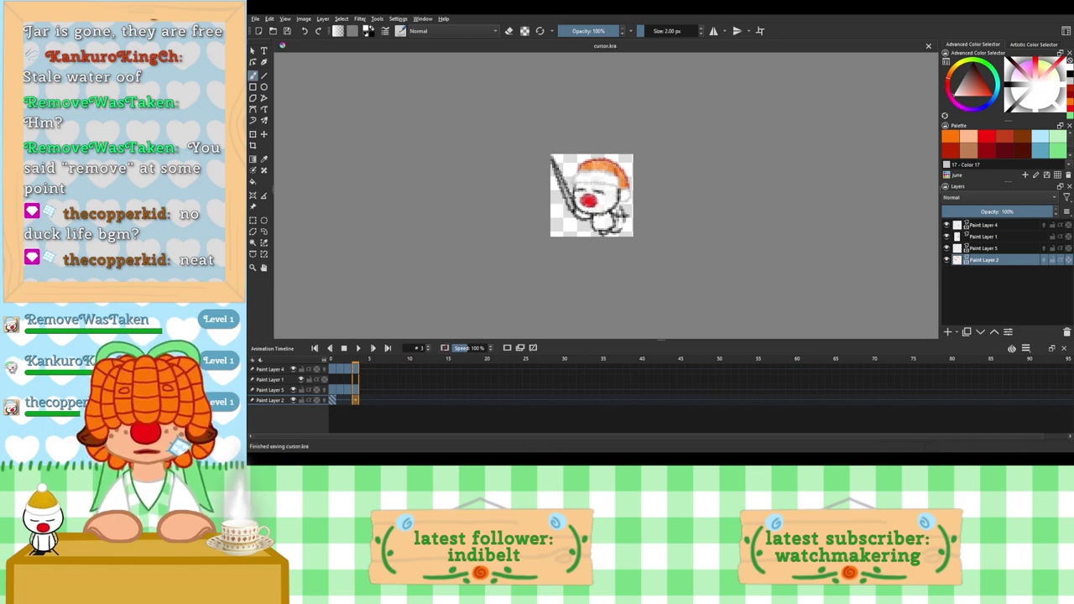
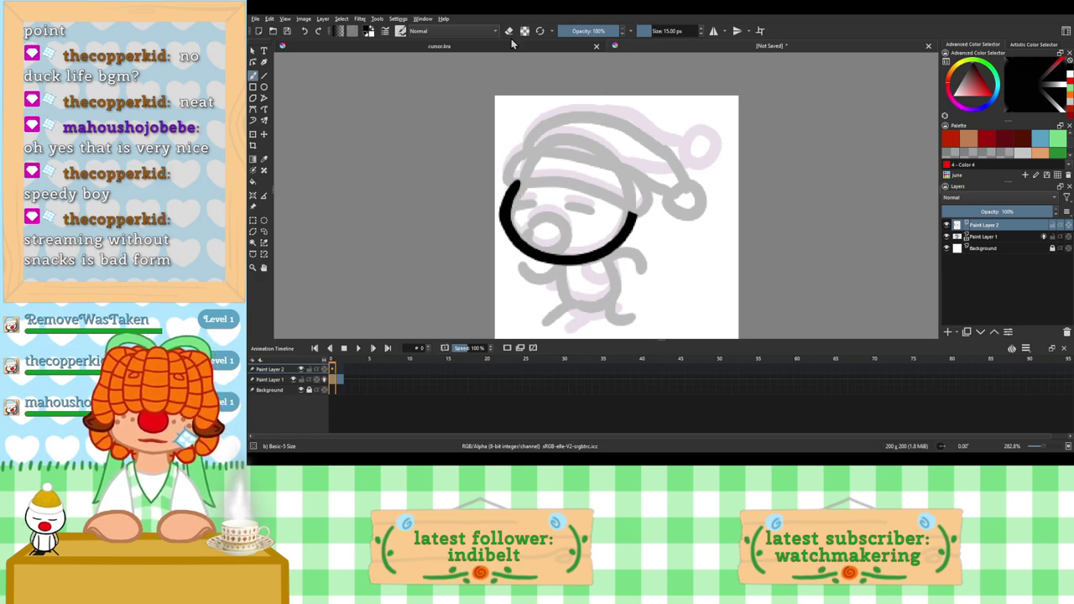
Step: Trim the outer edge of the head outline's left side on Paint Layer 2 with the 15 px brush in eraser mode
key(e)
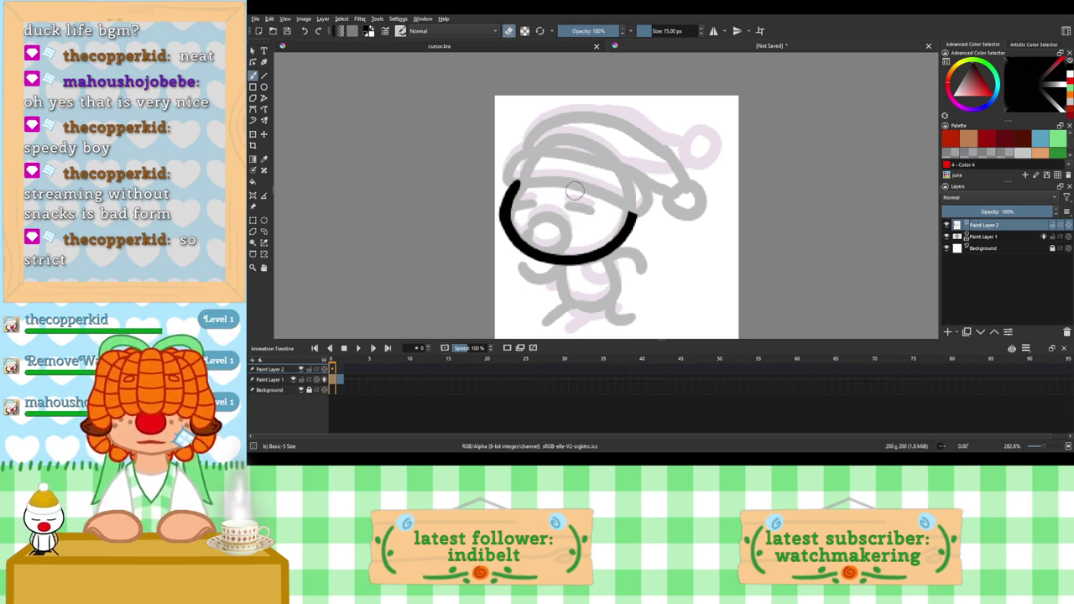
key(ctrl+plus)
key(ctrl+plus)
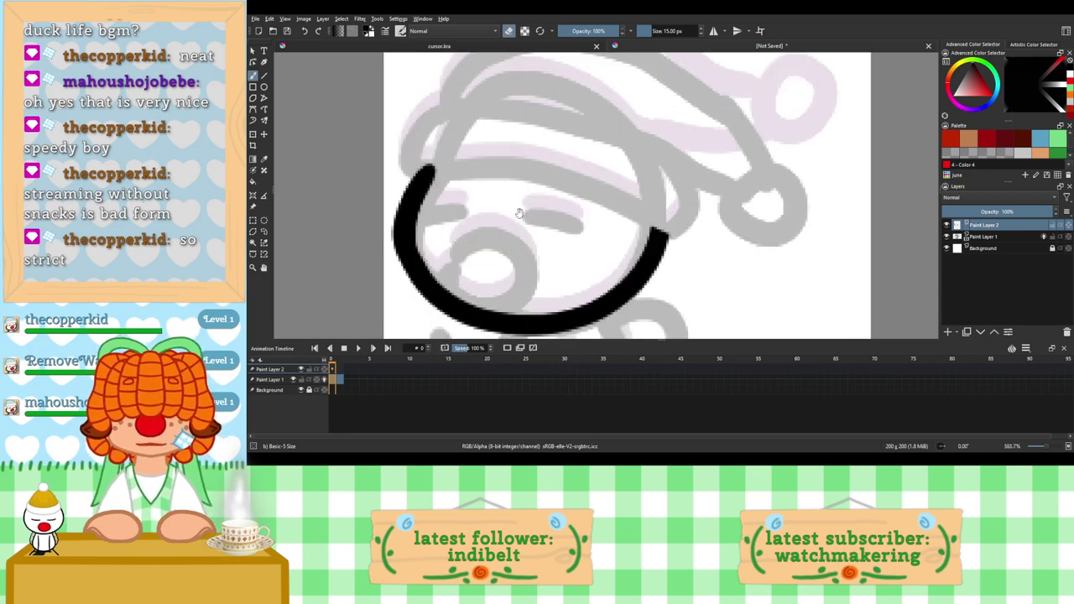
mouse_move(521, 213)
mouse_down()
mouse_move(695, 193)
mouse_move(663, 176)
mouse_up()
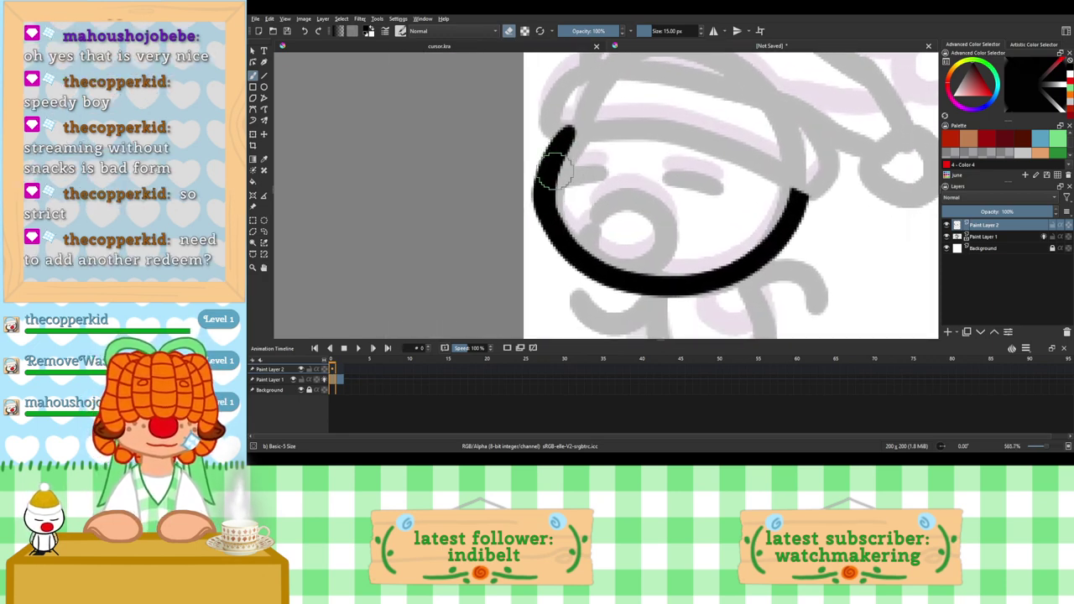
drag(566, 151, 552, 204)
key(ctrl+z)
click(511, 31)
click(509, 32)
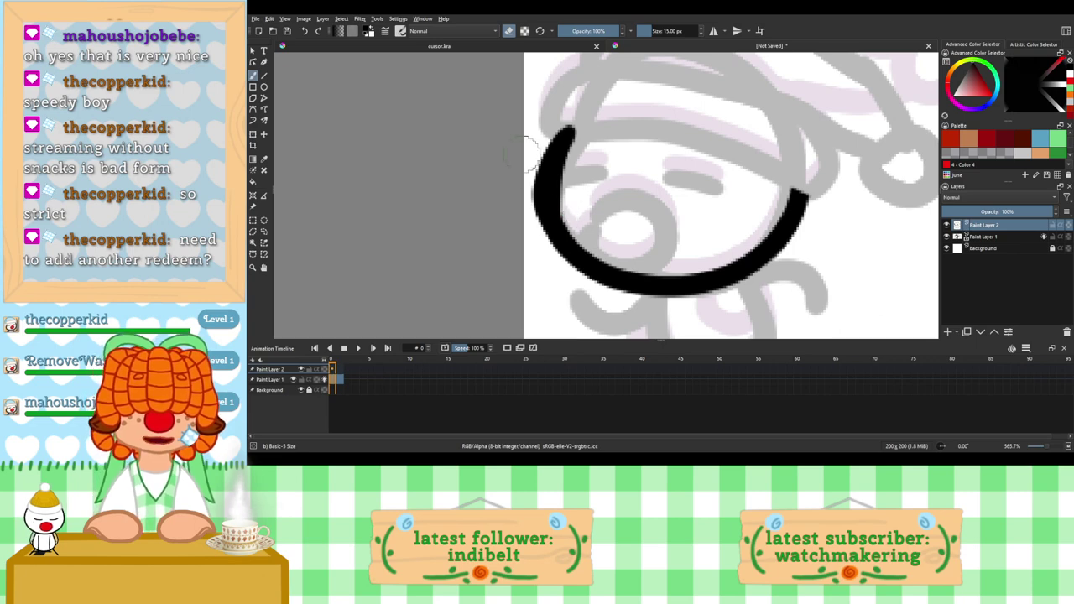
drag(535, 132, 534, 204)
key(ctrl+z)
key(ctrl+z)
drag(537, 138, 528, 200)
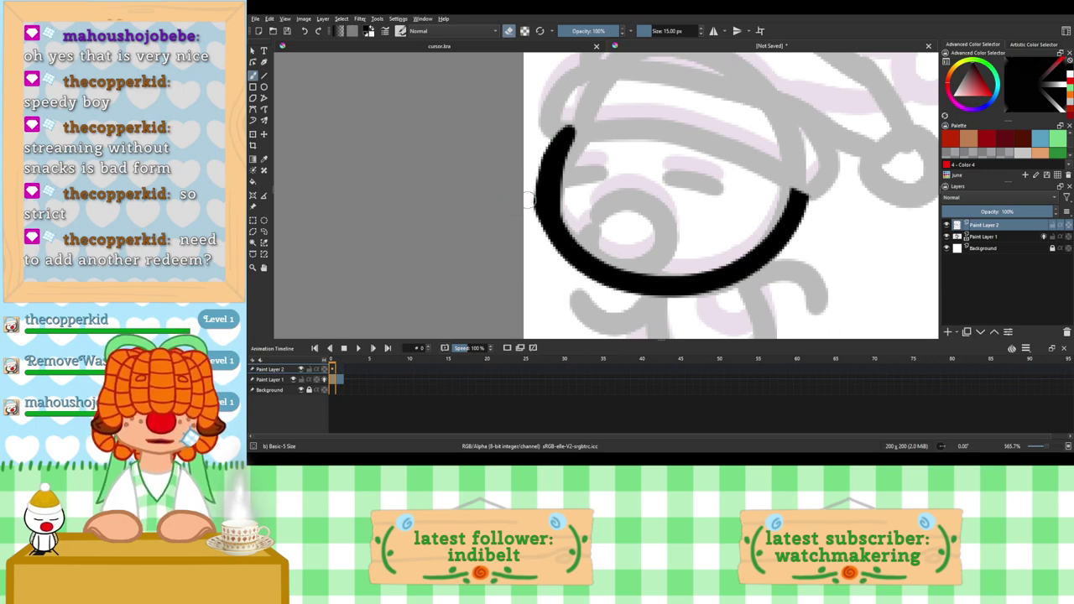
drag(537, 140, 535, 235)
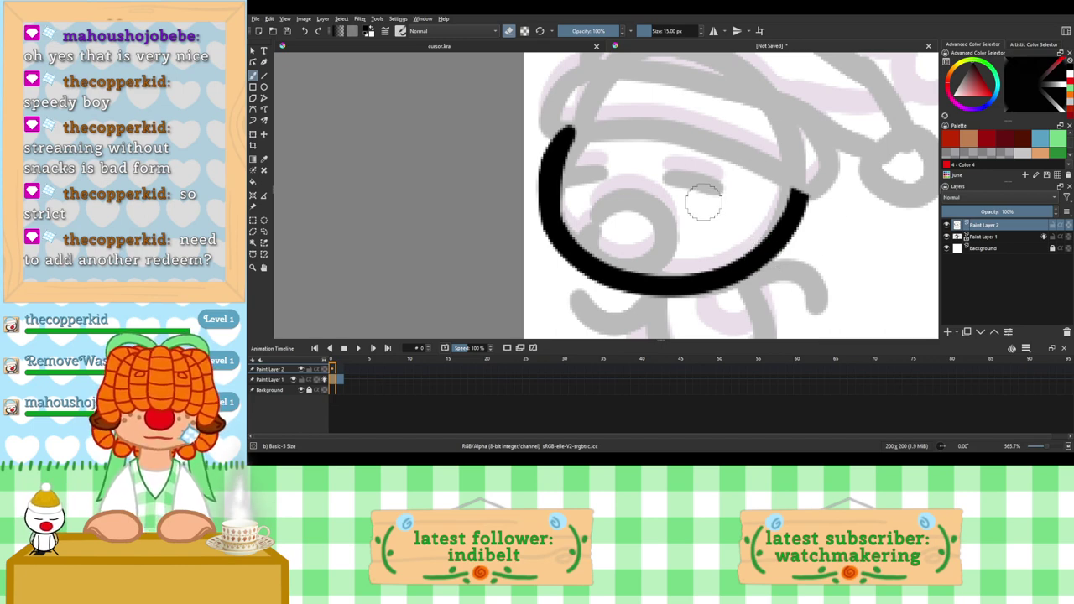
Step: Ink the upper edge of the hat brim in black over the grey sketch on Paint Layer 2
scroll(709, 182, down, 2)
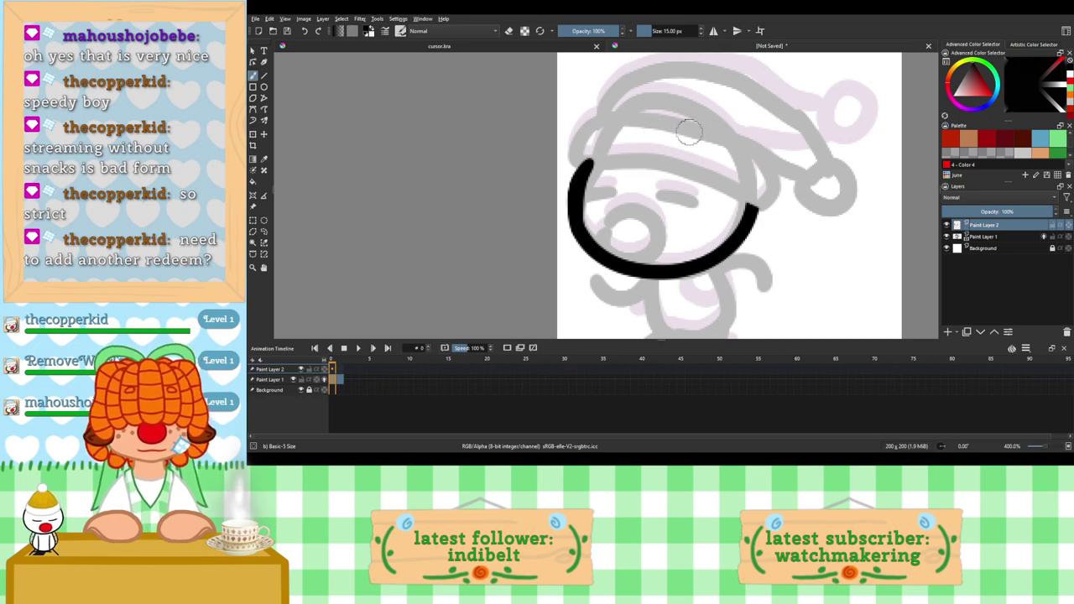
mouse_move(599, 117)
mouse_down()
mouse_move(643, 112)
mouse_move(723, 130)
mouse_move(758, 154)
mouse_move(762, 199)
mouse_up()
drag(610, 109, 581, 156)
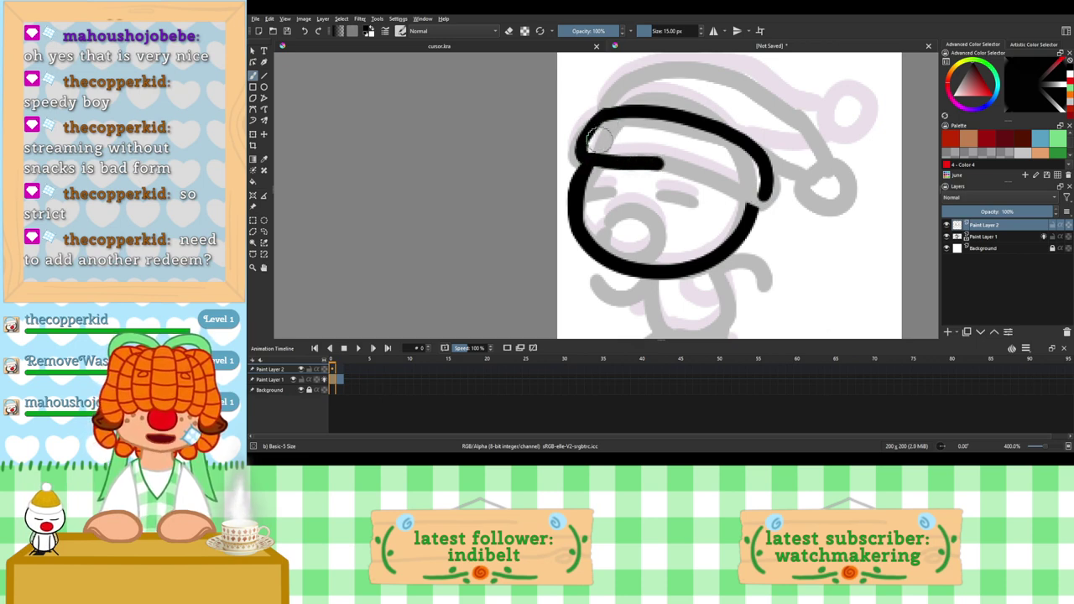
key(ctrl+z)
mouse_move(607, 114)
mouse_down()
mouse_move(585, 134)
mouse_move(583, 159)
mouse_move(672, 162)
mouse_move(747, 197)
mouse_up()
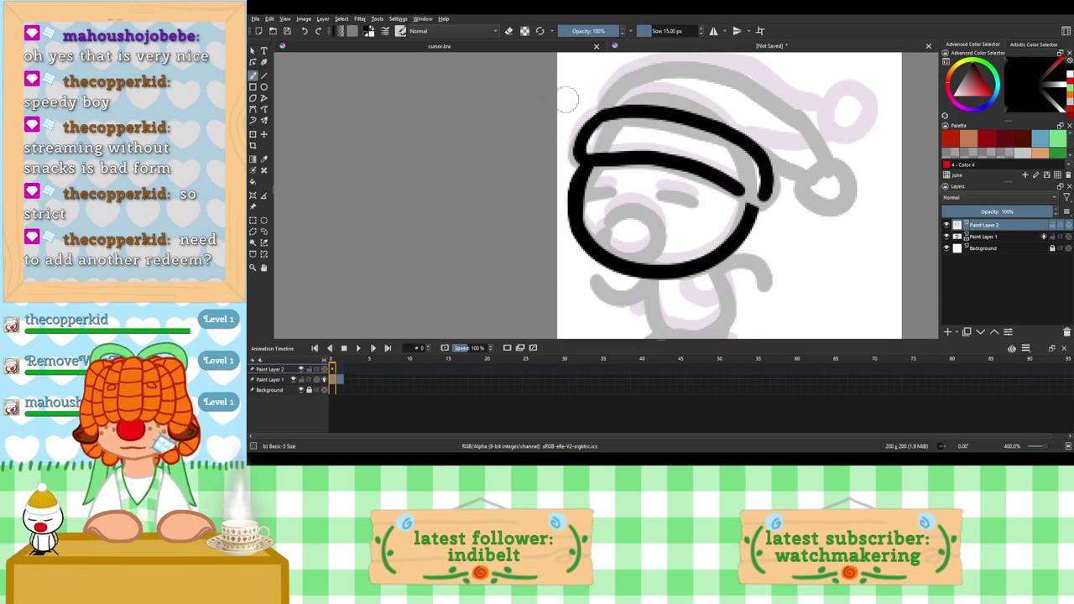
key(ctrl+z)
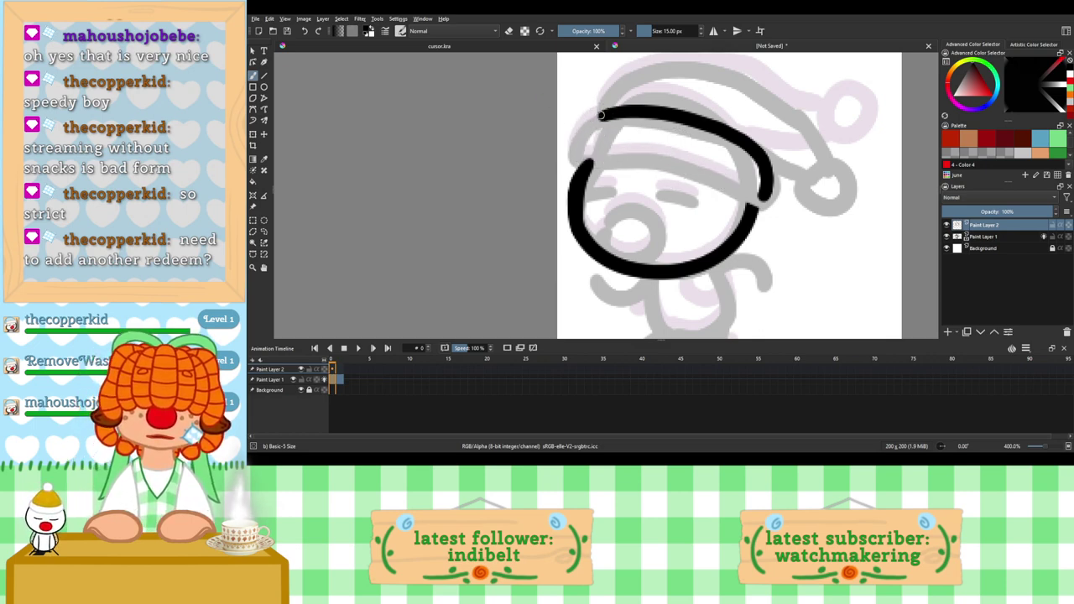
drag(597, 116, 590, 161)
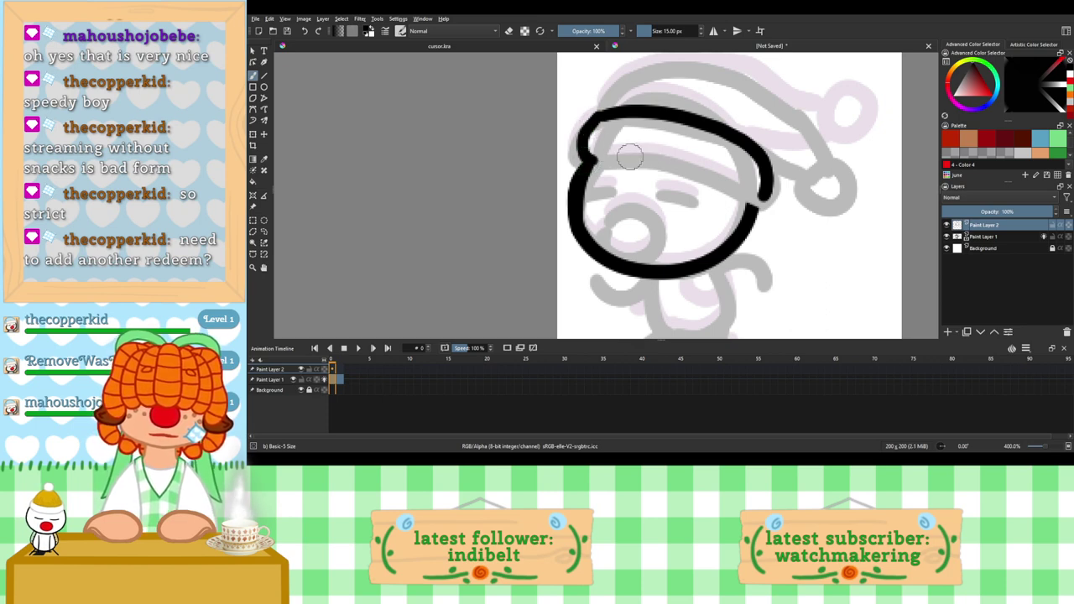
drag(591, 159, 713, 173)
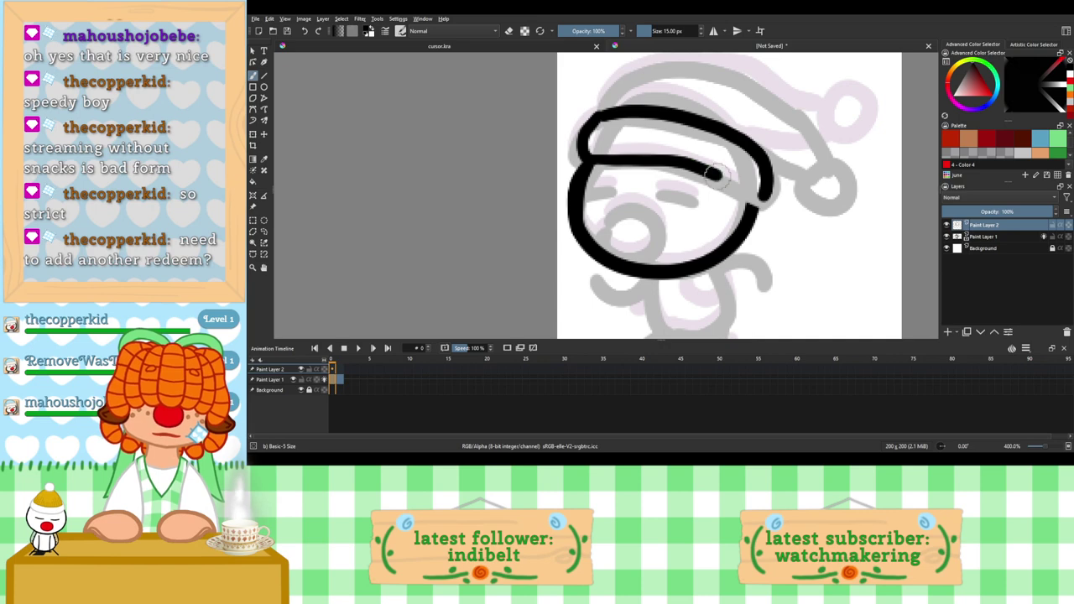
key(ctrl+z)
mouse_move(588, 158)
mouse_down()
mouse_move(671, 166)
mouse_move(742, 193)
mouse_up()
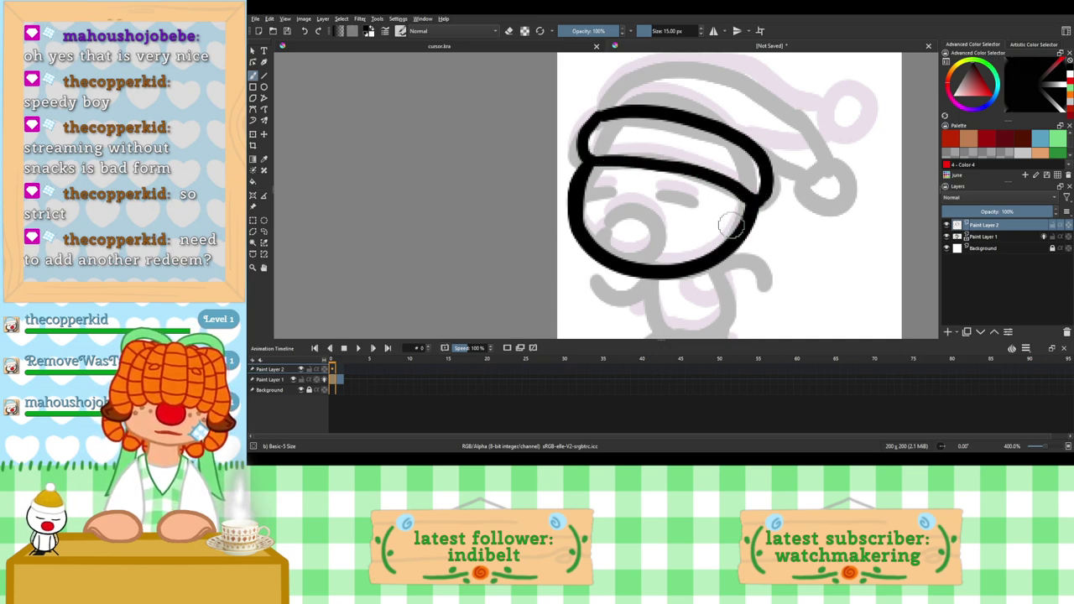
key(ctrl+z)
key(ctrl+z)
key(ctrl+z)
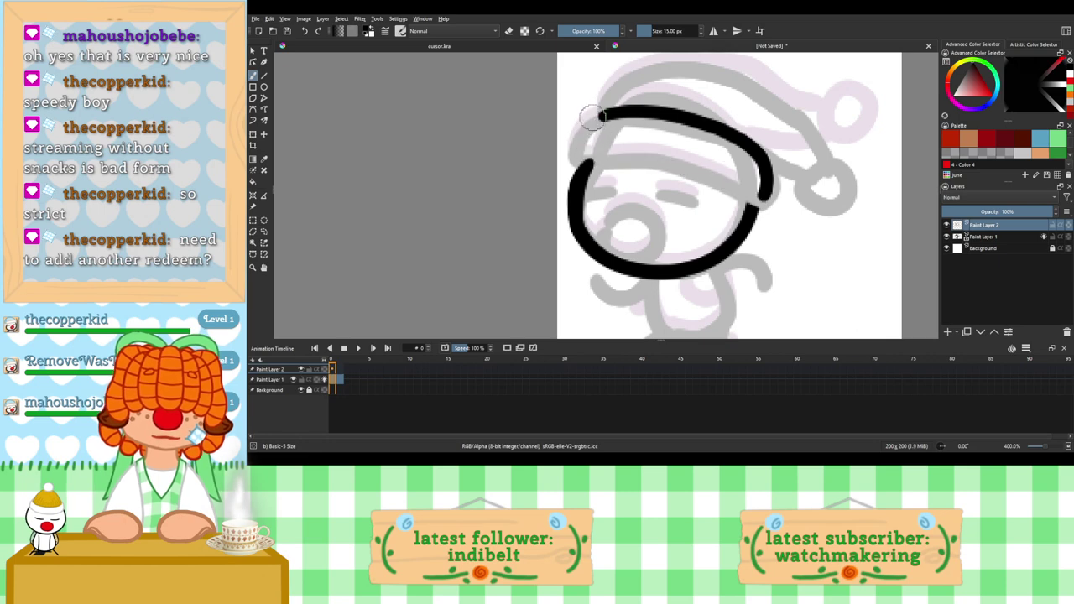
Step: Ink the brim's left end and curved lower edge, and close the gap at its right end
mouse_move(604, 115)
mouse_down()
mouse_move(578, 167)
mouse_move(658, 179)
mouse_up()
key(ctrl+z)
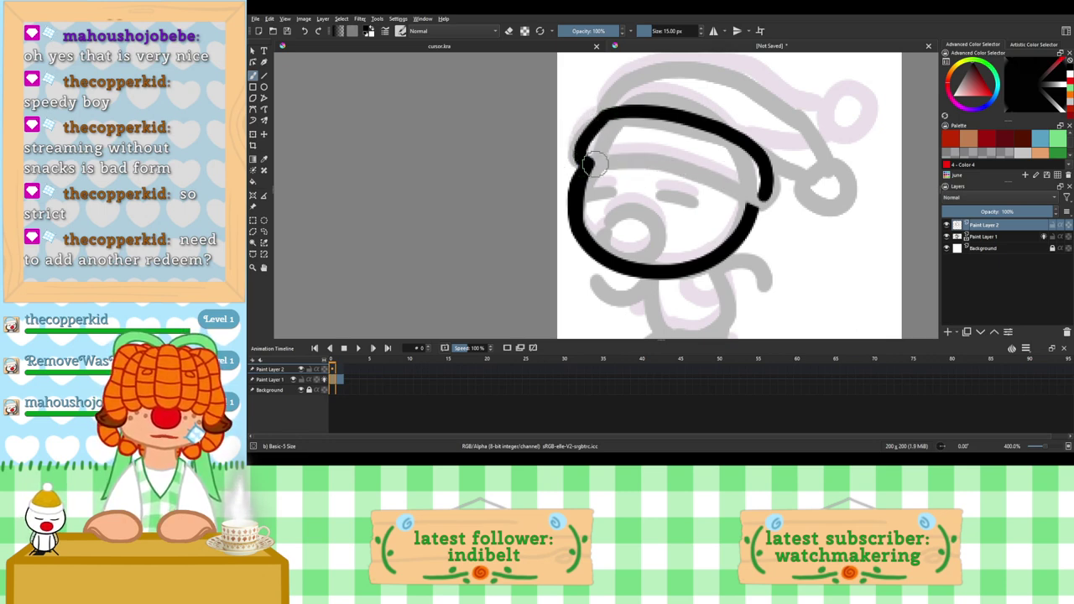
mouse_move(588, 161)
mouse_down()
mouse_move(657, 161)
mouse_move(732, 181)
mouse_up()
key(ctrl+z)
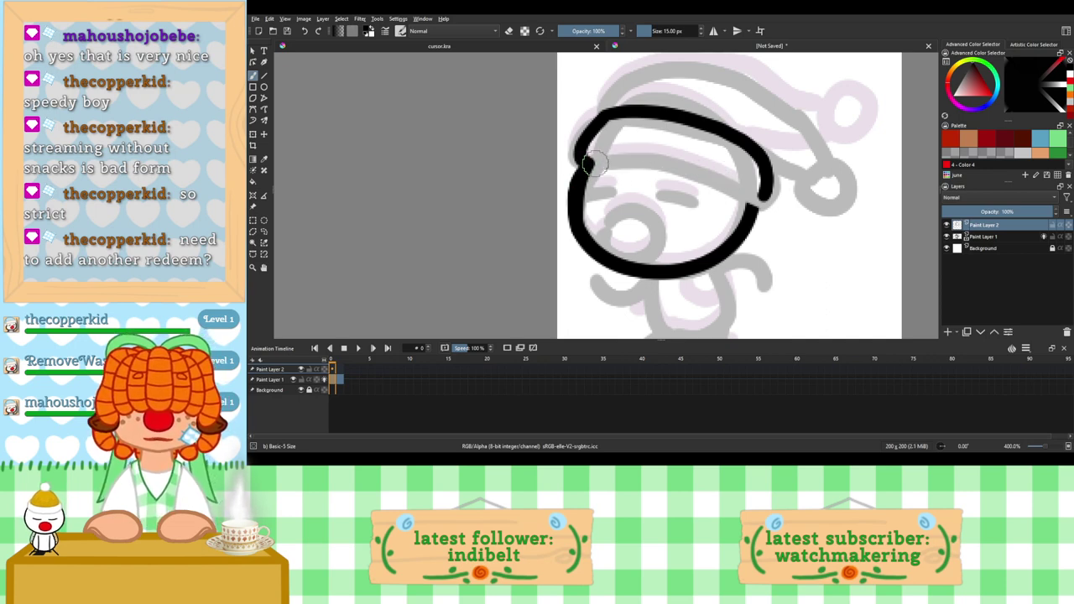
drag(579, 159, 719, 180)
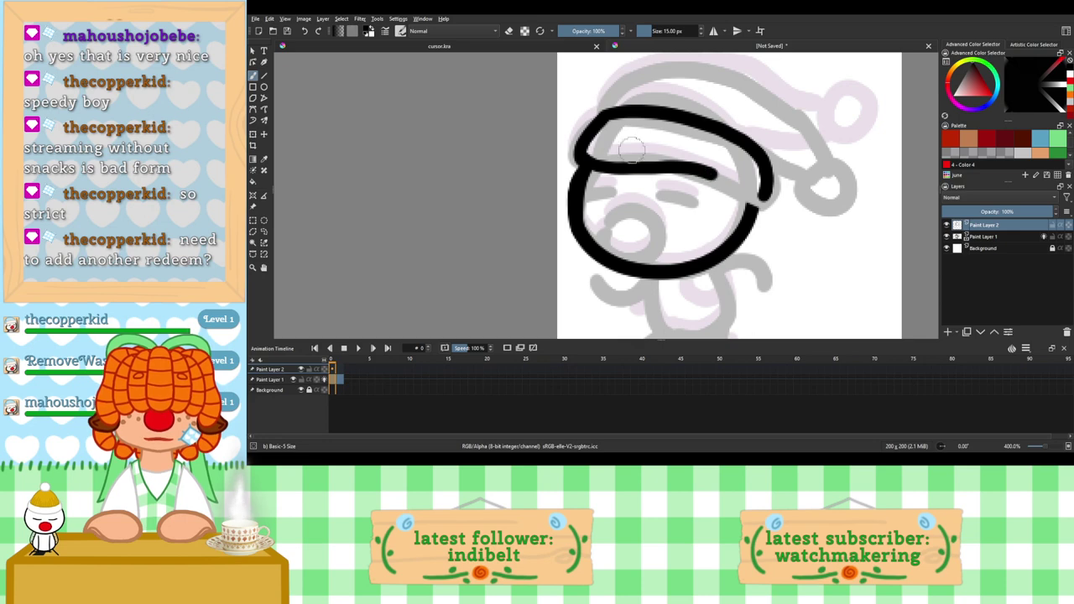
key(ctrl+z)
mouse_move(592, 161)
mouse_down()
mouse_move(695, 177)
mouse_move(751, 200)
mouse_up()
key(ctrl+z)
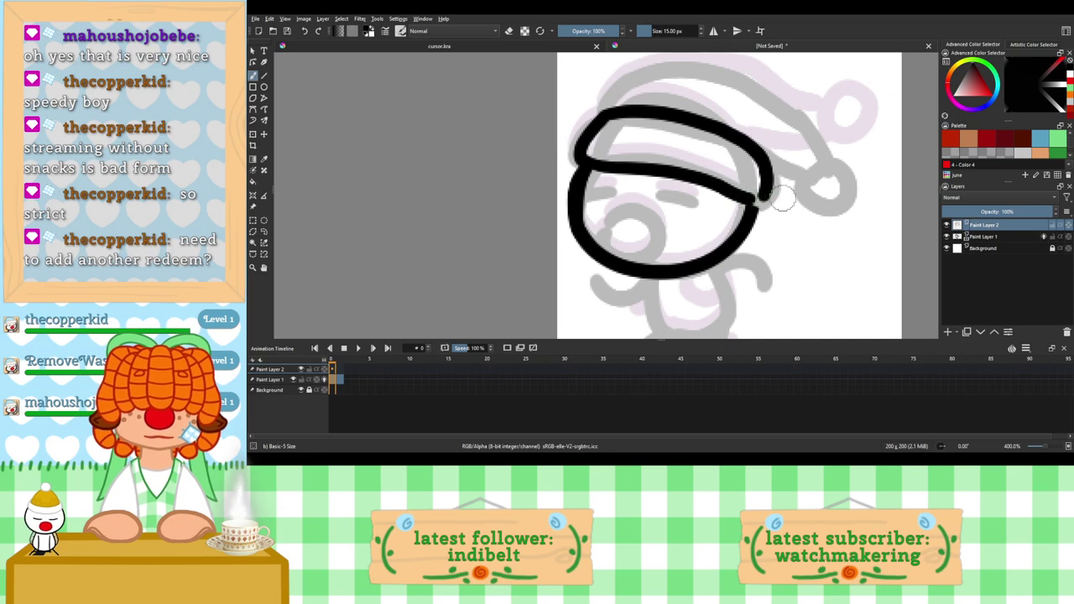
click(763, 196)
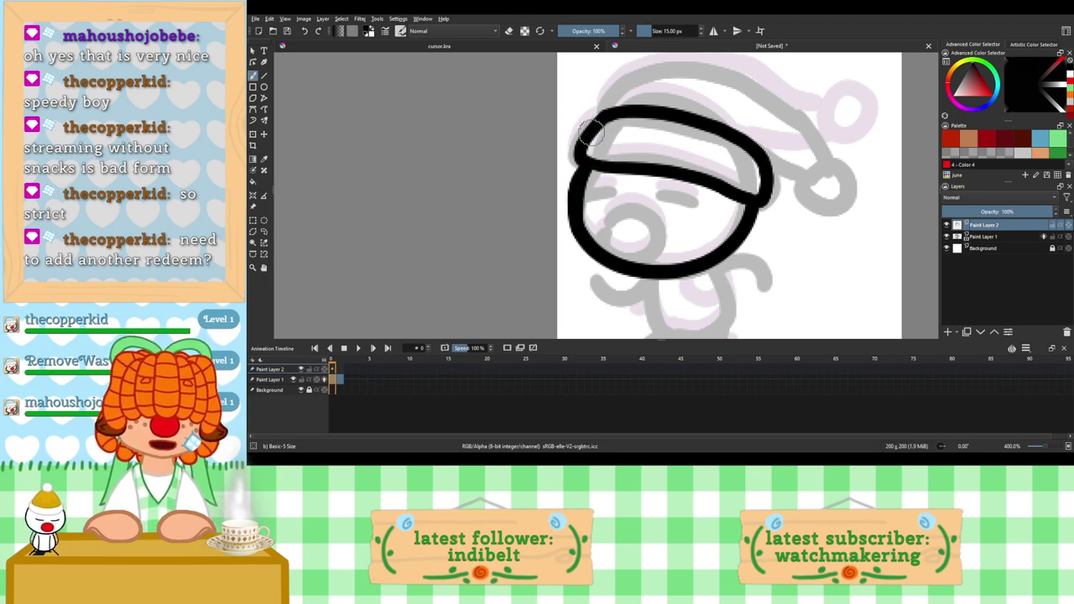
click(510, 33)
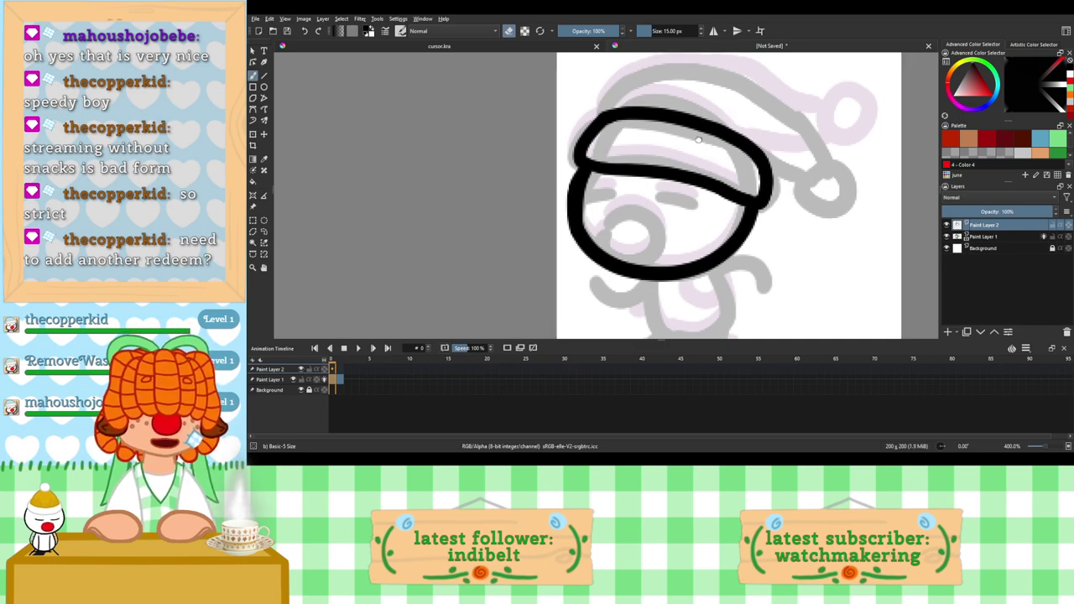
drag(743, 93, 658, 147)
click(509, 34)
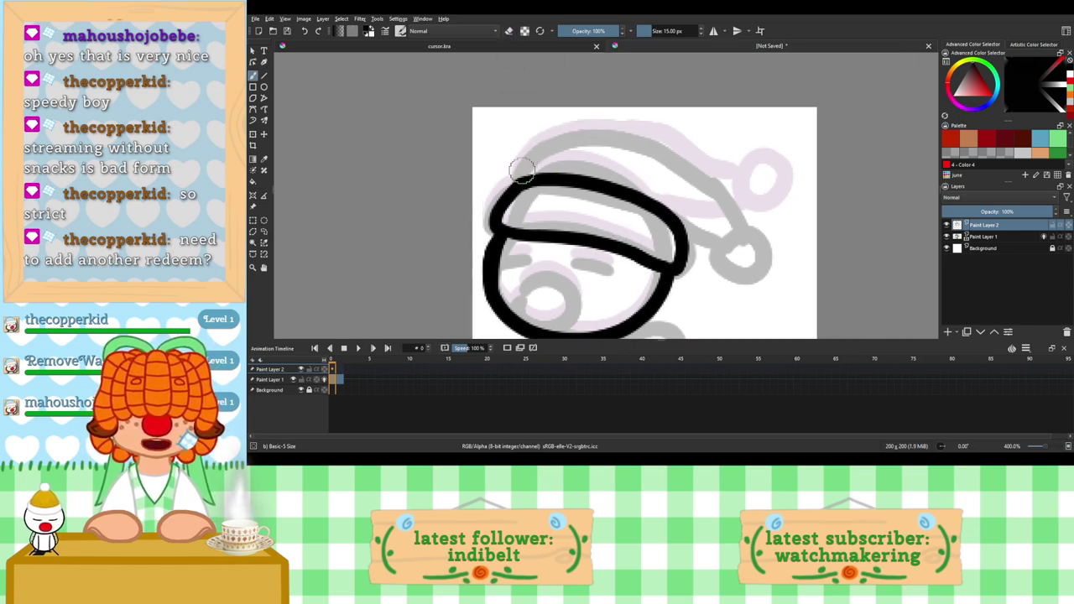
drag(528, 169, 586, 137)
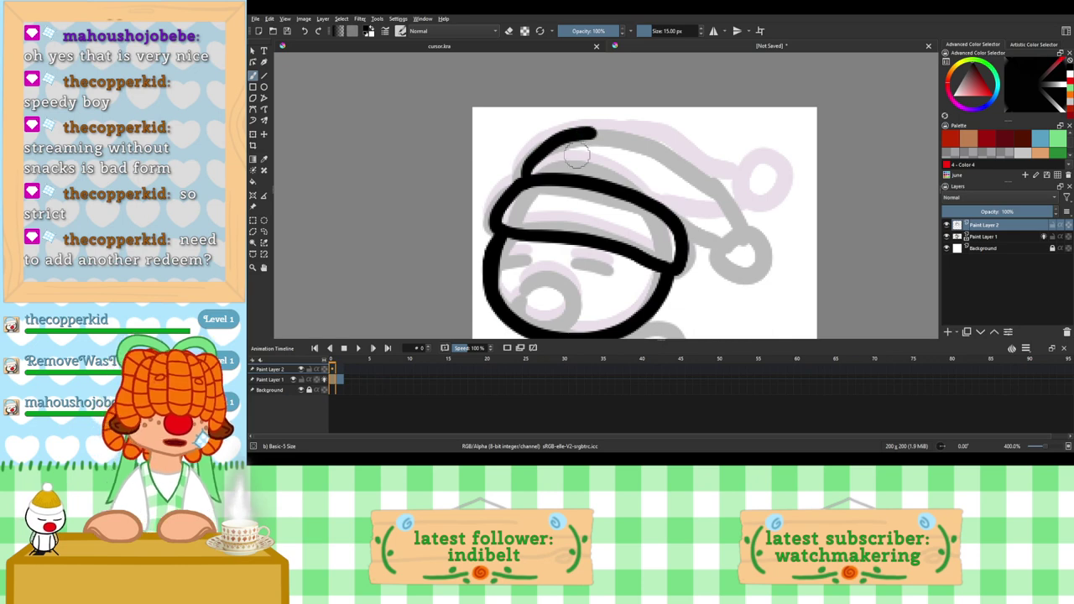
key(ctrl+z)
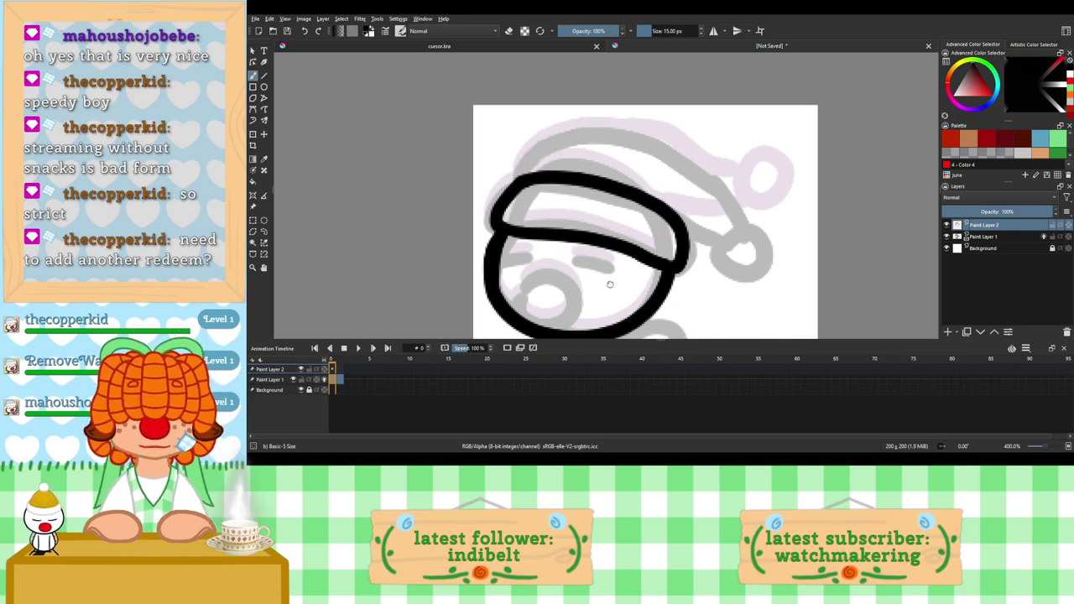
Step: Try inking the round nose and the left closed eye over the grey sketch
mouse_move(577, 292)
mouse_down()
mouse_move(678, 228)
mouse_move(711, 243)
mouse_move(635, 247)
mouse_move(671, 206)
mouse_move(641, 281)
mouse_up()
scroll(660, 243, up, 1)
key(ctrl+z)
key(ctrl+z)
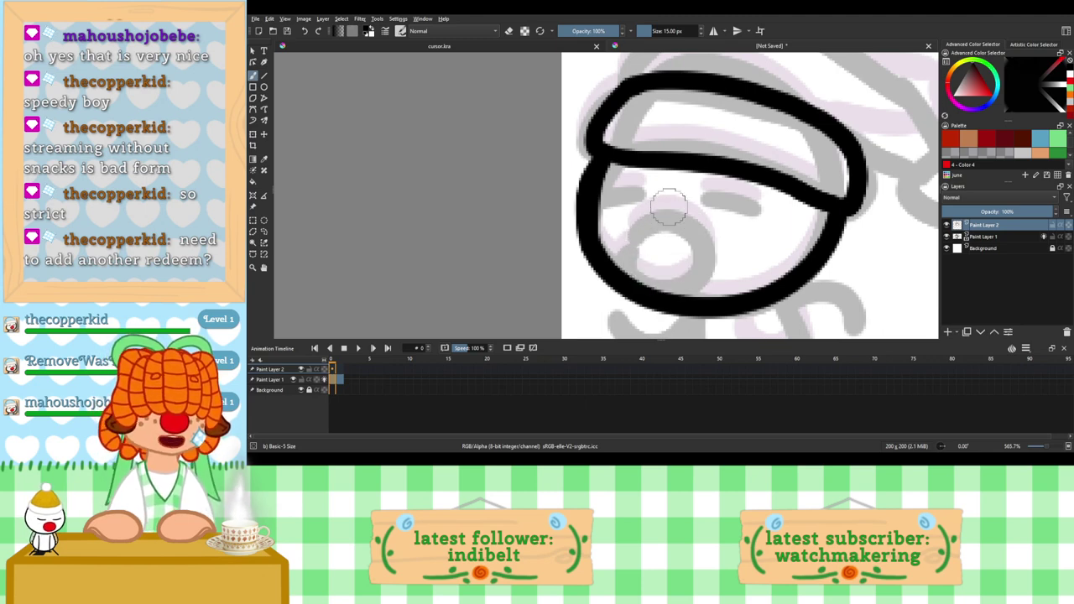
mouse_move(638, 228)
mouse_down()
mouse_move(675, 202)
mouse_move(707, 256)
mouse_move(628, 249)
mouse_move(684, 215)
mouse_move(709, 262)
mouse_move(653, 277)
mouse_up()
key(ctrl+z)
key(ctrl+z)
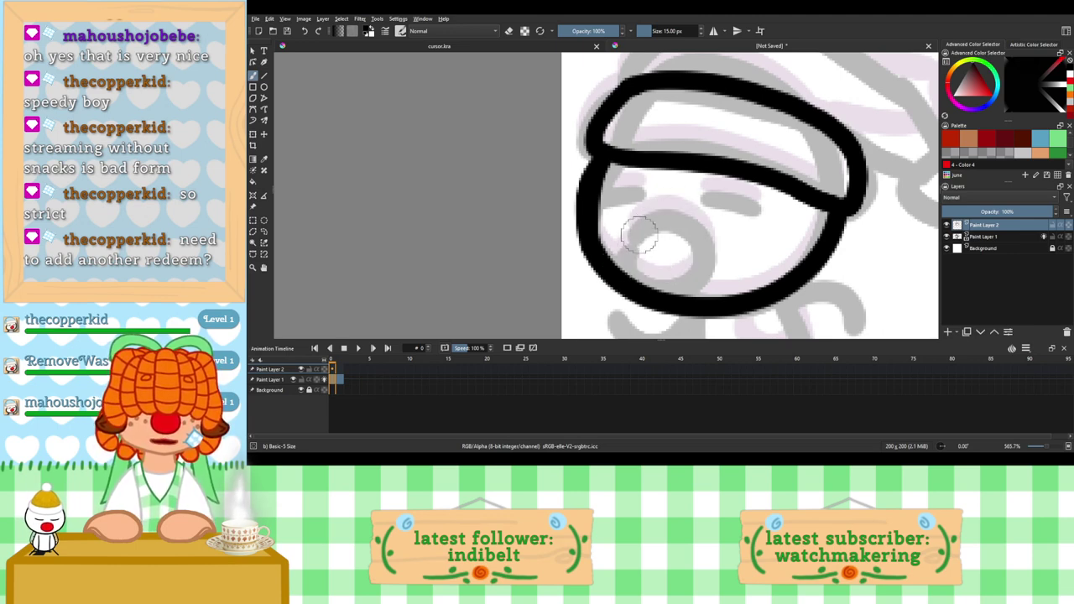
mouse_move(652, 216)
mouse_down()
mouse_move(700, 255)
mouse_move(672, 278)
mouse_move(633, 269)
mouse_move(628, 239)
mouse_up()
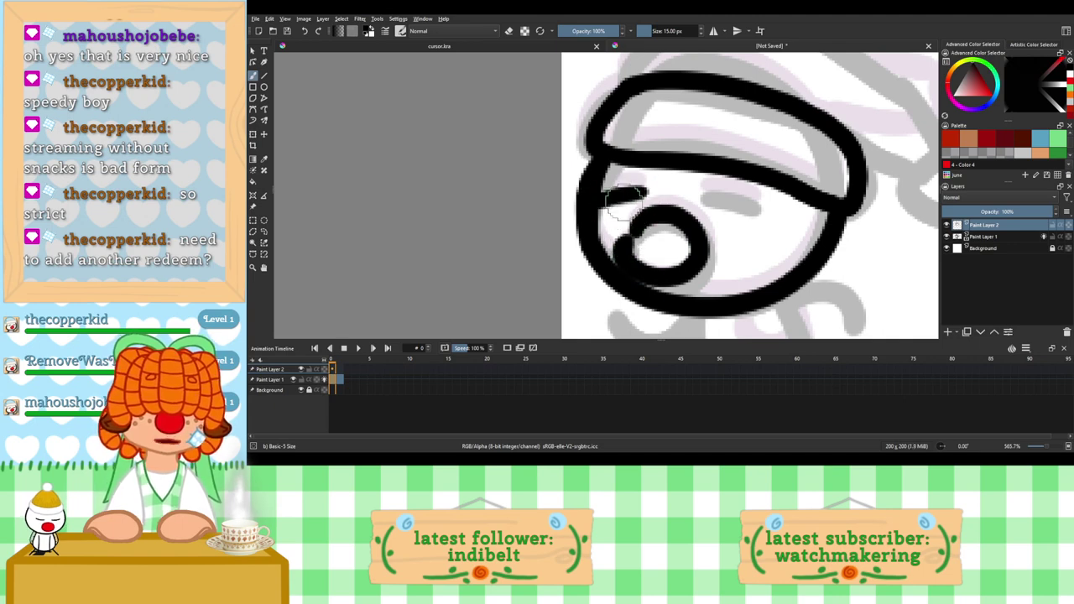
drag(601, 199, 648, 194)
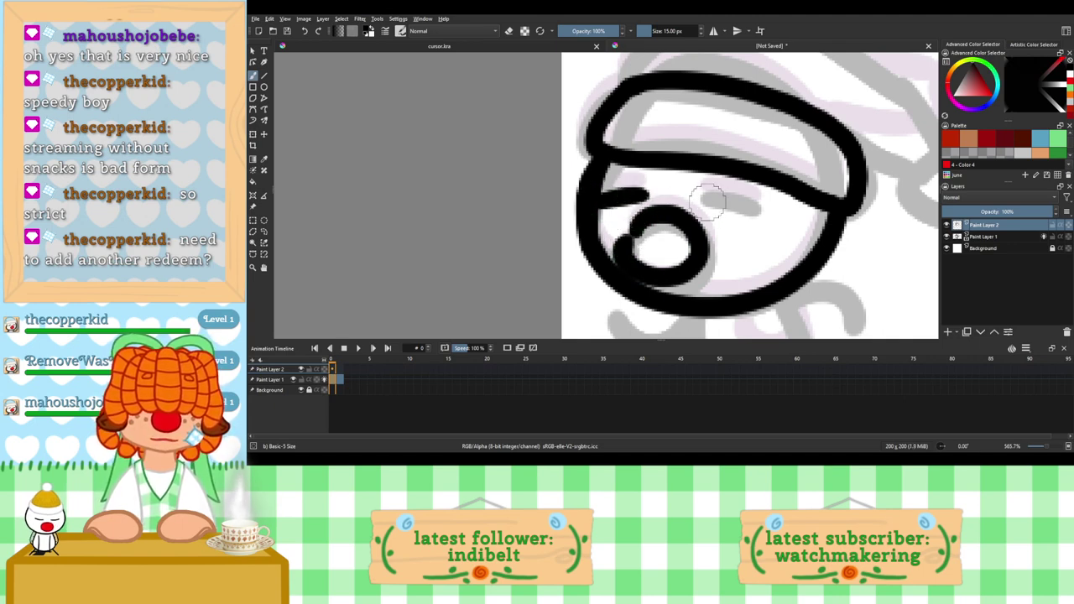
key(ctrl+z)
key(ctrl+z)
Step: Ink the round nose as a closed black ring and add the left closed eye on Paint Layer 2
mouse_move(633, 232)
mouse_down()
mouse_move(667, 217)
mouse_move(696, 227)
mouse_move(697, 265)
mouse_move(661, 274)
mouse_move(633, 256)
mouse_move(638, 230)
mouse_move(673, 214)
mouse_move(701, 234)
mouse_move(696, 263)
mouse_move(655, 270)
mouse_move(625, 248)
mouse_move(644, 223)
mouse_move(691, 223)
mouse_move(703, 251)
mouse_move(682, 274)
mouse_move(648, 270)
mouse_move(639, 233)
mouse_up()
key(ctrl+z)
key(ctrl+z)
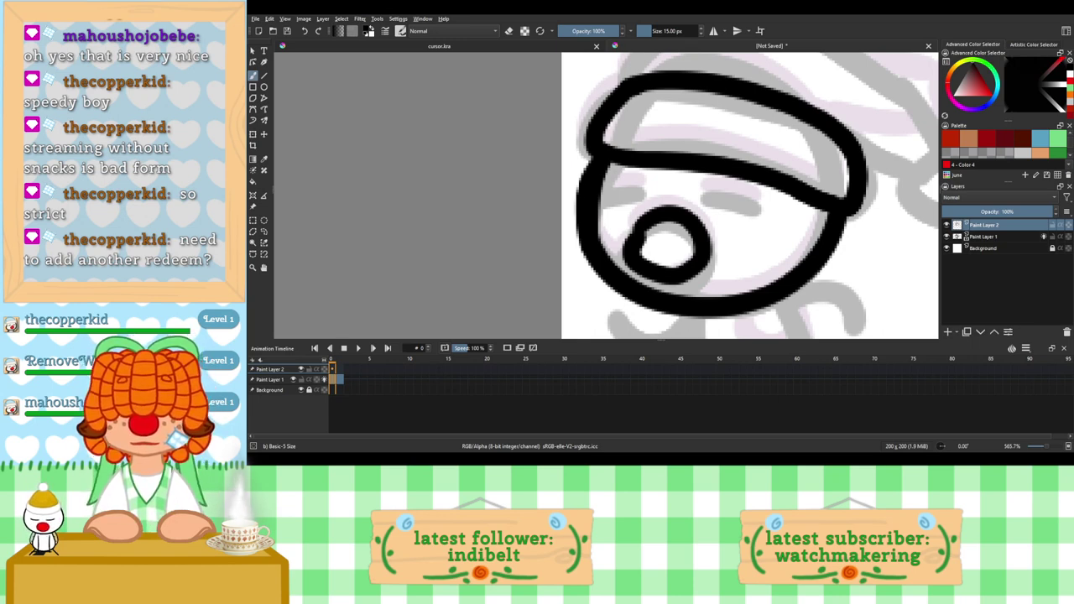
key(ctrl+z)
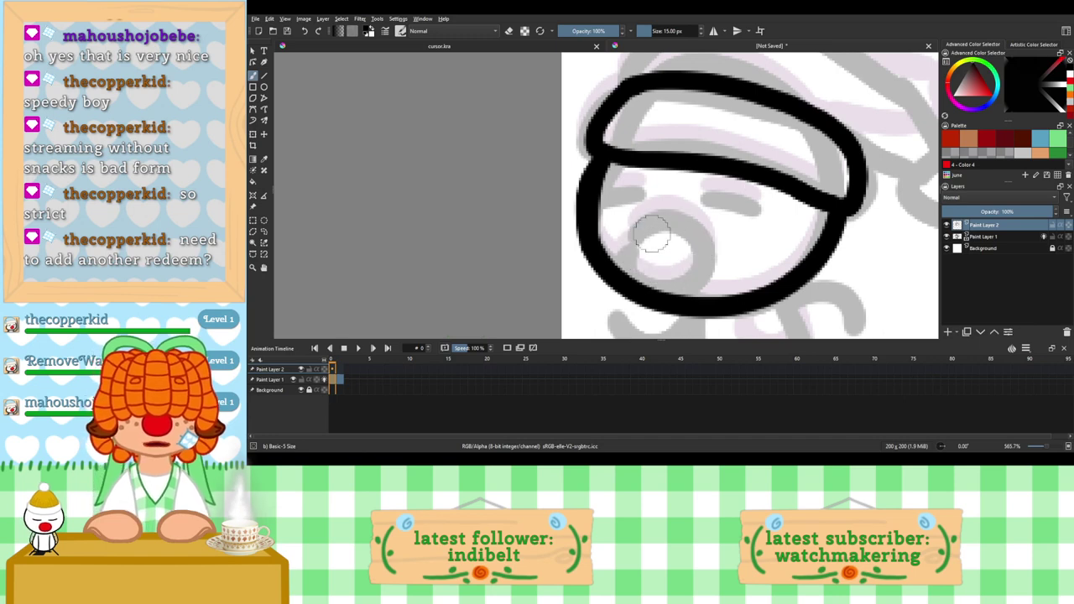
drag(642, 228, 692, 217)
key(ctrl+z)
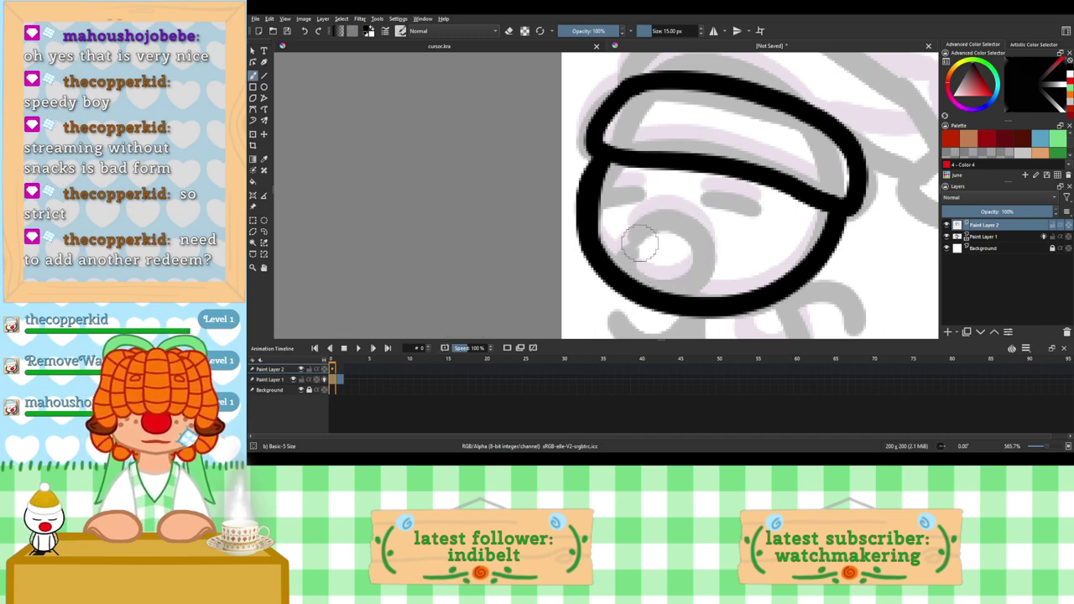
mouse_move(636, 243)
mouse_down()
mouse_move(676, 218)
mouse_move(701, 243)
mouse_move(698, 273)
mouse_move(655, 279)
mouse_move(633, 264)
mouse_move(625, 235)
mouse_up()
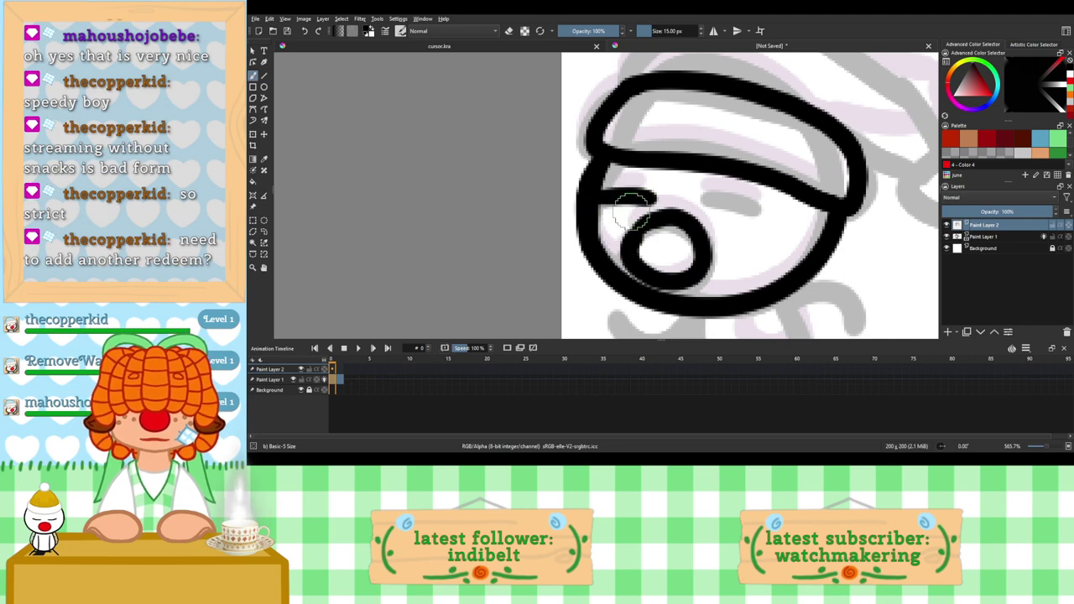
Step: Ink the two closed eyes as short black strokes above the nose on Paint Layer 2
mouse_move(598, 194)
mouse_down()
mouse_move(759, 210)
mouse_move(711, 204)
mouse_move(746, 214)
mouse_up()
key(ctrl+z)
key(ctrl+z)
scroll(799, 211, down, 2)
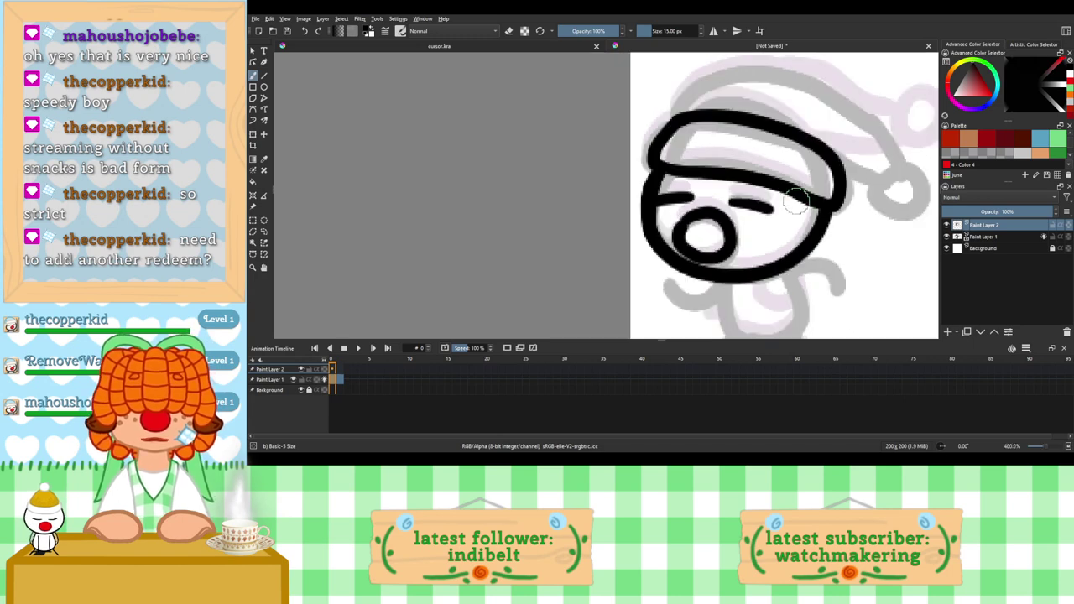
Step: Ink the right and left sides of the body below the head over the grey sketch
drag(794, 174, 745, 100)
scroll(727, 220, up, 1)
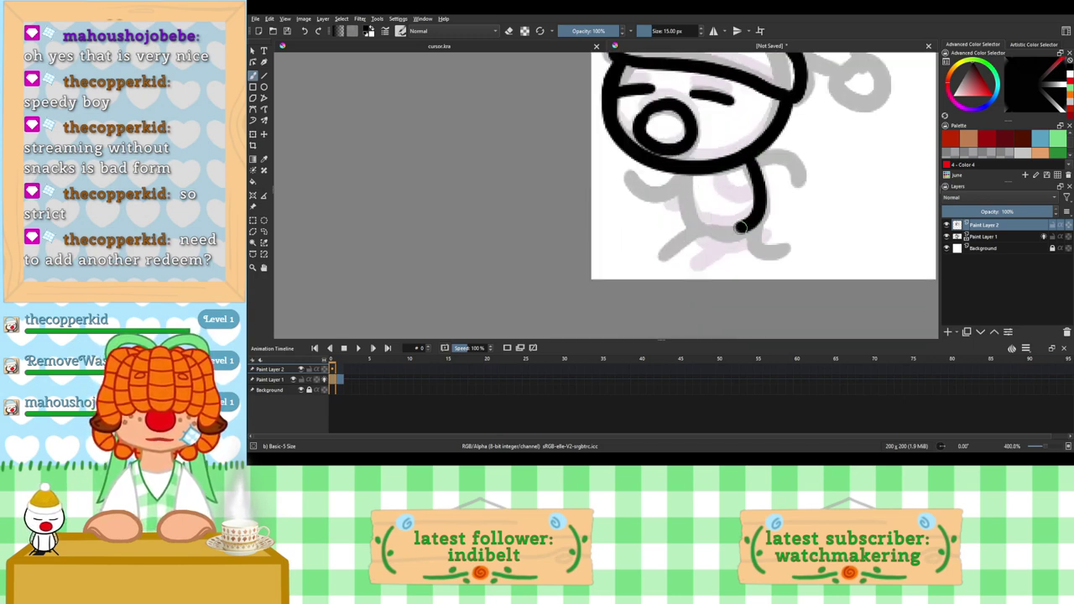
key(ctrl+z)
mouse_move(748, 165)
mouse_down()
mouse_move(763, 203)
mouse_move(734, 235)
mouse_up()
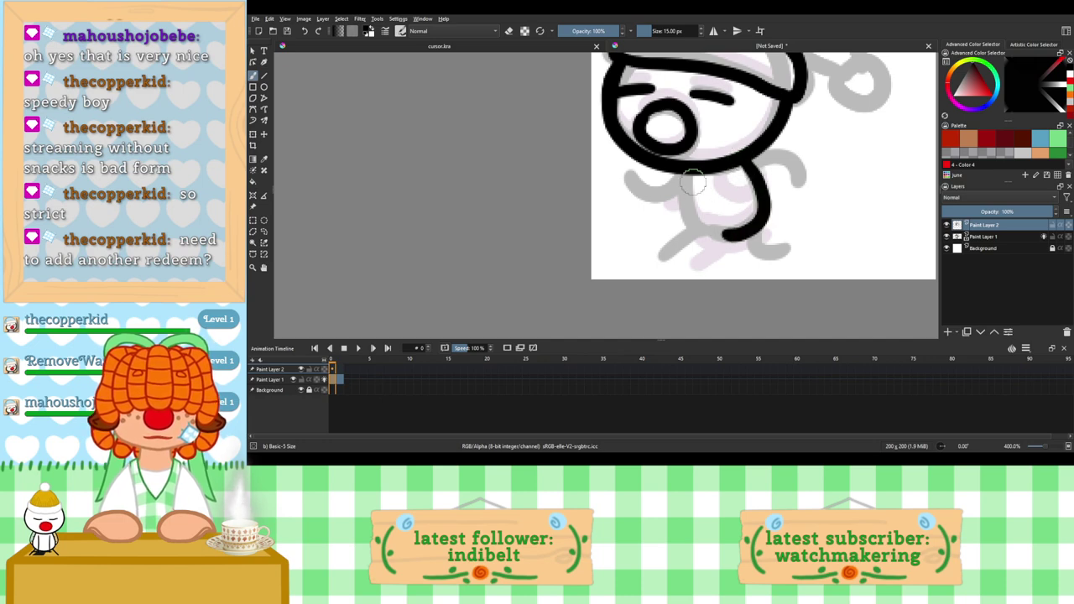
drag(688, 172, 690, 217)
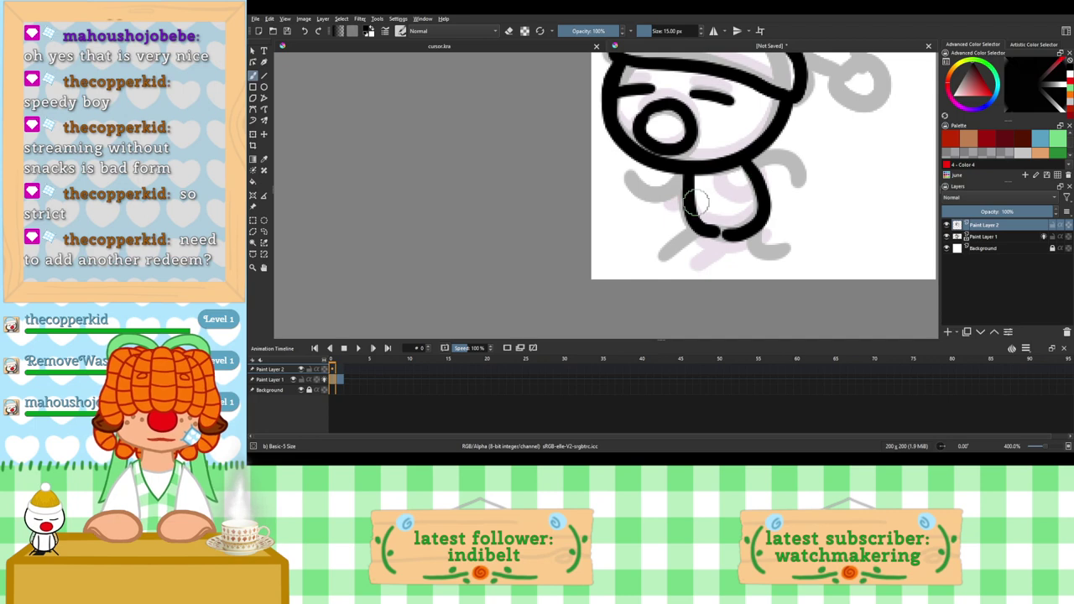
key(ctrl+z)
drag(688, 170, 690, 195)
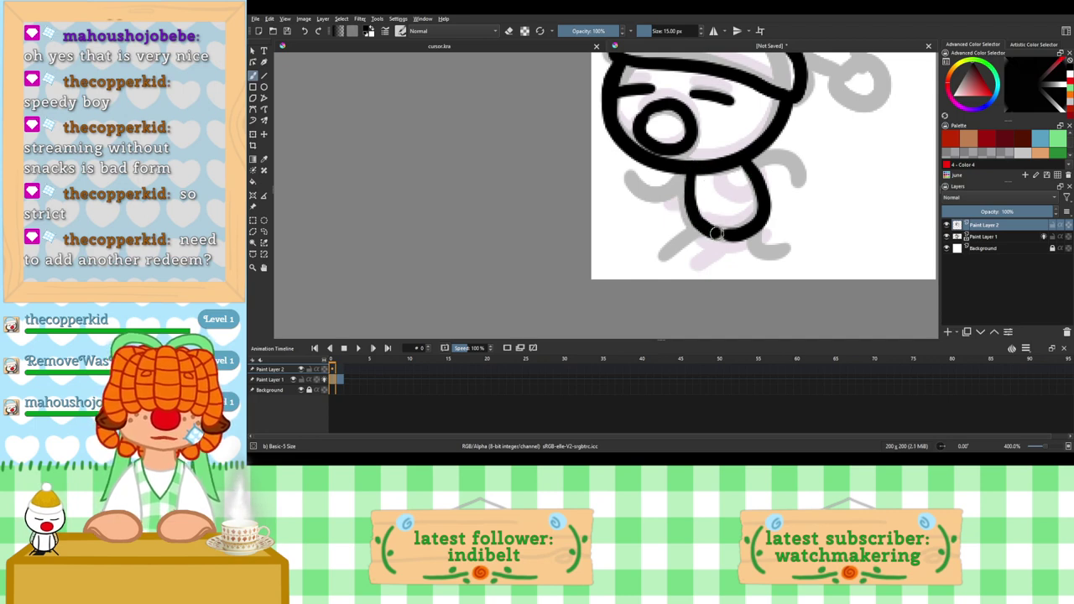
Step: Join the body's sides into a rounded bottom and trim the thick inner edge of its lower curve with the eraser
key(ctrl+z)
key(ctrl+z)
key(ctrl+shift+z)
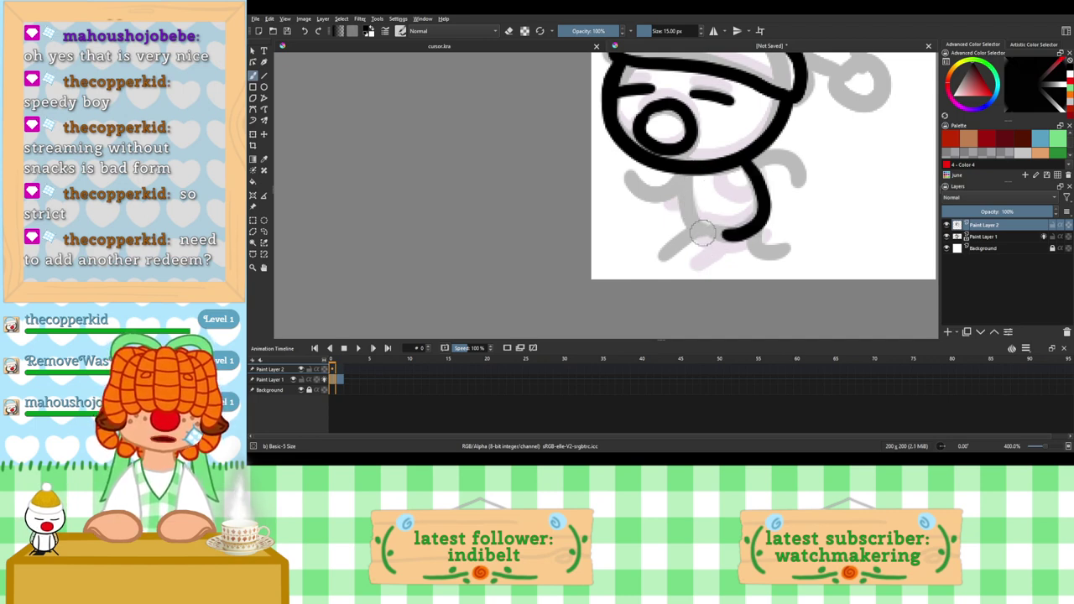
key(ctrl+shift+z)
key(ctrl+plus)
key(ctrl+plus)
drag(771, 236, 553, 192)
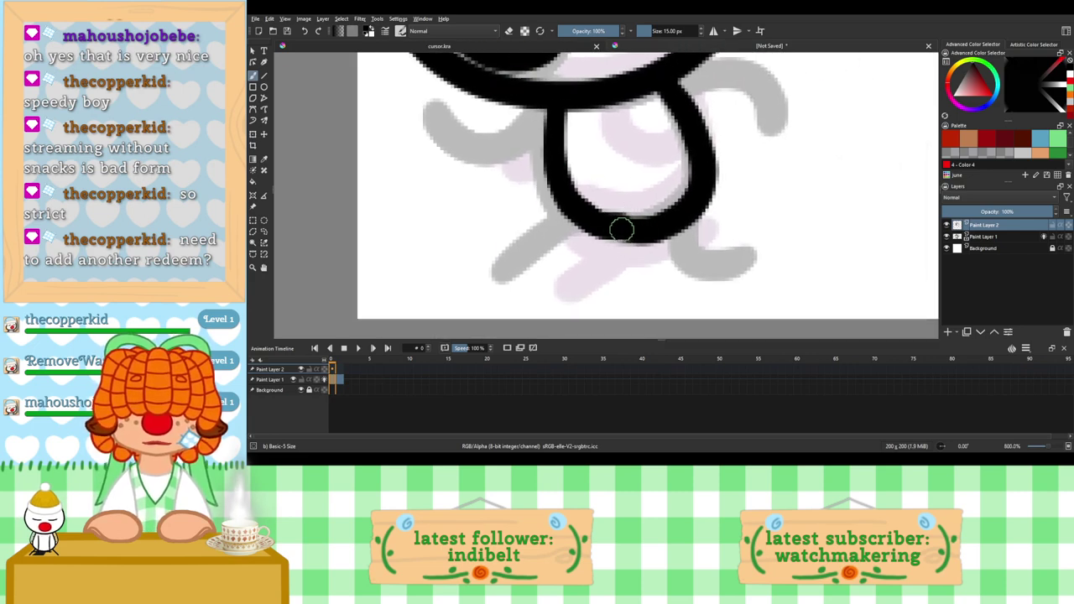
click(509, 31)
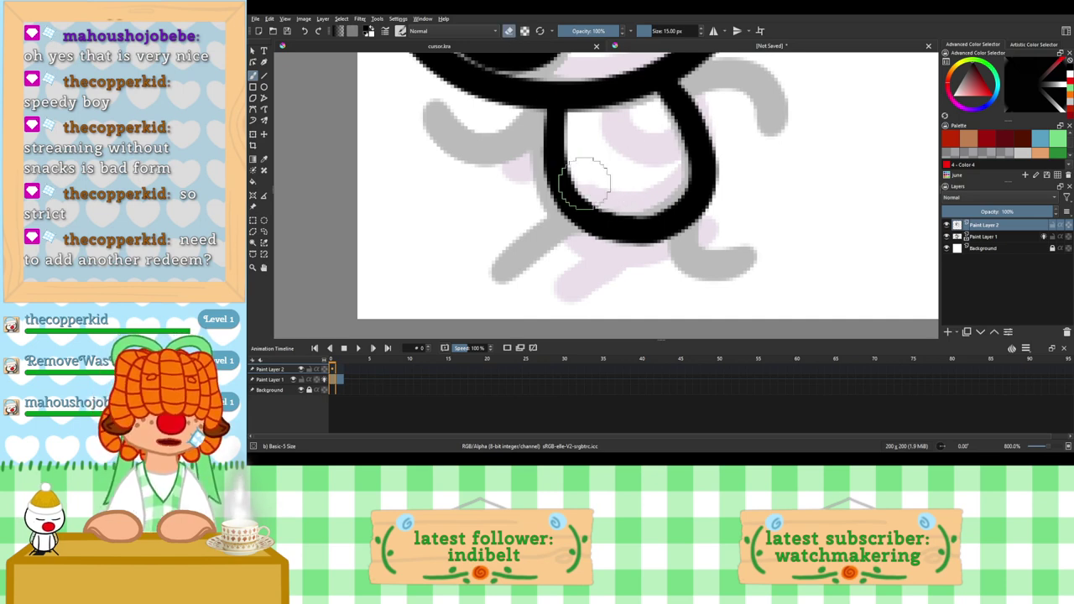
scroll(585, 176, down, 1)
drag(584, 176, 612, 214)
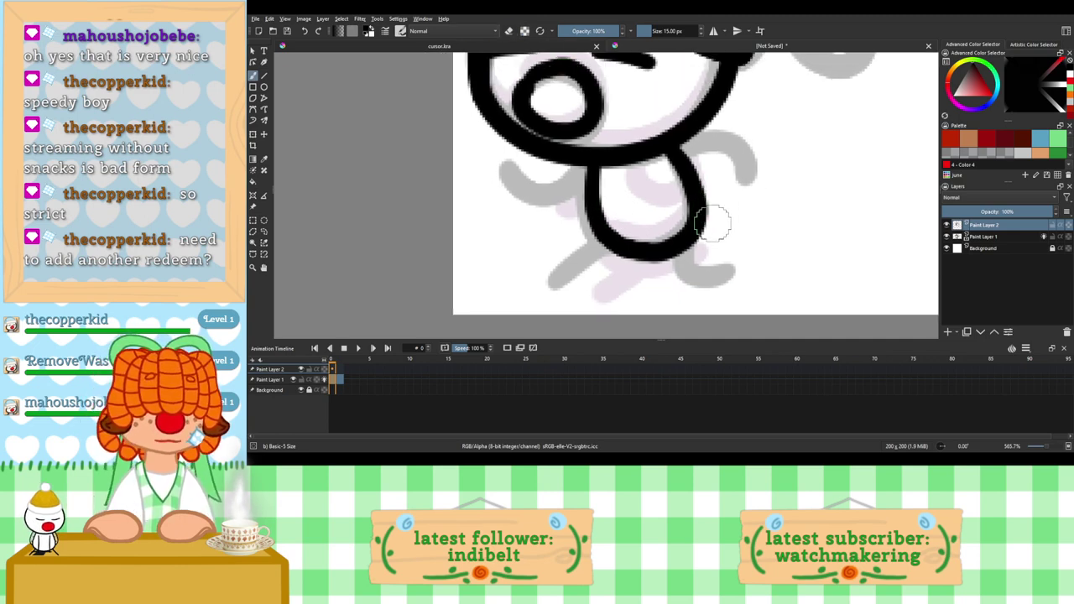
Step: Ink the curved right and left arms over the grey sketch
mouse_move(675, 151)
mouse_down()
mouse_move(707, 137)
mouse_move(745, 181)
mouse_up()
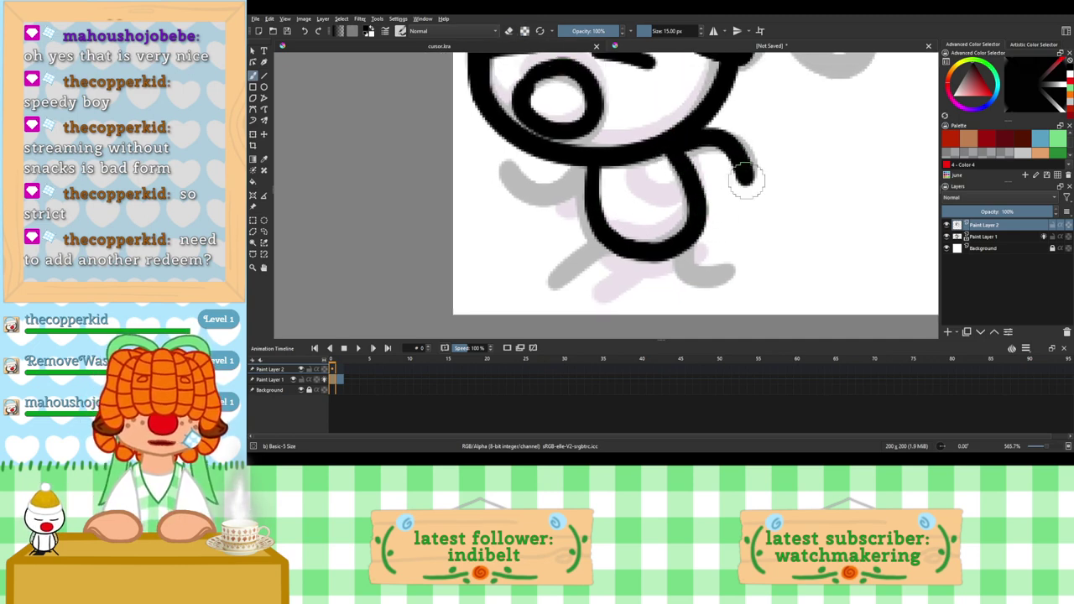
drag(583, 164, 522, 178)
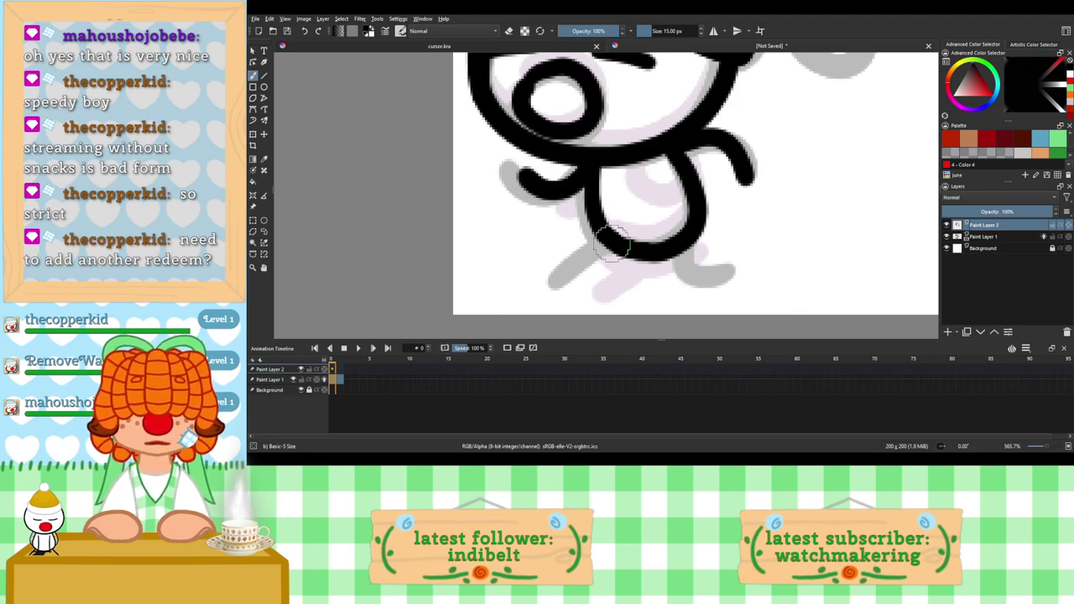
Step: Try inking a straight left leg and a curved right leg below the body
drag(602, 254, 564, 294)
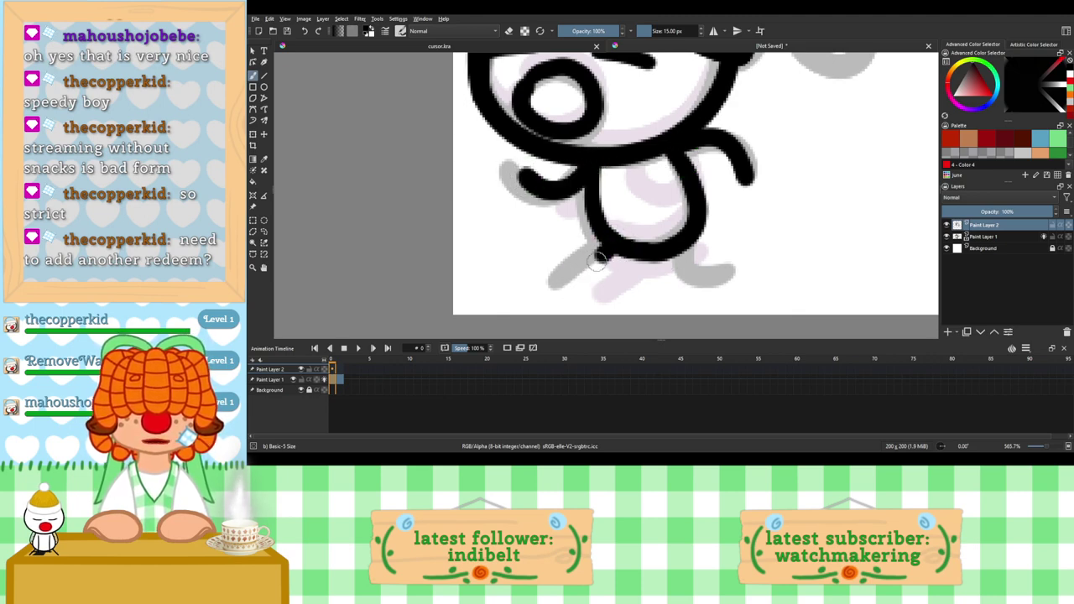
mouse_move(688, 243)
mouse_down()
mouse_move(742, 258)
mouse_move(695, 274)
mouse_move(731, 270)
mouse_up()
key(ctrl+z)
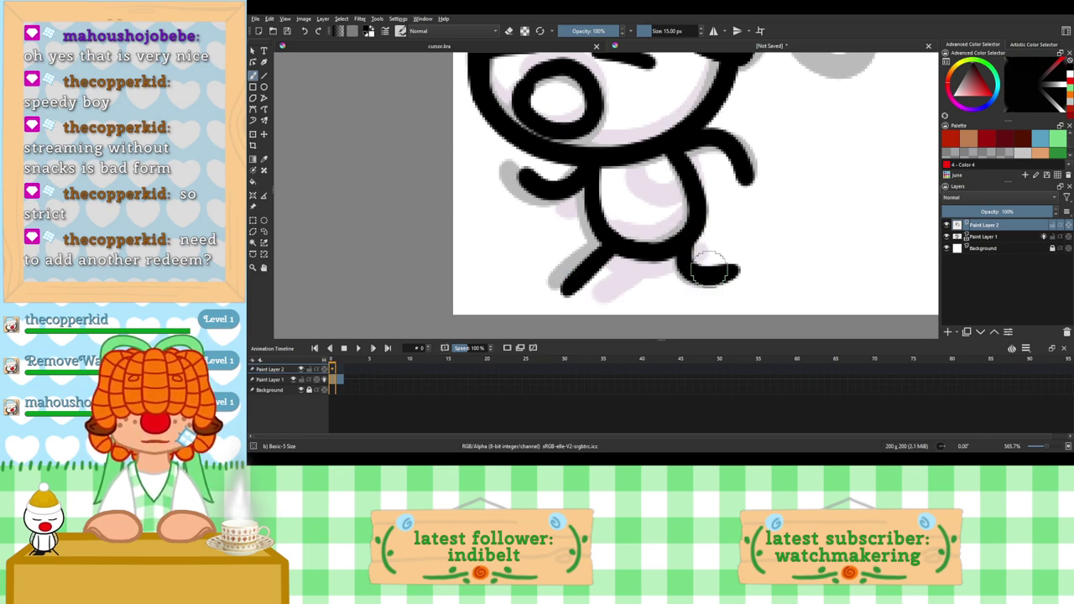
key(ctrl+z)
key(ctrl+z)
key(ctrl+z)
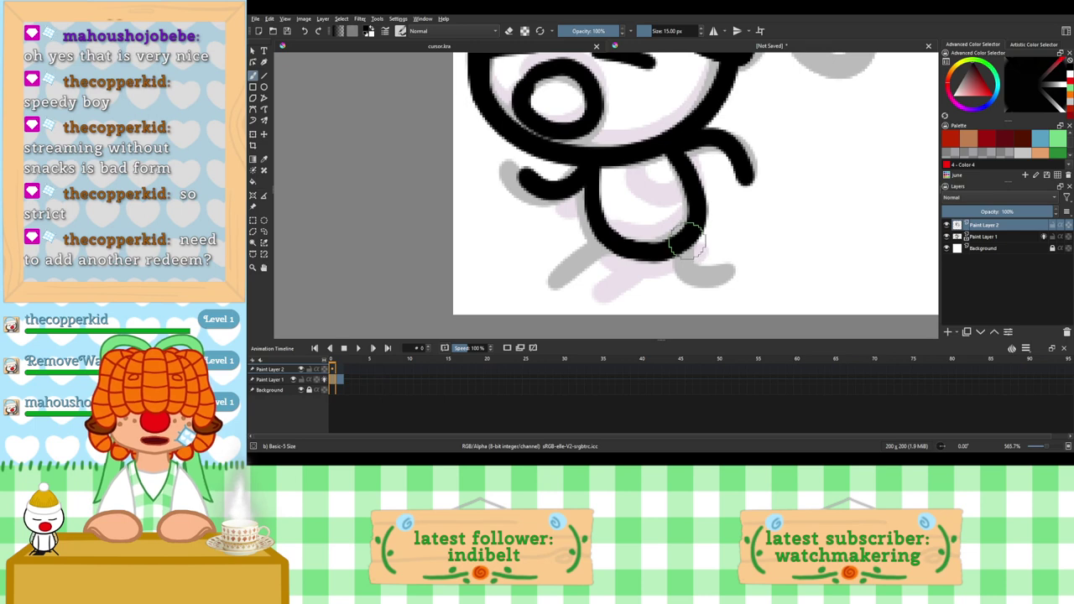
drag(610, 245, 557, 292)
drag(669, 258, 733, 278)
key(minus)
key(minus)
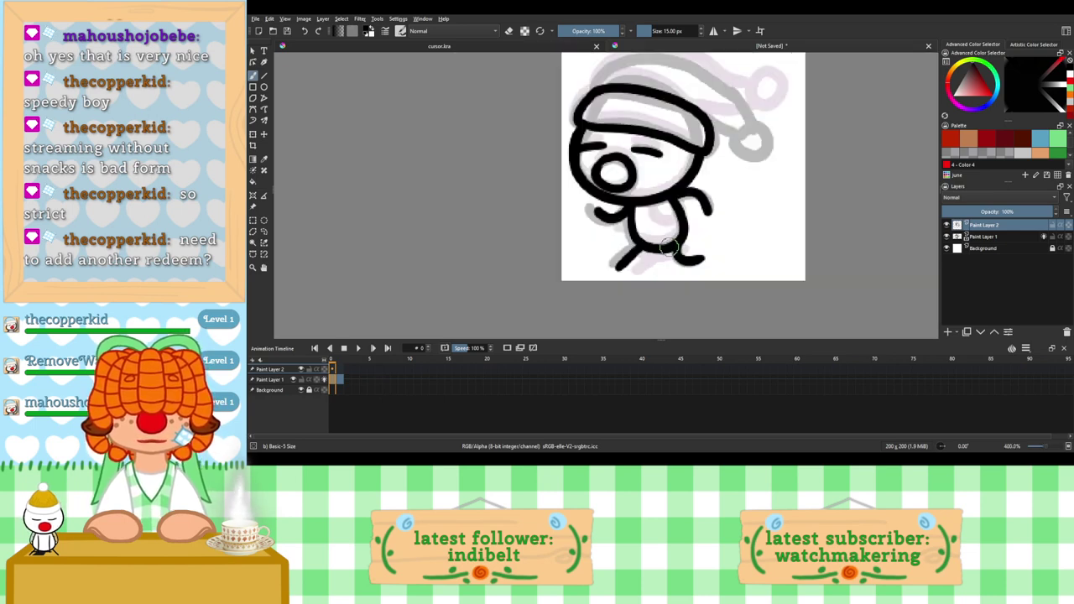
key(ctrl+z)
key(ctrl+z)
Step: Try other angles for the left leg and another curve for the right leg
key(plus)
key(plus)
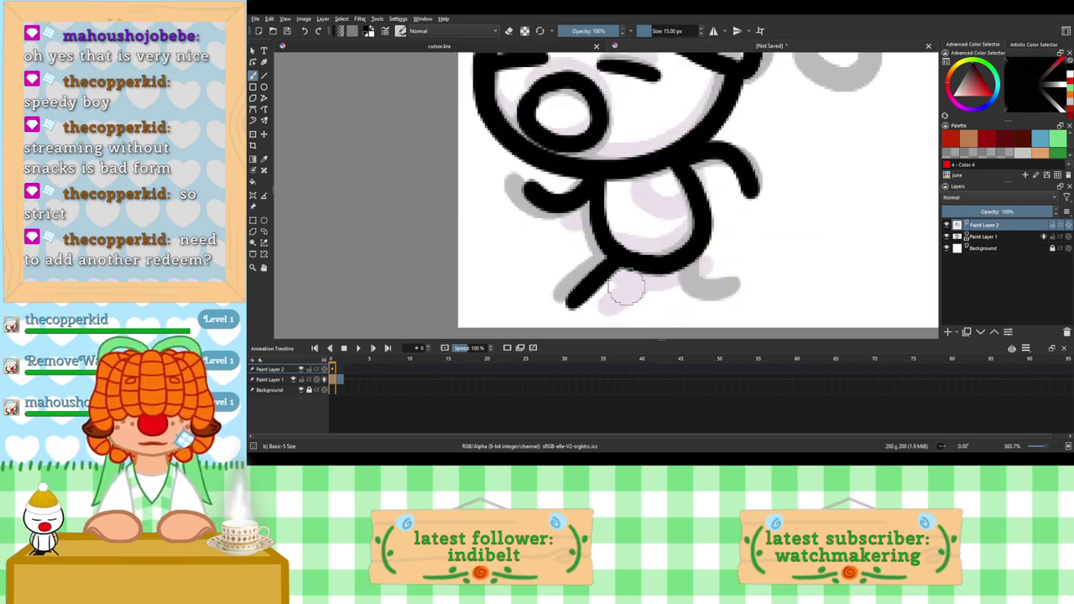
drag(615, 258, 567, 302)
key(ctrl+z)
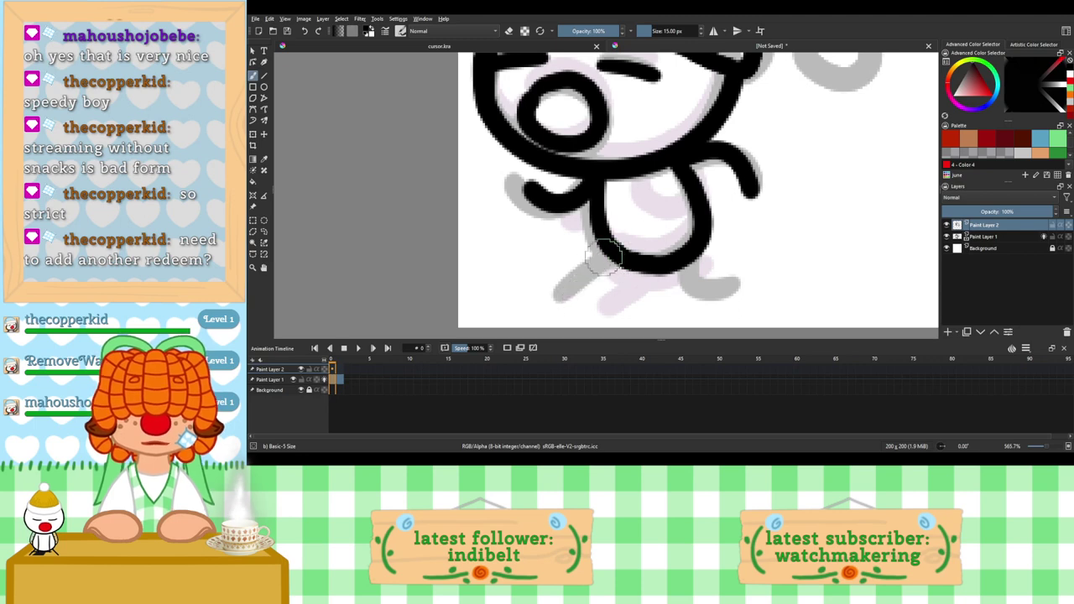
drag(617, 252, 564, 287)
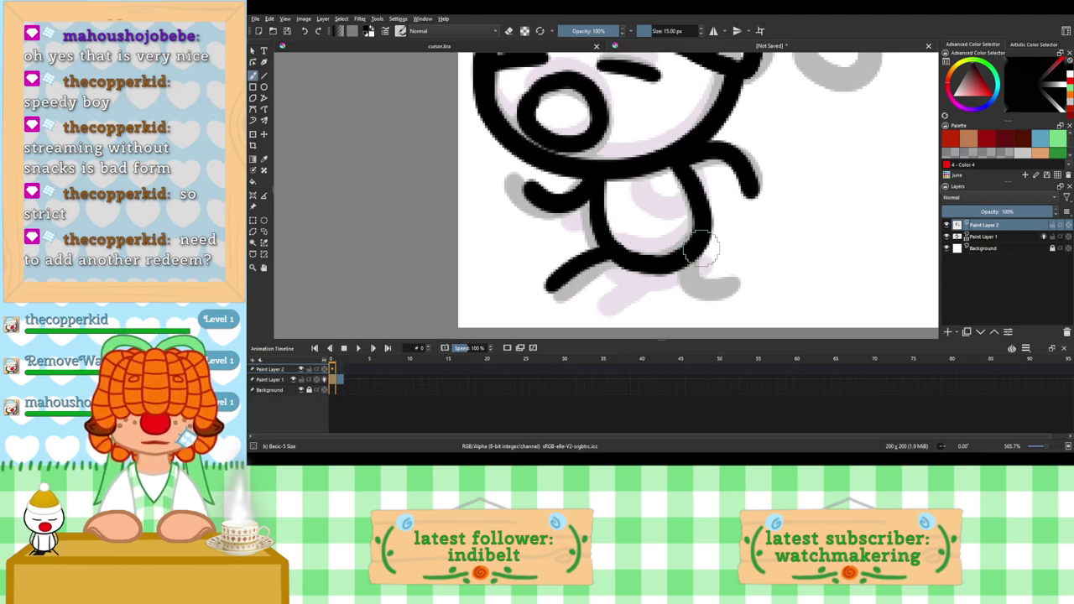
mouse_move(699, 249)
mouse_down()
mouse_move(706, 294)
mouse_move(731, 289)
mouse_up()
key(ctrl+z)
key(ctrl+z)
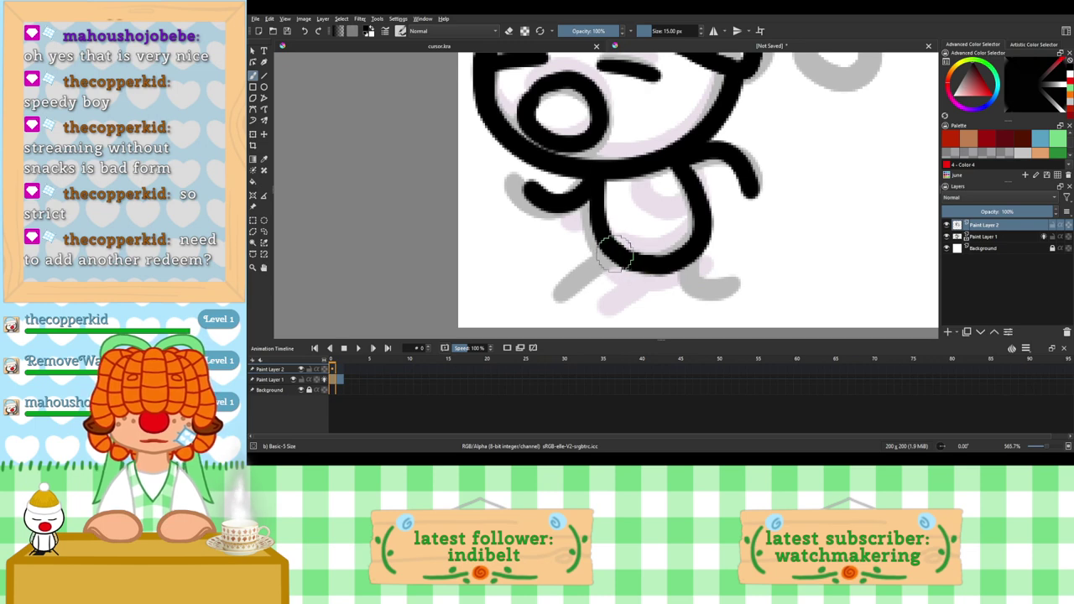
drag(615, 255, 573, 291)
key(ctrl+z)
Step: Ink the left leg as a bent stroke reaching outward and the right leg with a short foot under the body
drag(607, 254, 559, 281)
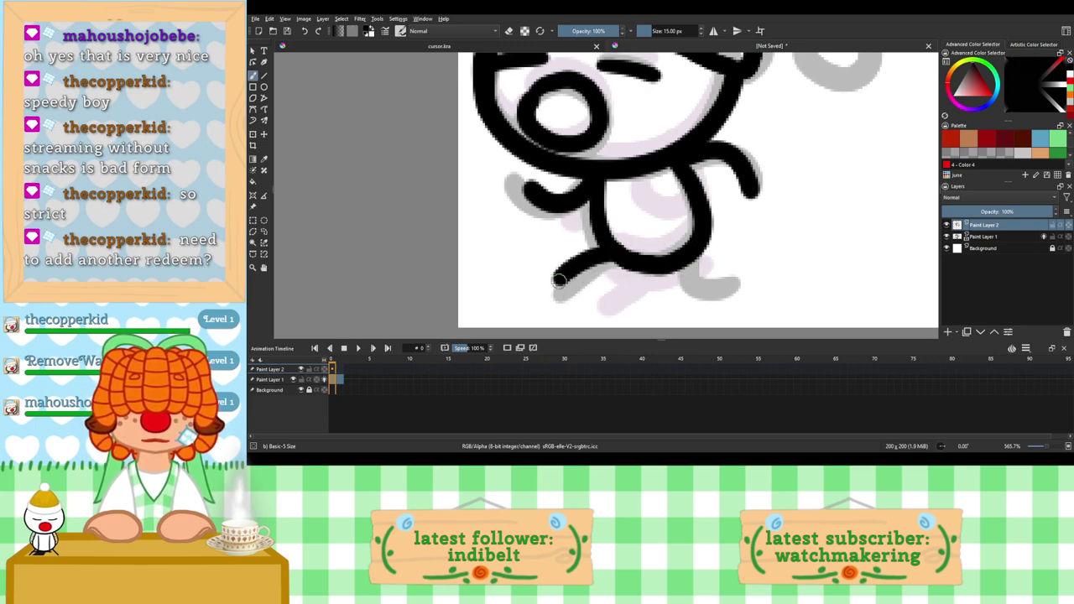
drag(678, 261, 716, 297)
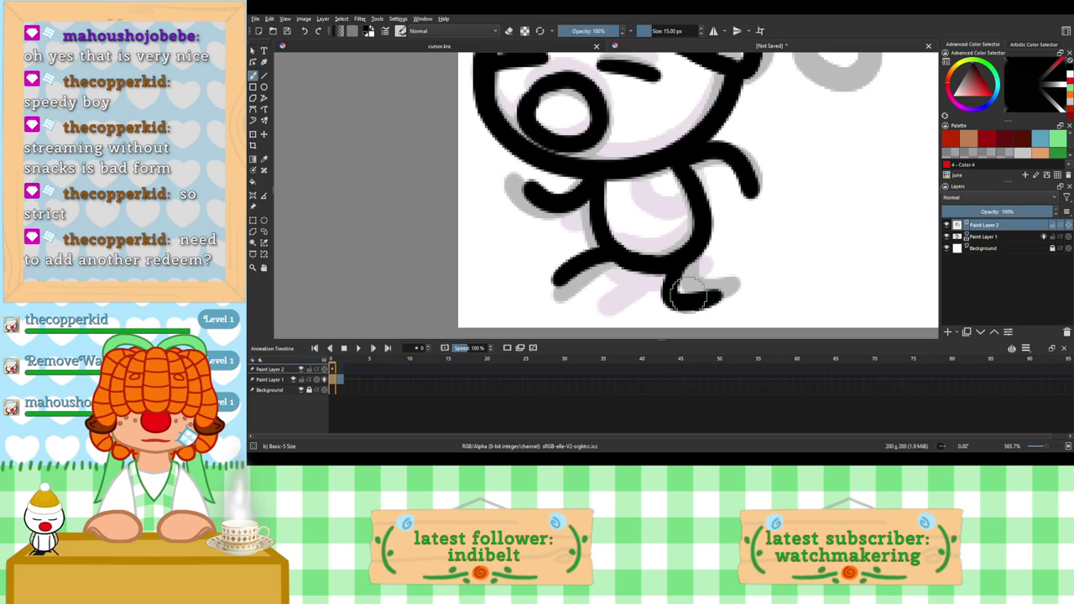
key(ctrl+z)
mouse_move(683, 260)
mouse_down()
mouse_move(692, 291)
mouse_move(723, 283)
mouse_up()
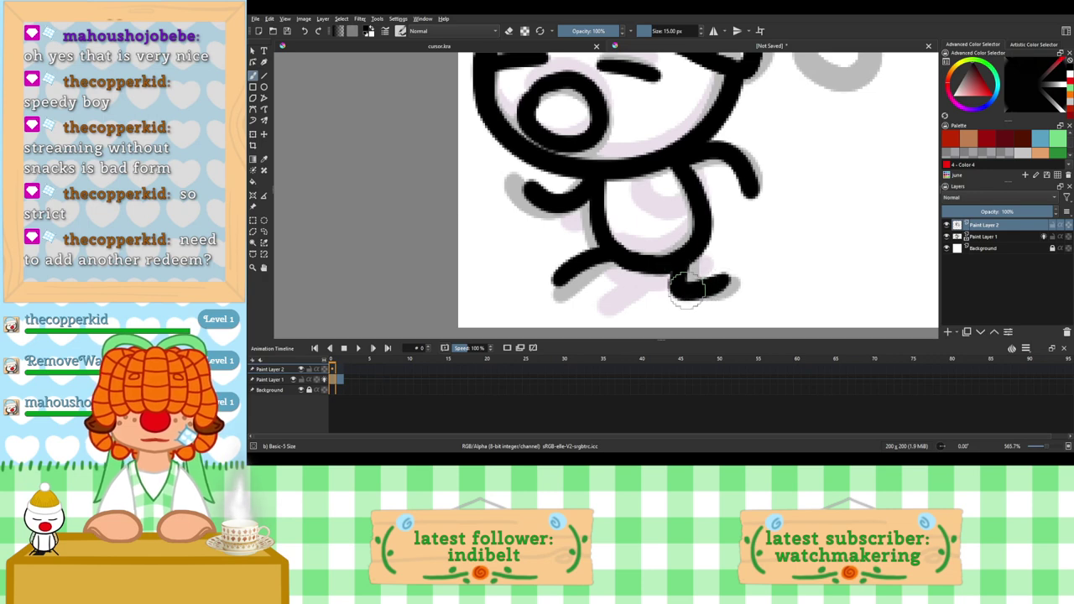
Step: Try inking the upper curve of the hat from the brim's left end toward the tip
scroll(704, 272, down, 3)
drag(710, 192, 700, 208)
scroll(706, 200, up, 2)
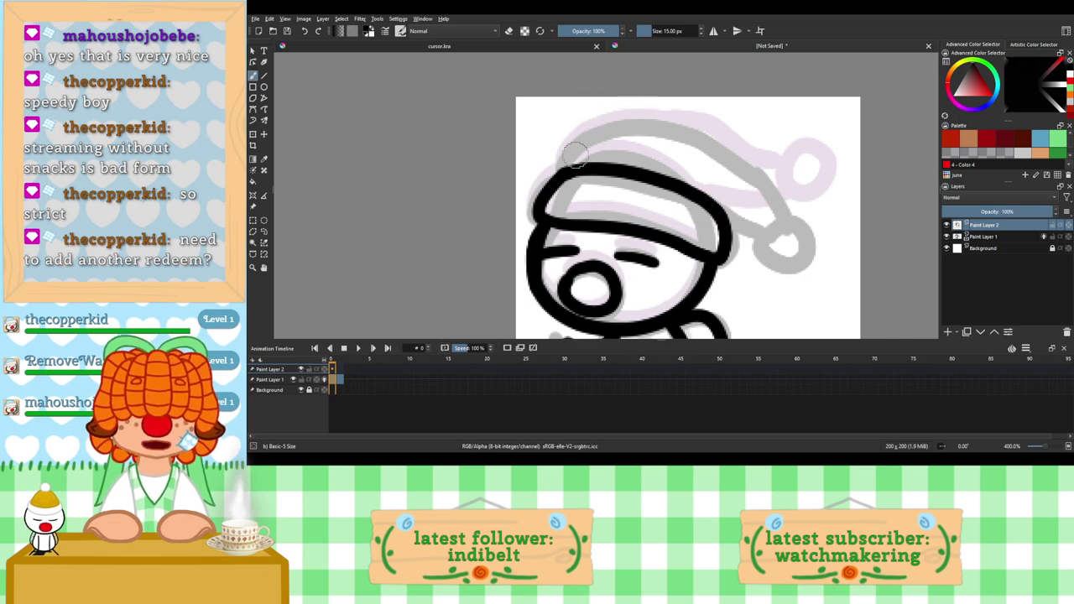
mouse_move(564, 168)
mouse_down()
mouse_move(622, 132)
mouse_move(667, 136)
mouse_up()
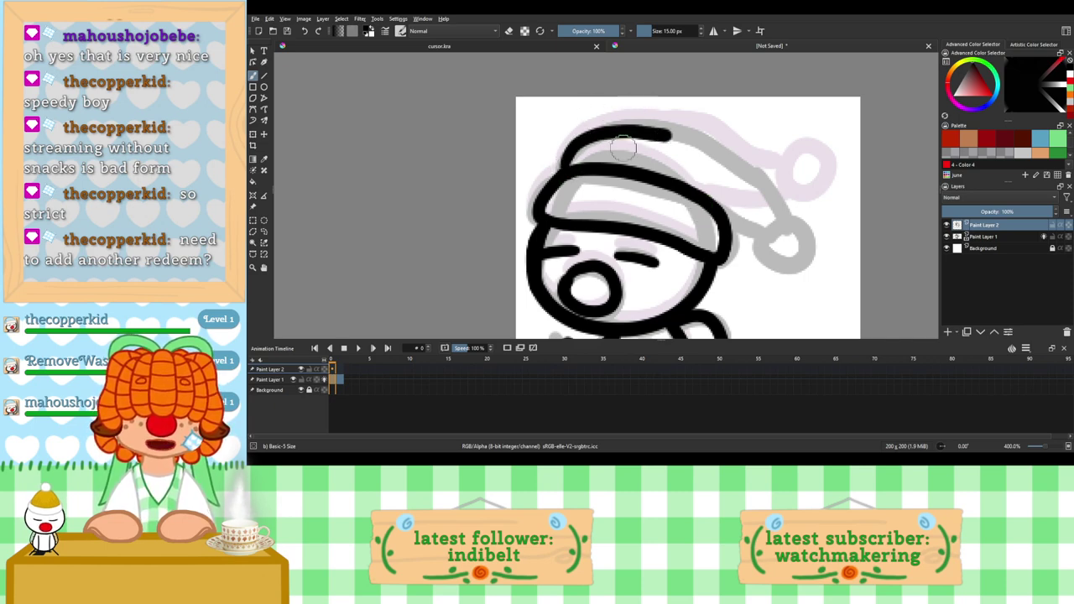
key(ctrl+z)
mouse_move(564, 159)
mouse_down()
mouse_move(636, 119)
mouse_move(719, 143)
mouse_move(790, 186)
mouse_up()
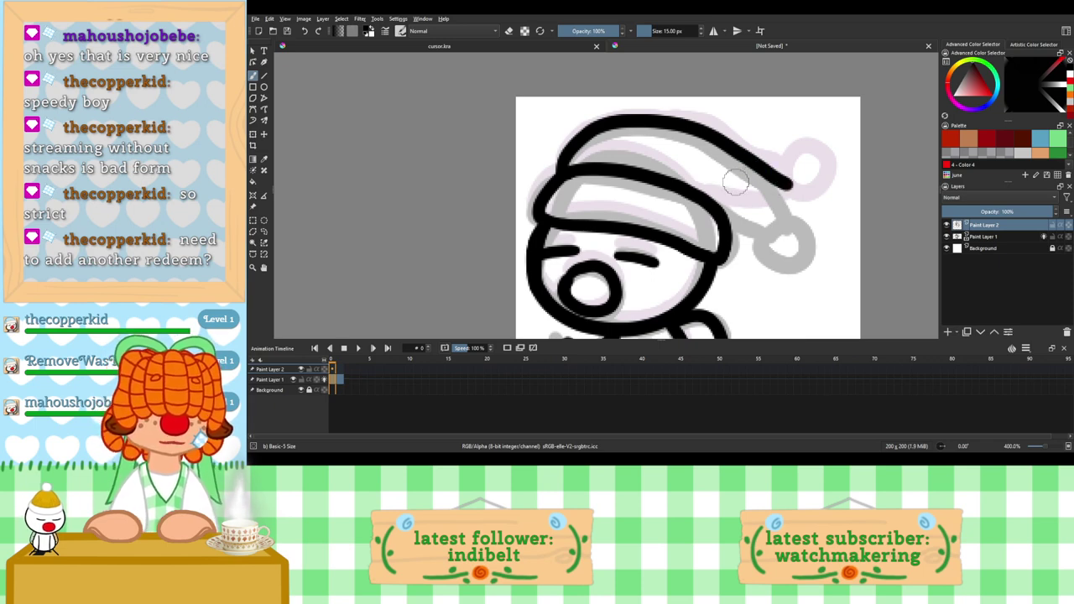
key(ctrl+z)
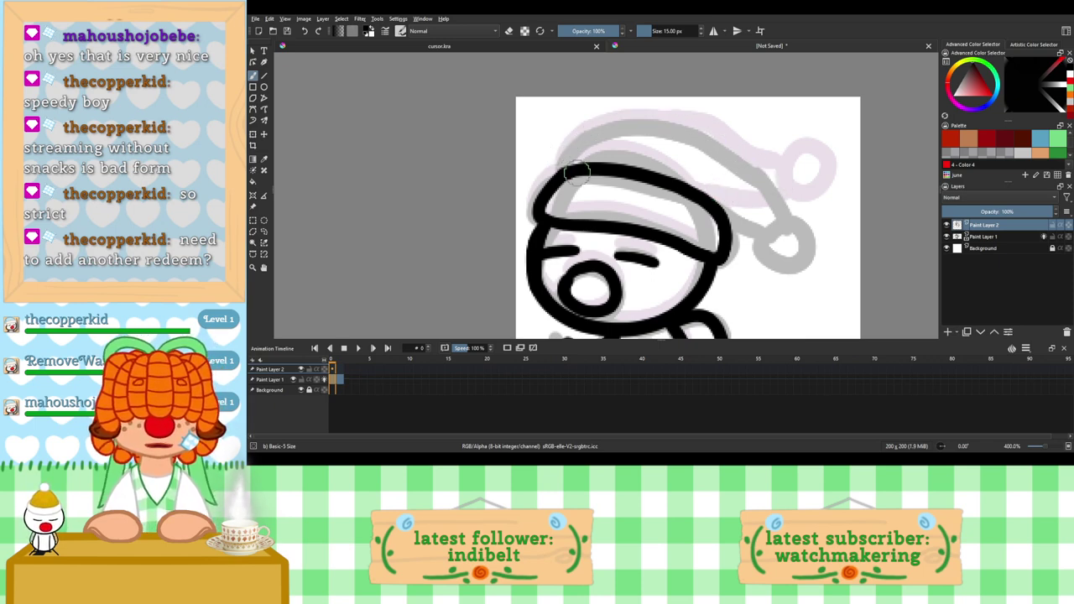
drag(564, 154, 658, 141)
key(ctrl+z)
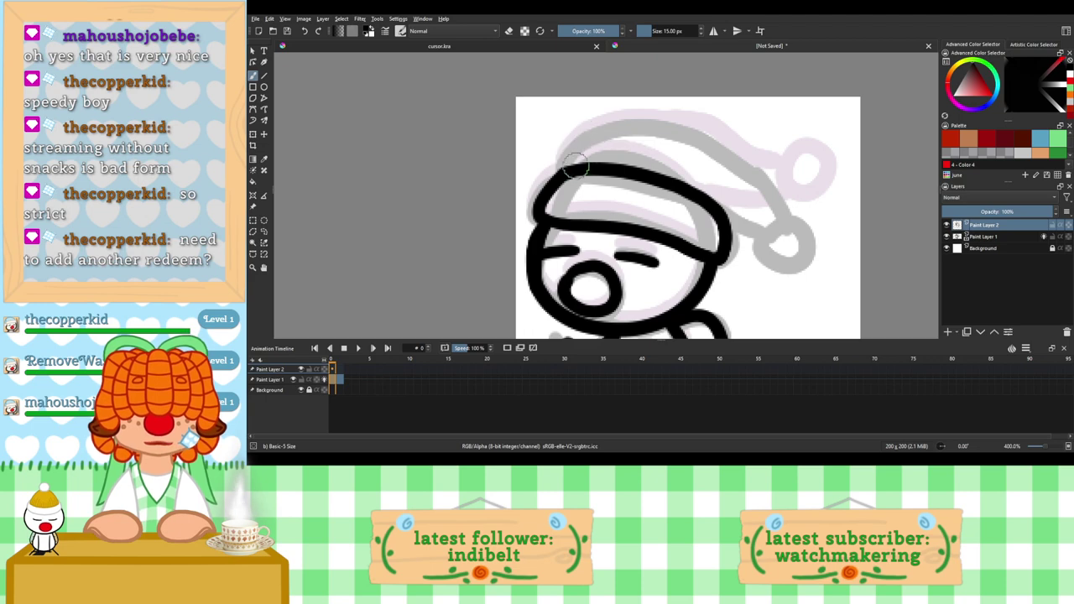
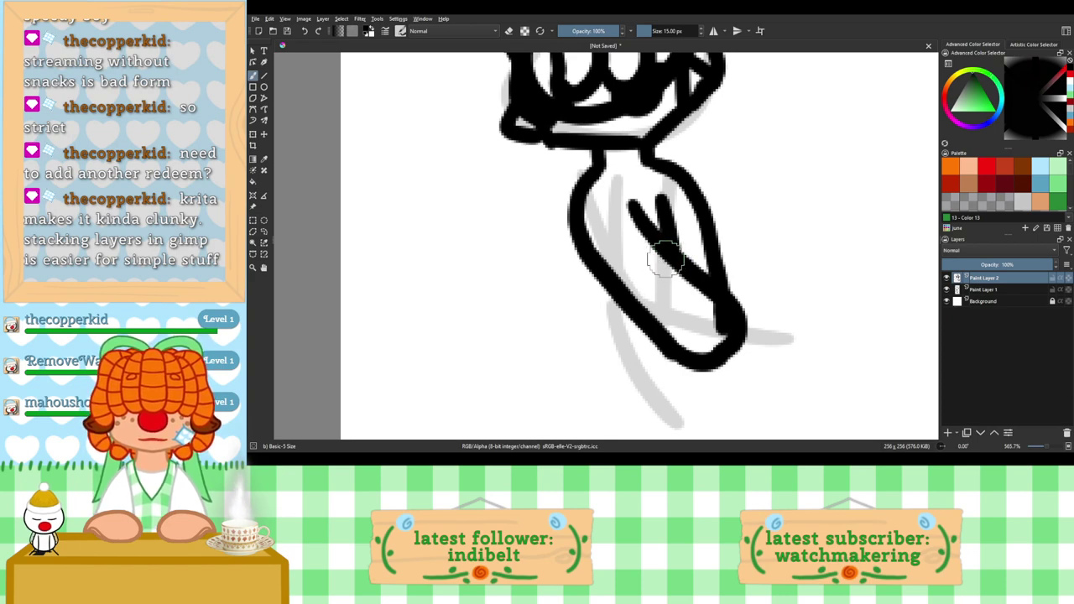
Step: Ink the garment's flared left edge and its hem below the torso on Paint Layer 2 of the 256 x 256 document
mouse_move(667, 246)
mouse_down()
mouse_move(684, 310)
mouse_move(722, 312)
mouse_move(676, 294)
mouse_up()
key(ctrl+z)
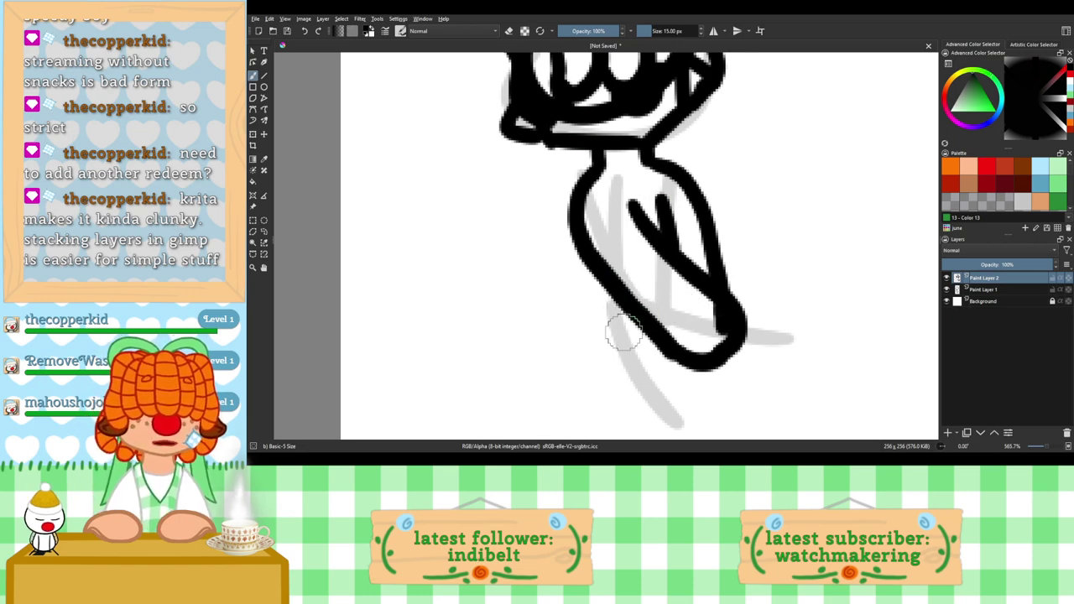
drag(613, 325, 657, 266)
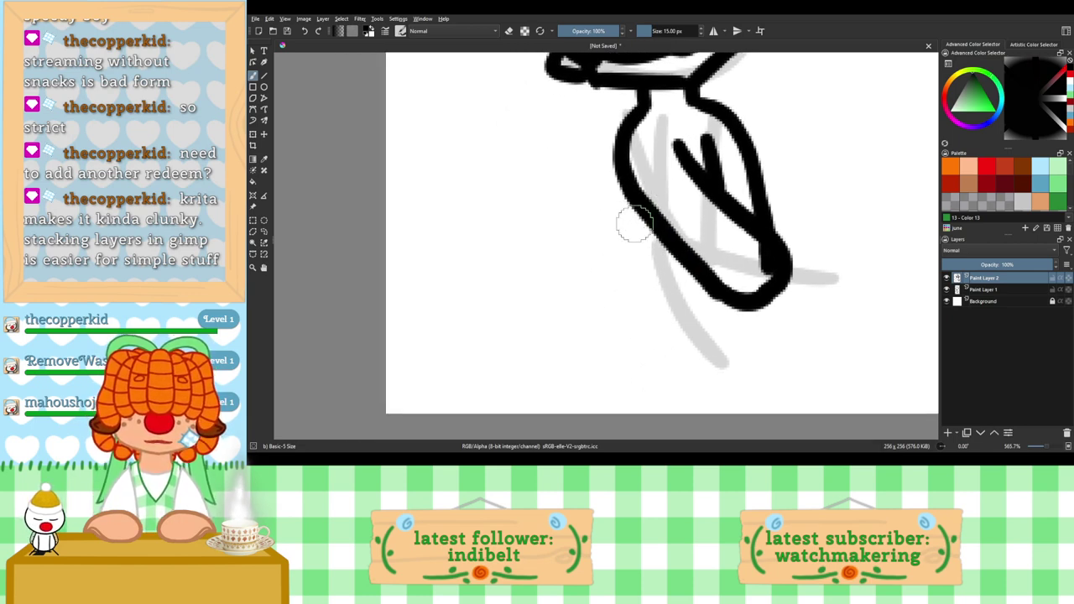
drag(625, 179, 622, 254)
key(ctrl+z)
mouse_move(644, 214)
mouse_down()
mouse_move(626, 247)
mouse_move(627, 280)
mouse_up()
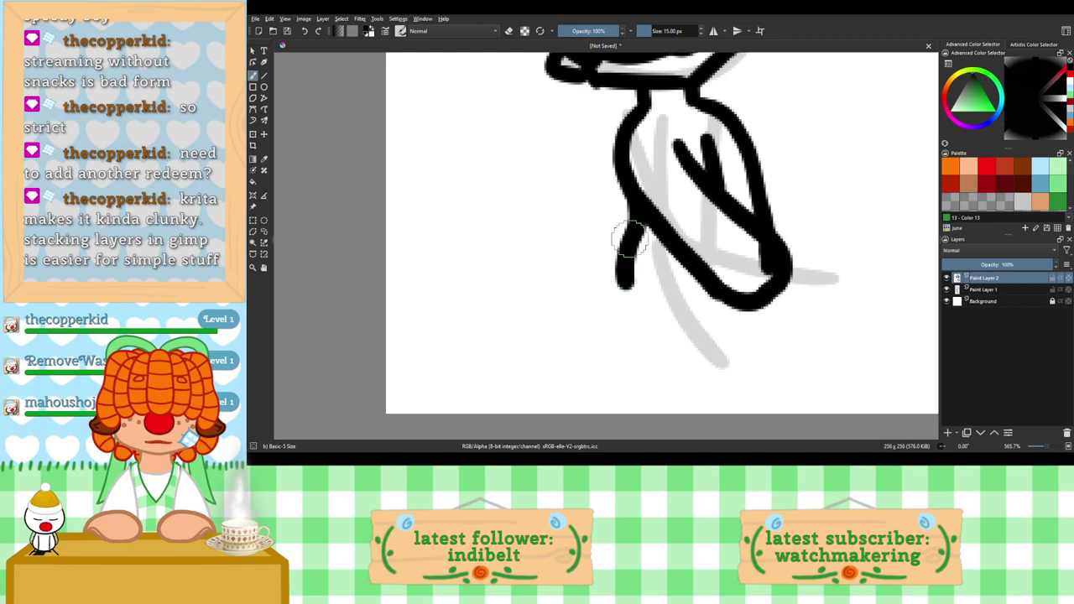
key(ctrl+z)
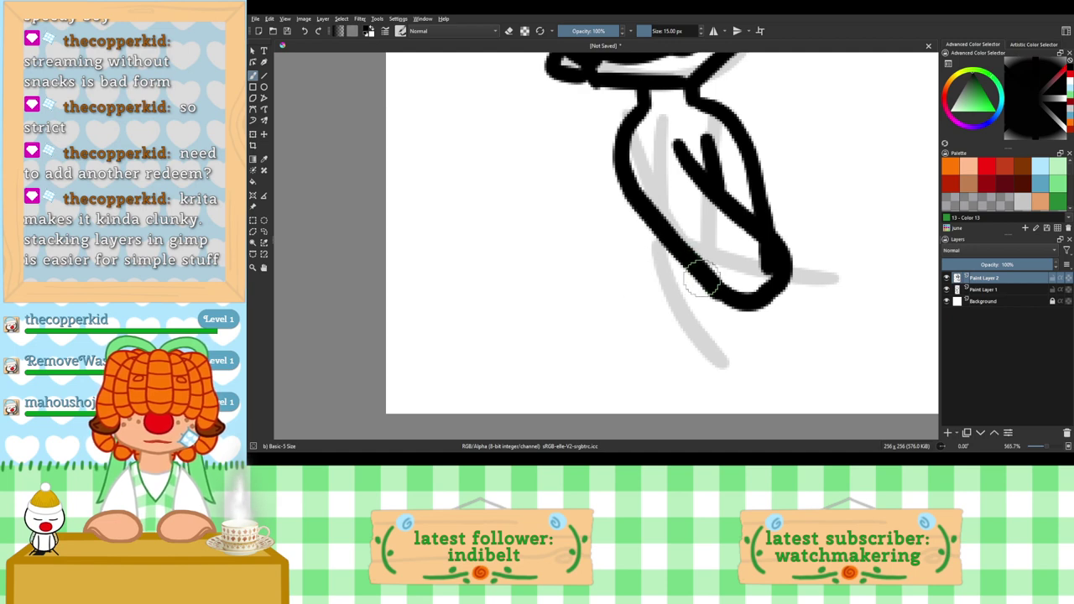
drag(697, 274, 618, 294)
mouse_move(634, 200)
mouse_down()
mouse_move(617, 292)
mouse_move(701, 298)
mouse_move(780, 260)
mouse_up()
Step: Ink two rounded leg outlines, one slanting down from the hem and one extending sideways from the torso's lower right end
mouse_move(691, 282)
mouse_down()
mouse_move(765, 353)
mouse_move(771, 369)
mouse_move(755, 379)
mouse_up()
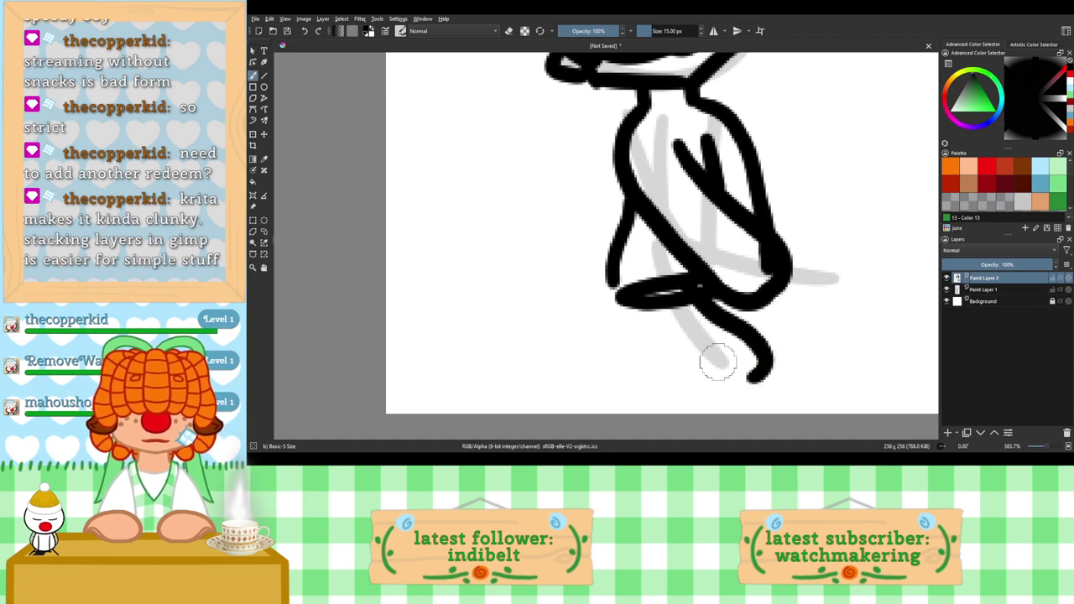
drag(636, 298, 689, 376)
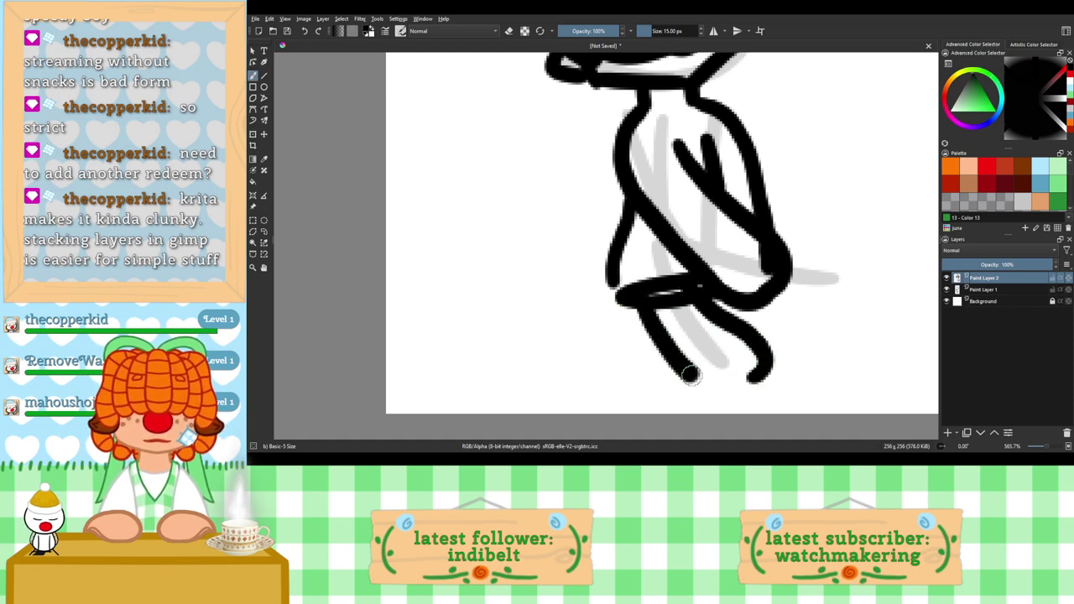
key(ctrl+z)
key(ctrl+z)
mouse_move(703, 294)
mouse_down()
mouse_move(795, 345)
mouse_move(789, 386)
mouse_up()
mouse_move(640, 295)
mouse_down()
mouse_move(723, 388)
mouse_move(751, 400)
mouse_move(807, 382)
mouse_up()
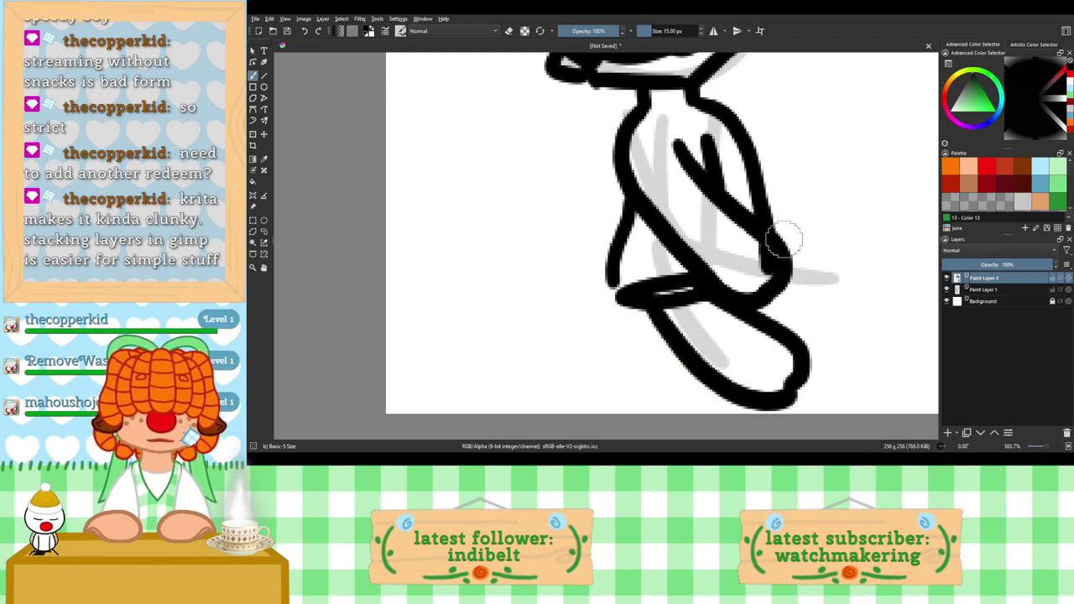
mouse_move(772, 224)
mouse_down()
mouse_move(844, 227)
mouse_move(878, 253)
mouse_move(866, 286)
mouse_move(777, 291)
mouse_up()
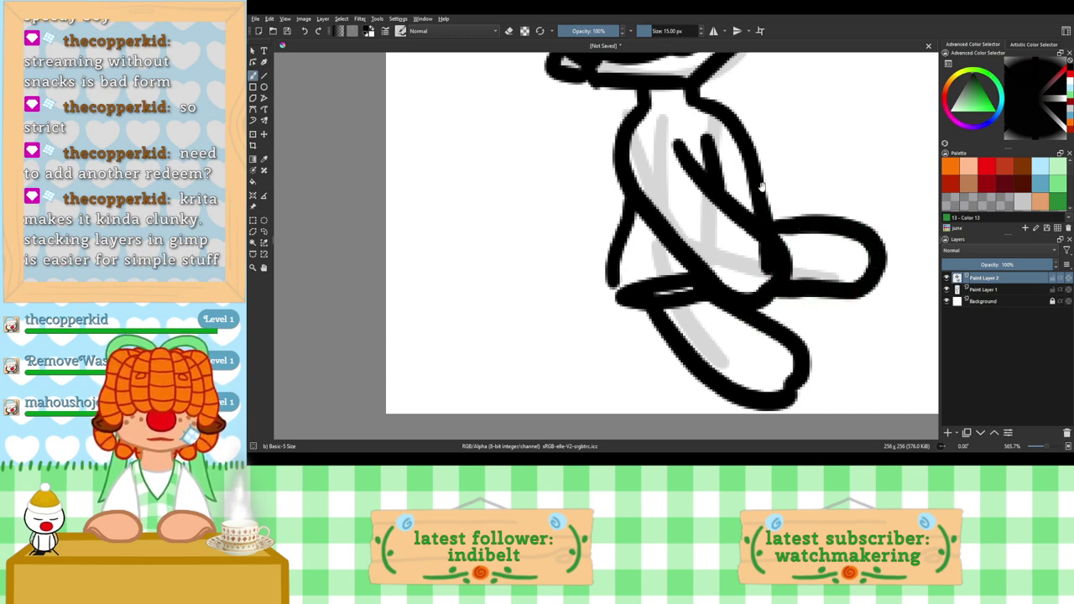
Step: Erase the hem's left end, then redraw the garment's left edge longer and close it with a wider pointed hem
drag(760, 198, 773, 259)
click(508, 30)
mouse_move(648, 317)
mouse_down()
mouse_move(680, 344)
mouse_move(703, 342)
mouse_move(676, 311)
mouse_move(631, 323)
mouse_move(646, 298)
mouse_move(617, 338)
mouse_move(649, 297)
mouse_move(636, 323)
mouse_move(645, 306)
mouse_move(643, 319)
mouse_move(627, 249)
mouse_up()
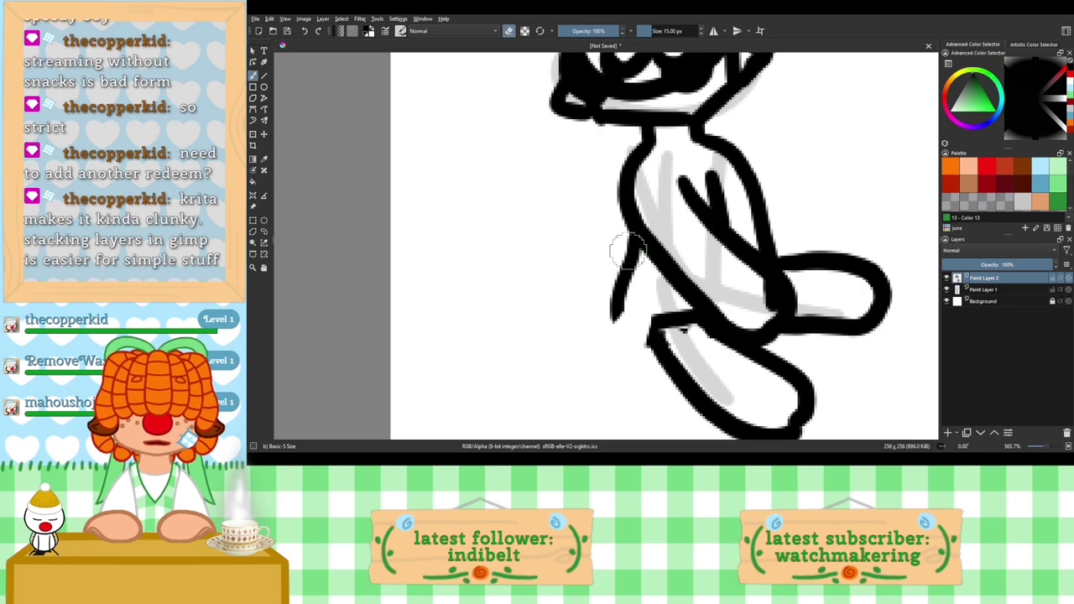
click(509, 31)
drag(621, 277, 578, 352)
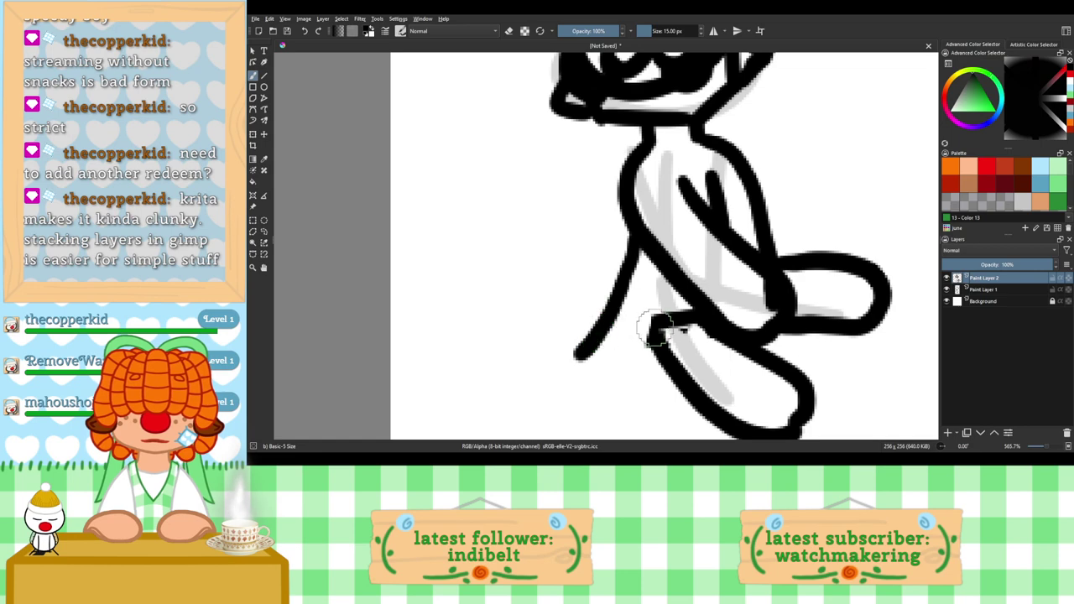
mouse_move(659, 328)
mouse_down()
mouse_move(590, 359)
mouse_move(605, 348)
mouse_move(592, 355)
mouse_move(659, 357)
mouse_up()
key(ctrl+z)
drag(589, 355, 655, 357)
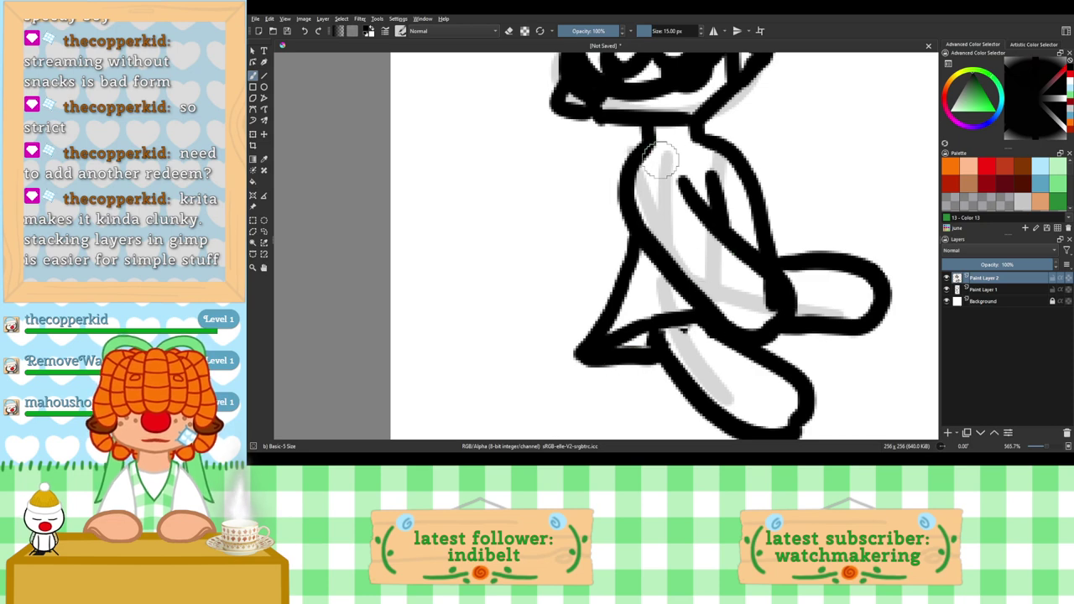
Step: Extend the two inner V-shaped torso lines up to the shoulders at the neck
drag(647, 148, 685, 182)
drag(706, 144, 713, 181)
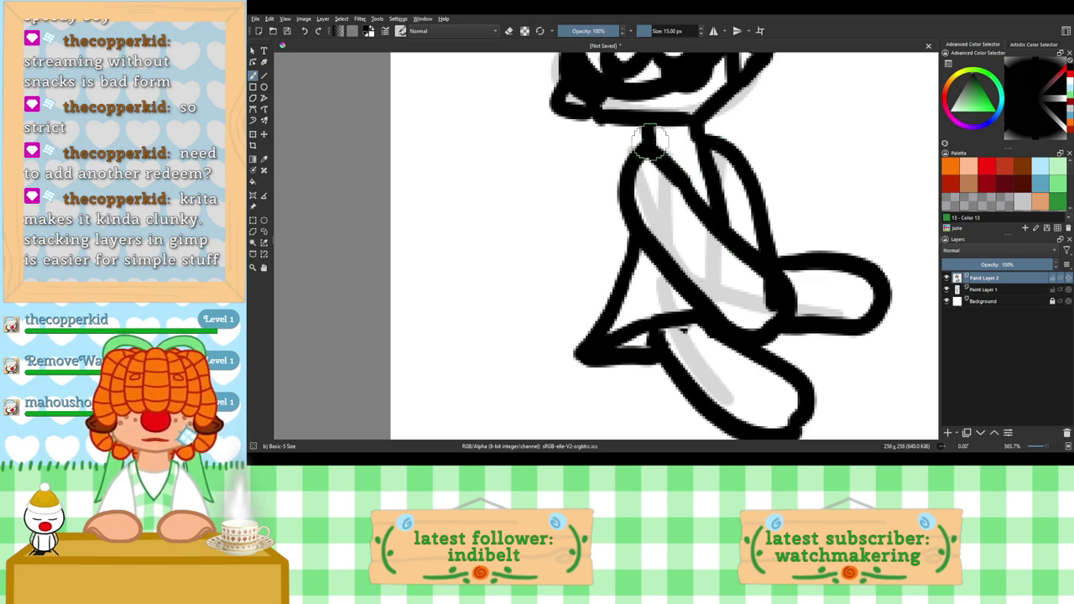
Step: Draw a curved neckline at the base of the figure's neck and add the sleeve hem lines across the arms
mouse_move(649, 140)
mouse_down()
mouse_move(673, 152)
mouse_move(709, 133)
mouse_up()
key(ctrl+z)
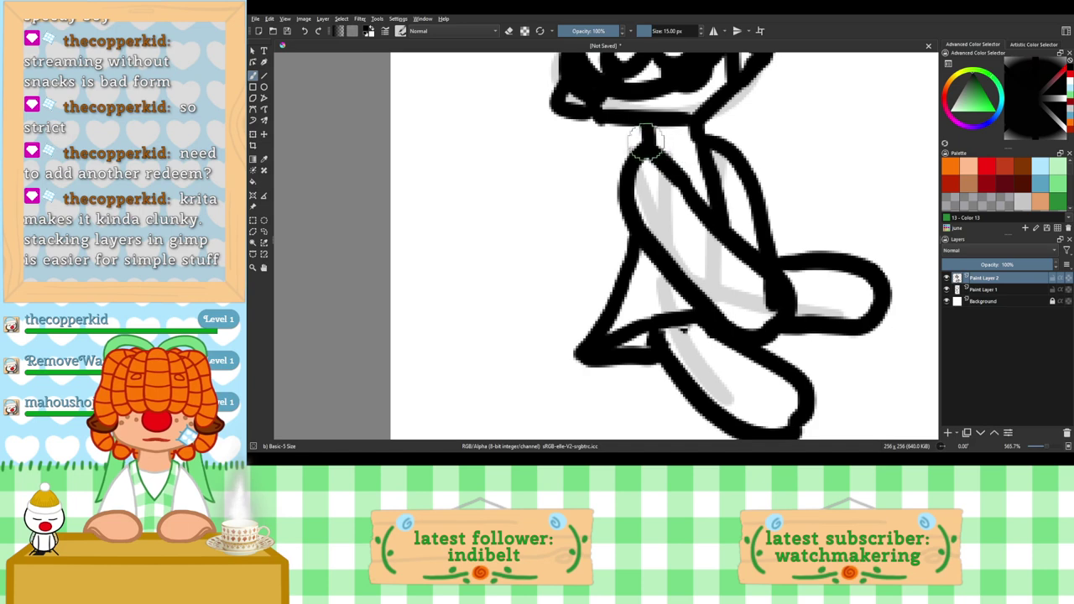
mouse_move(645, 142)
mouse_down()
mouse_move(672, 164)
mouse_move(700, 141)
mouse_up()
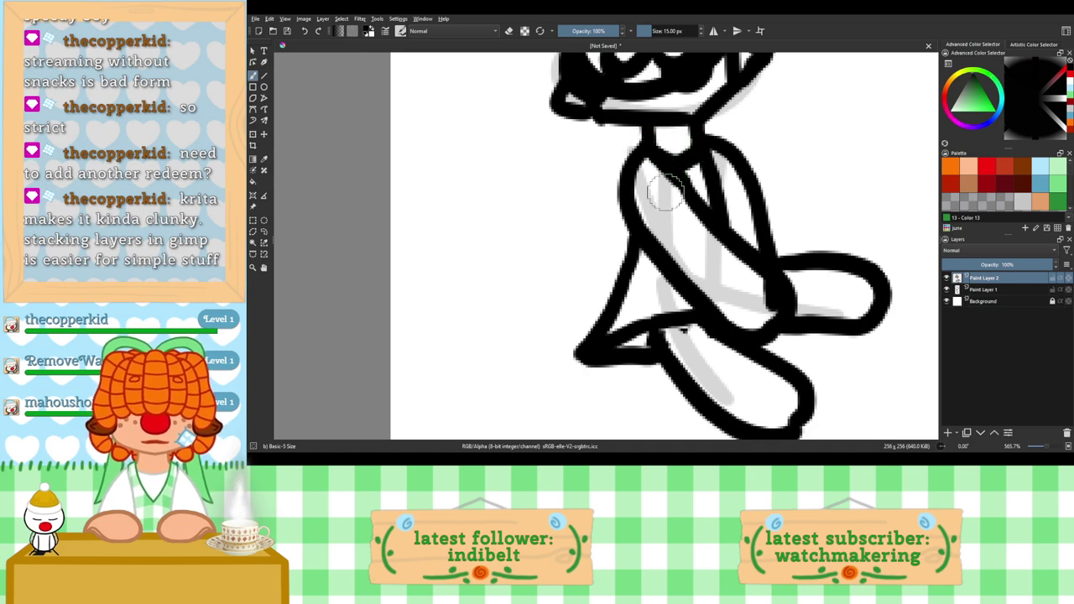
mouse_move(682, 217)
mouse_down()
mouse_move(664, 257)
mouse_move(722, 189)
mouse_move(751, 214)
mouse_move(730, 220)
mouse_move(734, 234)
mouse_up()
scroll(732, 220, down, 3)
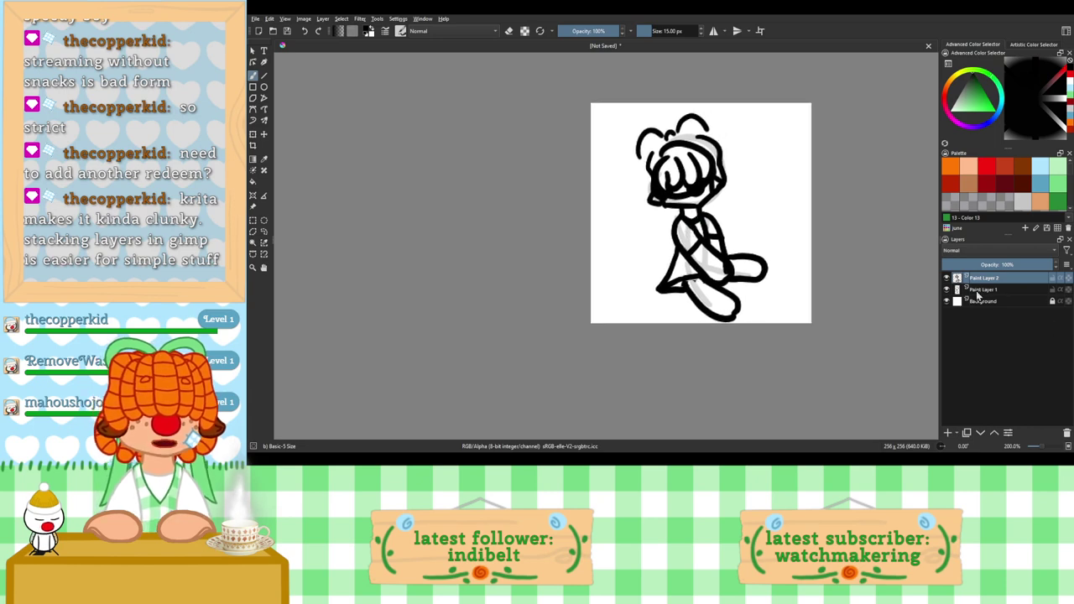
Step: Delete Paint Layer 1 with the old grey rough sketch
click(978, 290)
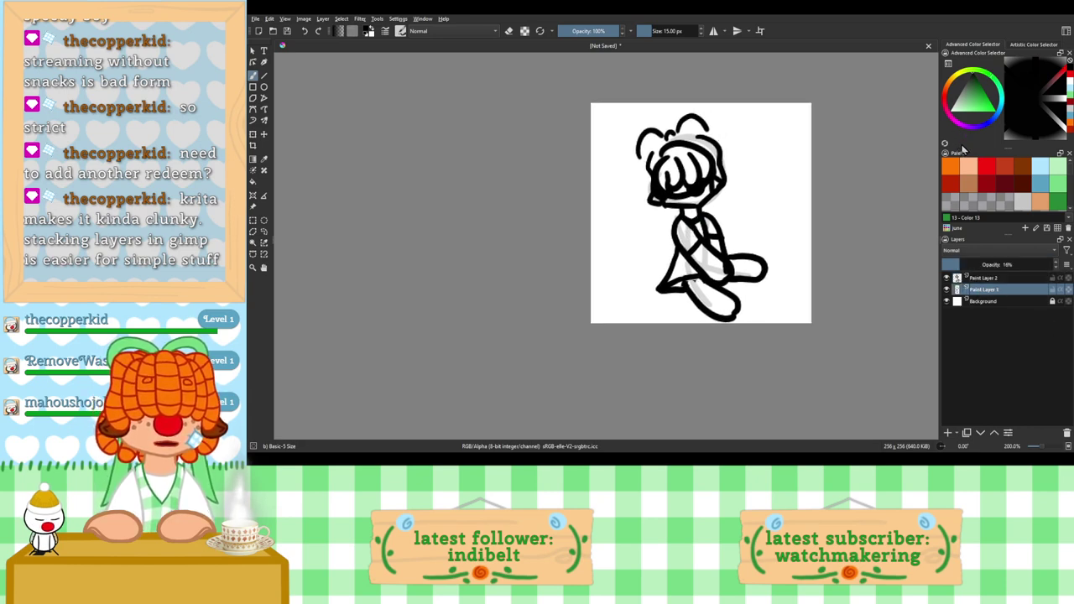
key(shift+Delete)
drag(751, 244, 756, 255)
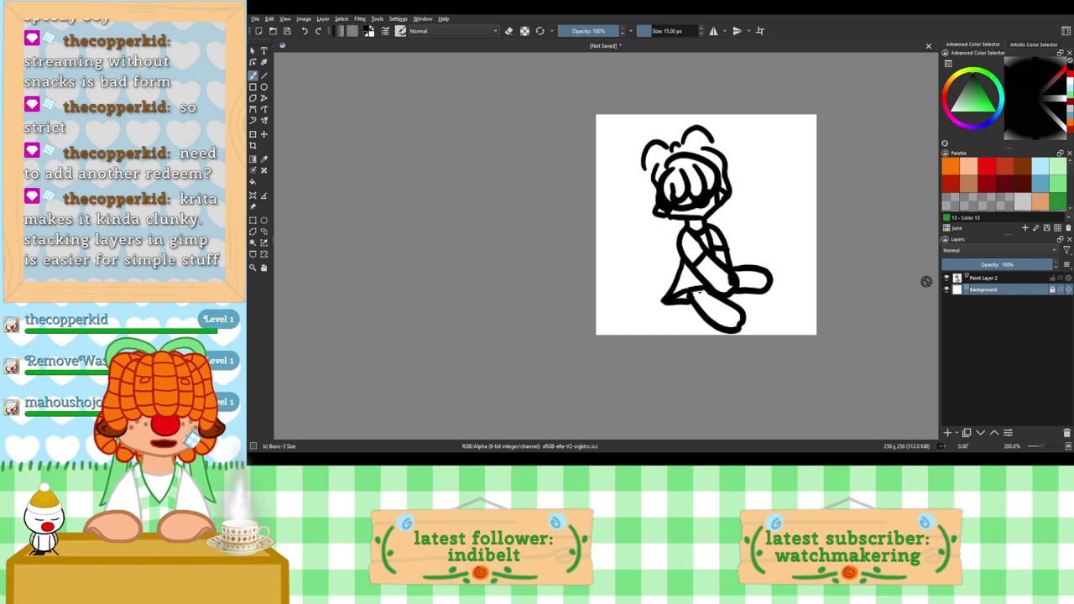
Step: Transform the figure on Paint Layer 2 by moving it slightly up, tilting it a few degrees clockwise and shrinking it a little
click(252, 136)
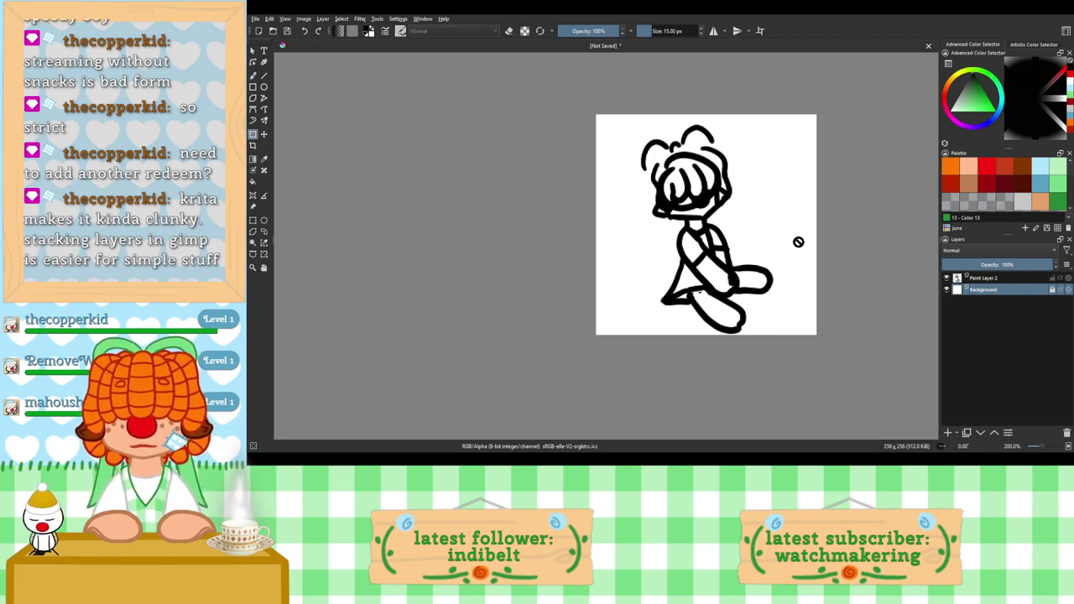
click(958, 277)
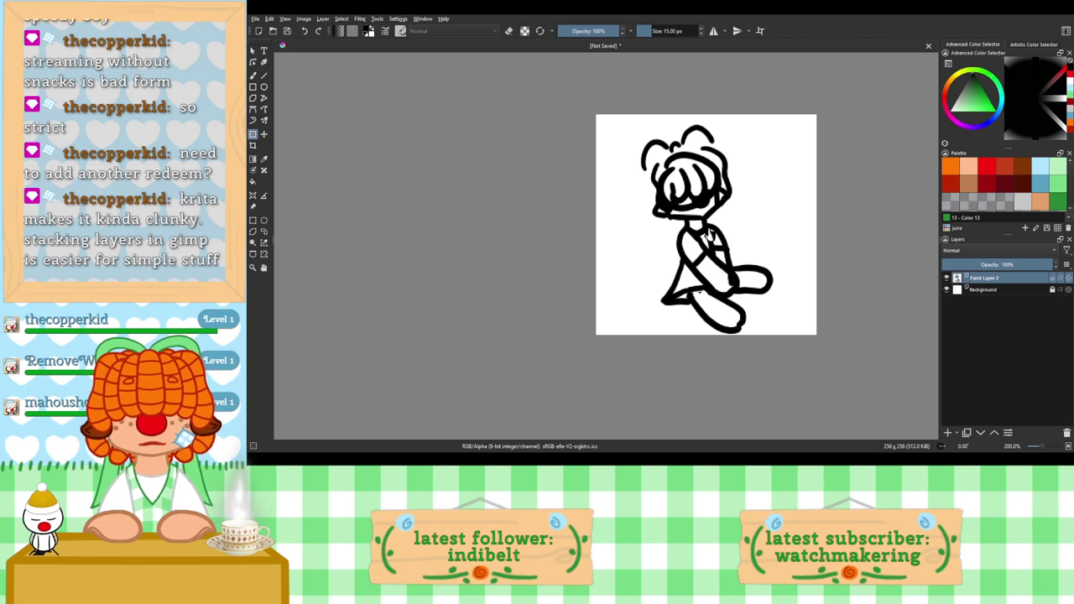
click(709, 234)
drag(709, 233, 702, 227)
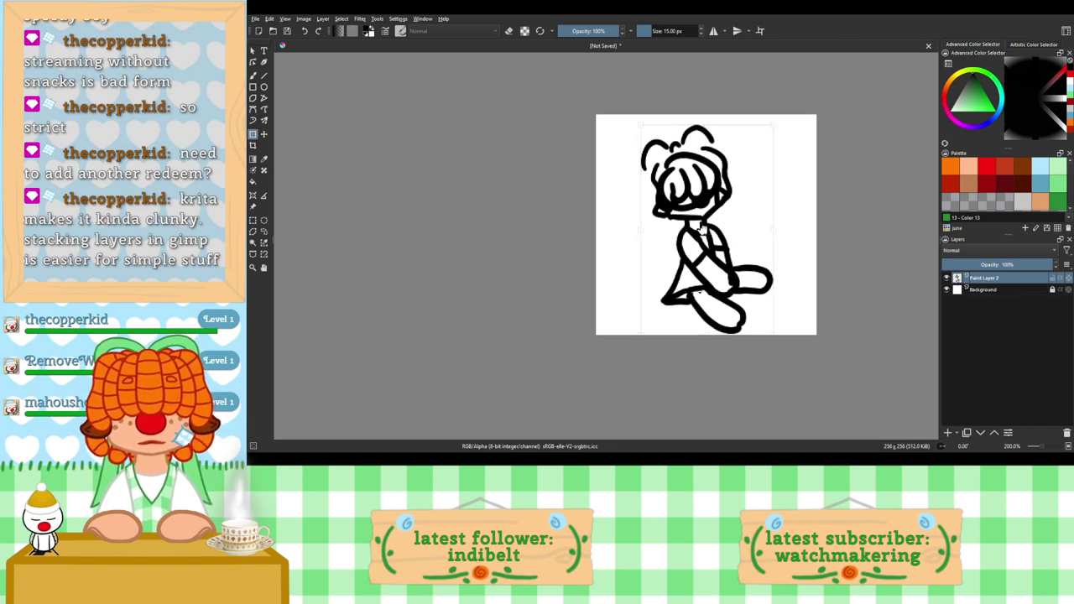
mouse_move(670, 180)
mouse_down()
mouse_move(706, 248)
mouse_move(728, 214)
mouse_move(703, 235)
mouse_move(711, 240)
mouse_up()
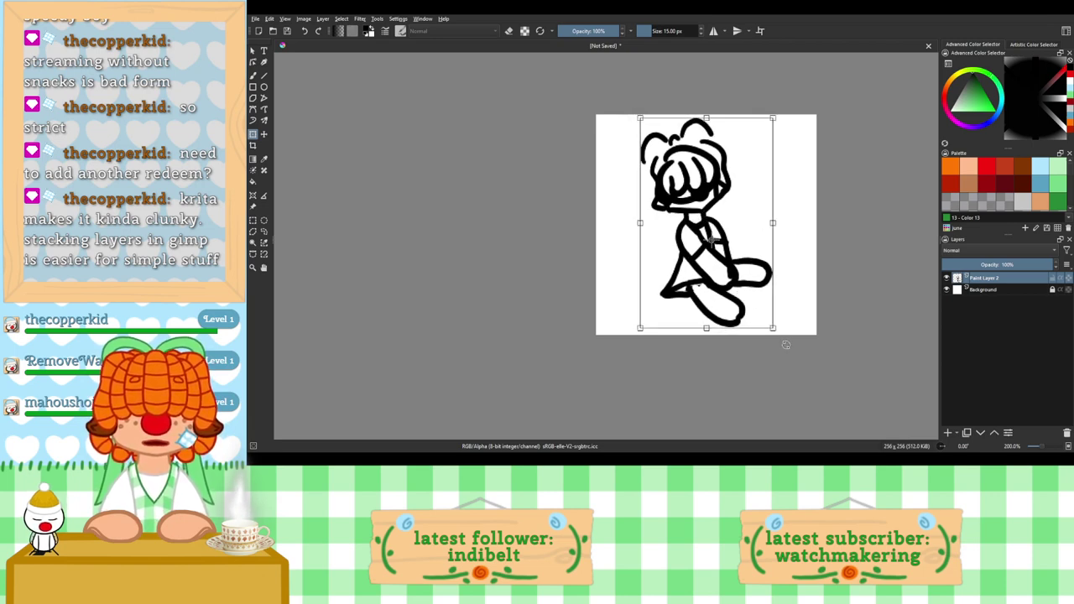
drag(789, 340, 771, 347)
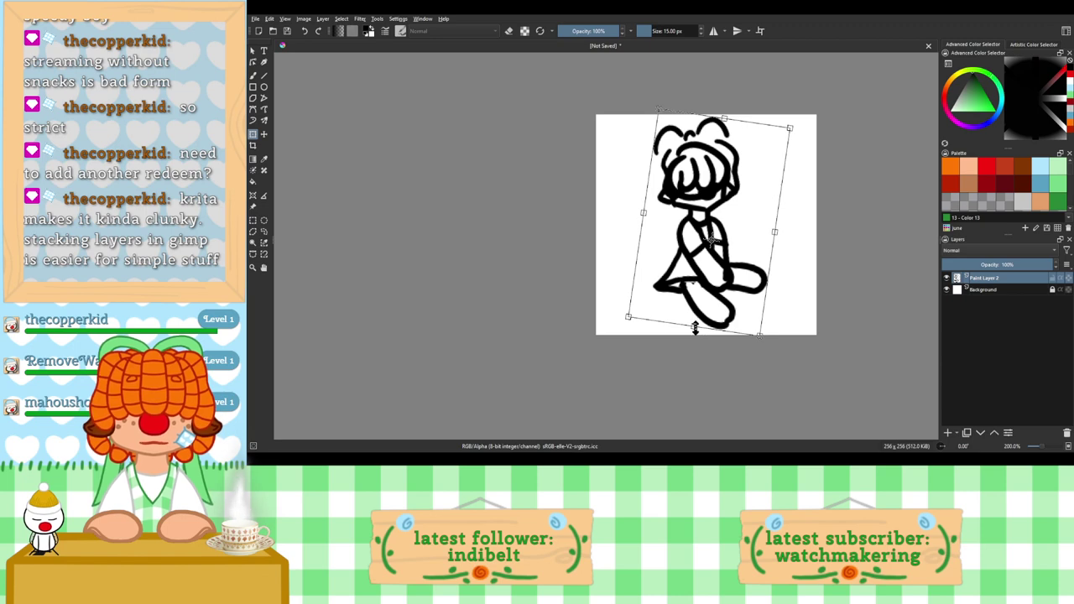
drag(695, 329, 699, 282)
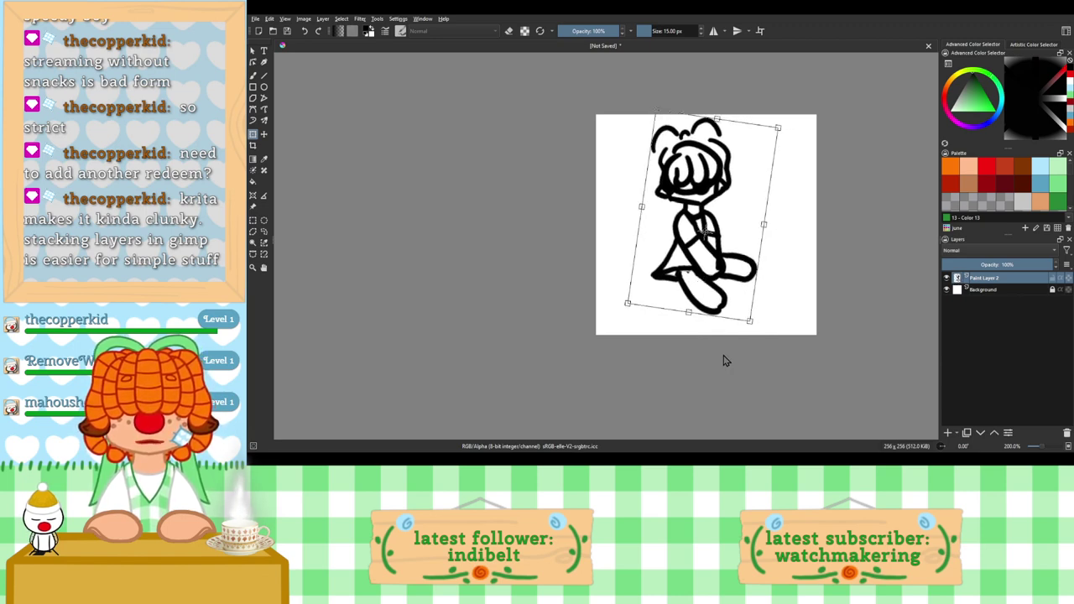
key(Return)
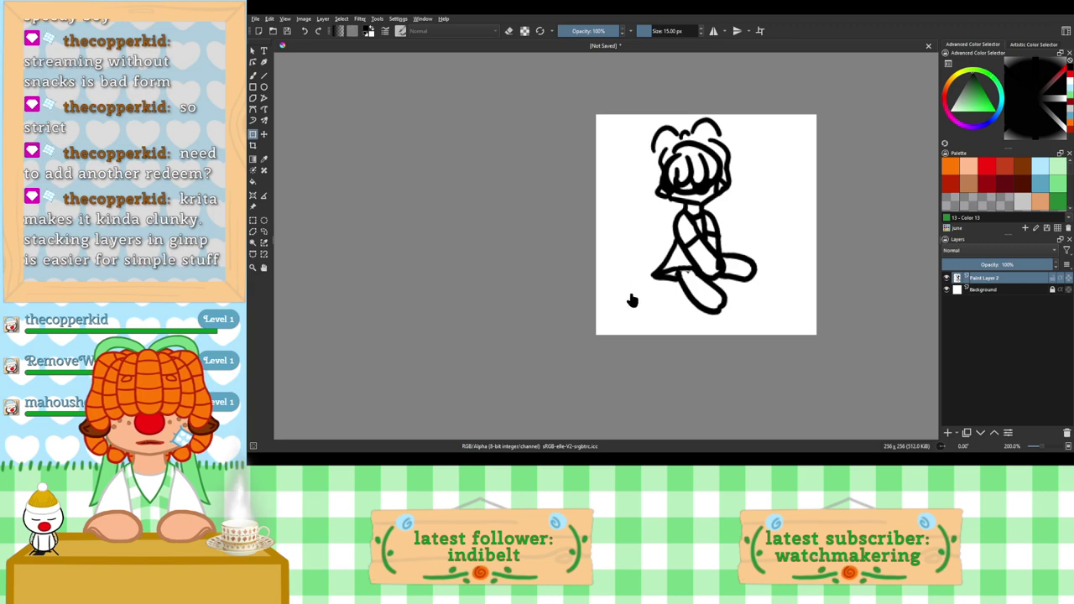
Step: Outline both legs with a freehand selection and start transforming the selected area
click(264, 233)
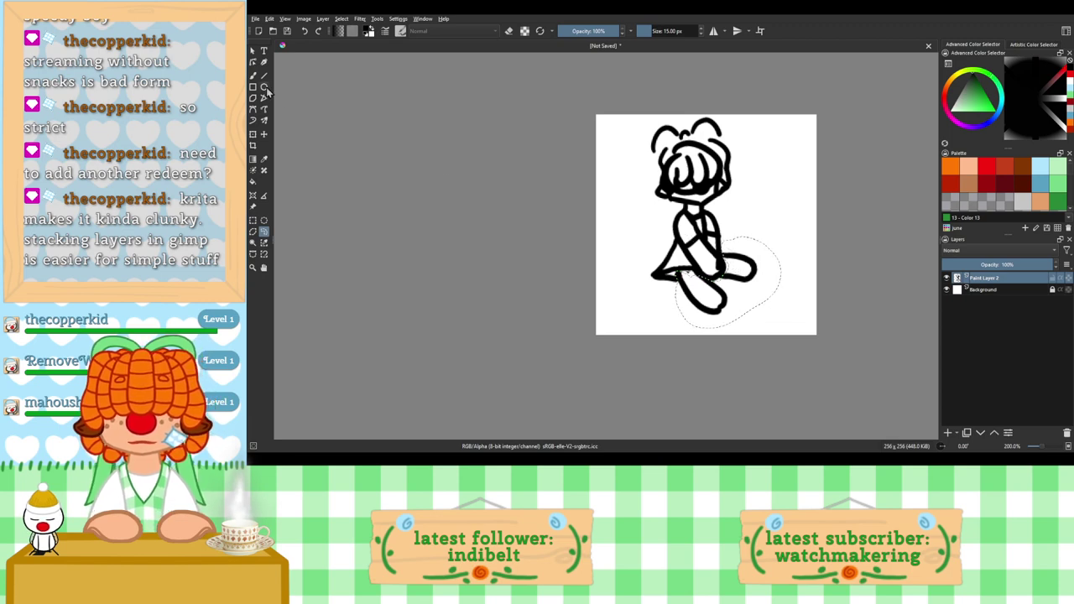
click(252, 135)
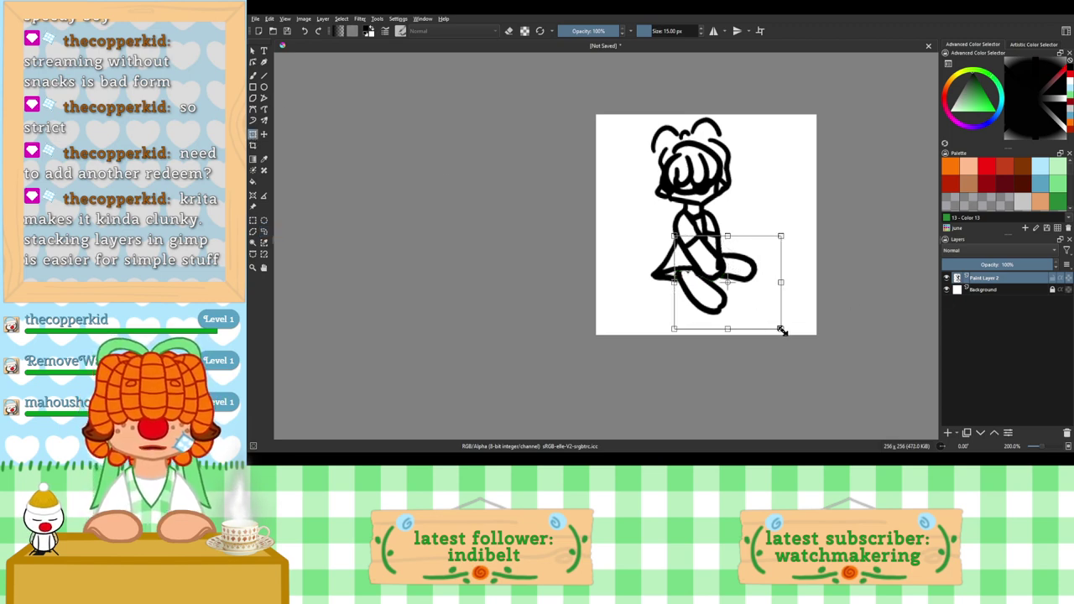
drag(780, 330, 803, 346)
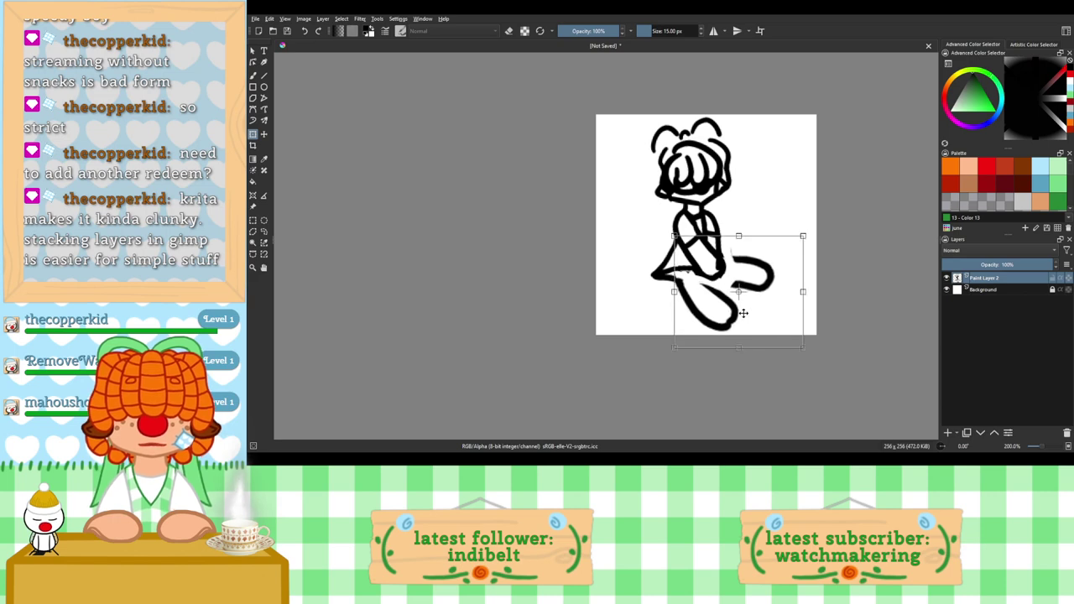
drag(743, 313, 739, 308)
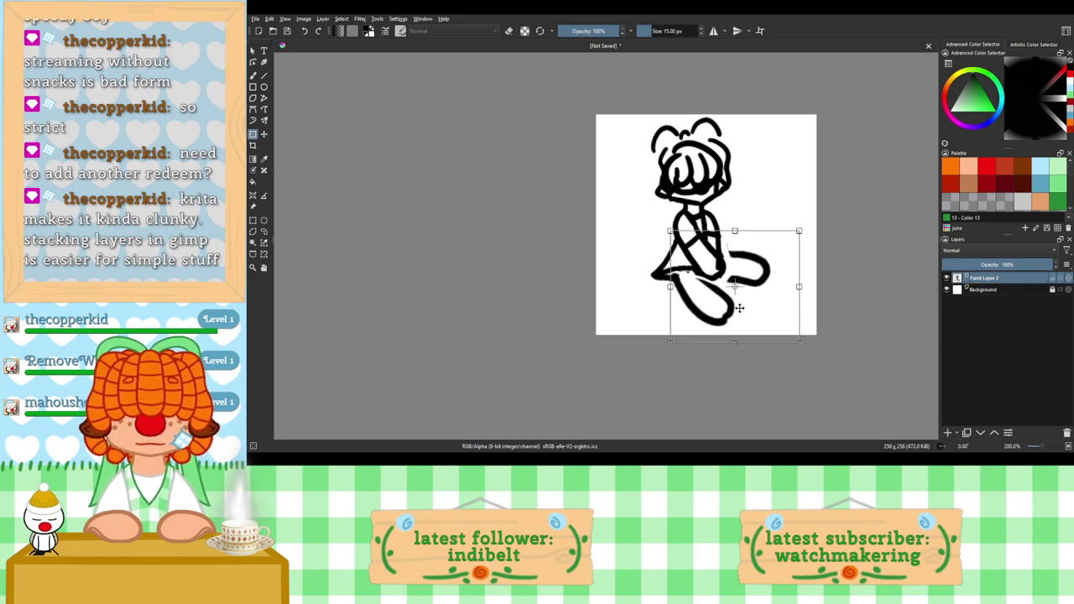
key(ctrl+z)
key(ctrl+z)
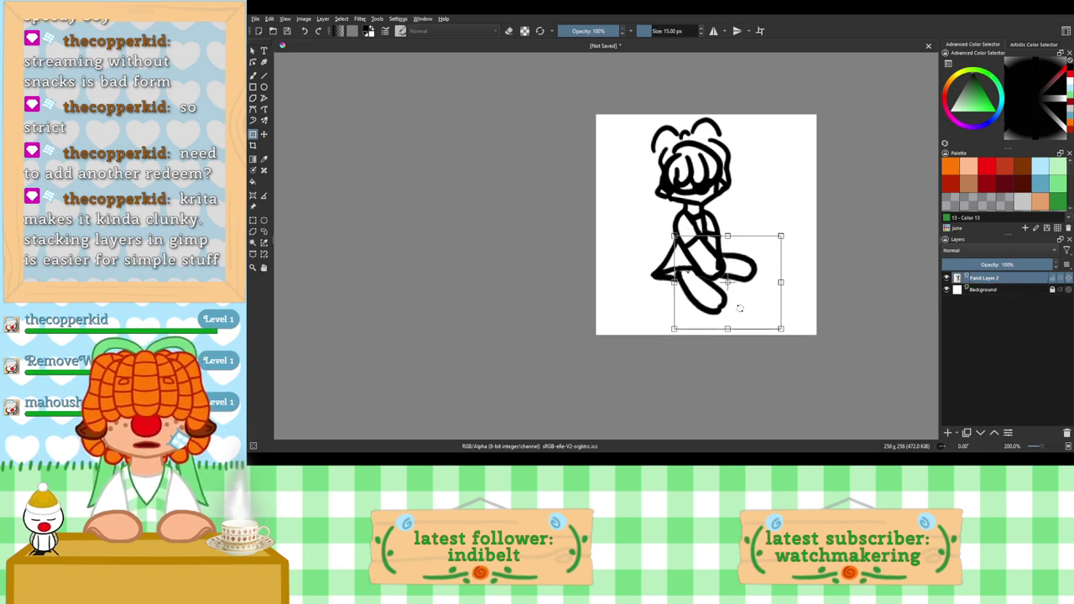
Step: Warp the selected legs outward and downward to make them longer, apply the transform and clear the selection
click(749, 357)
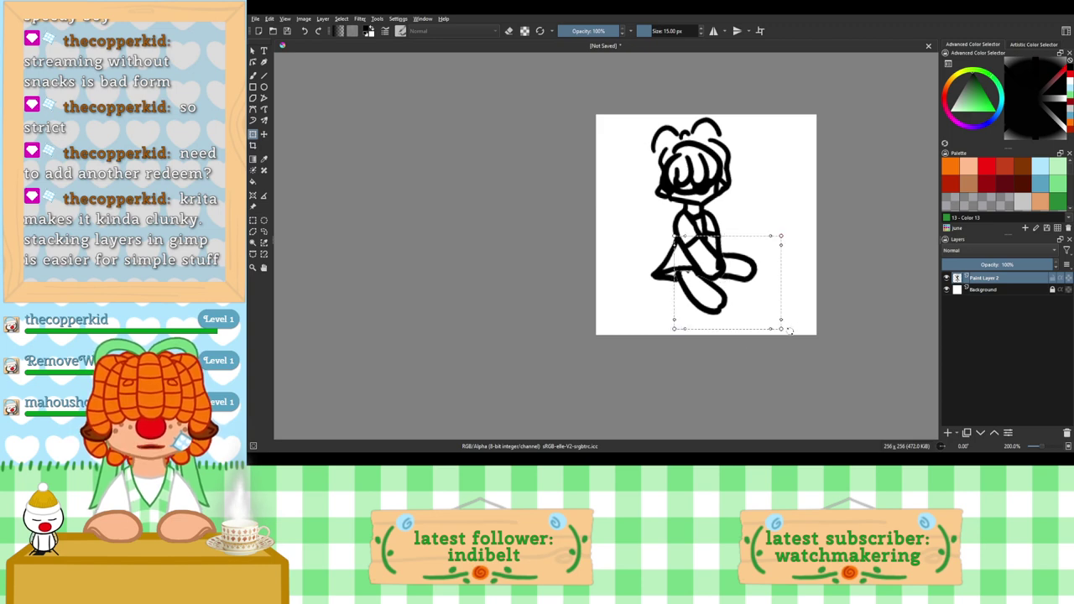
drag(781, 330, 801, 364)
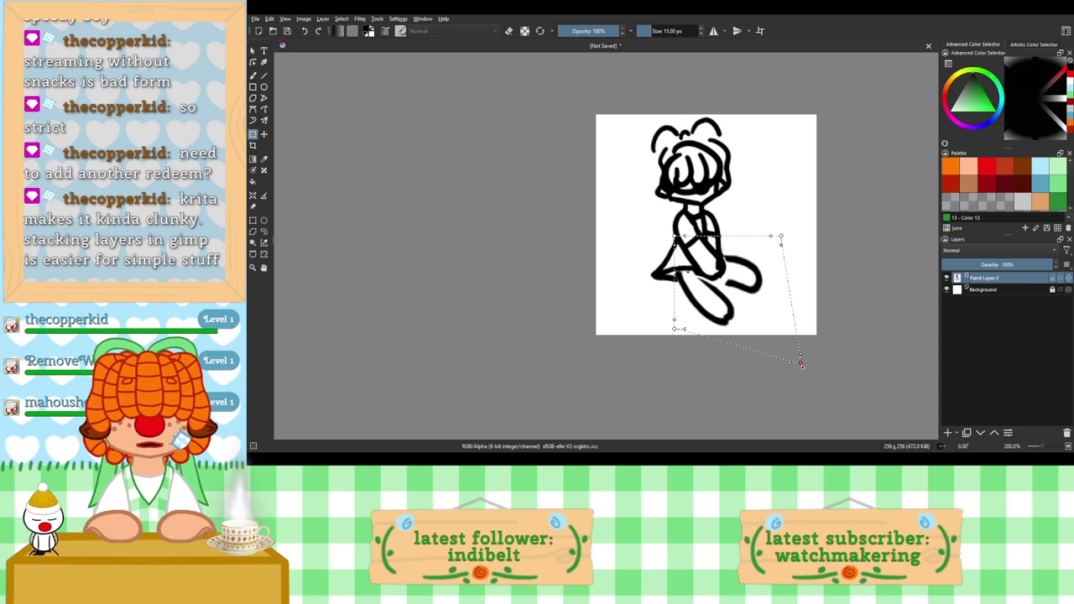
drag(673, 330, 673, 330)
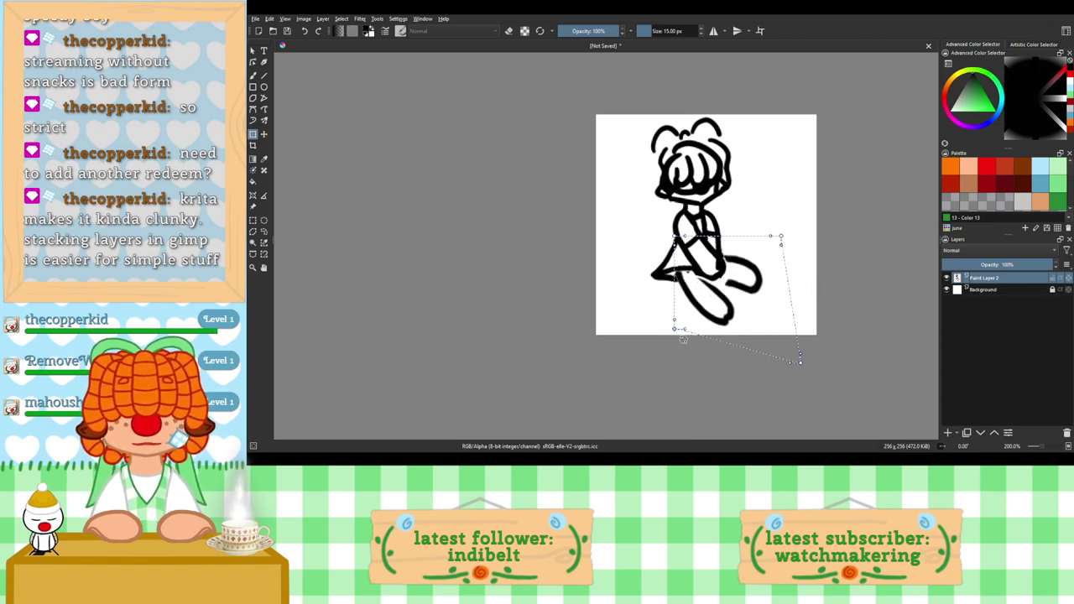
drag(693, 336, 693, 353)
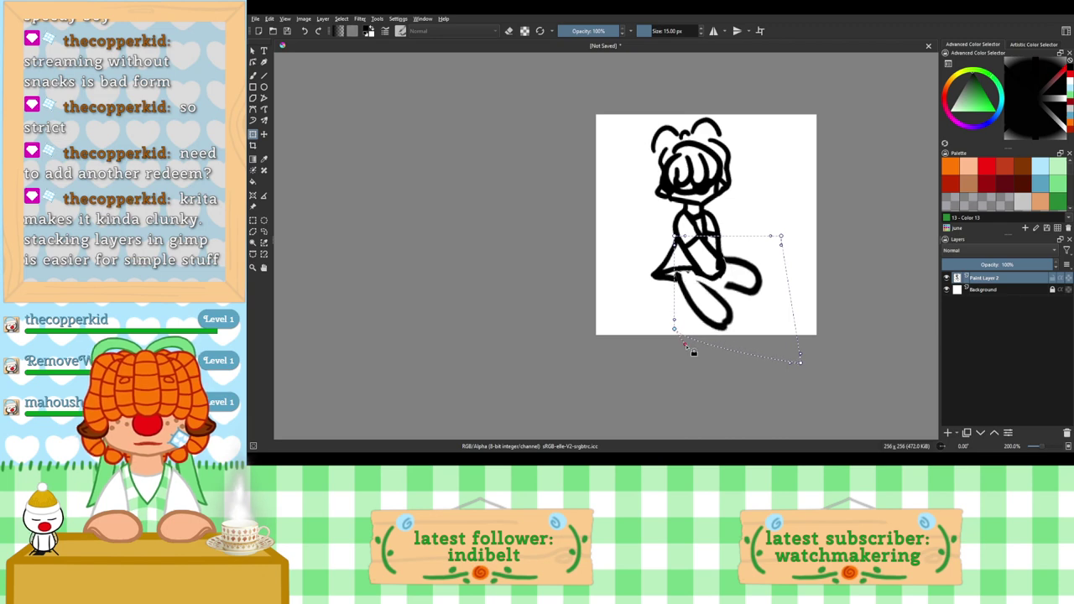
drag(778, 243, 781, 231)
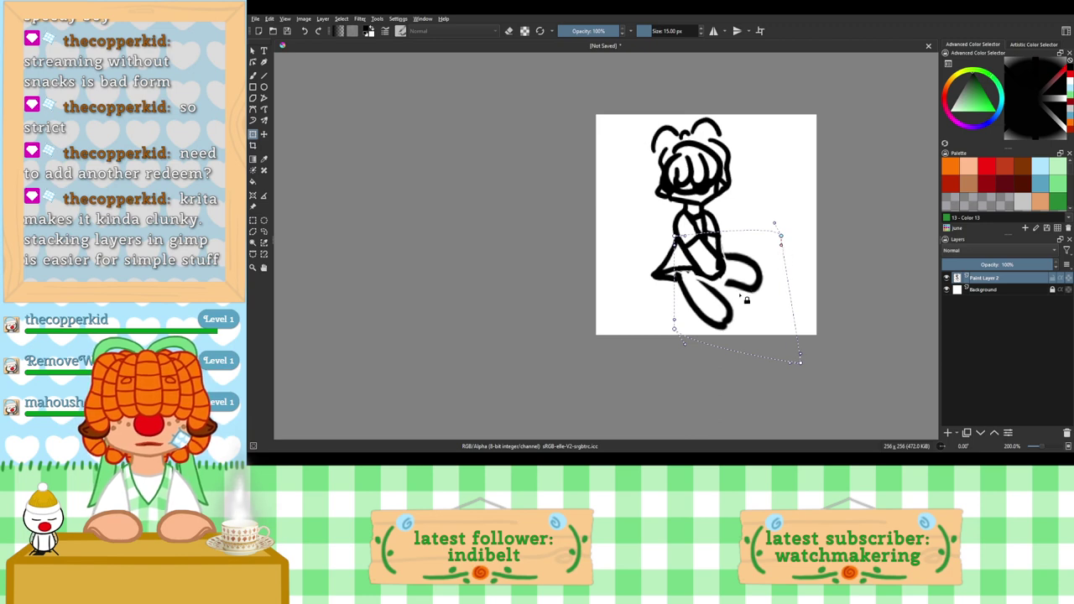
drag(801, 362, 809, 344)
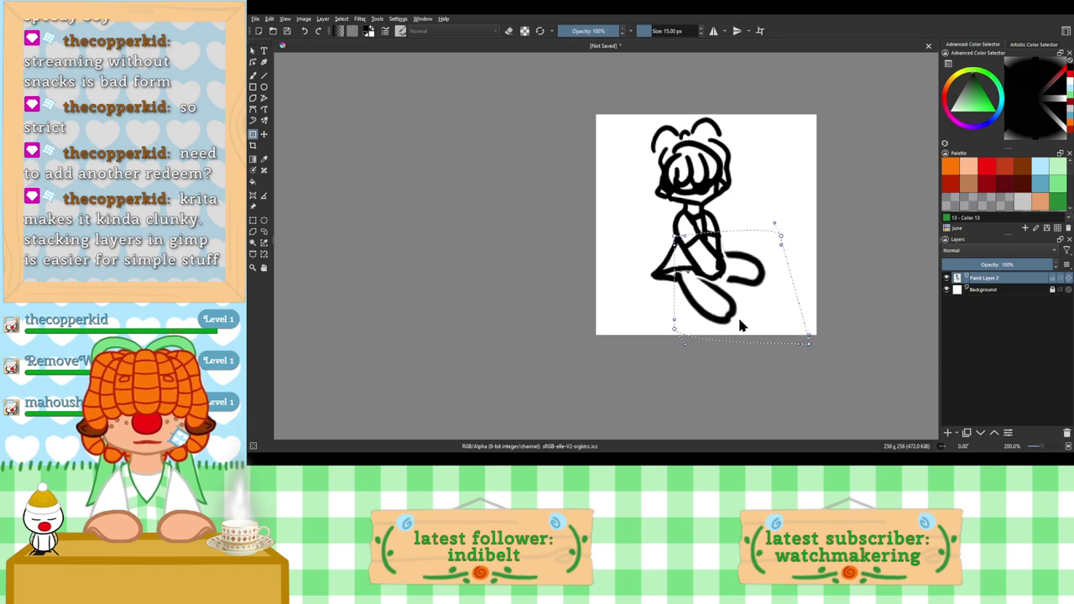
key(Return)
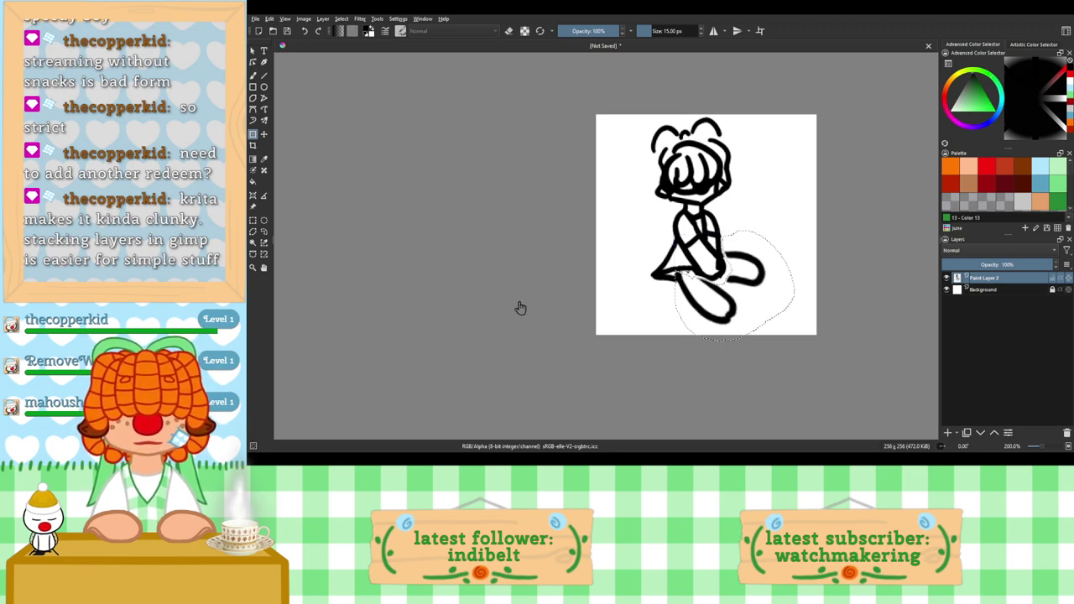
click(253, 220)
key(ctrl+shift+a)
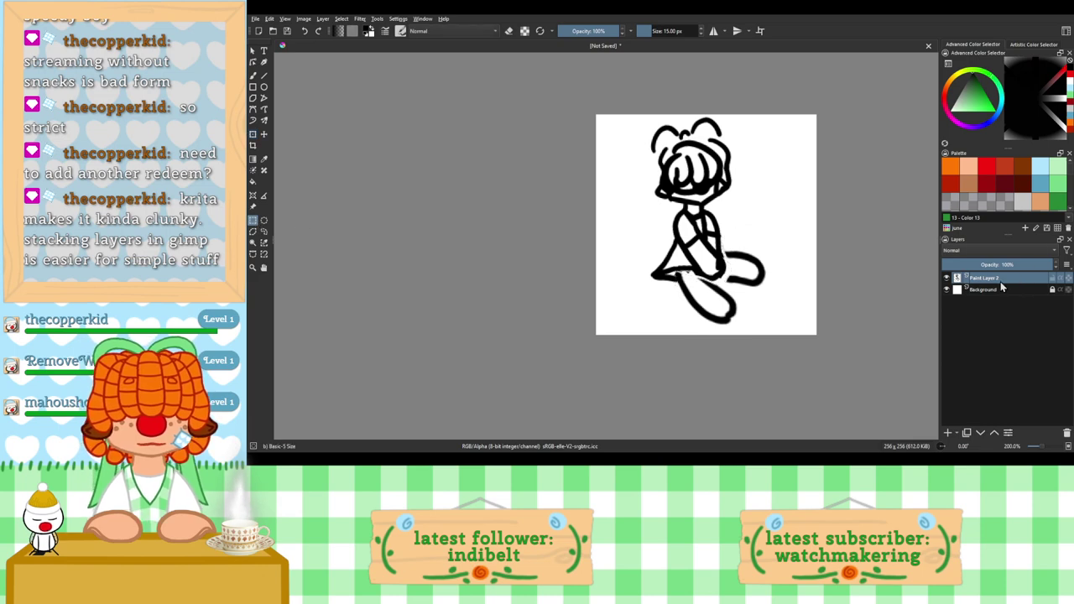
Step: Lower the opacity of Paint Layer 2 to 25% and add a new paint layer above it
drag(1004, 260, 975, 264)
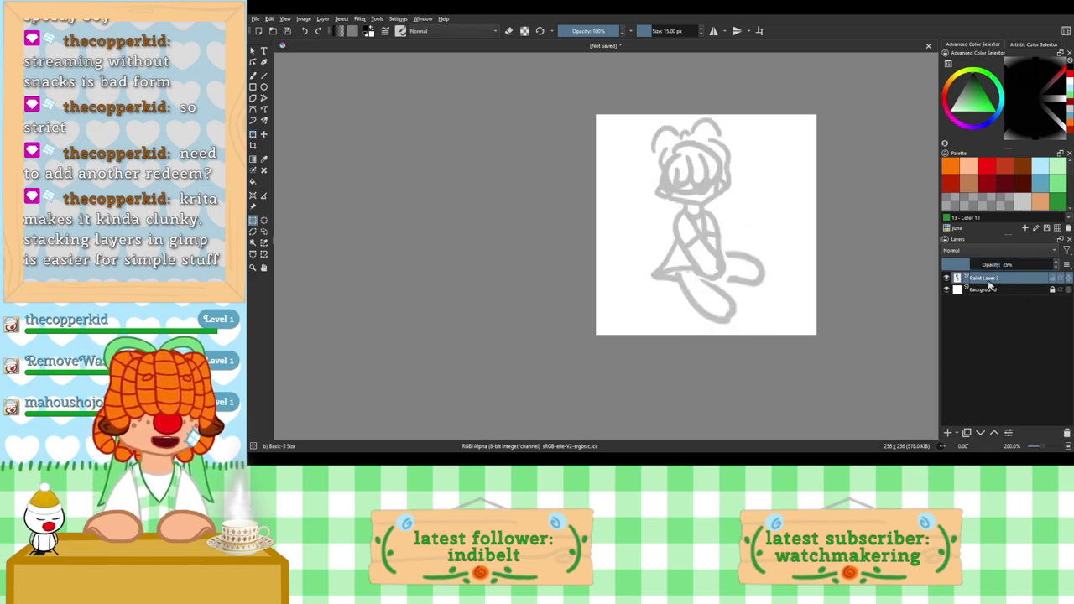
click(948, 433)
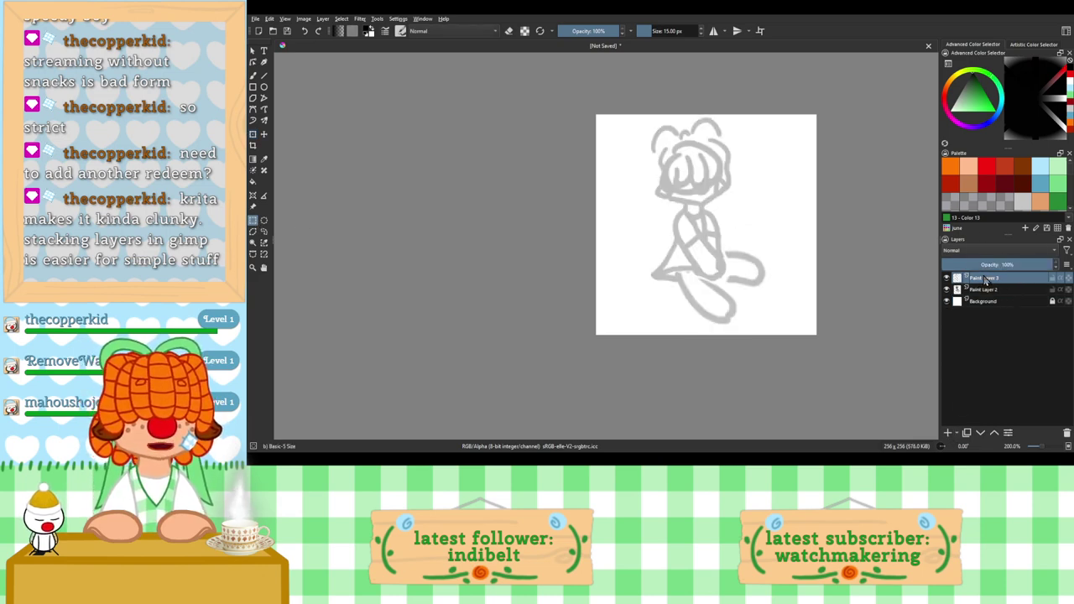
Step: Switch to the freehand brush and set its size to 10 px for tracing on Paint Layer 3
key(b)
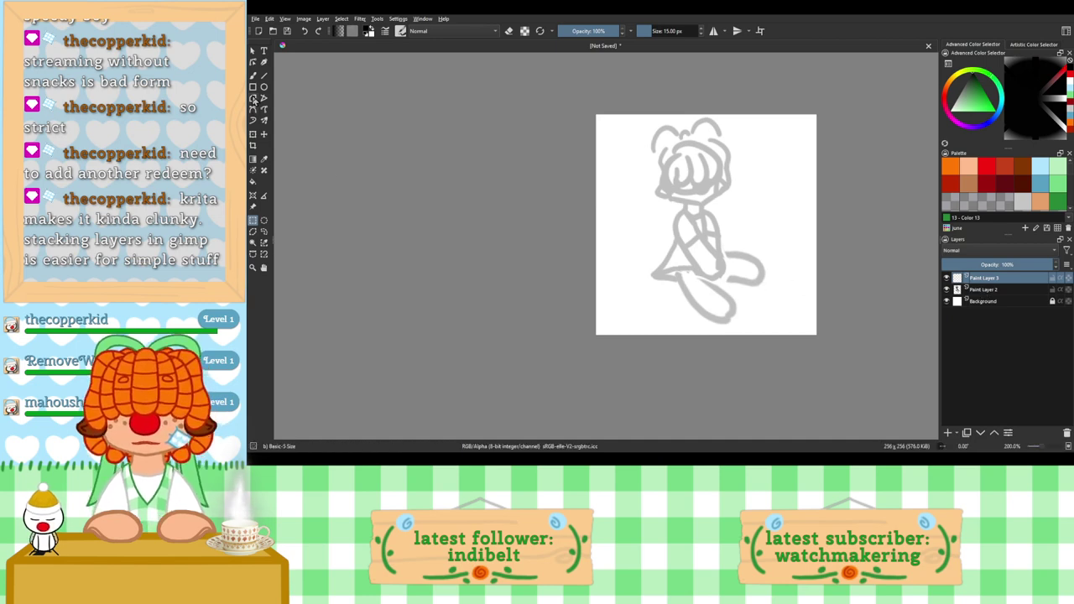
scroll(665, 180, up, 3)
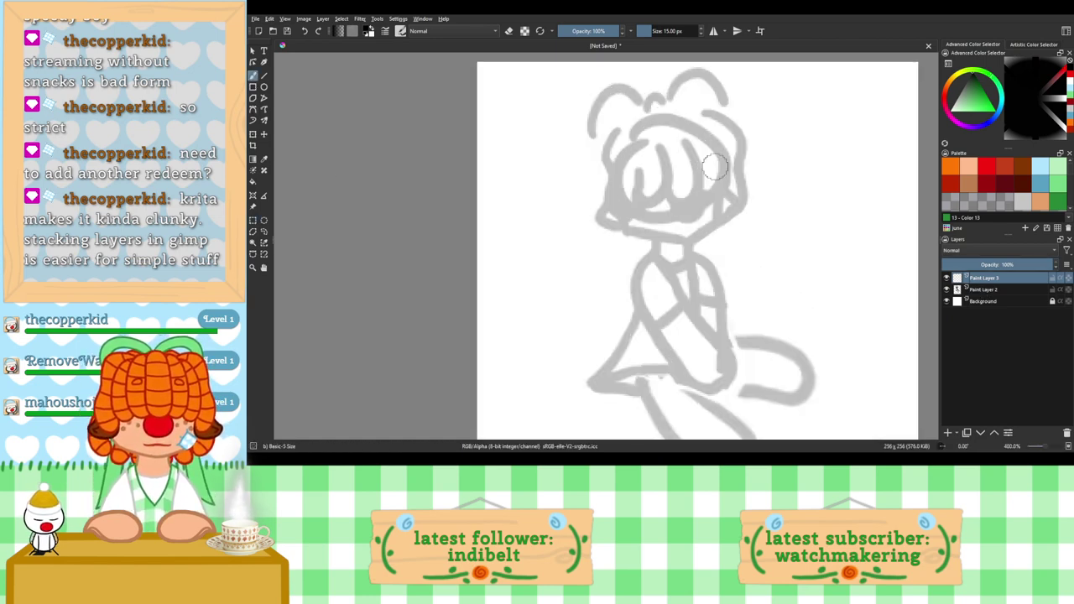
scroll(693, 146, down, 3)
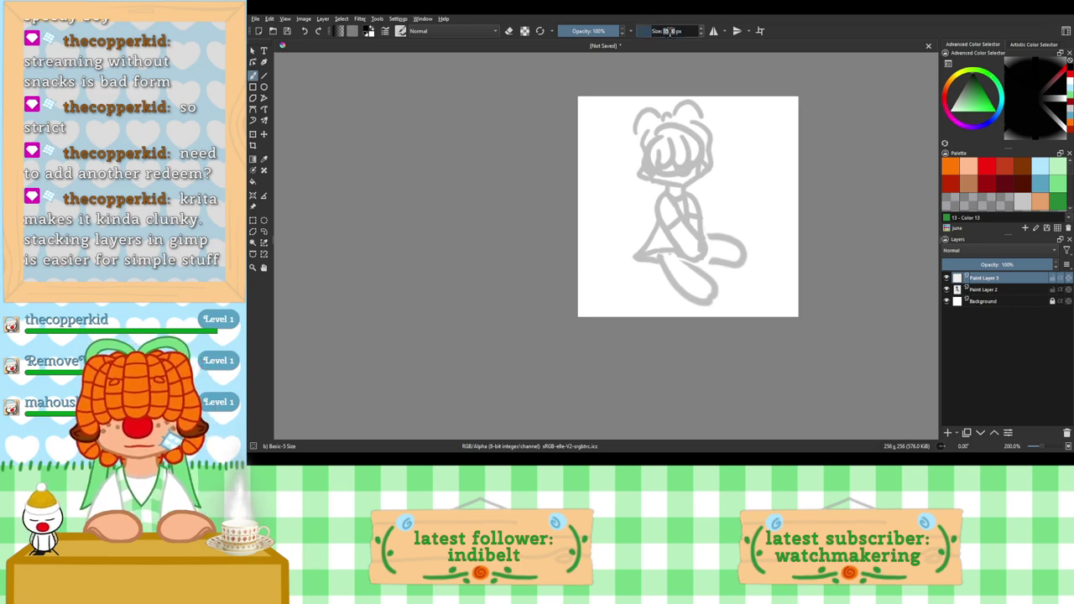
click(669, 31)
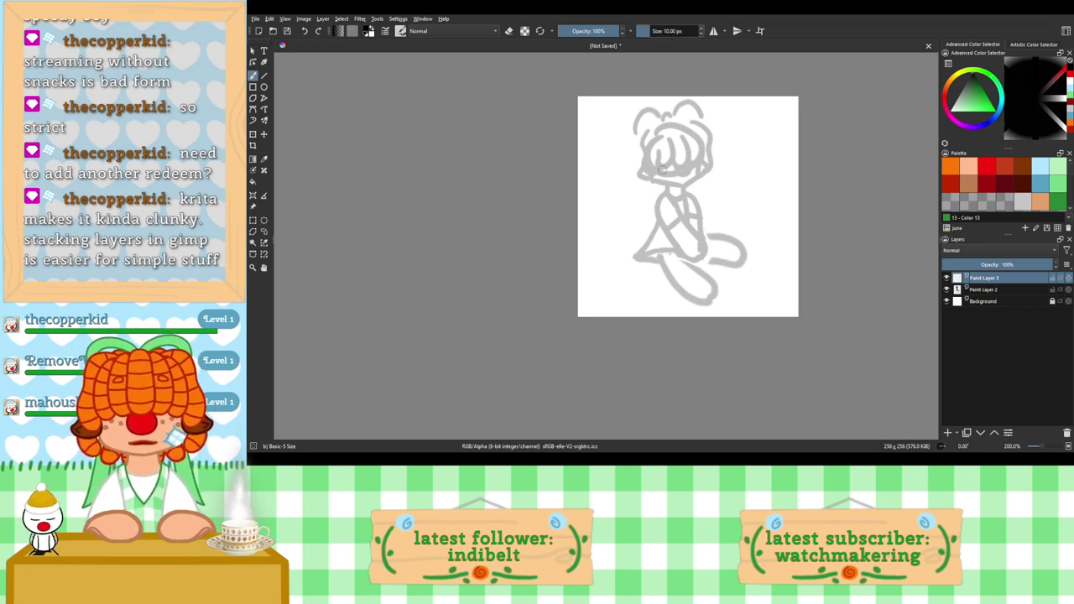
scroll(662, 169, up, 3)
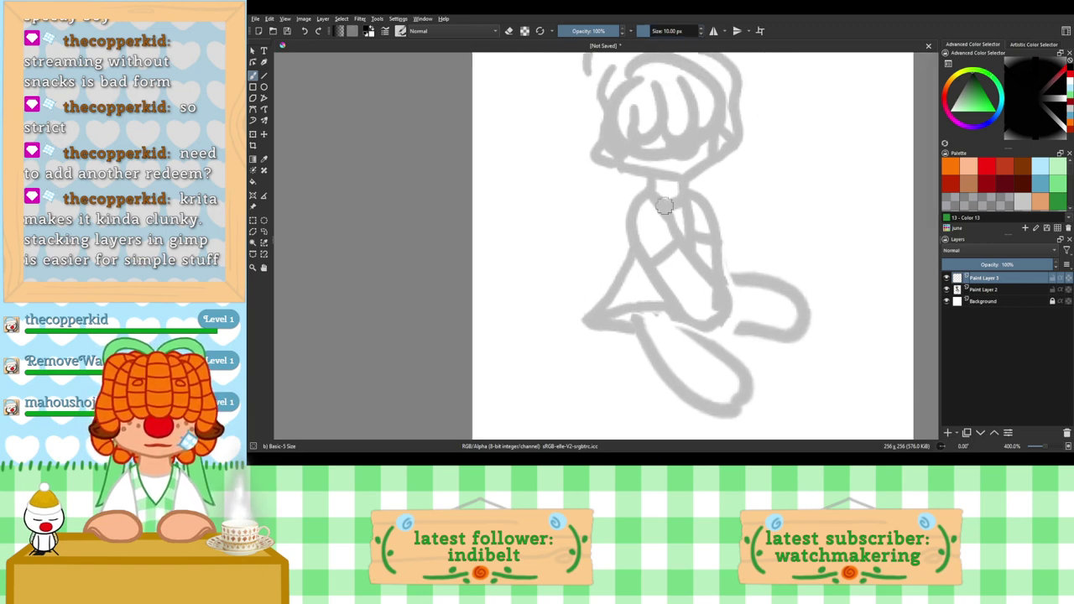
scroll(662, 205, up, 1)
mouse_move(663, 169)
mouse_down()
mouse_move(639, 204)
mouse_move(654, 280)
mouse_up()
key(ctrl+z)
mouse_move(664, 164)
mouse_down()
mouse_move(647, 191)
mouse_move(638, 245)
mouse_move(653, 280)
mouse_up()
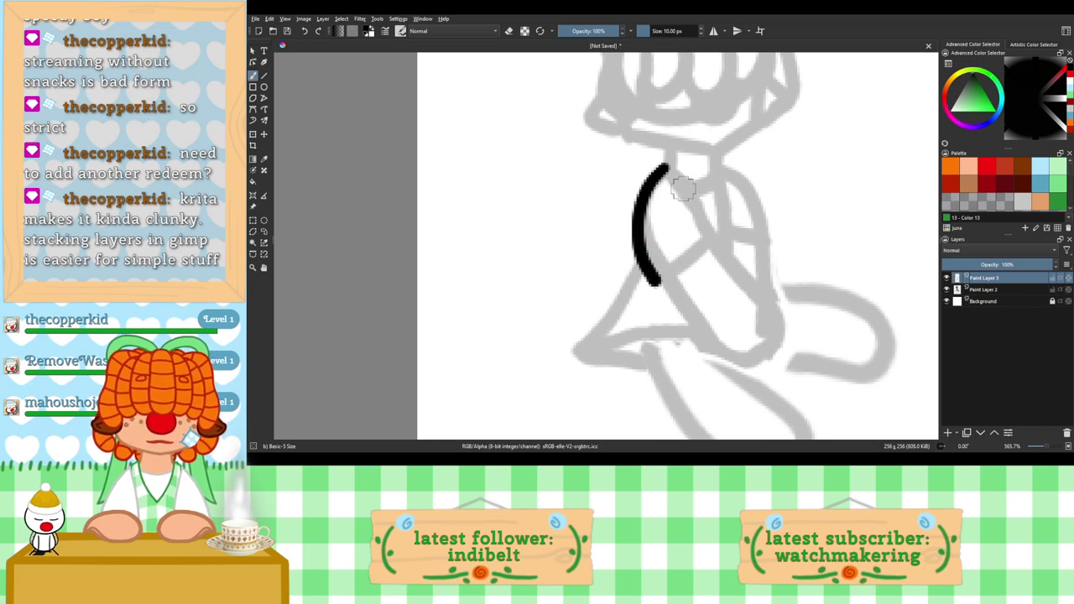
mouse_move(680, 184)
mouse_down()
mouse_move(701, 218)
mouse_move(681, 278)
mouse_move(654, 293)
mouse_up()
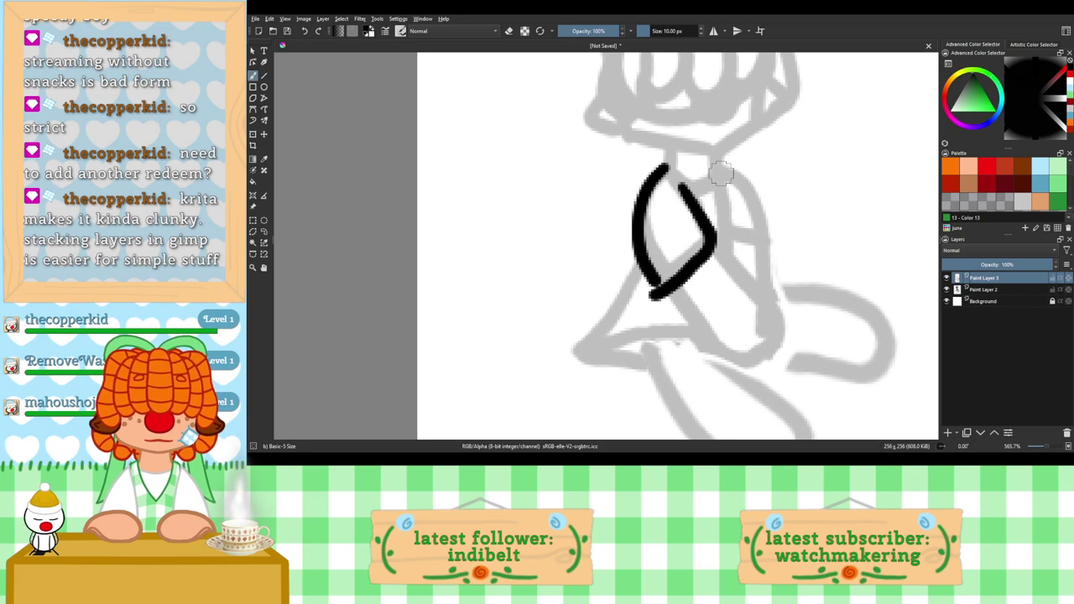
mouse_move(720, 169)
mouse_down()
mouse_move(751, 187)
mouse_move(777, 245)
mouse_up()
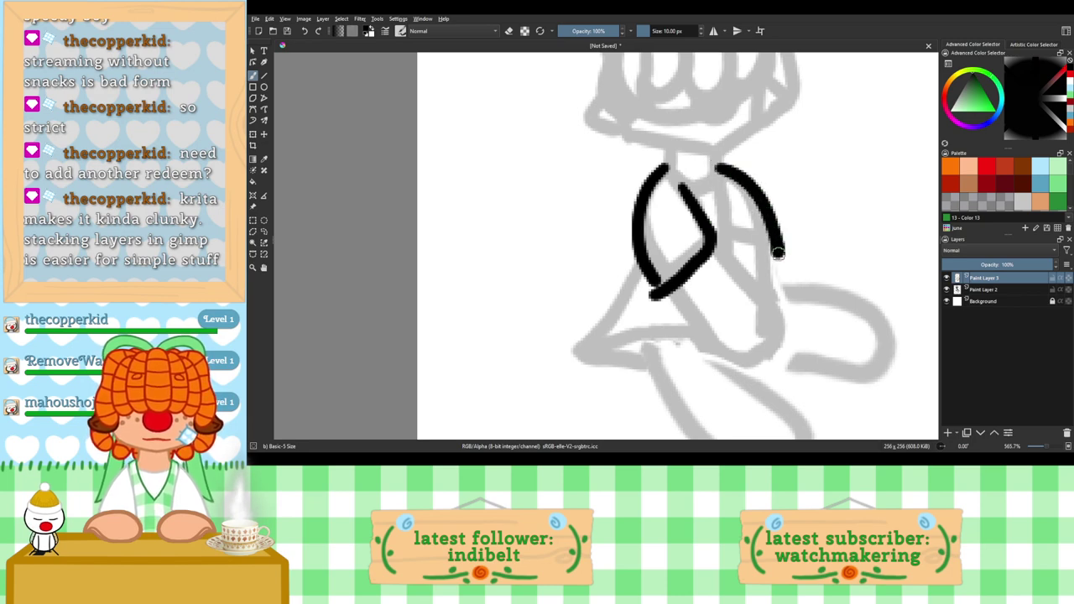
key(ctrl+z)
key(ctrl+z)
key(ctrl+z)
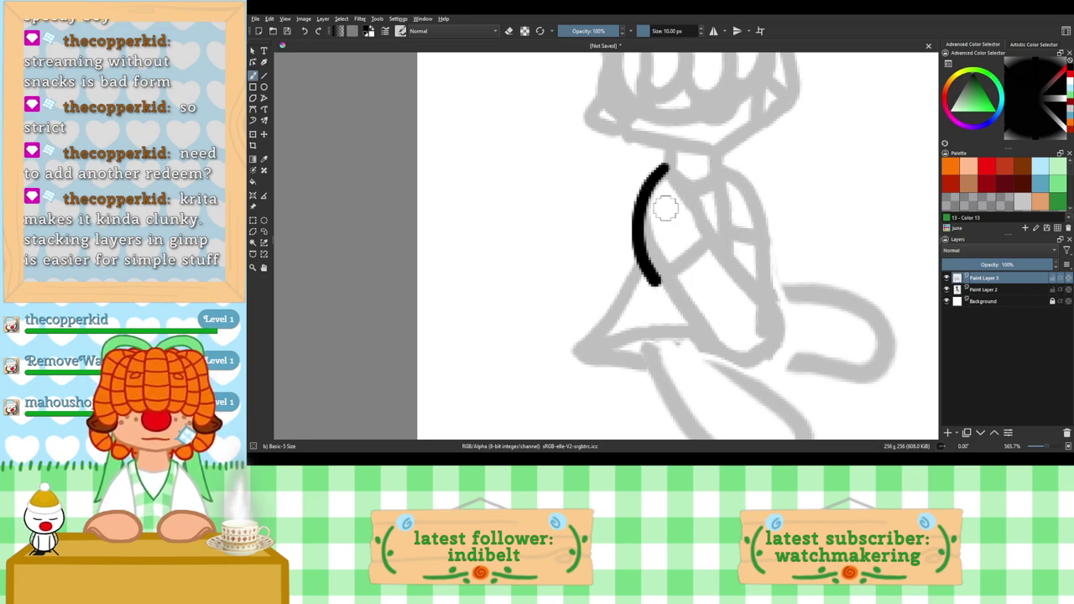
Step: Trace the nearer sleeve over the sketch in black: its outer curve, angled hem and straight inner edge
mouse_move(661, 170)
mouse_down()
mouse_move(637, 252)
mouse_move(655, 292)
mouse_move(709, 245)
mouse_up()
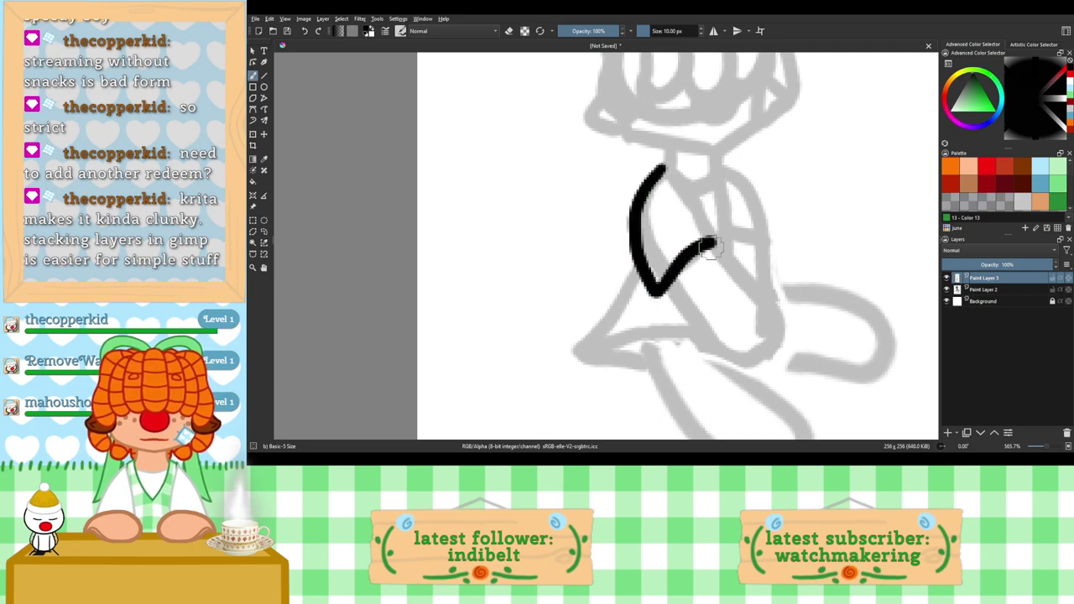
drag(686, 191, 717, 243)
key(ctrl+z)
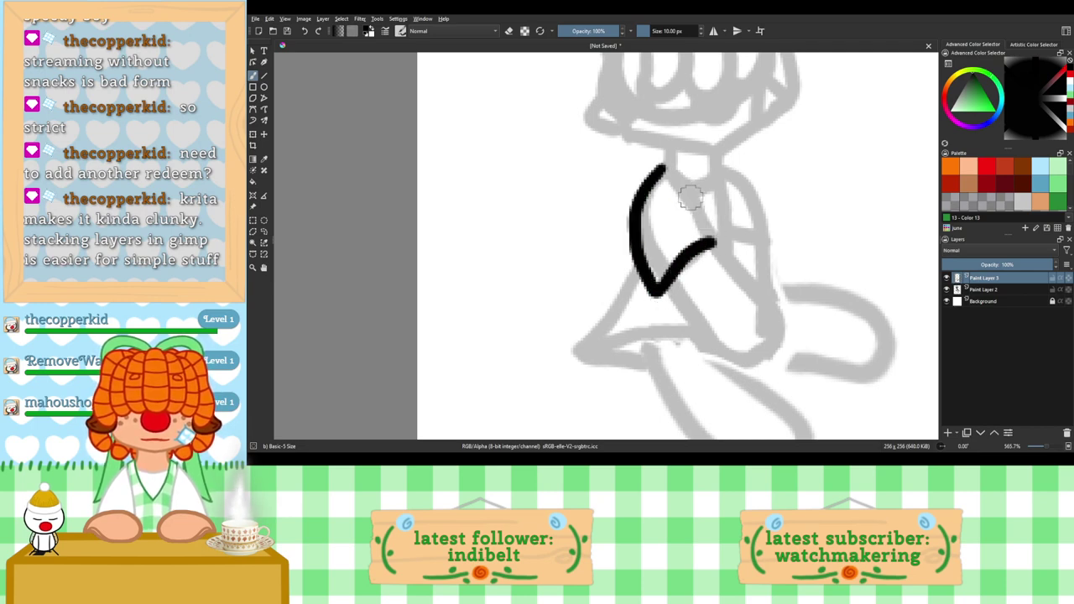
drag(687, 191, 717, 243)
key(ctrl+z)
drag(684, 191, 720, 245)
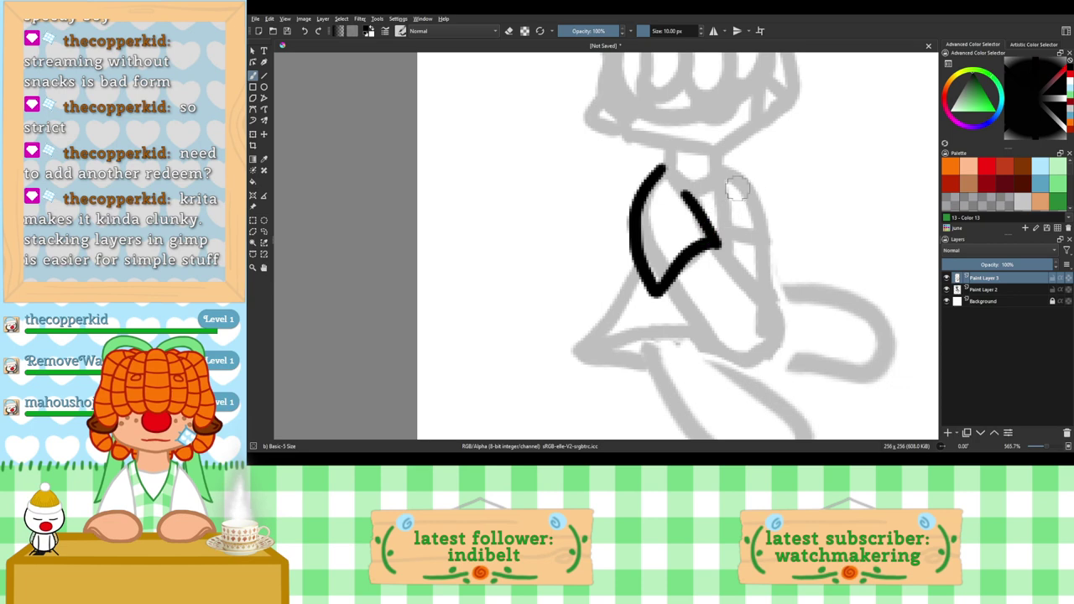
Step: Trace the opposite sleeve in black with its short inner edge, slightly curved hem and rounded outer shoulder line
mouse_move(722, 193)
mouse_down()
mouse_move(727, 240)
mouse_move(770, 252)
mouse_up()
key(ctrl+z)
key(ctrl+z)
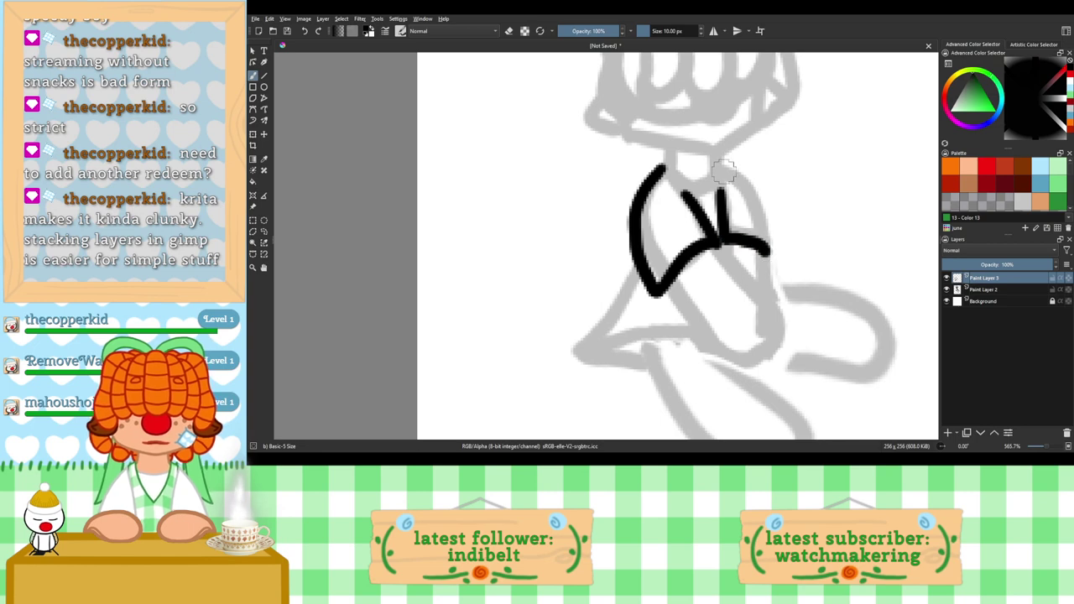
drag(757, 182, 774, 210)
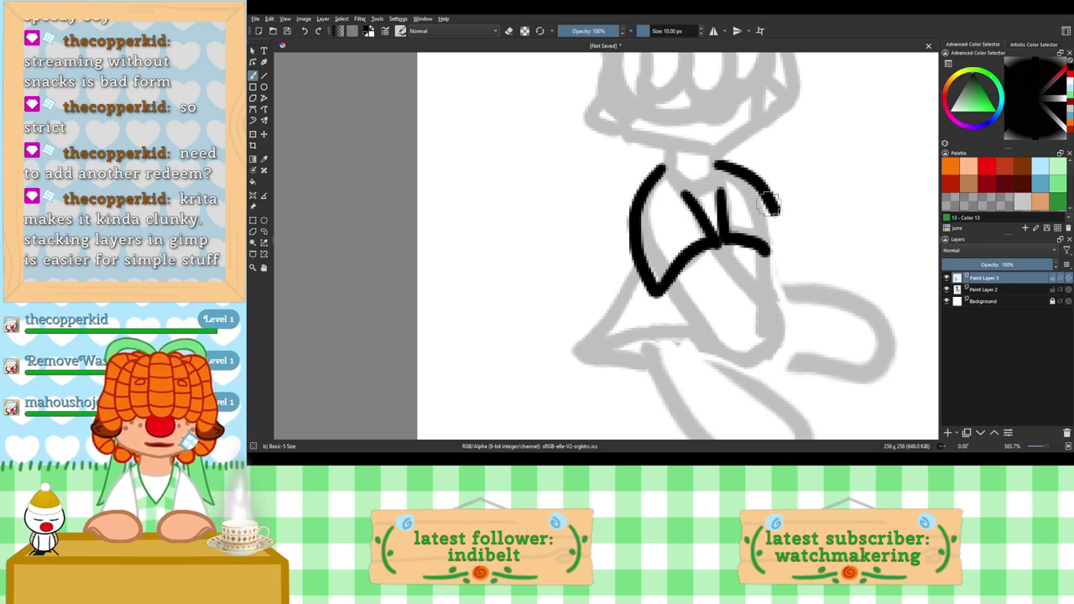
key(ctrl+z)
drag(722, 171, 762, 214)
key(ctrl+z)
mouse_move(723, 172)
mouse_down()
mouse_move(743, 180)
mouse_move(780, 254)
mouse_up()
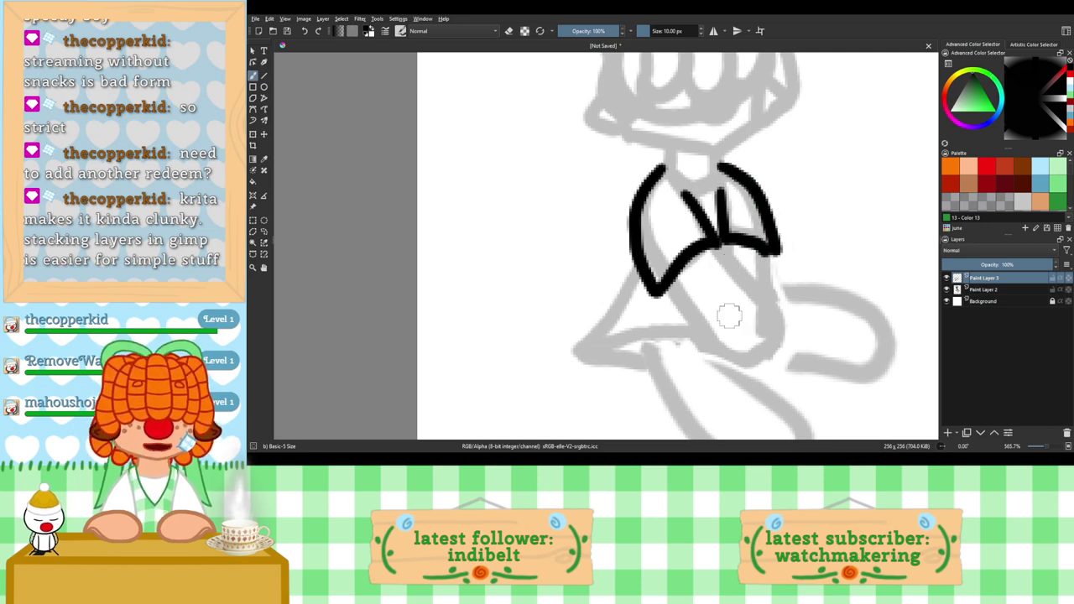
scroll(728, 267, up, 1)
drag(781, 318, 576, 215)
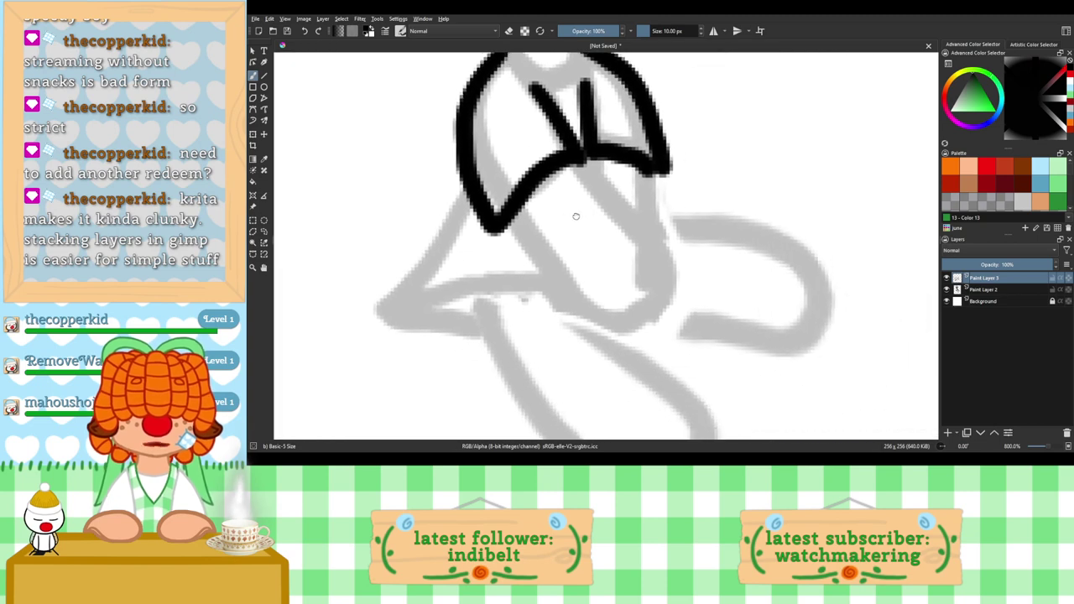
scroll(575, 201, down, 1)
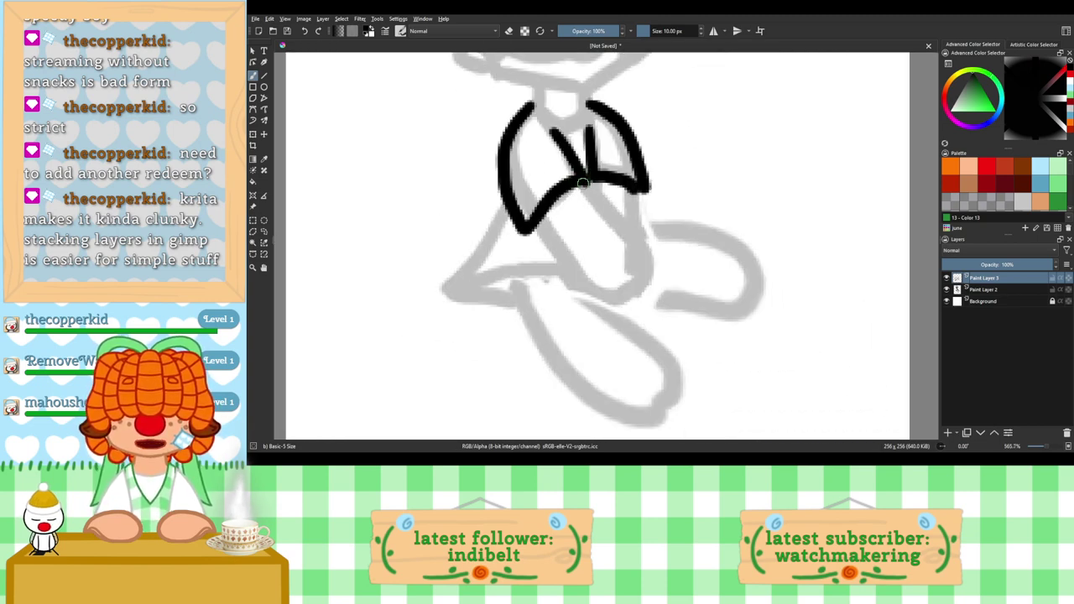
mouse_move(581, 178)
mouse_down()
mouse_move(653, 271)
mouse_move(629, 302)
mouse_up()
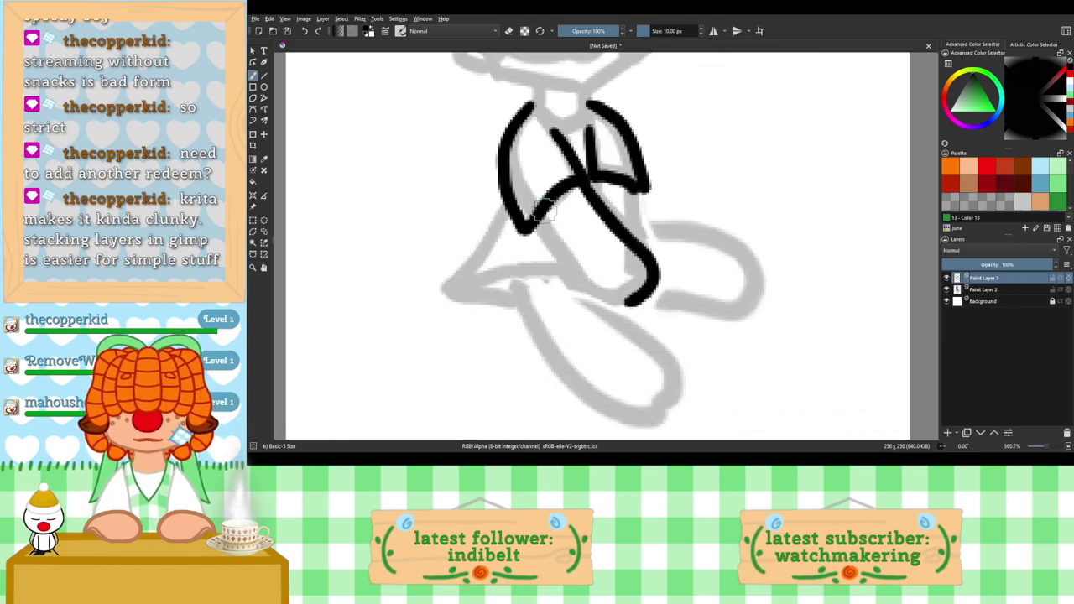
mouse_move(533, 214)
mouse_down()
mouse_move(578, 290)
mouse_move(608, 308)
mouse_move(640, 298)
mouse_move(645, 279)
mouse_up()
drag(638, 184, 647, 262)
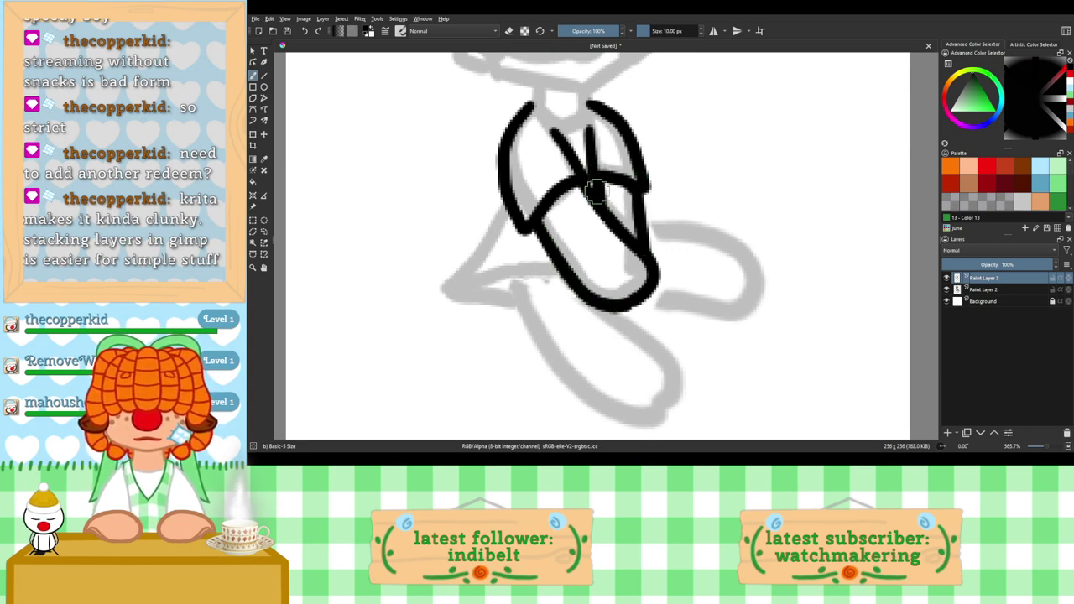
drag(592, 174, 598, 201)
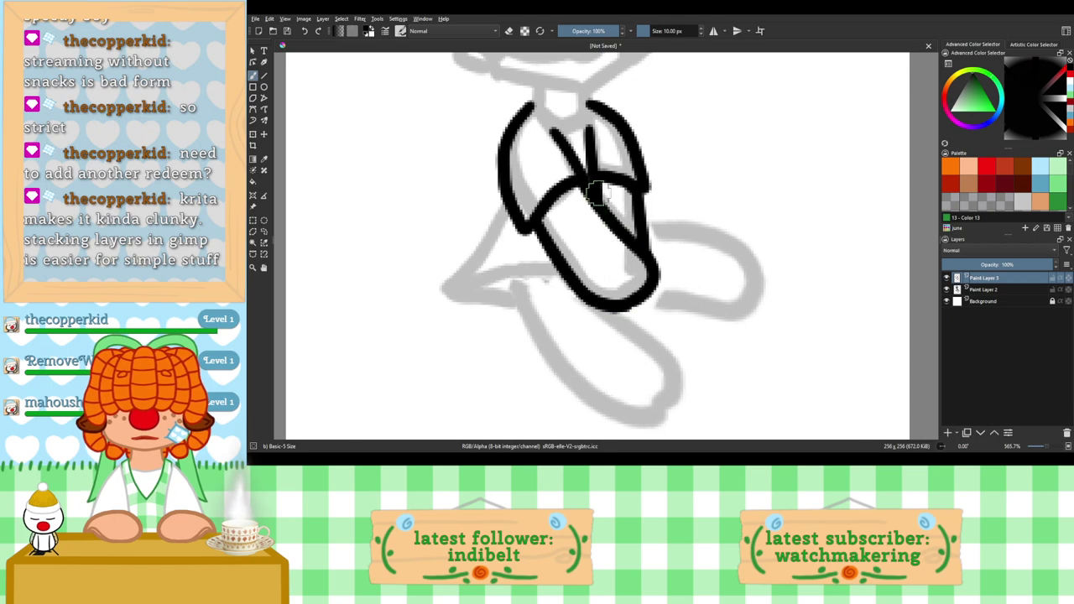
key(ctrl+z)
key(ctrl+z)
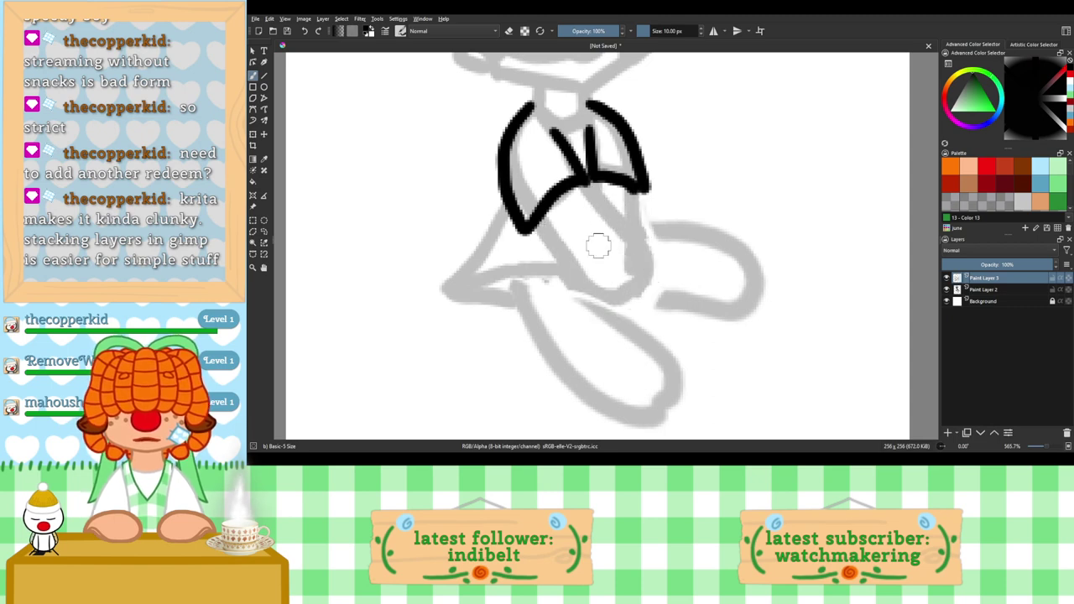
Step: Trace the front forearm as a long rounded shape crossing the body, and add the short edges of the forearm behind it
drag(536, 216, 587, 294)
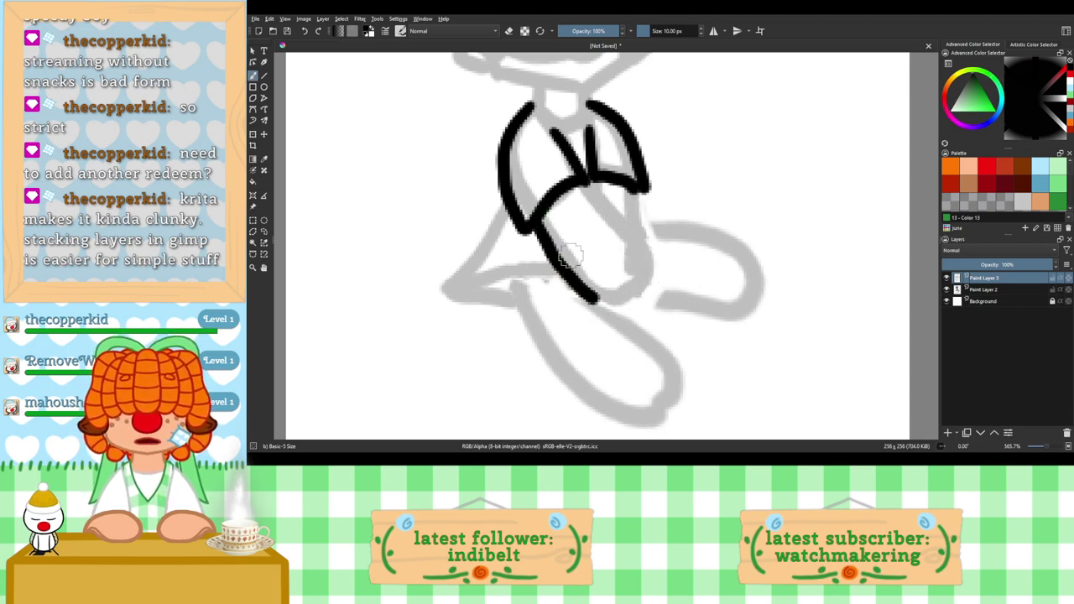
key(ctrl+z)
mouse_move(529, 215)
mouse_down()
mouse_move(587, 290)
mouse_move(646, 307)
mouse_up()
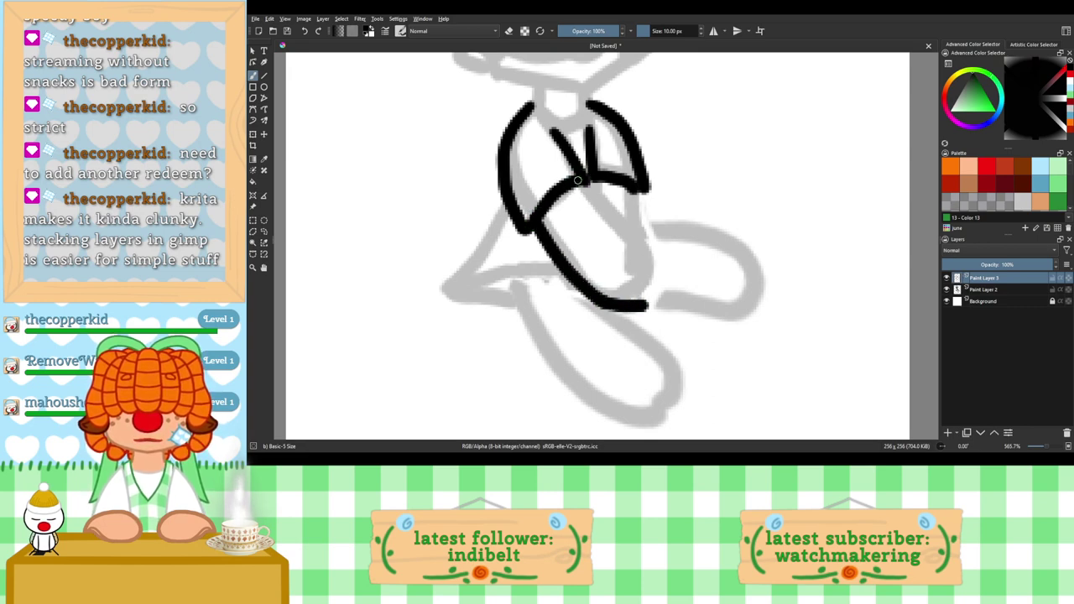
mouse_move(576, 178)
mouse_down()
mouse_move(650, 256)
mouse_move(663, 281)
mouse_move(644, 308)
mouse_up()
key(ctrl+z)
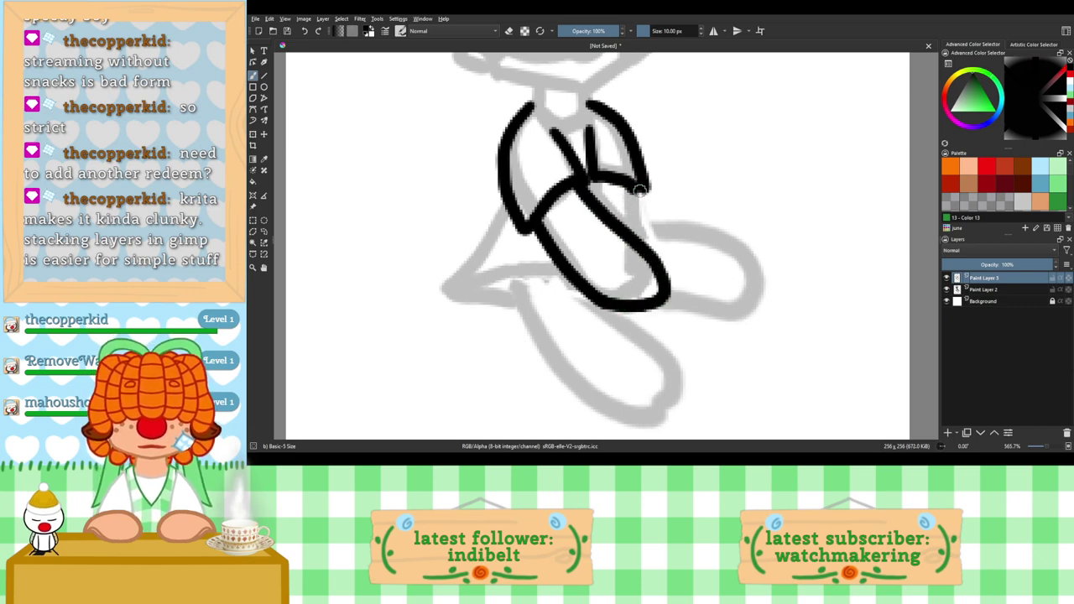
drag(641, 188, 644, 245)
drag(593, 179, 600, 203)
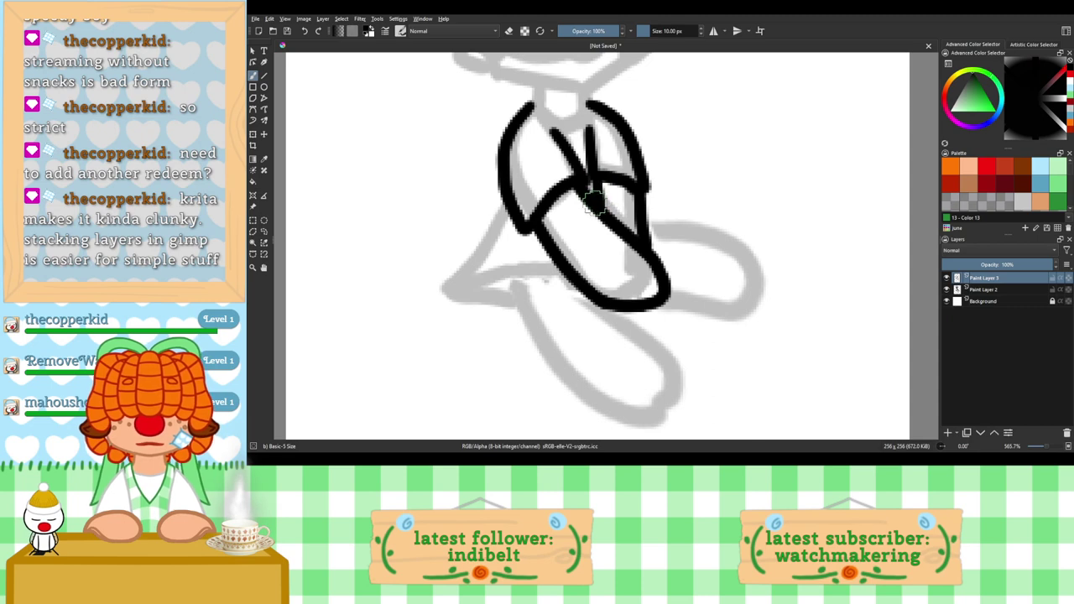
Step: Trace the V-shaped collar between the sleeves with a crossbar and curved neckline, and add both short sides of the neck
mouse_move(583, 113)
mouse_down()
mouse_move(650, 209)
mouse_move(622, 237)
mouse_move(658, 201)
mouse_up()
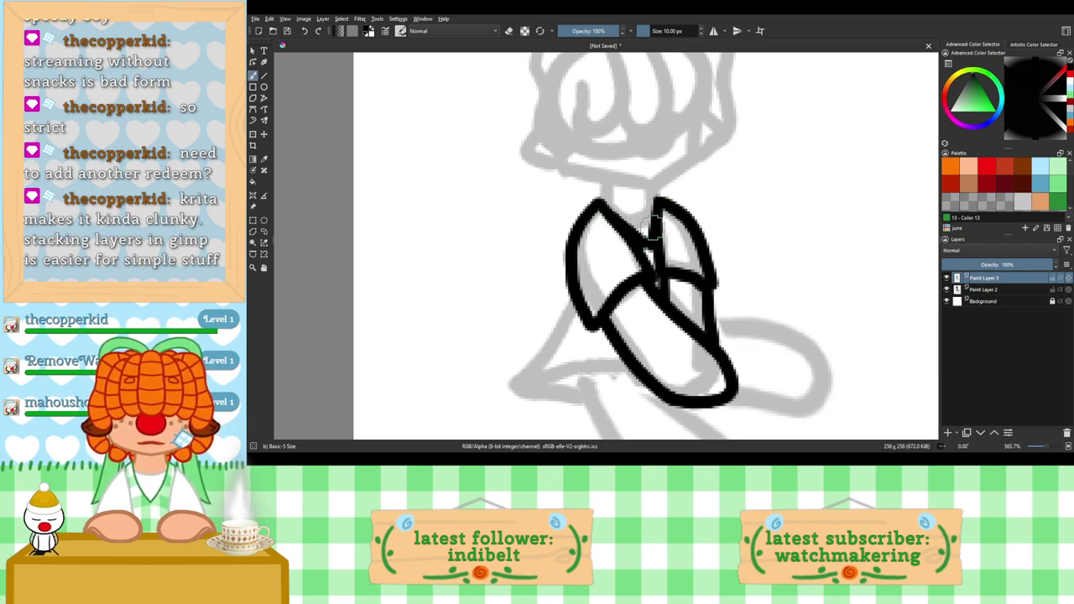
mouse_move(640, 241)
mouse_down()
mouse_move(656, 214)
mouse_move(649, 242)
mouse_up()
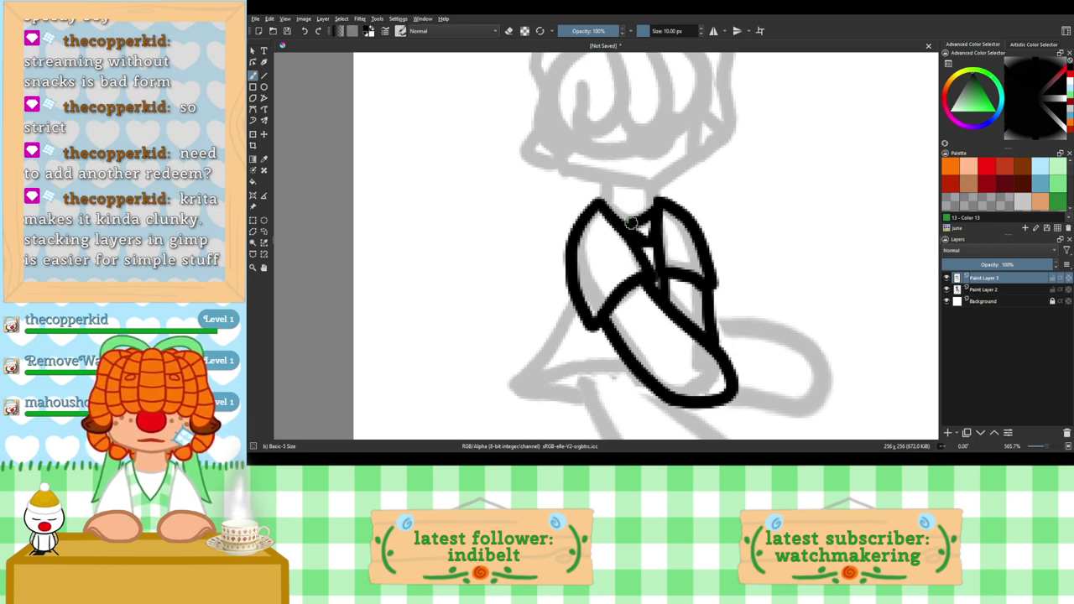
mouse_move(631, 223)
mouse_down()
mouse_move(614, 214)
mouse_move(656, 212)
mouse_up()
key(ctrl+z)
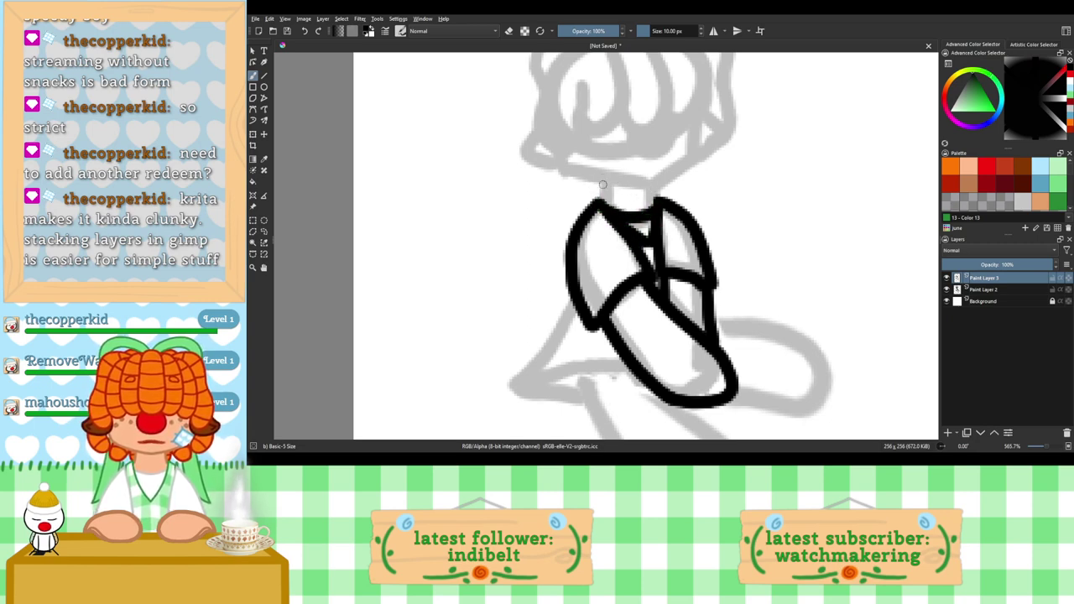
mouse_move(602, 186)
mouse_down()
mouse_move(604, 205)
mouse_move(656, 201)
mouse_up()
key(ctrl+z)
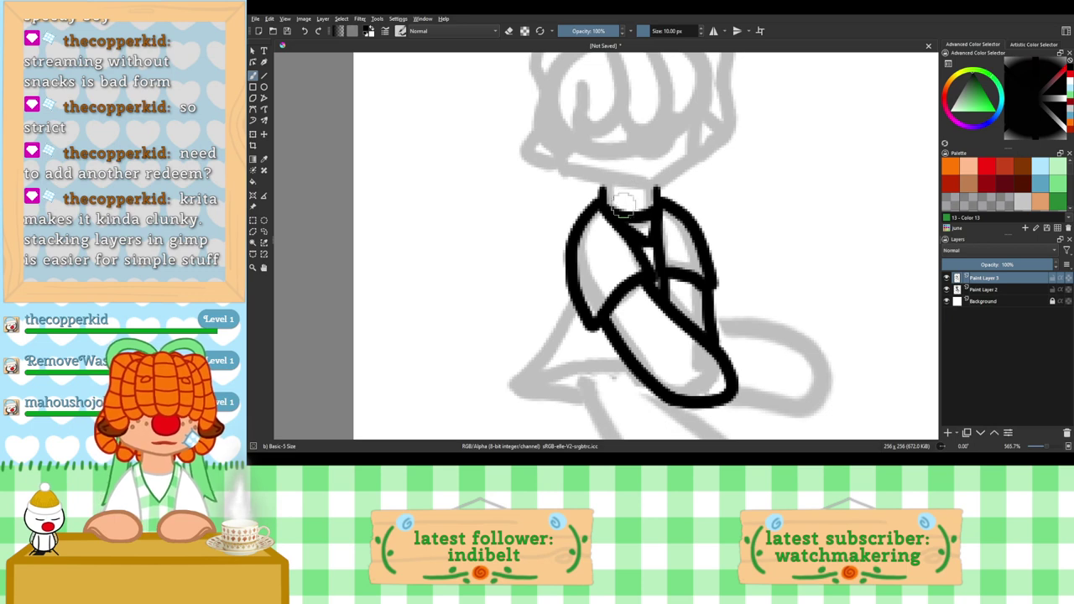
drag(601, 205, 639, 225)
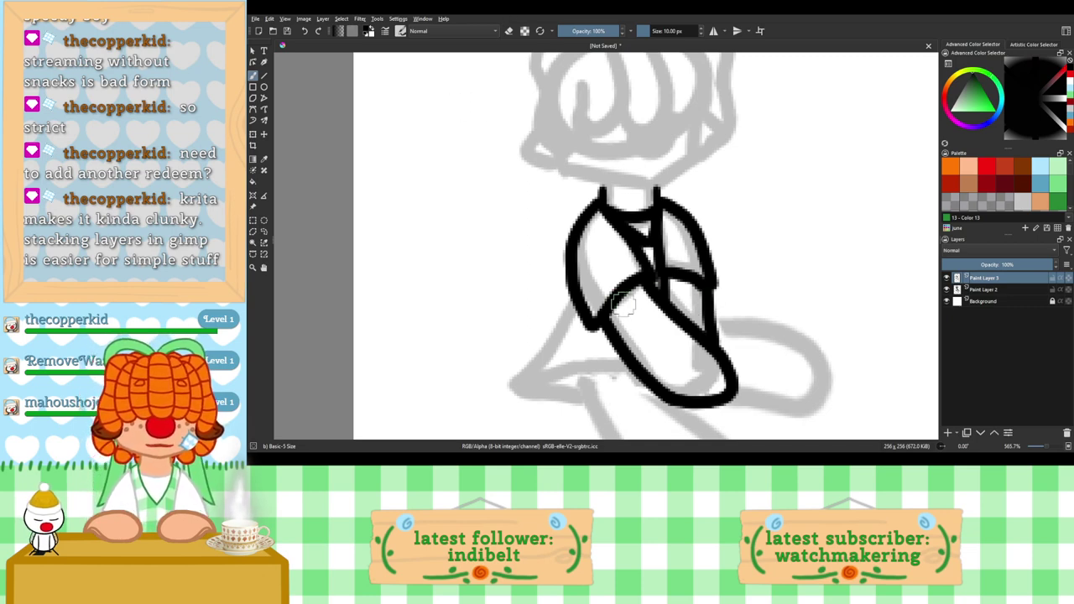
Step: Trace the skirt's slanted side from beneath the nearer sleeve down to its pointed corner and across towards the forearm
key(plus)
key(minus)
key(minus)
drag(598, 335, 638, 289)
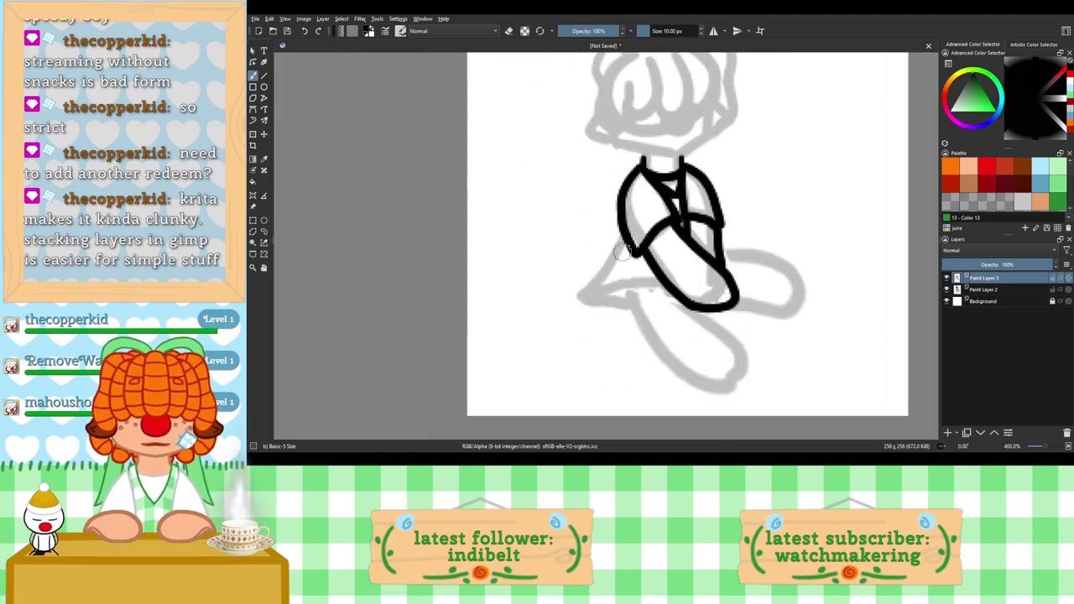
drag(625, 231, 607, 289)
key(ctrl+z)
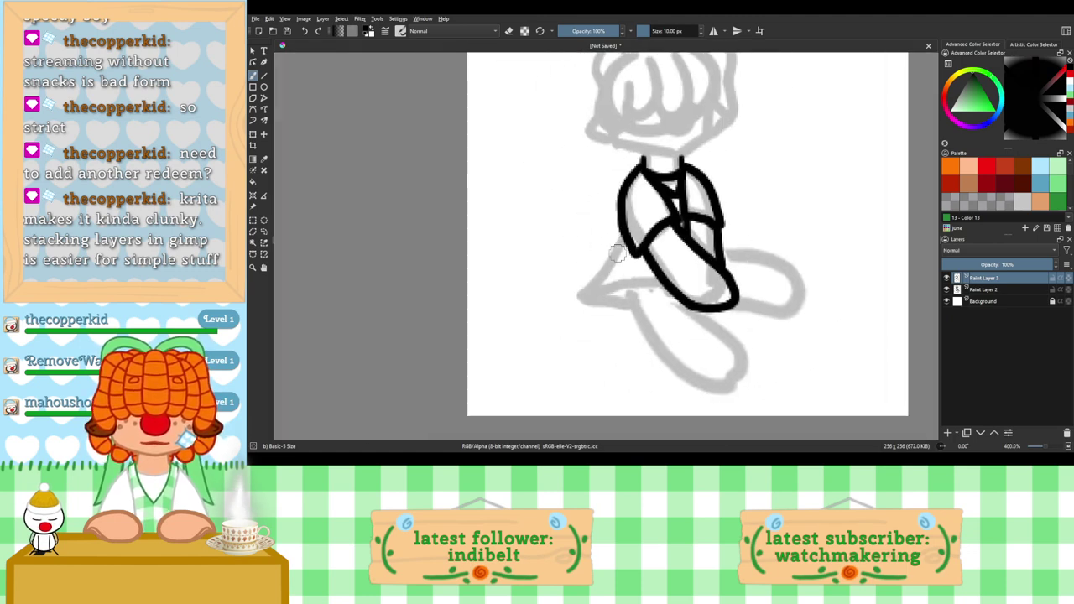
mouse_move(626, 232)
mouse_down()
mouse_move(574, 302)
mouse_move(661, 278)
mouse_move(603, 286)
mouse_move(659, 283)
mouse_up()
key(ctrl+z)
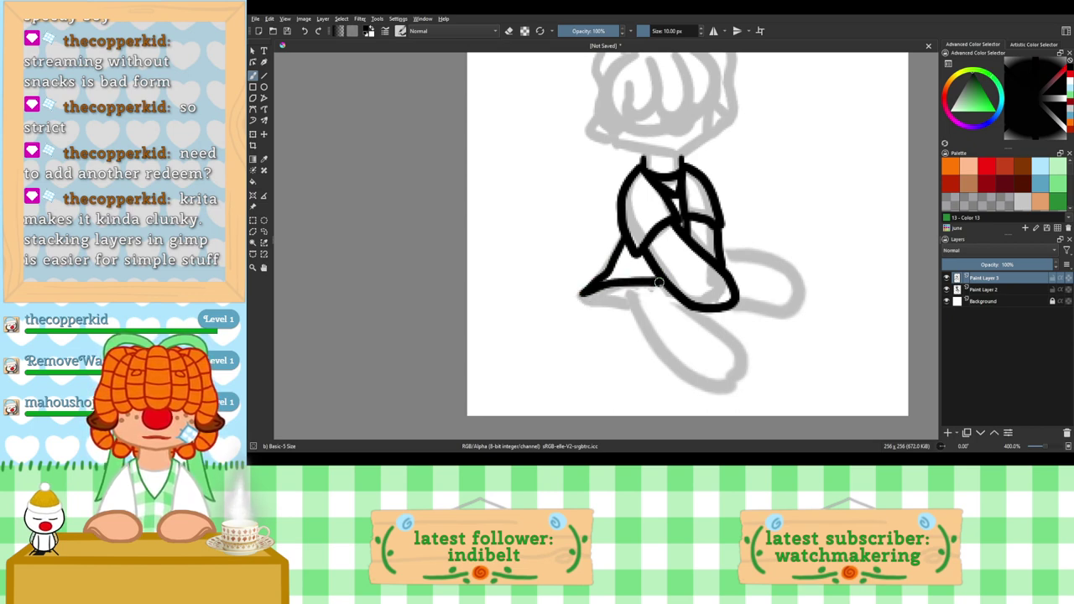
Step: Redraw the skirt's hem as a curve from the pointed corner to the forearm, with a short lower edge beneath it
key(ctrl+z)
mouse_move(584, 297)
mouse_down()
mouse_move(600, 296)
mouse_move(675, 285)
mouse_up()
key(ctrl+z)
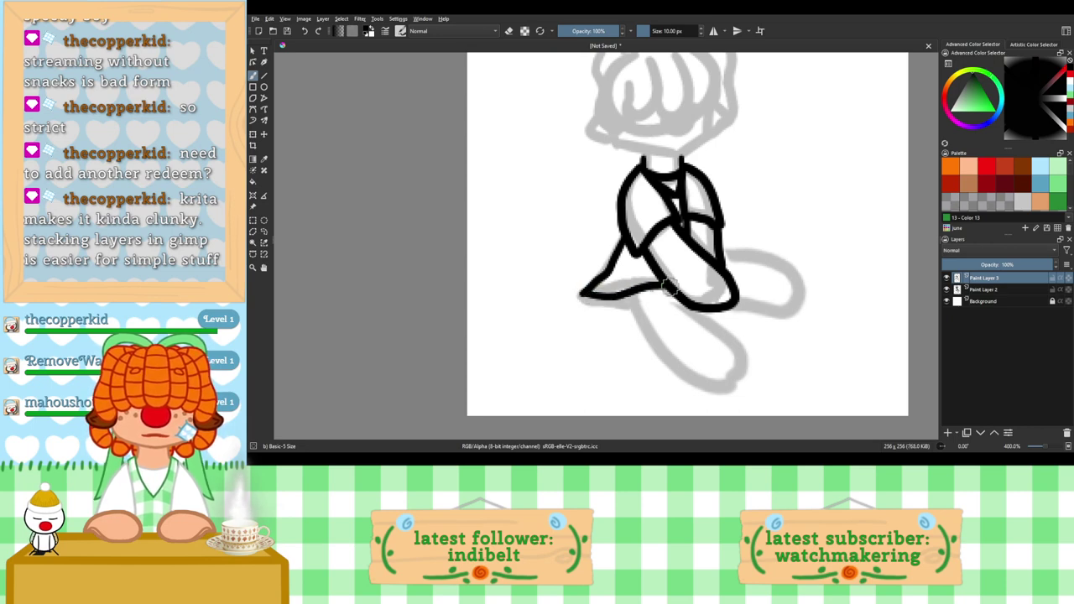
key(ctrl+z)
mouse_move(580, 297)
mouse_down()
mouse_move(628, 303)
mouse_move(600, 306)
mouse_move(584, 293)
mouse_move(660, 282)
mouse_move(628, 296)
mouse_move(583, 293)
mouse_move(634, 299)
mouse_move(585, 292)
mouse_move(634, 305)
mouse_up()
key(ctrl+z)
key(ctrl+z)
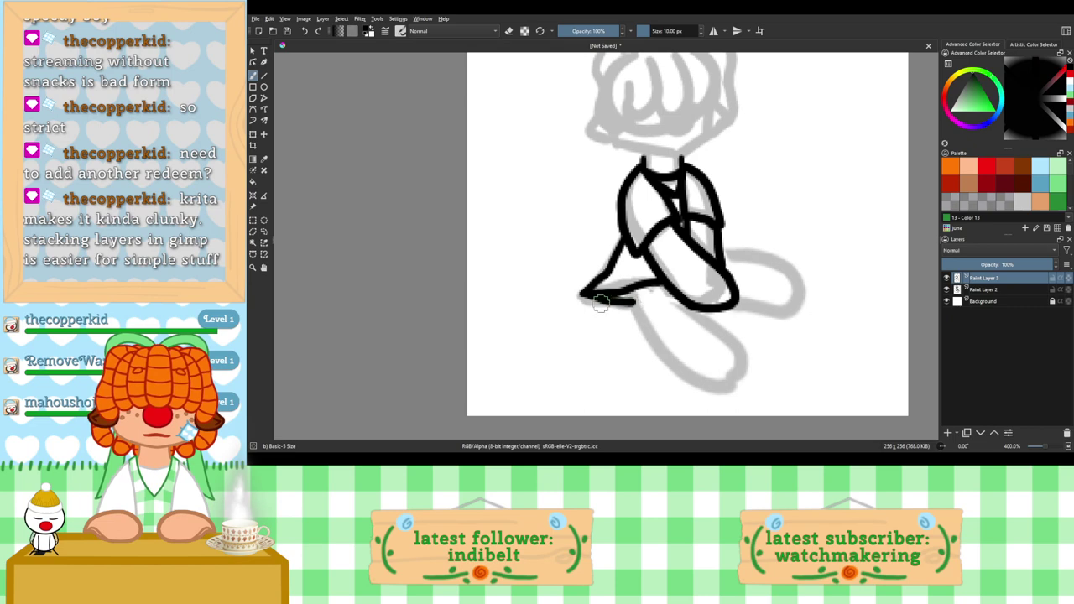
Step: Trace the top of the hair as an arc from the left side up and across the crown to the right side
click(508, 31)
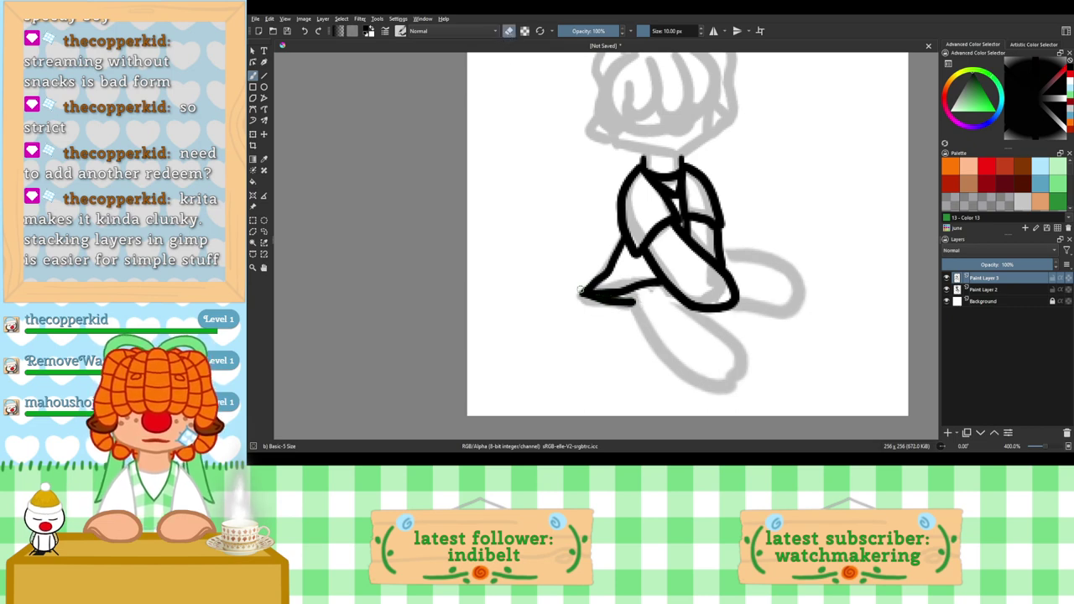
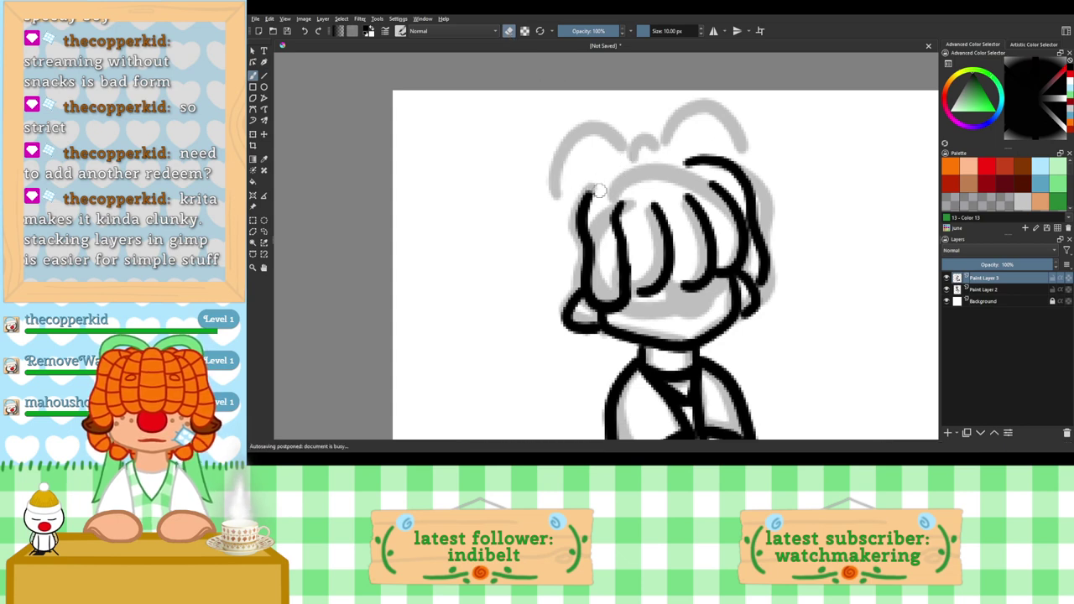
mouse_move(599, 191)
mouse_down()
mouse_move(596, 186)
mouse_move(655, 163)
mouse_up()
click(509, 32)
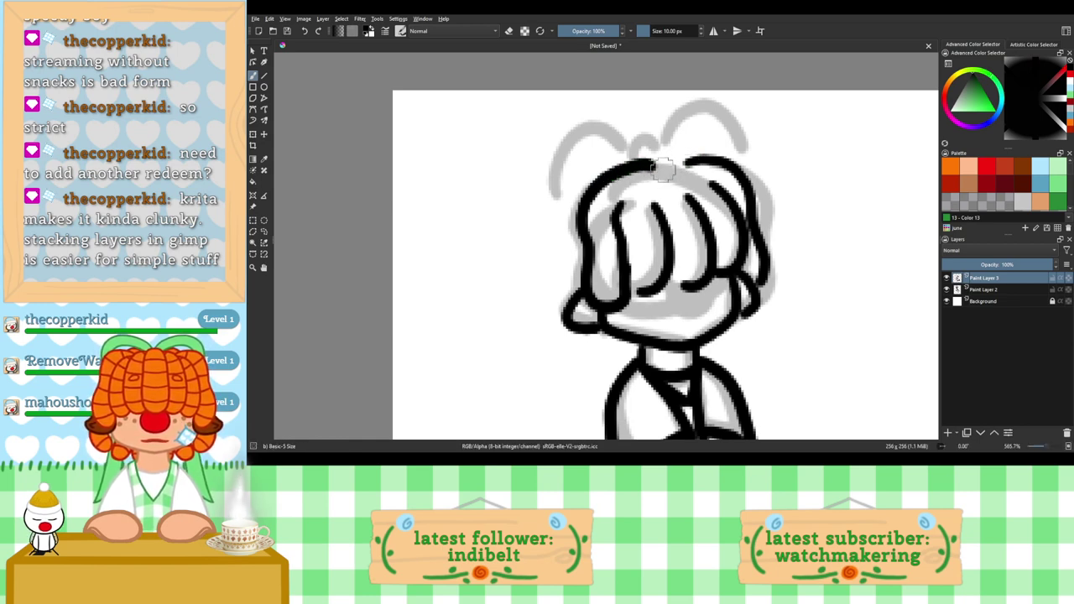
key(ctrl+z)
mouse_move(655, 163)
mouse_down()
mouse_move(607, 166)
mouse_move(585, 190)
mouse_move(582, 220)
mouse_move(628, 163)
mouse_move(624, 172)
mouse_move(648, 164)
mouse_move(595, 185)
mouse_move(661, 165)
mouse_up()
key(ctrl+z)
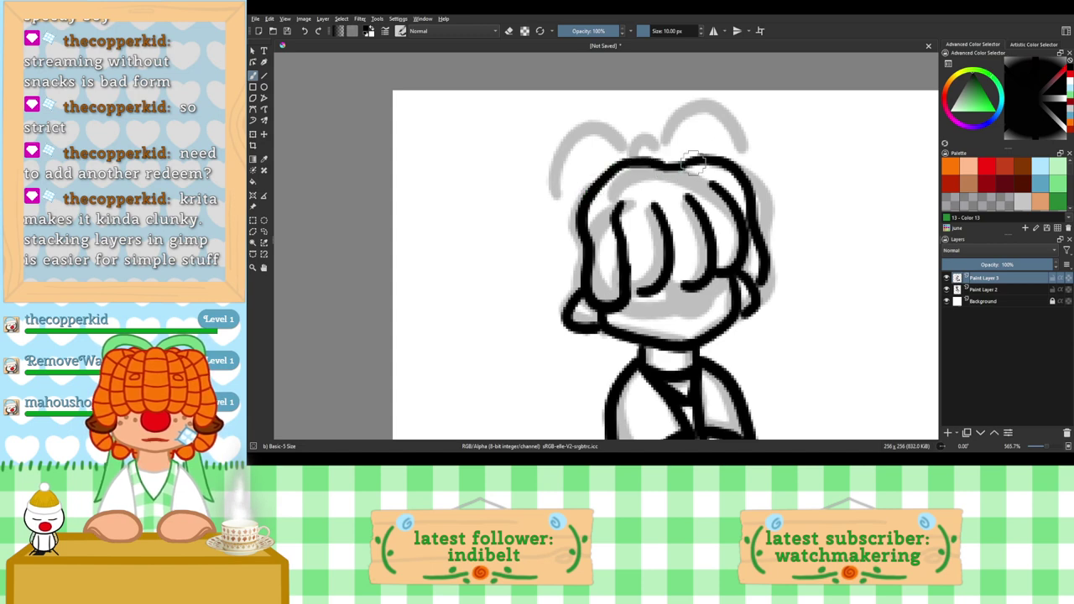
drag(664, 168, 705, 159)
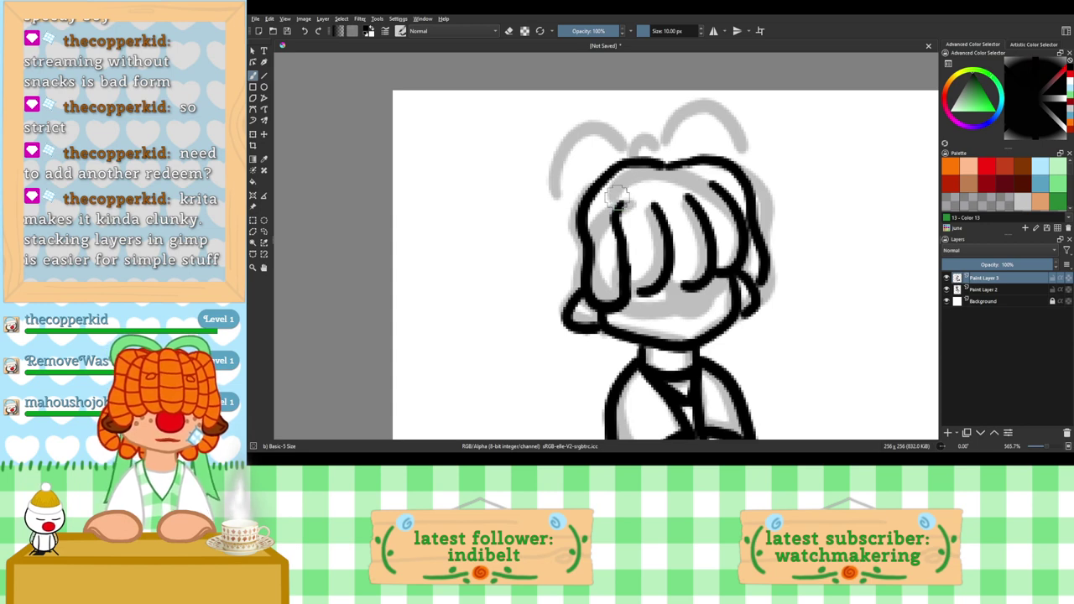
Step: Remove the line across the crown, thin the hair's left arc and redraw it smoothly, leaving a gap at the crown
key(e)
drag(679, 159, 615, 164)
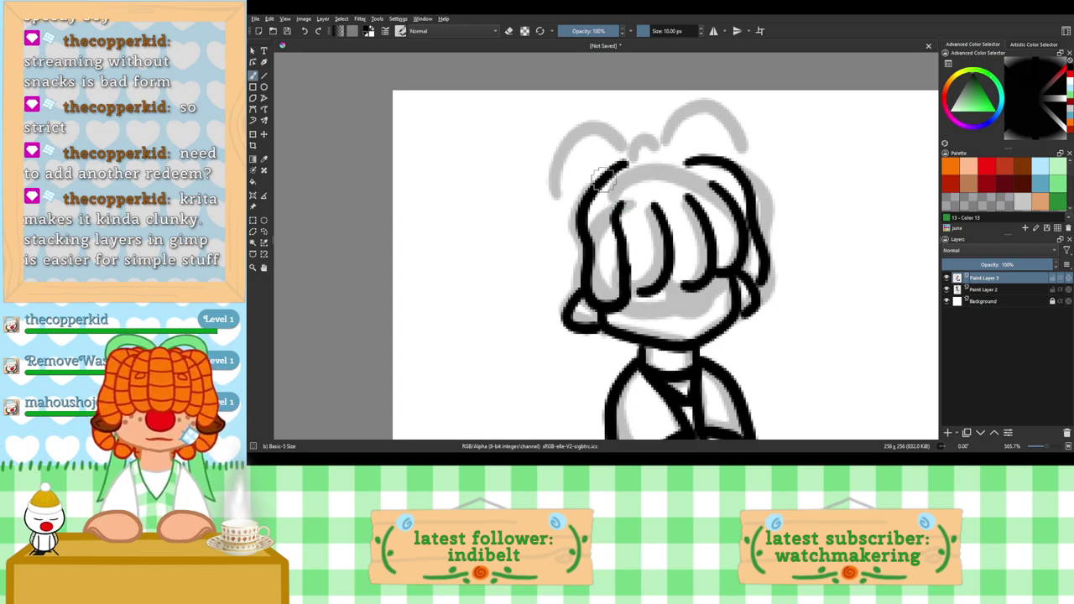
key(ctrl+z)
key(ctrl+shift+z)
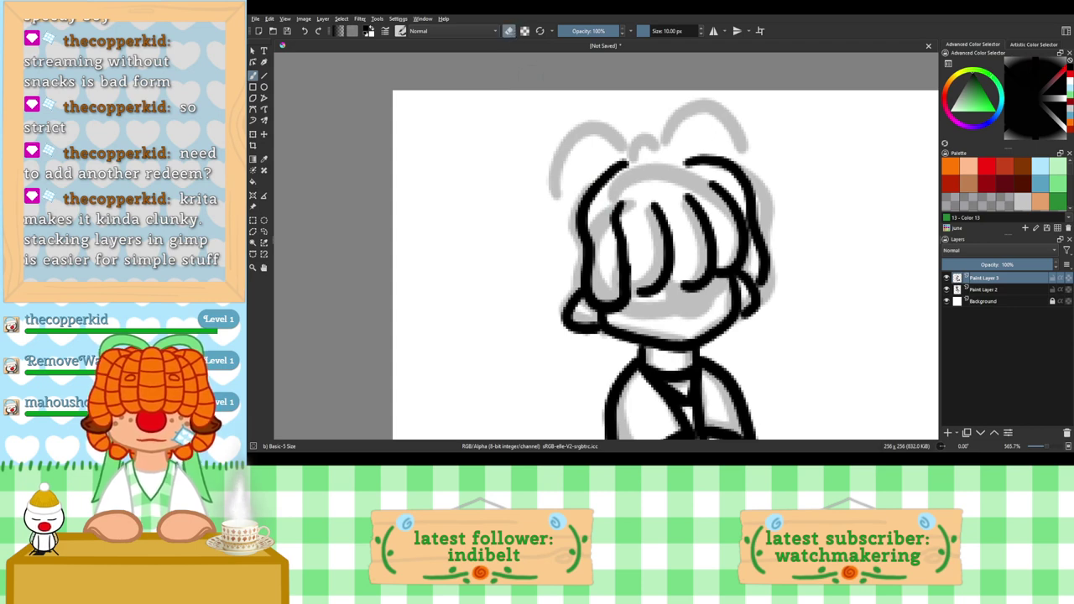
drag(631, 164, 612, 183)
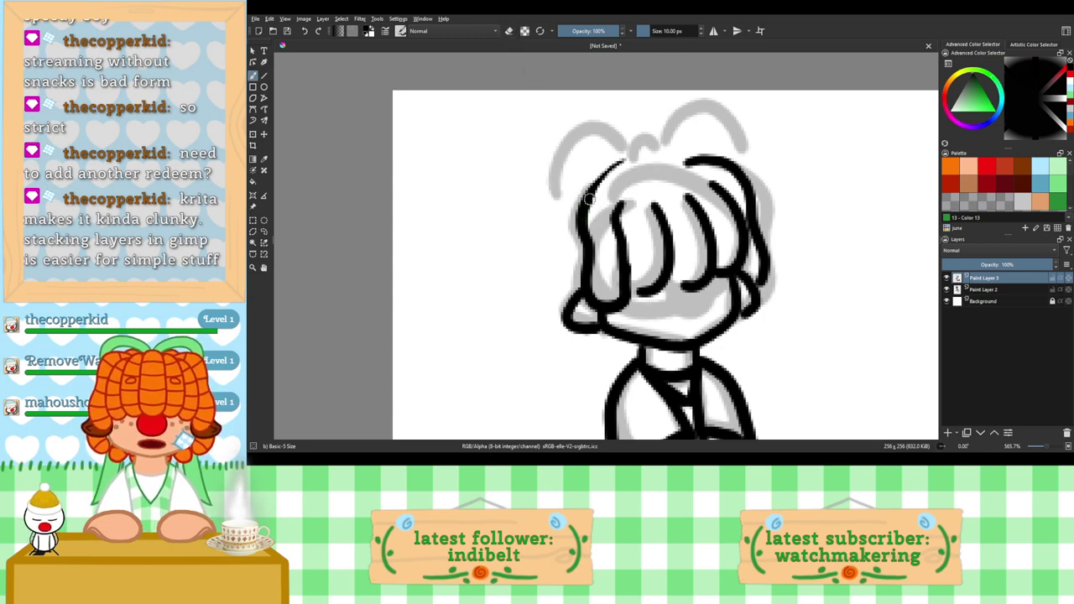
drag(587, 193, 636, 152)
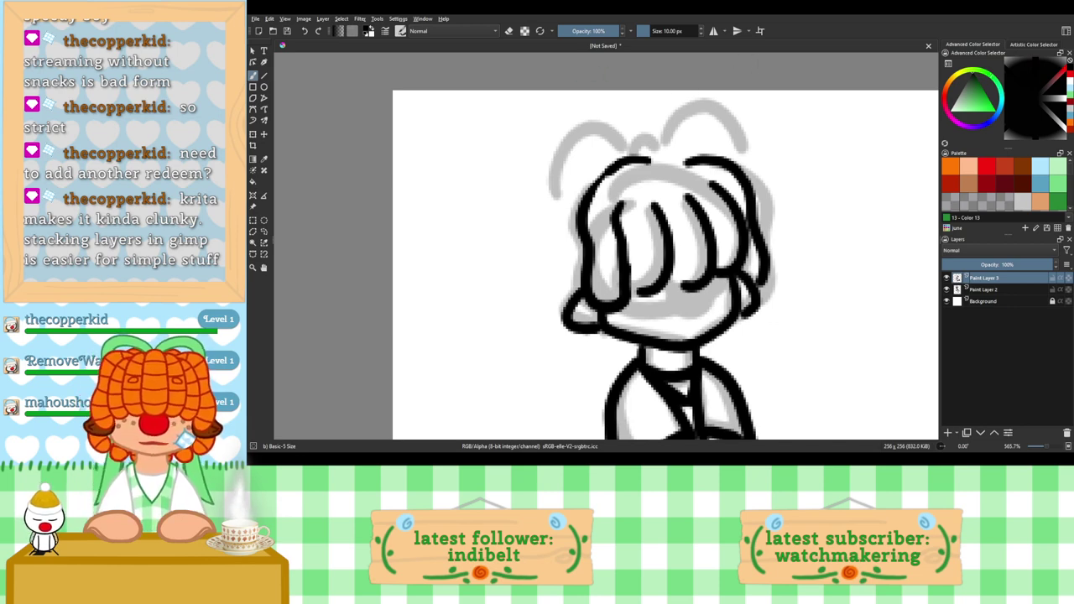
mouse_move(611, 177)
mouse_down()
mouse_move(652, 158)
mouse_move(608, 170)
mouse_move(579, 211)
mouse_up()
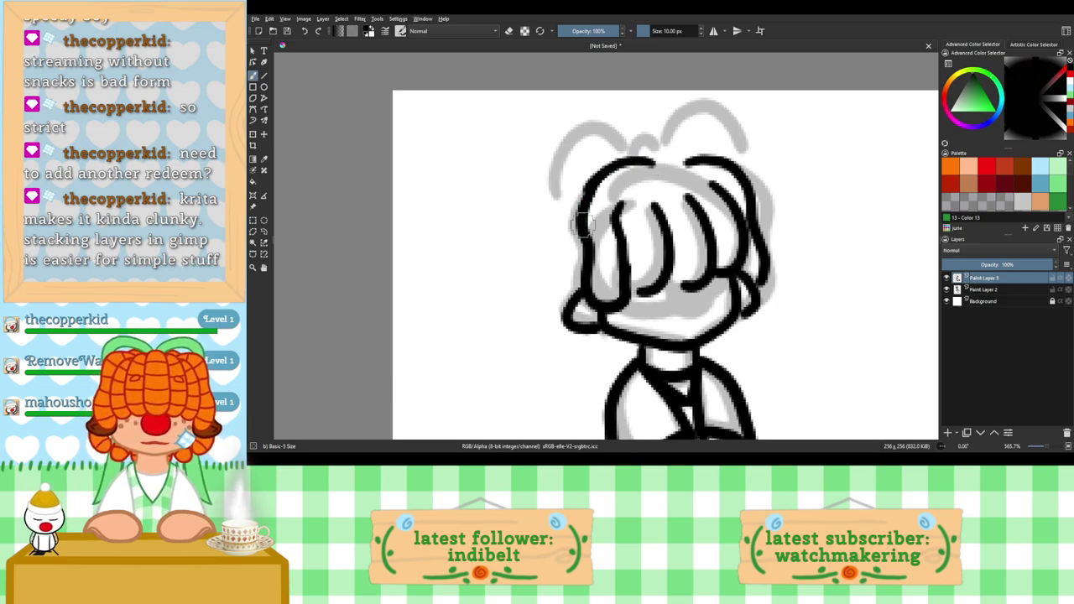
click(508, 34)
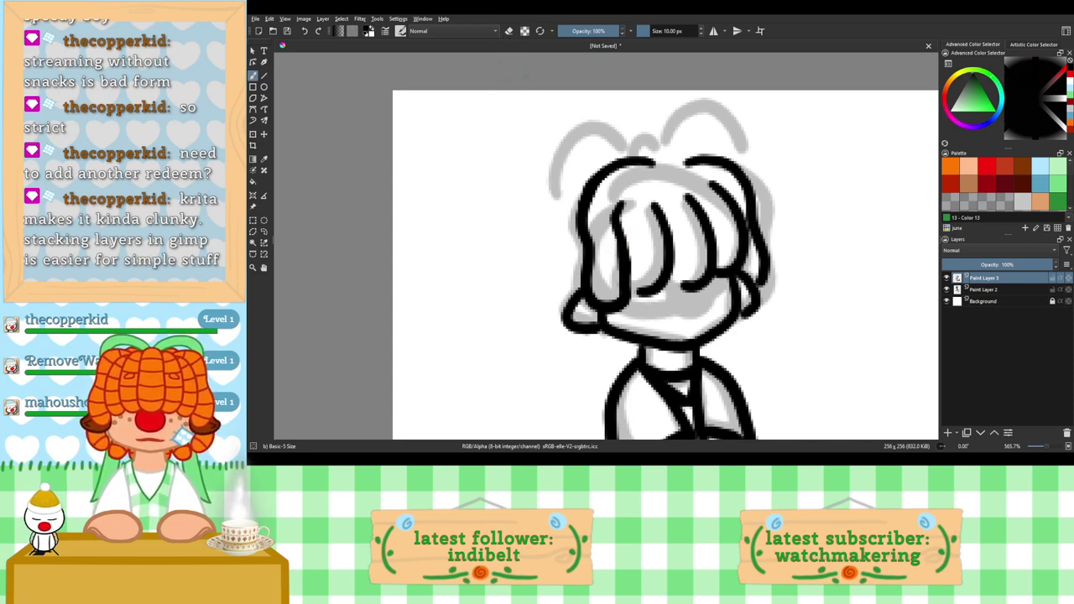
drag(579, 227, 582, 203)
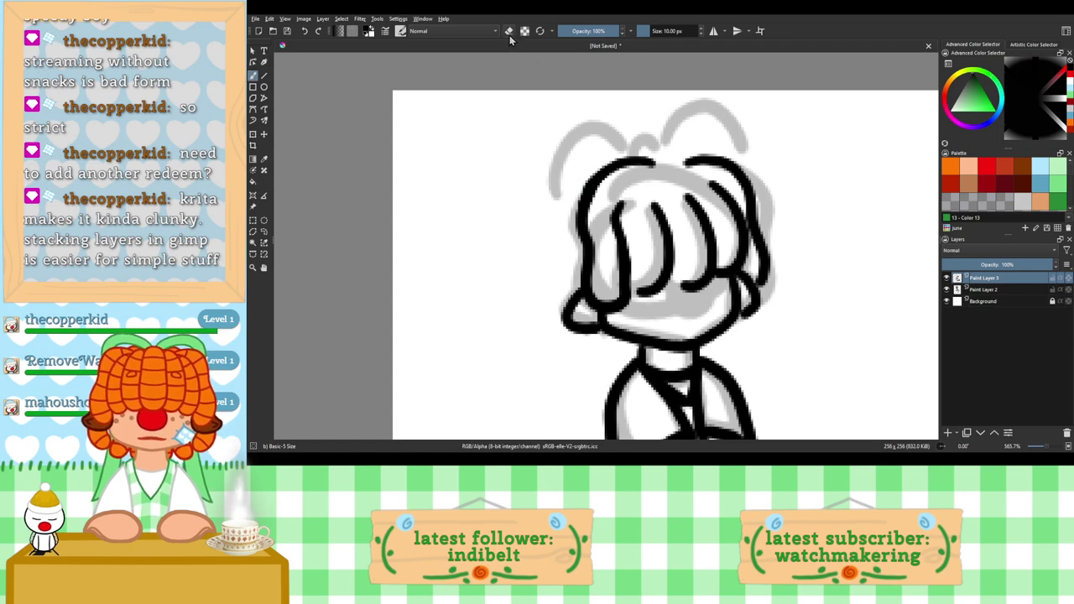
Step: Draw a rounded nose just below the fringe and a short curved mouth line beneath it
mouse_move(701, 286)
mouse_down()
mouse_move(696, 306)
mouse_move(667, 295)
mouse_up()
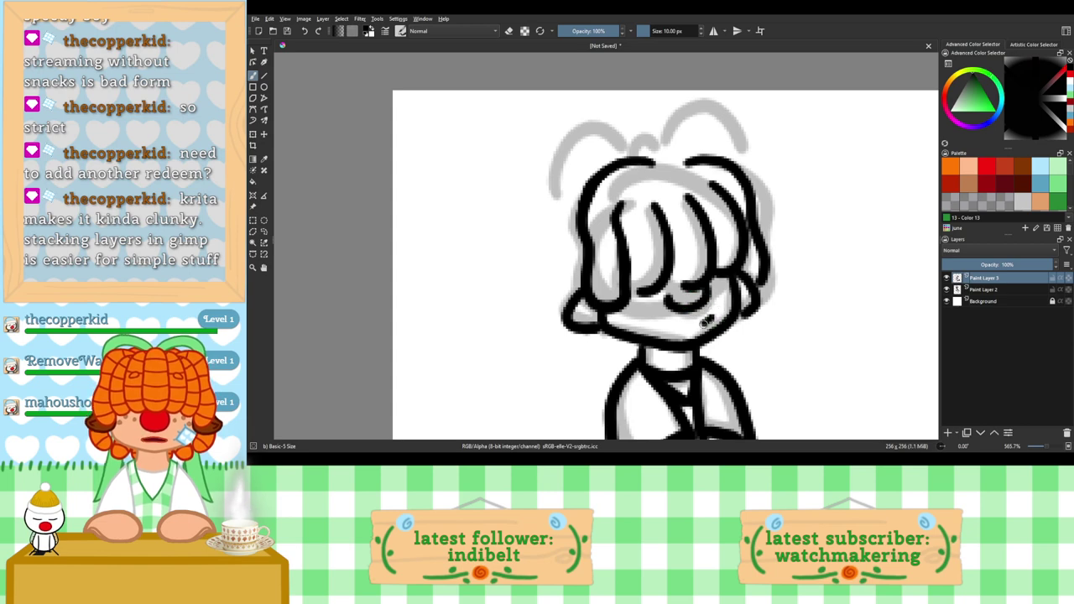
key(ctrl+z)
drag(684, 326, 688, 325)
key(ctrl+z)
key(ctrl+z)
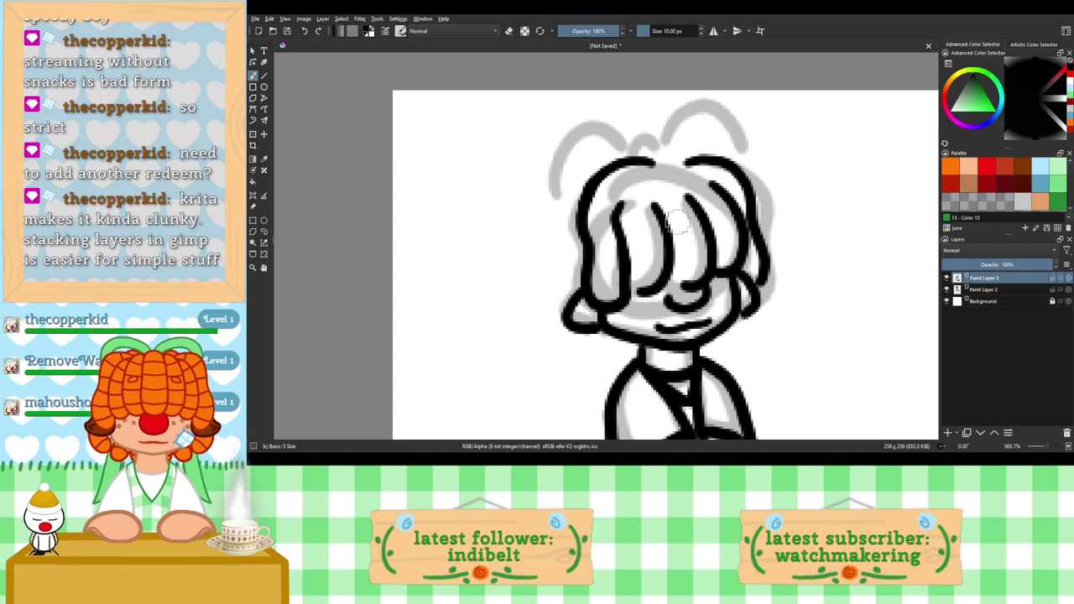
Step: Draw a small patch mark along the right edge of the face and dot freckles on both cheeks
key(ctrl+plus)
drag(720, 317, 664, 250)
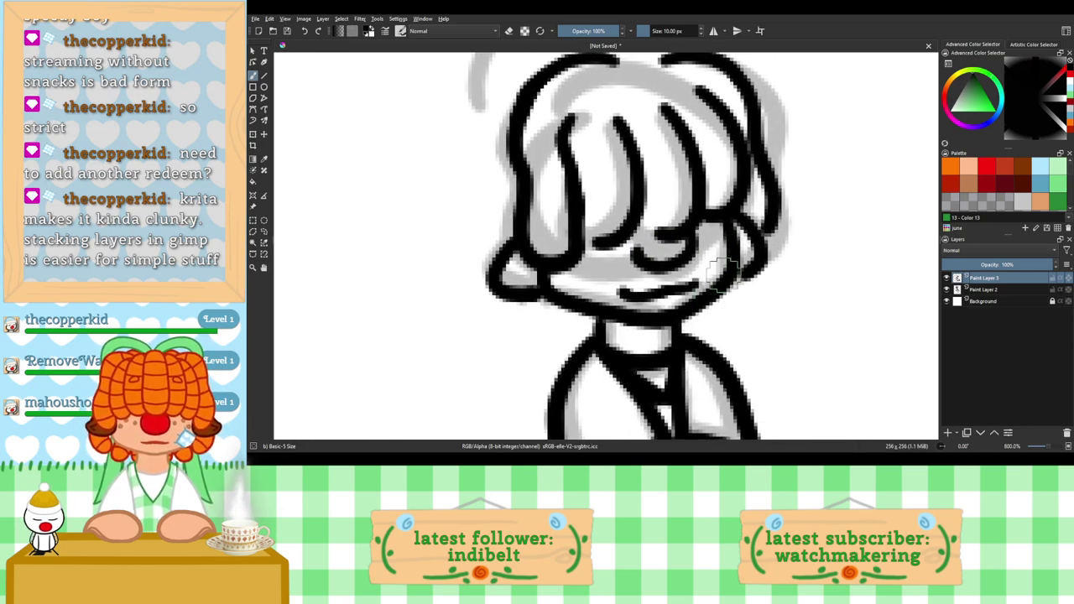
mouse_move(727, 255)
mouse_down()
mouse_move(715, 261)
mouse_move(712, 289)
mouse_up()
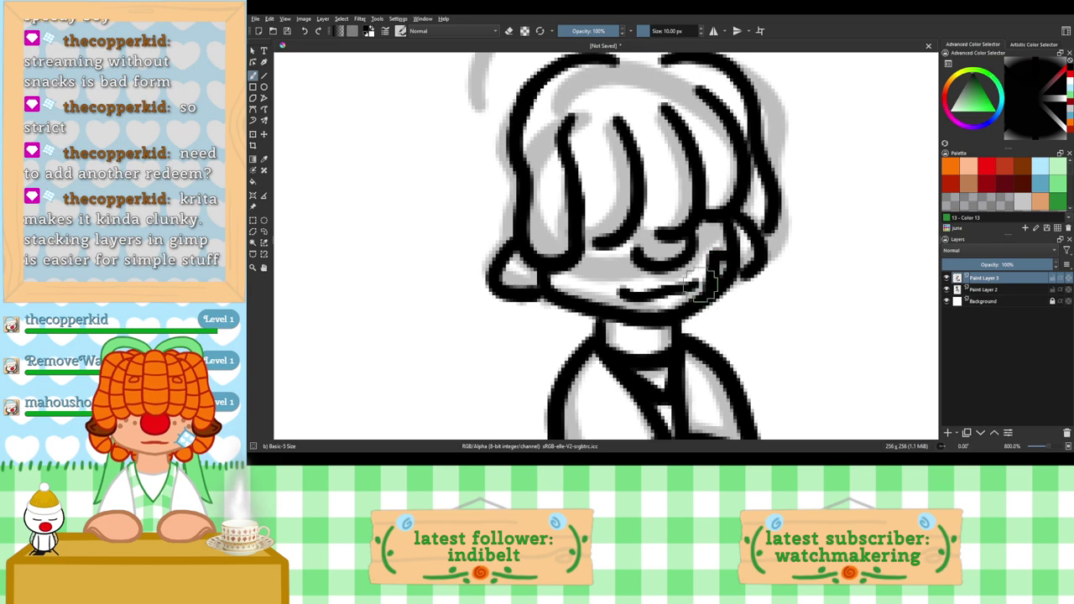
click(584, 277)
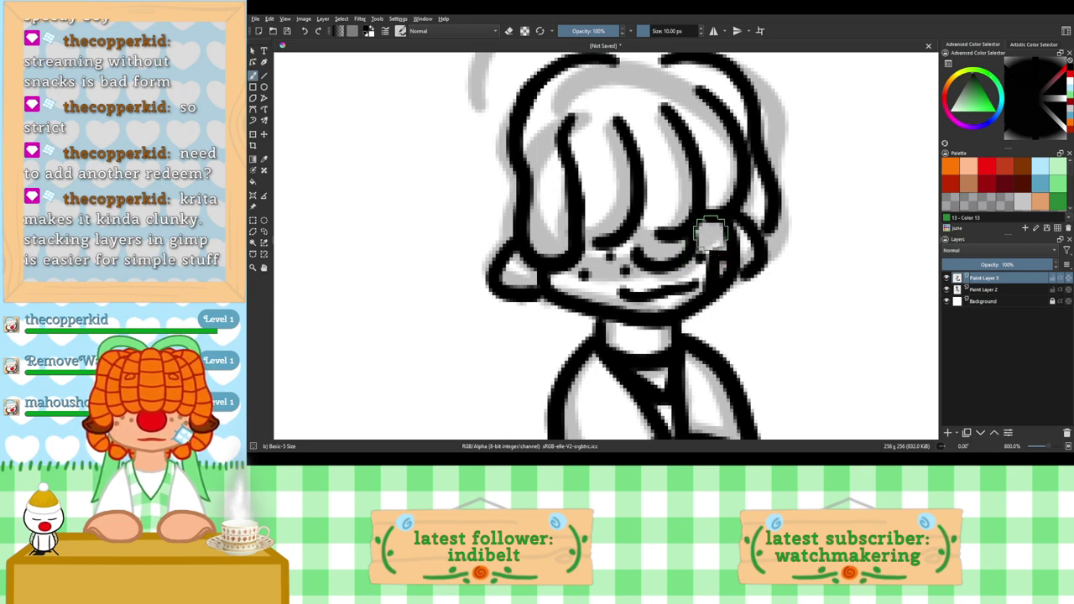
drag(723, 252, 729, 245)
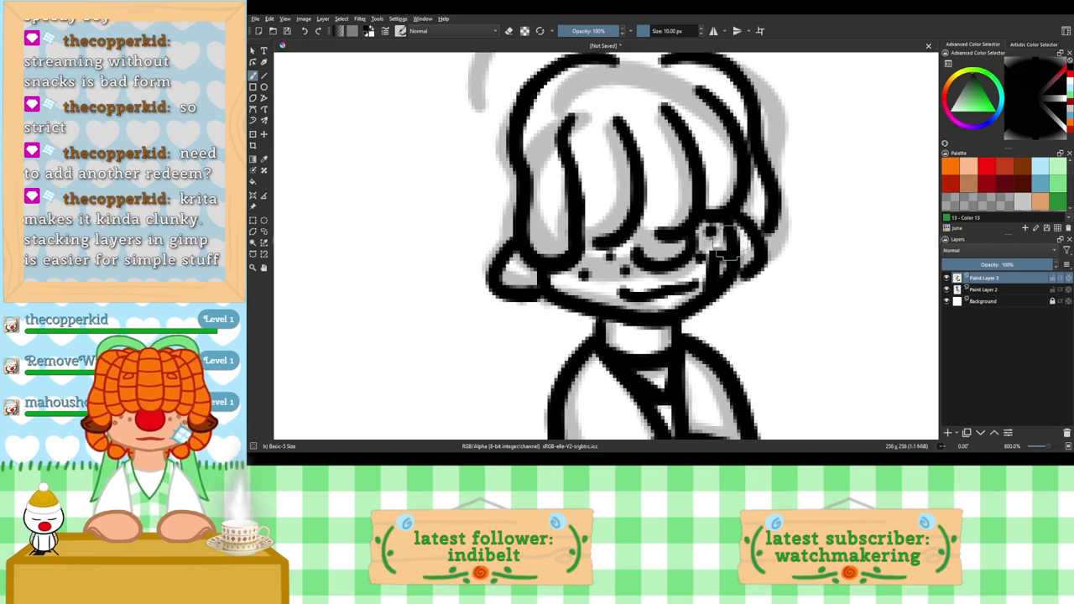
key(ctrl+z)
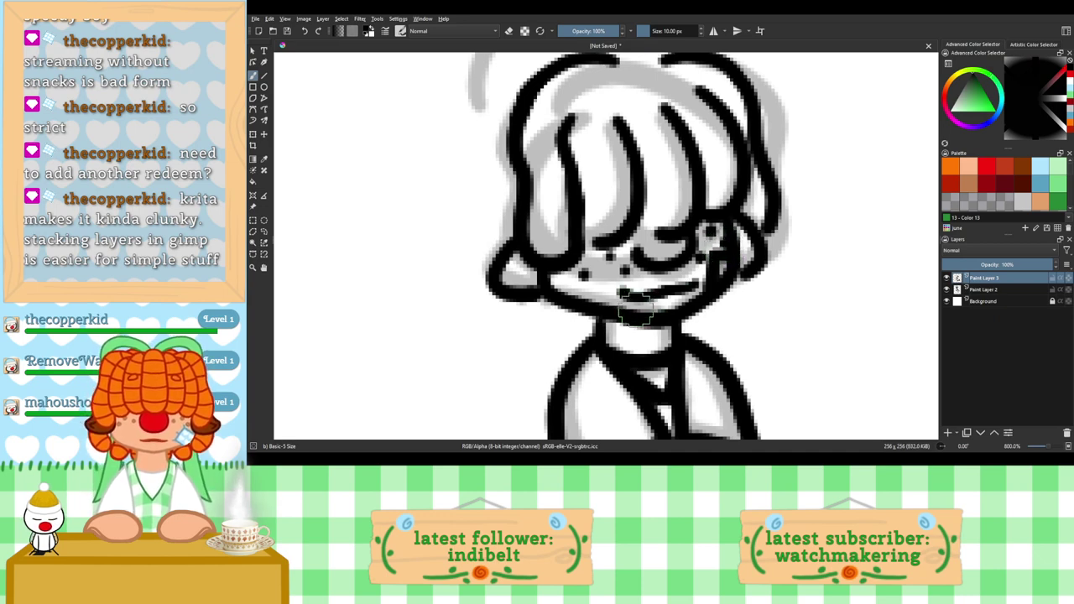
Step: Add small rounded curls of hair beneath both ears, along the edges of the jaw
scroll(659, 240, down, 3)
scroll(650, 233, up, 2)
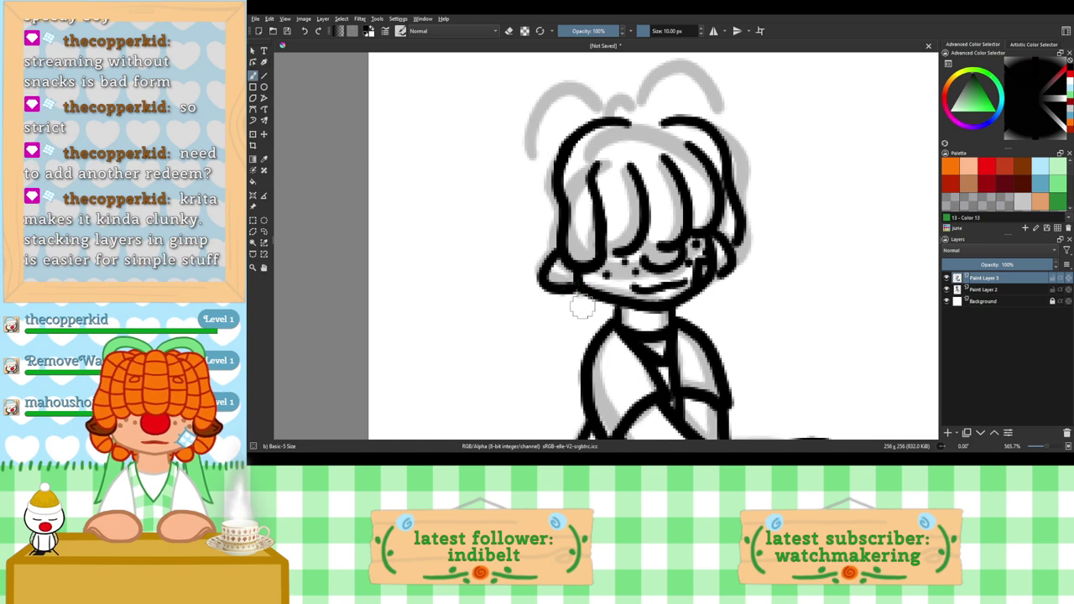
click(508, 32)
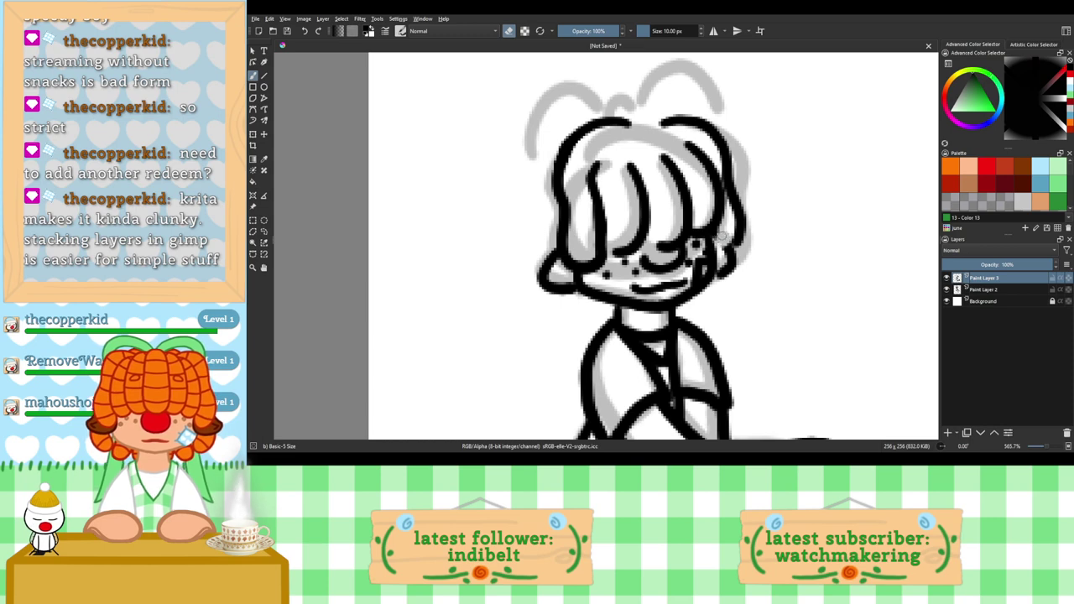
click(508, 33)
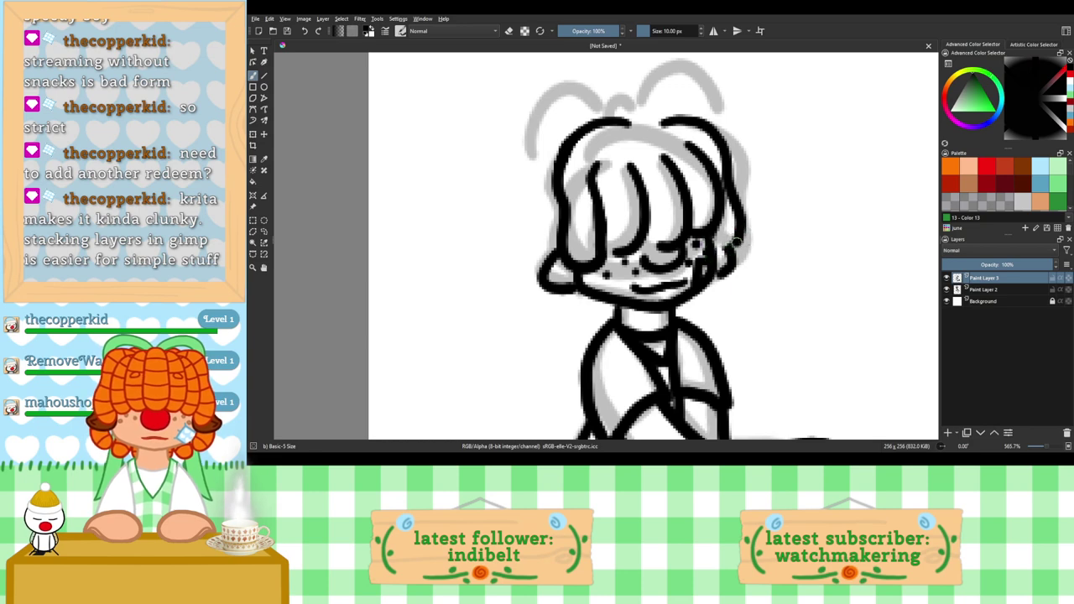
drag(737, 242, 709, 259)
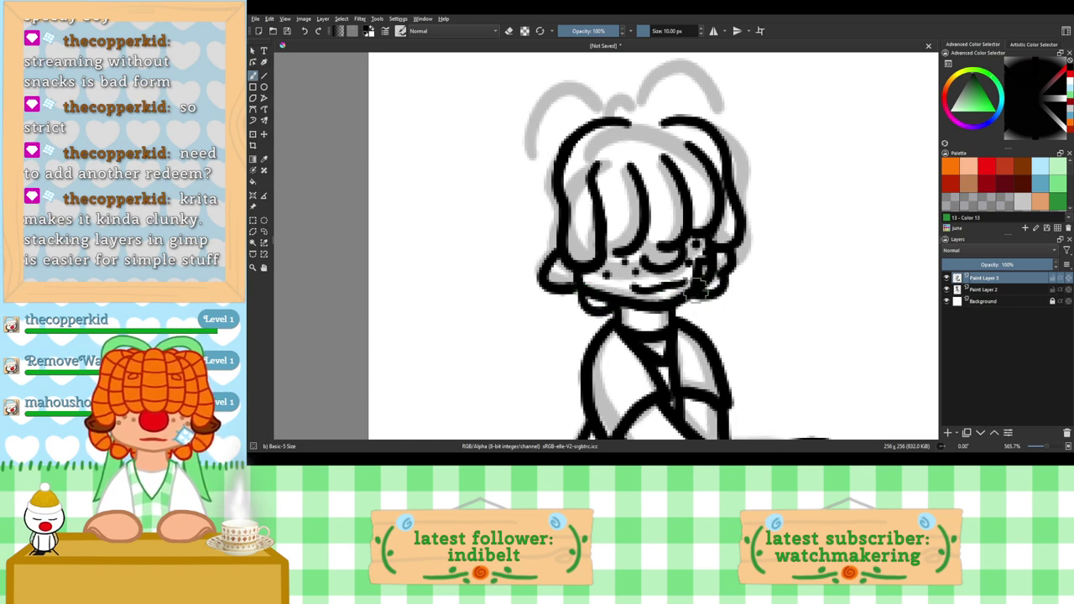
drag(570, 292, 592, 297)
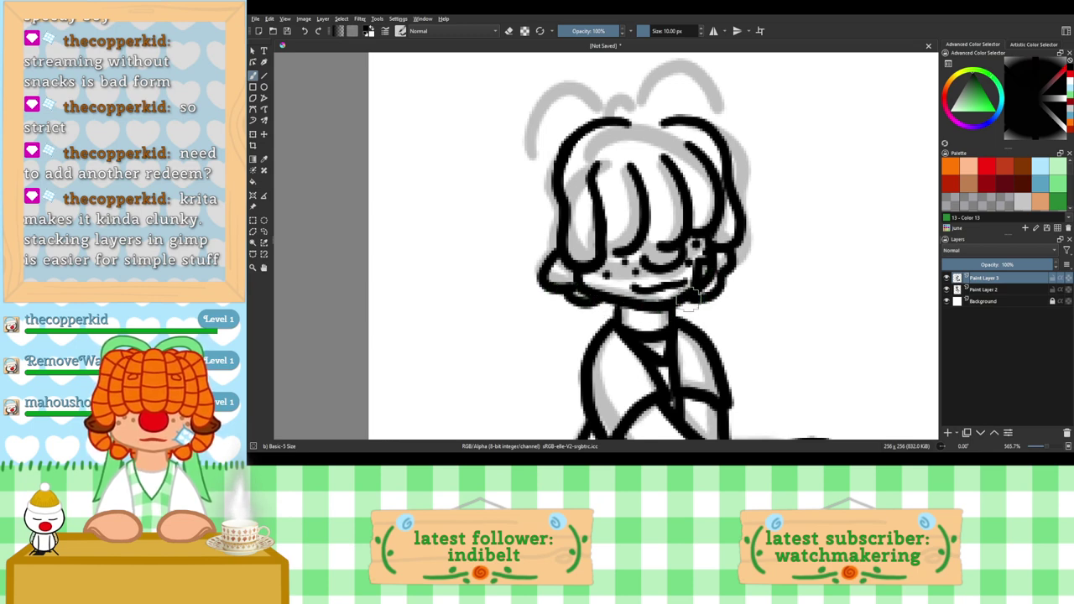
Step: Draw the bow's small knot in the gap at the crown and trace the bow's right loop
mouse_move(631, 122)
mouse_down()
mouse_move(649, 108)
mouse_move(658, 116)
mouse_up()
drag(661, 175, 643, 229)
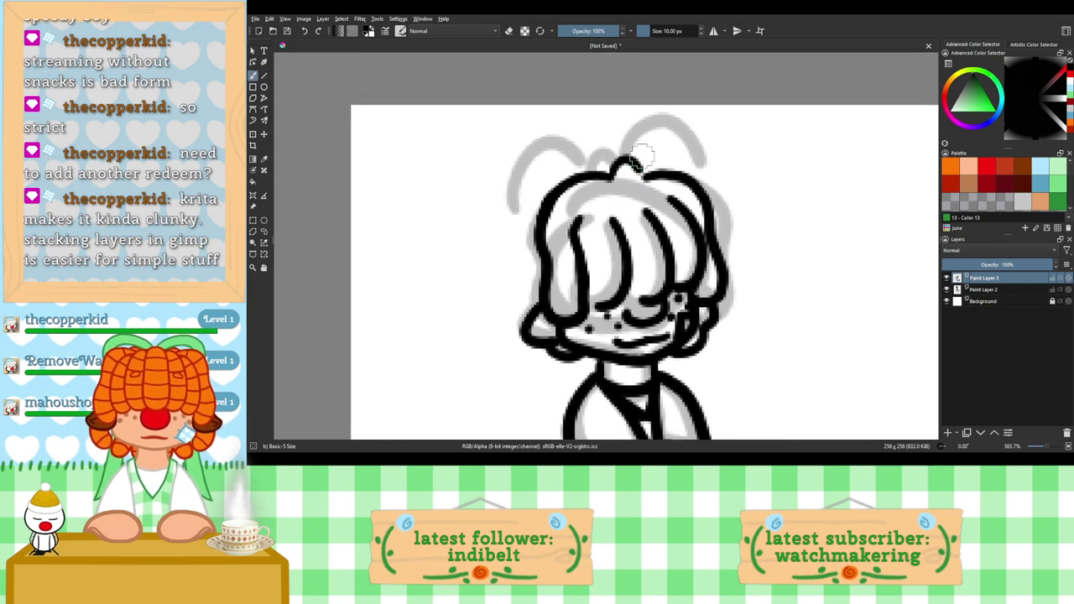
mouse_move(636, 162)
mouse_down()
mouse_move(681, 122)
mouse_move(711, 147)
mouse_move(712, 188)
mouse_up()
key(ctrl+z)
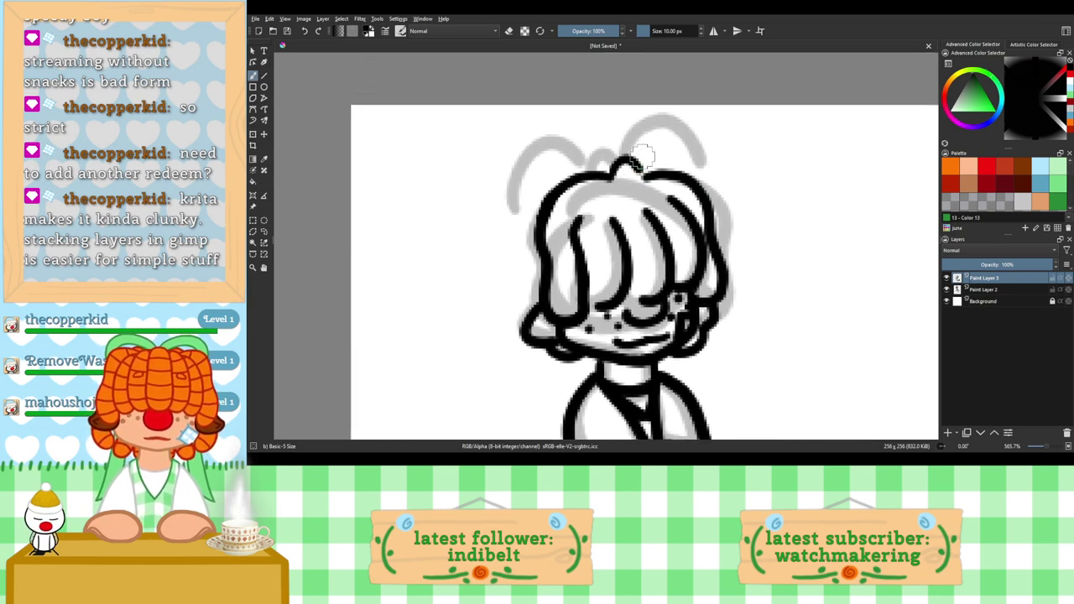
mouse_move(638, 168)
mouse_down()
mouse_move(684, 135)
mouse_move(711, 183)
mouse_up()
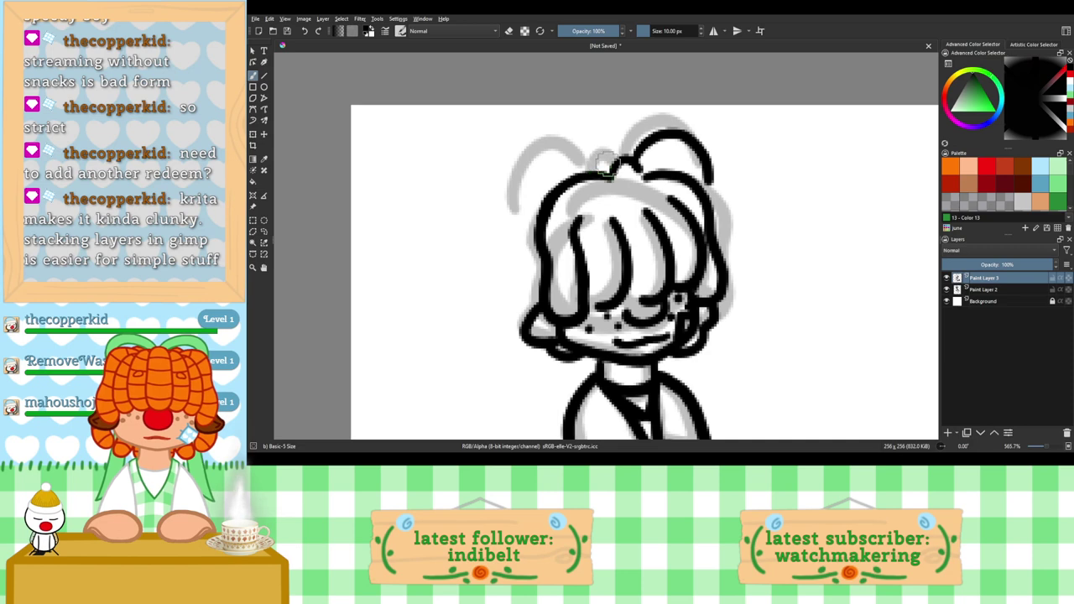
Step: Trace the bow's left loop from the knot down to the side of the hair, redrawing it slightly narrower
mouse_move(610, 166)
mouse_down()
mouse_move(583, 141)
mouse_move(551, 143)
mouse_move(526, 162)
mouse_move(522, 226)
mouse_up()
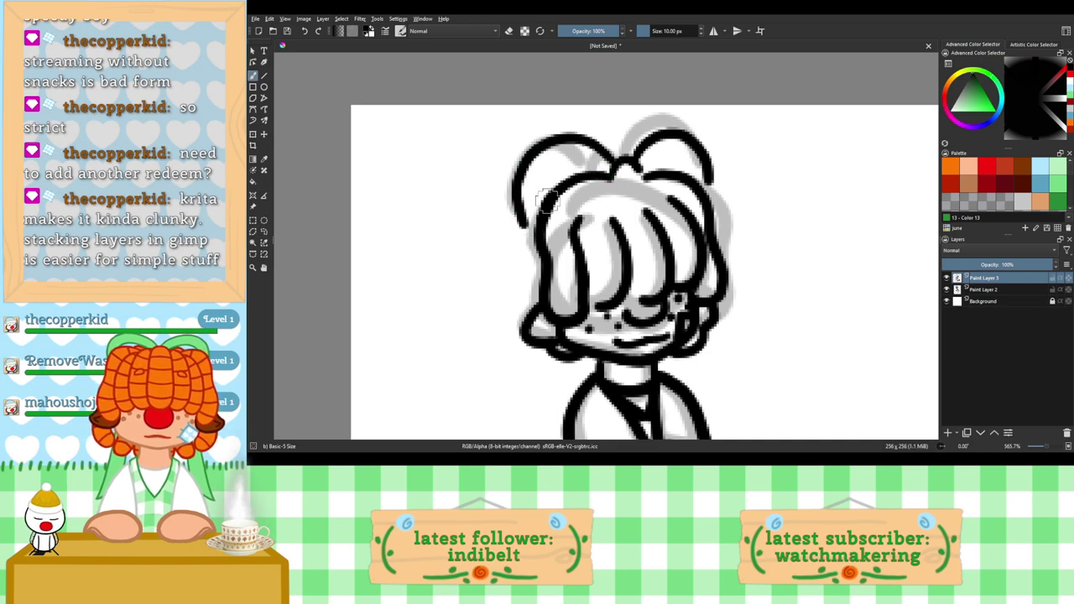
key(ctrl+z)
mouse_move(617, 164)
mouse_down()
mouse_move(586, 143)
mouse_move(547, 145)
mouse_move(525, 166)
mouse_move(516, 205)
mouse_move(537, 227)
mouse_up()
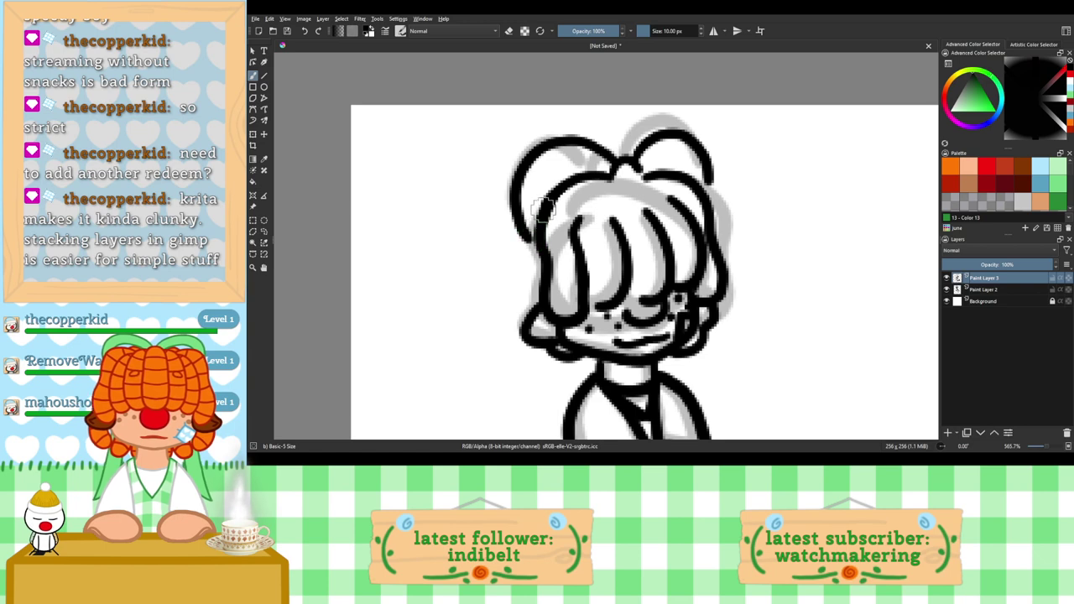
key(ctrl+z)
mouse_move(620, 162)
mouse_down()
mouse_move(555, 144)
mouse_move(535, 160)
mouse_move(530, 229)
mouse_up()
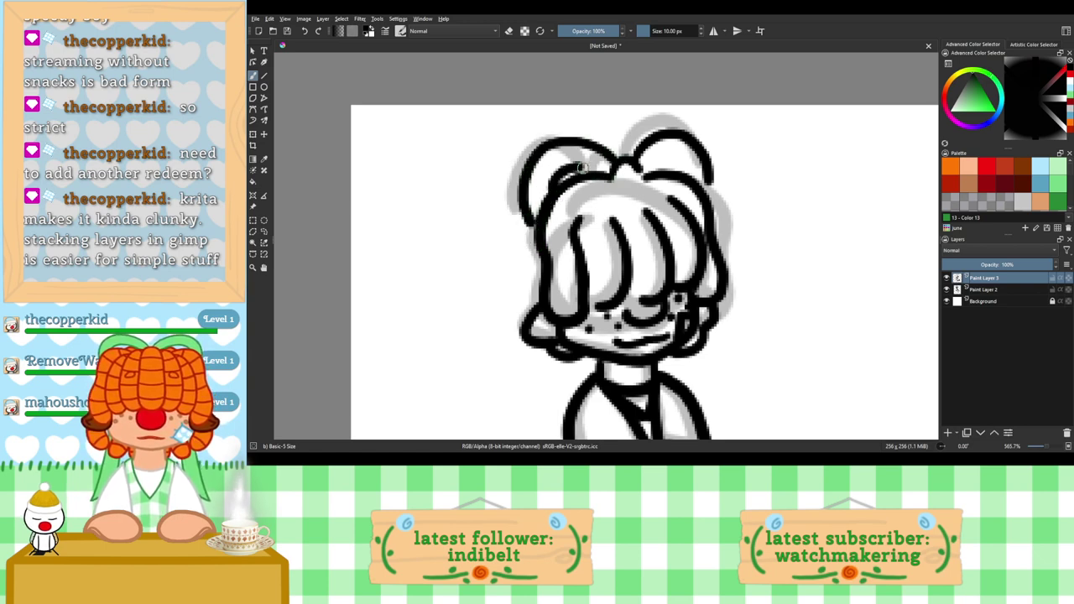
Step: Add a small inner arc inside each bow loop, just above the hair's top outline
mouse_move(552, 196)
mouse_down()
mouse_move(585, 171)
mouse_move(577, 172)
mouse_move(593, 176)
mouse_move(579, 169)
mouse_move(588, 177)
mouse_up()
key(ctrl+z)
key(ctrl+z)
key(ctrl+z)
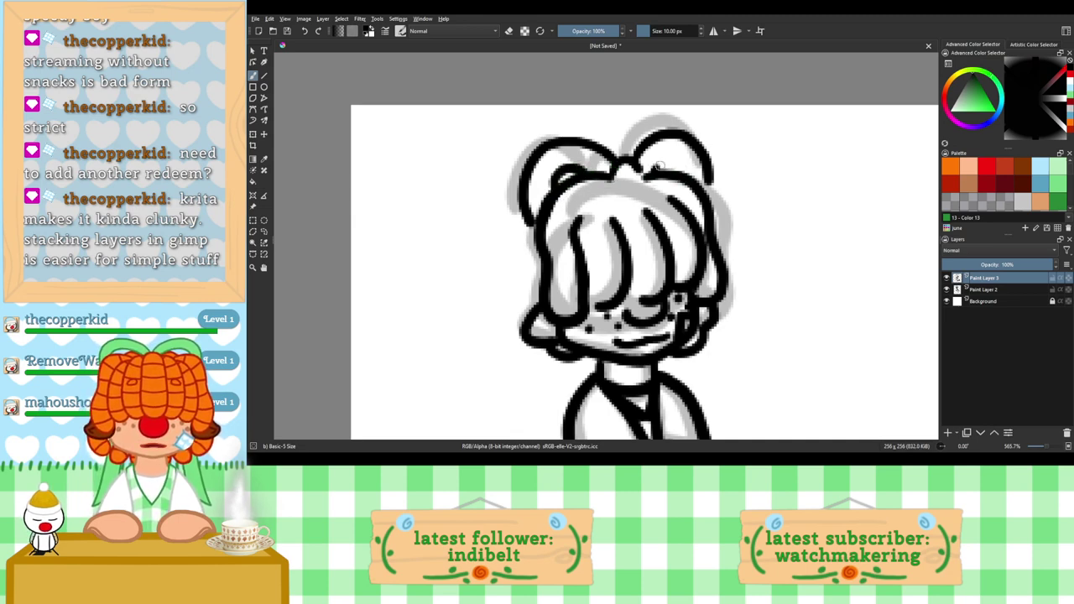
mouse_move(658, 171)
mouse_down()
mouse_move(690, 176)
mouse_move(671, 162)
mouse_move(686, 174)
mouse_up()
key(ctrl+z)
key(ctrl+z)
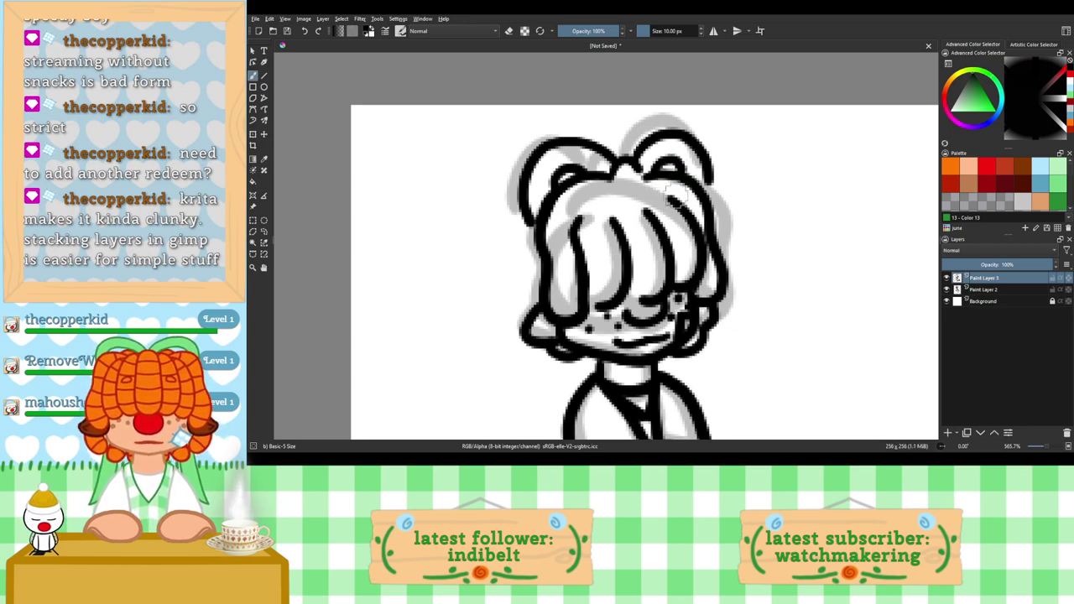
scroll(667, 193, down, 4)
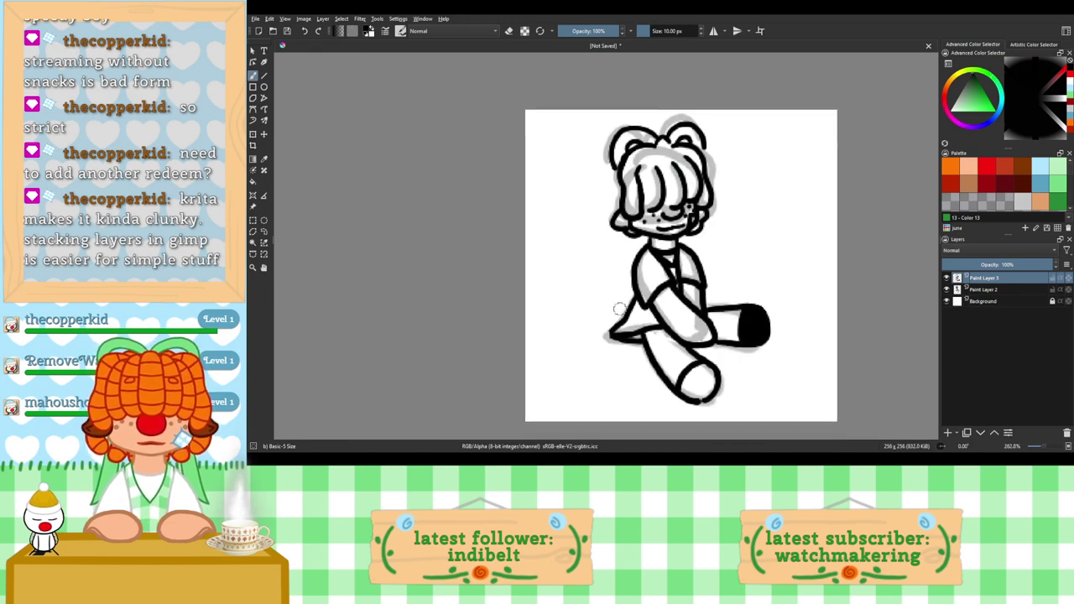
scroll(684, 288, up, 5)
drag(684, 252, 673, 275)
scroll(694, 248, down, 1)
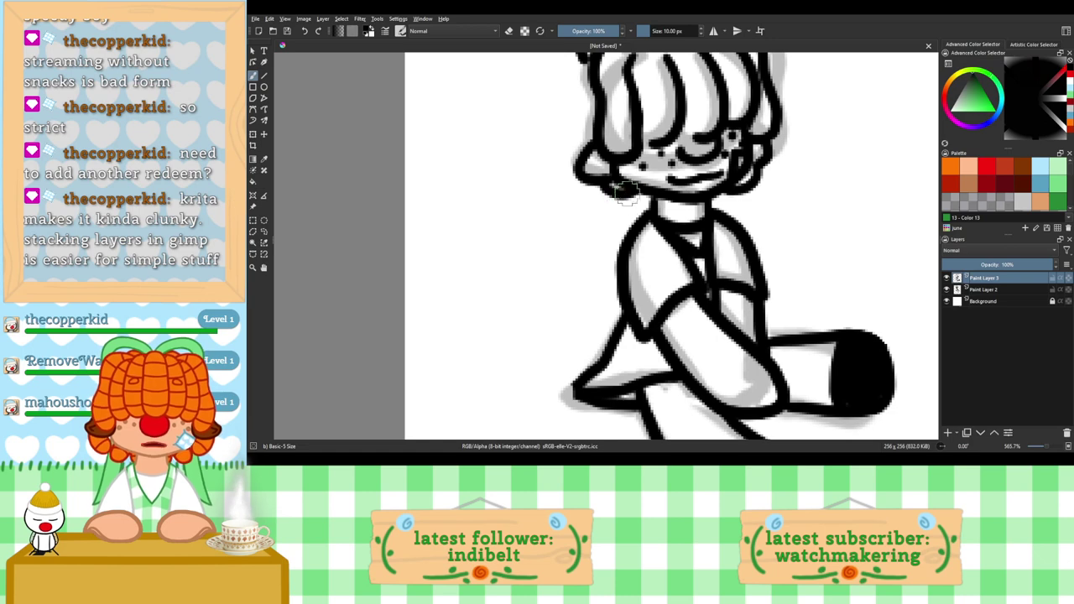
drag(634, 129, 632, 168)
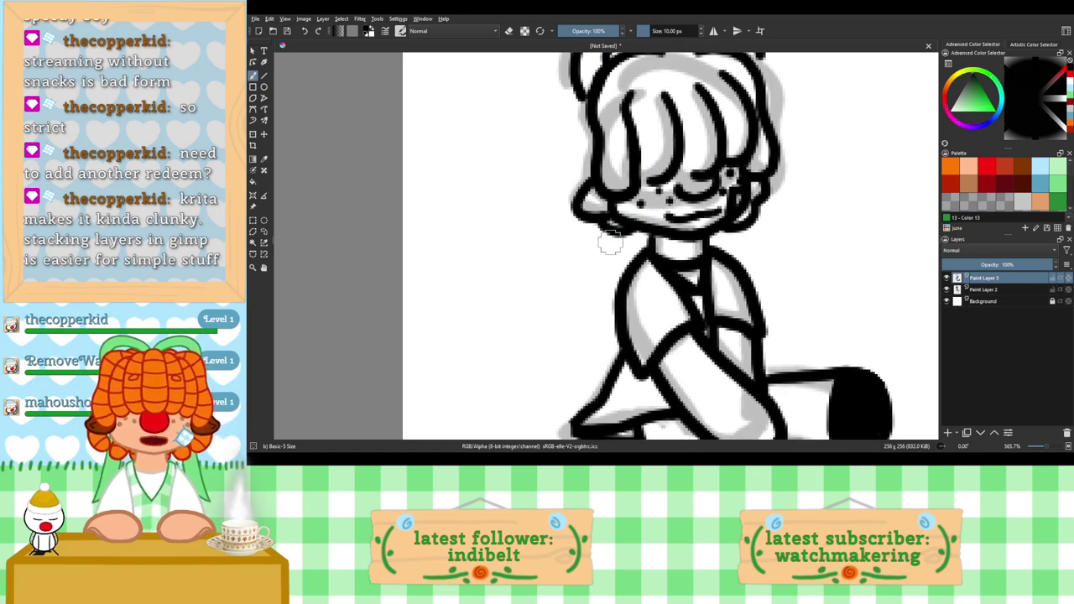
drag(613, 237, 601, 302)
key(ctrl+z)
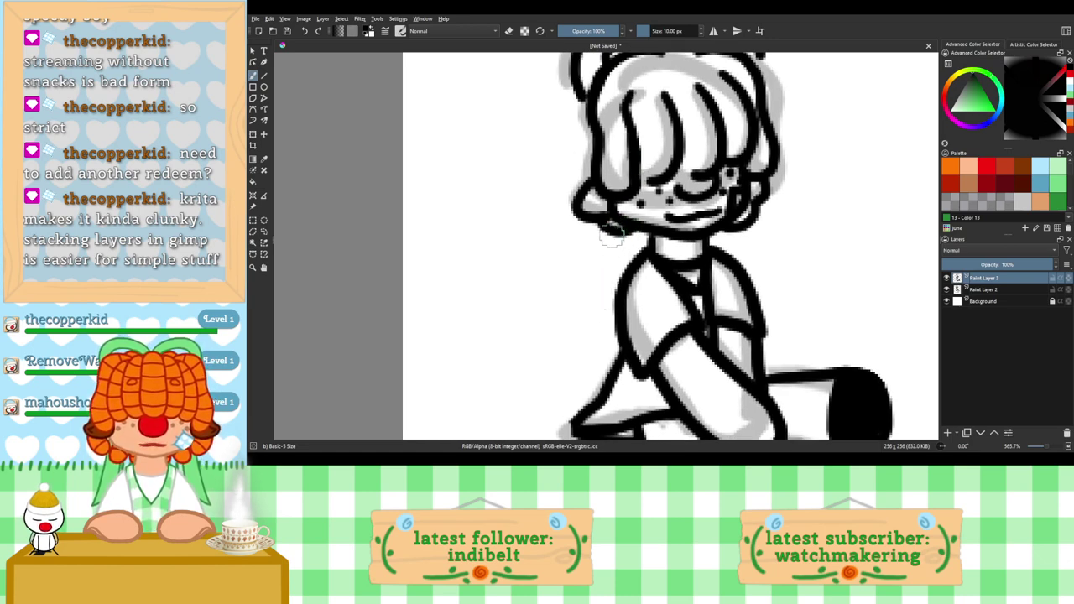
drag(612, 235, 605, 312)
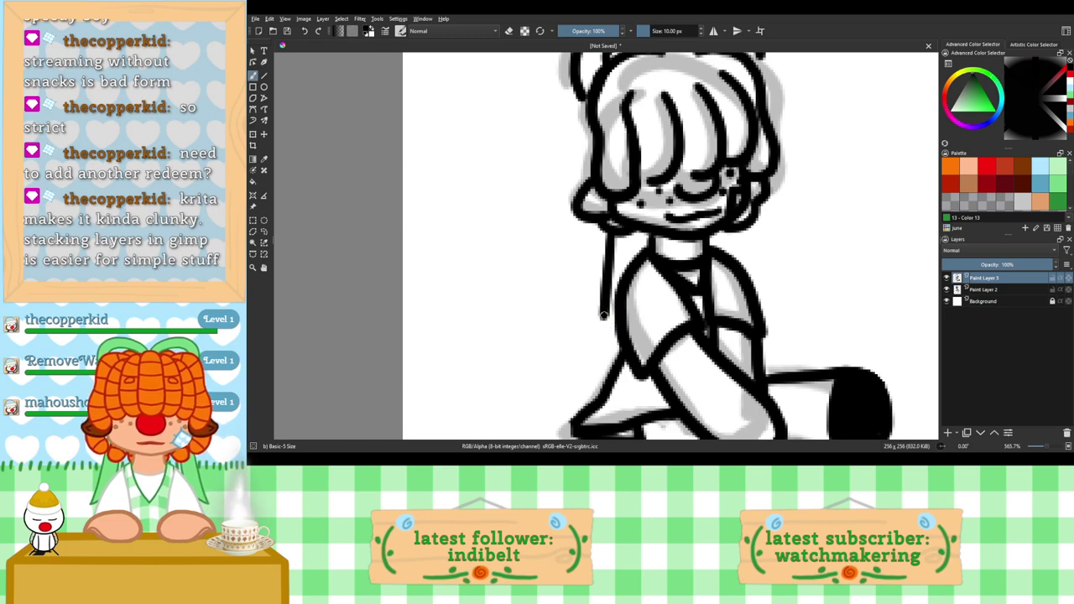
drag(746, 227, 753, 273)
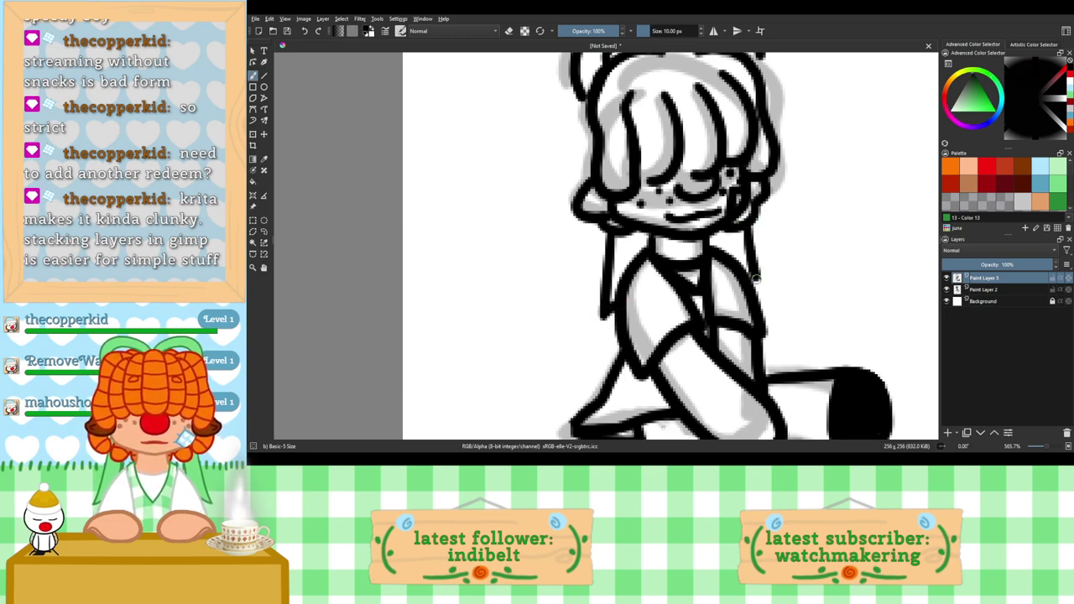
key(ctrl+z)
drag(745, 226, 758, 287)
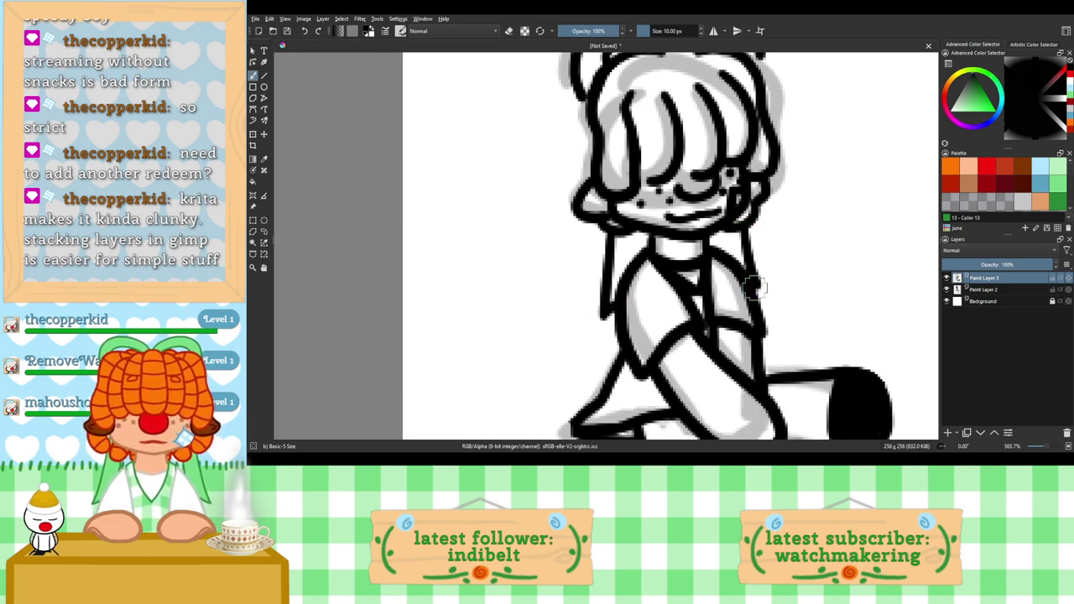
key(ctrl+z)
key(ctrl+z)
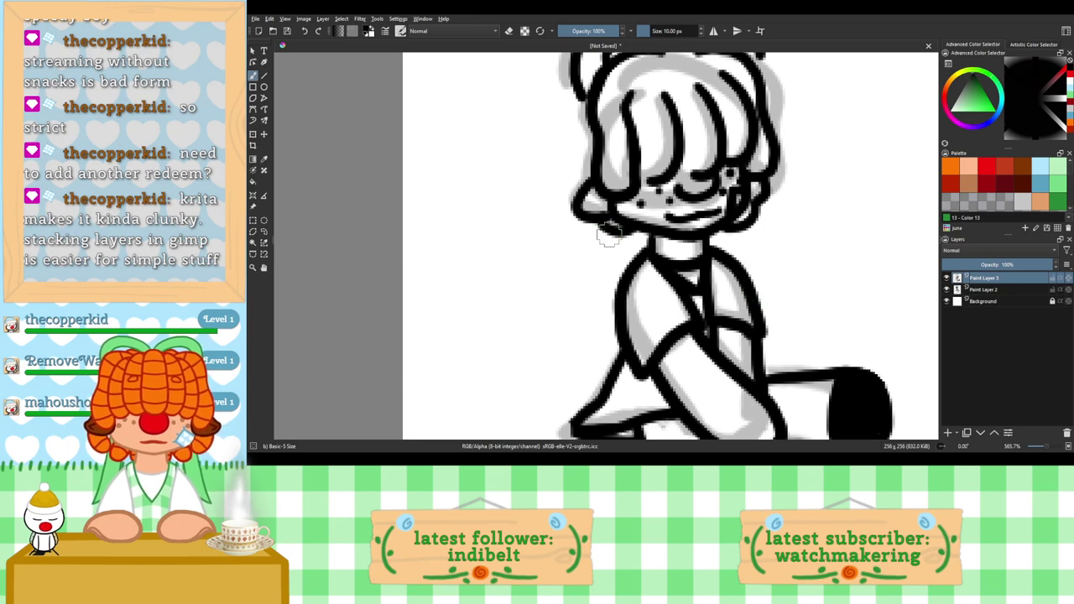
Step: Draw the bow's ribbon tails hanging from beneath the hair on both sides of the neck, ending behind the shoulders
drag(603, 227, 592, 305)
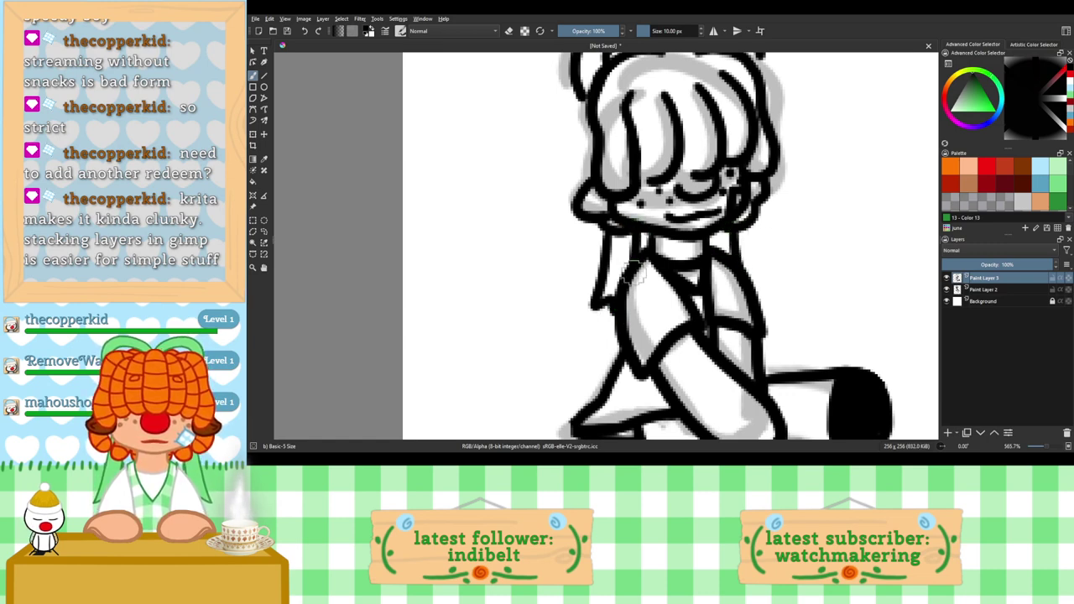
drag(639, 228, 627, 270)
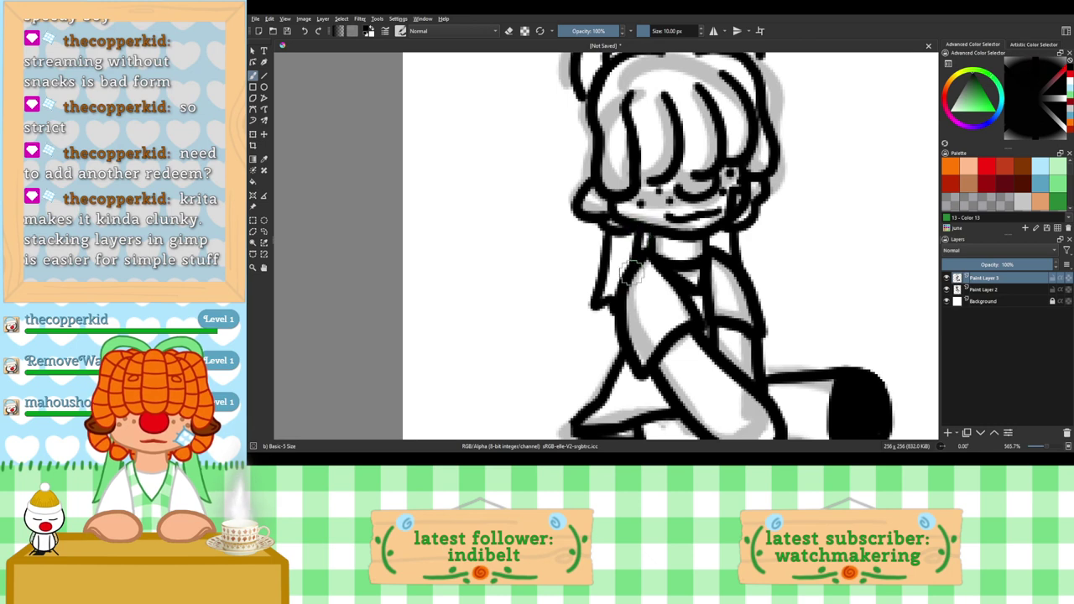
key(ctrl+z)
drag(636, 229, 631, 273)
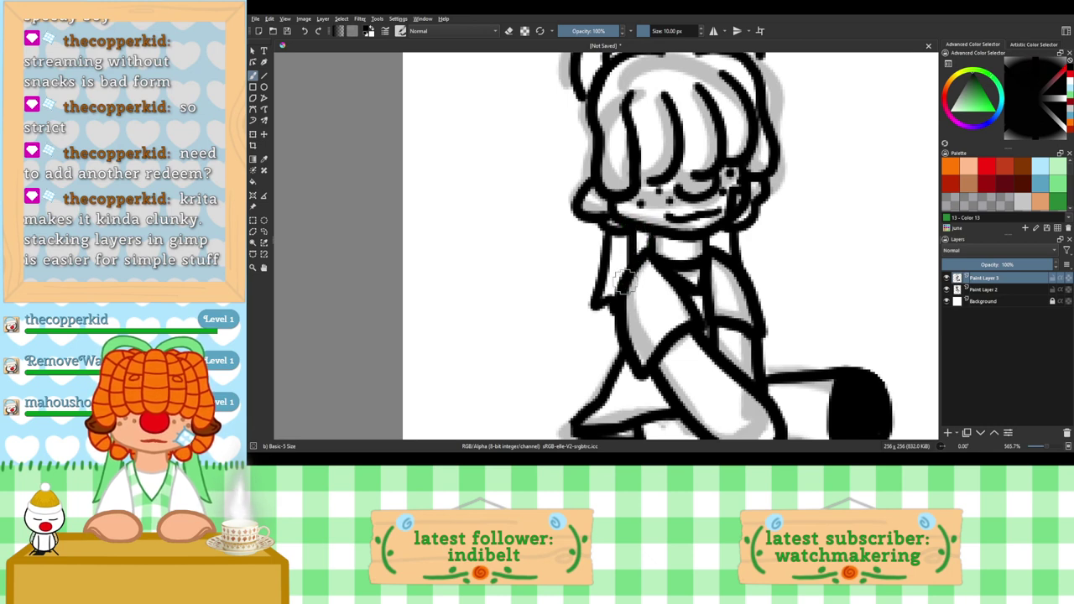
key(ctrl+z)
drag(635, 229, 633, 277)
key(ctrl+z)
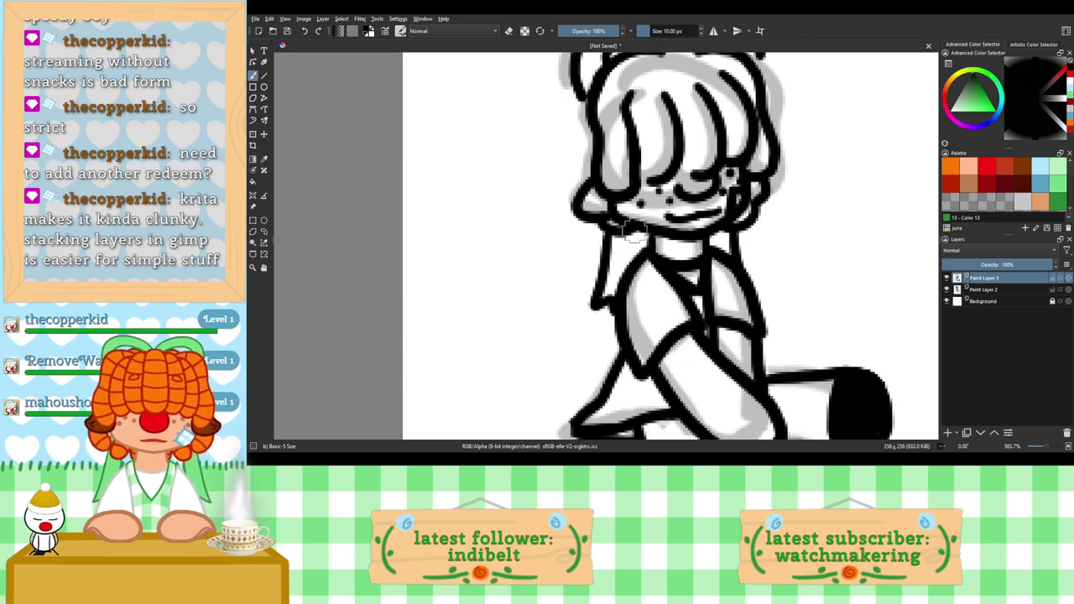
drag(635, 231, 630, 276)
Step: Fill the toe area of the front leg's shoe solid black, matching the other shoe
scroll(646, 181, down, 5)
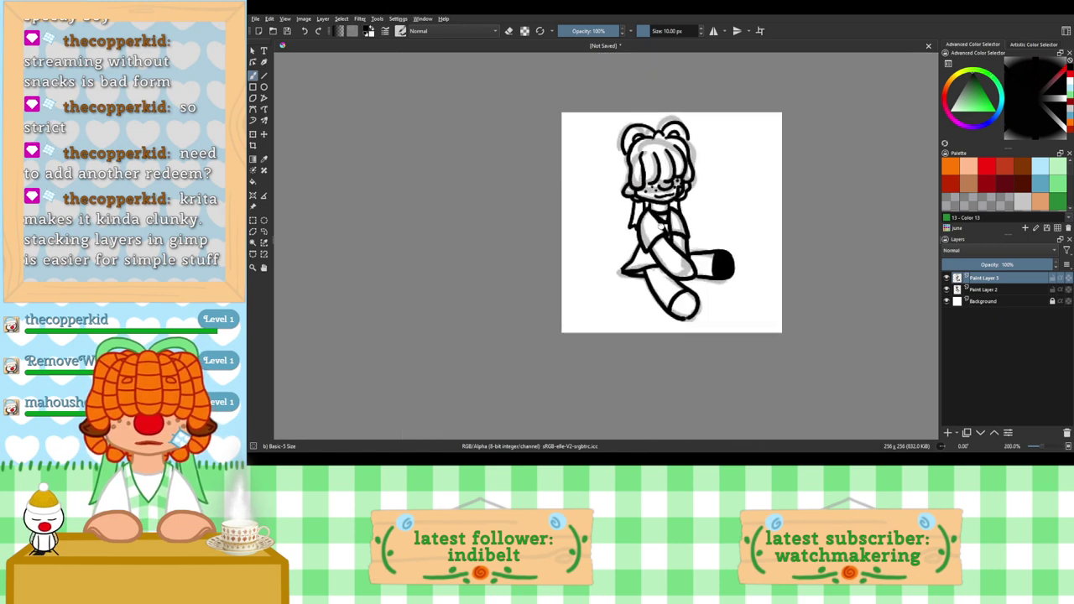
scroll(705, 336, up, 4)
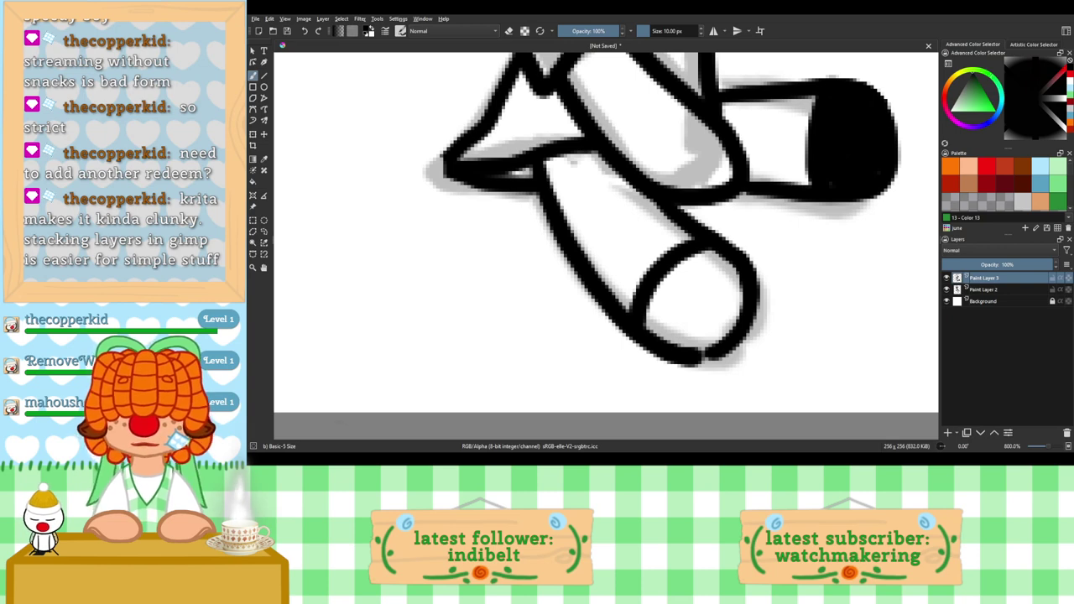
mouse_move(703, 253)
mouse_down()
mouse_move(737, 303)
mouse_move(730, 325)
mouse_move(696, 351)
mouse_move(713, 319)
mouse_up()
mouse_move(714, 269)
mouse_down()
mouse_move(673, 294)
mouse_move(688, 272)
mouse_move(657, 316)
mouse_move(688, 267)
mouse_move(650, 329)
mouse_move(670, 279)
mouse_move(655, 303)
mouse_move(650, 327)
mouse_move(683, 346)
mouse_move(659, 330)
mouse_move(708, 271)
mouse_up()
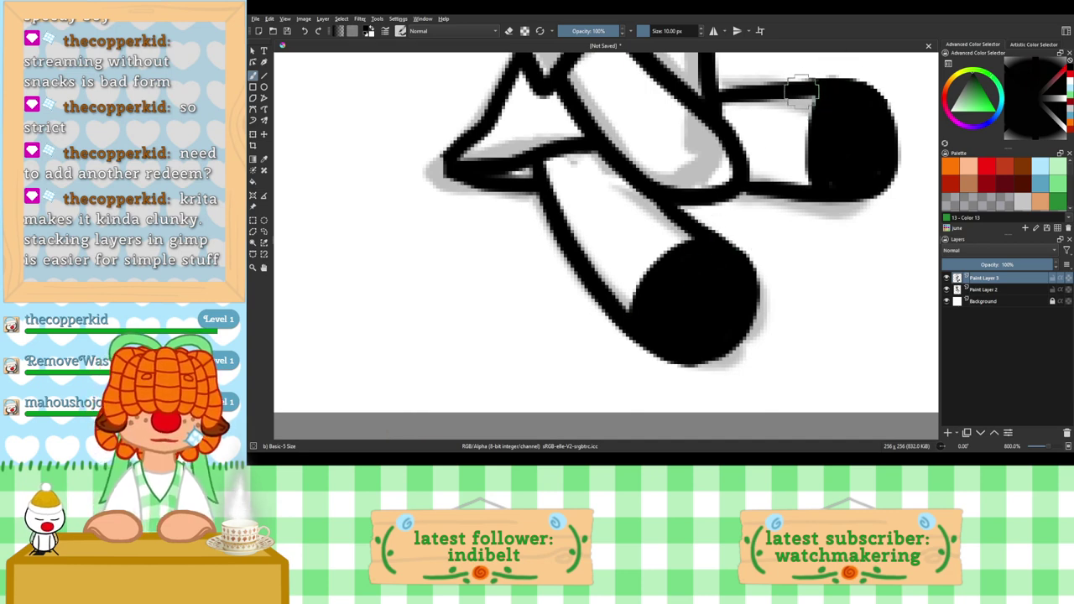
Step: Draw a wavy sock-cuff line across each leg, just above the black shoe
drag(801, 90, 798, 180)
key(ctrl+z)
mouse_move(799, 82)
mouse_down()
mouse_move(798, 183)
mouse_move(791, 111)
mouse_move(785, 189)
mouse_up()
key(ctrl+z)
mouse_move(611, 292)
mouse_down()
mouse_move(683, 223)
mouse_move(630, 252)
mouse_up()
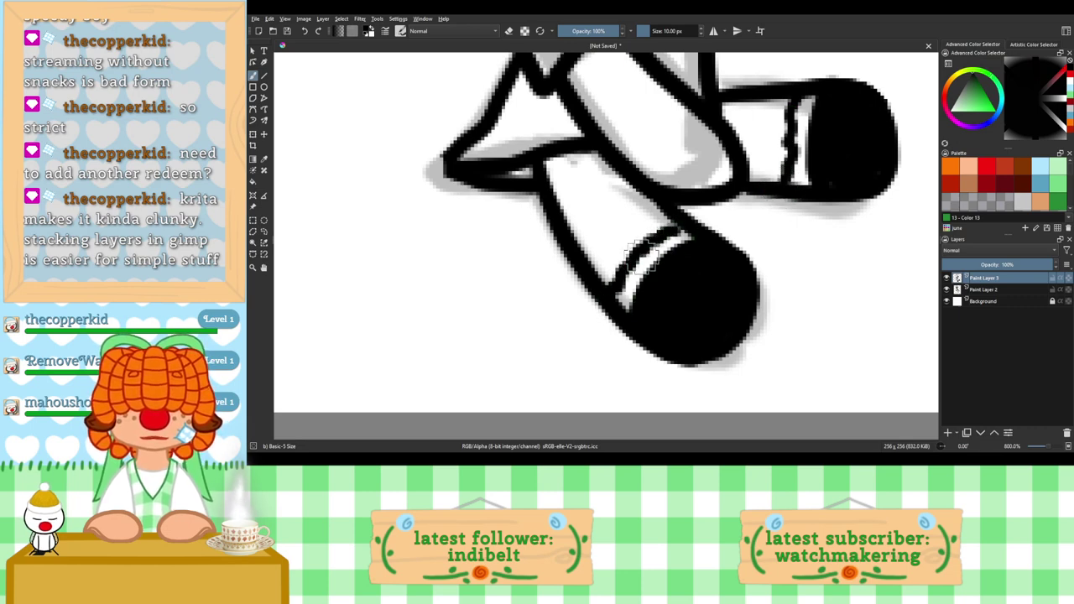
Step: Draw a small tilted square patch in the middle of the front forearm
scroll(639, 251, down, 3)
scroll(649, 280, up, 1)
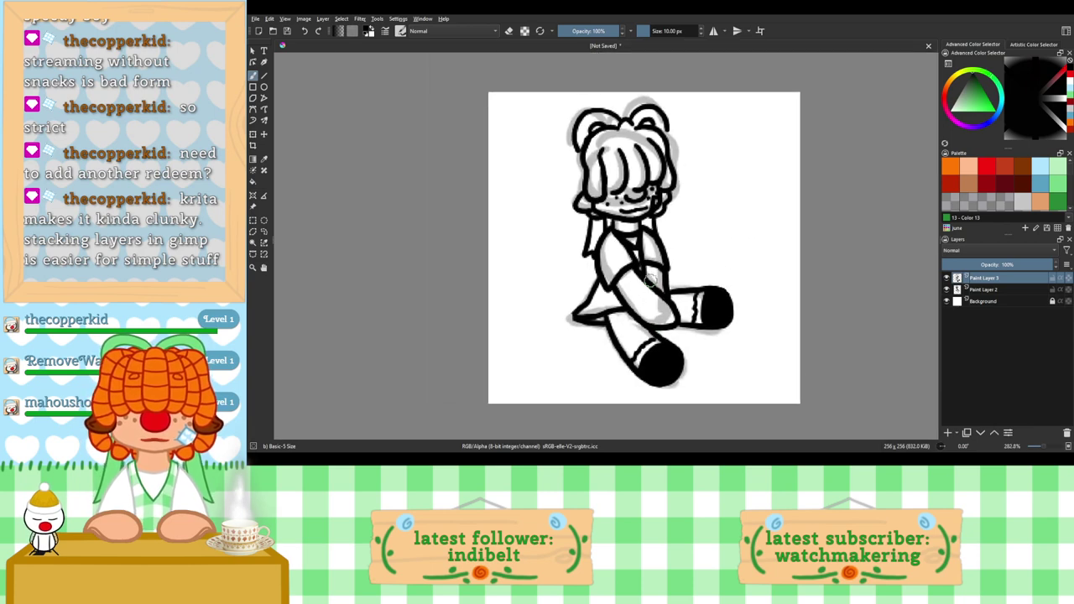
scroll(650, 280, up, 4)
scroll(654, 281, down, 1)
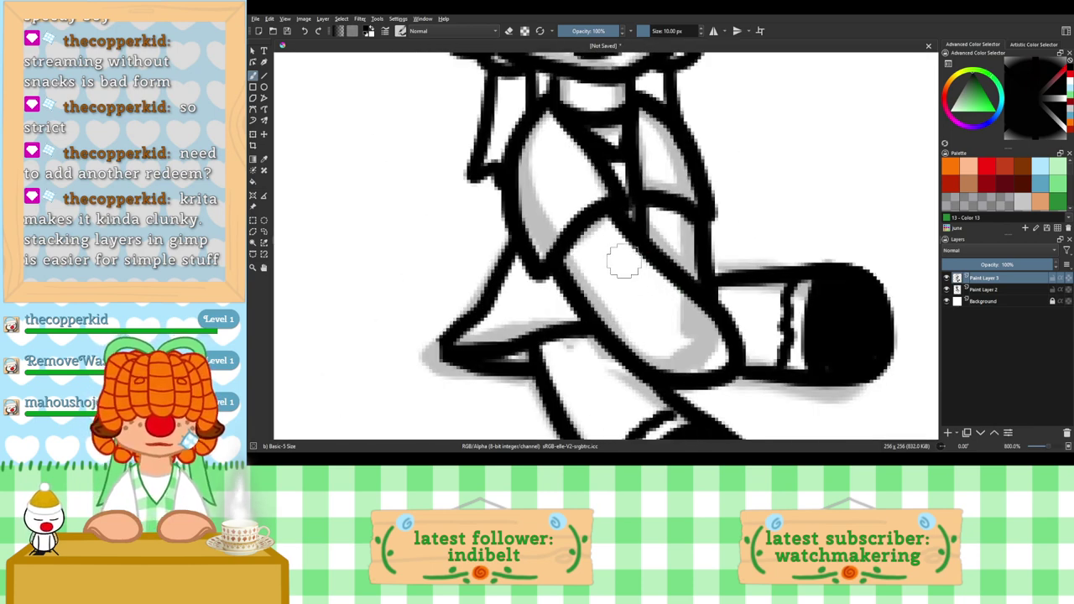
mouse_move(631, 262)
mouse_down()
mouse_move(663, 294)
mouse_move(644, 313)
mouse_up()
key(ctrl+z)
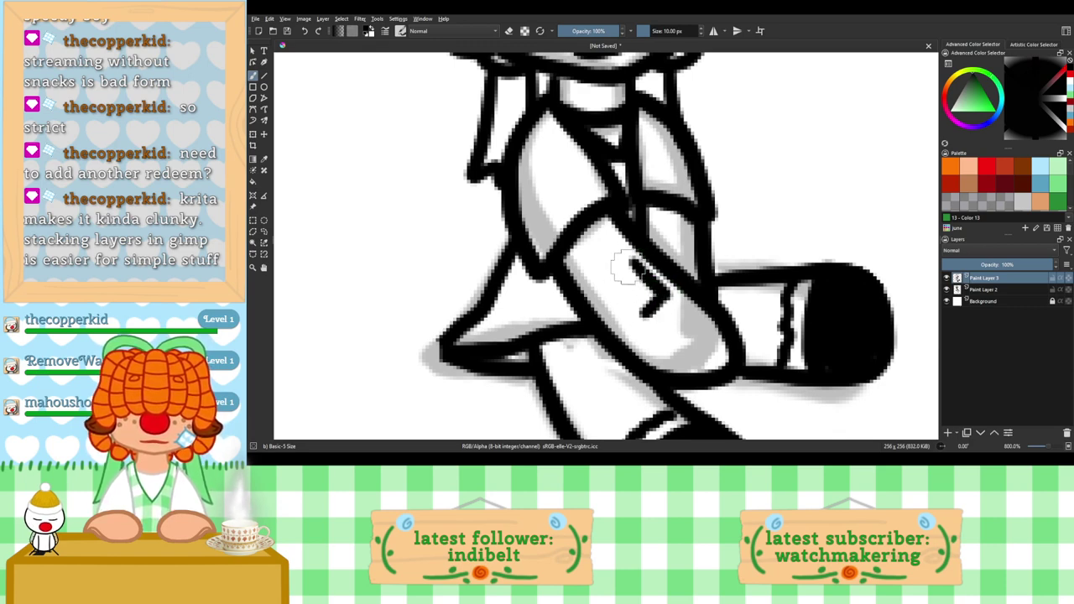
mouse_move(630, 262)
mouse_down()
mouse_move(610, 296)
mouse_move(643, 317)
mouse_up()
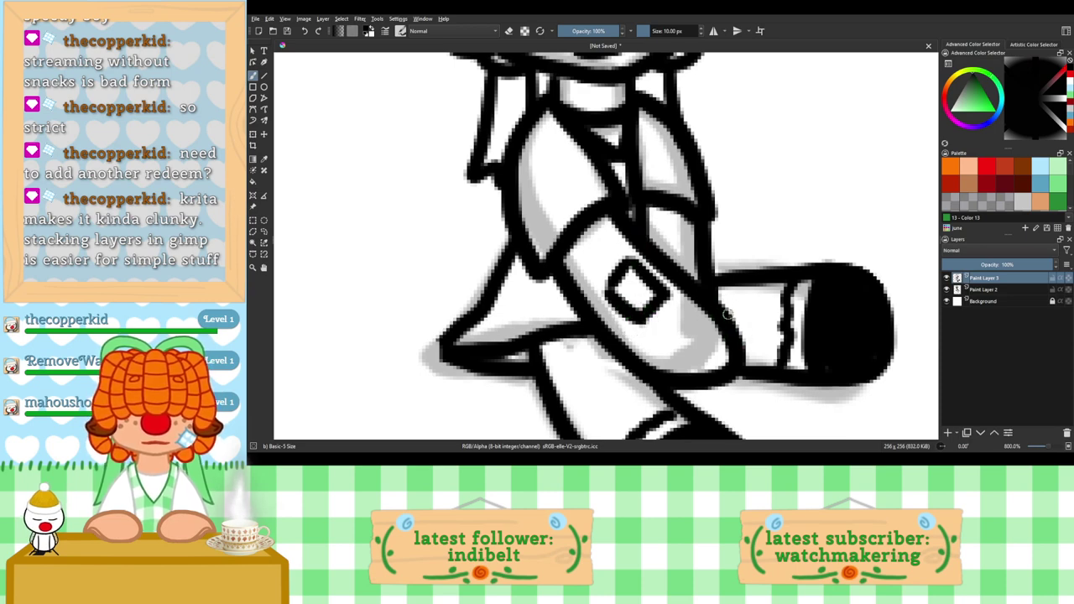
Step: Add a short curved line on the far leg, right beside the end of the front arm
mouse_move(727, 313)
mouse_down()
mouse_move(754, 320)
mouse_move(719, 301)
mouse_move(750, 307)
mouse_move(718, 300)
mouse_move(746, 307)
mouse_move(745, 347)
mouse_move(717, 359)
mouse_move(718, 332)
mouse_move(692, 301)
mouse_up()
key(ctrl+z)
key(ctrl+z)
Step: Delete the faded rough sketch layer and add a new empty paint layer beneath the line art
scroll(720, 360, down, 3)
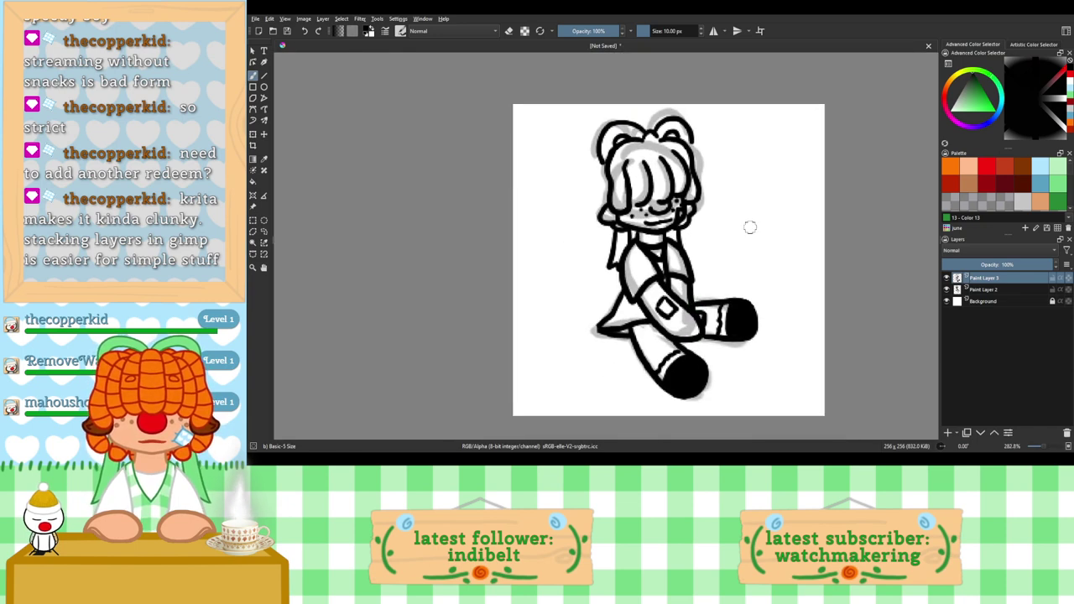
click(991, 291)
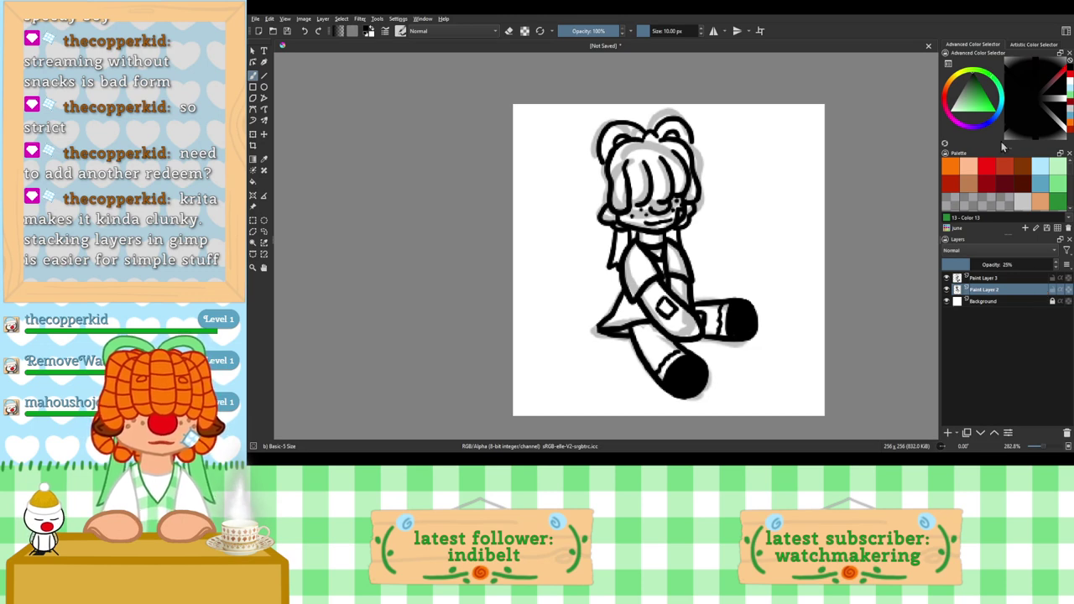
key(shift+Delete)
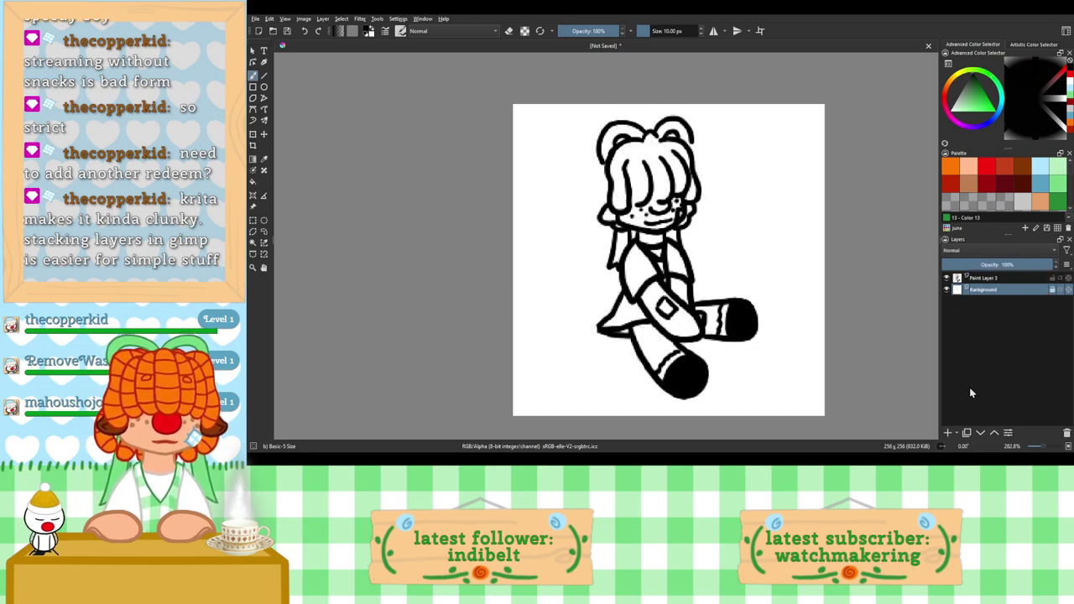
click(948, 433)
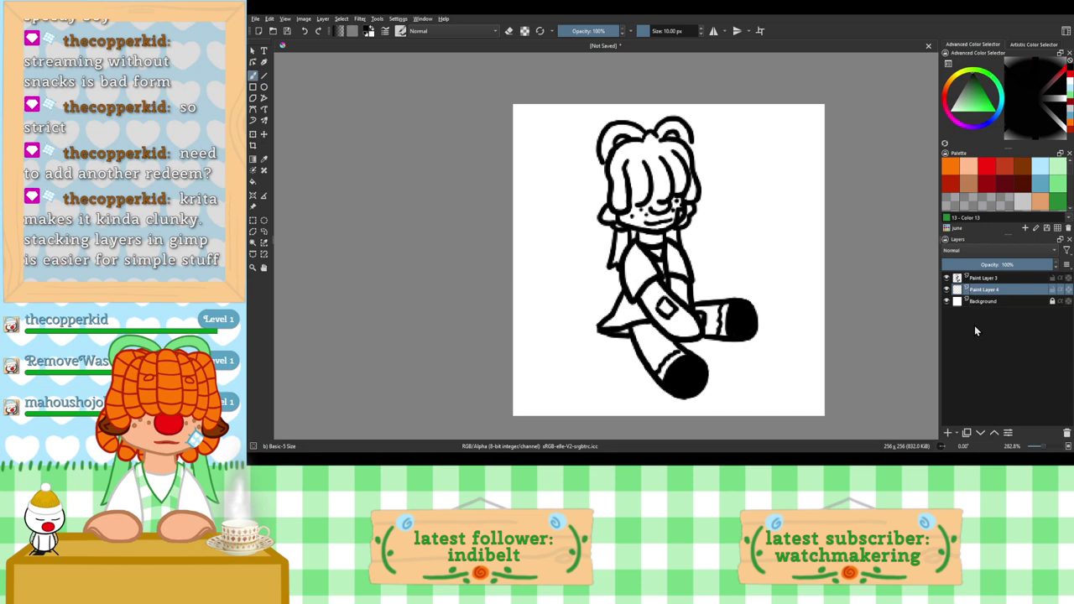
Step: On the line art layer, add a second line just inside the lower edge of each leg
click(986, 280)
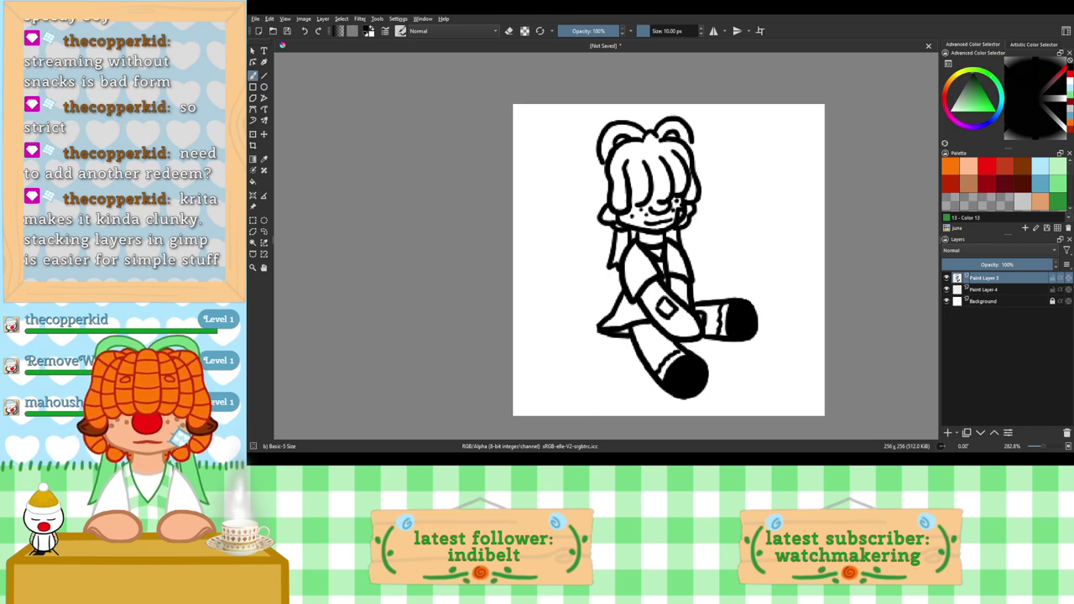
scroll(695, 306, up, 2)
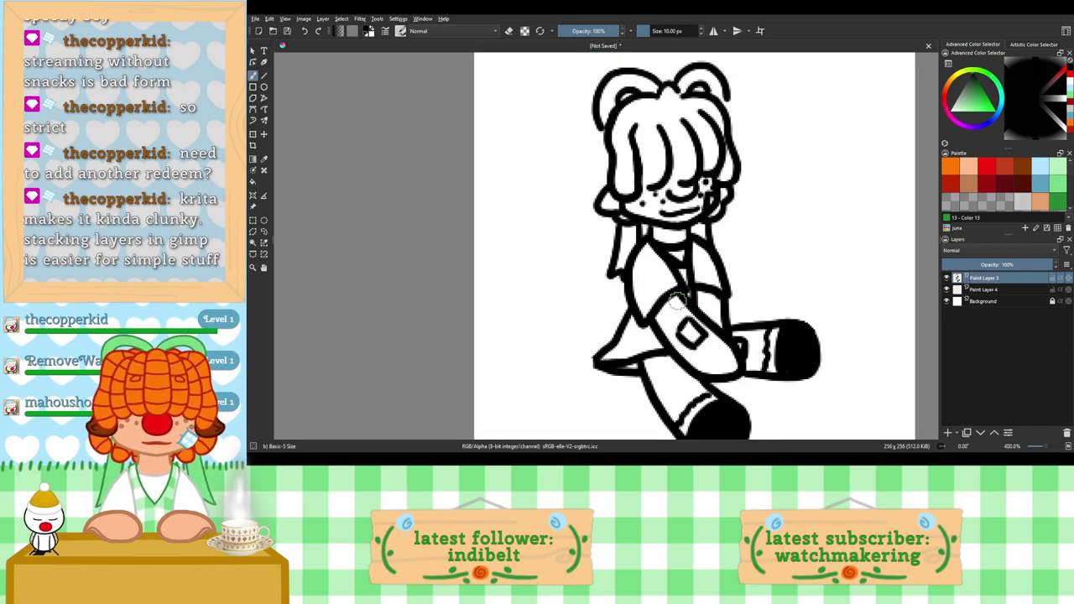
mouse_move(722, 255)
mouse_down()
mouse_move(712, 267)
mouse_move(578, 175)
mouse_up()
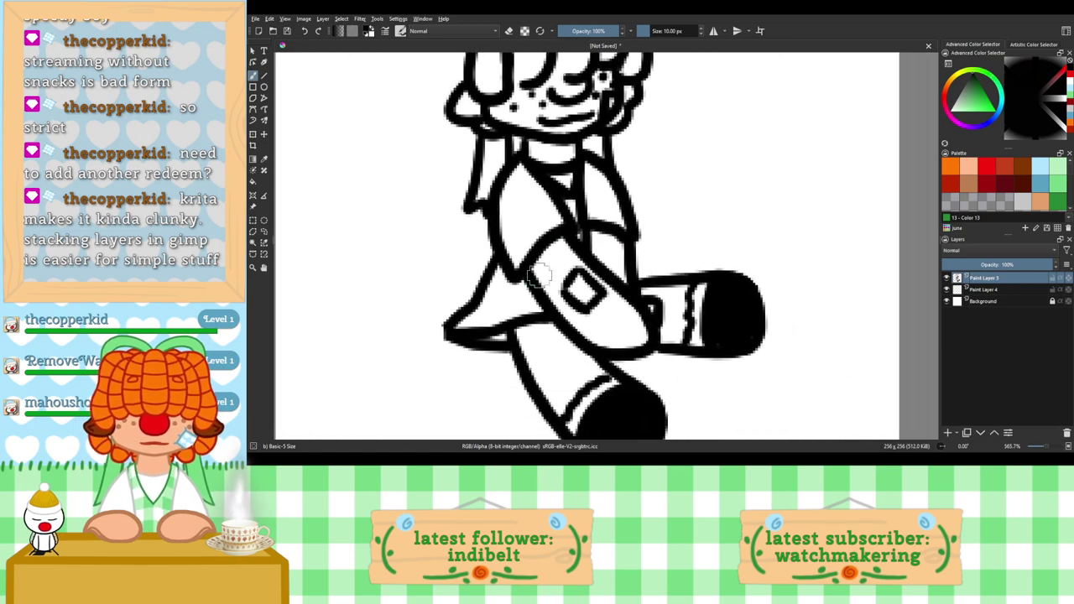
drag(516, 329, 564, 408)
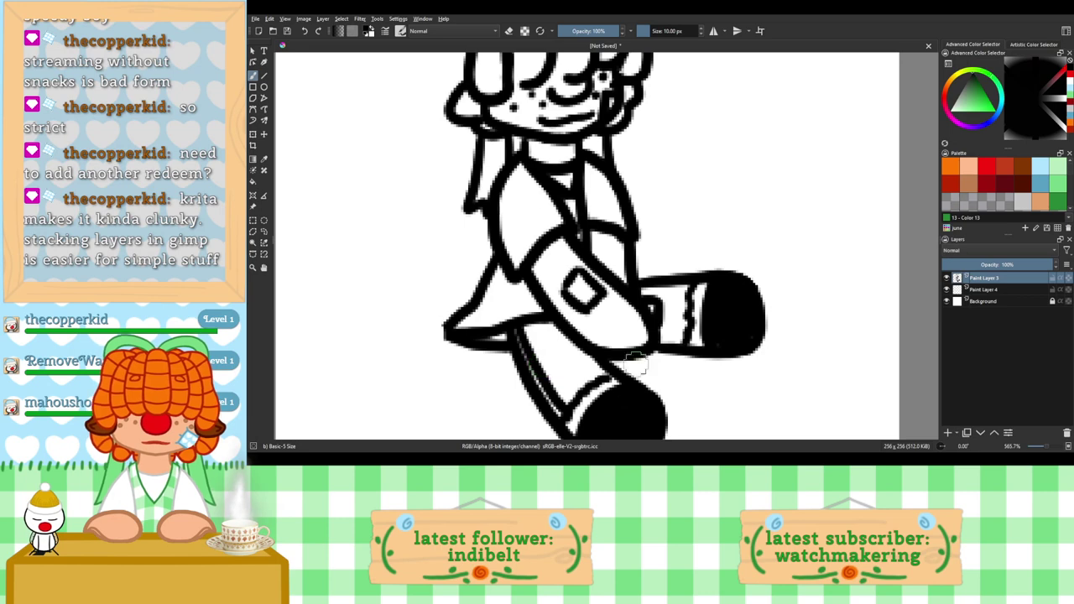
drag(659, 330, 673, 343)
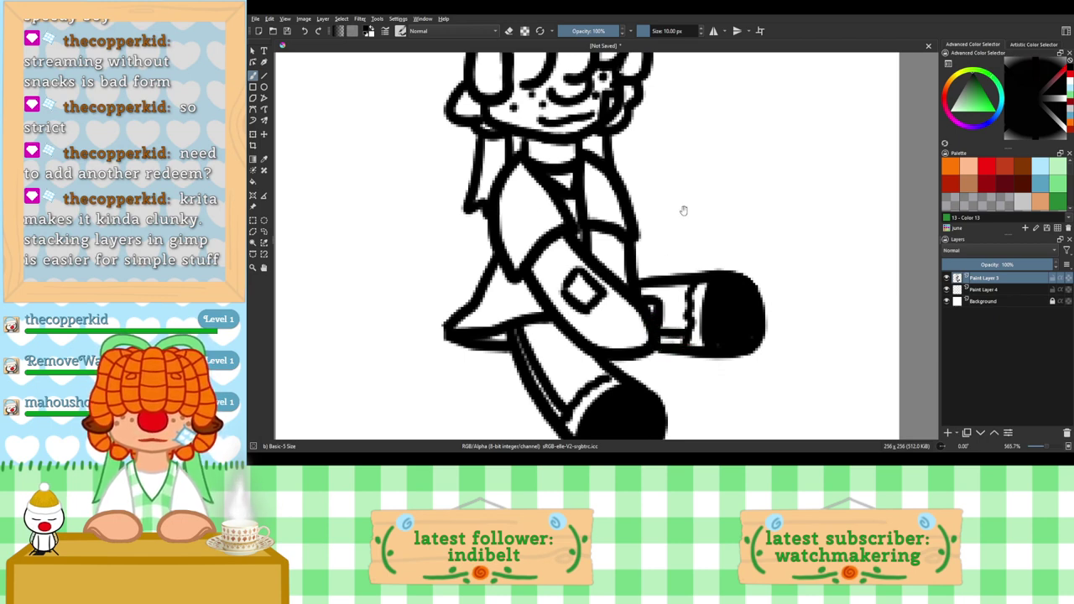
Step: Colour both ears dark brown on the empty paint layer beneath the line art
drag(684, 232, 749, 323)
drag(737, 241, 727, 303)
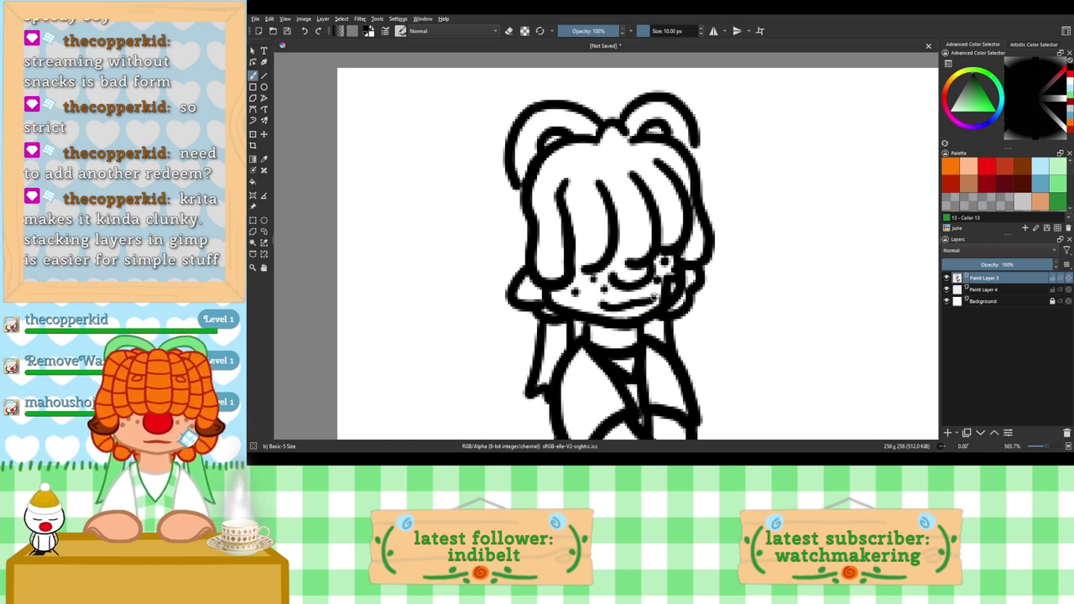
click(976, 288)
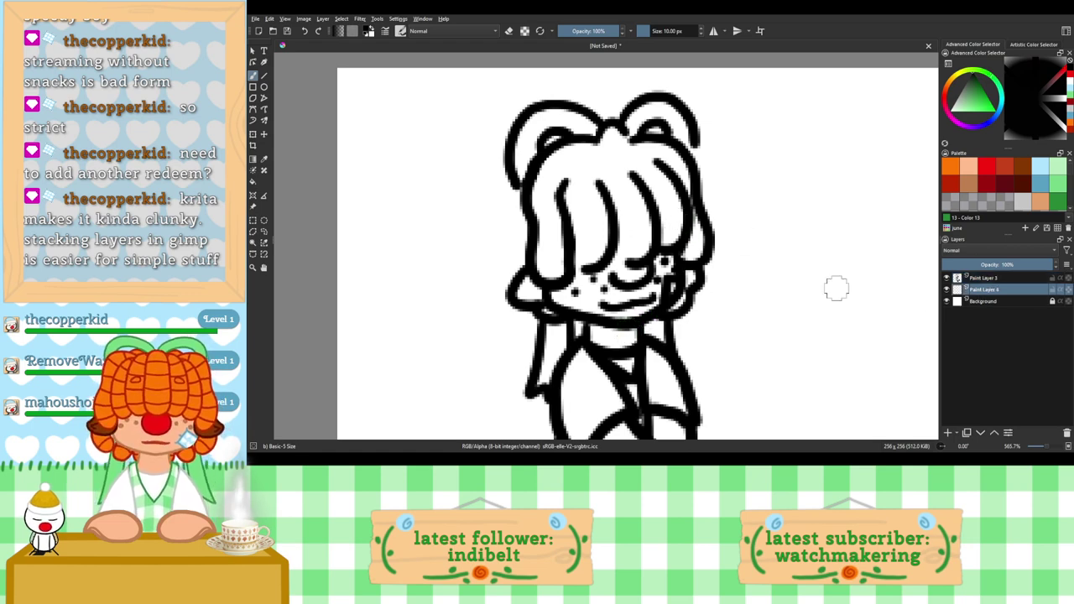
scroll(698, 266, down, 1)
drag(705, 276, 706, 237)
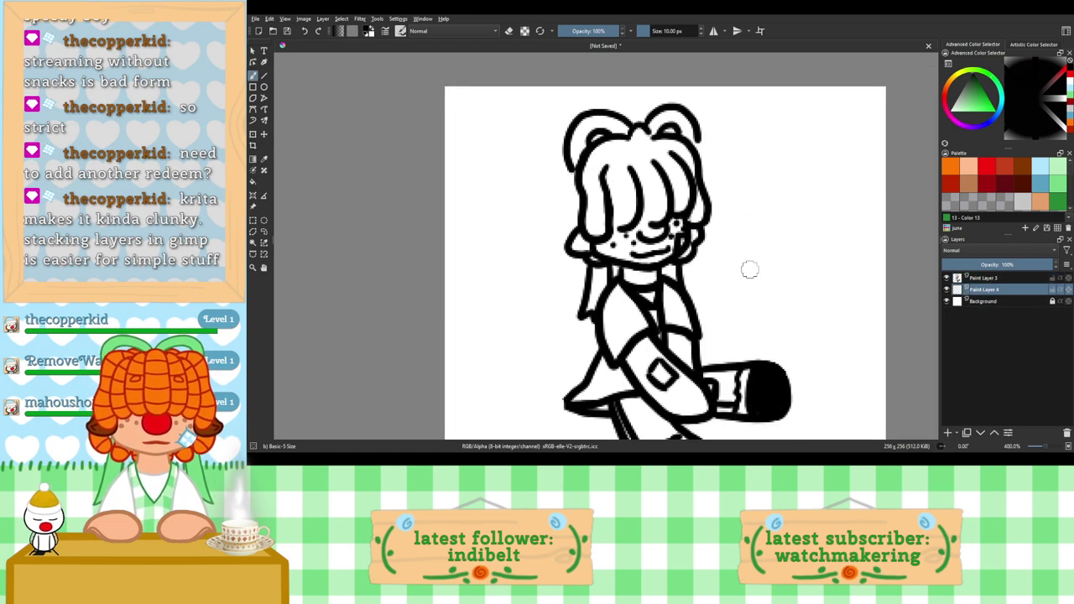
click(1022, 168)
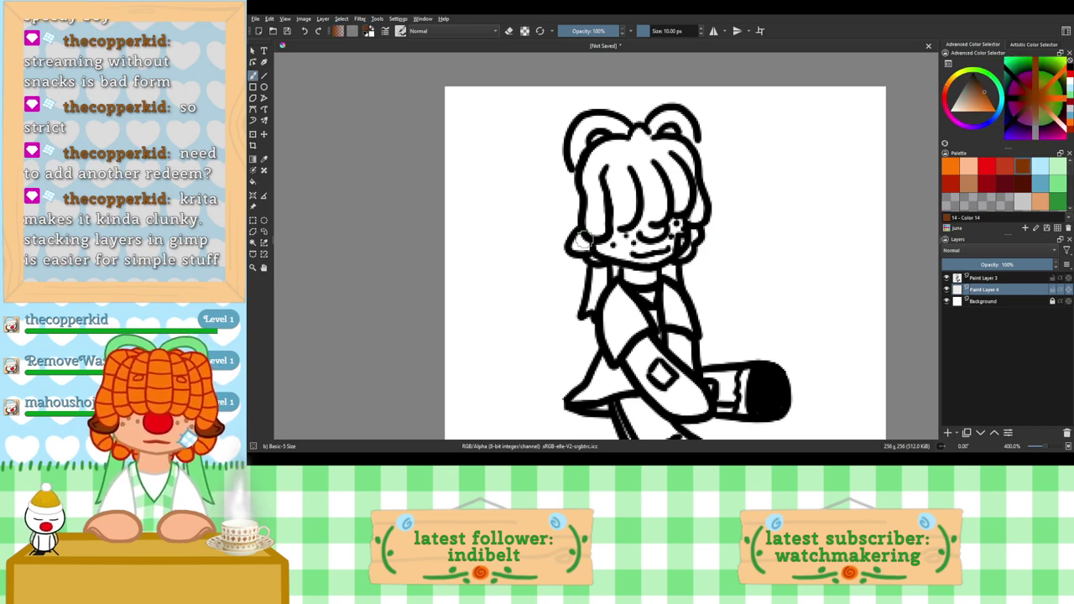
drag(576, 246, 587, 232)
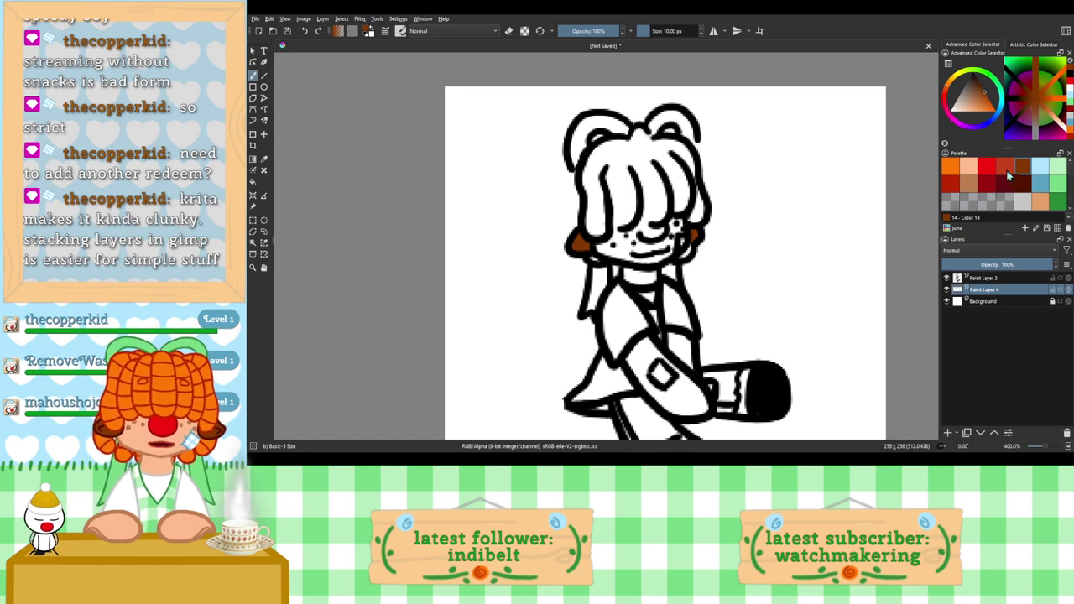
Step: Colour all of the hair orange beneath the line art, including the bangs and the small side locks near the ears
click(953, 173)
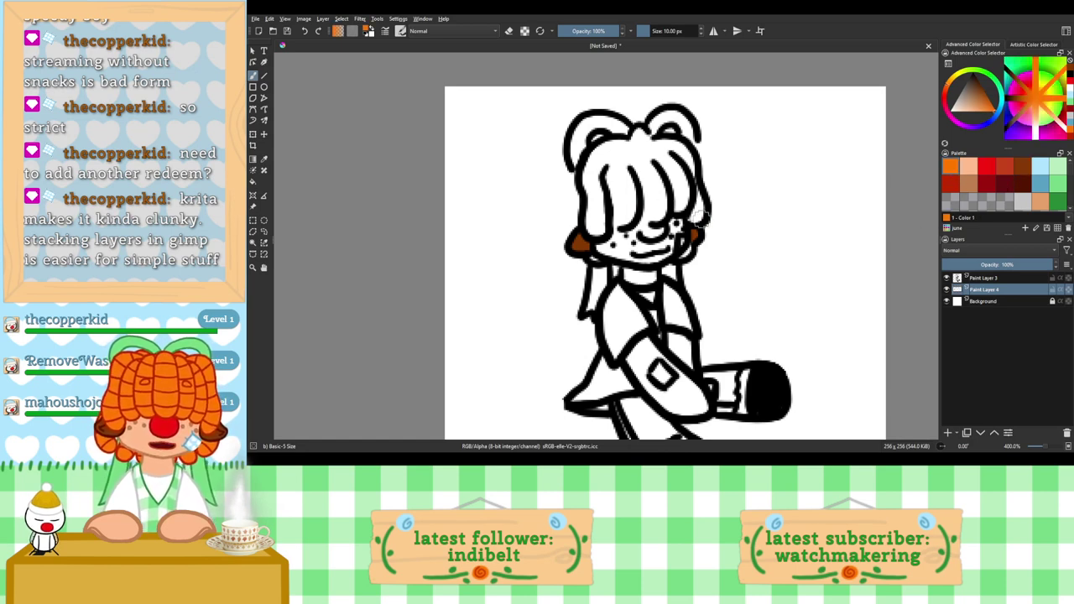
drag(696, 220, 692, 213)
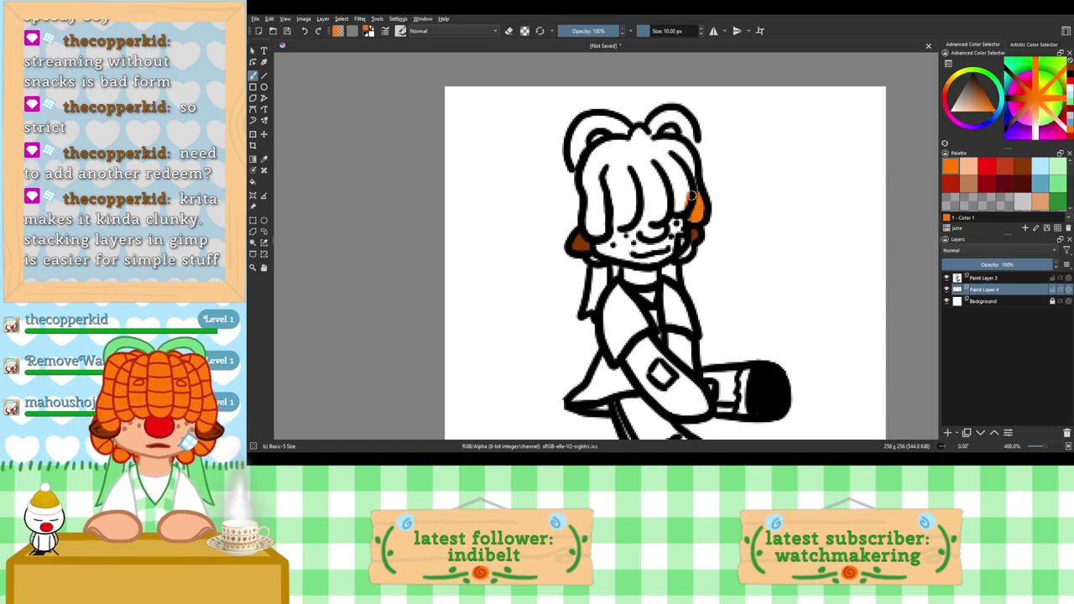
mouse_move(688, 172)
mouse_down()
mouse_move(678, 151)
mouse_move(648, 144)
mouse_move(681, 146)
mouse_up()
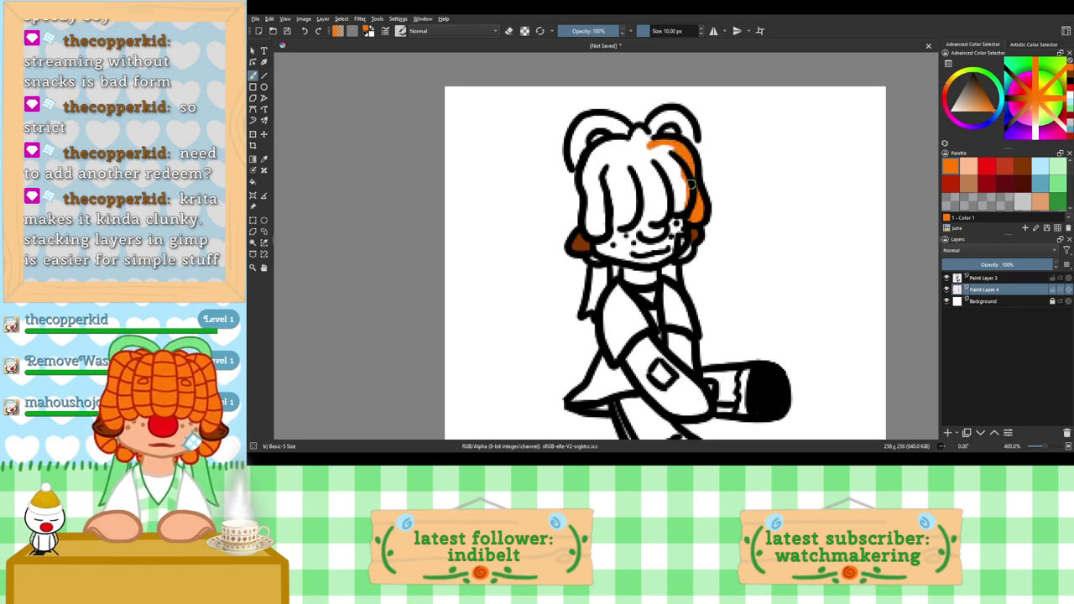
drag(618, 144, 646, 152)
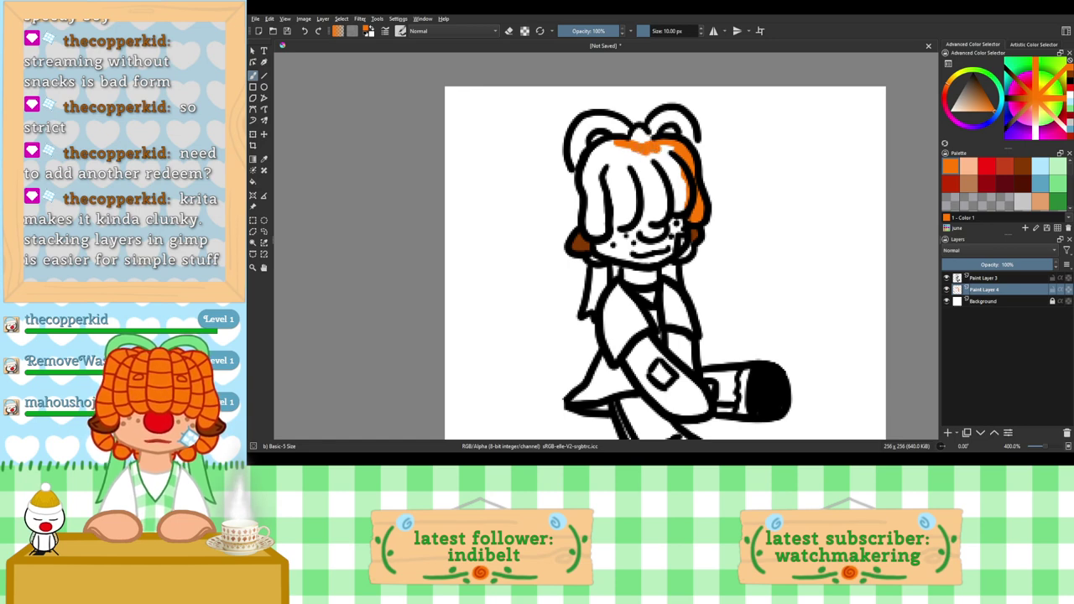
drag(667, 137, 668, 176)
mouse_move(598, 156)
mouse_down()
mouse_move(619, 141)
mouse_move(591, 161)
mouse_move(617, 147)
mouse_move(587, 219)
mouse_move(633, 213)
mouse_up()
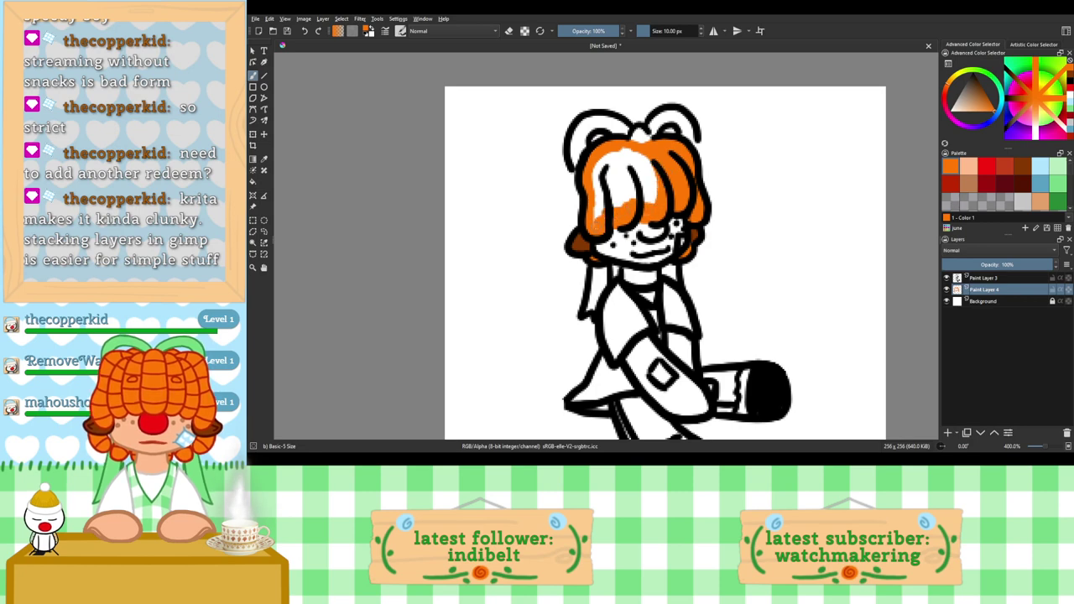
mouse_move(600, 174)
mouse_down()
mouse_move(615, 161)
mouse_move(648, 176)
mouse_move(637, 141)
mouse_up()
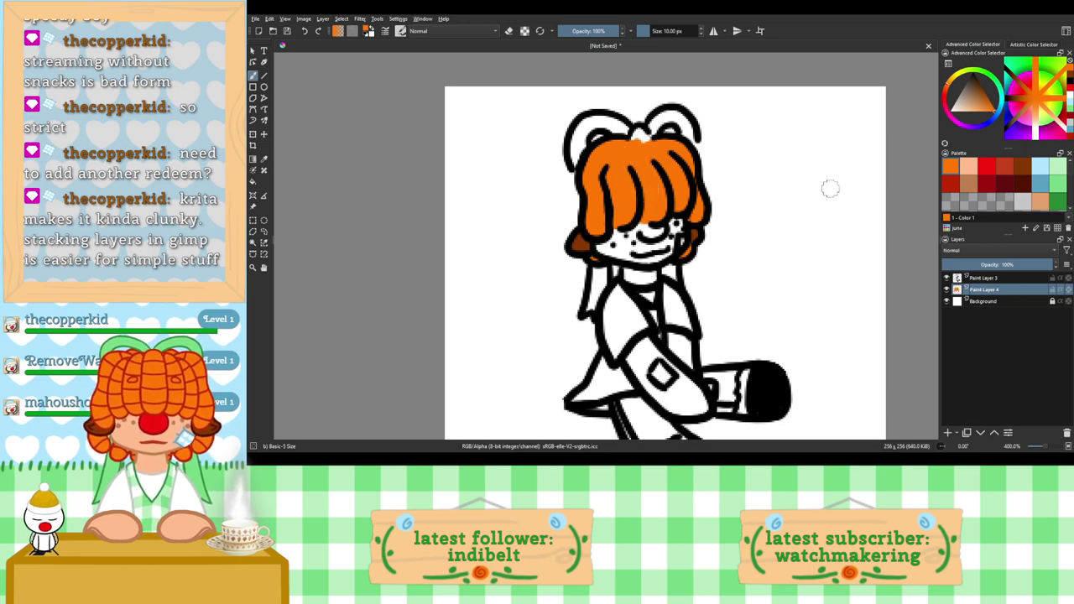
Step: Fill the knot and both loops of the hair bow with light green
click(1054, 186)
key(ctrl+plus)
key(ctrl+plus)
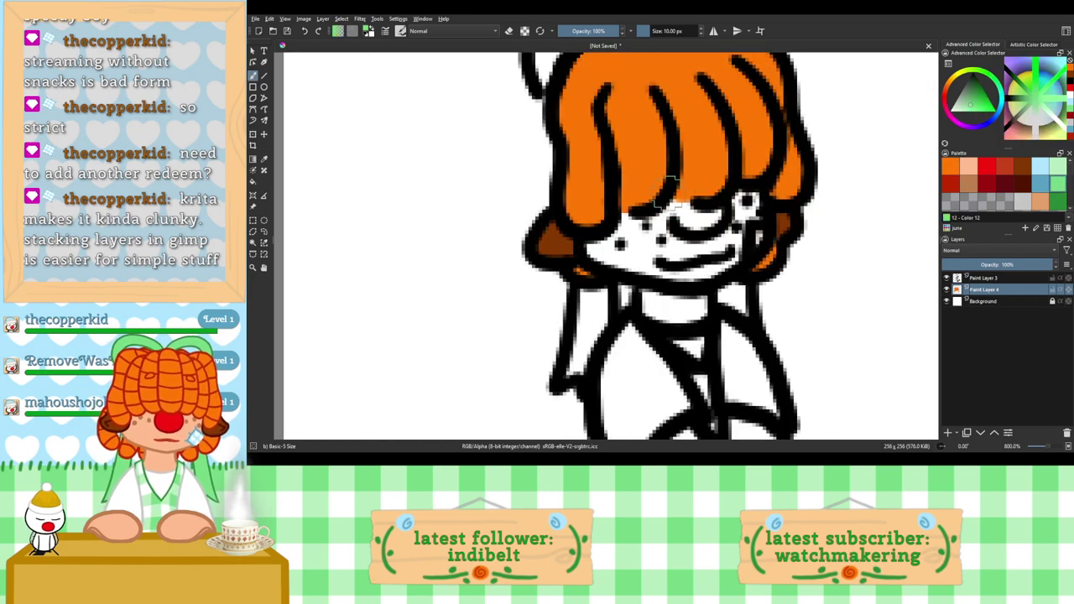
drag(694, 192, 691, 362)
drag(662, 192, 686, 179)
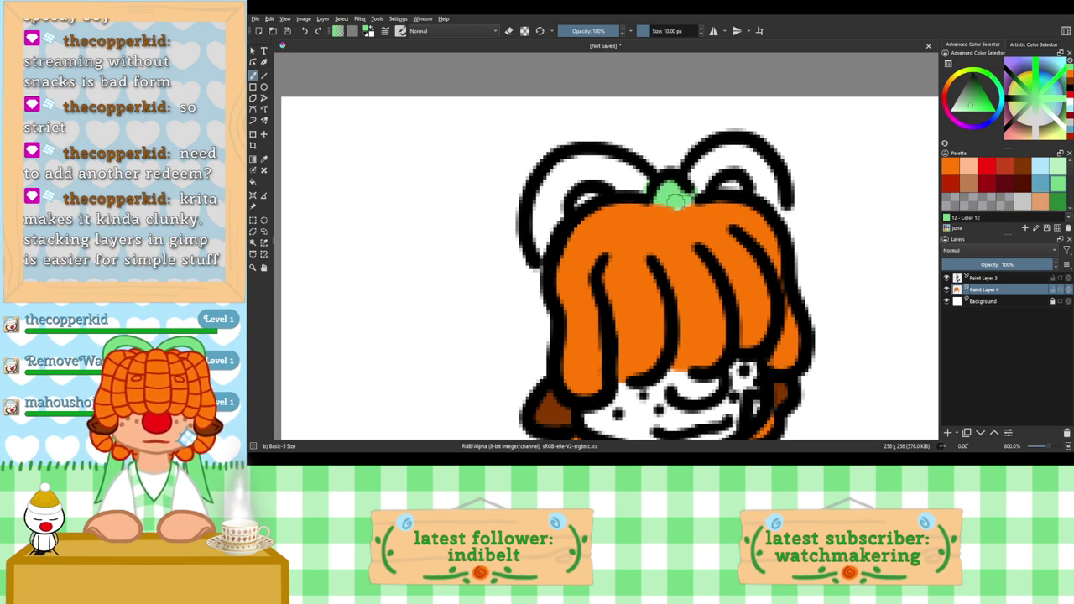
mouse_move(684, 195)
mouse_down()
mouse_move(721, 160)
mouse_move(748, 162)
mouse_move(764, 197)
mouse_move(758, 169)
mouse_move(715, 160)
mouse_move(689, 185)
mouse_move(726, 162)
mouse_move(696, 189)
mouse_move(684, 175)
mouse_move(724, 148)
mouse_move(753, 151)
mouse_move(777, 202)
mouse_up()
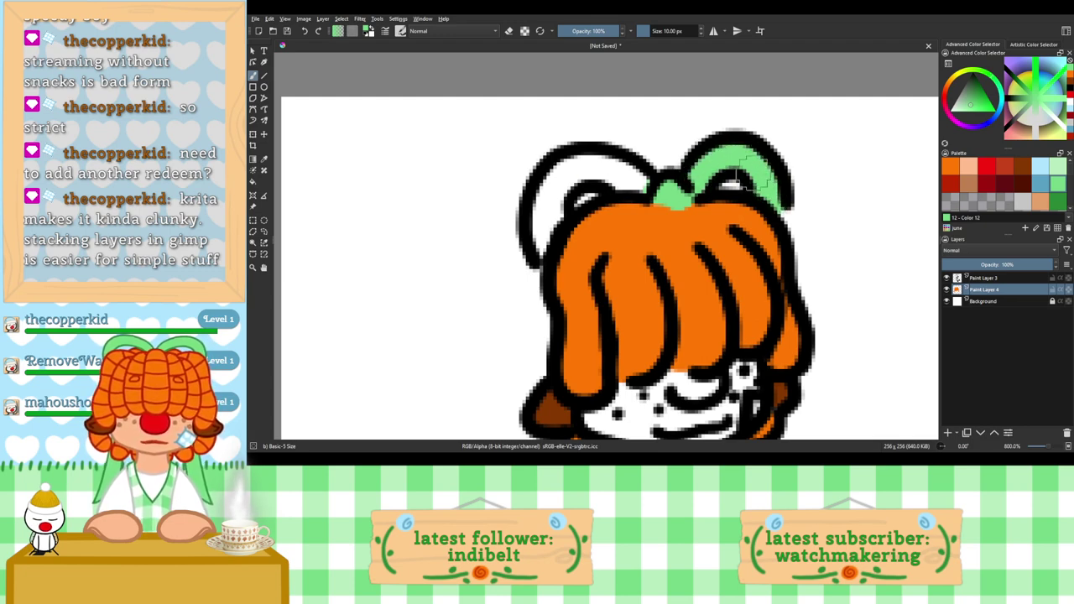
mouse_move(646, 181)
mouse_down()
mouse_move(569, 166)
mouse_move(541, 207)
mouse_move(548, 184)
mouse_move(547, 259)
mouse_move(546, 211)
mouse_move(547, 225)
mouse_move(555, 212)
mouse_move(560, 221)
mouse_move(565, 177)
mouse_move(561, 195)
mouse_move(598, 169)
mouse_move(589, 169)
mouse_move(642, 179)
mouse_up()
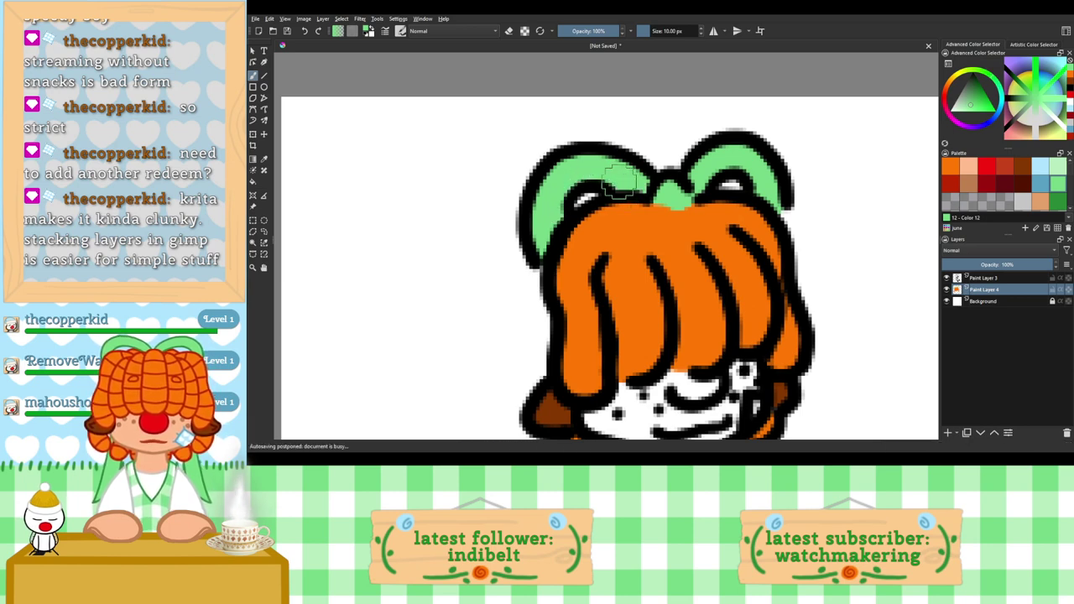
Step: Colour the ribbon tails hanging on both sides of the neck light green
scroll(619, 182, down, 2)
drag(672, 367, 644, 229)
scroll(652, 308, up, 2)
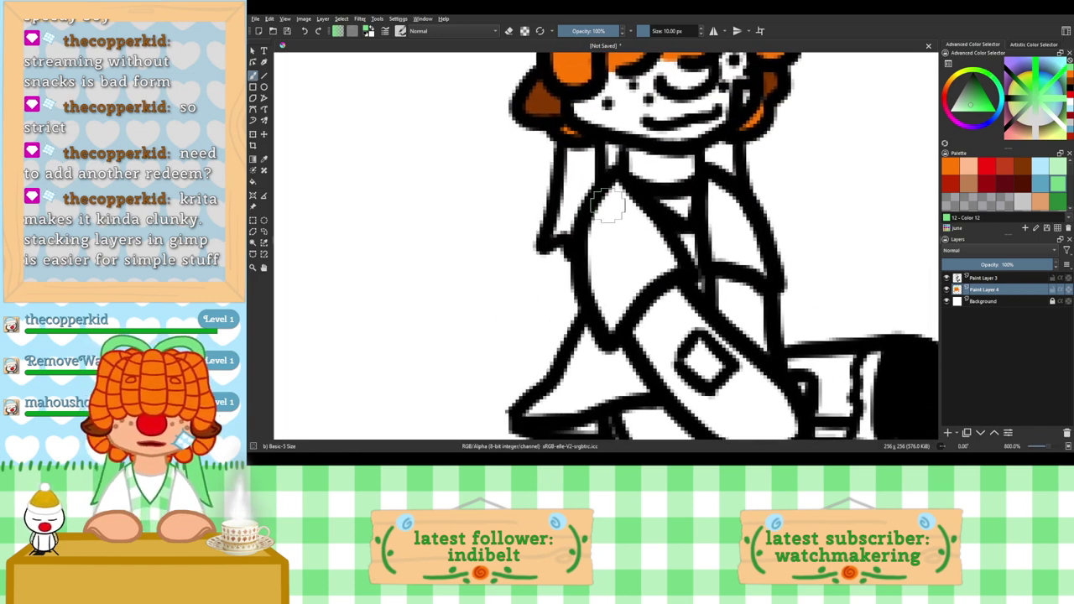
mouse_move(580, 153)
mouse_down()
mouse_move(590, 191)
mouse_move(591, 151)
mouse_move(577, 199)
mouse_move(573, 151)
mouse_move(569, 204)
mouse_move(571, 195)
mouse_move(559, 234)
mouse_up()
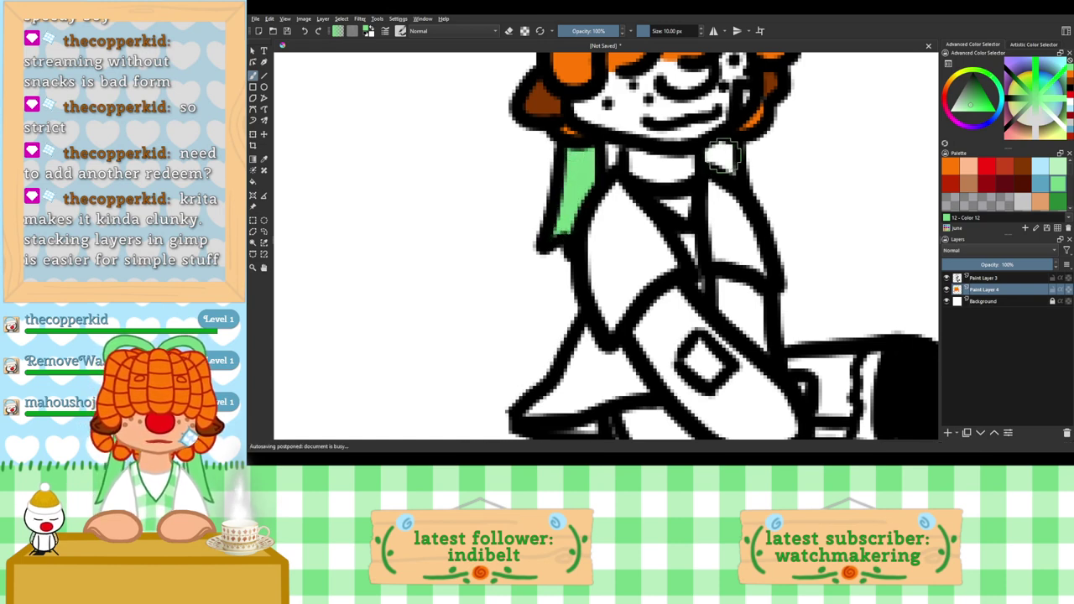
drag(732, 148, 712, 162)
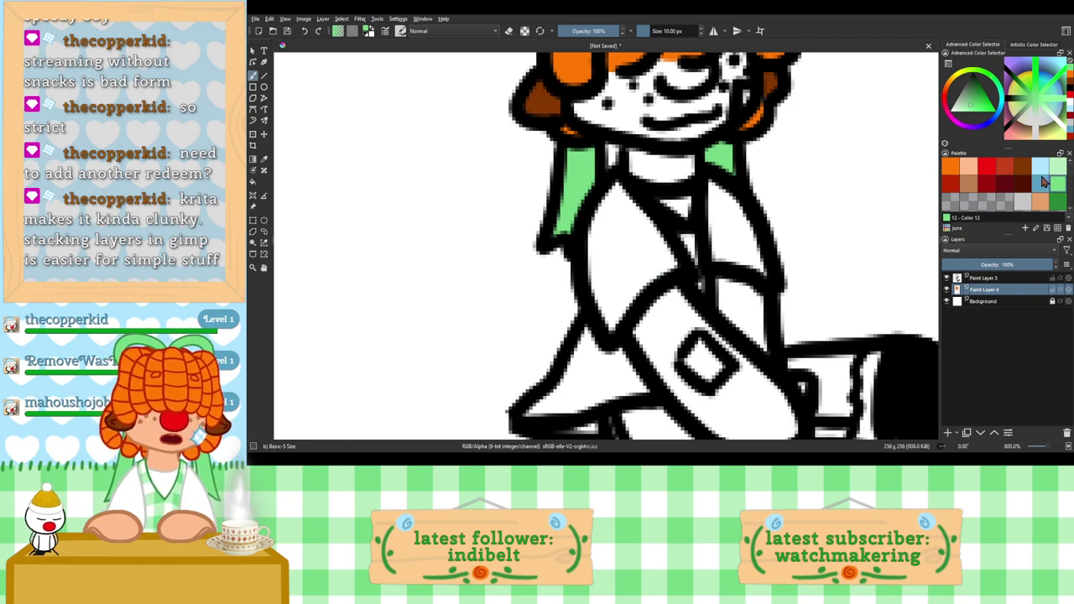
Step: Colour the face and neck peach, leaving the nose unpainted
click(970, 170)
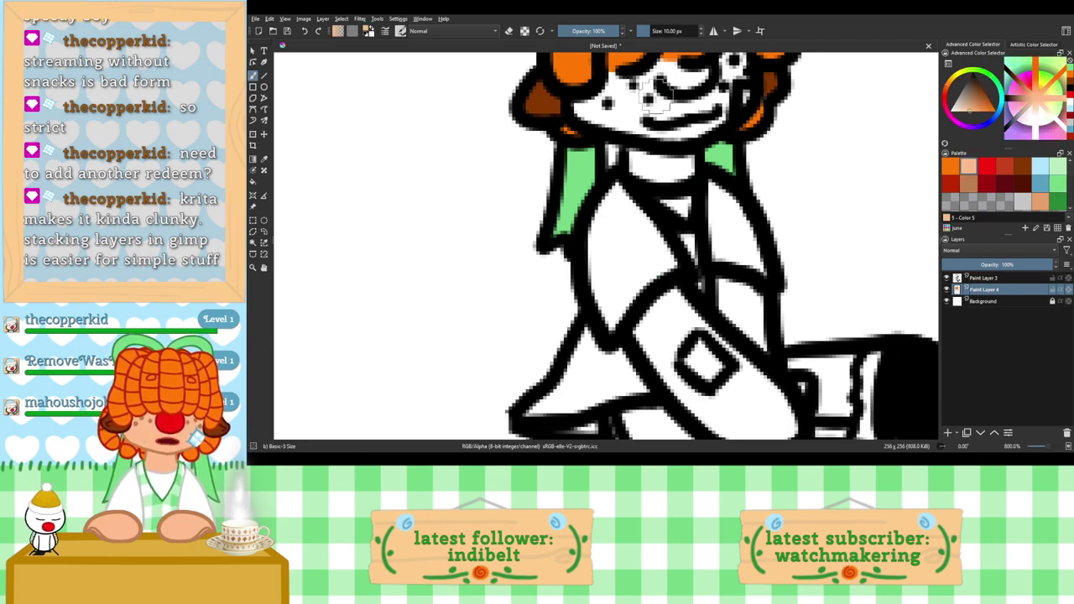
mouse_move(656, 97)
mouse_down()
mouse_move(691, 106)
mouse_move(722, 220)
mouse_up()
mouse_move(754, 157)
mouse_down()
mouse_move(758, 186)
mouse_move(751, 172)
mouse_move(730, 218)
mouse_move(711, 225)
mouse_move(710, 273)
mouse_move(710, 252)
mouse_move(659, 240)
mouse_move(665, 250)
mouse_move(693, 244)
mouse_move(600, 204)
mouse_move(646, 228)
mouse_move(608, 213)
mouse_move(610, 202)
mouse_move(630, 200)
mouse_move(628, 183)
mouse_move(689, 172)
mouse_move(675, 161)
mouse_move(654, 189)
mouse_move(710, 209)
mouse_move(671, 199)
mouse_move(640, 215)
mouse_up()
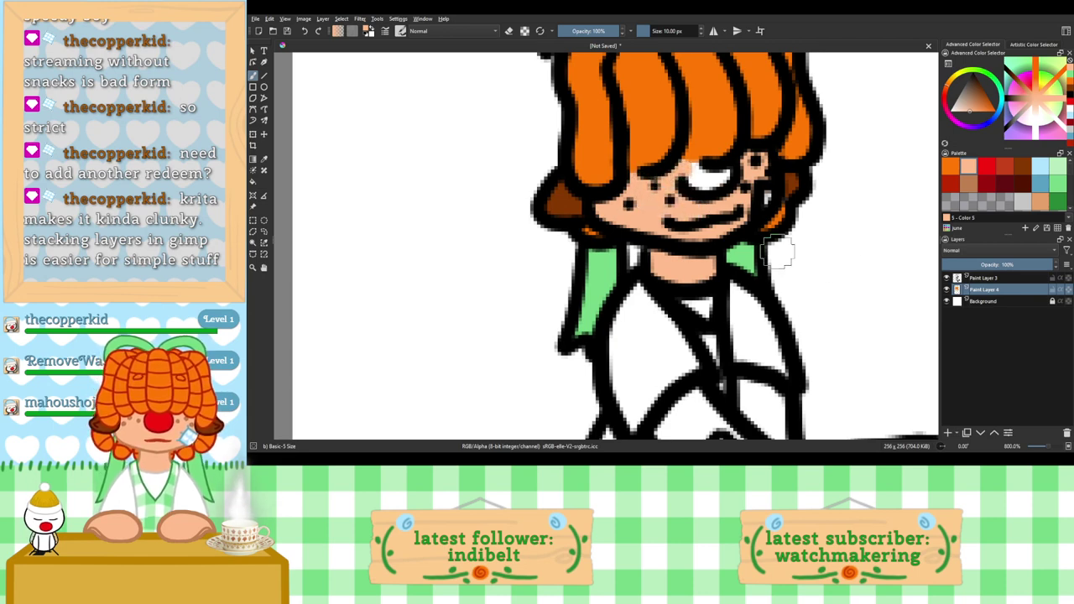
Step: Colour both arms and both legs peach, leaving the diamond patch on the front arm and the sock cuffs white
mouse_move(751, 391)
mouse_down()
mouse_move(759, 252)
mouse_move(689, 157)
mouse_up()
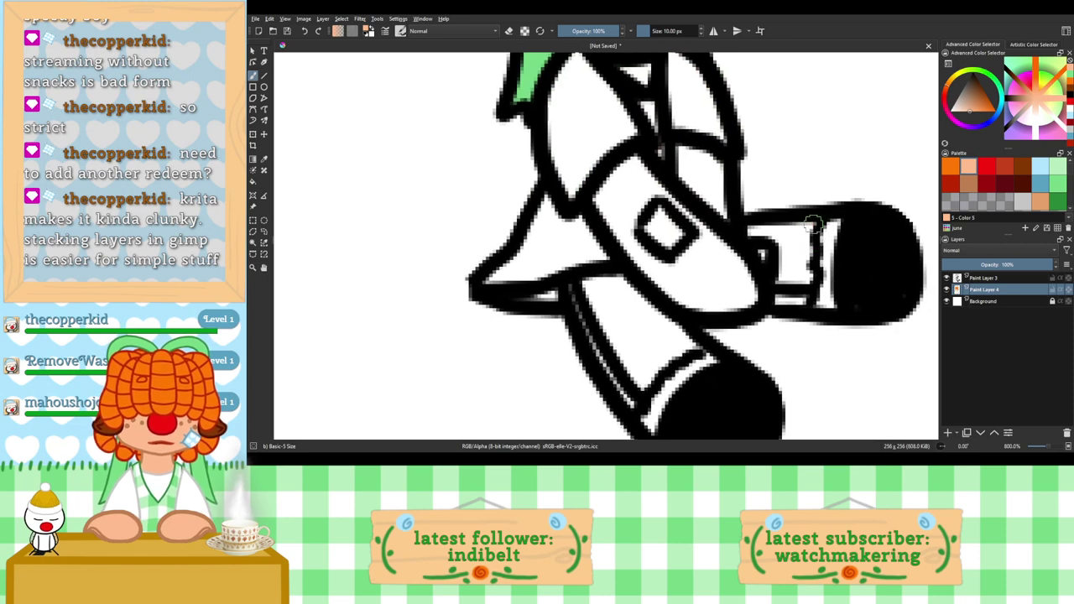
mouse_move(814, 227)
mouse_down()
mouse_move(804, 292)
mouse_move(800, 270)
mouse_move(786, 303)
mouse_move(803, 219)
mouse_move(755, 231)
mouse_up()
mouse_move(687, 160)
mouse_down()
mouse_move(729, 167)
mouse_move(694, 156)
mouse_move(753, 230)
mouse_move(696, 162)
mouse_move(696, 187)
mouse_move(631, 159)
mouse_move(723, 223)
mouse_move(747, 273)
mouse_move(750, 316)
mouse_move(705, 308)
mouse_move(673, 319)
mouse_move(655, 281)
mouse_up()
mouse_move(613, 197)
mouse_down()
mouse_move(601, 201)
mouse_move(656, 260)
mouse_up()
mouse_move(633, 167)
mouse_down()
mouse_move(611, 186)
mouse_move(635, 174)
mouse_move(618, 217)
mouse_move(648, 191)
mouse_move(625, 239)
mouse_up()
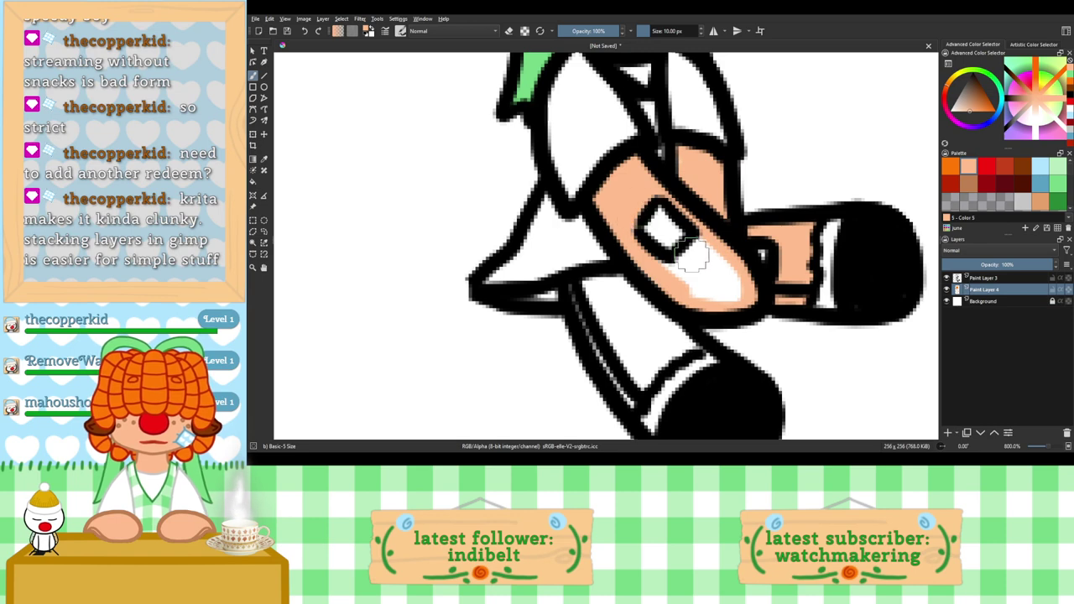
mouse_move(692, 244)
mouse_down()
mouse_move(660, 272)
mouse_move(727, 277)
mouse_move(712, 244)
mouse_move(751, 287)
mouse_move(718, 255)
mouse_move(735, 302)
mouse_move(742, 277)
mouse_move(717, 275)
mouse_move(700, 299)
mouse_move(712, 261)
mouse_up()
drag(629, 334, 591, 232)
mouse_move(577, 175)
mouse_down()
mouse_move(635, 237)
mouse_move(613, 210)
mouse_move(660, 246)
mouse_move(642, 233)
mouse_move(651, 248)
mouse_move(602, 271)
mouse_move(624, 266)
mouse_move(598, 297)
mouse_move(560, 227)
mouse_move(572, 265)
mouse_move(558, 242)
mouse_move(536, 181)
mouse_move(535, 193)
mouse_move(574, 179)
mouse_move(558, 181)
mouse_move(623, 244)
mouse_move(567, 186)
mouse_move(600, 250)
mouse_move(554, 189)
mouse_up()
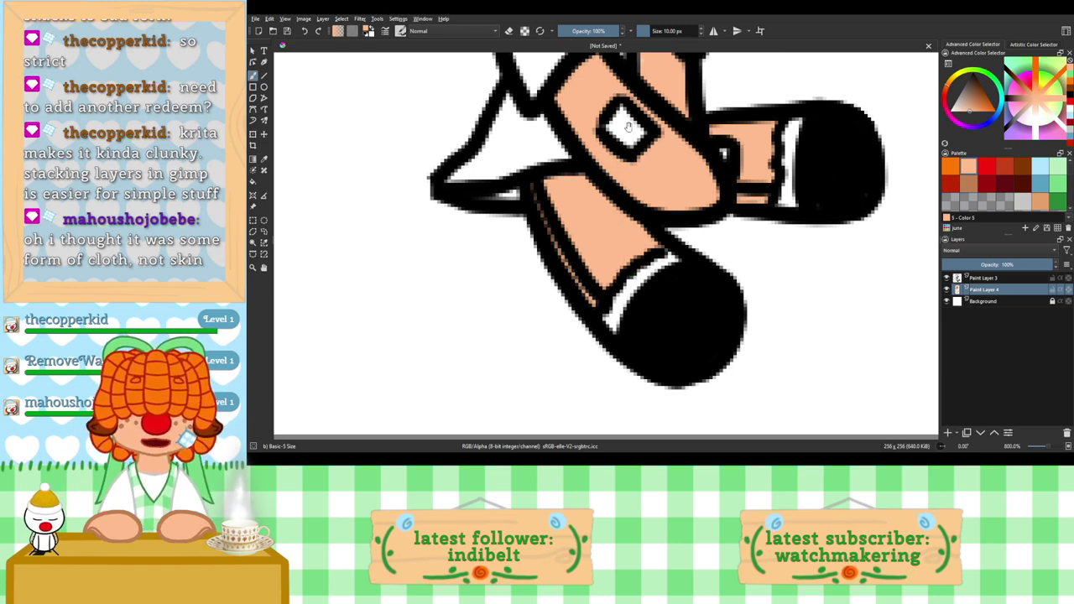
Step: On the line art layer with its alpha locked, recolour the nose outline dark red
mouse_move(627, 126)
mouse_down()
mouse_move(629, 277)
mouse_move(636, 251)
mouse_move(662, 258)
mouse_up()
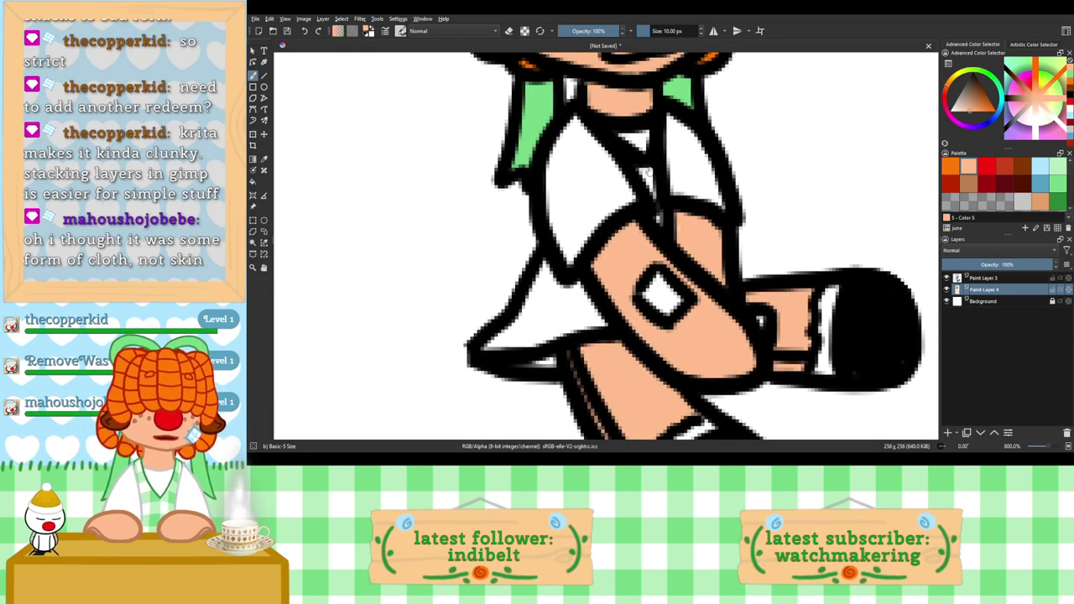
mouse_move(647, 172)
mouse_down()
mouse_move(703, 282)
mouse_move(675, 344)
mouse_move(631, 361)
mouse_up()
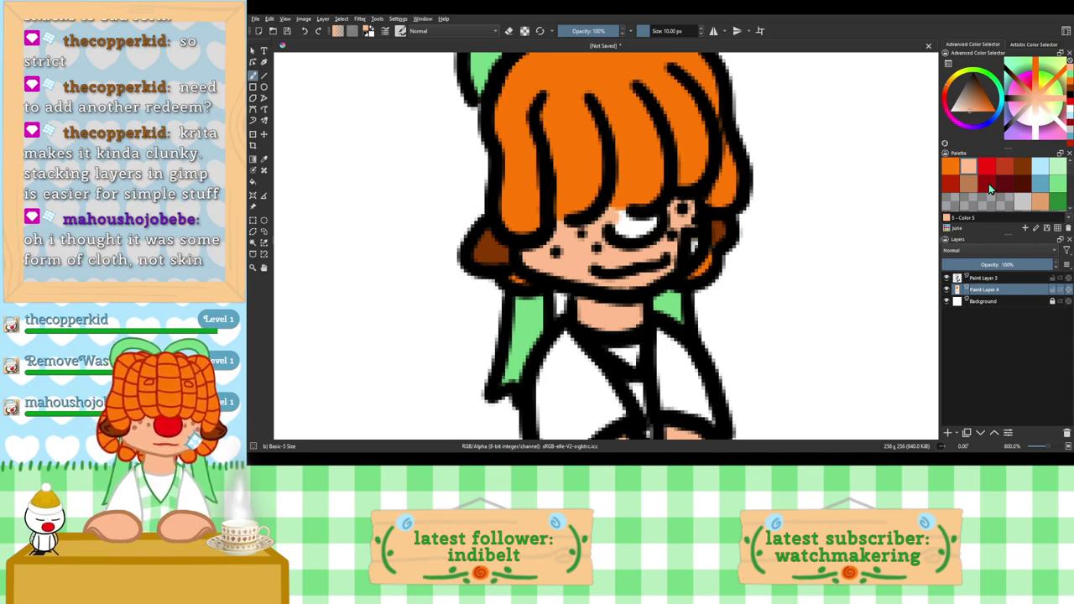
click(990, 186)
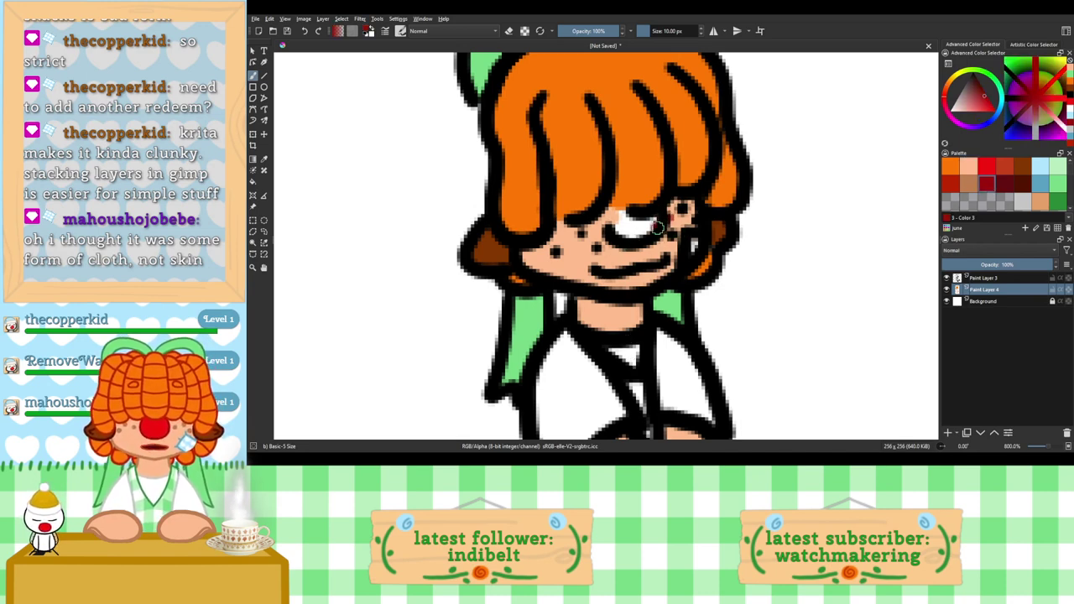
click(982, 278)
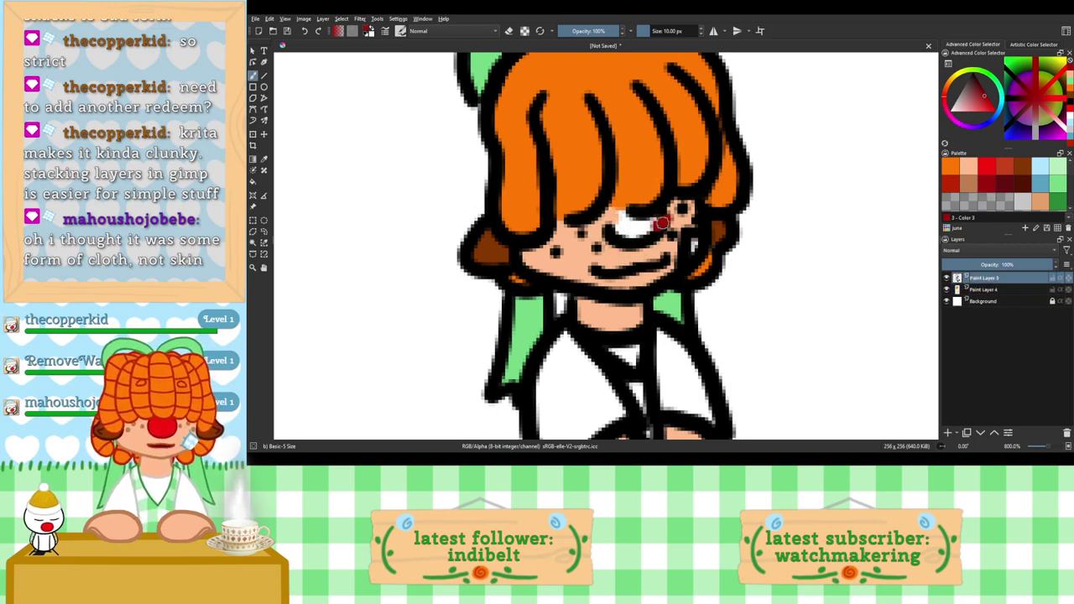
key(ctrl+z)
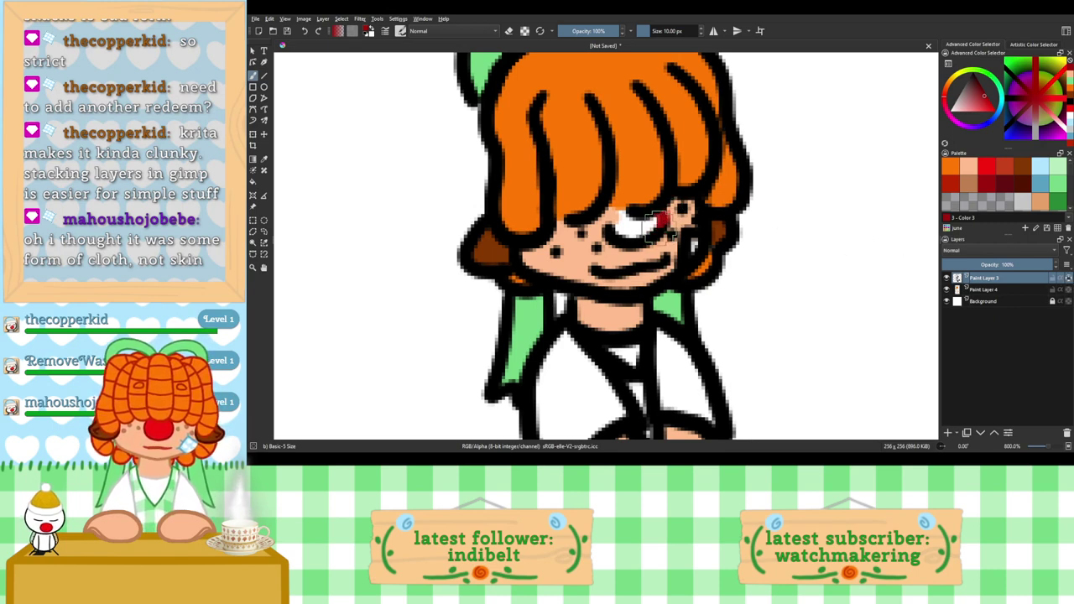
drag(661, 225, 658, 232)
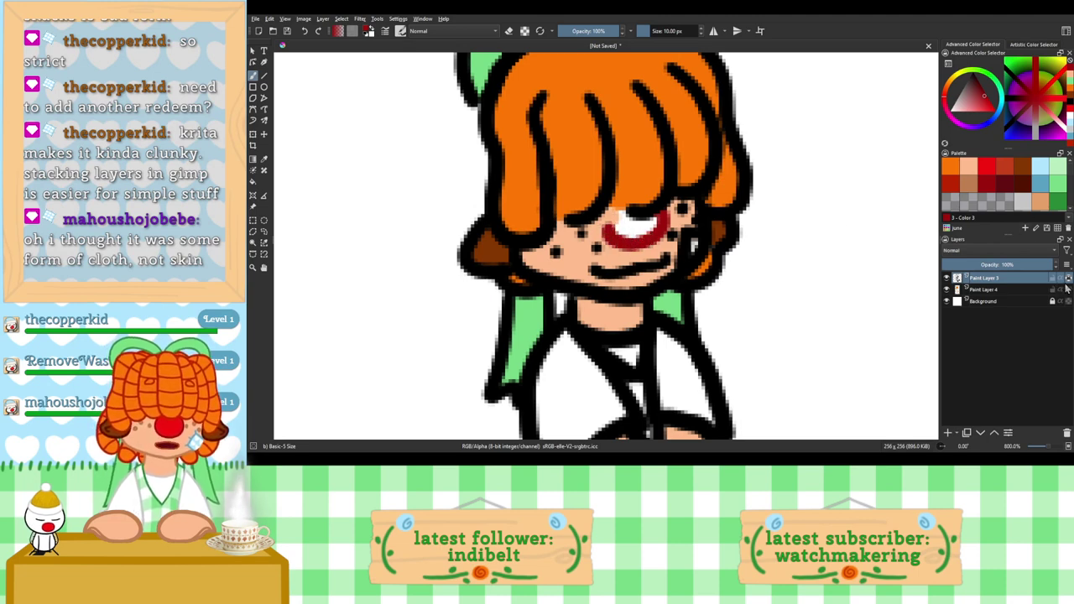
Step: Fill the inside of the nose with bright red on the colour layer beneath the line art
click(1013, 290)
click(989, 171)
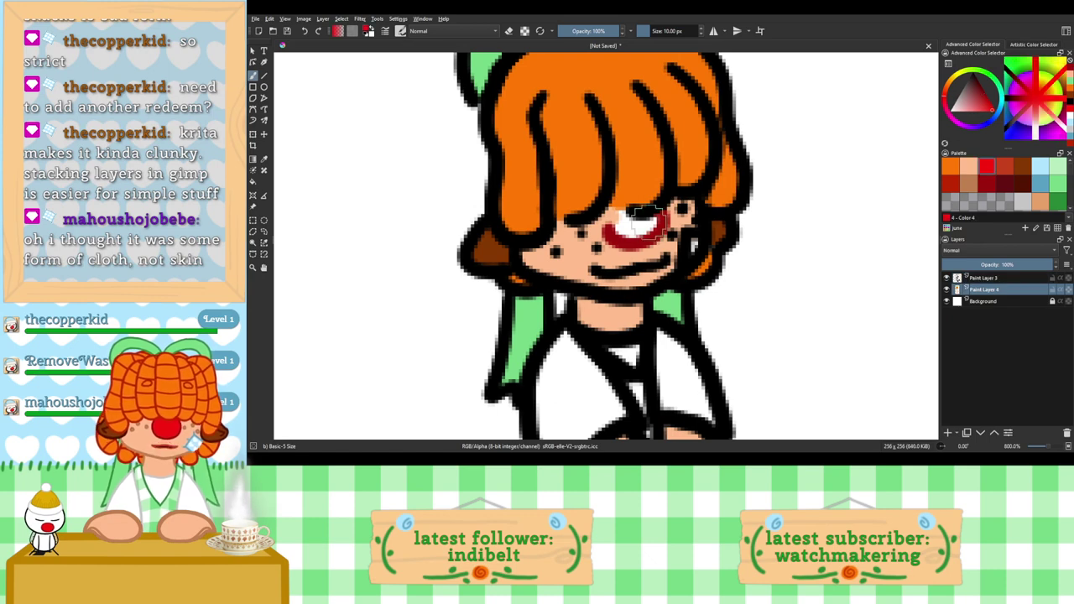
mouse_move(648, 223)
mouse_down()
mouse_move(619, 221)
mouse_move(619, 232)
mouse_move(619, 221)
mouse_move(617, 236)
mouse_up()
key(ctrl+z)
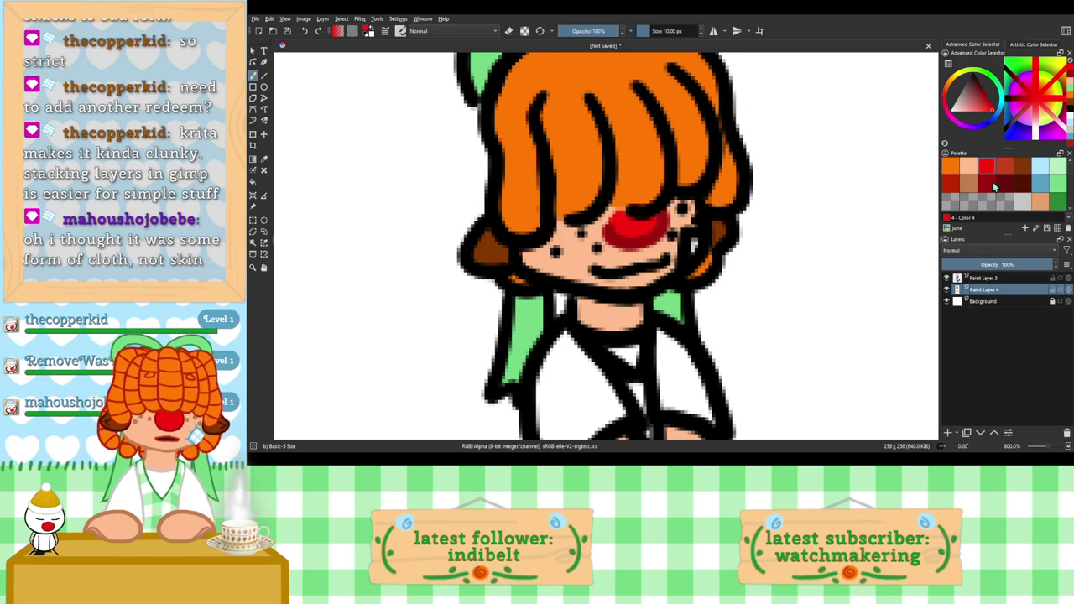
Step: On the line art layer with its alpha locked, recolour the two leftmost hair strand lines dark red
click(951, 187)
click(1033, 278)
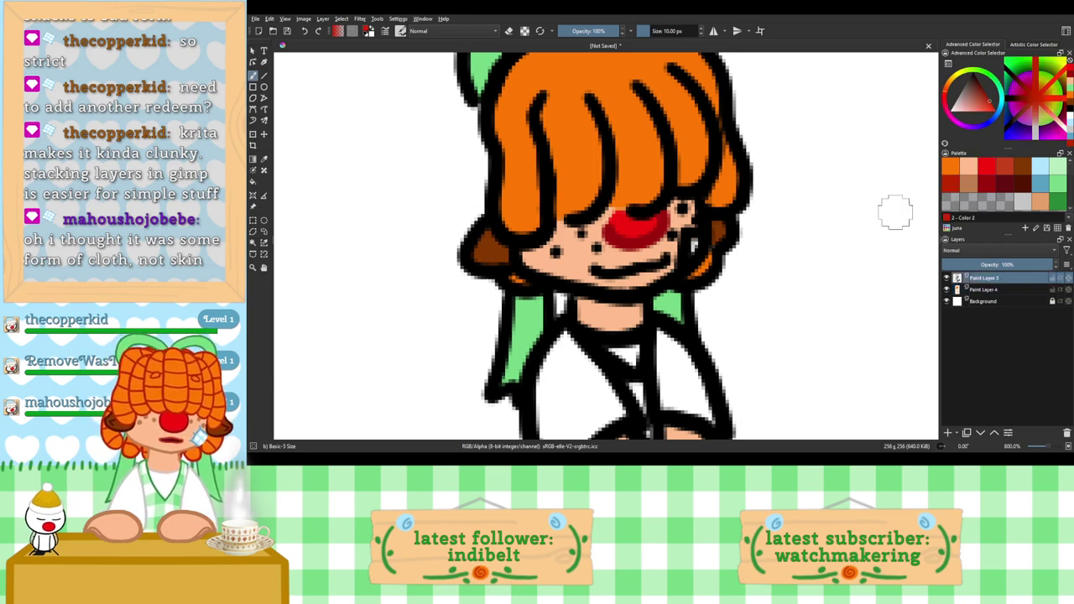
scroll(649, 149, down, 1)
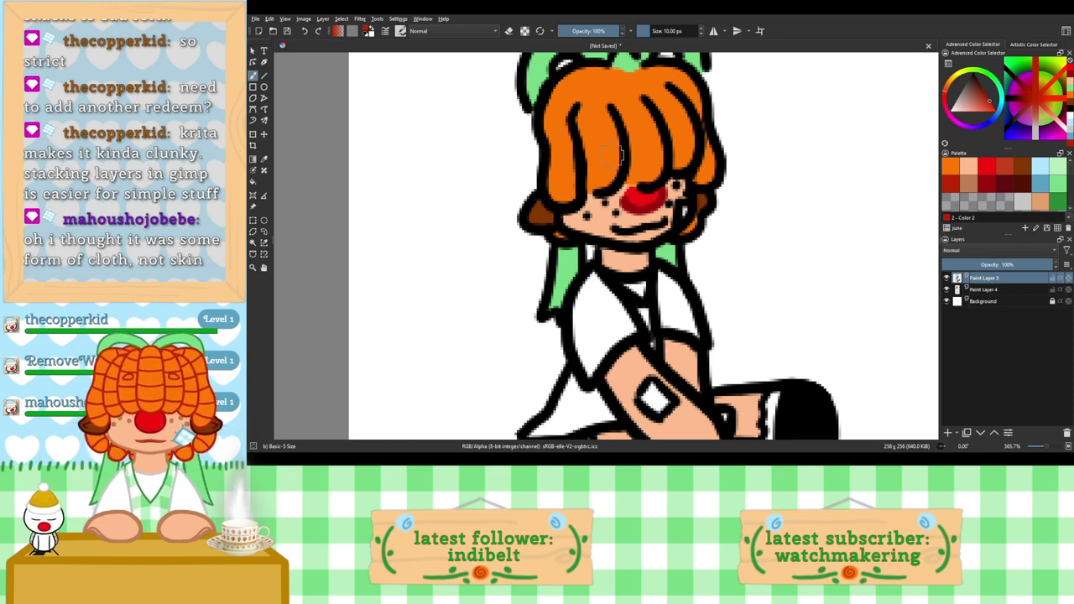
key(ctrl+plus)
key(ctrl+plus)
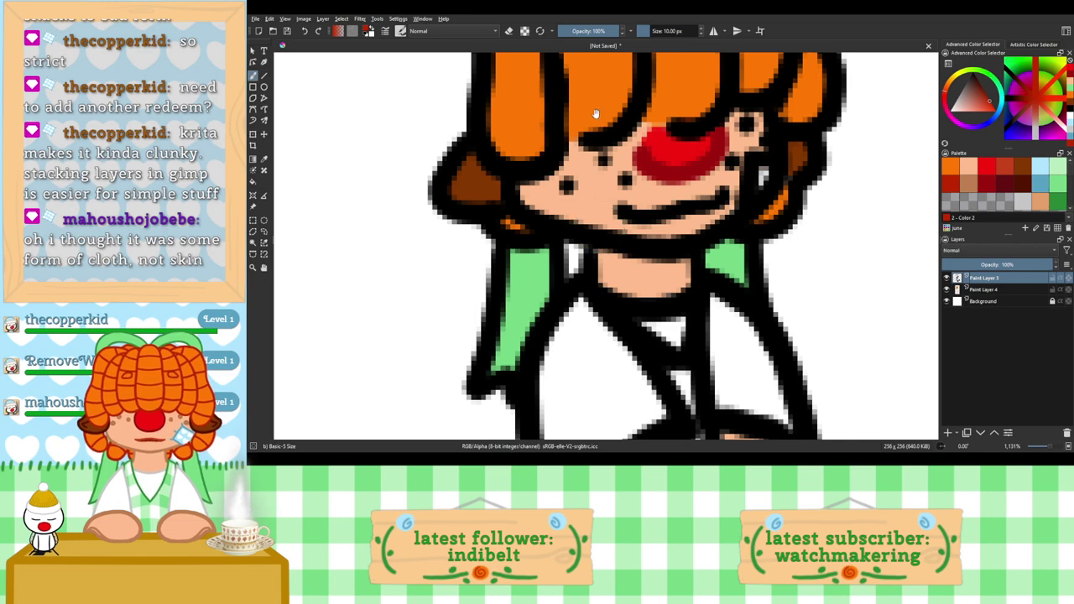
drag(600, 84, 640, 244)
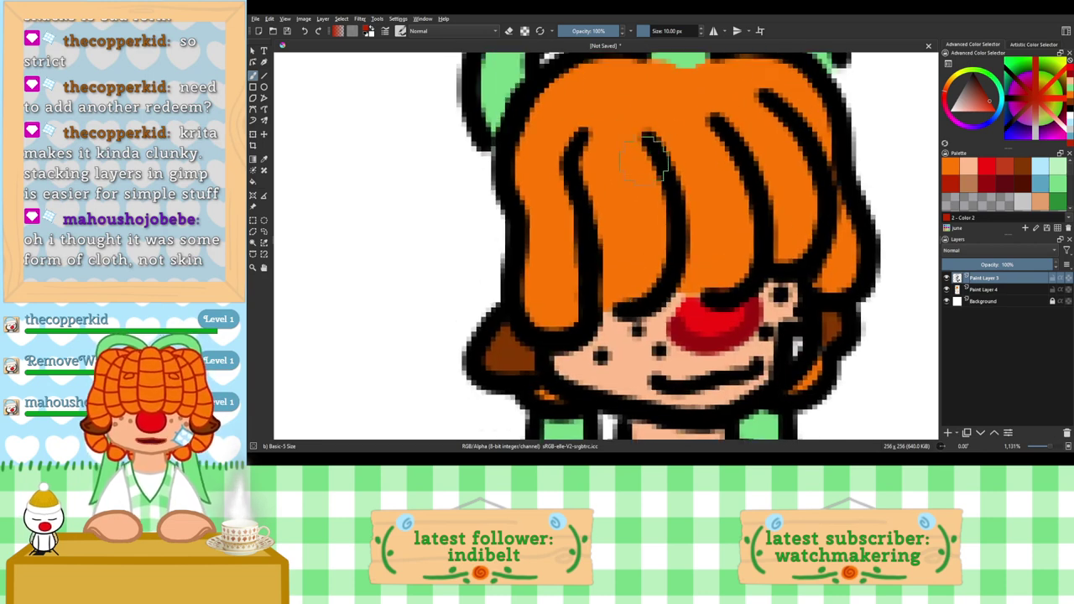
scroll(651, 163, down, 1)
drag(635, 168, 628, 195)
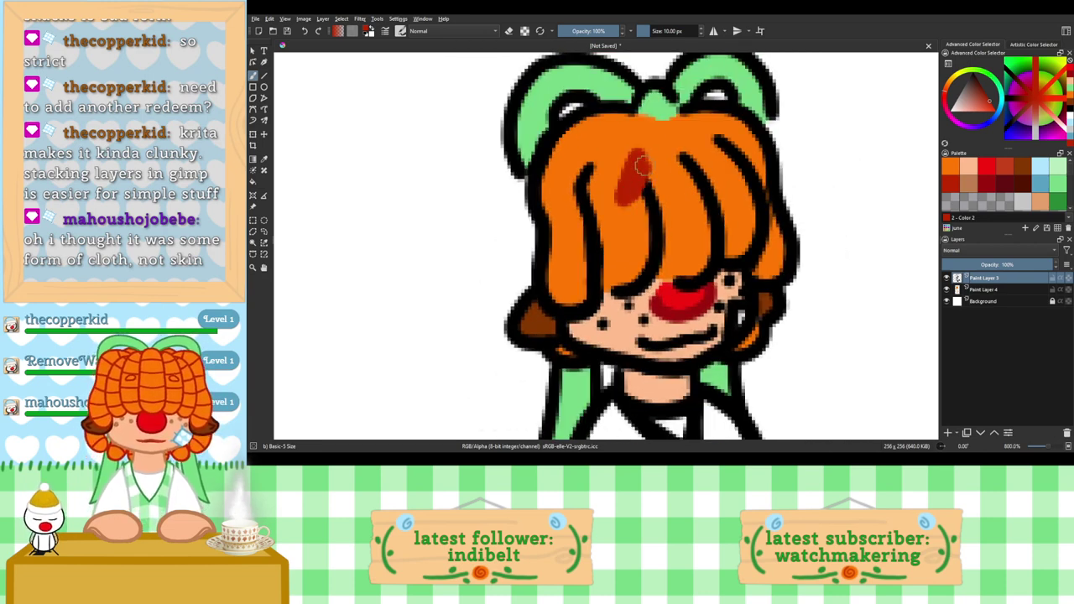
key(ctrl+z)
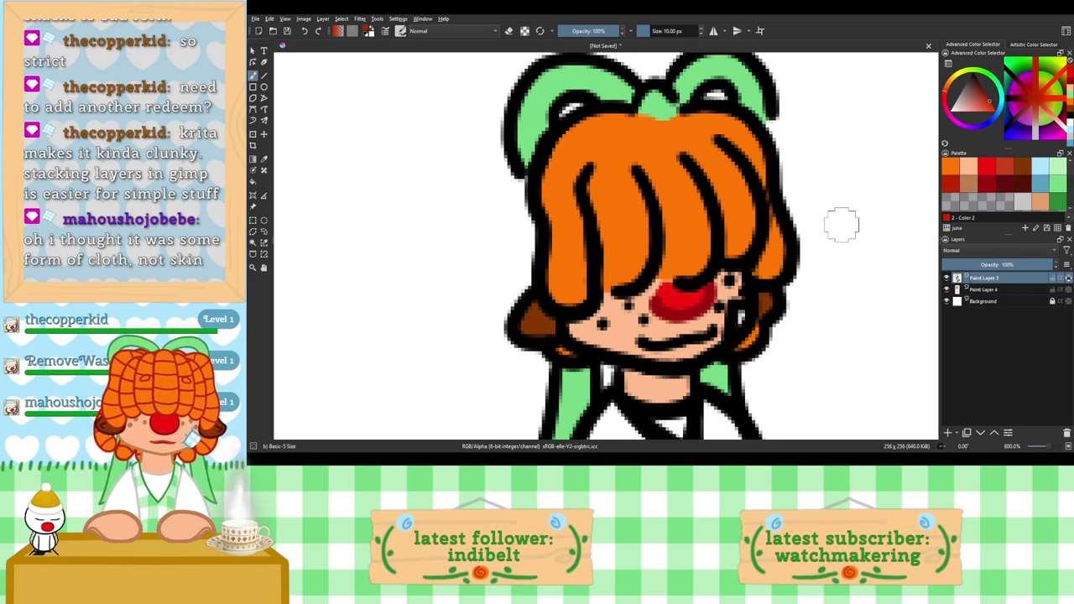
mouse_move(650, 156)
mouse_down()
mouse_move(667, 205)
mouse_move(666, 222)
mouse_move(644, 284)
mouse_move(647, 276)
mouse_move(618, 291)
mouse_up()
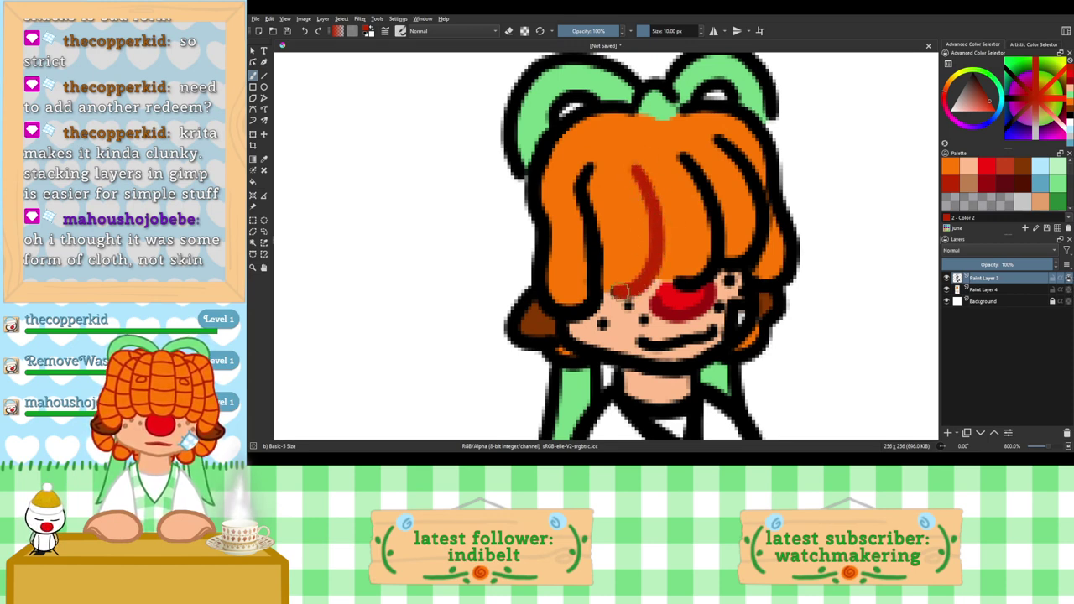
drag(585, 168, 594, 294)
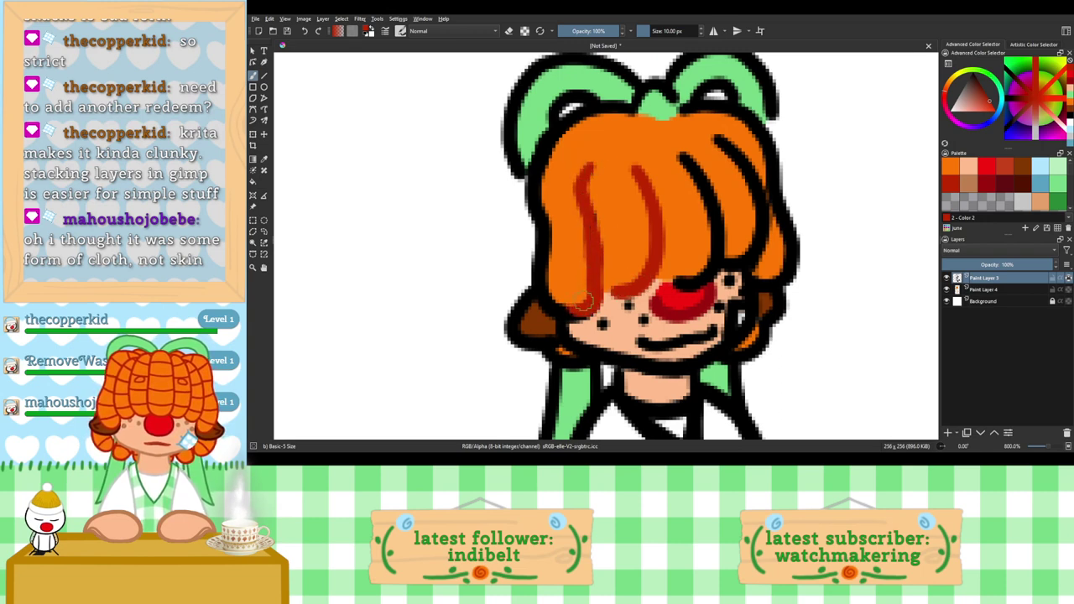
Step: Recolour the outer outline of the hair and the remaining strand lines of the fringe dark red
mouse_move(541, 258)
mouse_down()
mouse_move(546, 306)
mouse_move(567, 314)
mouse_up()
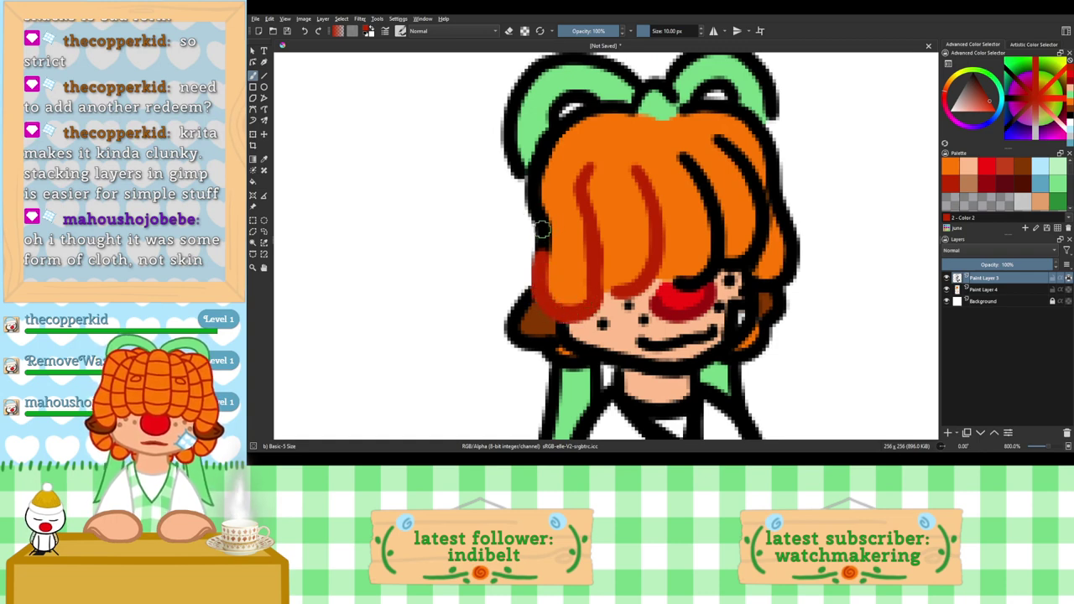
mouse_move(542, 229)
mouse_down()
mouse_move(533, 176)
mouse_move(533, 186)
mouse_move(549, 134)
mouse_move(536, 167)
mouse_move(581, 111)
mouse_move(569, 120)
mouse_move(607, 106)
mouse_up()
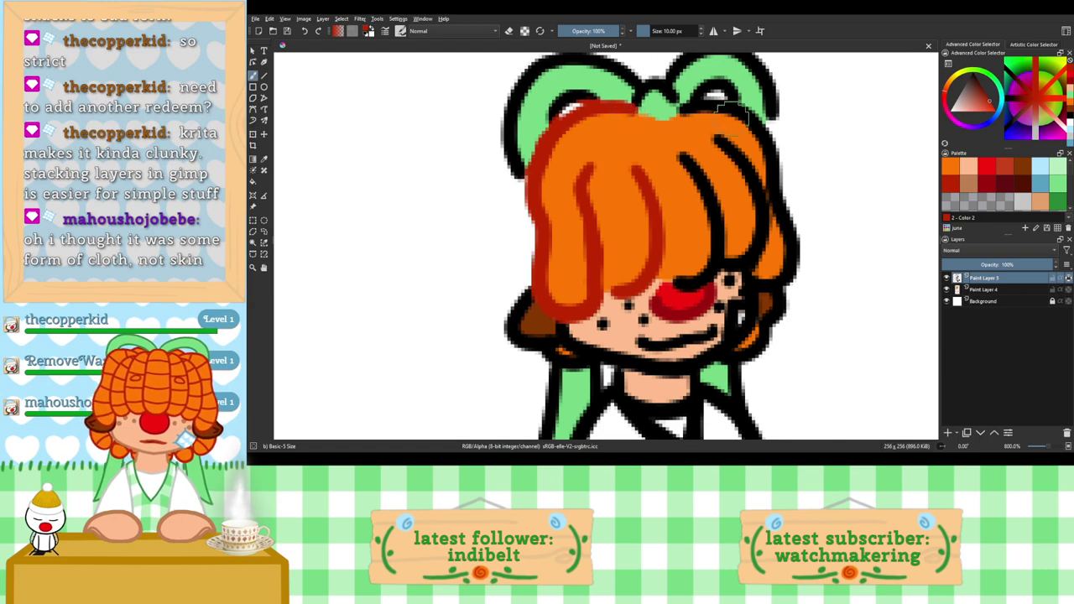
mouse_move(720, 106)
mouse_down()
mouse_move(666, 111)
mouse_move(716, 104)
mouse_move(761, 122)
mouse_move(792, 248)
mouse_move(784, 280)
mouse_up()
mouse_move(685, 158)
mouse_down()
mouse_move(714, 220)
mouse_move(711, 210)
mouse_move(710, 275)
mouse_move(688, 286)
mouse_up()
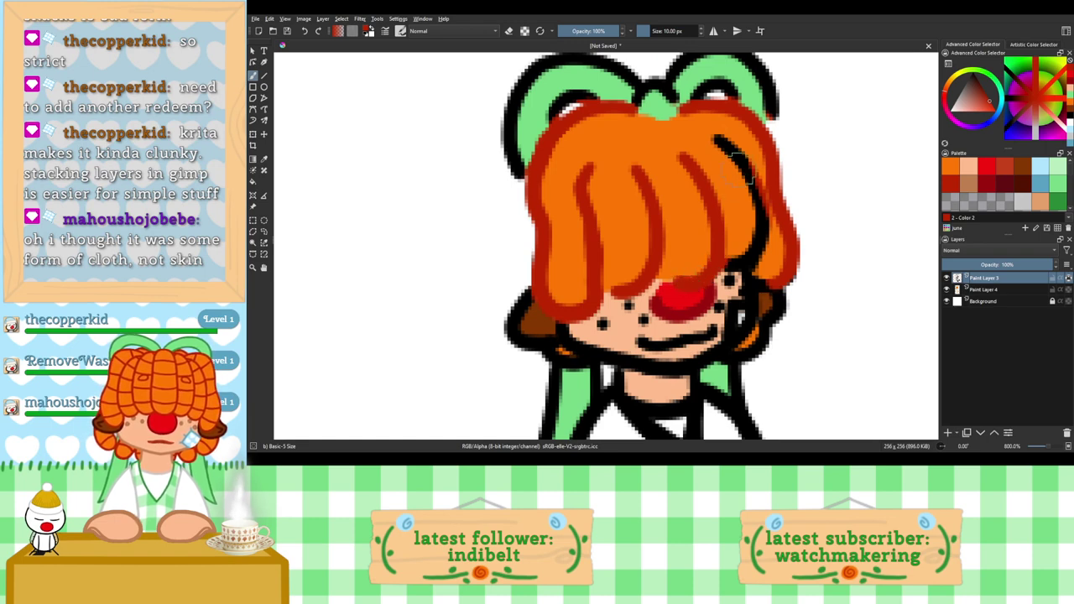
key(ctrl+z)
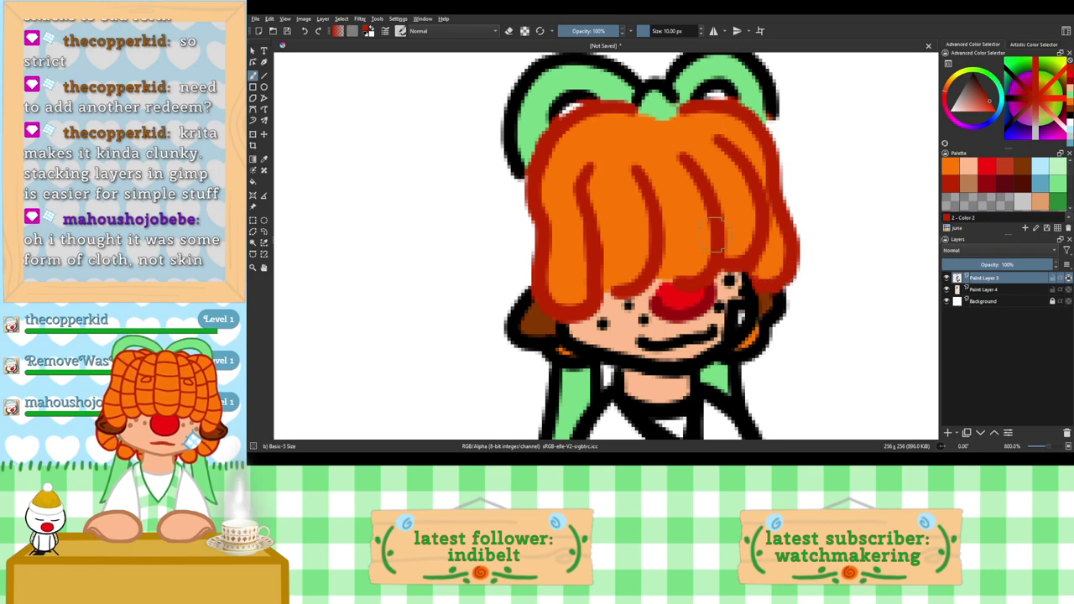
key(ctrl+plus)
key(ctrl+minus)
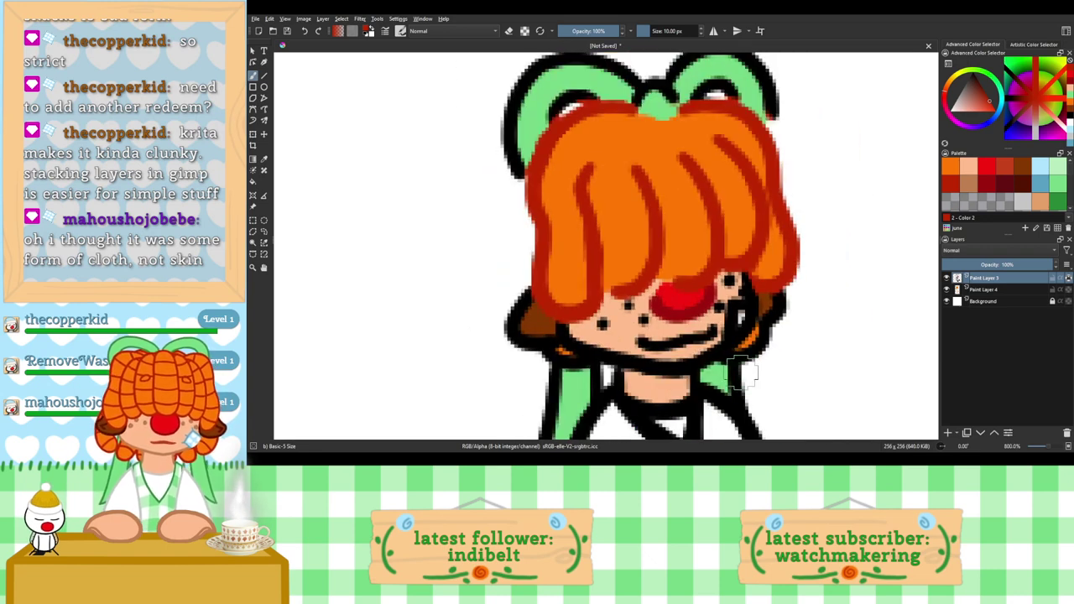
Step: Recolour the outlines of the small hair curls beneath both ears dark red
drag(741, 372, 649, 306)
drag(676, 266, 655, 287)
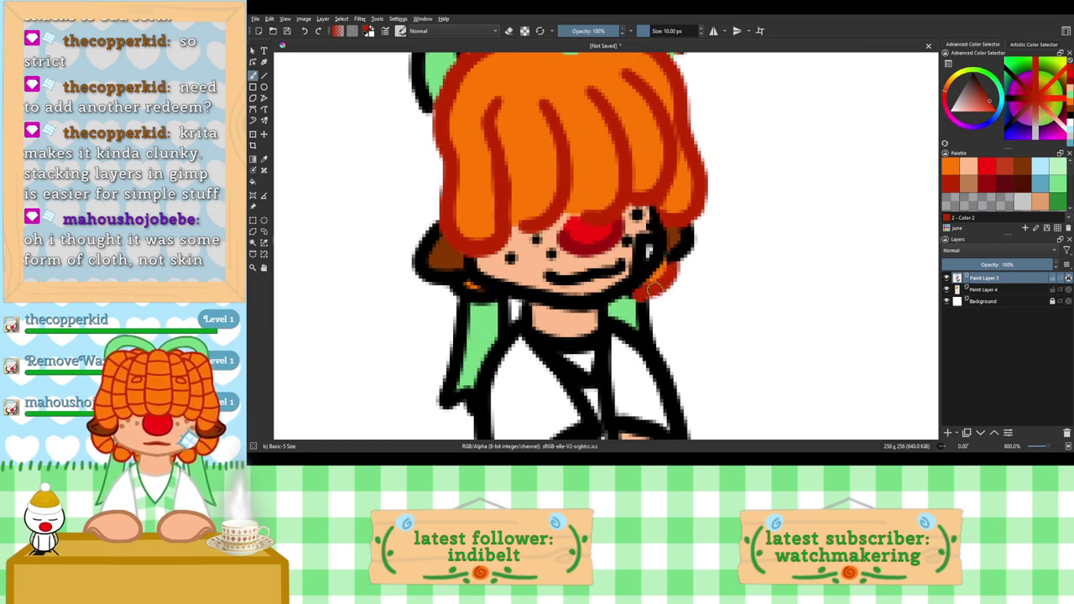
mouse_move(472, 294)
mouse_down()
mouse_move(500, 303)
mouse_move(454, 294)
mouse_up()
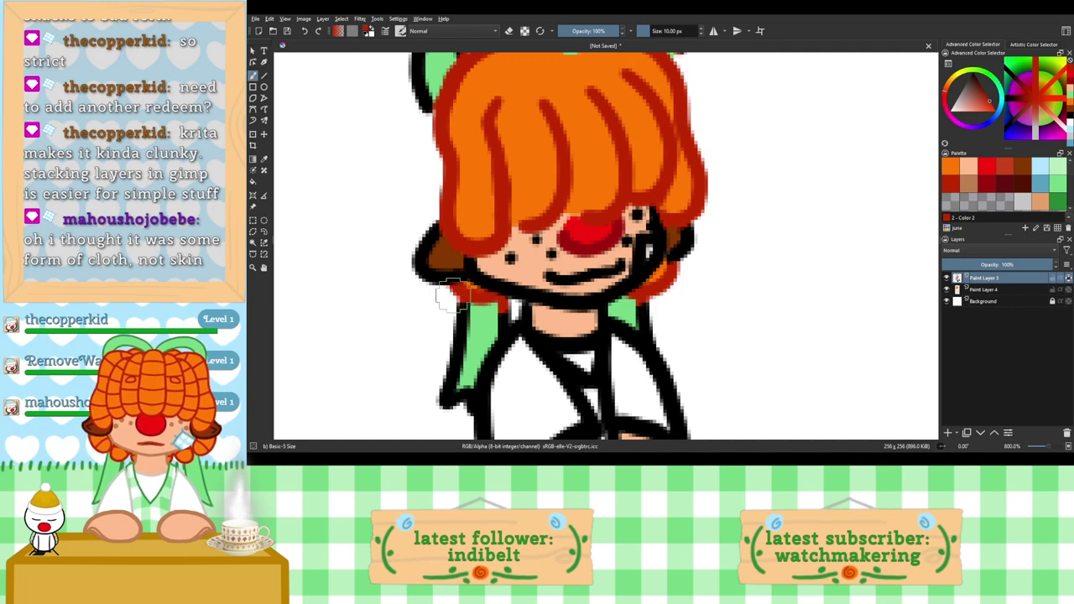
Step: Recolour the outlines of both ears very dark brown
click(1022, 185)
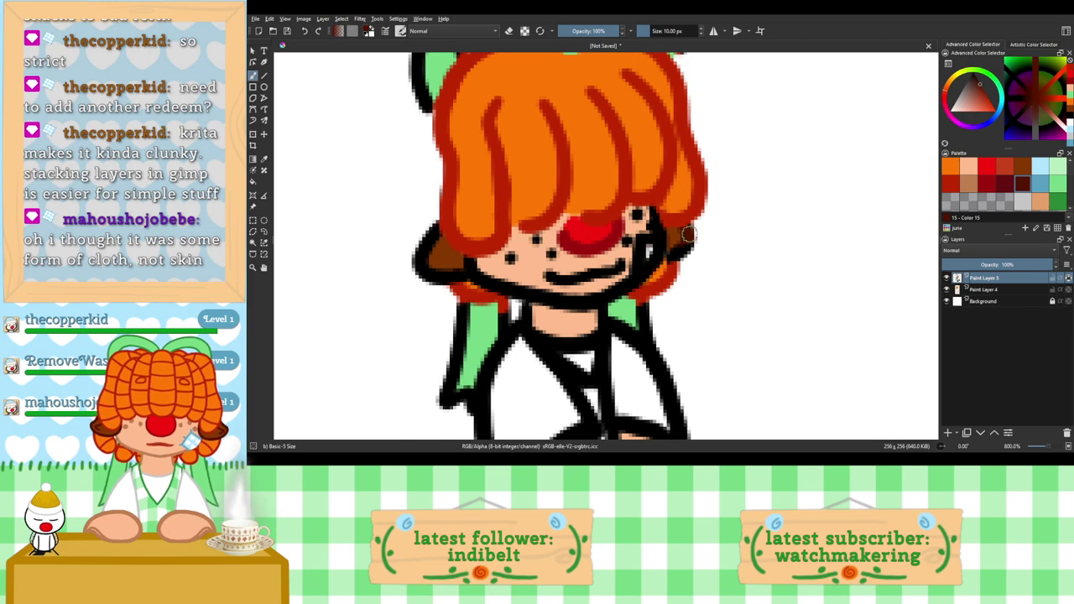
drag(690, 232, 683, 244)
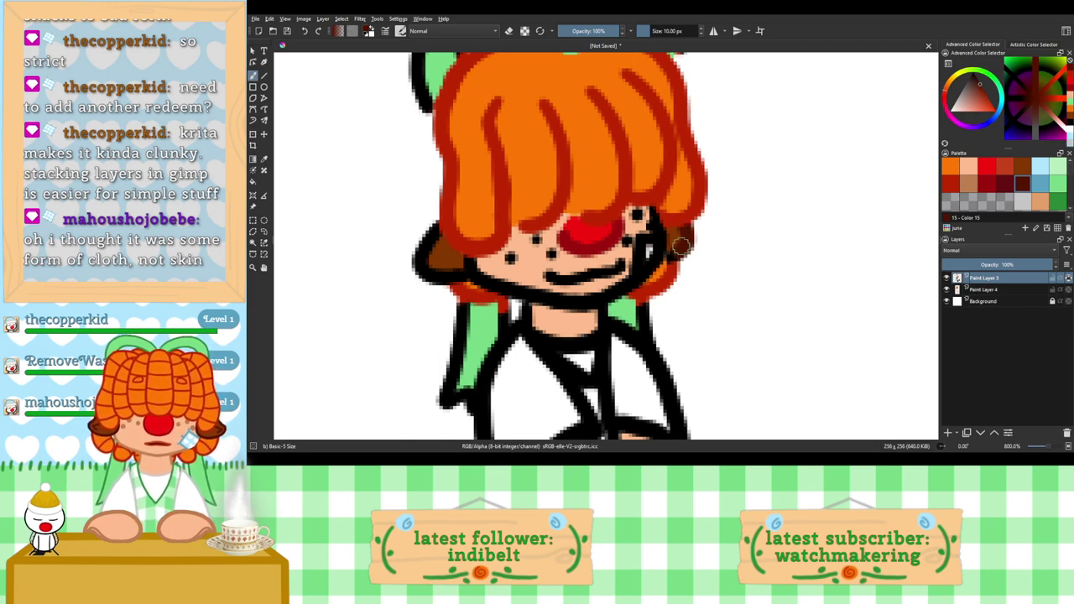
mouse_move(454, 253)
mouse_down()
mouse_move(430, 266)
mouse_move(406, 258)
mouse_move(456, 275)
mouse_up()
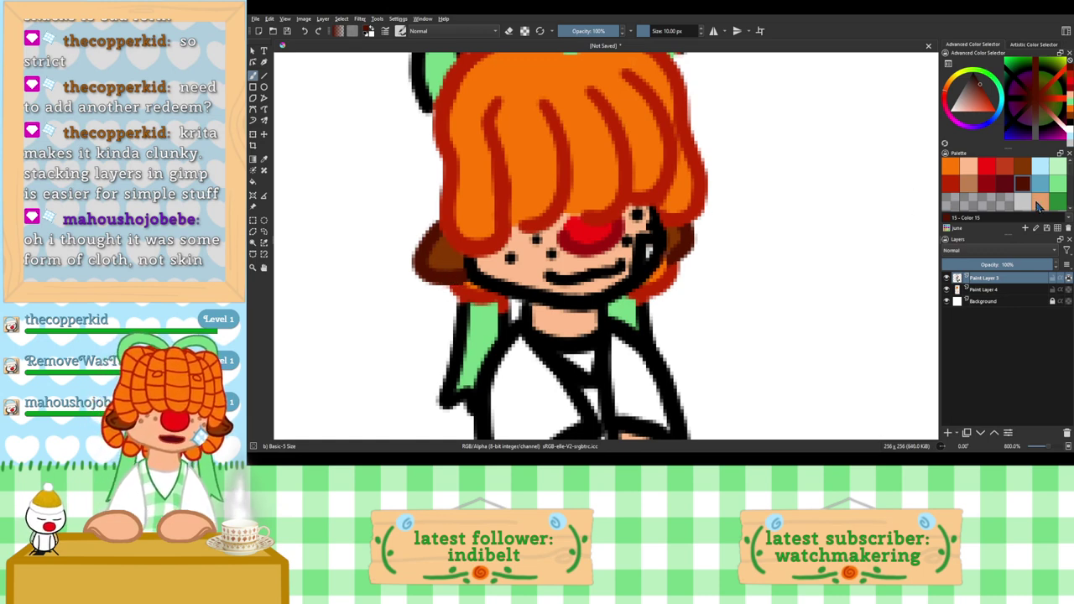
Step: Recolour the face outline, the neck lines and the freckles on both cheeks tan brown
click(968, 183)
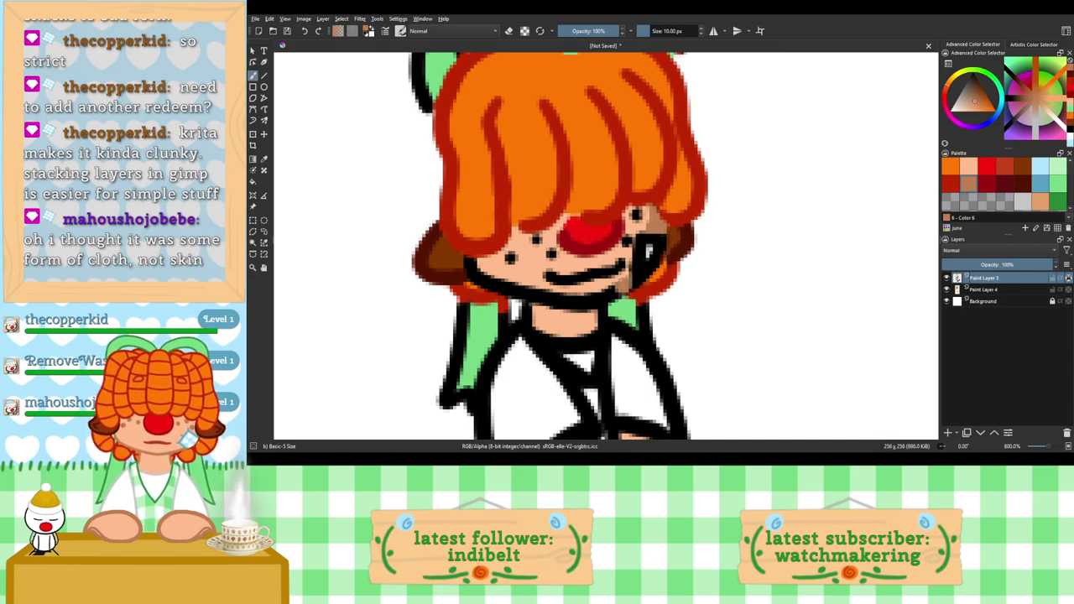
mouse_move(622, 290)
mouse_down()
mouse_move(599, 306)
mouse_move(603, 315)
mouse_move(565, 304)
mouse_up()
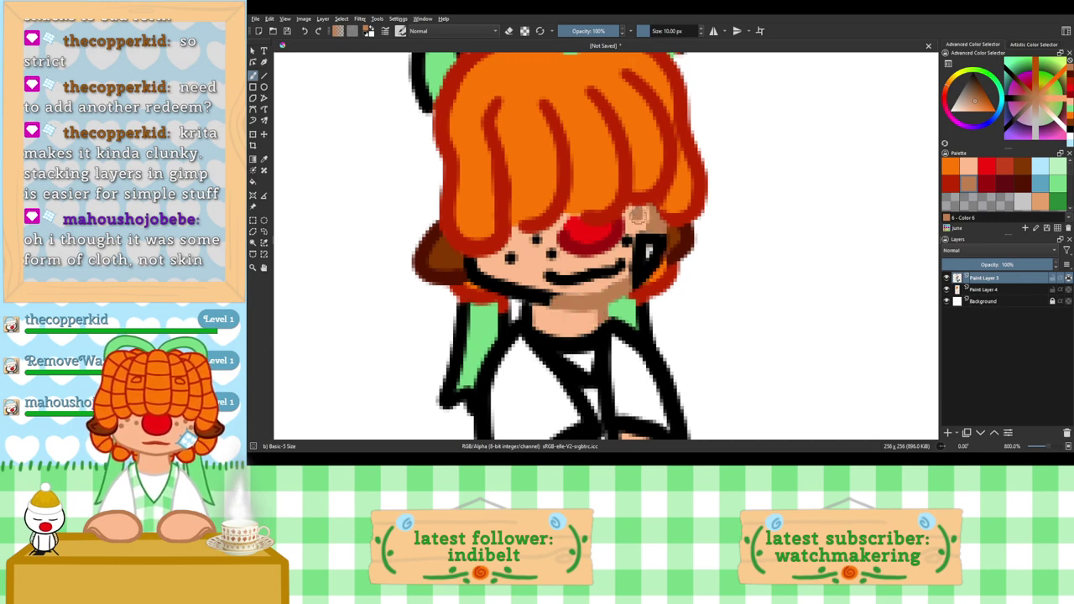
click(629, 240)
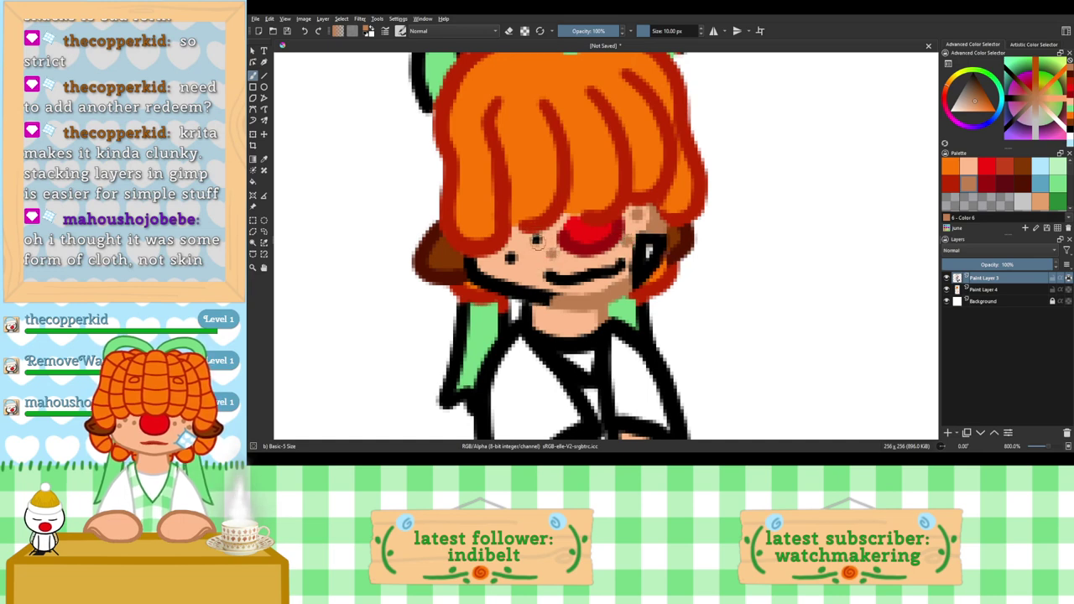
click(537, 242)
click(511, 259)
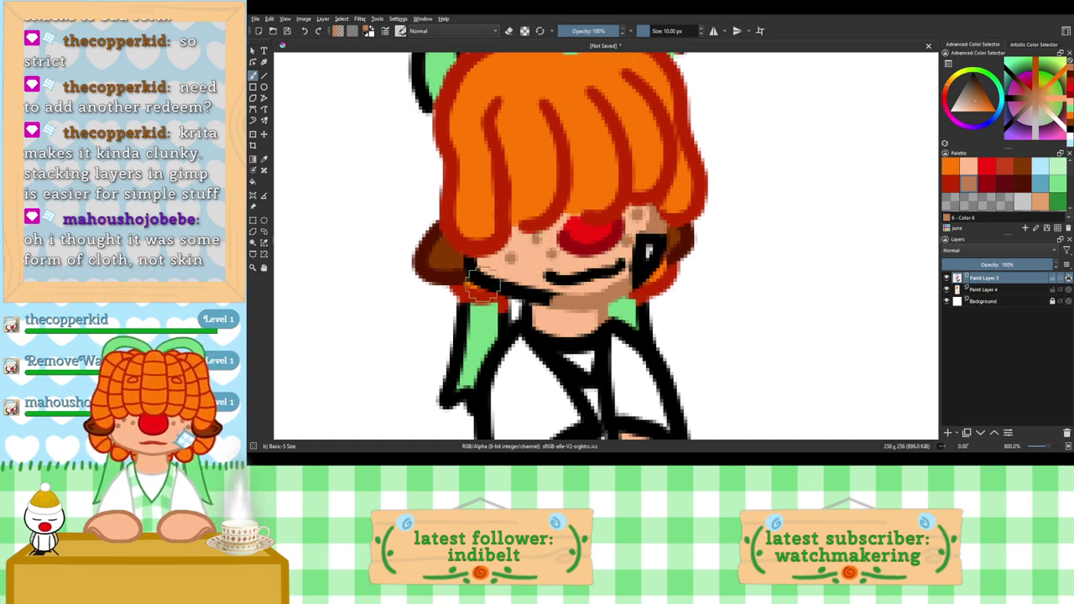
mouse_move(483, 285)
mouse_down()
mouse_move(560, 311)
mouse_move(555, 293)
mouse_move(527, 284)
mouse_move(527, 296)
mouse_move(558, 298)
mouse_move(526, 282)
mouse_move(537, 310)
mouse_move(527, 303)
mouse_move(524, 313)
mouse_move(501, 286)
mouse_up()
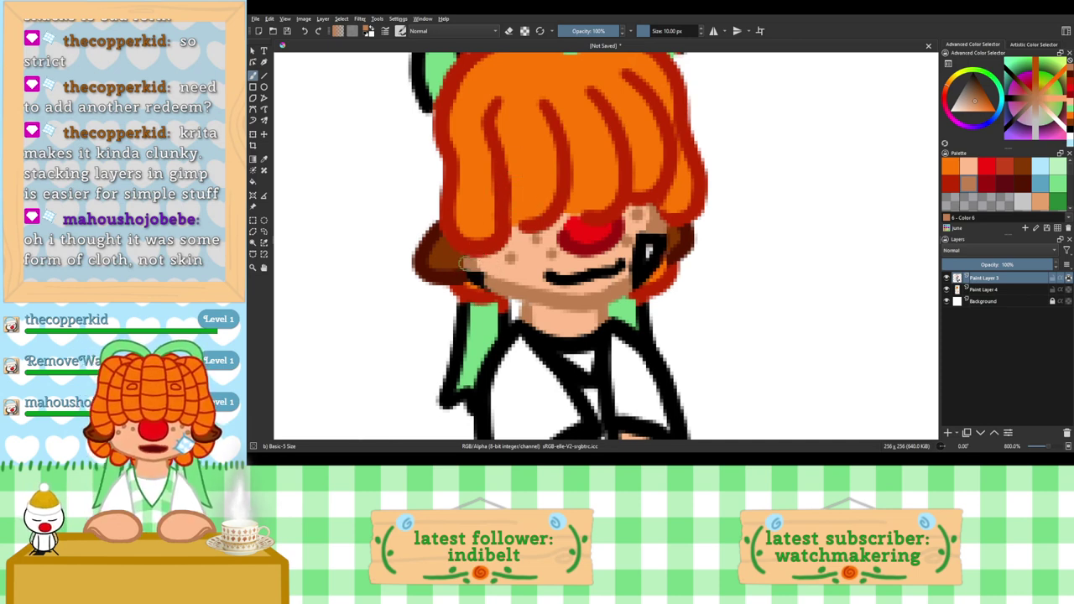
mouse_move(480, 268)
mouse_down()
mouse_move(468, 267)
mouse_move(477, 278)
mouse_up()
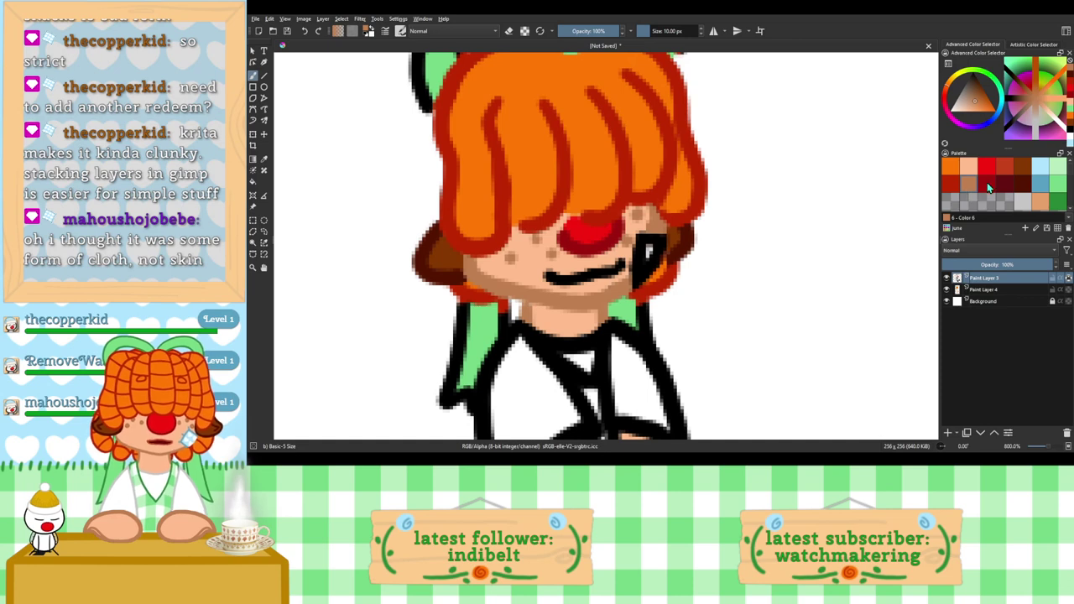
Step: Recolour the outline of the patch on the right side of the face medium blue
click(1041, 182)
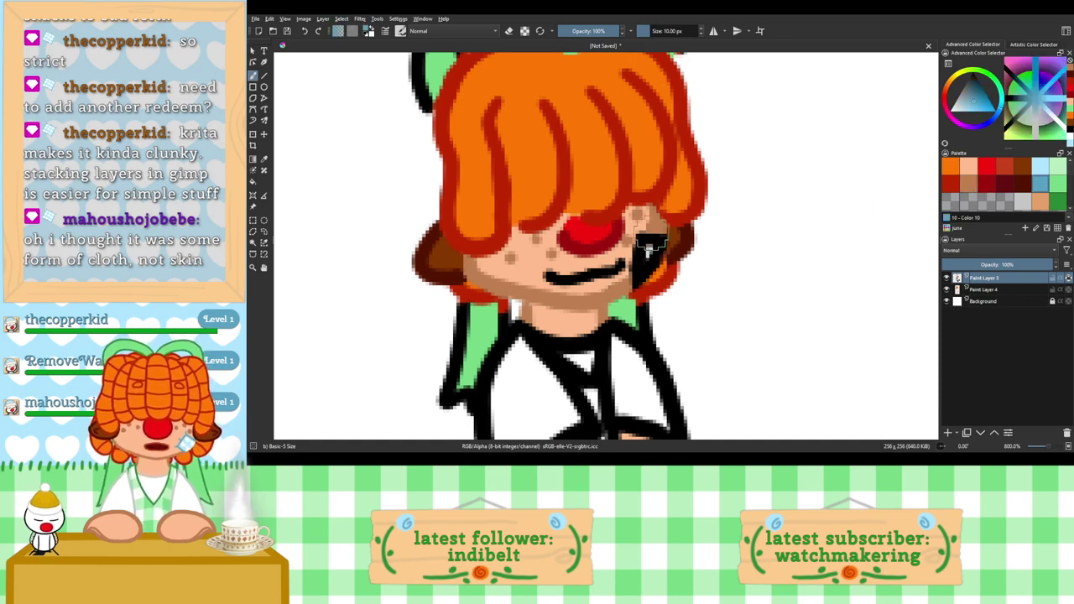
mouse_move(635, 228)
mouse_down()
mouse_move(653, 250)
mouse_move(640, 260)
mouse_up()
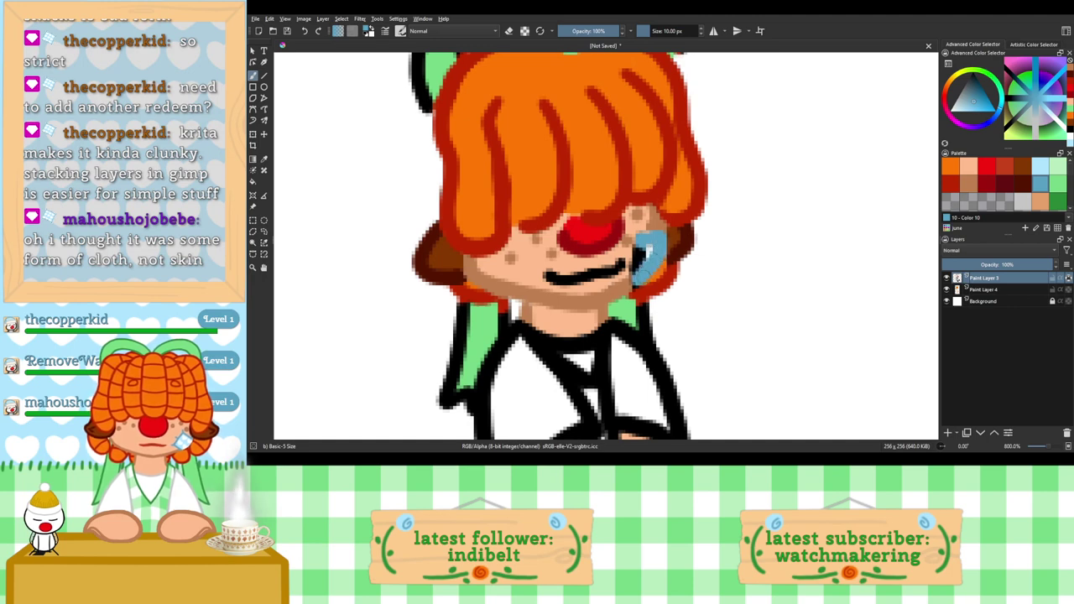
drag(647, 248, 646, 252)
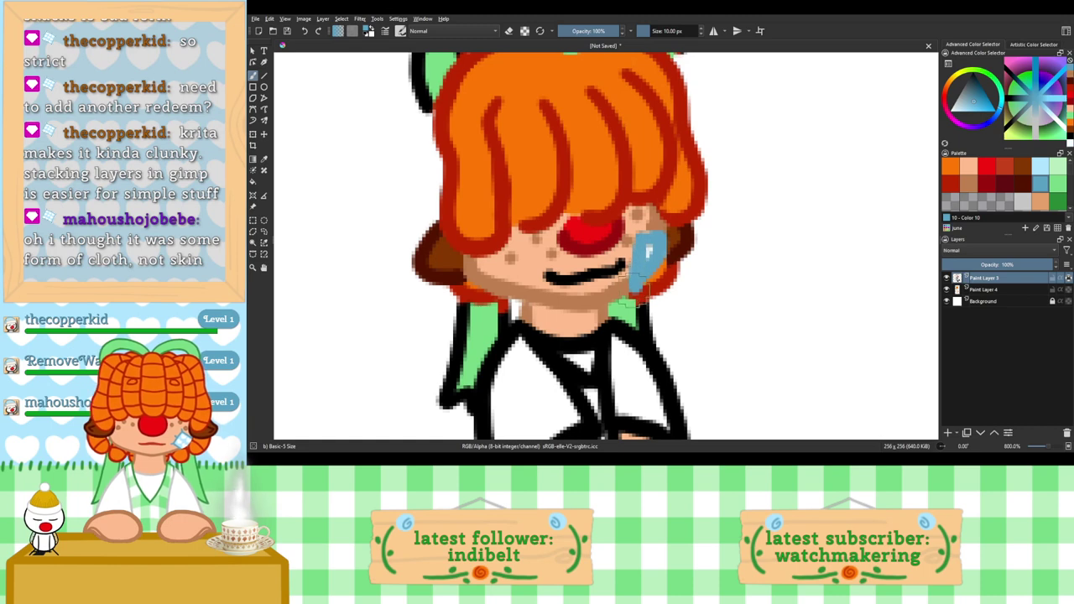
Step: Recolour the smiling mouth line brick red
click(950, 185)
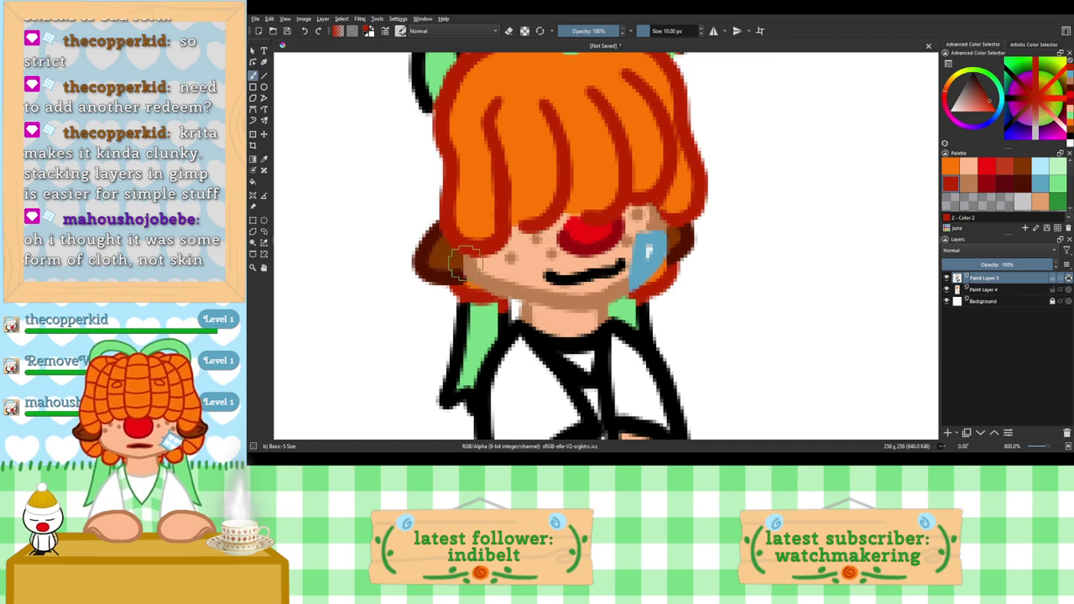
click(965, 190)
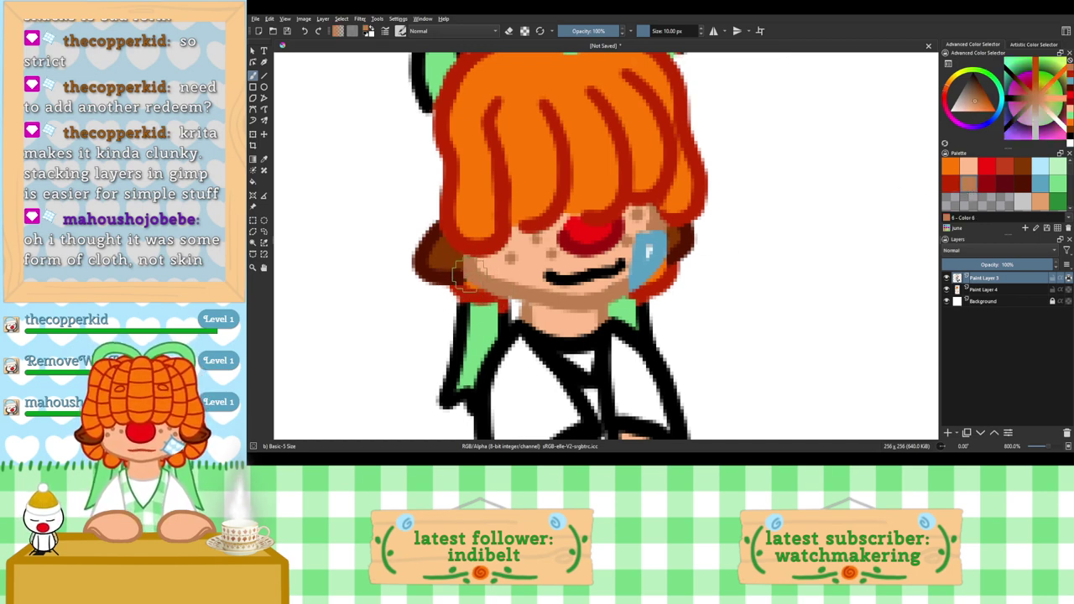
click(1004, 168)
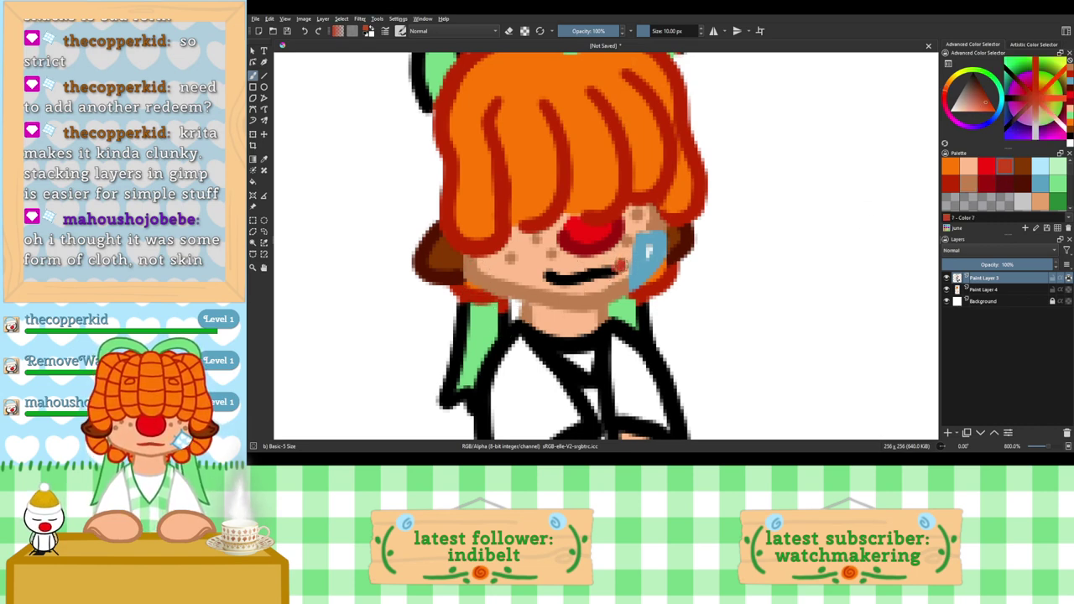
drag(603, 273, 544, 275)
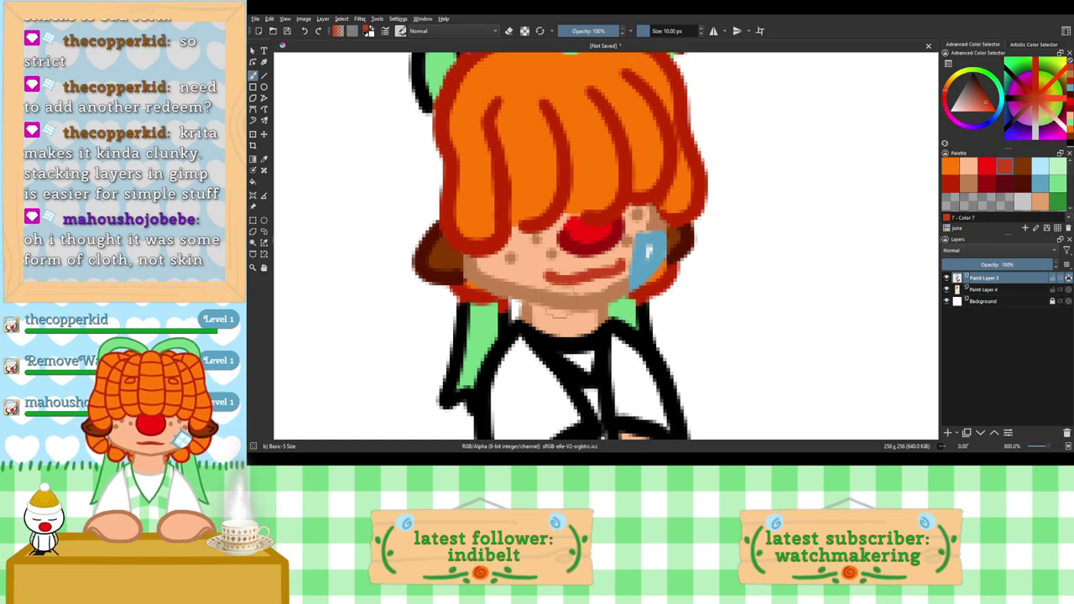
Step: Recolour the outlines of both hair bow loops and the centre knot dark green
scroll(637, 170, down, 2)
drag(638, 170, 671, 246)
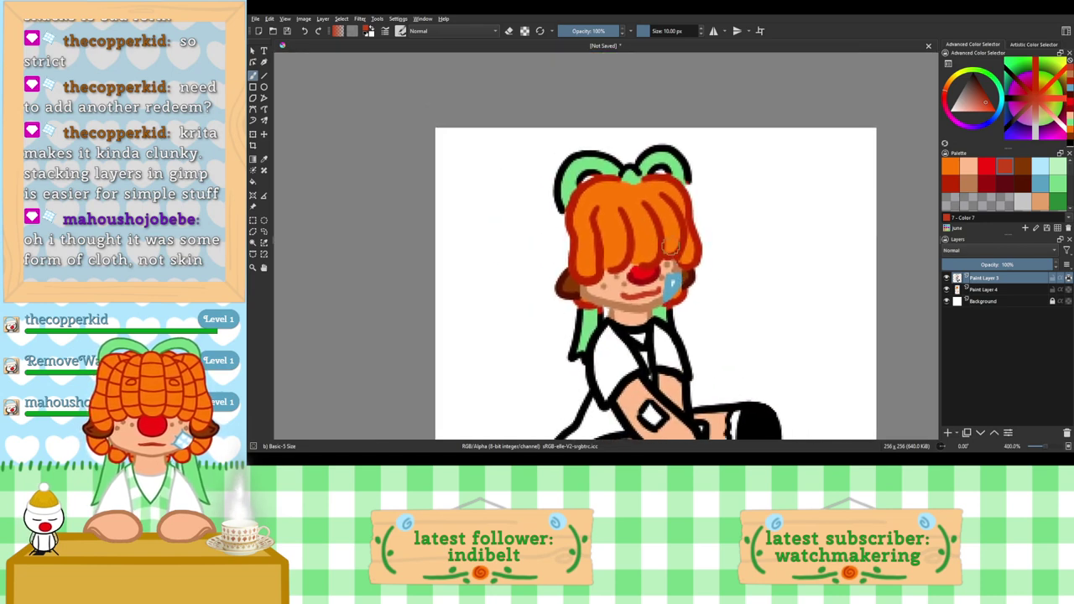
click(1056, 203)
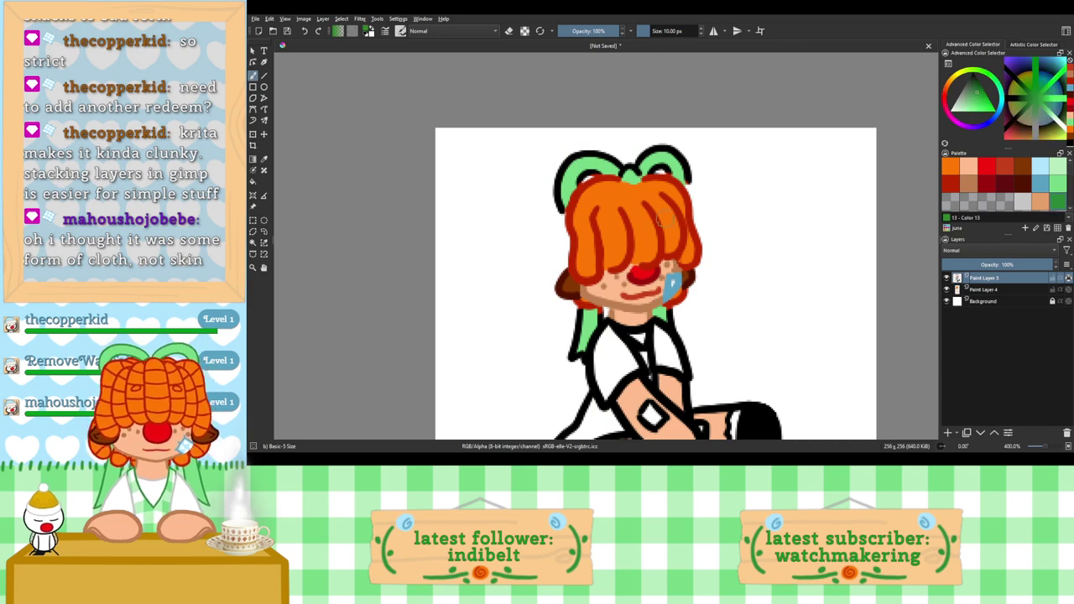
scroll(705, 219, up, 2)
drag(697, 196, 646, 315)
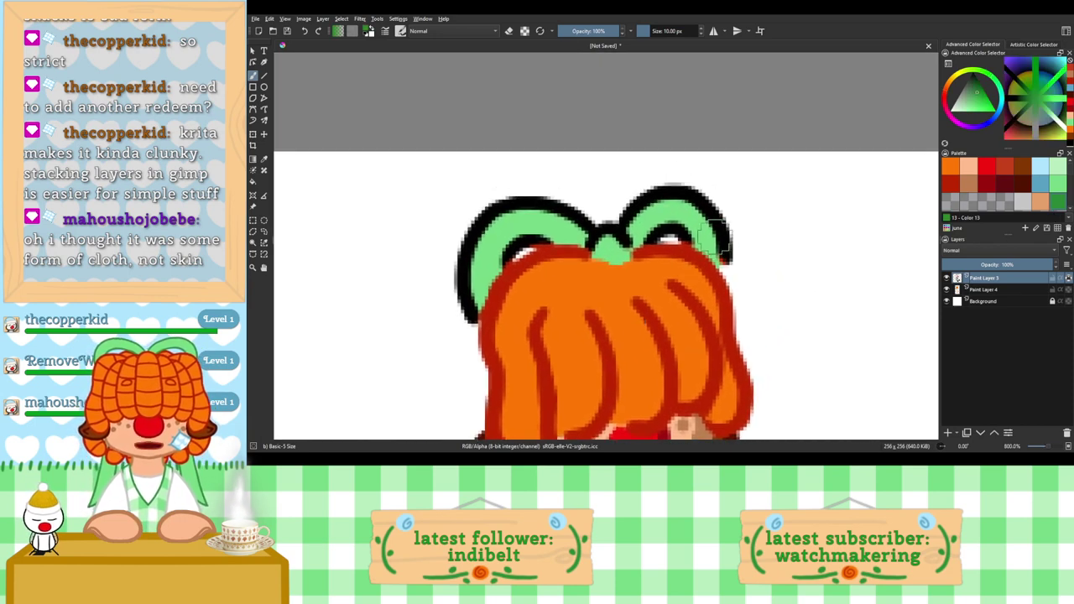
mouse_move(718, 234)
mouse_down()
mouse_move(738, 267)
mouse_move(703, 208)
mouse_move(667, 185)
mouse_move(659, 193)
mouse_up()
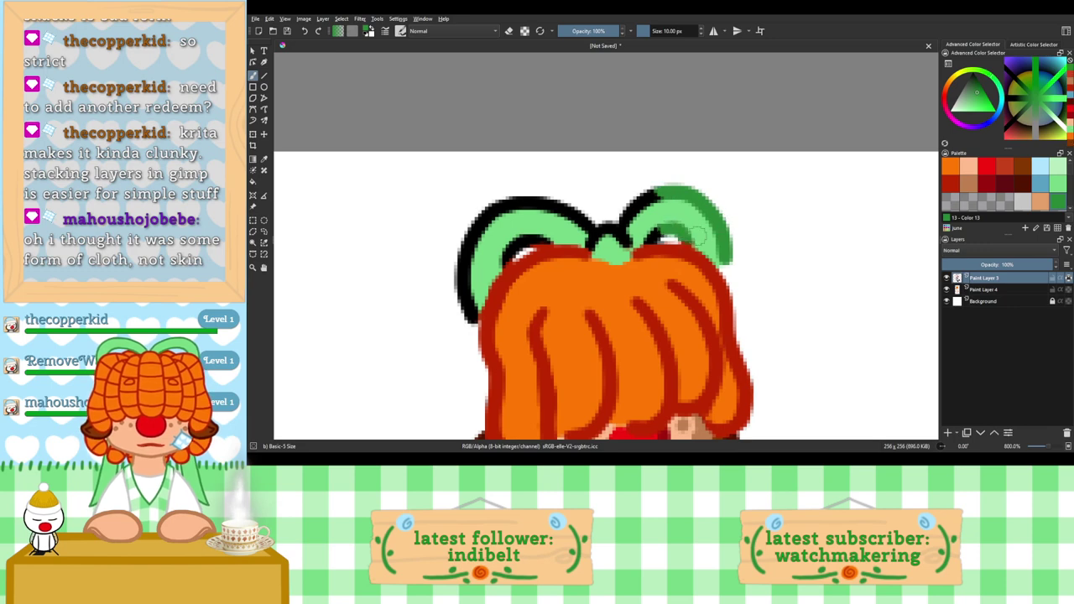
mouse_move(693, 237)
mouse_down()
mouse_move(669, 223)
mouse_move(629, 235)
mouse_up()
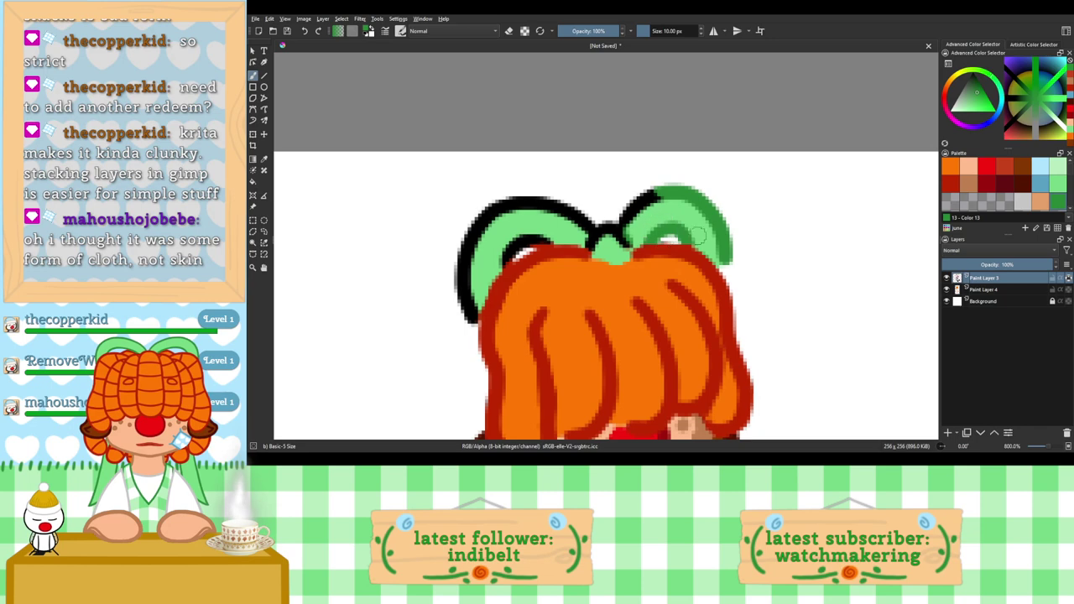
mouse_move(642, 191)
mouse_down()
mouse_move(617, 204)
mouse_move(626, 217)
mouse_move(661, 202)
mouse_move(610, 246)
mouse_move(625, 238)
mouse_move(621, 246)
mouse_move(603, 248)
mouse_move(565, 207)
mouse_move(599, 221)
mouse_move(550, 197)
mouse_move(547, 206)
mouse_move(500, 199)
mouse_move(471, 237)
mouse_move(462, 266)
mouse_move(488, 237)
mouse_move(473, 317)
mouse_up()
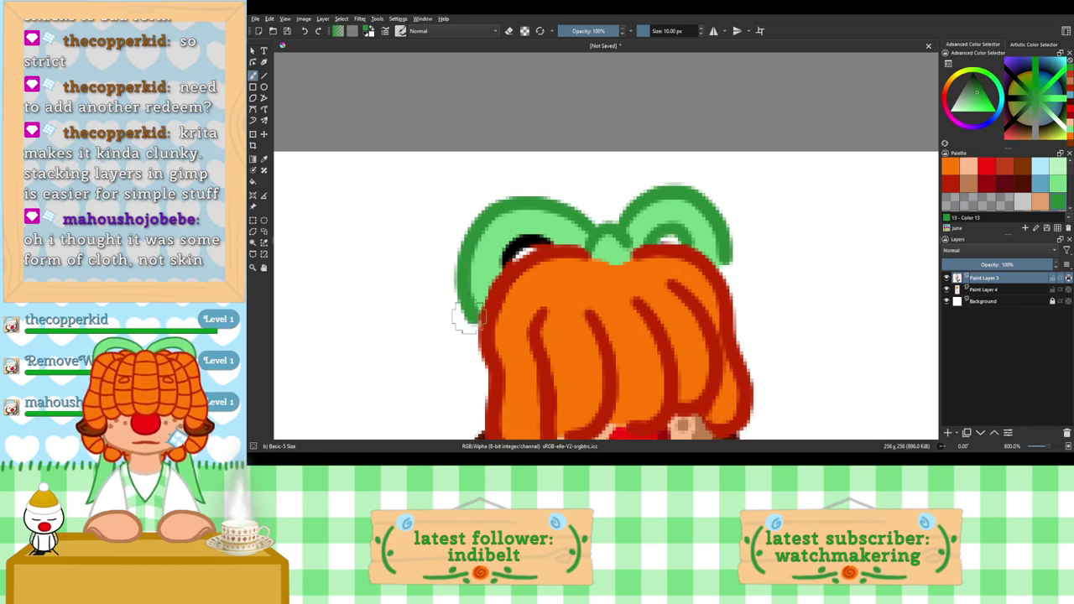
mouse_move(502, 253)
mouse_down()
mouse_move(566, 245)
mouse_move(525, 242)
mouse_move(546, 231)
mouse_move(507, 258)
mouse_up()
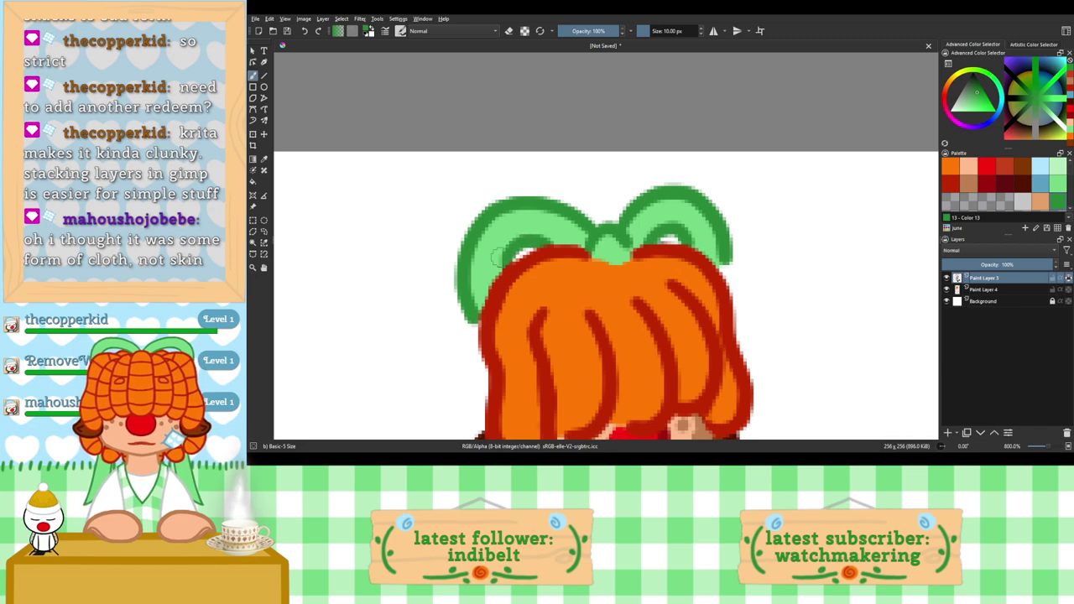
Step: Recolour the outlines of the bow ribbons hanging on both sides of the neck dark green
scroll(579, 251, down, 3)
drag(607, 325, 659, 276)
scroll(587, 309, up, 4)
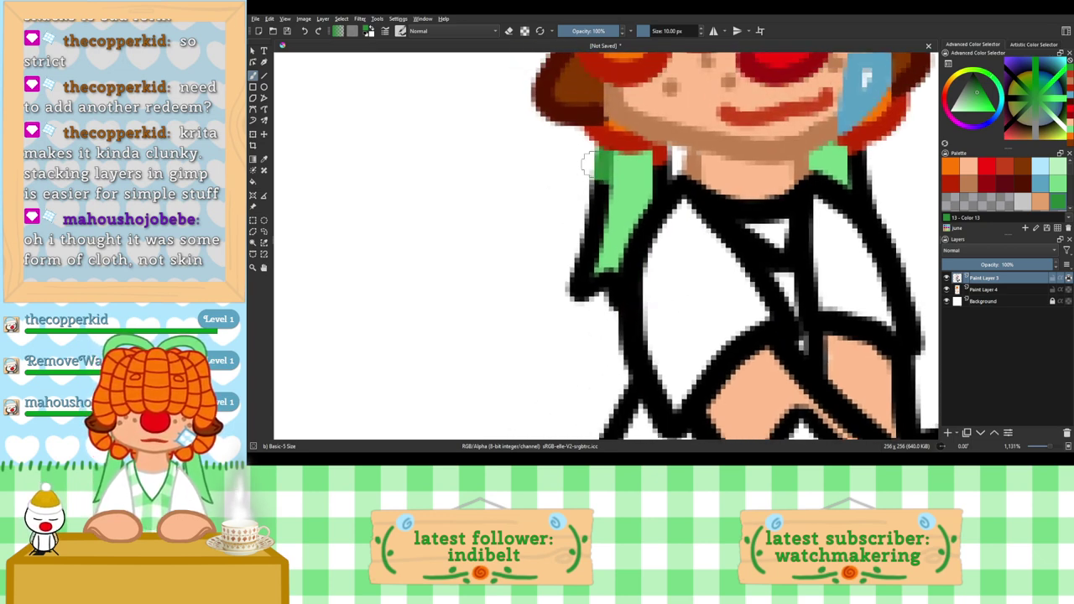
mouse_move(588, 166)
mouse_down()
mouse_move(596, 220)
mouse_move(586, 202)
mouse_move(582, 287)
mouse_move(581, 225)
mouse_move(596, 311)
mouse_move(613, 281)
mouse_move(603, 315)
mouse_move(616, 265)
mouse_up()
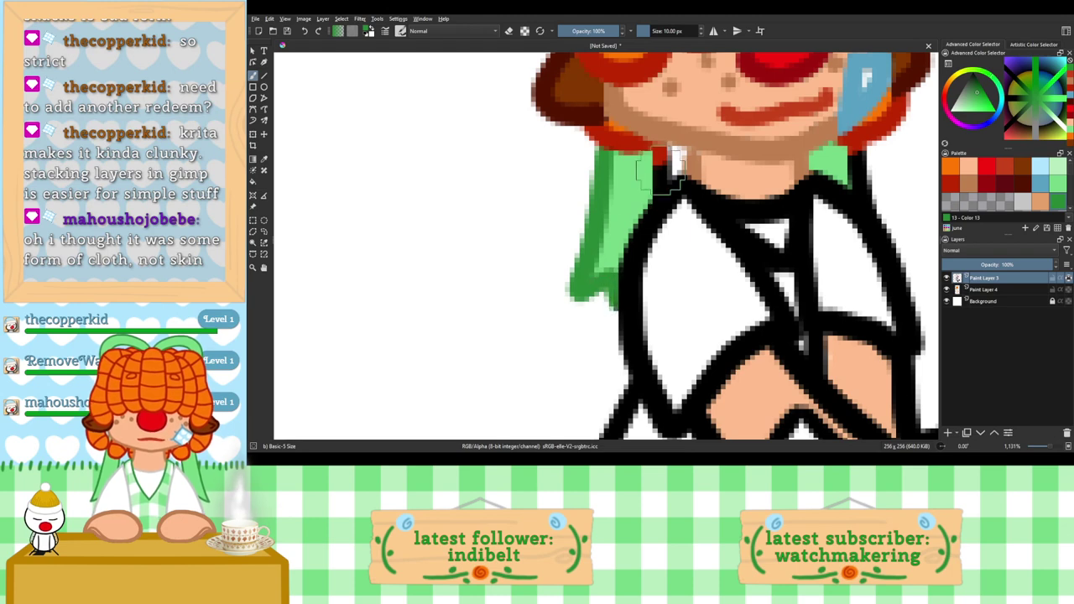
mouse_move(665, 171)
mouse_down()
mouse_move(625, 214)
mouse_move(646, 167)
mouse_move(663, 160)
mouse_up()
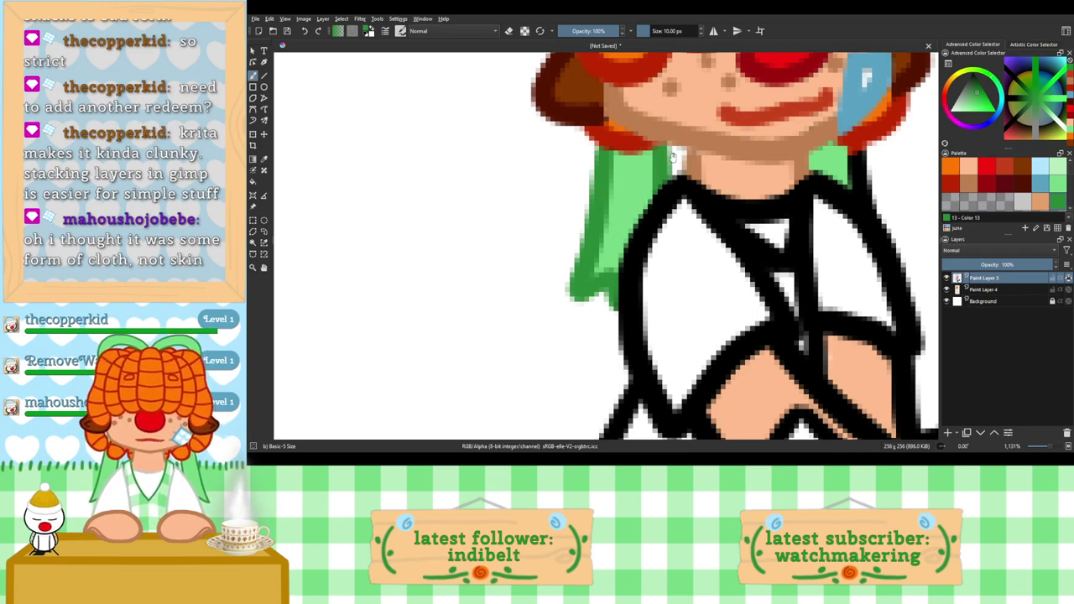
mouse_move(892, 152)
mouse_down()
mouse_move(629, 212)
mouse_move(651, 255)
mouse_up()
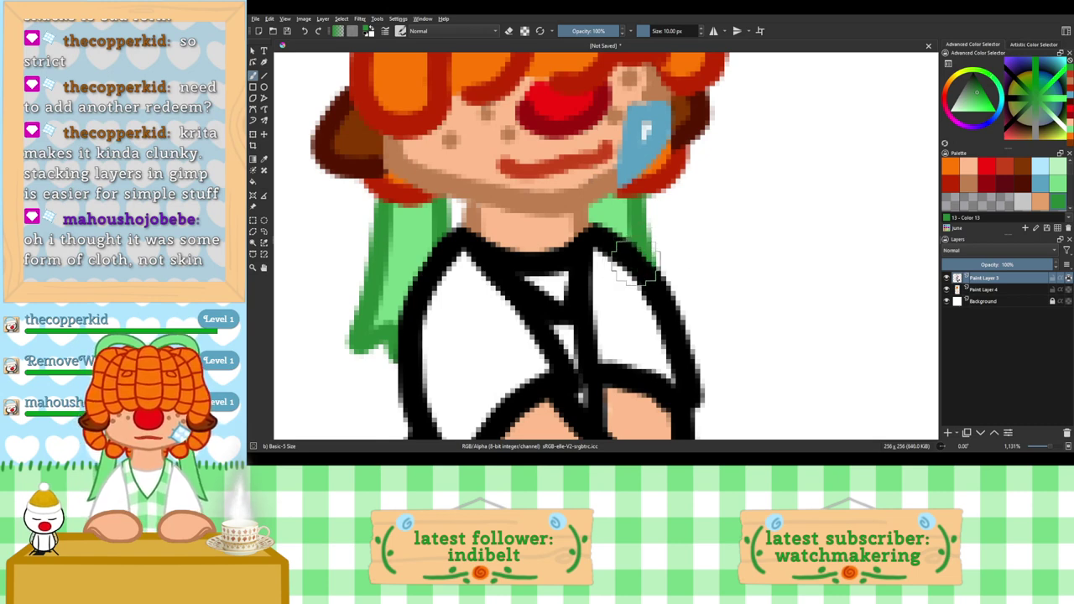
Step: Recolour the outlines of the diamond patch on the arm and the small patch on the far leg medium blue
scroll(693, 210, down, 3)
scroll(693, 209, up, 2)
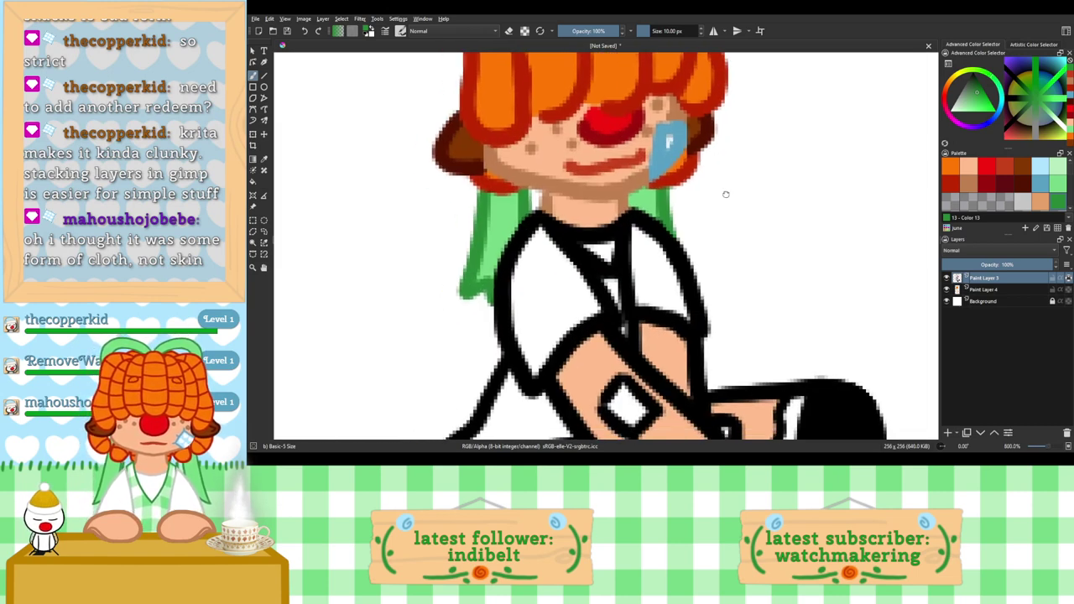
scroll(722, 192, down, 1)
drag(706, 184, 703, 175)
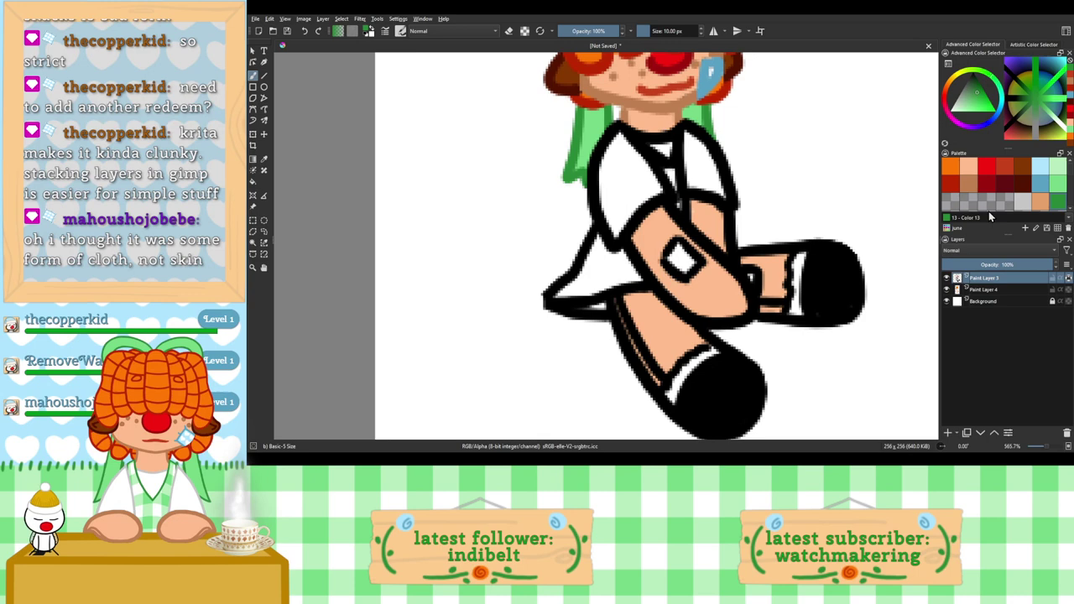
click(1037, 193)
scroll(682, 230, up, 3)
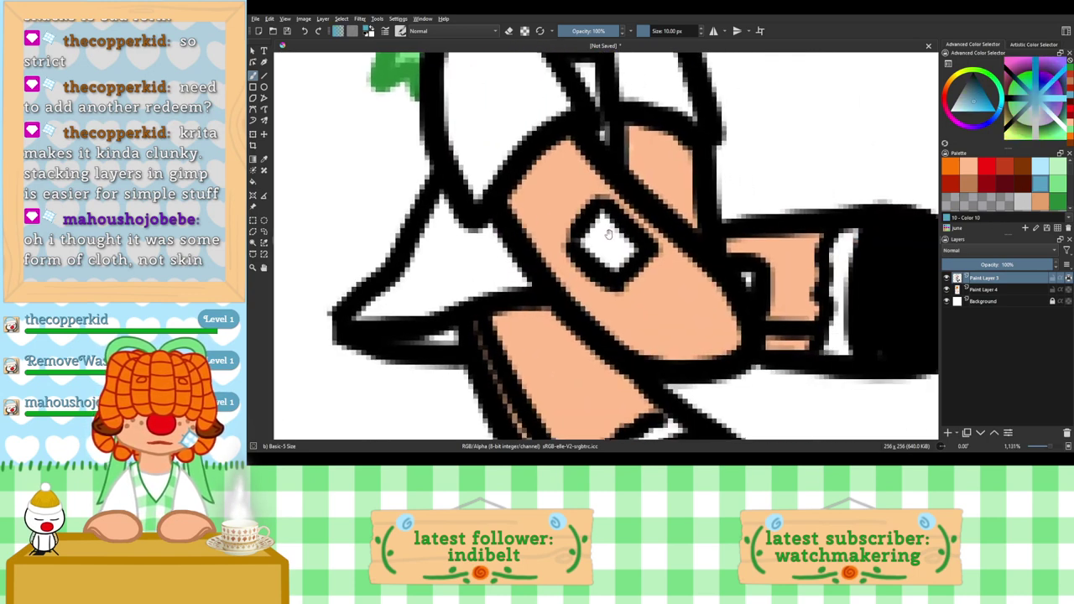
mouse_move(621, 218)
mouse_down()
mouse_move(650, 251)
mouse_move(592, 206)
mouse_move(651, 265)
mouse_move(639, 269)
mouse_up()
mouse_move(579, 230)
mouse_down()
mouse_move(648, 267)
mouse_move(648, 280)
mouse_move(620, 283)
mouse_up()
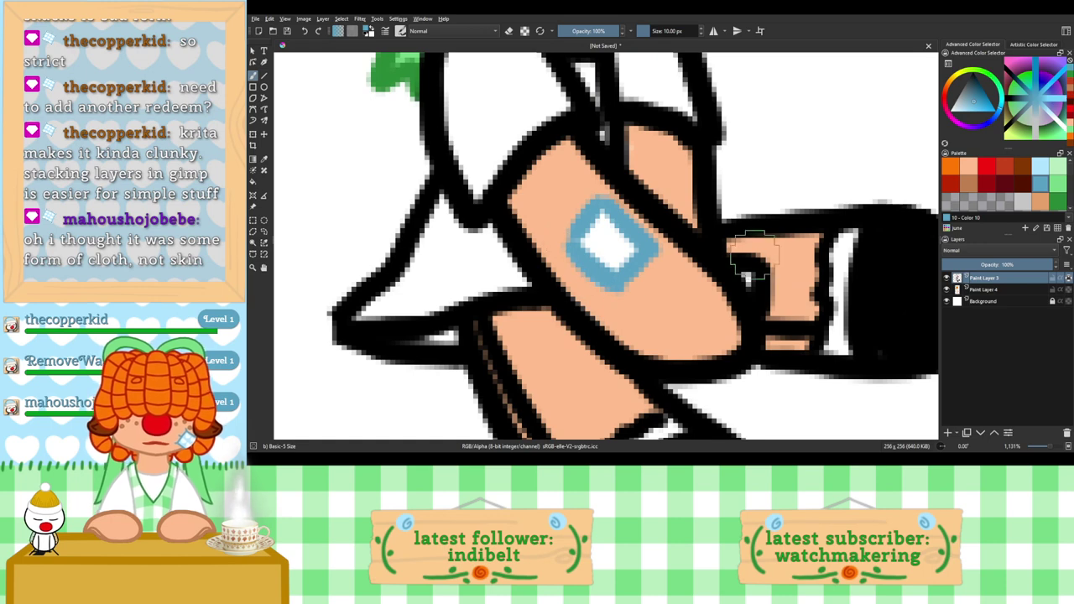
mouse_move(752, 255)
mouse_down()
mouse_move(785, 298)
mouse_move(780, 284)
mouse_move(758, 268)
mouse_move(779, 310)
mouse_up()
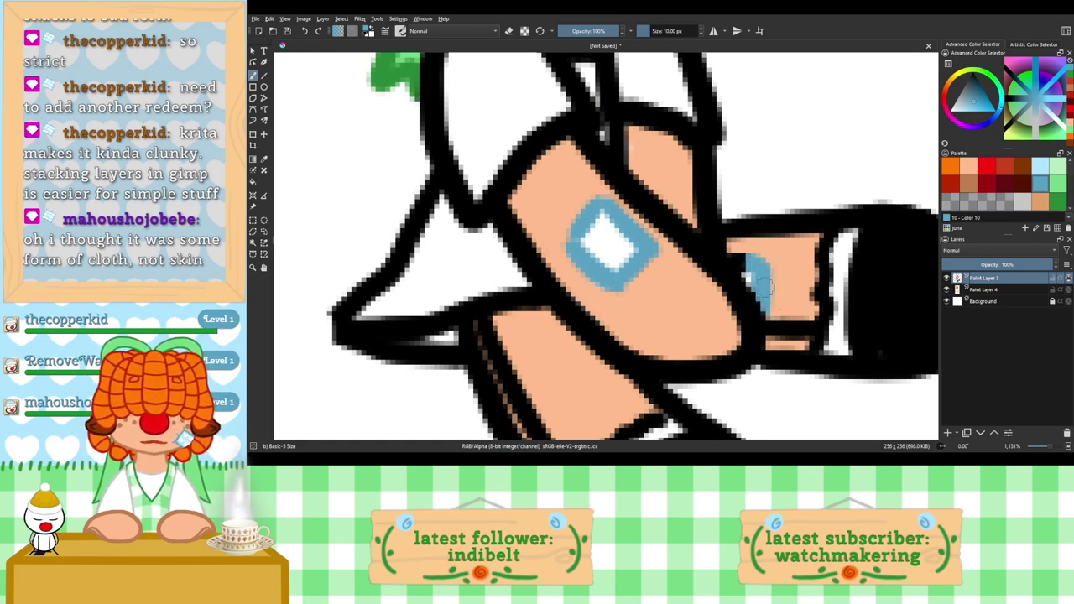
drag(761, 286, 741, 257)
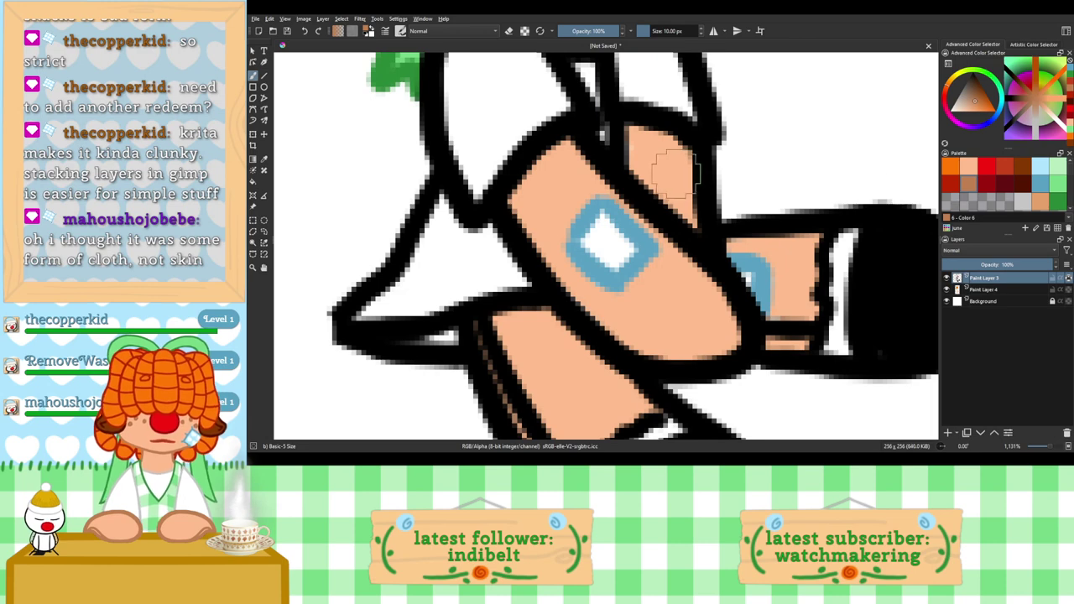
Step: Recolour the outlines of both arms below the sleeves tan brown
mouse_move(687, 173)
mouse_down()
mouse_move(720, 170)
mouse_move(679, 156)
mouse_move(703, 174)
mouse_move(717, 267)
mouse_move(739, 270)
mouse_move(695, 239)
mouse_move(709, 252)
mouse_move(710, 242)
mouse_move(745, 313)
mouse_move(734, 275)
mouse_move(755, 324)
mouse_move(740, 298)
mouse_move(755, 340)
mouse_move(713, 372)
mouse_move(632, 352)
mouse_move(624, 362)
mouse_move(667, 382)
mouse_move(664, 394)
mouse_move(638, 390)
mouse_move(692, 393)
mouse_up()
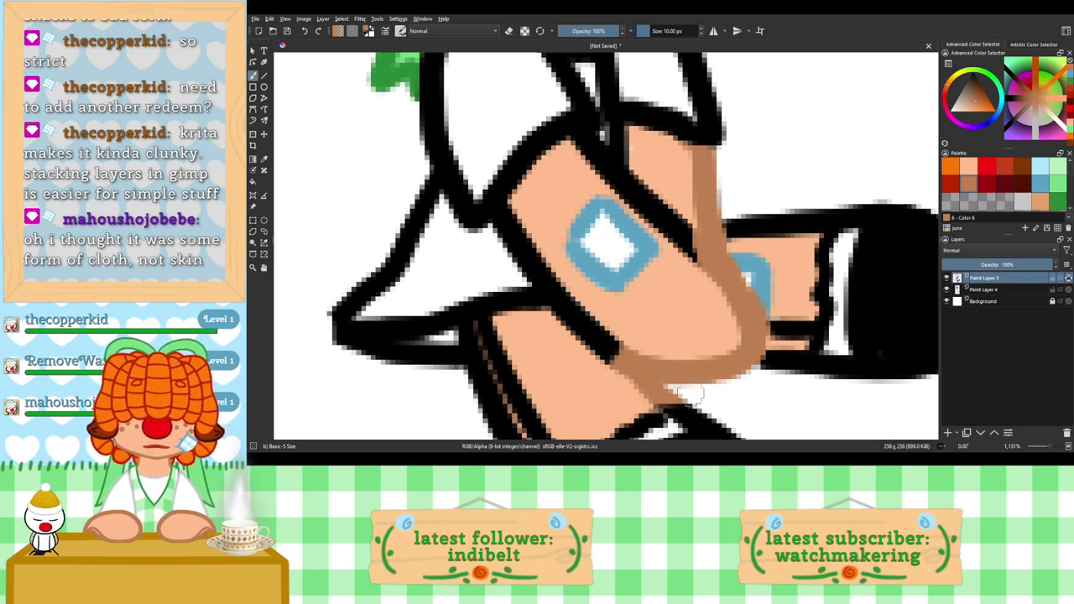
mouse_move(631, 342)
mouse_down()
mouse_move(594, 337)
mouse_move(594, 357)
mouse_move(631, 374)
mouse_move(545, 272)
mouse_move(589, 347)
mouse_move(556, 286)
mouse_move(564, 305)
mouse_move(551, 286)
mouse_move(564, 298)
mouse_move(543, 295)
mouse_move(543, 273)
mouse_move(569, 328)
mouse_move(522, 265)
mouse_move(524, 236)
mouse_move(539, 244)
mouse_move(516, 269)
mouse_move(528, 220)
mouse_move(505, 237)
mouse_up()
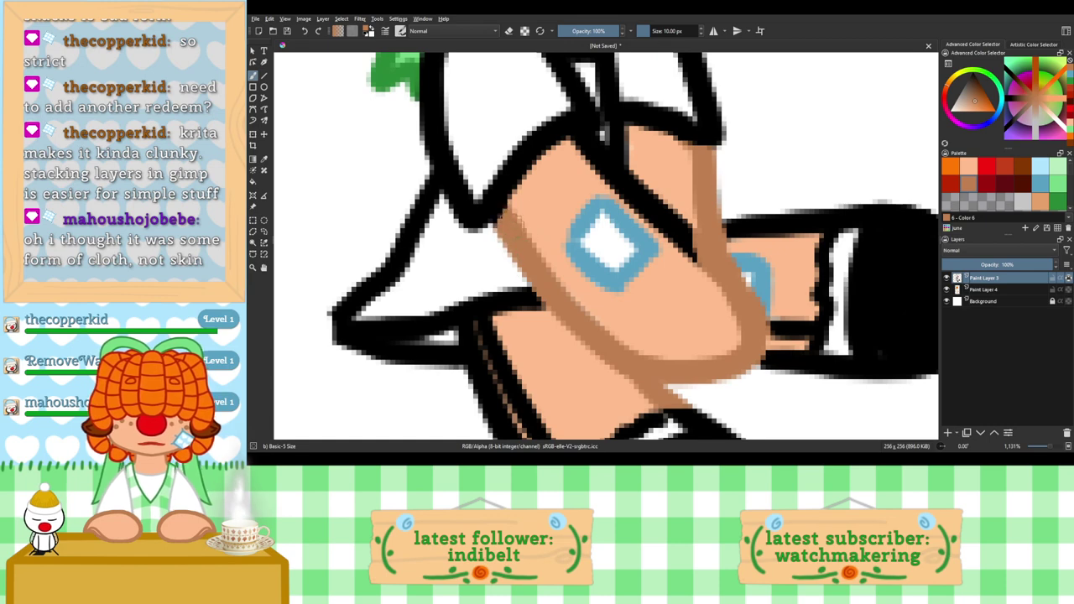
drag(579, 160, 576, 153)
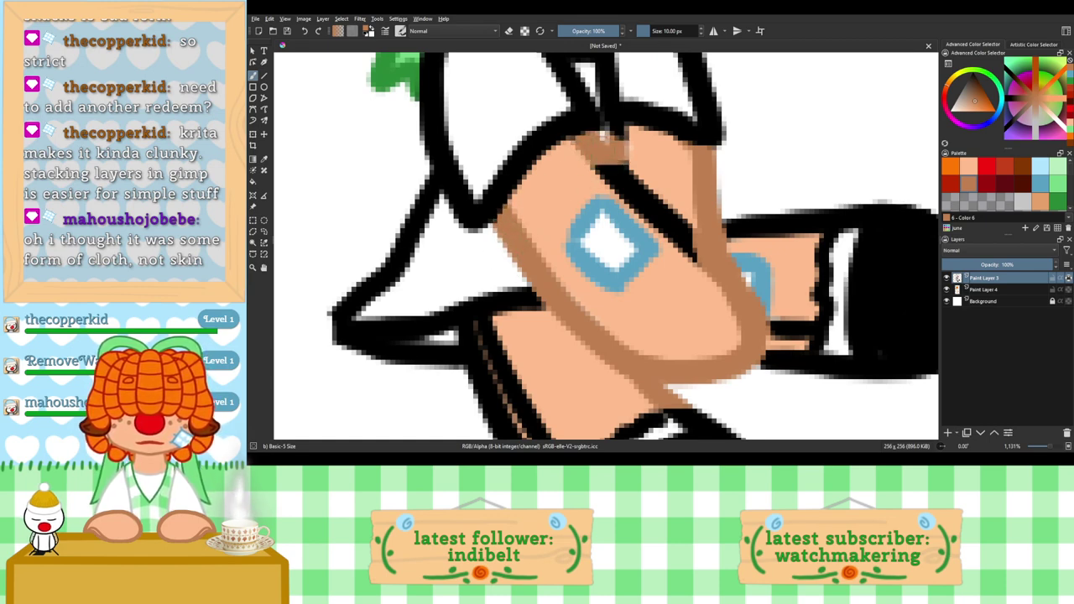
mouse_move(630, 149)
mouse_down()
mouse_move(688, 243)
mouse_move(633, 181)
mouse_move(603, 168)
mouse_up()
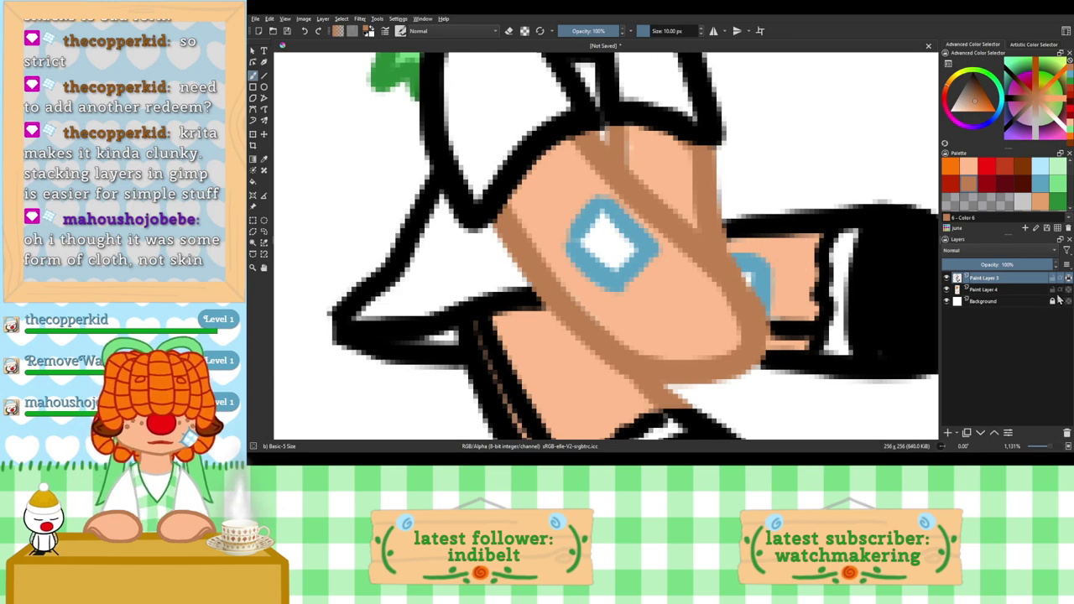
Step: Fill the arm and leg patches with light blue on Paint Layer 4 and touch up the leg's peach skin
click(1023, 290)
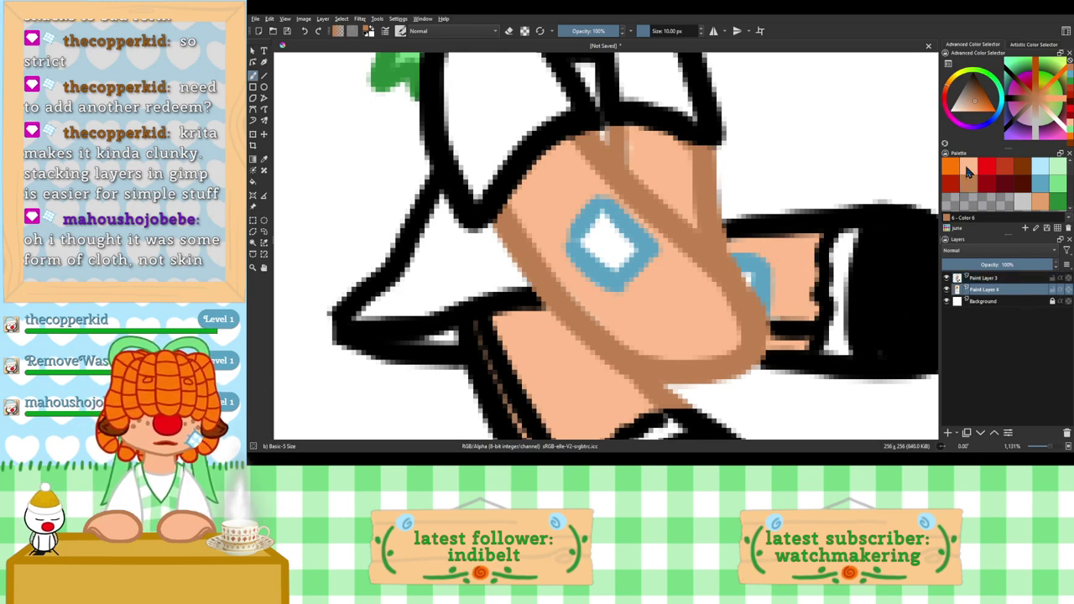
click(969, 170)
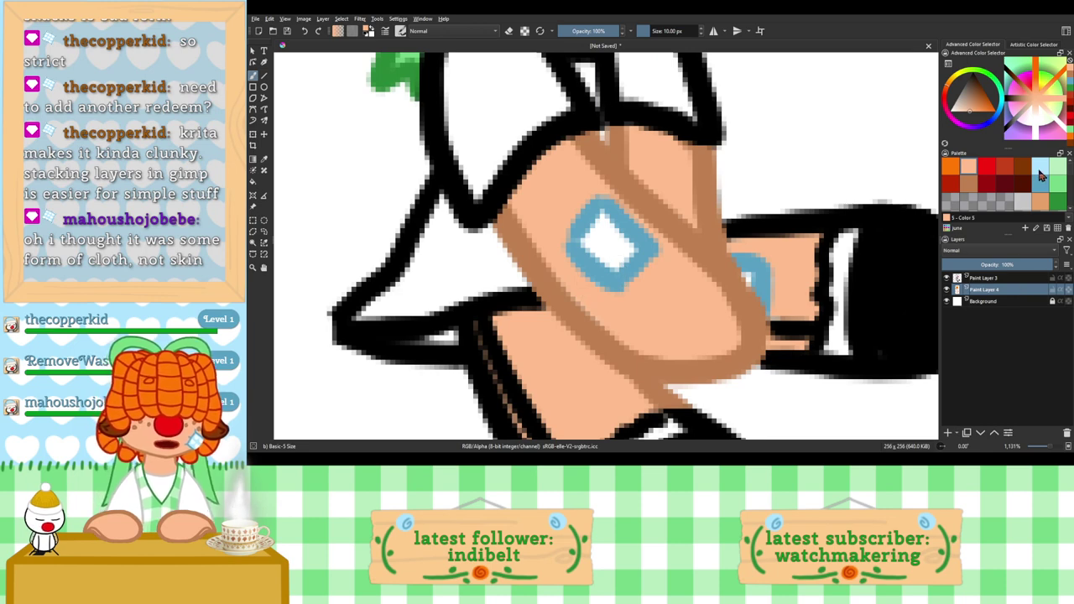
click(1040, 173)
mouse_move(605, 218)
mouse_down()
mouse_move(627, 260)
mouse_move(598, 239)
mouse_move(636, 272)
mouse_up()
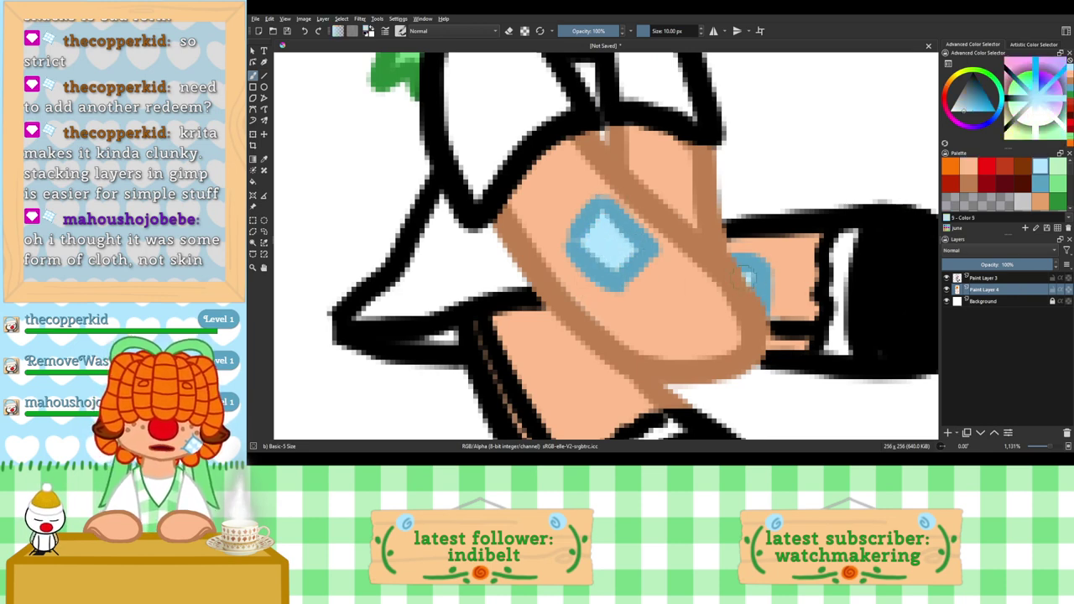
click(969, 167)
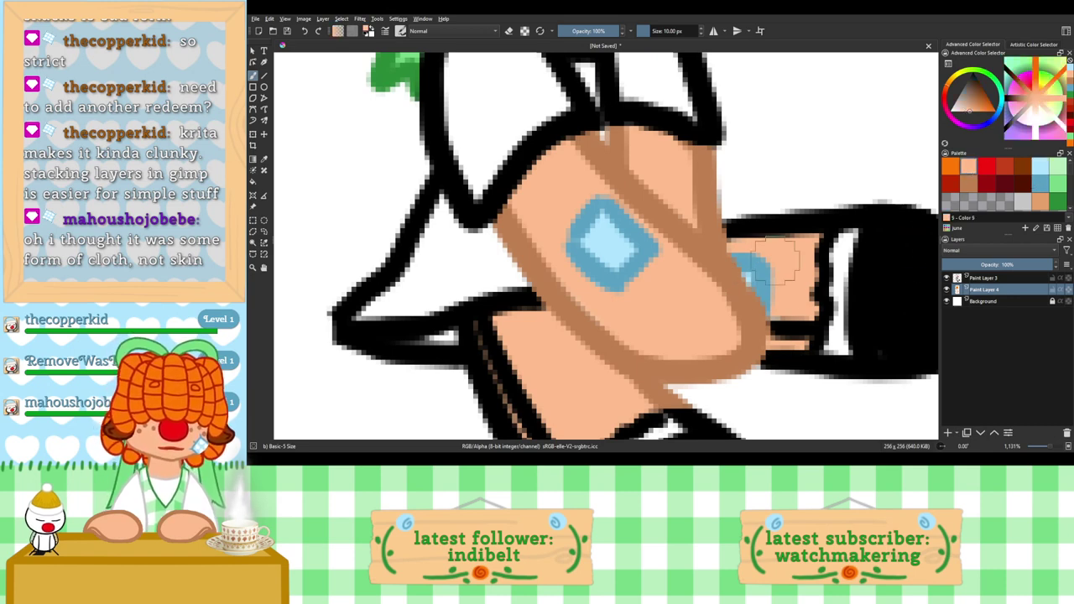
drag(780, 297, 781, 277)
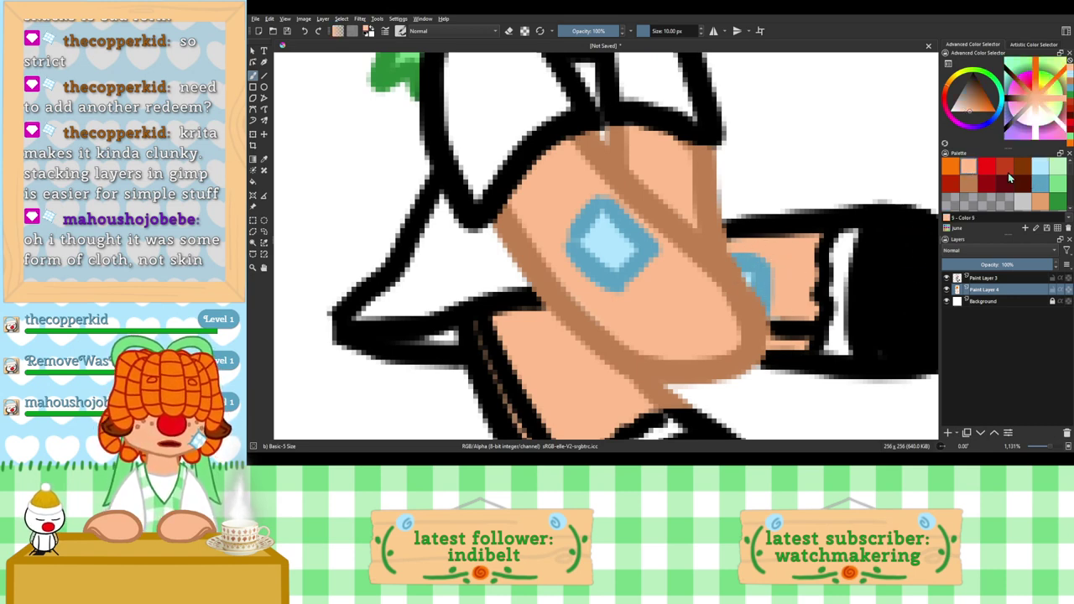
Step: Recolour the far leg's outlines tan brown on Paint Layer 3, up to the sock
click(967, 185)
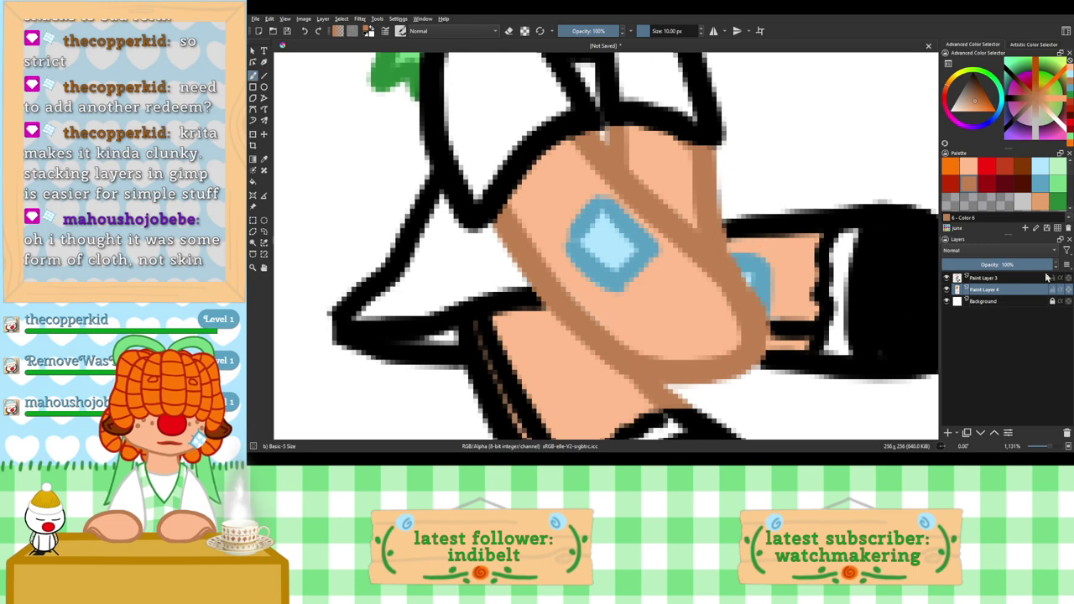
click(1049, 282)
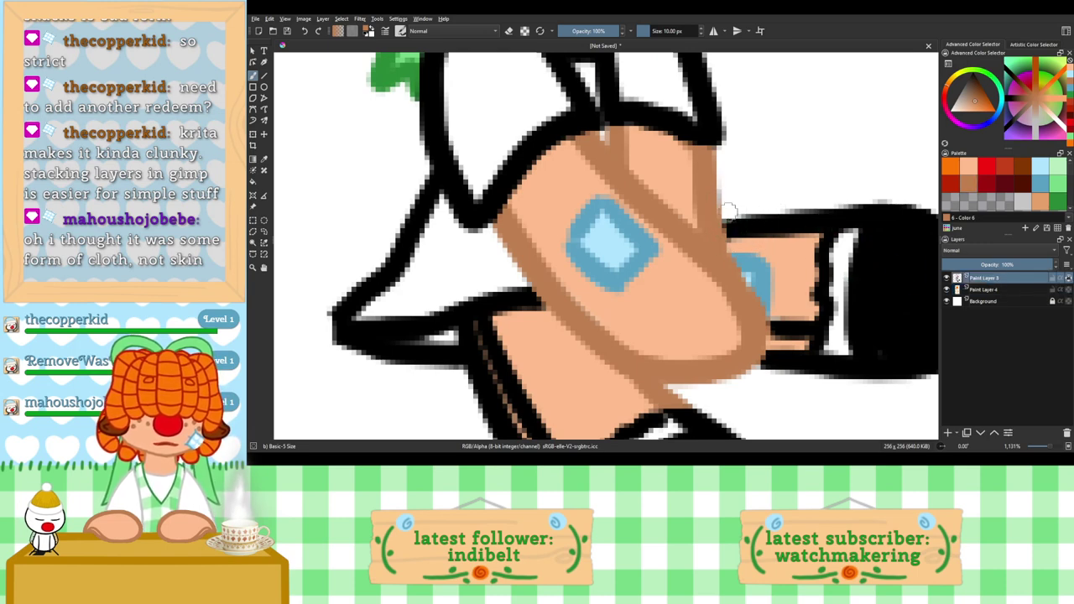
mouse_move(731, 224)
mouse_down()
mouse_move(779, 203)
mouse_move(765, 221)
mouse_move(774, 216)
mouse_move(791, 242)
mouse_move(823, 221)
mouse_up()
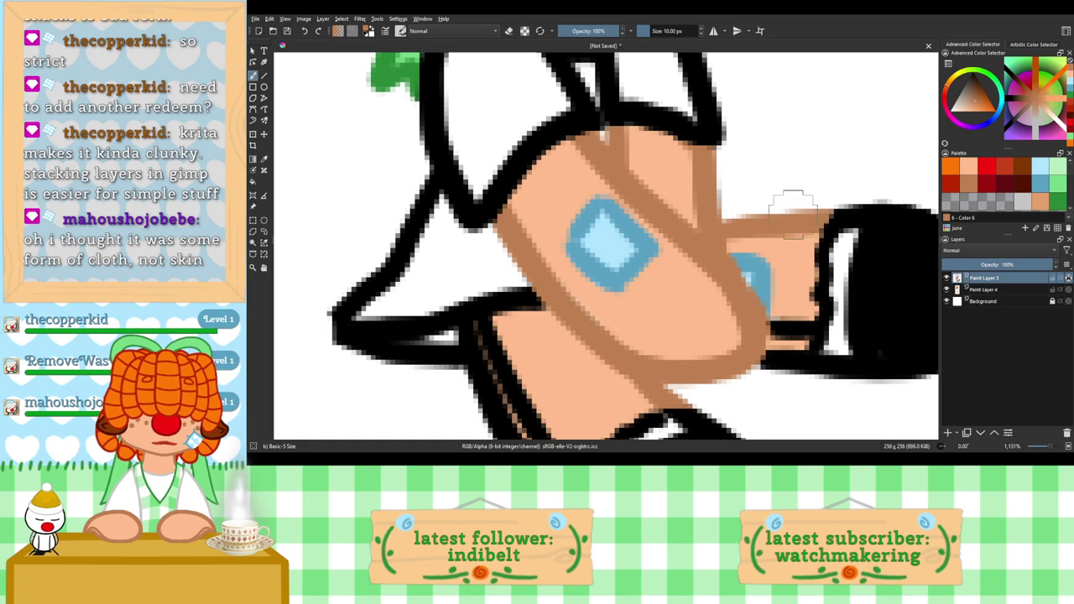
mouse_move(804, 328)
mouse_down()
mouse_move(789, 370)
mouse_move(789, 343)
mouse_move(806, 360)
mouse_move(801, 379)
mouse_move(792, 344)
mouse_move(794, 373)
mouse_move(776, 363)
mouse_move(790, 322)
mouse_up()
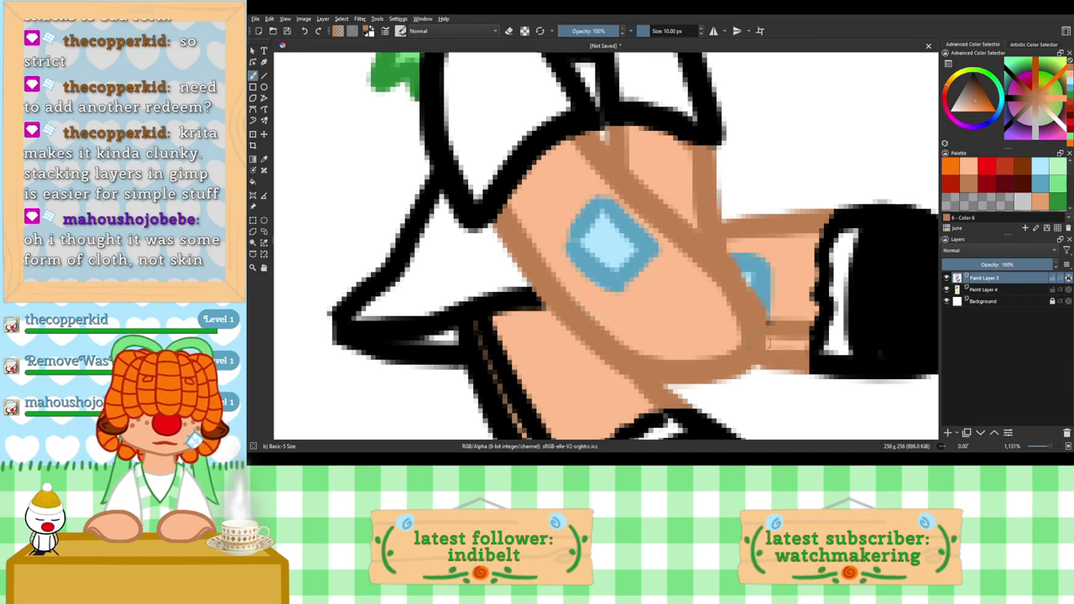
Step: Recolour the near leg's outlines tan brown from the skirt hem down to the sock
mouse_move(626, 384)
mouse_down()
mouse_move(708, 285)
mouse_move(814, 225)
mouse_up()
drag(742, 322, 742, 359)
key(ctrl+z)
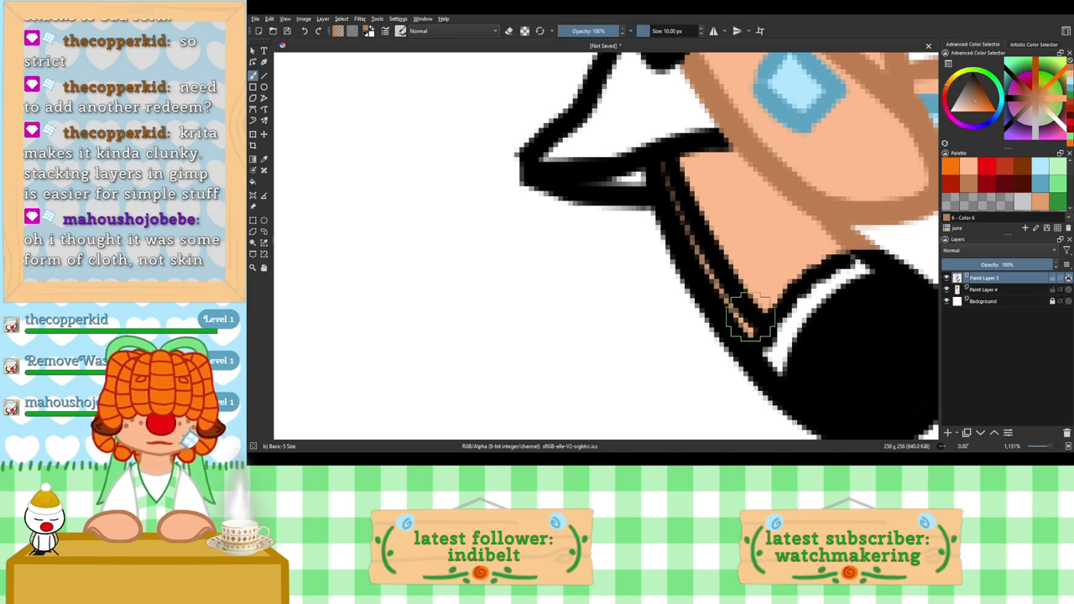
mouse_move(764, 302)
mouse_down()
mouse_move(734, 351)
mouse_move(737, 335)
mouse_up()
key(ctrl+z)
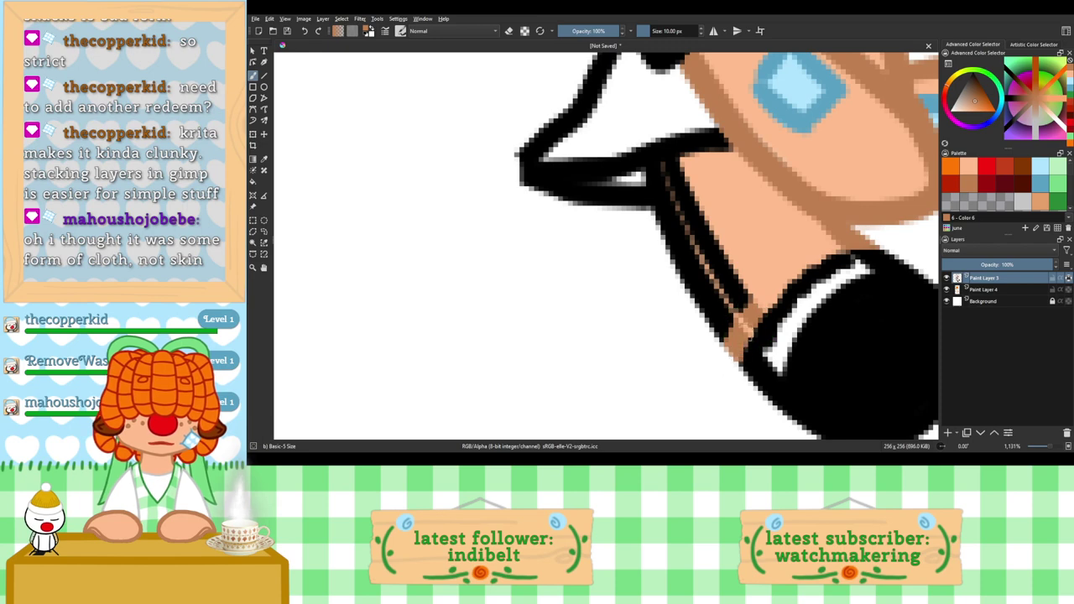
mouse_move(744, 288)
mouse_down()
mouse_move(719, 331)
mouse_move(745, 282)
mouse_move(711, 277)
mouse_move(726, 241)
mouse_move(689, 223)
mouse_move(696, 192)
mouse_move(681, 183)
mouse_move(695, 180)
mouse_move(664, 178)
mouse_move(666, 225)
mouse_move(641, 234)
mouse_up()
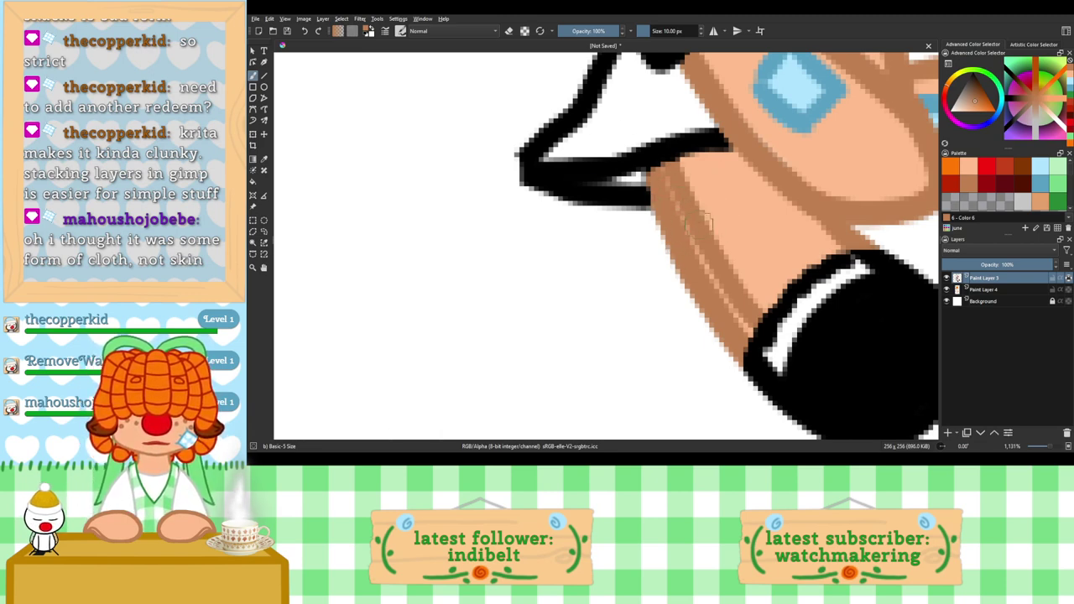
scroll(701, 206, down, 2)
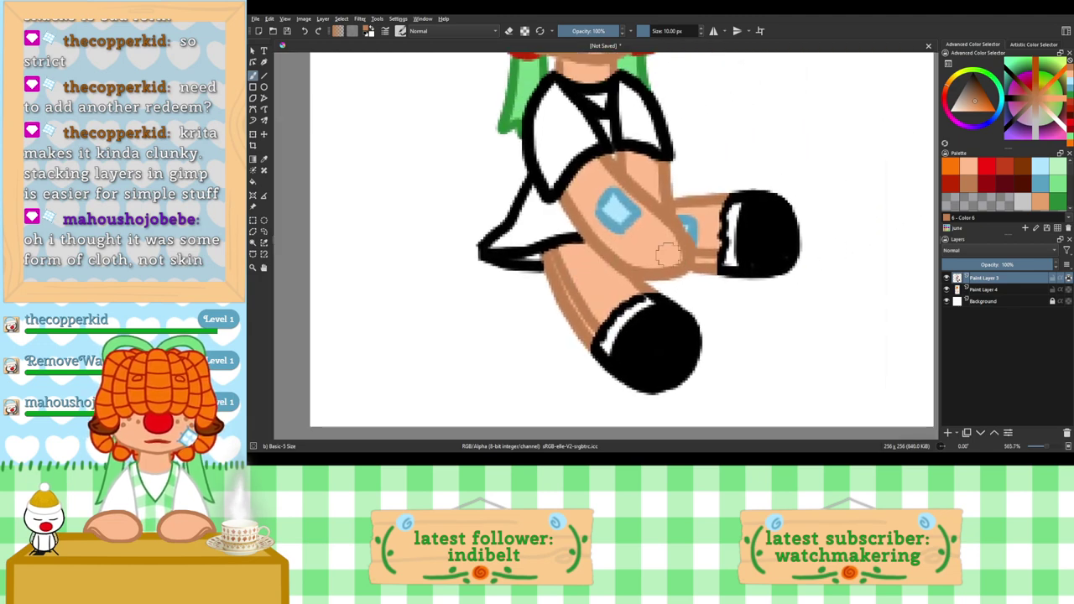
scroll(669, 254, up, 2)
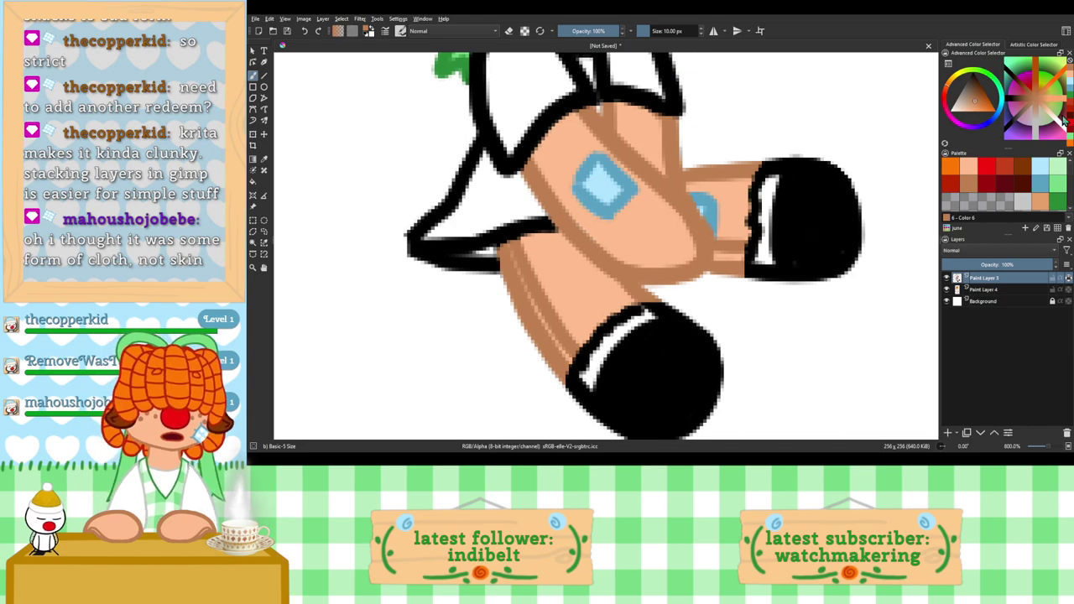
click(953, 102)
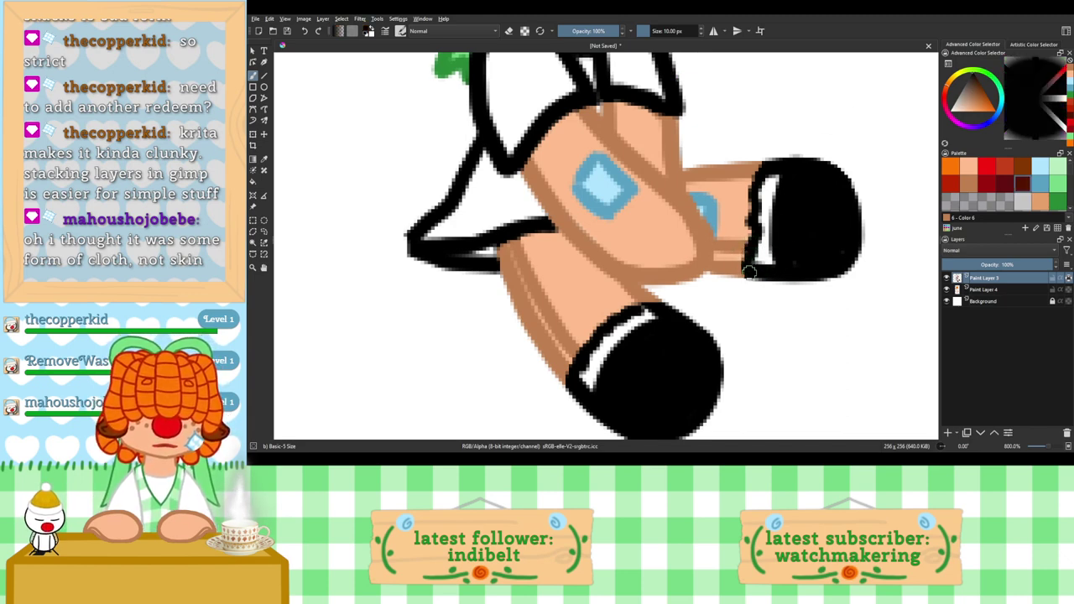
drag(750, 258, 749, 264)
key(ctrl+z)
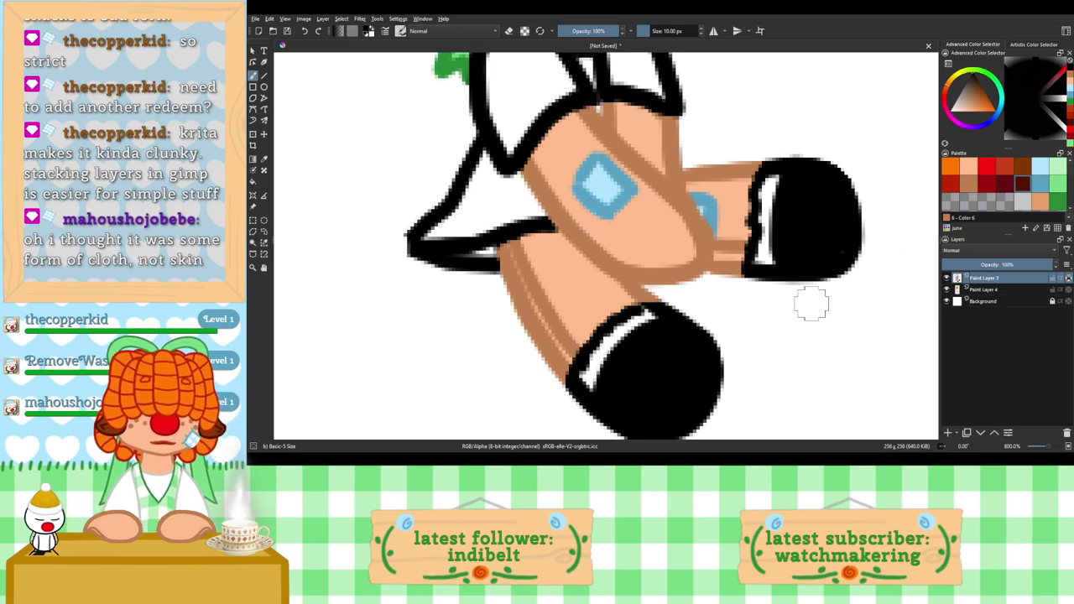
Step: Recolour the far sleeve's outlines light grey on Paint Layer 3, from the shoulder down to the cuff
scroll(611, 244, down, 4)
scroll(693, 304, up, 3)
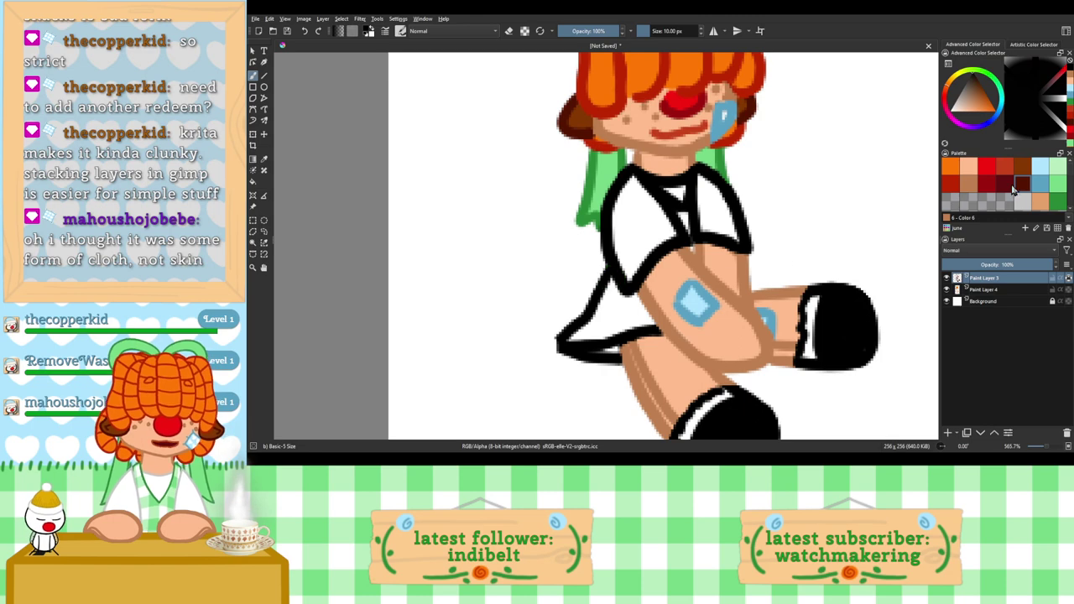
click(1022, 202)
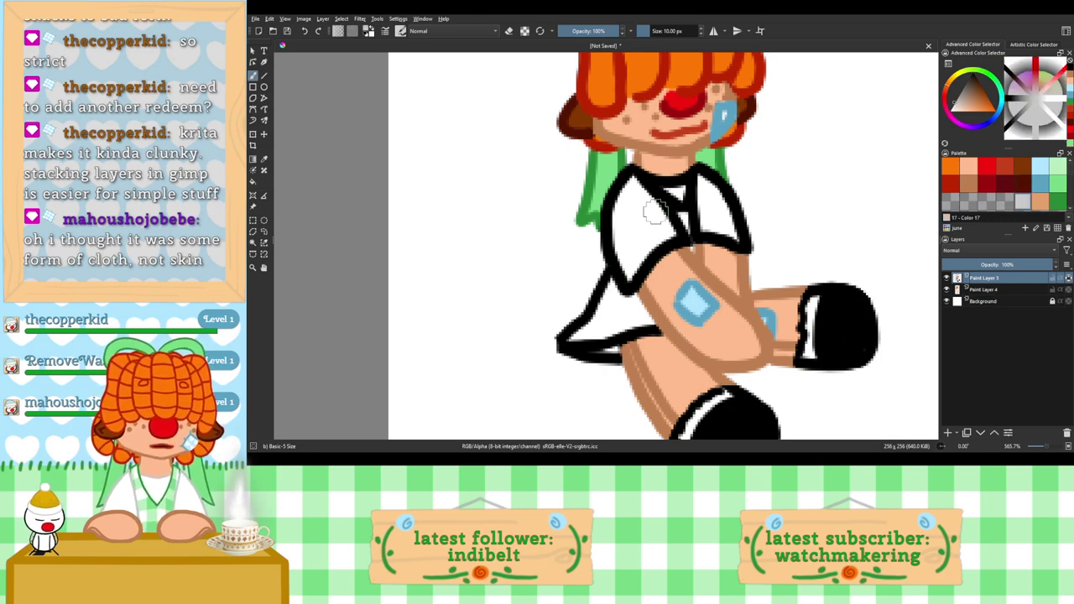
scroll(666, 222, up, 3)
drag(730, 206, 625, 224)
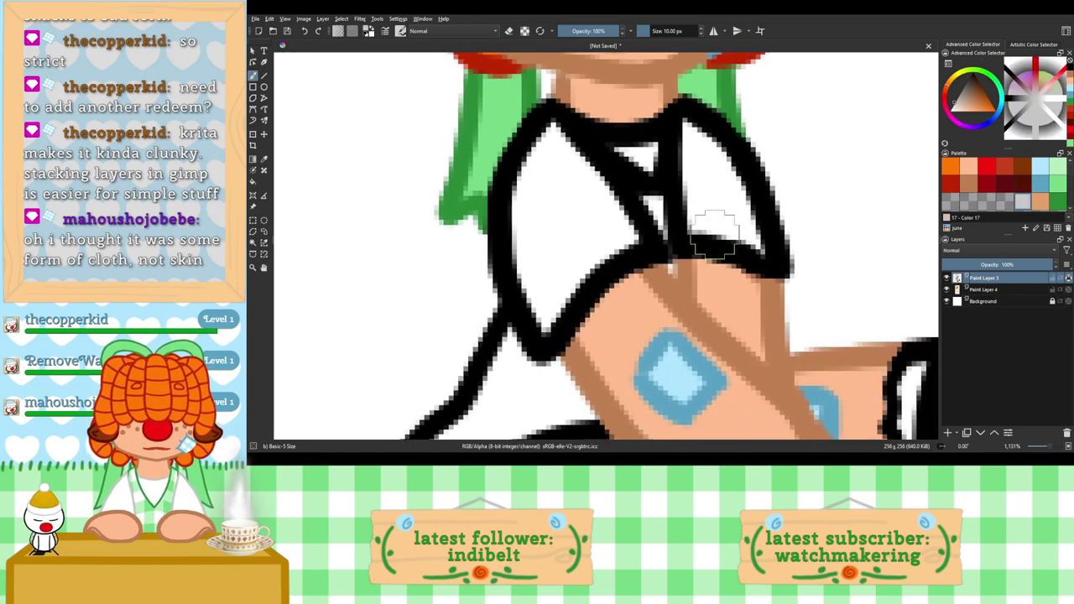
mouse_move(765, 228)
mouse_down()
mouse_move(789, 246)
mouse_move(763, 245)
mouse_move(792, 259)
mouse_move(757, 252)
mouse_move(787, 268)
mouse_move(744, 256)
mouse_move(780, 267)
mouse_move(764, 265)
mouse_move(759, 211)
mouse_move(743, 190)
mouse_move(763, 244)
mouse_move(747, 275)
mouse_move(720, 231)
mouse_move(658, 241)
mouse_move(701, 244)
mouse_move(640, 246)
mouse_move(707, 244)
mouse_move(645, 249)
mouse_move(689, 245)
mouse_move(649, 243)
mouse_move(685, 220)
mouse_move(680, 236)
mouse_move(684, 122)
mouse_move(682, 171)
mouse_move(694, 140)
mouse_move(686, 111)
mouse_move(711, 148)
mouse_move(688, 105)
mouse_move(748, 172)
mouse_move(700, 113)
mouse_move(738, 153)
mouse_move(774, 237)
mouse_up()
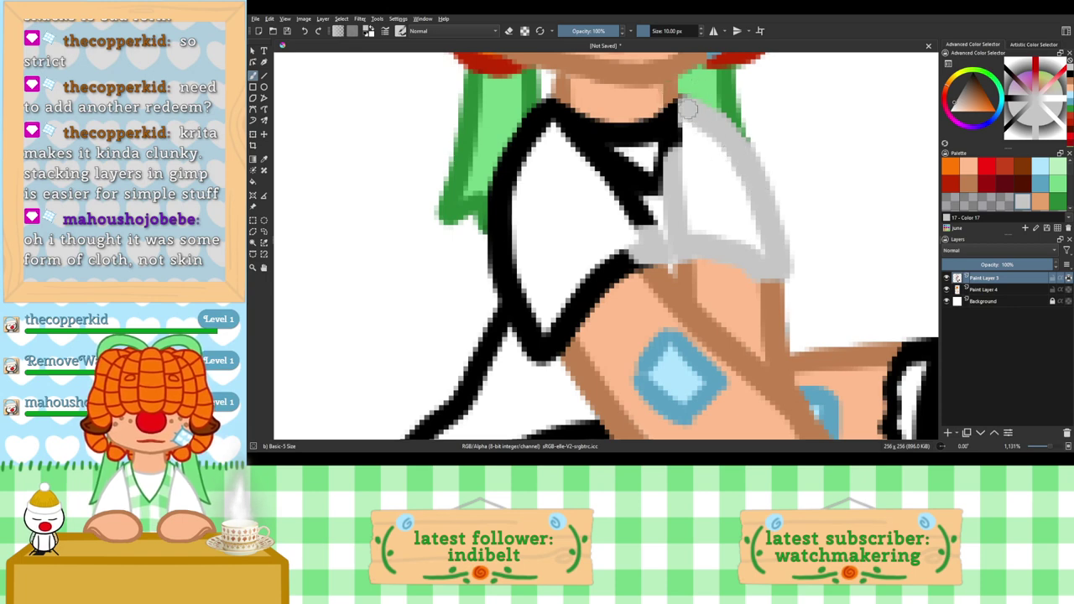
drag(688, 99, 687, 158)
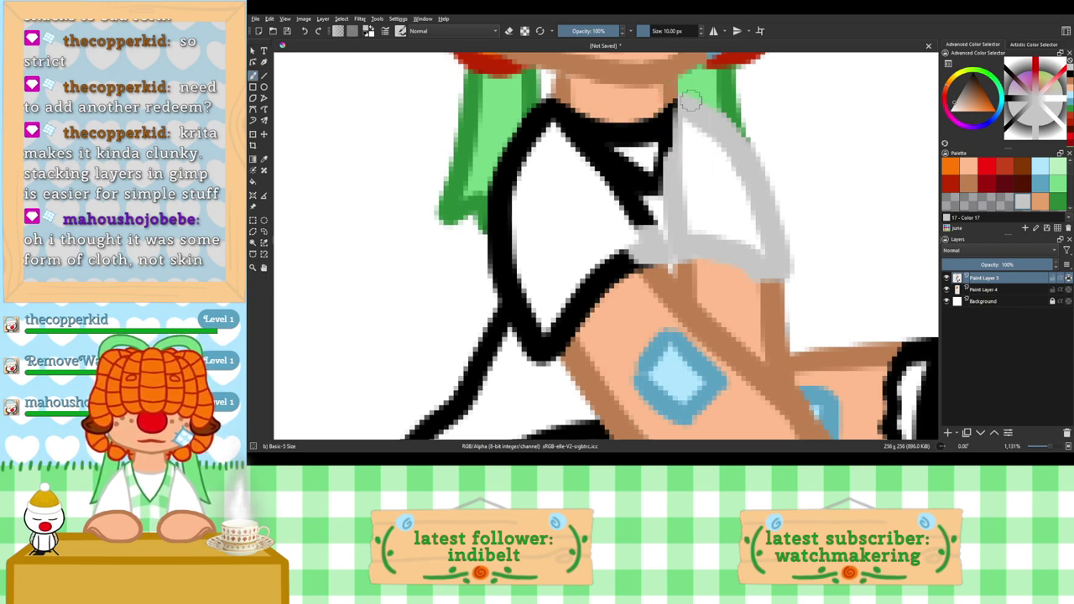
drag(690, 102, 676, 158)
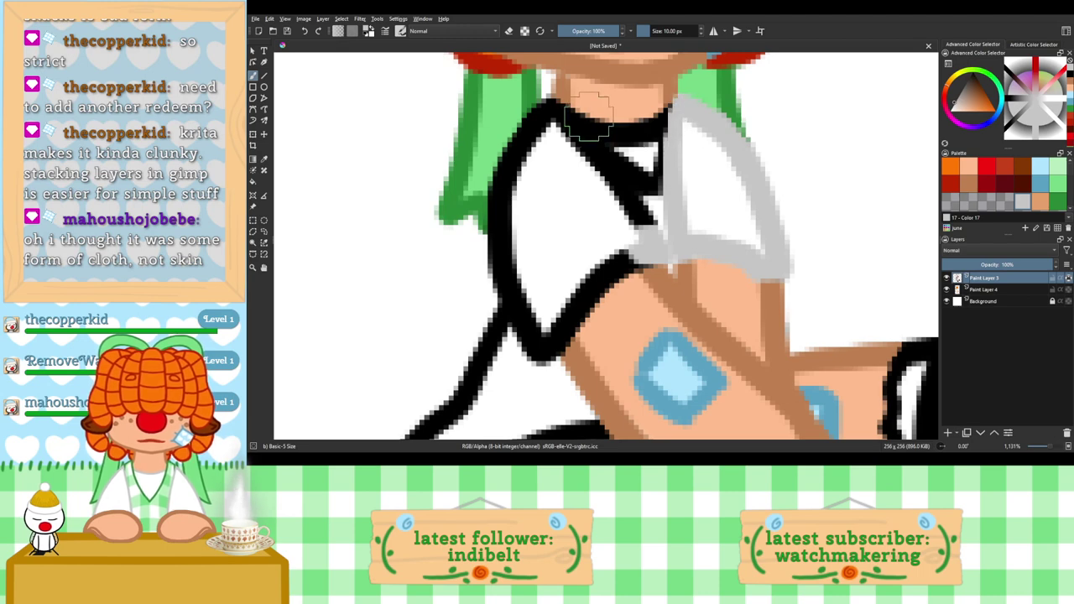
Step: Recolour the near sleeve's outlines light grey all around, from the shoulder point to the cuff
drag(542, 108, 643, 227)
key(ctrl+z)
mouse_move(590, 160)
mouse_down()
mouse_move(656, 228)
mouse_move(634, 231)
mouse_move(638, 246)
mouse_move(595, 262)
mouse_move(655, 251)
mouse_move(600, 264)
mouse_move(625, 255)
mouse_move(586, 293)
mouse_move(619, 276)
mouse_move(569, 323)
mouse_move(586, 323)
mouse_move(583, 291)
mouse_move(550, 344)
mouse_move(583, 301)
mouse_move(550, 342)
mouse_move(584, 317)
mouse_move(544, 352)
mouse_move(588, 303)
mouse_move(549, 354)
mouse_move(556, 334)
mouse_move(532, 355)
mouse_move(518, 274)
mouse_move(526, 327)
mouse_move(514, 268)
mouse_move(529, 326)
mouse_move(510, 279)
mouse_move(527, 334)
mouse_move(507, 272)
mouse_move(524, 320)
mouse_move(511, 197)
mouse_move(506, 285)
mouse_move(503, 176)
mouse_move(503, 199)
mouse_move(554, 118)
mouse_move(631, 206)
mouse_up()
key(ctrl+z)
mouse_move(579, 131)
mouse_down()
mouse_move(609, 178)
mouse_move(556, 109)
mouse_move(584, 137)
mouse_up()
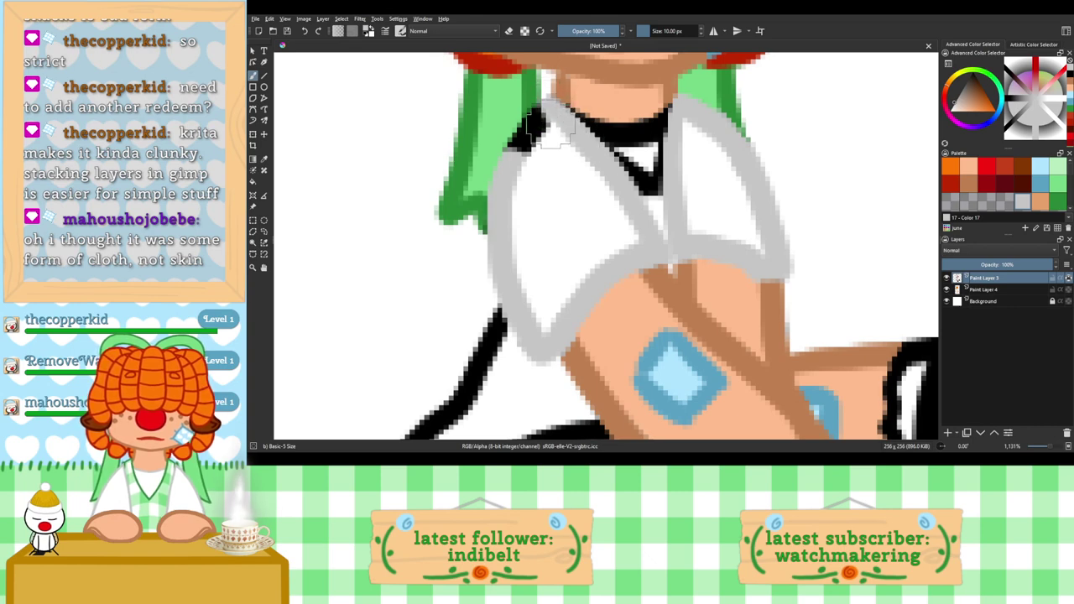
drag(547, 116, 523, 146)
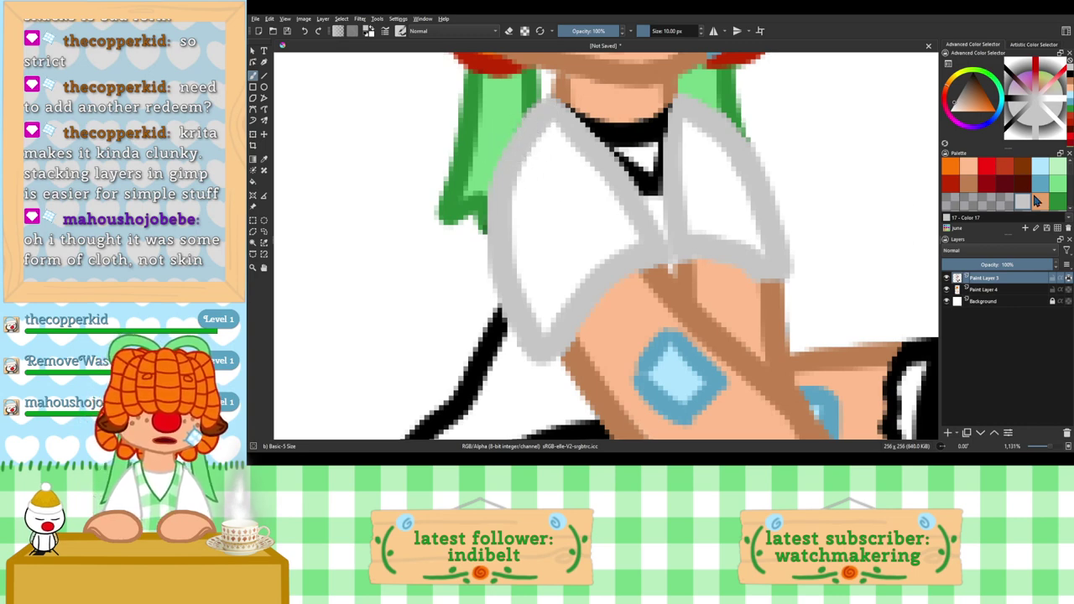
Step: Recolour the shirt's neckline light grey and the small V on the chest dark green, trimming the V's edges with light grey
mouse_move(629, 139)
mouse_down()
mouse_move(680, 114)
mouse_move(643, 128)
mouse_move(652, 125)
mouse_move(573, 115)
mouse_move(615, 134)
mouse_move(665, 127)
mouse_up()
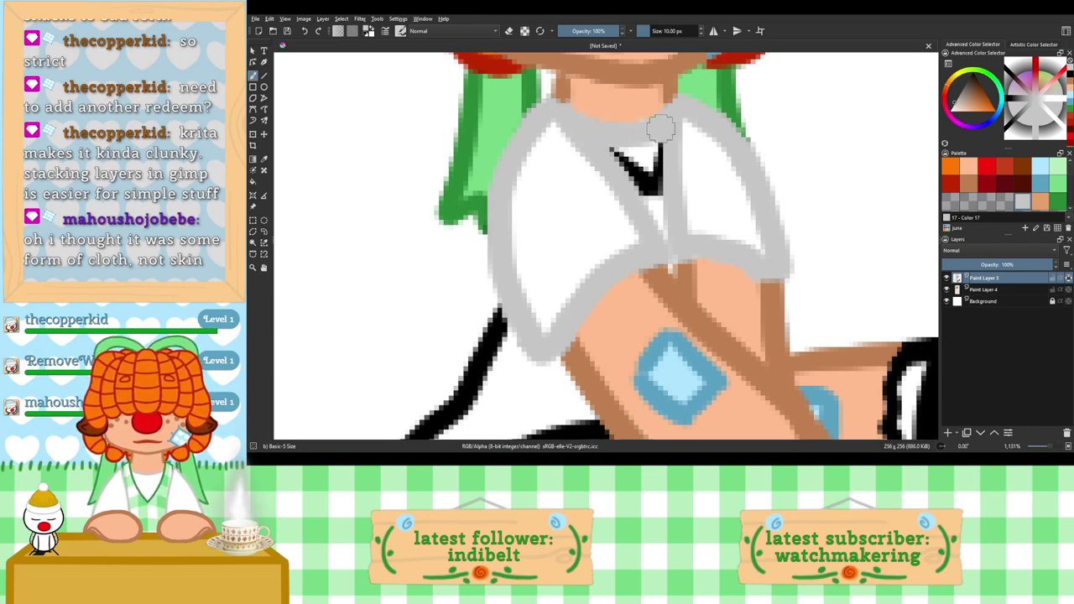
click(1058, 204)
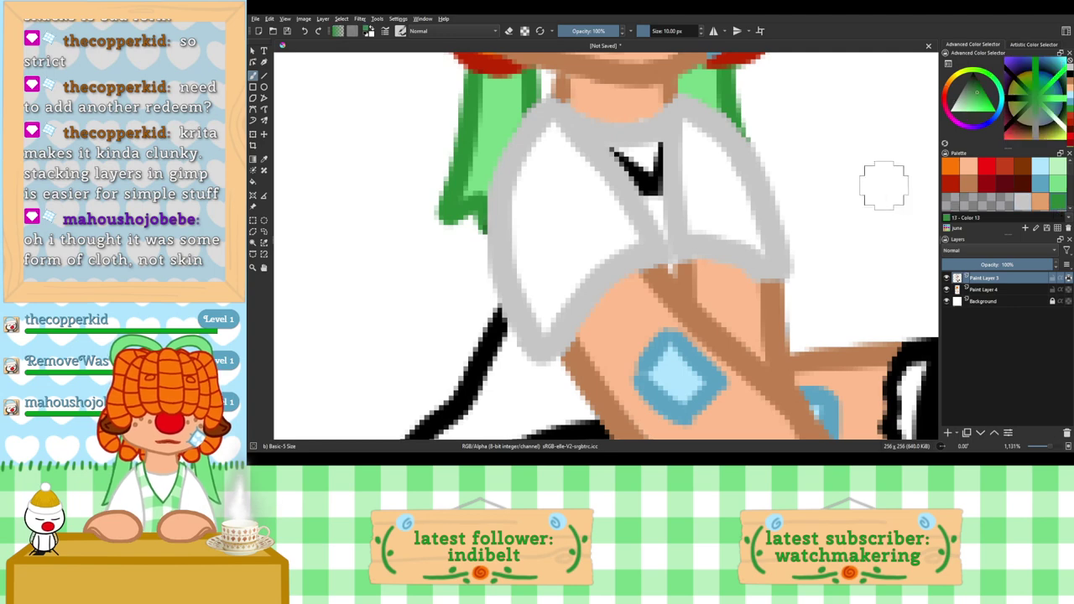
mouse_move(657, 164)
mouse_down()
mouse_move(657, 197)
mouse_move(630, 154)
mouse_move(613, 149)
mouse_move(650, 181)
mouse_up()
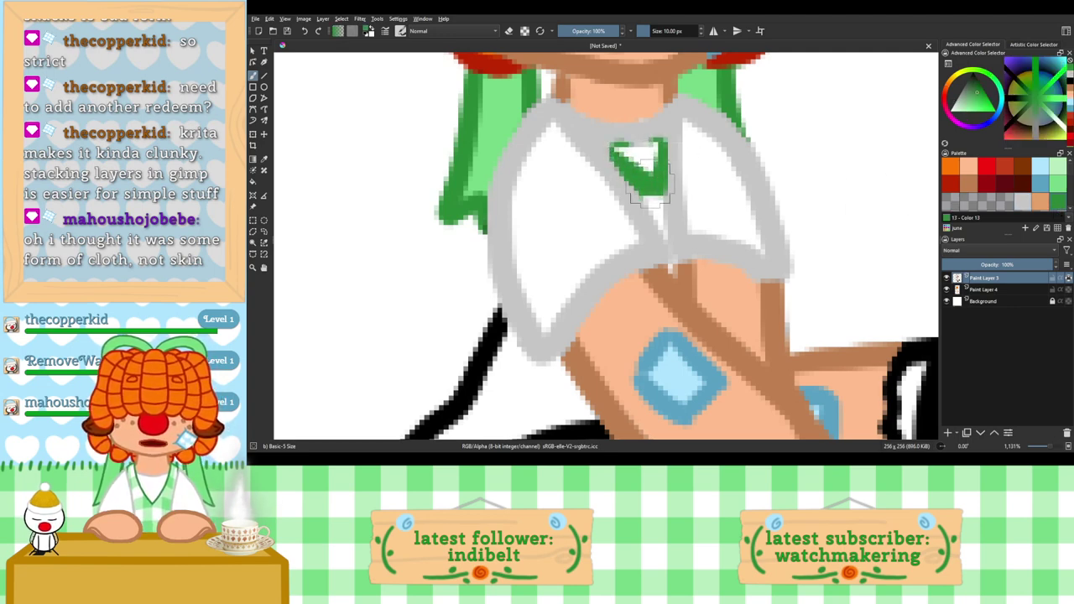
click(1022, 202)
mouse_move(592, 145)
mouse_down()
mouse_move(681, 124)
mouse_move(686, 190)
mouse_move(677, 128)
mouse_move(676, 208)
mouse_up()
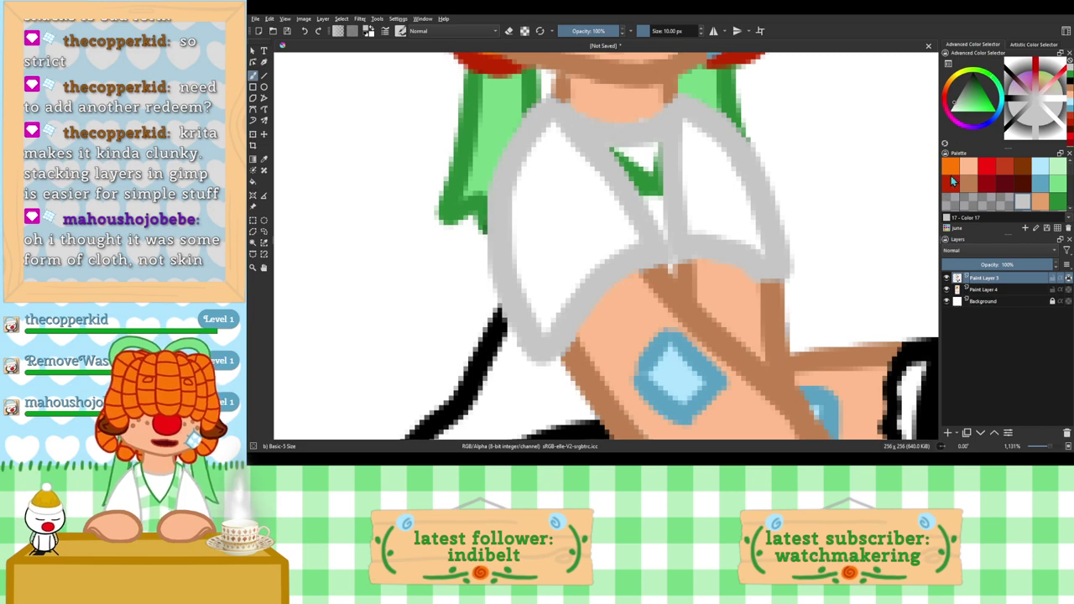
Step: Recolour the skirt's side and hem outlines dark green, up to where they meet the near arm
click(1055, 202)
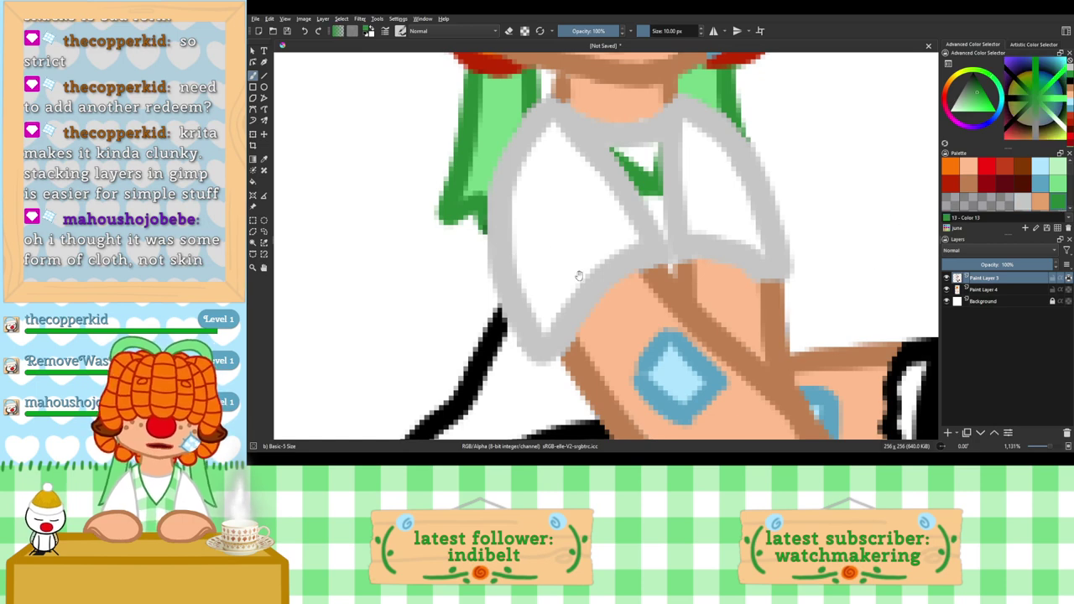
drag(579, 276, 792, 123)
mouse_move(686, 175)
mouse_down()
mouse_move(651, 276)
mouse_move(609, 326)
mouse_move(633, 297)
mouse_move(632, 332)
mouse_move(696, 340)
mouse_move(688, 351)
mouse_move(697, 336)
mouse_move(709, 361)
mouse_up()
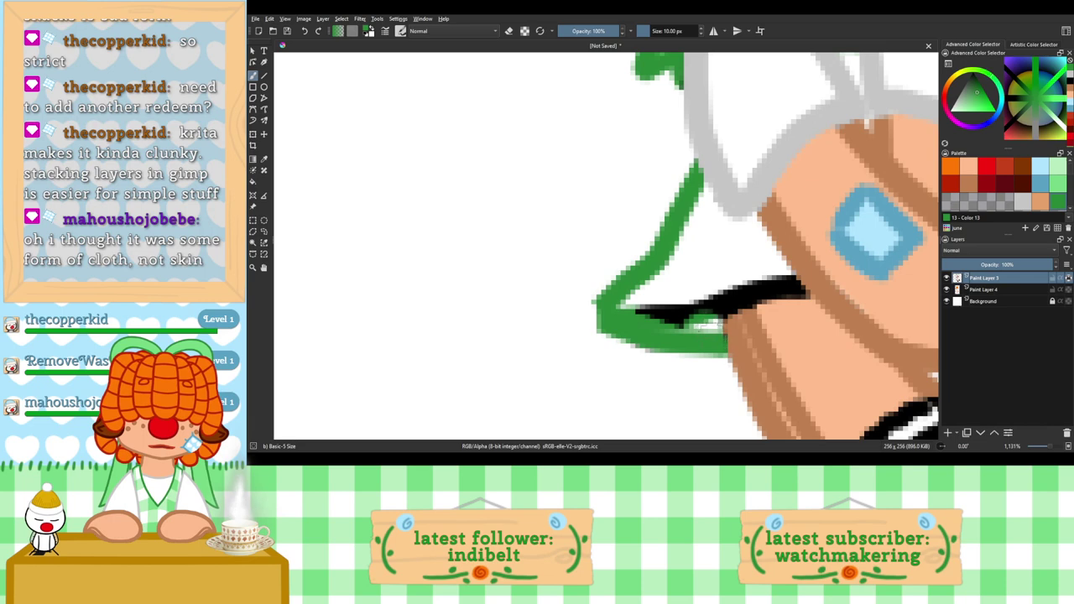
mouse_move(696, 326)
mouse_down()
mouse_move(711, 355)
mouse_move(707, 297)
mouse_move(711, 356)
mouse_move(686, 315)
mouse_move(685, 286)
mouse_move(656, 300)
mouse_up()
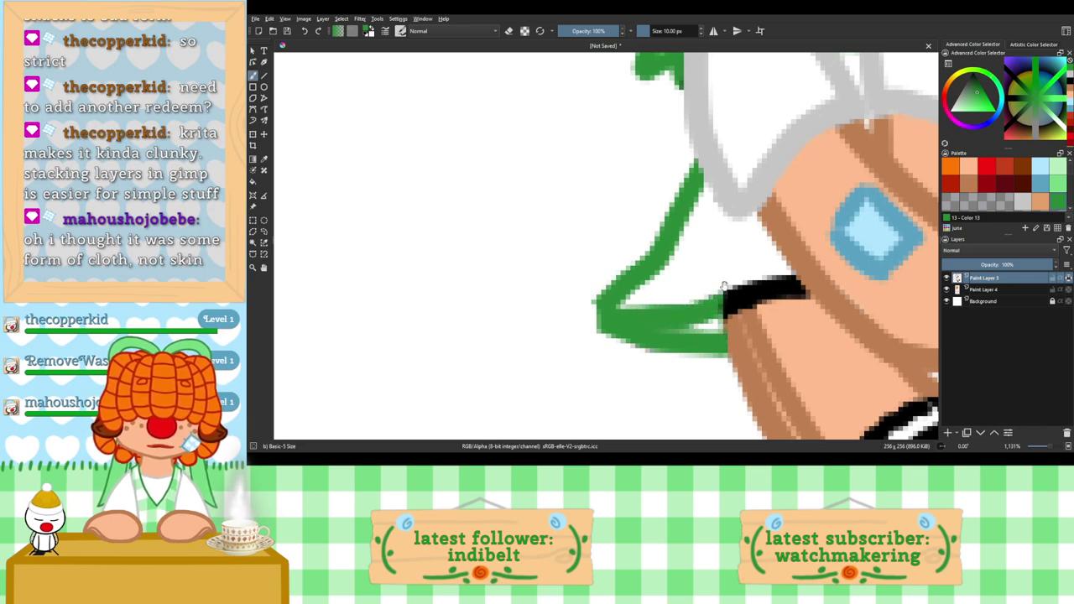
mouse_move(724, 286)
mouse_down()
mouse_move(594, 283)
mouse_move(671, 289)
mouse_move(617, 281)
mouse_up()
key(ctrl+z)
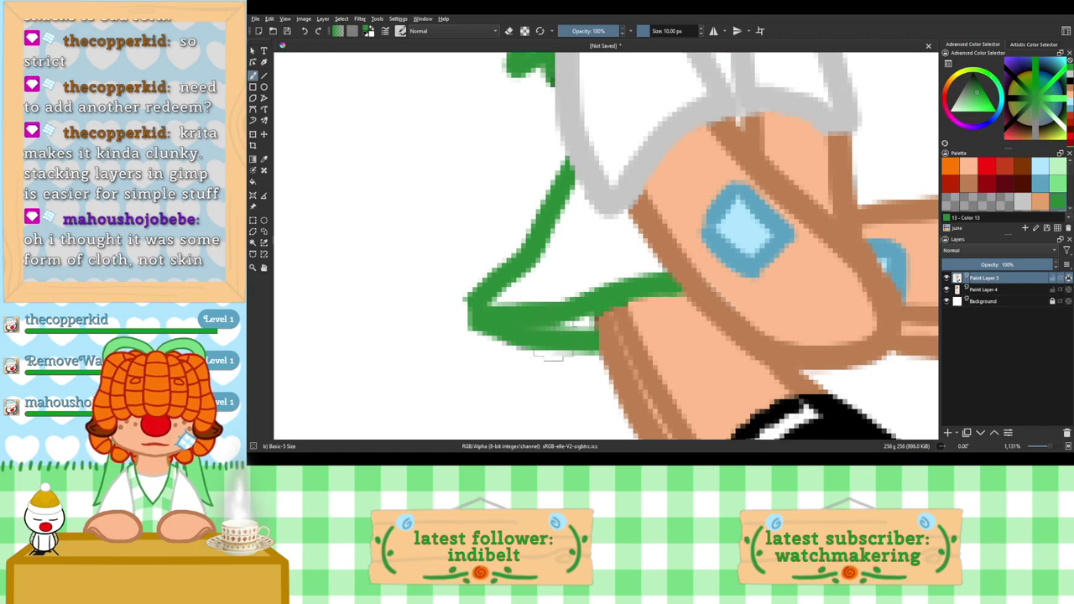
click(969, 186)
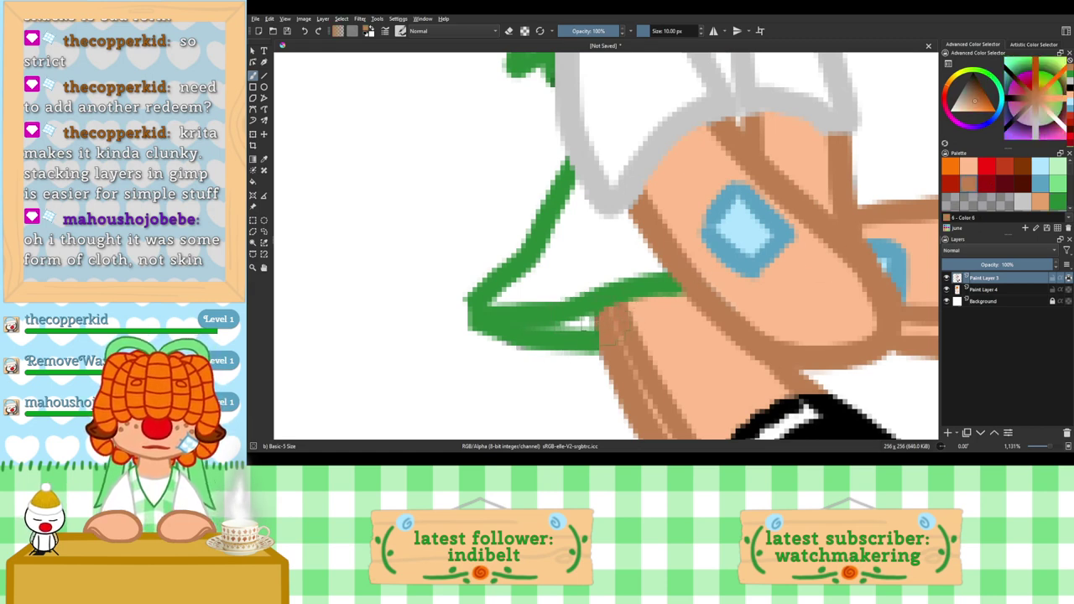
scroll(585, 333, down, 4)
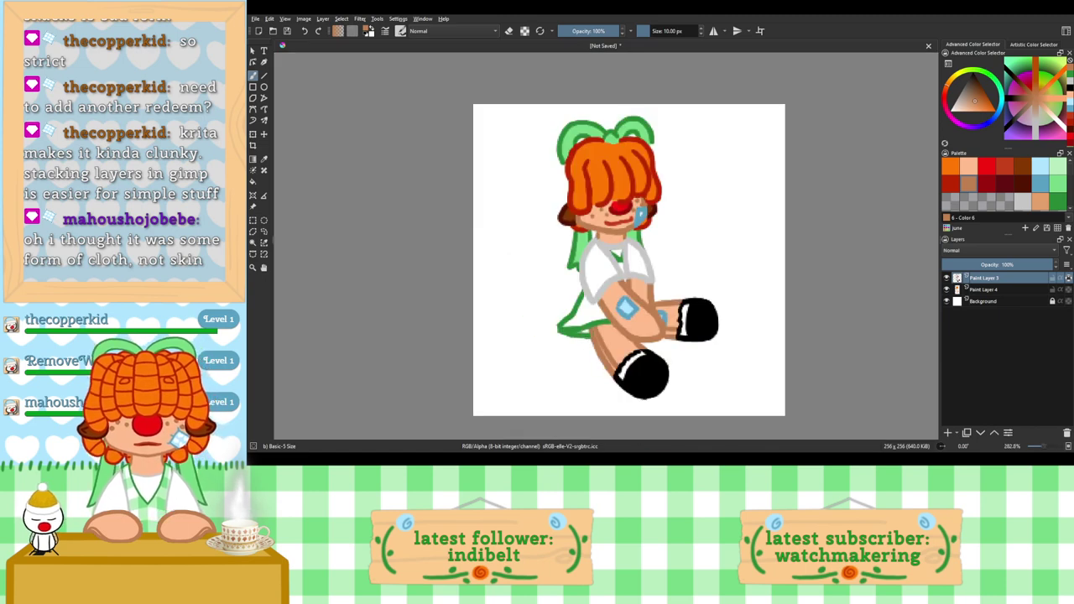
drag(598, 310, 620, 258)
drag(635, 203, 639, 230)
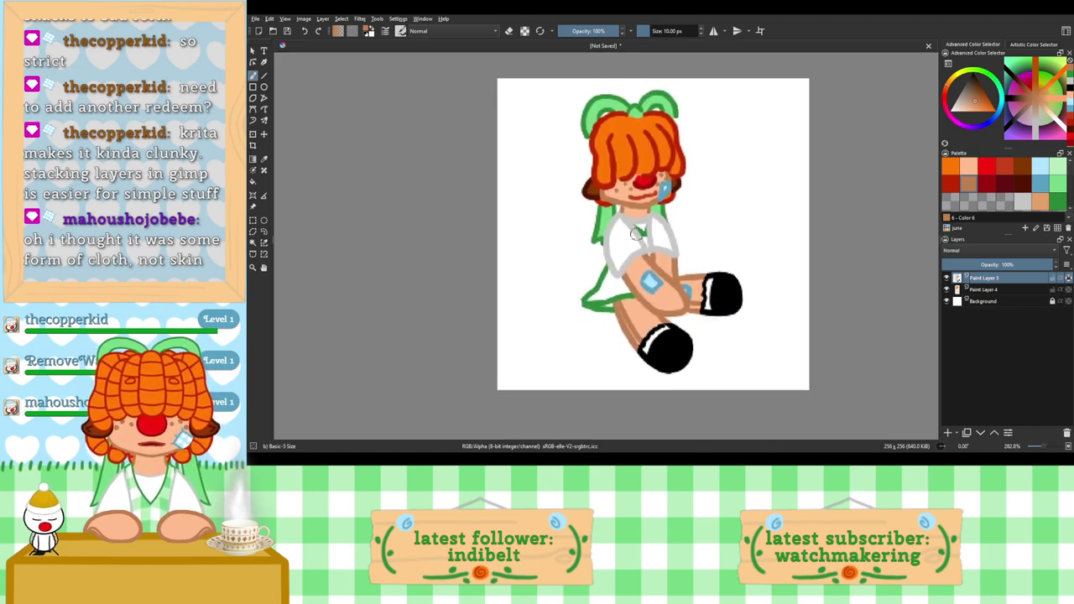
scroll(636, 233, up, 1)
scroll(635, 234, down, 1)
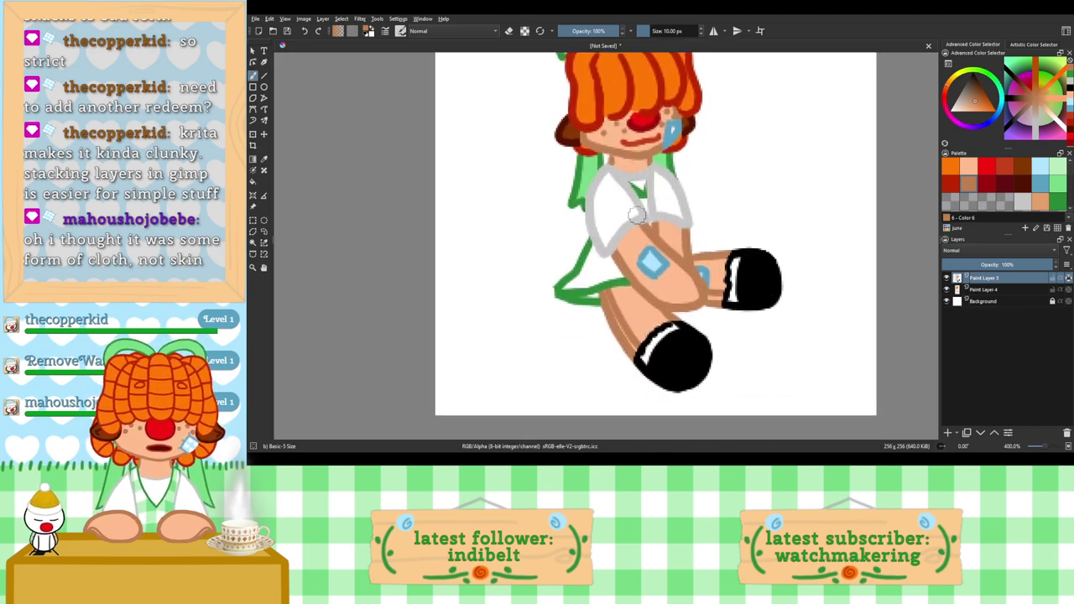
scroll(633, 239, up, 1)
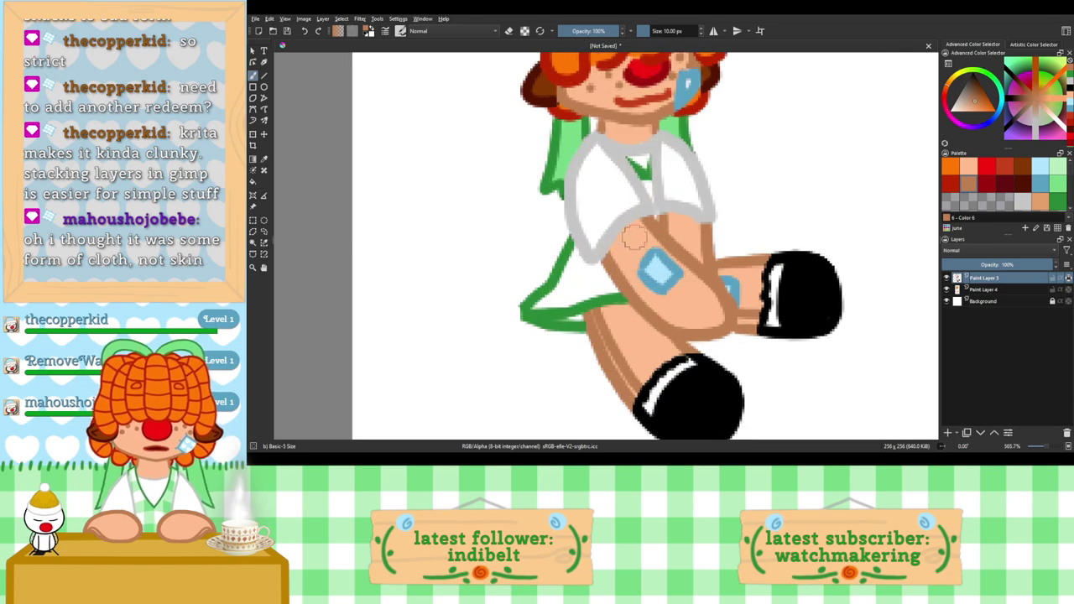
Step: Recolour the far leg's sock outlines light grey on Paint Layer 3, leaving the shoe black
click(995, 290)
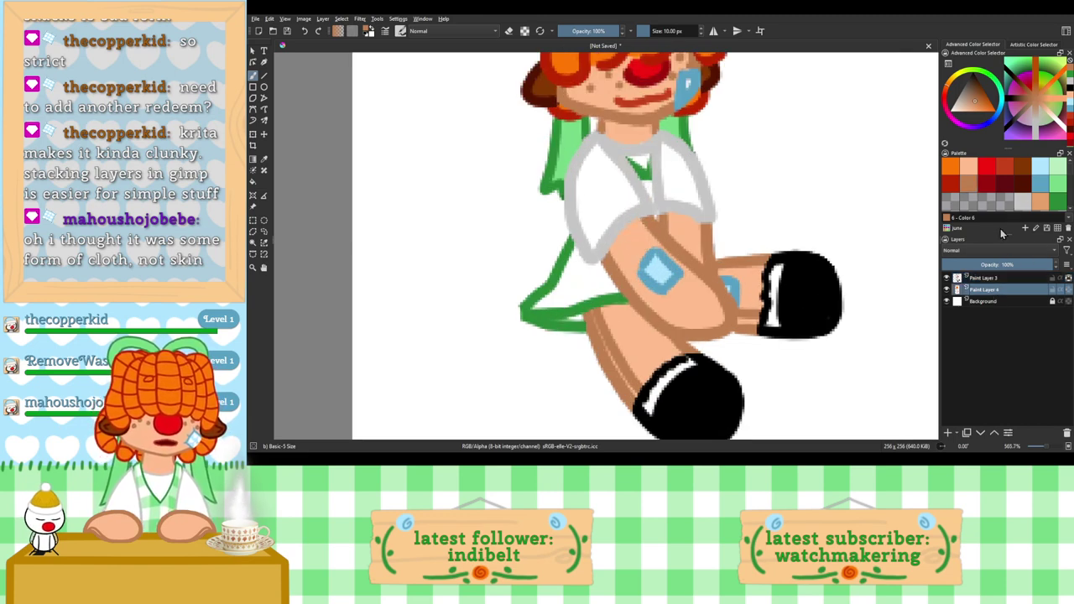
click(1023, 202)
click(988, 277)
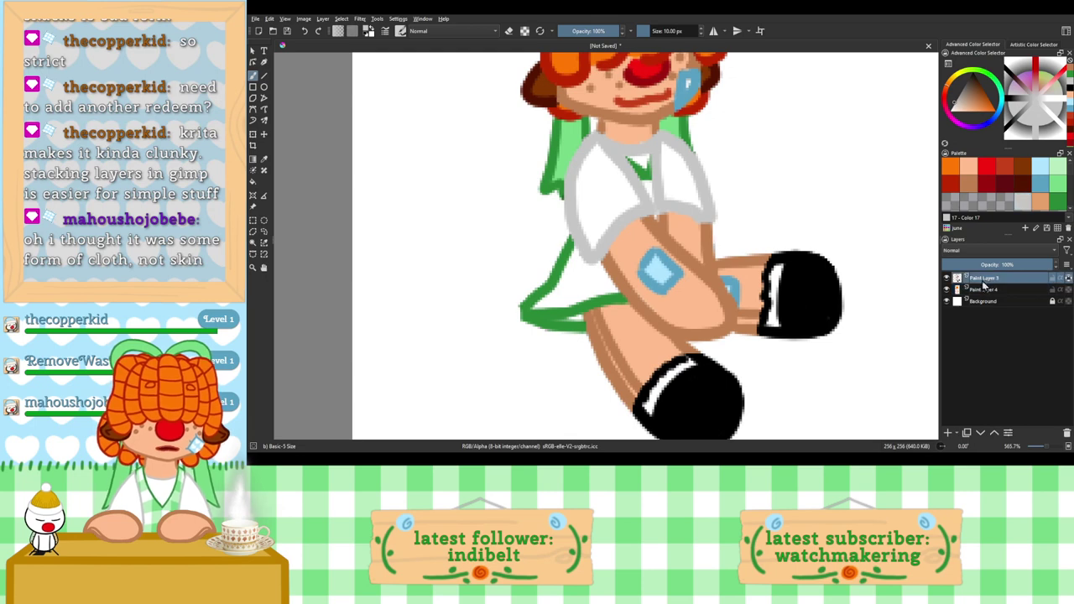
key(ctrl+plus)
drag(722, 390, 642, 258)
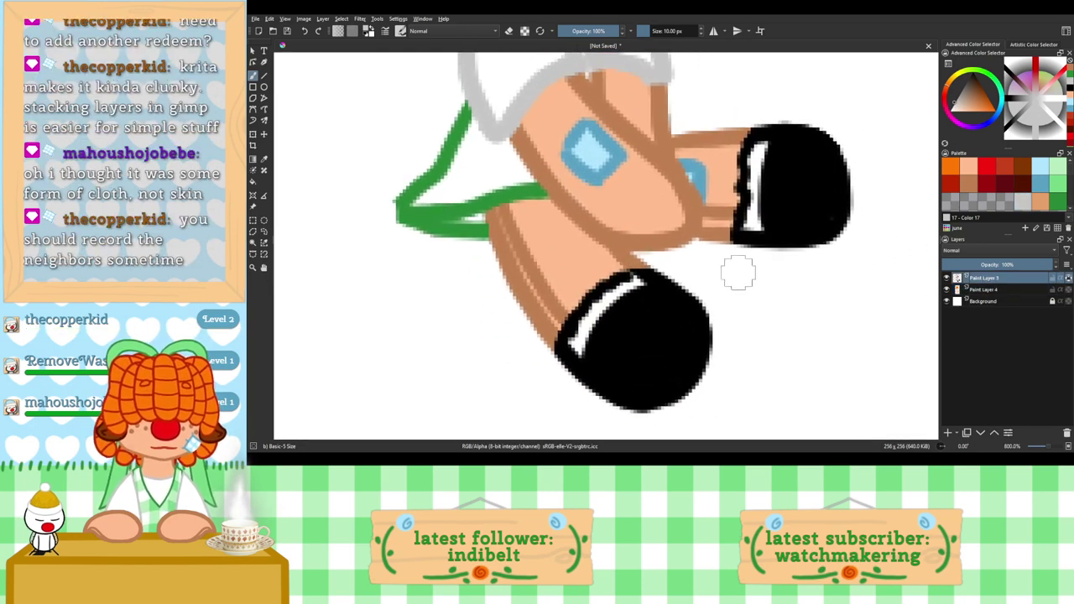
scroll(738, 271, up, 2)
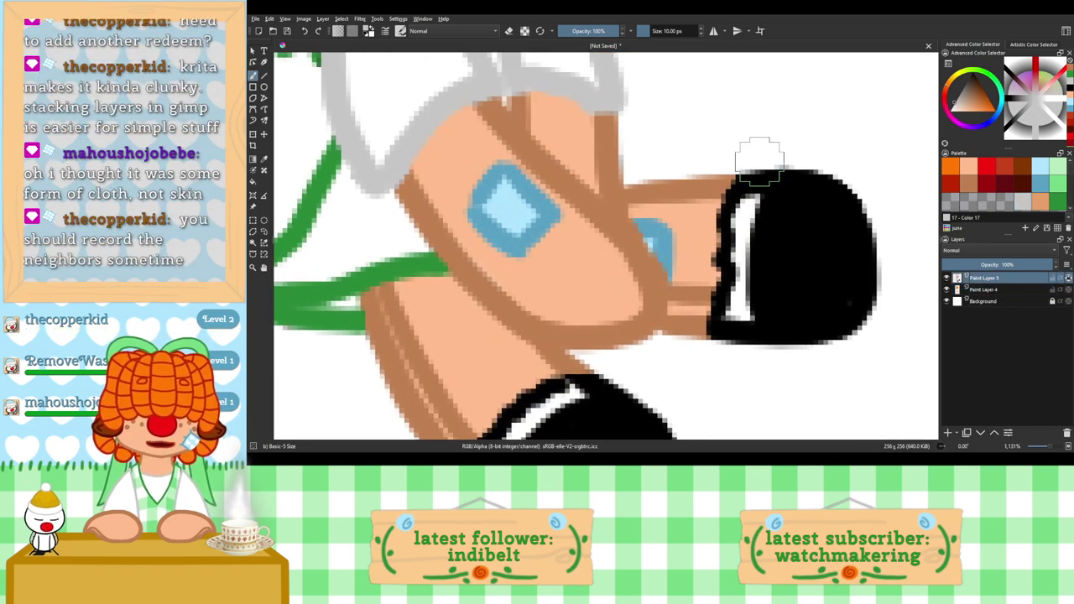
mouse_move(758, 156)
mouse_down()
mouse_move(749, 201)
mouse_move(774, 162)
mouse_move(738, 226)
mouse_up()
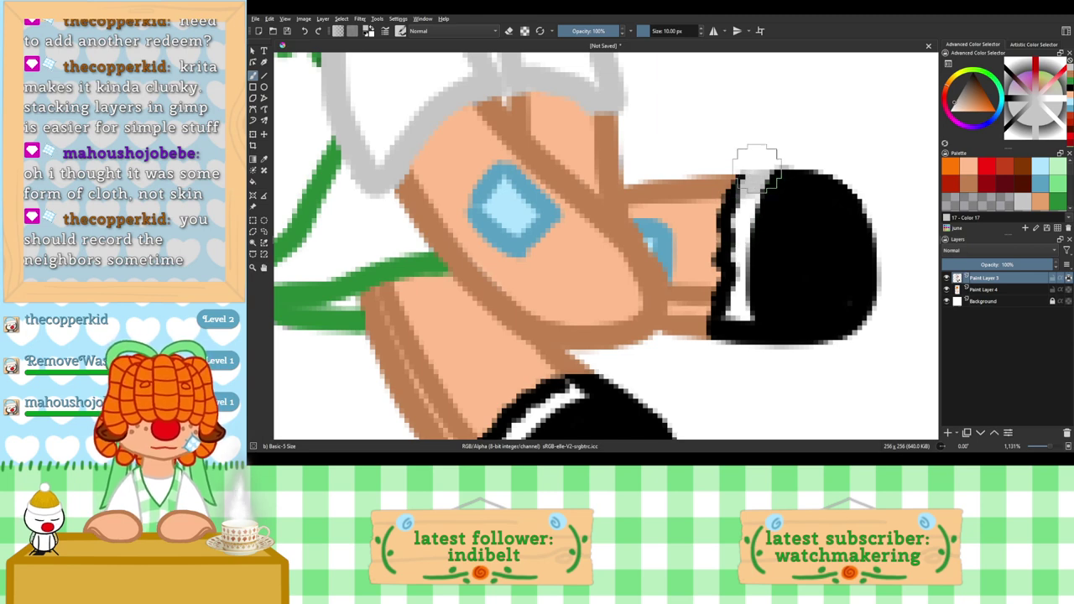
drag(739, 324, 757, 360)
mouse_move(748, 183)
mouse_down()
mouse_move(730, 206)
mouse_move(748, 181)
mouse_move(736, 212)
mouse_move(749, 178)
mouse_move(727, 221)
mouse_move(727, 263)
mouse_move(716, 250)
mouse_move(728, 274)
mouse_move(729, 339)
mouse_up()
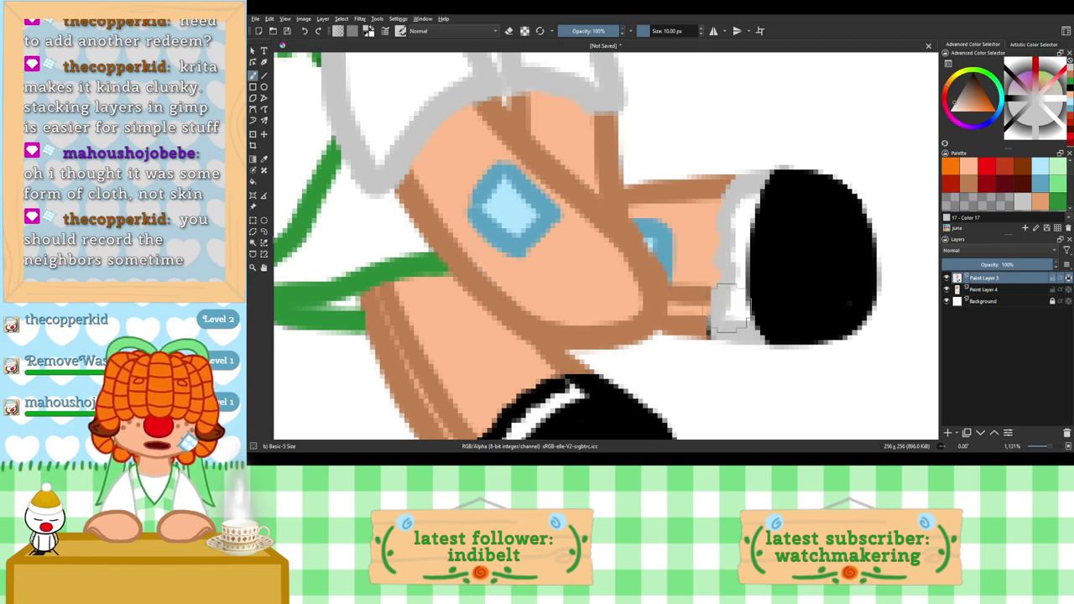
click(966, 182)
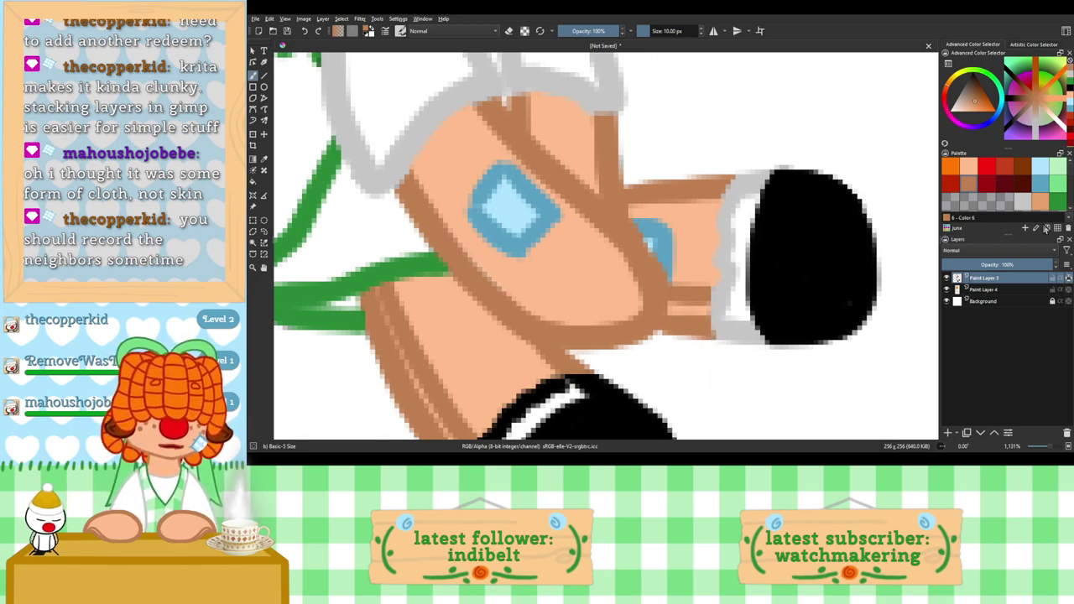
click(1022, 202)
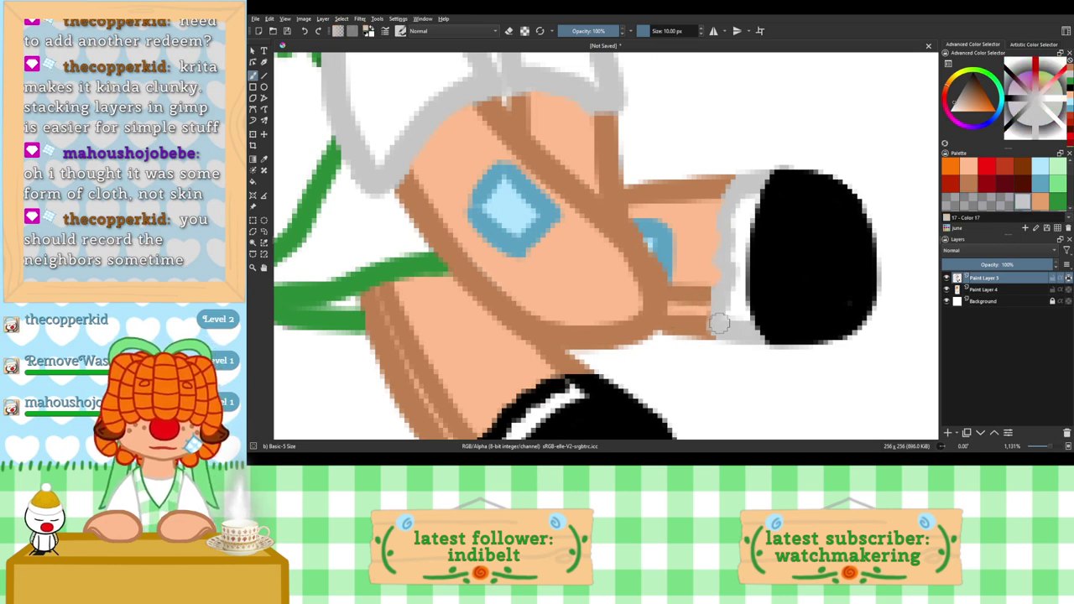
drag(718, 334, 719, 324)
Step: Recolour the near leg's sock outlines light grey from the leg to the edge of the black shoe
drag(671, 385, 860, 255)
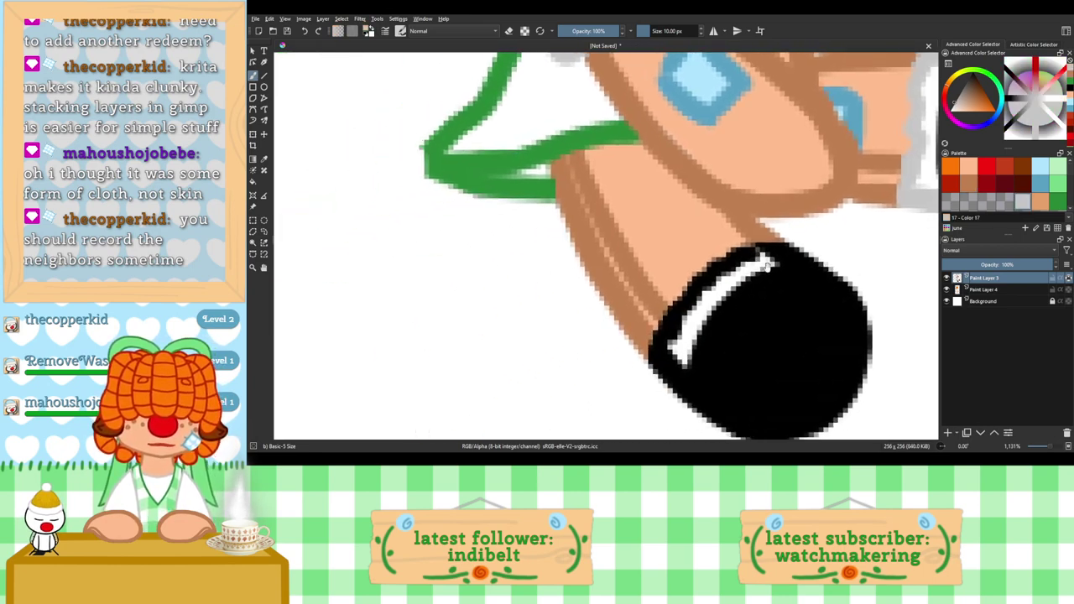
mouse_move(793, 251)
mouse_down()
mouse_move(827, 254)
mouse_move(776, 248)
mouse_move(725, 263)
mouse_move(685, 314)
mouse_move(709, 267)
mouse_move(665, 366)
mouse_move(664, 385)
mouse_move(676, 351)
mouse_move(668, 399)
mouse_move(671, 362)
mouse_move(674, 406)
mouse_move(676, 360)
mouse_move(684, 419)
mouse_up()
key(ctrl+z)
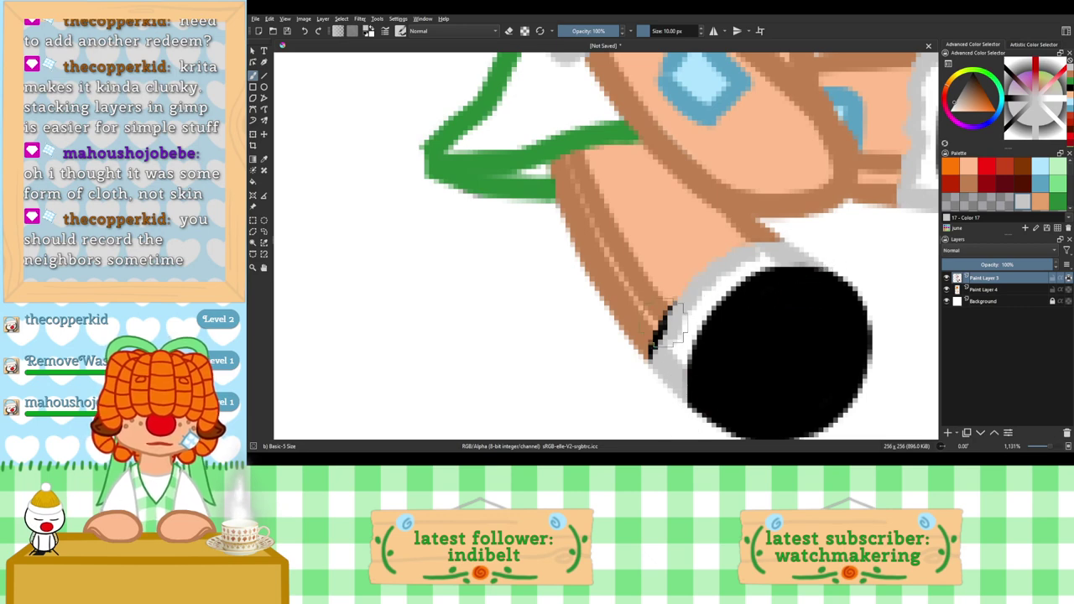
drag(681, 344, 676, 369)
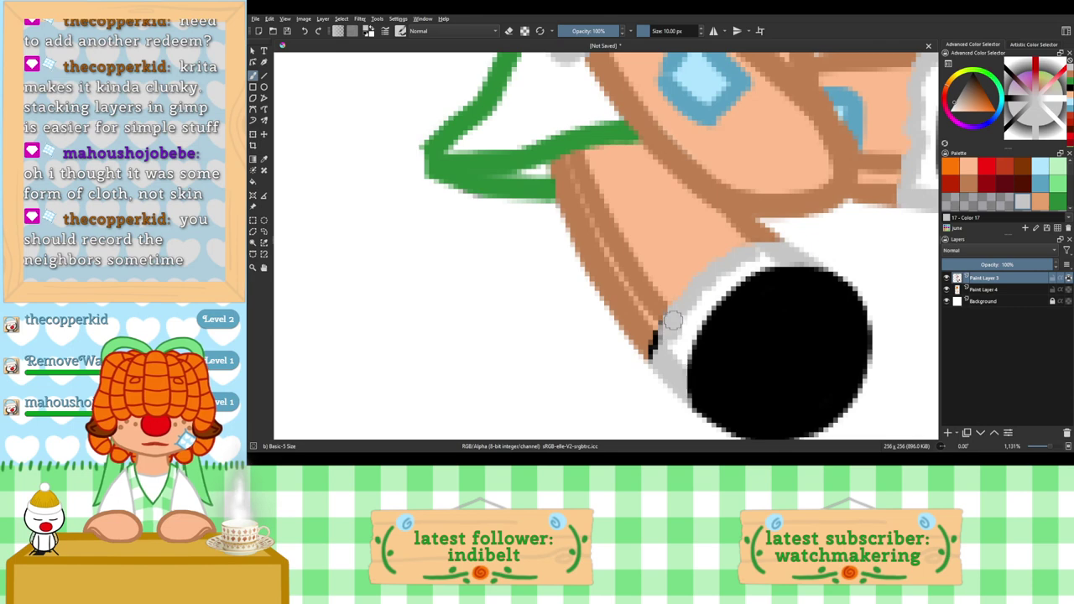
drag(670, 324, 660, 349)
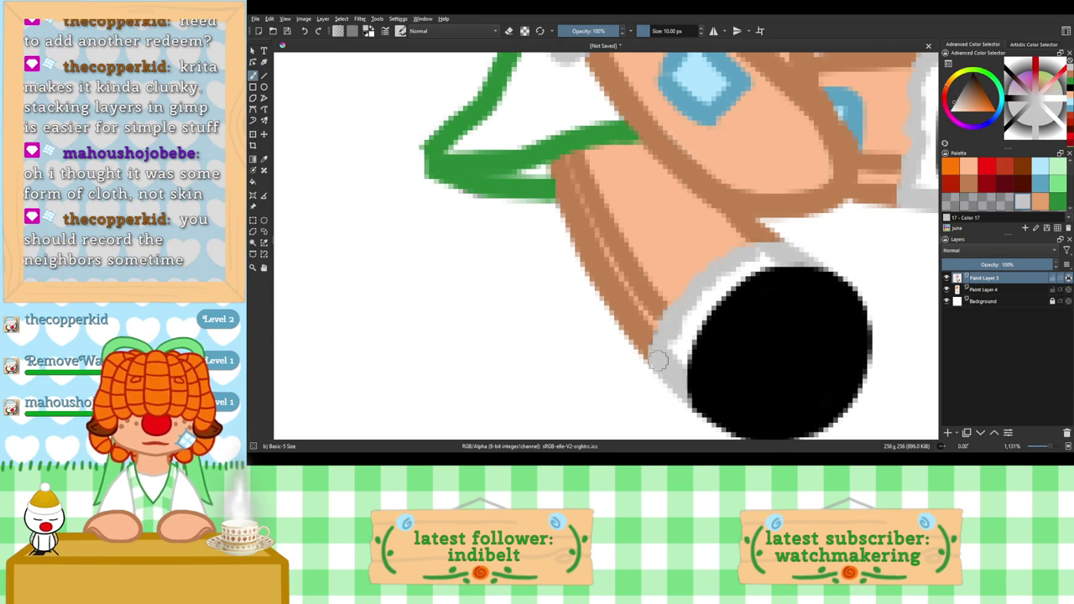
Step: Paint a short, vertical white highlight on the upper part of the far leg's black shoe
scroll(623, 383, down, 2)
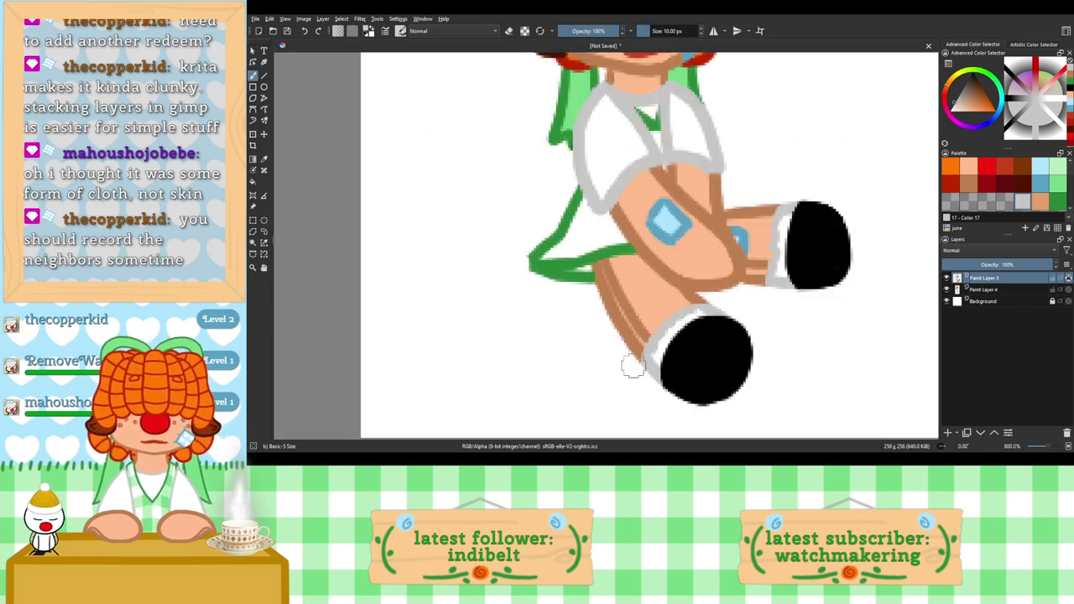
scroll(619, 340, down, 1)
scroll(613, 329, up, 3)
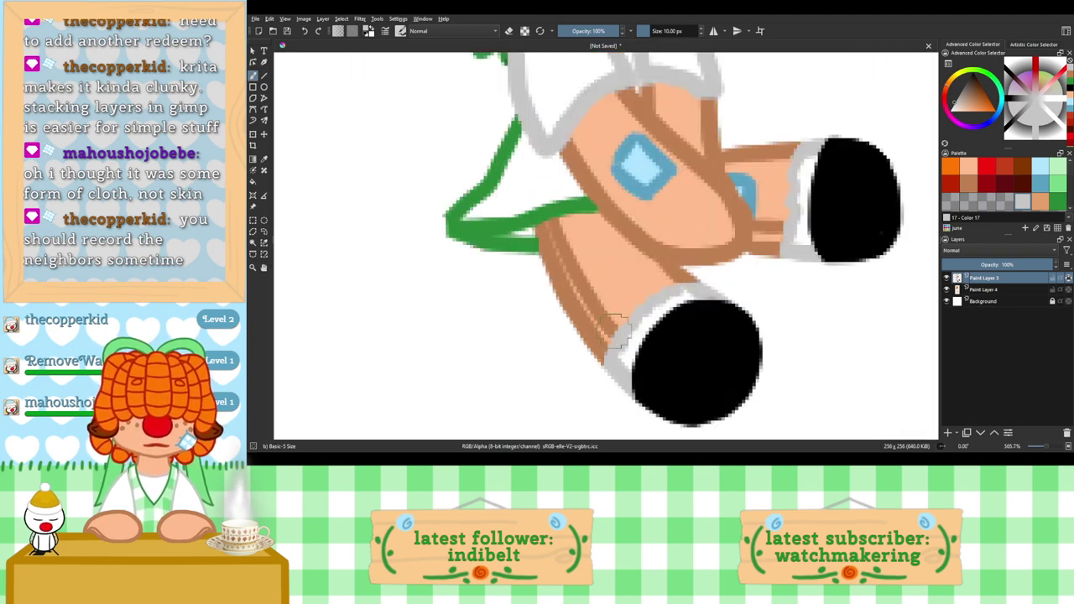
click(966, 188)
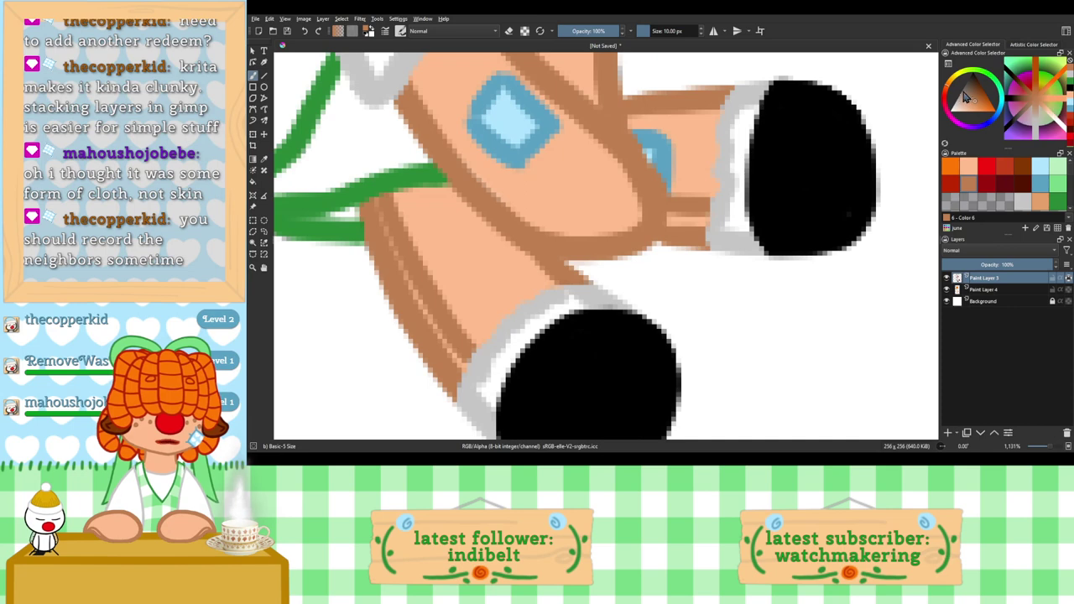
click(953, 110)
drag(794, 107, 786, 170)
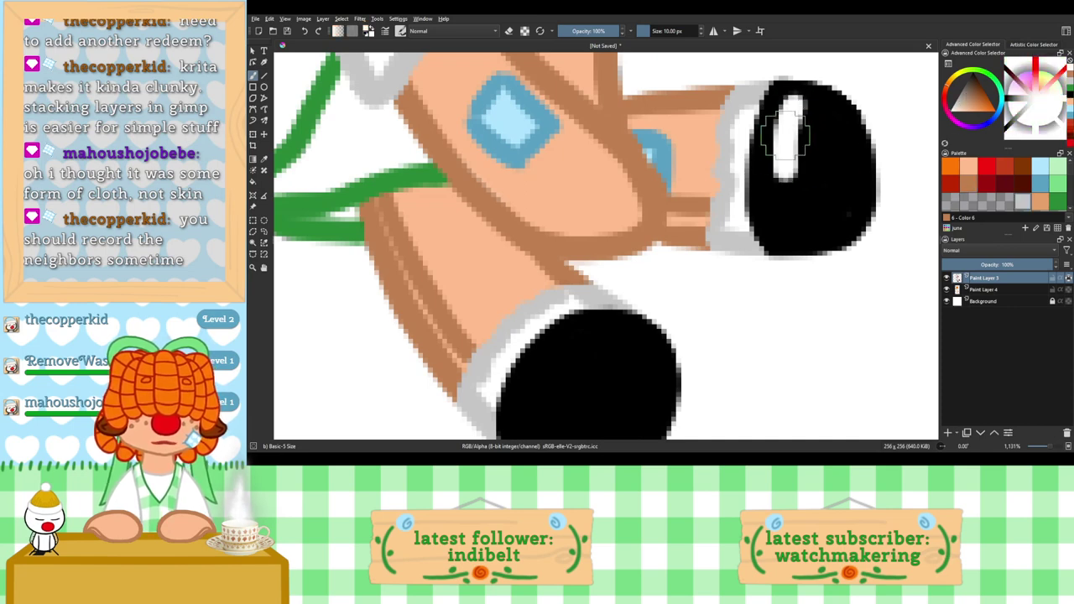
key(ctrl+z)
drag(794, 105, 781, 151)
key(ctrl+z)
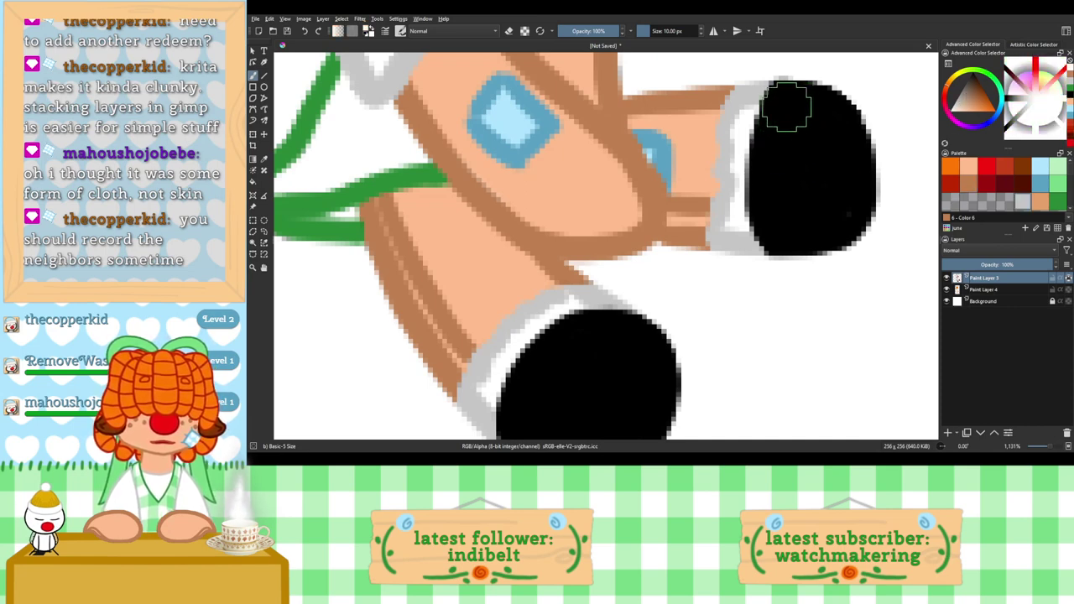
drag(787, 102, 782, 160)
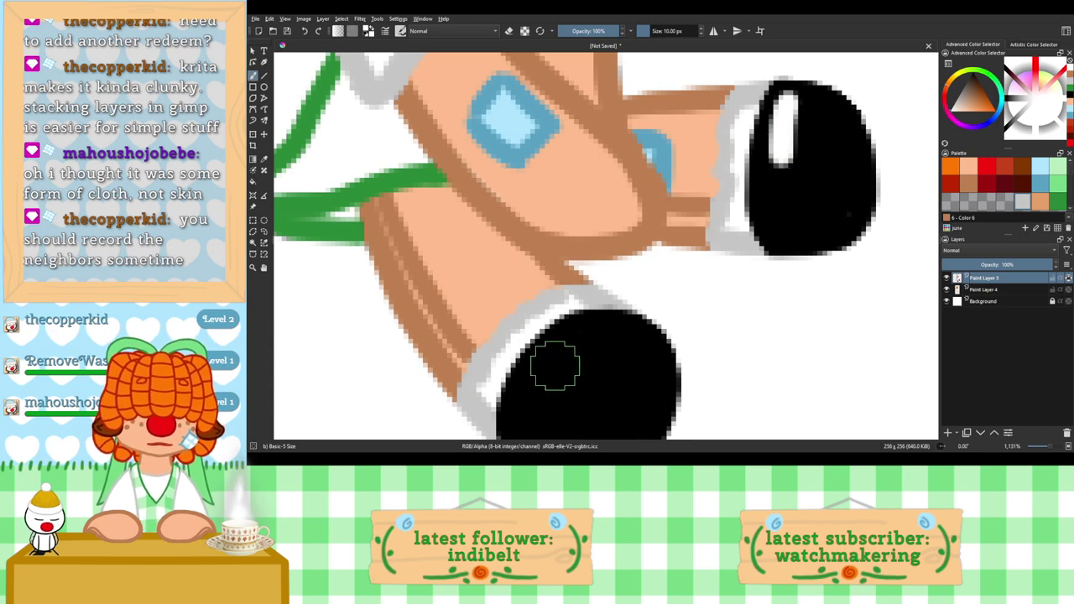
Step: Paint a curved white highlight along the upper edge of the near leg's black shoe
drag(554, 365, 617, 332)
key(ctrl+z)
mouse_move(558, 355)
mouse_down()
mouse_move(583, 335)
mouse_move(621, 331)
mouse_up()
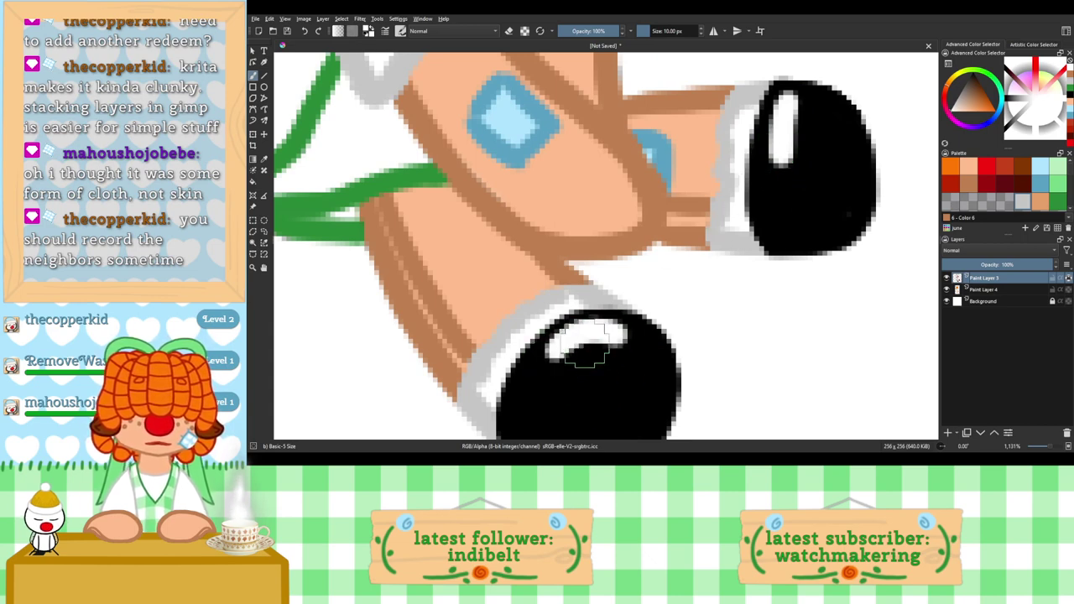
key(ctrl+z)
mouse_move(551, 355)
mouse_down()
mouse_move(588, 334)
mouse_move(652, 333)
mouse_up()
scroll(601, 348, down, 4)
scroll(648, 300, up, 3)
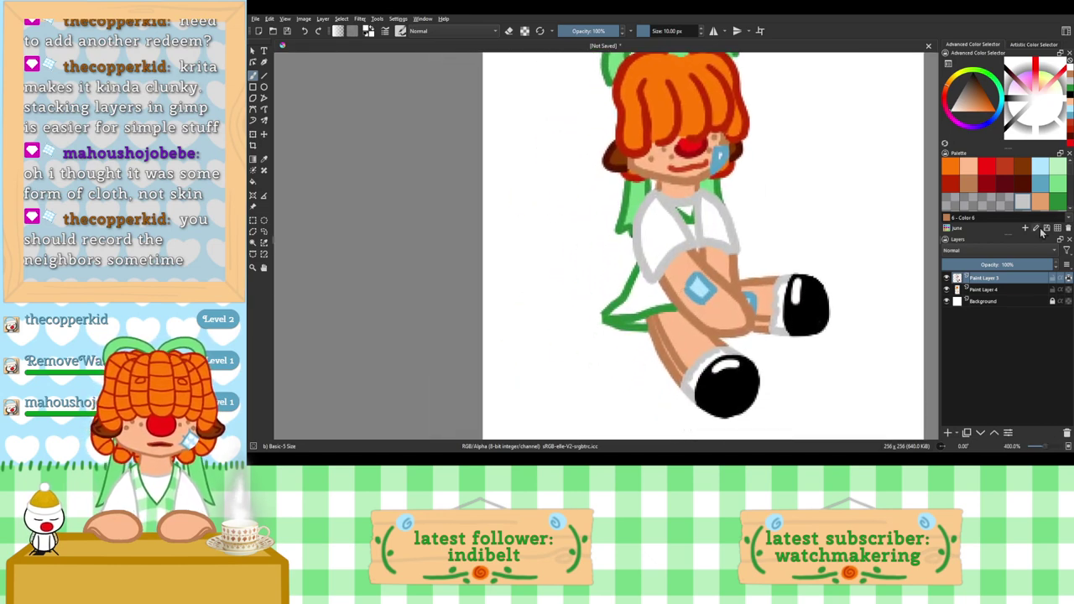
Step: On Paint Layer 4, paint medium green check patches in the skirt's outer corner and at the waist just below the sleeve
click(1038, 290)
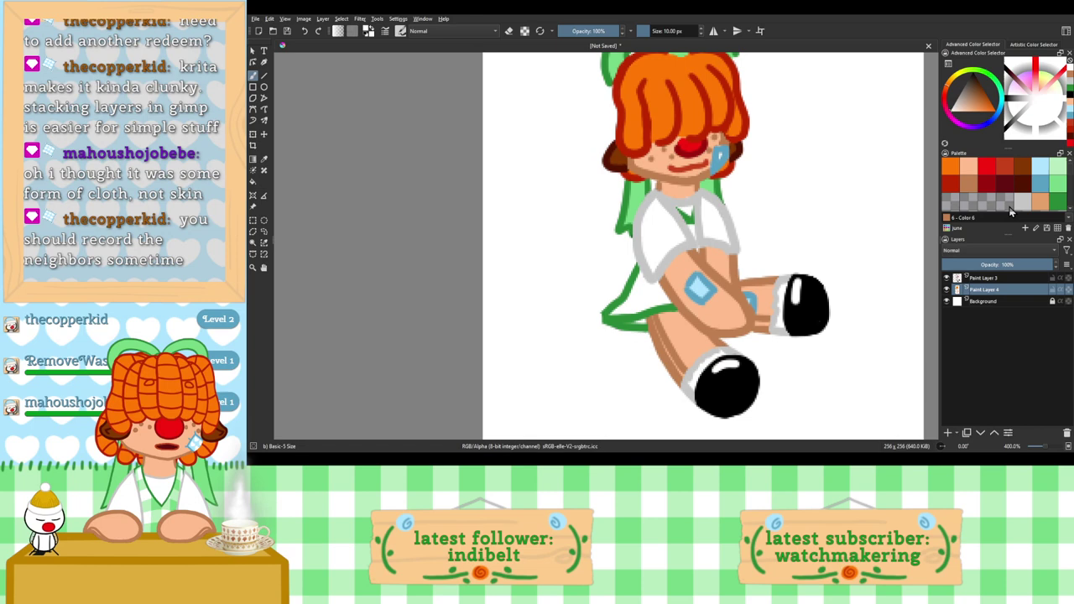
click(1058, 188)
scroll(638, 323, up, 3)
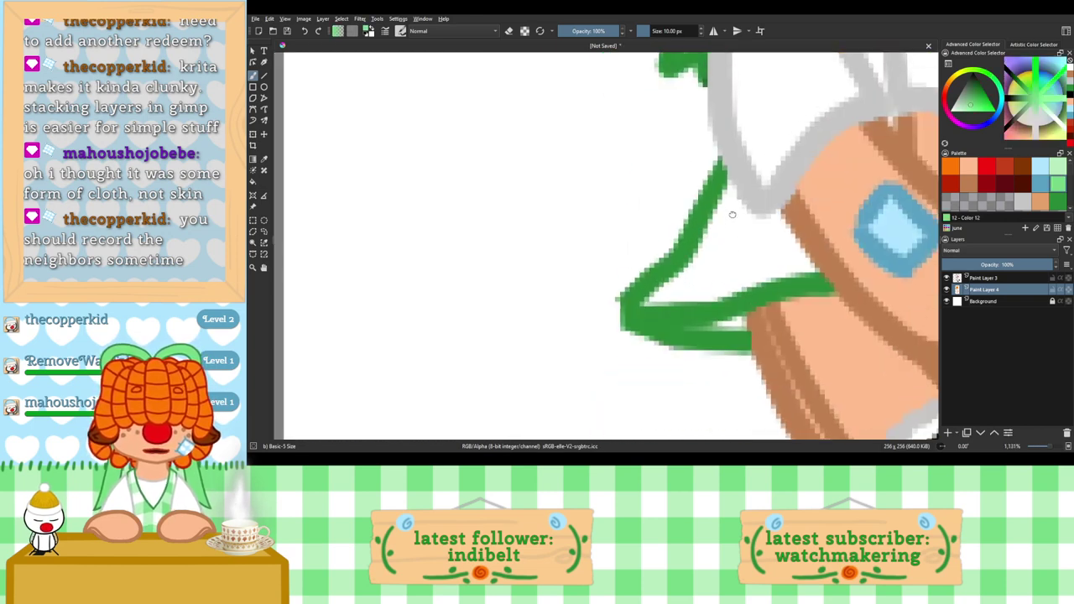
drag(732, 214, 703, 228)
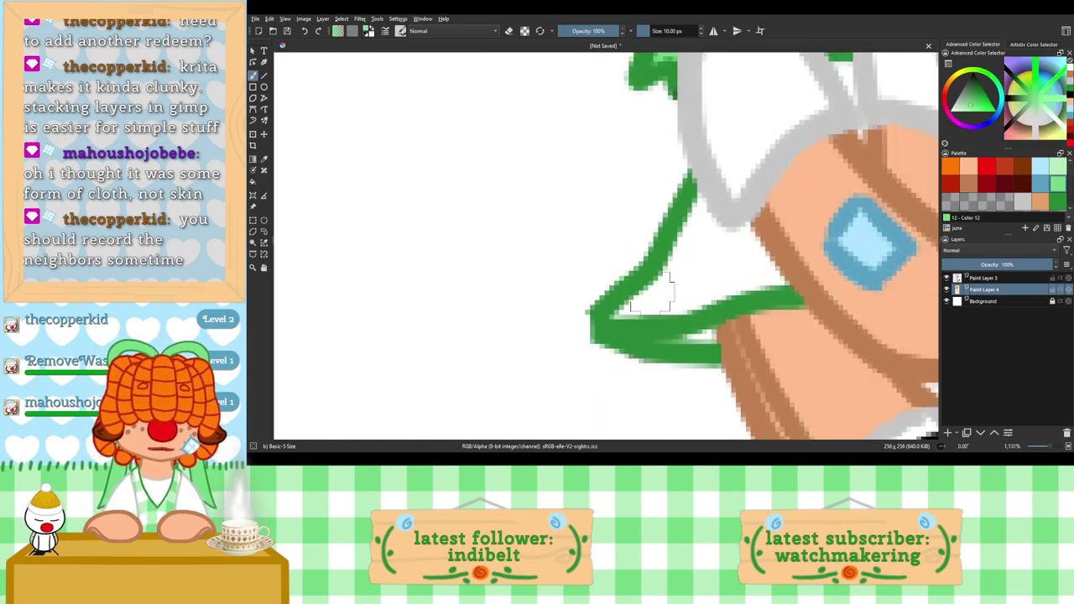
mouse_move(651, 293)
mouse_down()
mouse_move(627, 309)
mouse_move(679, 294)
mouse_up()
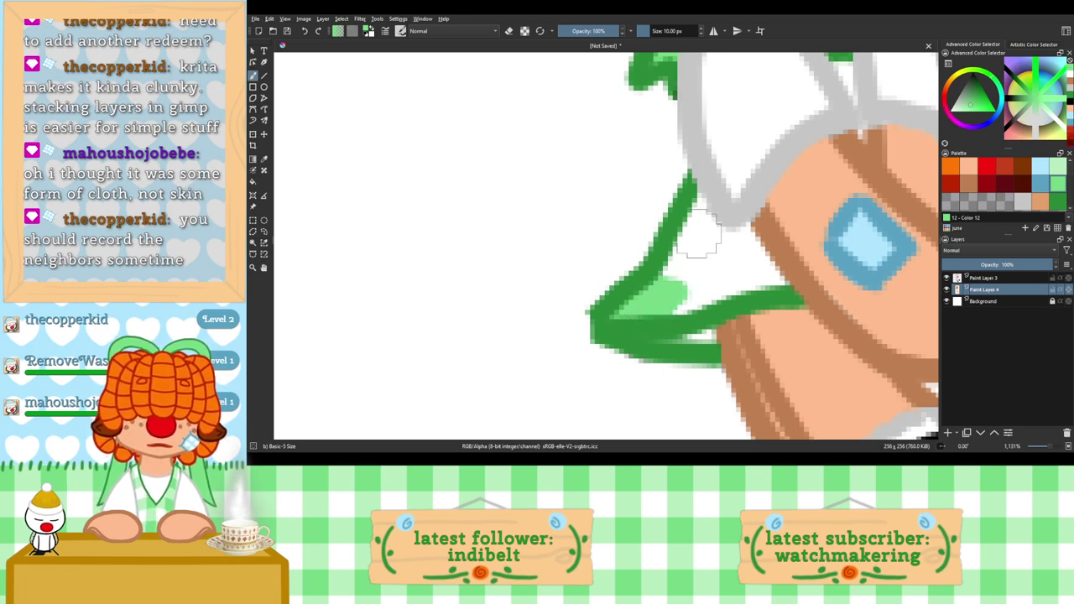
mouse_move(694, 236)
mouse_down()
mouse_move(700, 228)
mouse_move(687, 231)
mouse_up()
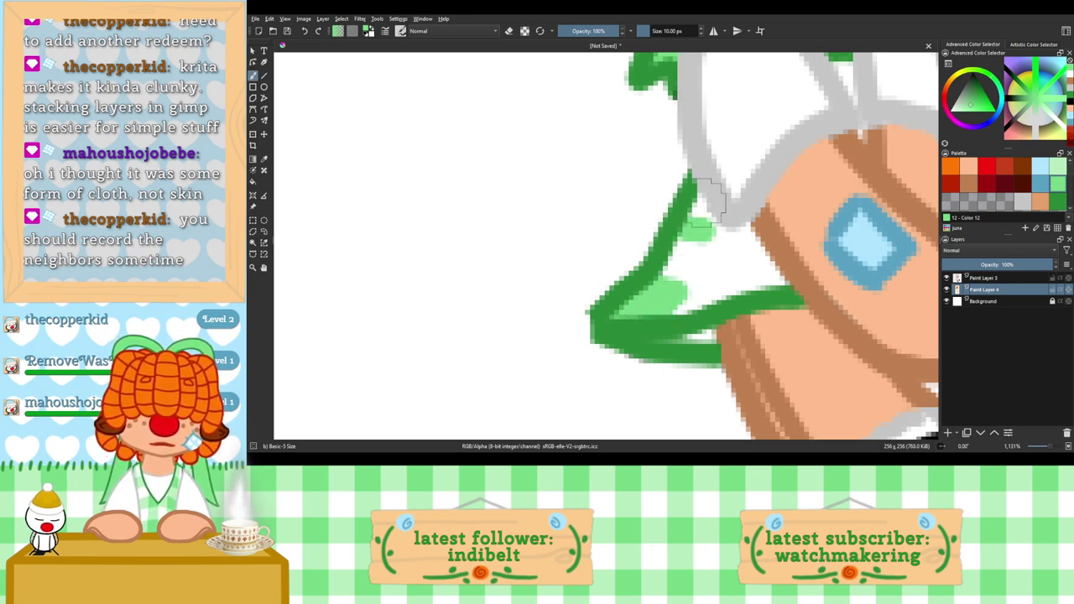
drag(710, 197, 706, 207)
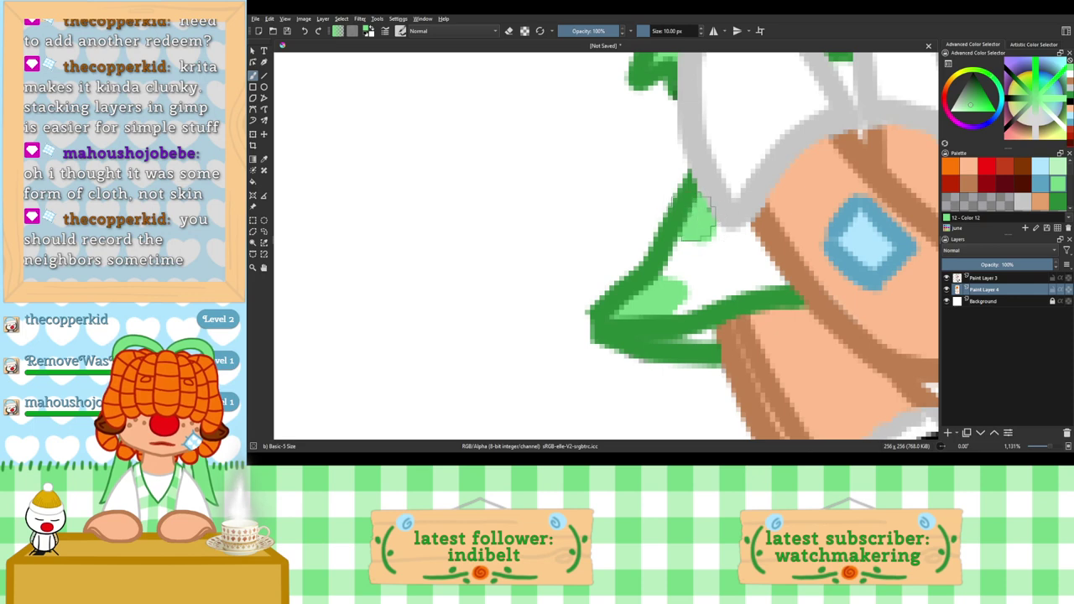
click(1036, 279)
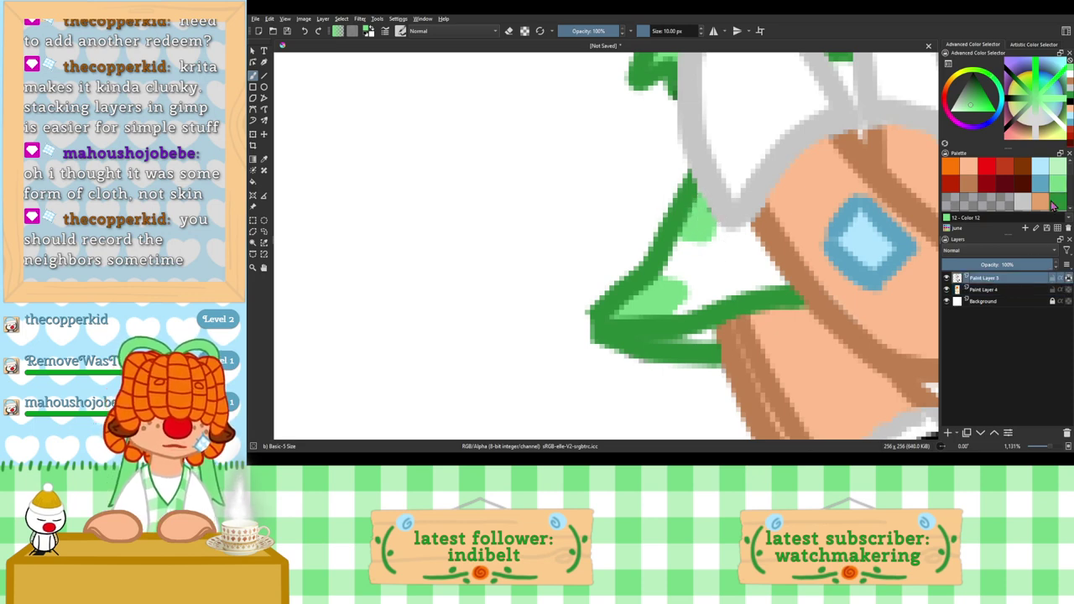
click(1022, 202)
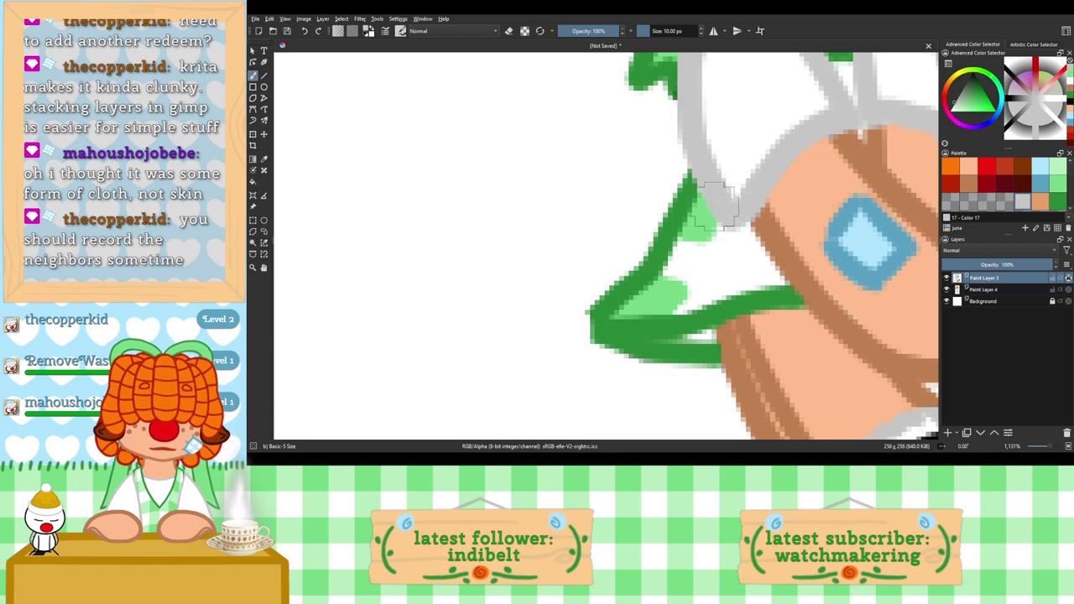
click(1034, 291)
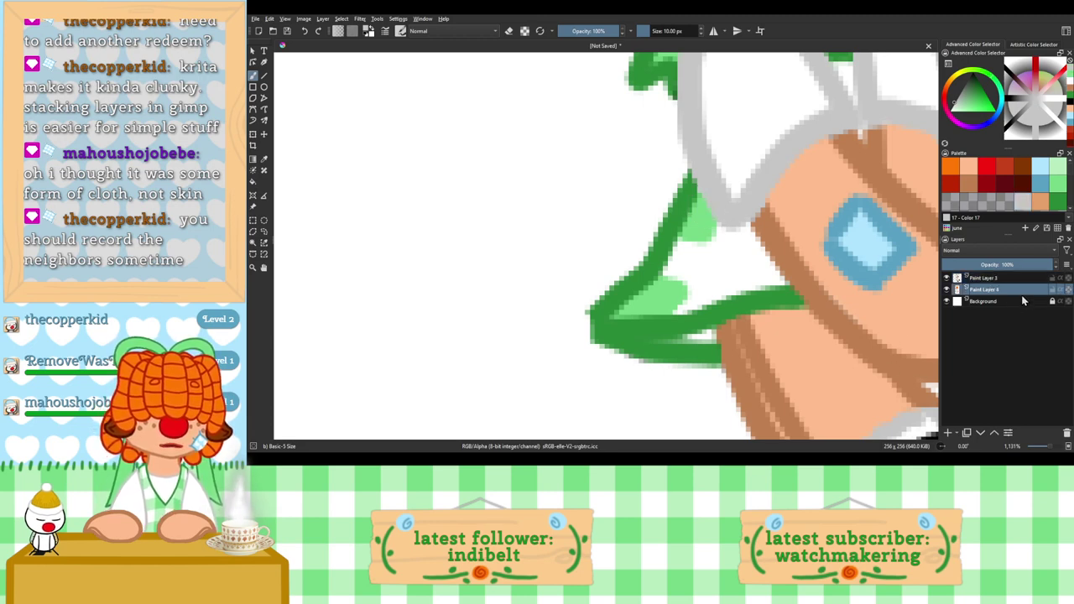
Step: Paint pale green check patches along the skirt's side between the medium green ones and along the hem beside the corner patch
click(1058, 183)
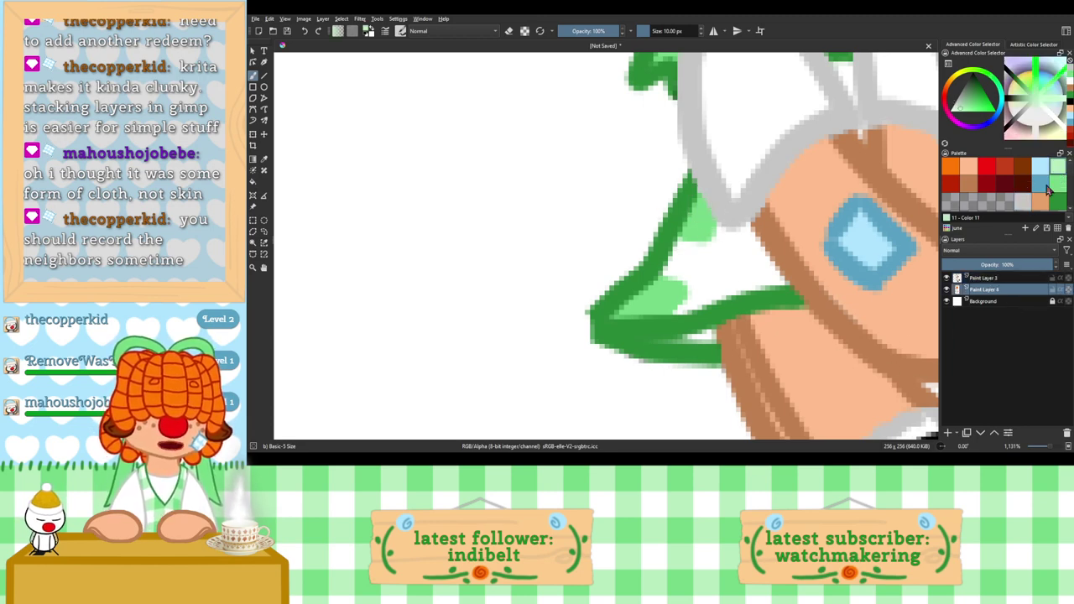
drag(694, 252, 673, 272)
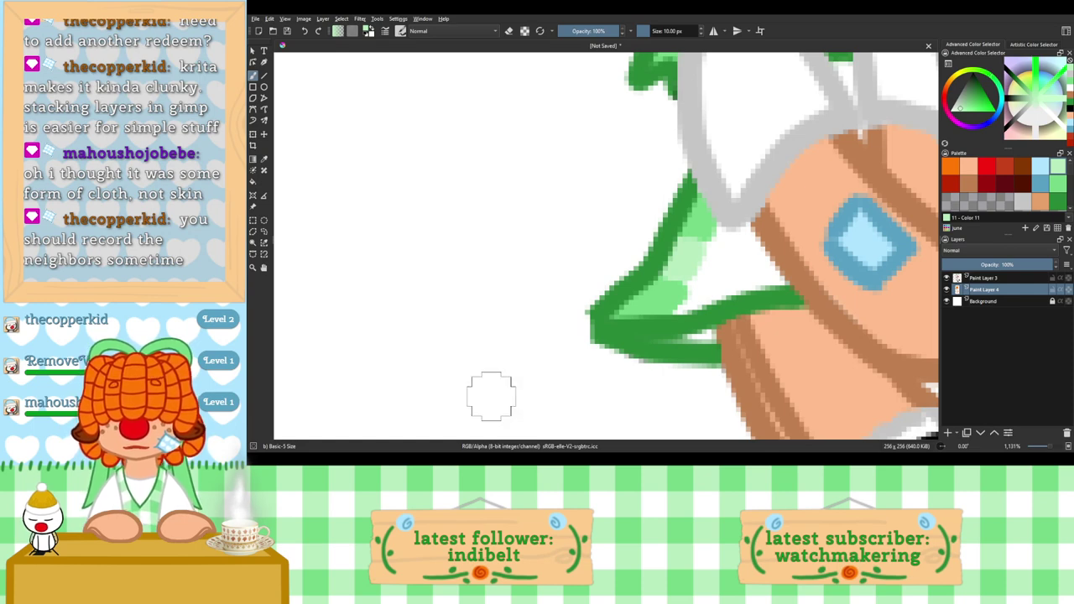
drag(696, 297, 698, 298)
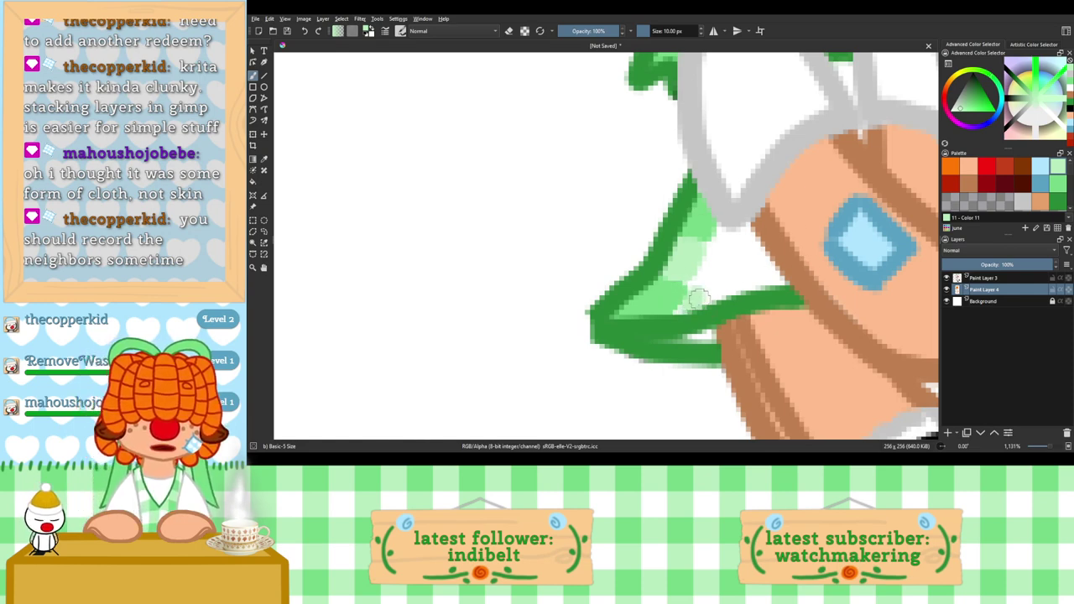
drag(699, 300, 714, 294)
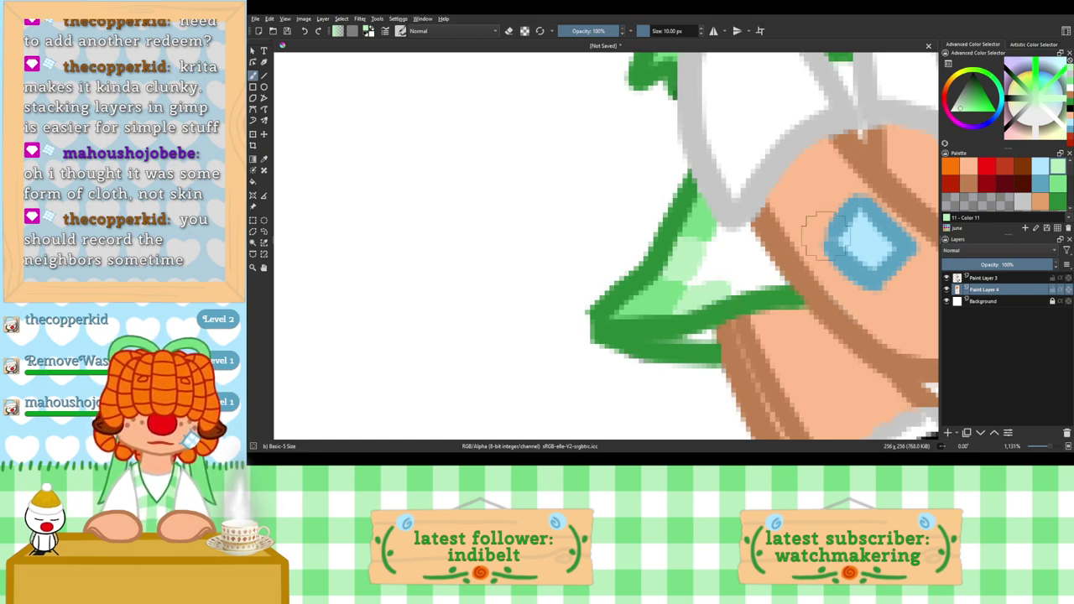
Step: Paint a medium green check patch on the skirt's hem where it meets the near arm
click(1055, 188)
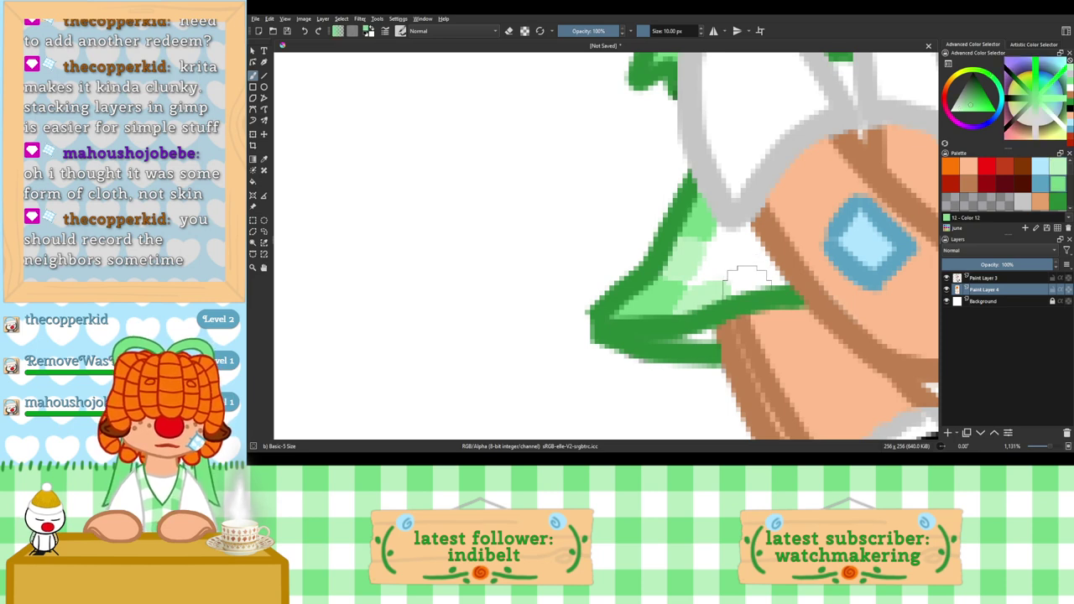
mouse_move(741, 286)
mouse_down()
mouse_move(774, 283)
mouse_move(761, 282)
mouse_up()
key(ctrl+z)
key(ctrl+z)
key(ctrl+z)
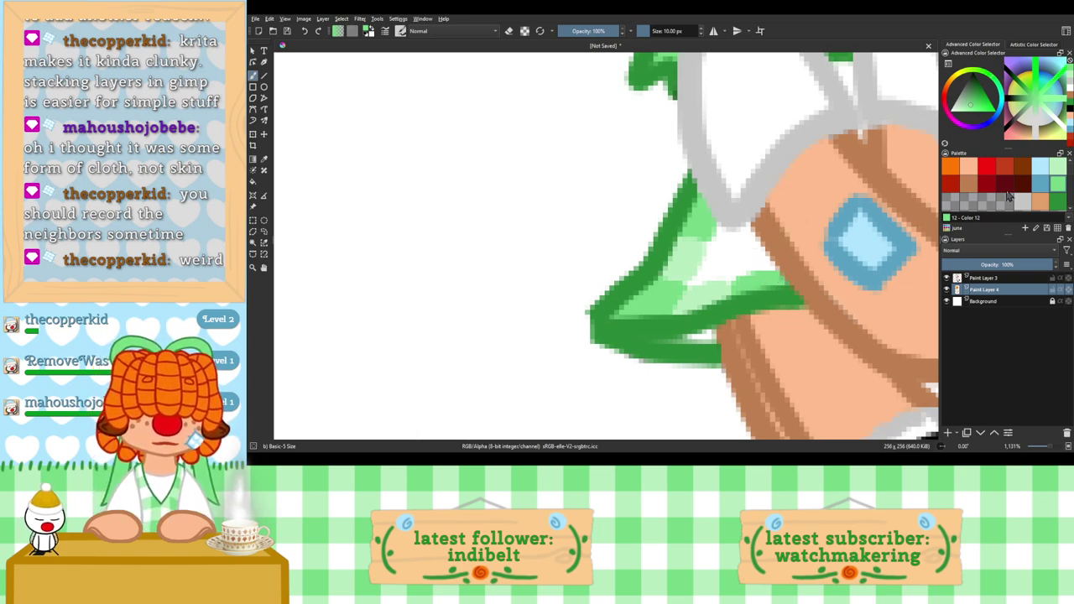
Step: Add a pale green patch above the hem's medium green check beside the arm, and clean up the patch edges with green and the eraser
click(1039, 186)
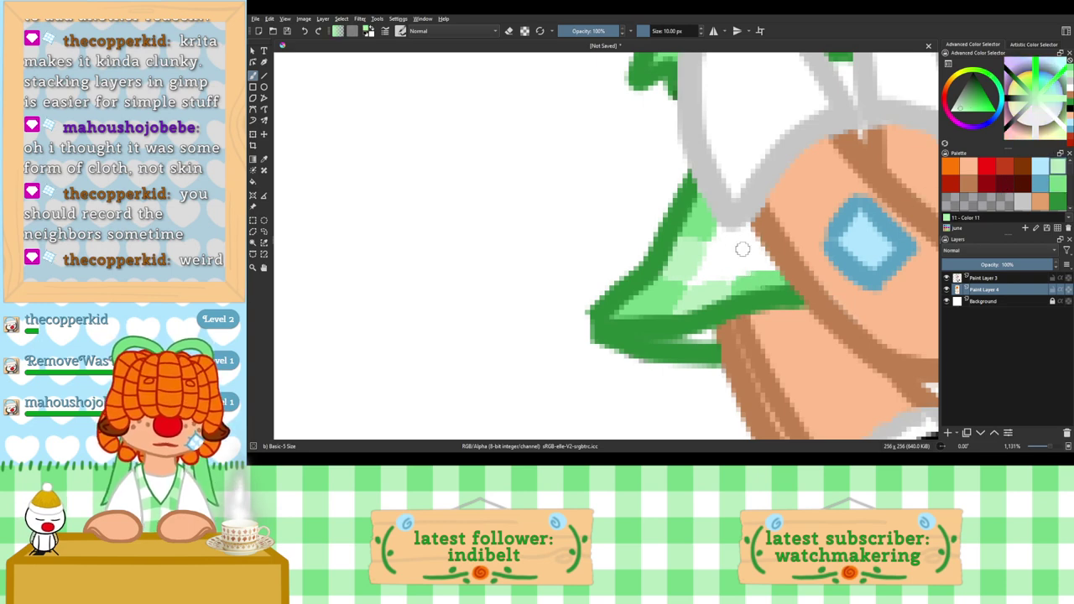
drag(745, 252, 765, 266)
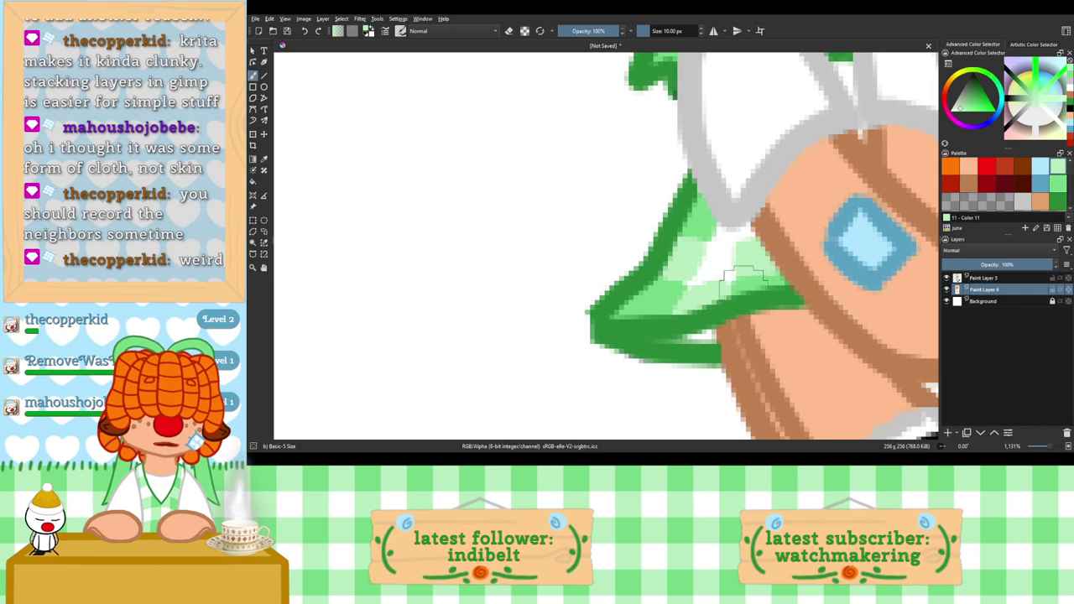
click(1057, 185)
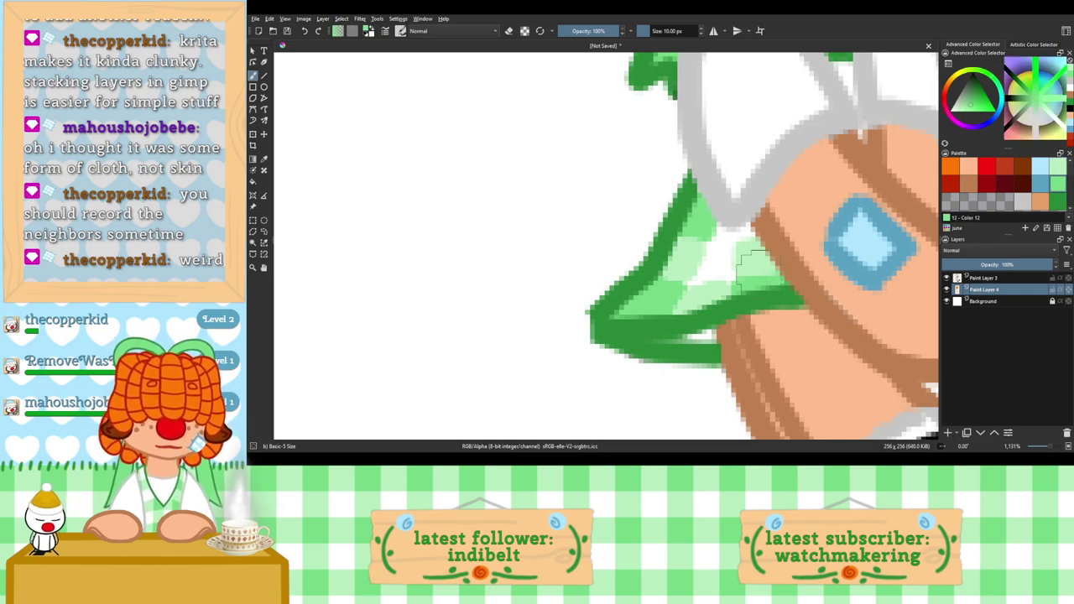
drag(782, 297, 751, 290)
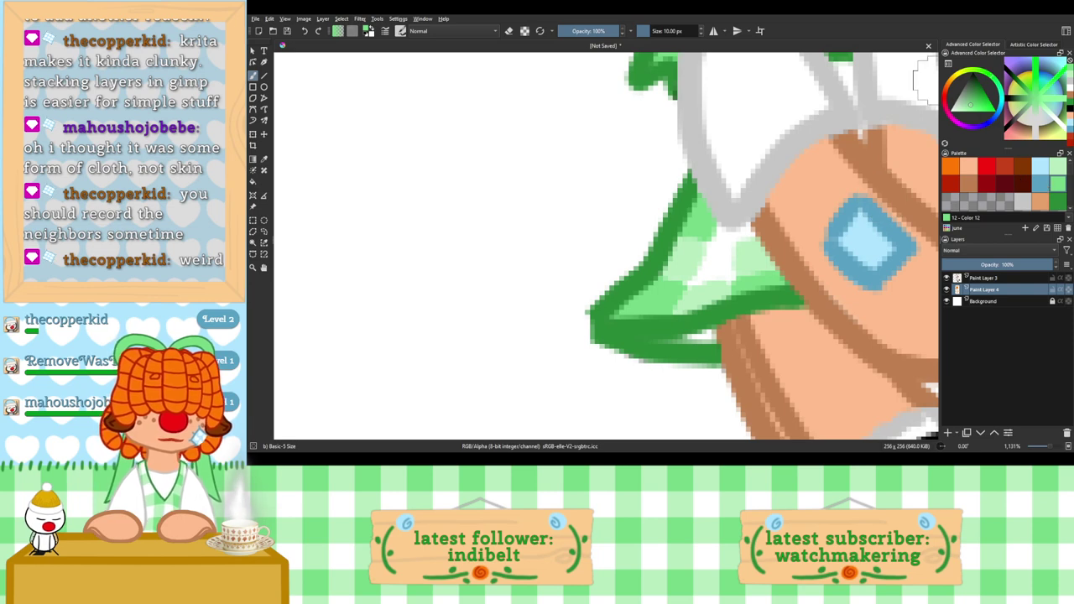
click(508, 31)
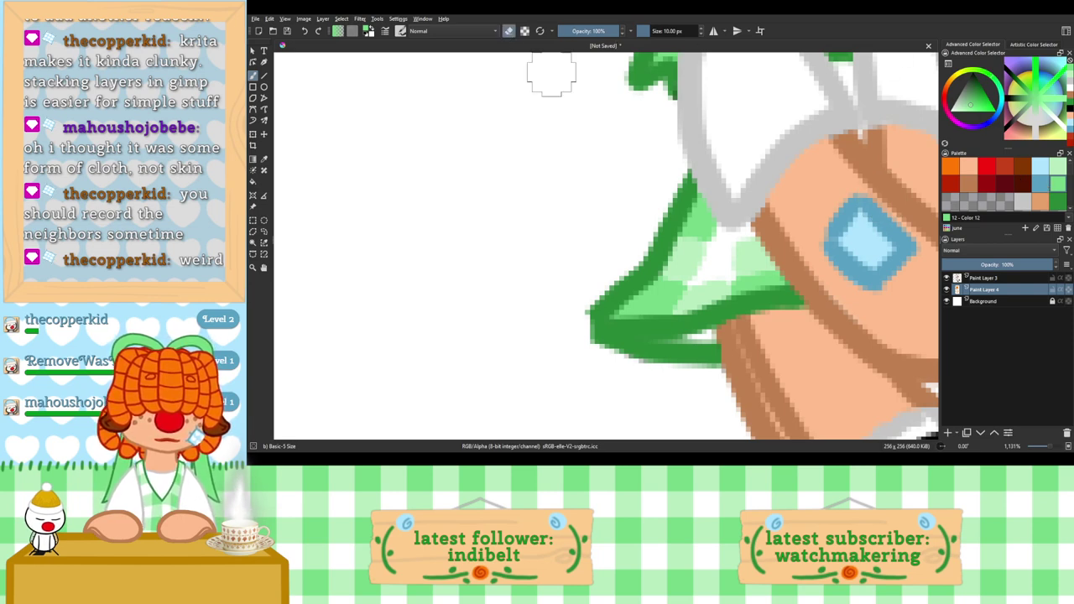
mouse_move(726, 265)
mouse_down()
mouse_move(734, 243)
mouse_move(730, 260)
mouse_up()
key(e)
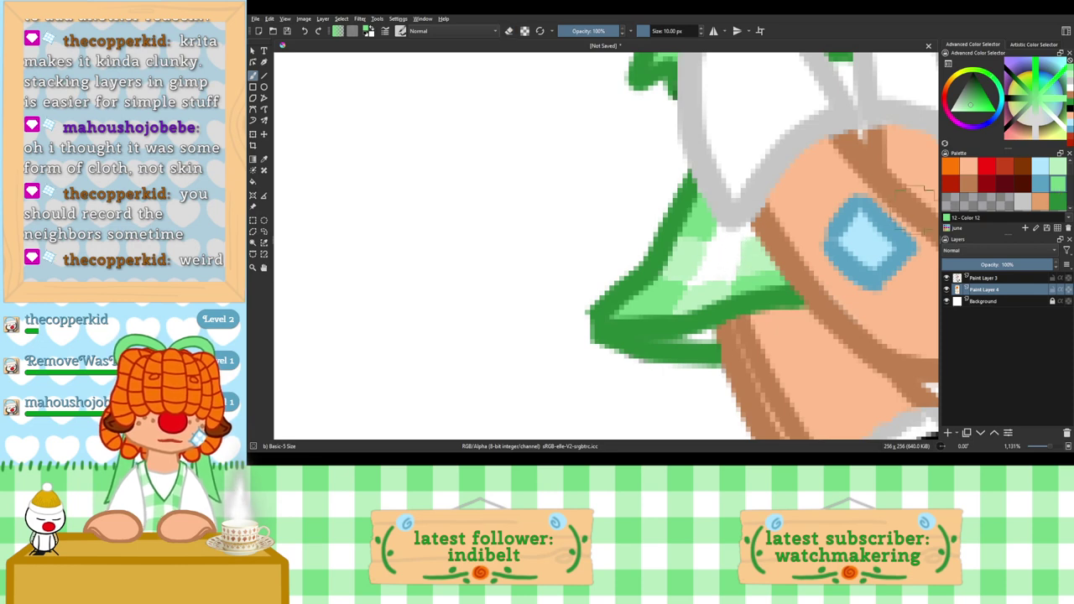
Step: Dab medium green between the sleeve tip and the arm, and fill the skirt area just under the sleeve with pale green
click(749, 235)
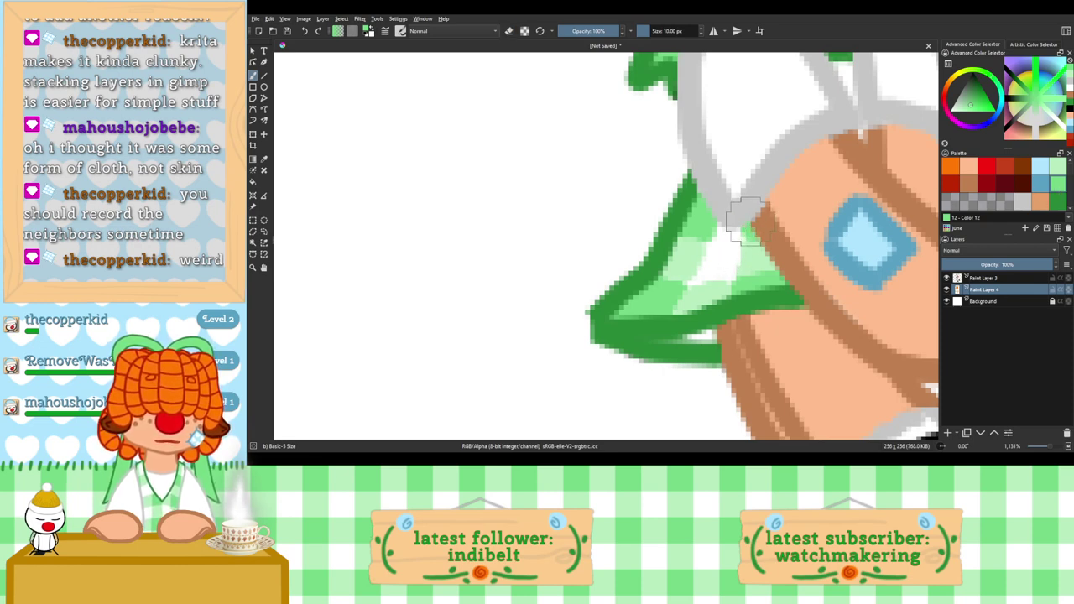
click(1058, 178)
mouse_move(719, 221)
mouse_down()
mouse_move(724, 240)
mouse_move(714, 224)
mouse_move(736, 224)
mouse_move(734, 232)
mouse_move(668, 262)
mouse_up()
Step: Fill the small gap beneath the dark green V on the chest with medium green
scroll(746, 233, down, 3)
scroll(681, 245, up, 3)
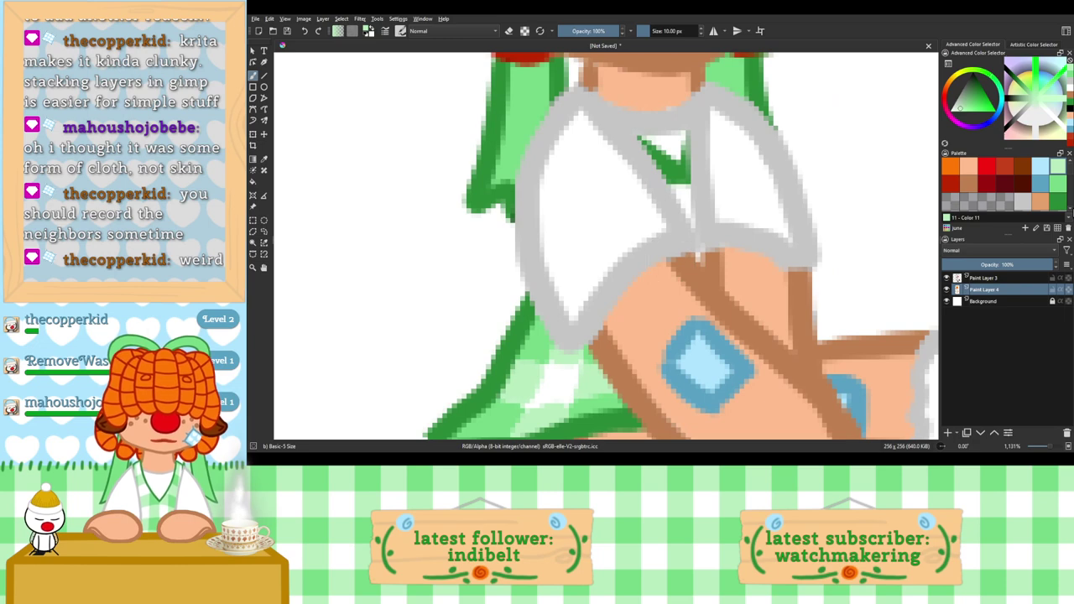
click(1055, 185)
drag(675, 196, 687, 192)
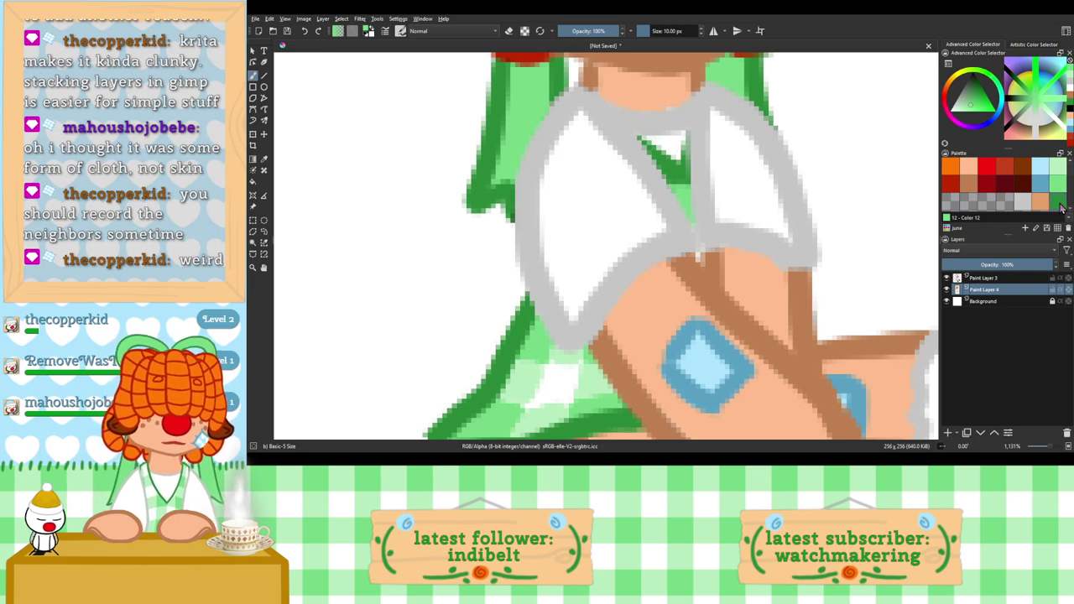
Step: Try to extend one side of the chest V up to the neck in dark green on Paint Layer 3
click(1060, 204)
click(1027, 280)
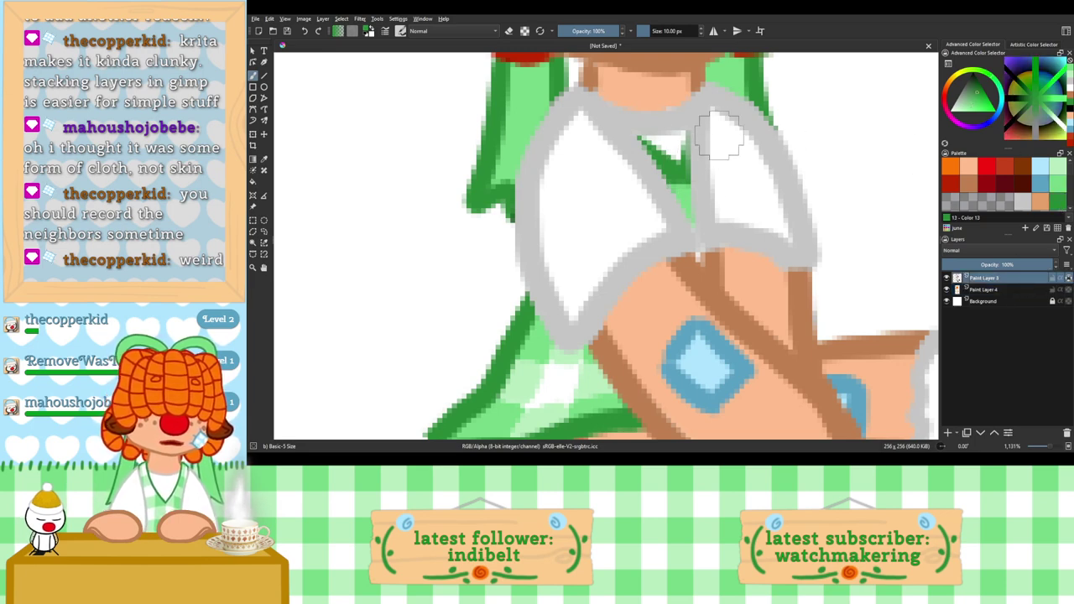
mouse_move(705, 89)
mouse_down()
mouse_move(696, 167)
mouse_move(712, 97)
mouse_up()
key(ctrl+z)
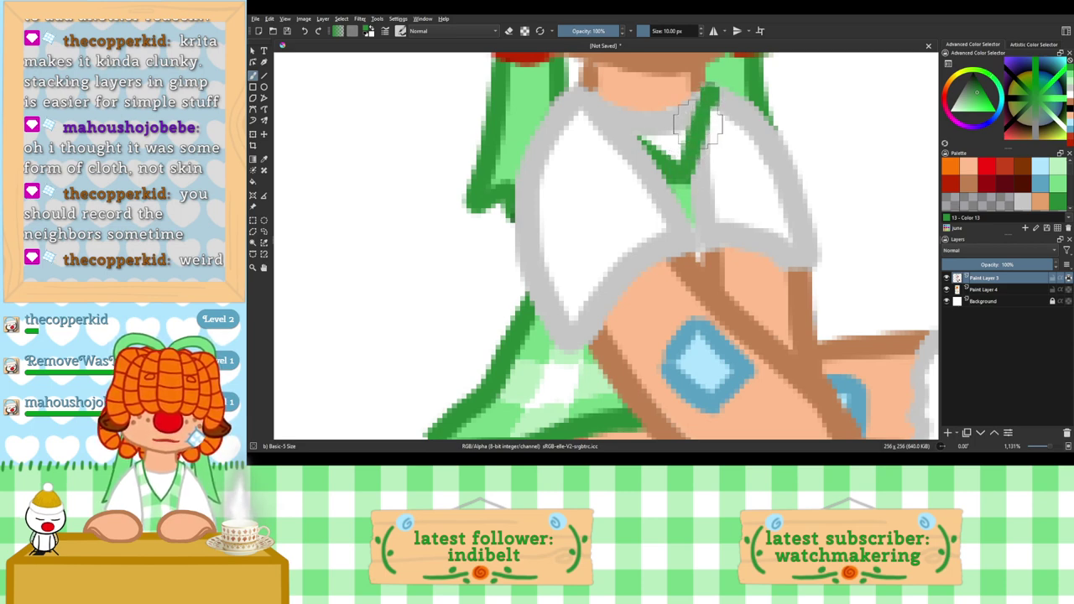
key(ctrl+z)
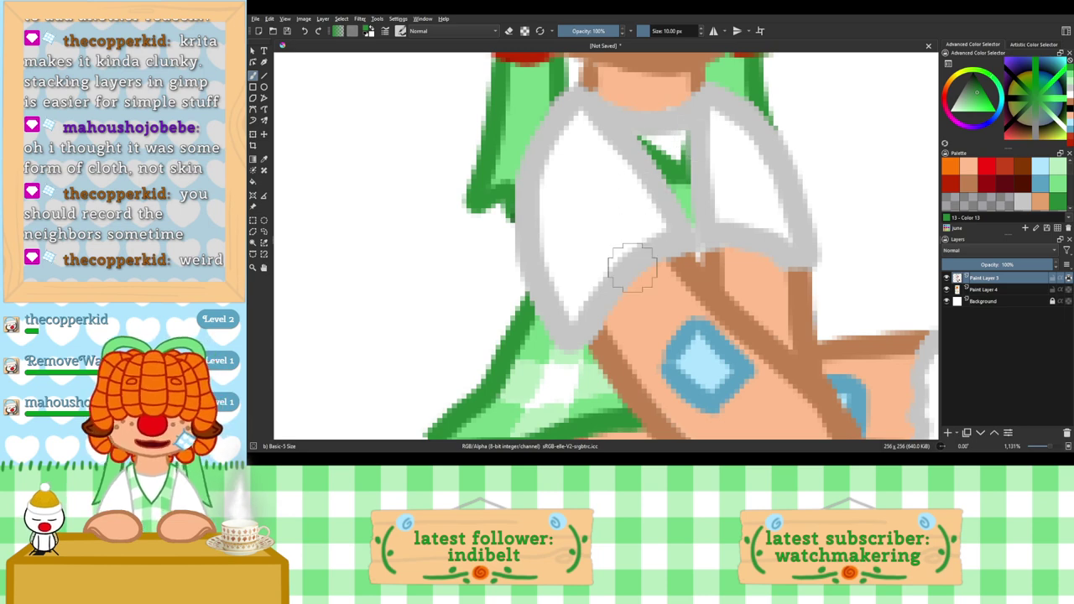
Step: Try to dab medium green into the gap in the skirt's hem beside the near leg on Paint Layer 3
scroll(663, 277, down, 5)
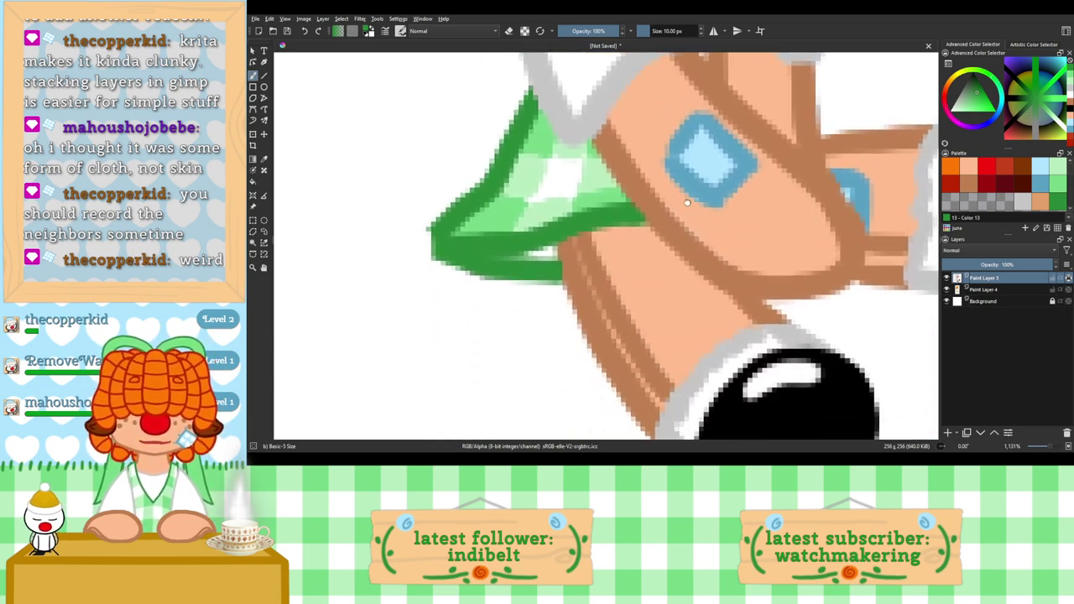
drag(686, 202, 755, 220)
click(1057, 185)
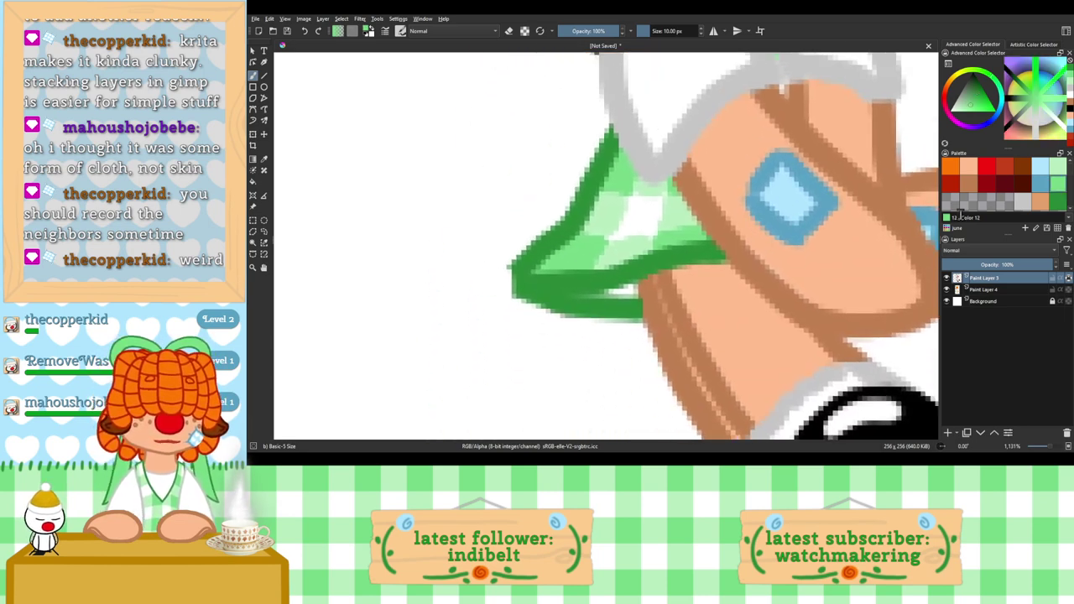
mouse_move(628, 292)
mouse_down()
mouse_move(600, 291)
mouse_move(631, 290)
mouse_up()
key(ctrl+z)
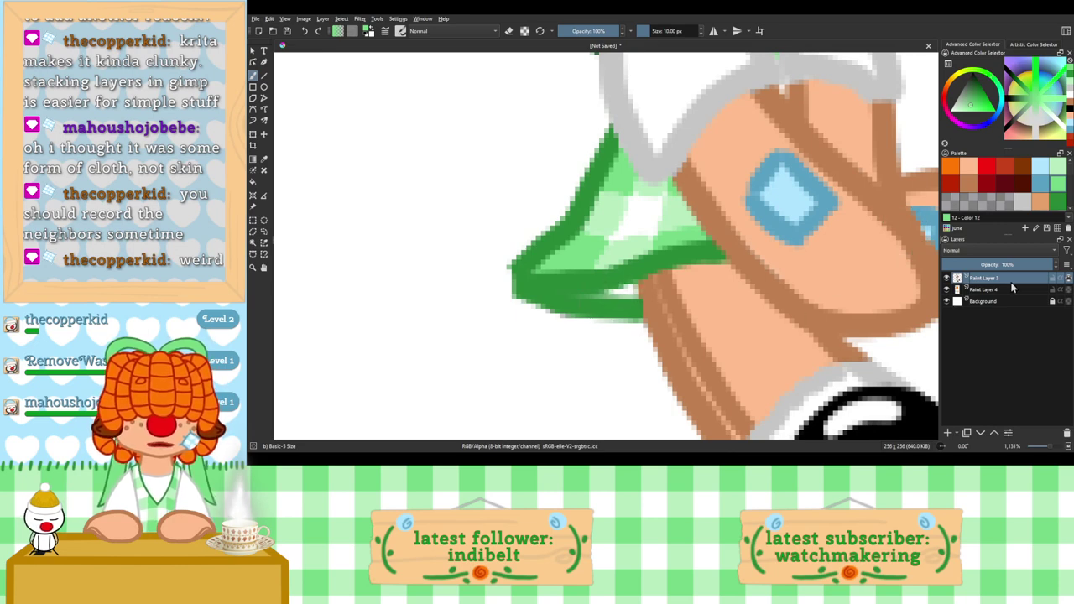
Step: Add a new paint layer between Paint Layer 3 and Paint Layer 4 and paint a dark green skirt edge behind the arm, above the far leg
click(983, 290)
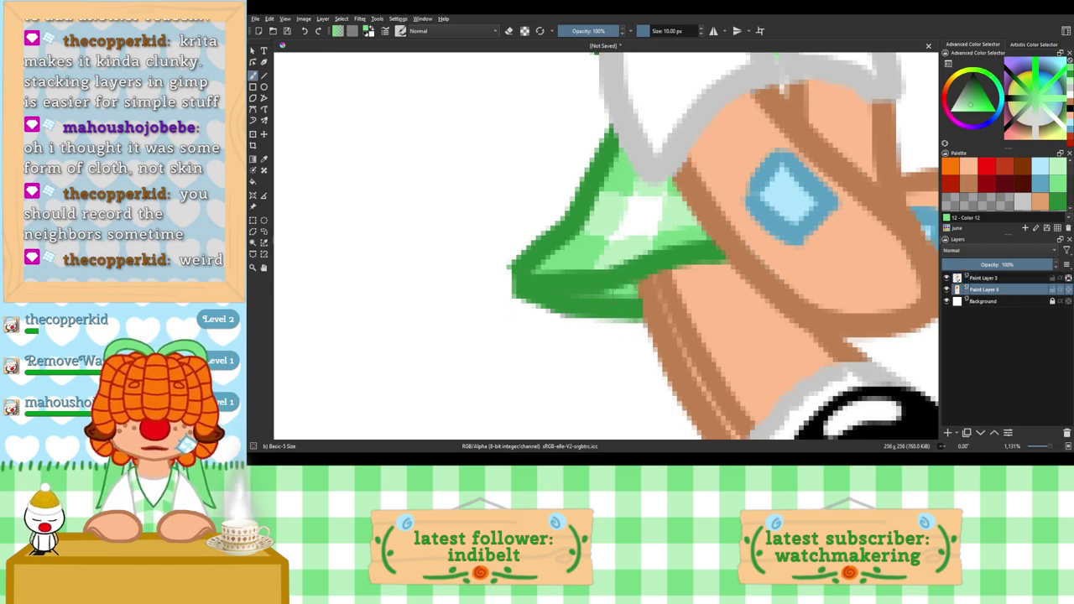
scroll(575, 331, down, 6)
scroll(597, 306, up, 4)
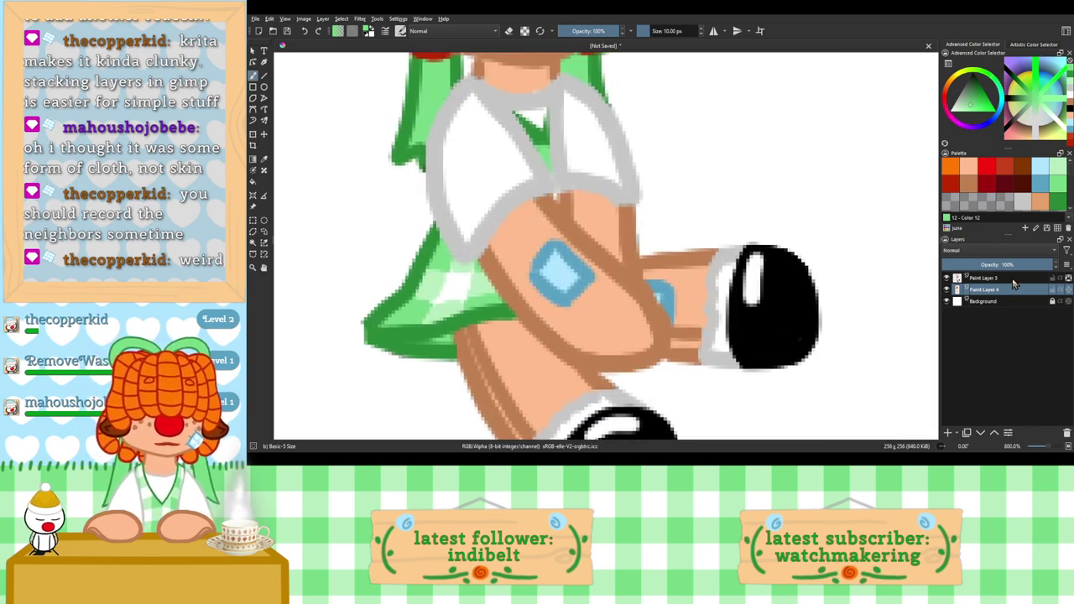
click(1007, 278)
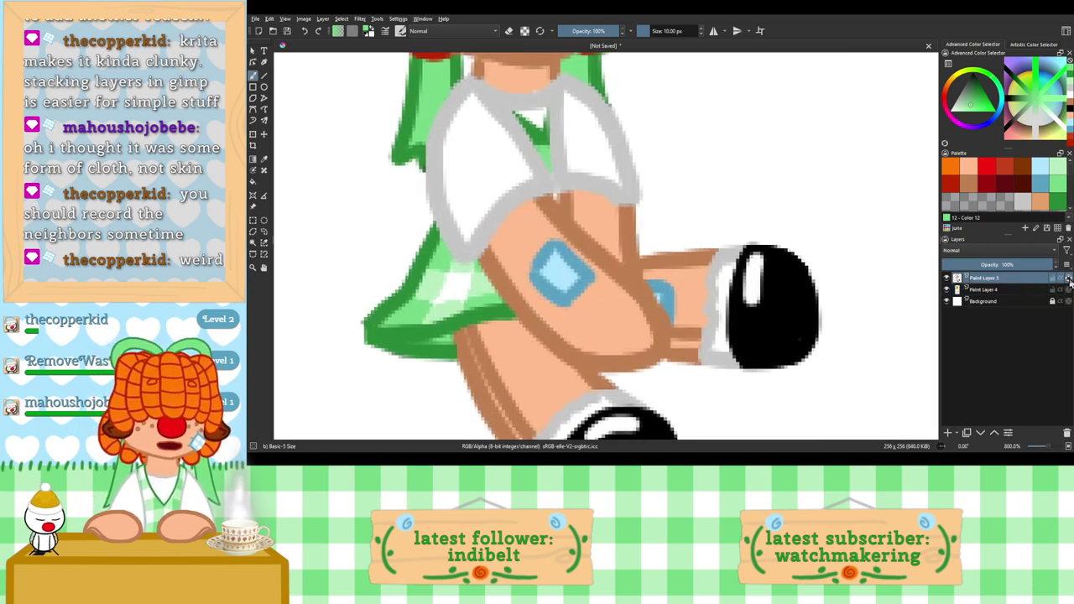
click(1054, 202)
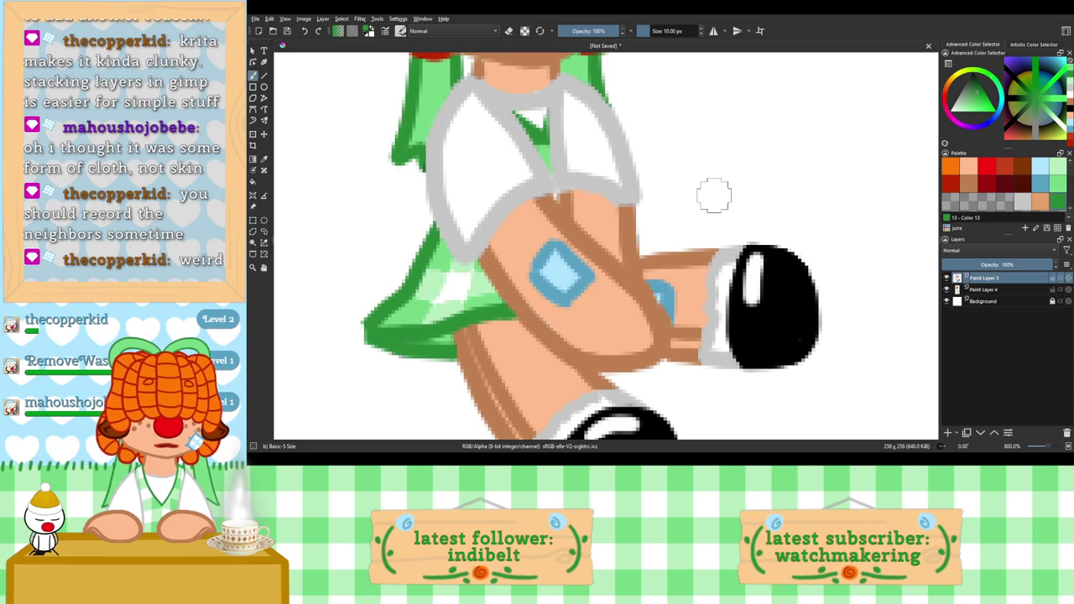
click(948, 432)
mouse_move(668, 222)
mouse_down()
mouse_move(641, 228)
mouse_move(641, 243)
mouse_move(668, 240)
mouse_move(645, 255)
mouse_up()
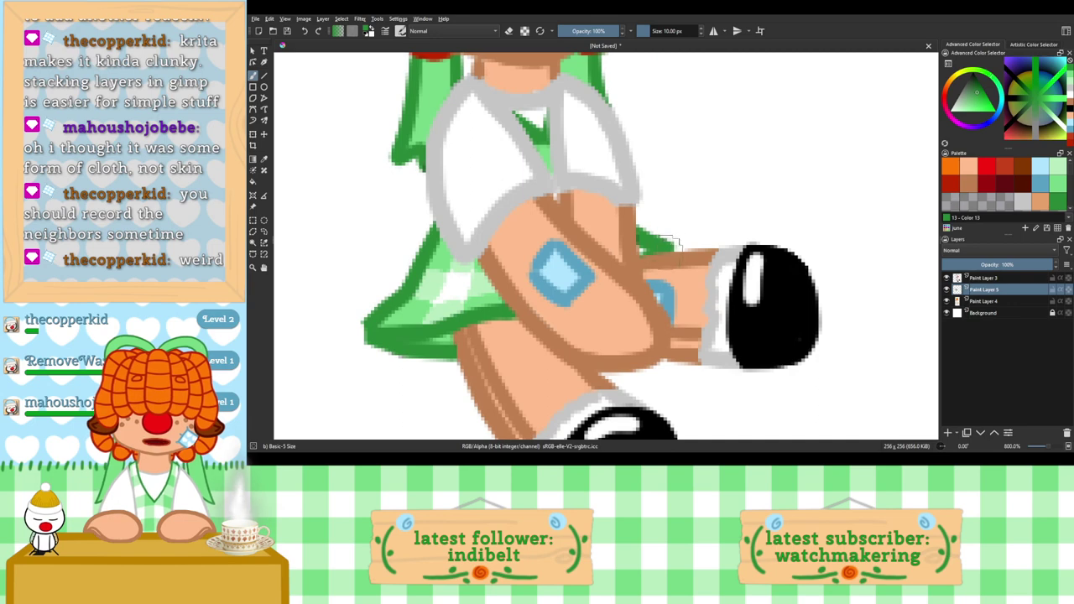
click(1037, 304)
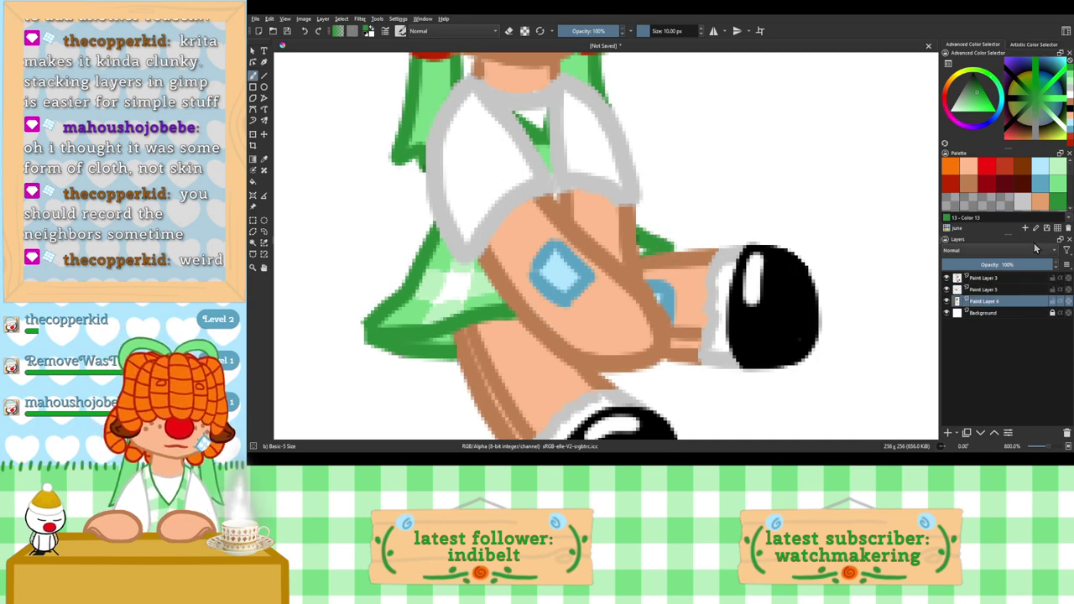
click(1055, 191)
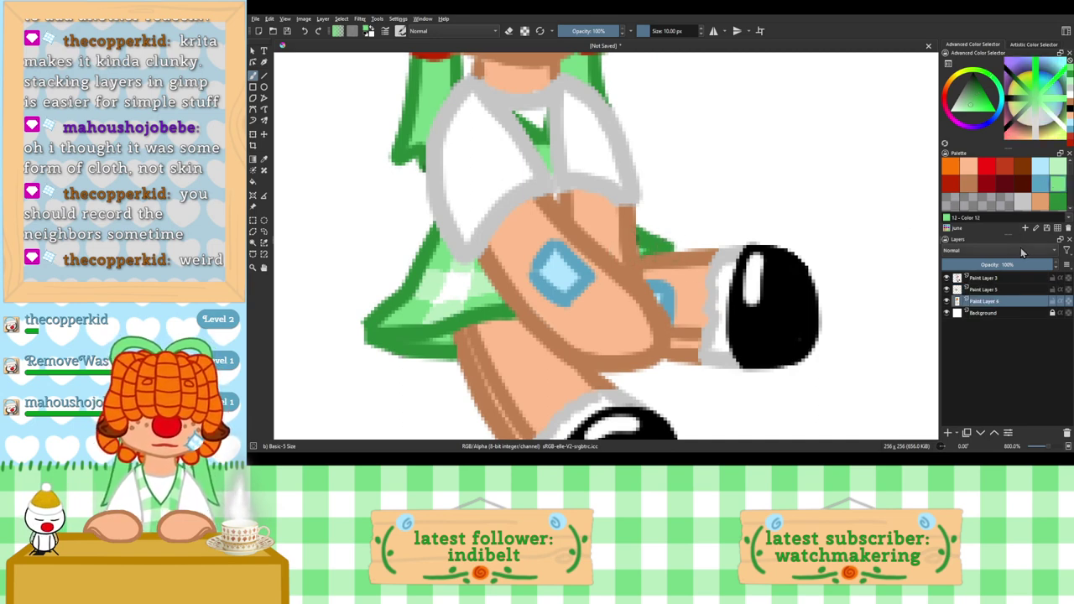
Step: On Paint Layer 3, draw three dark red bands across the outermost hair lock above the ear, redrawing the uppermost one slightly lower
click(1028, 277)
click(969, 186)
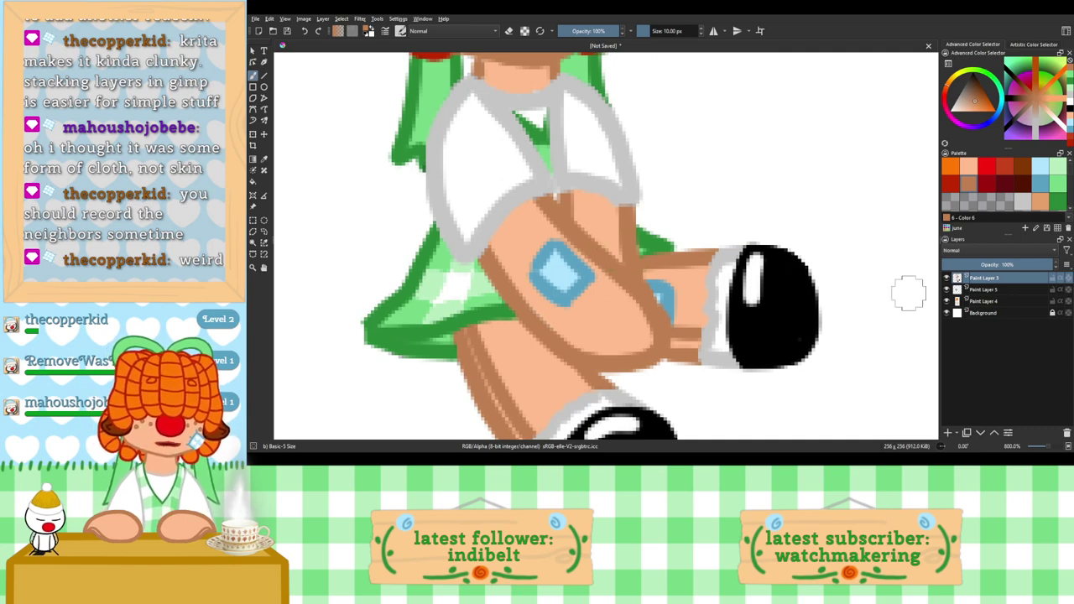
scroll(876, 268, down, 3)
scroll(779, 323, down, 3)
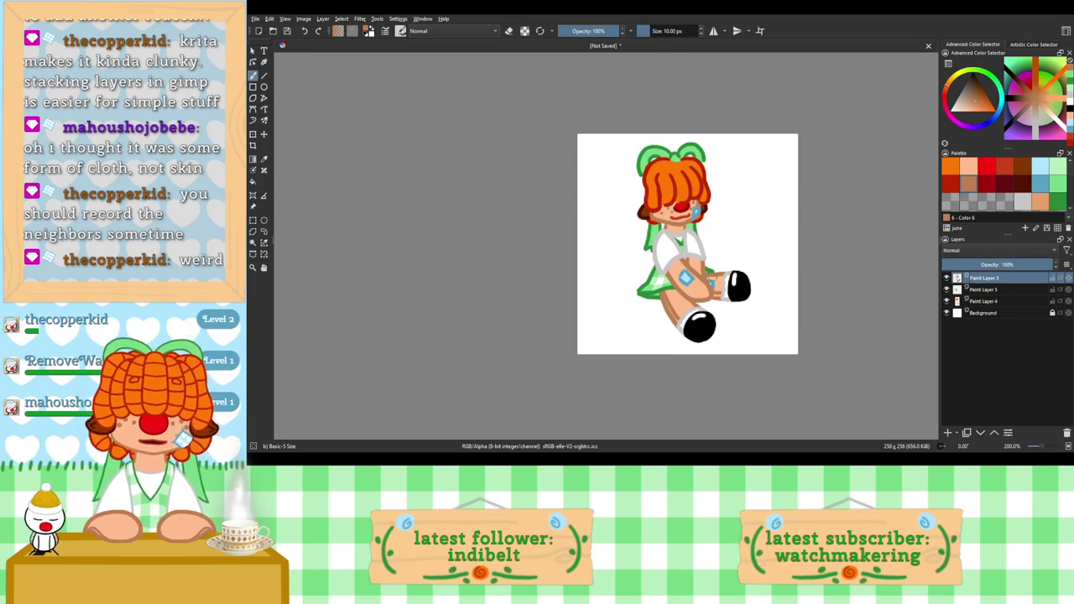
scroll(724, 242, up, 3)
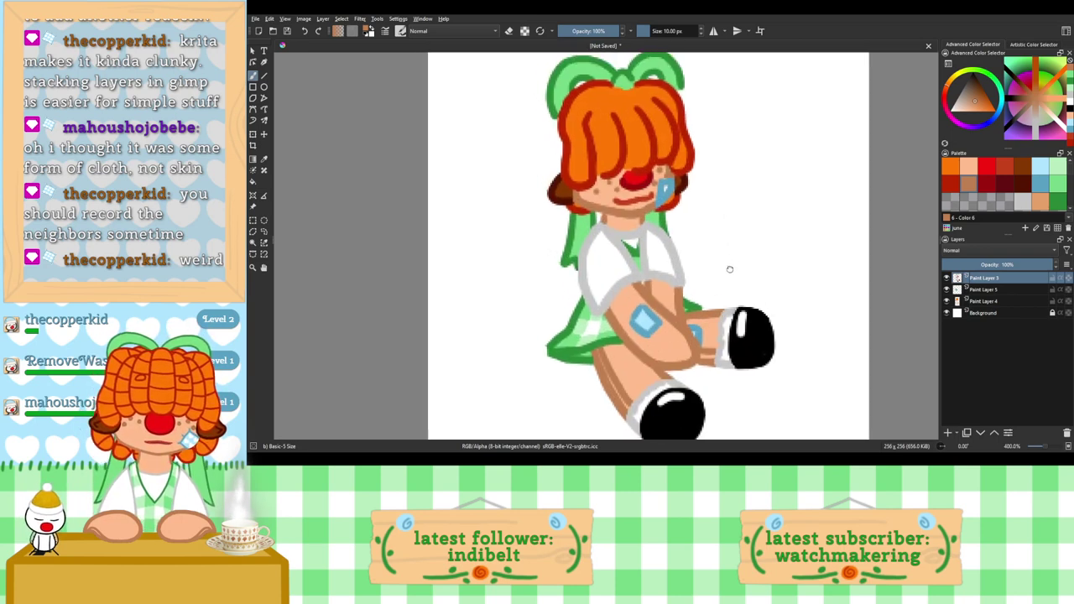
click(948, 189)
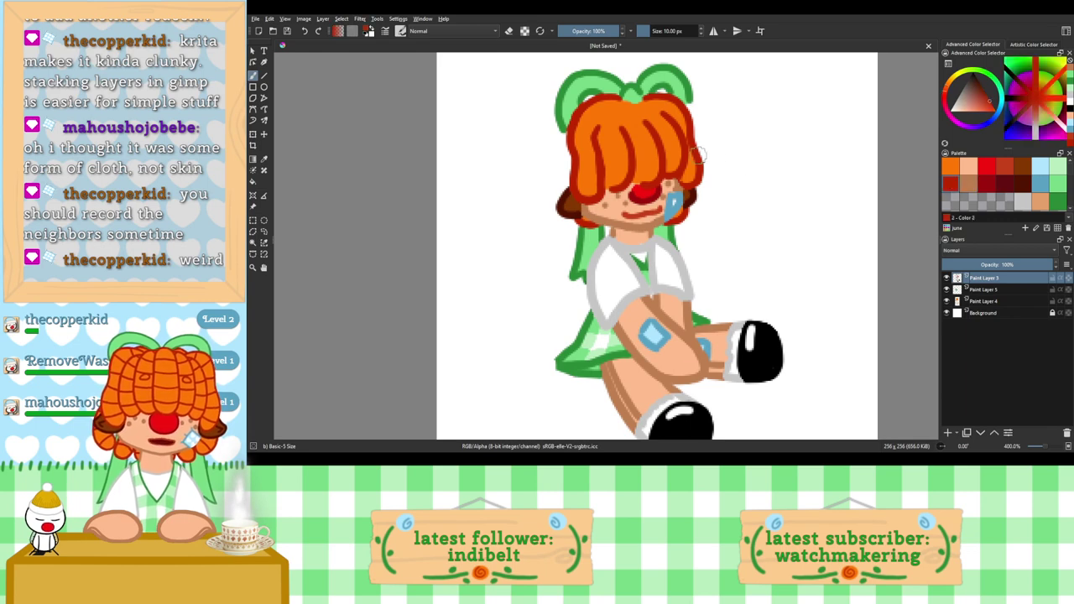
scroll(702, 153, up, 3)
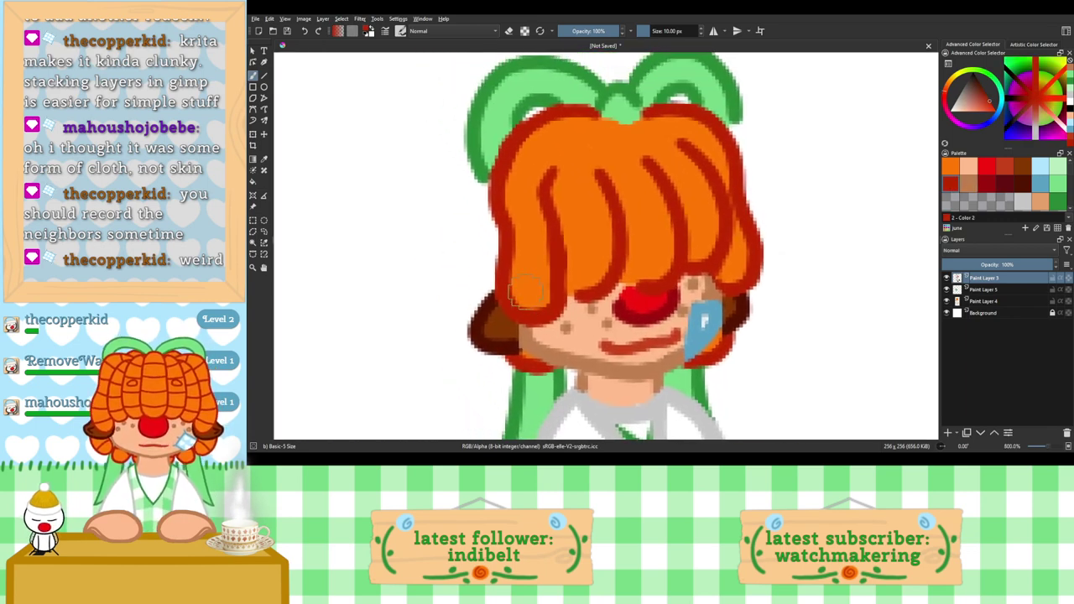
drag(512, 235, 549, 233)
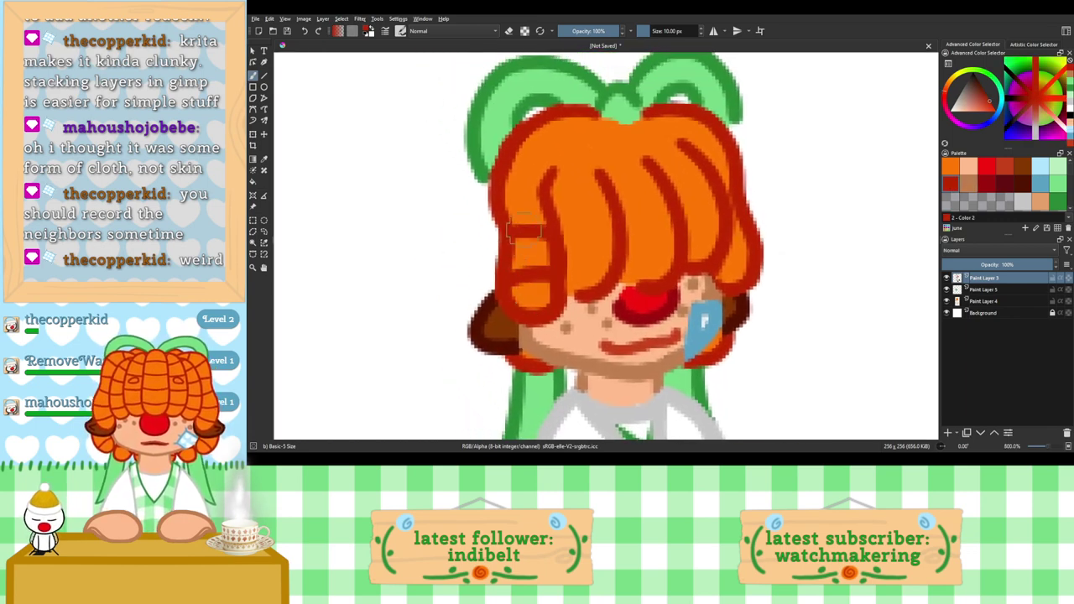
drag(501, 178, 544, 181)
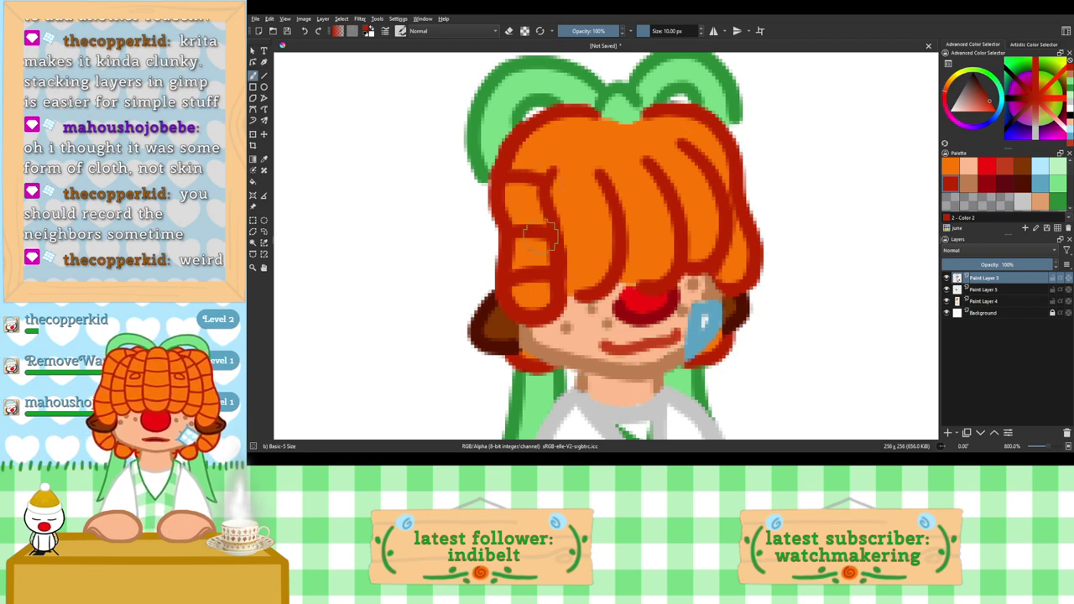
key(ctrl+z)
drag(497, 191, 539, 188)
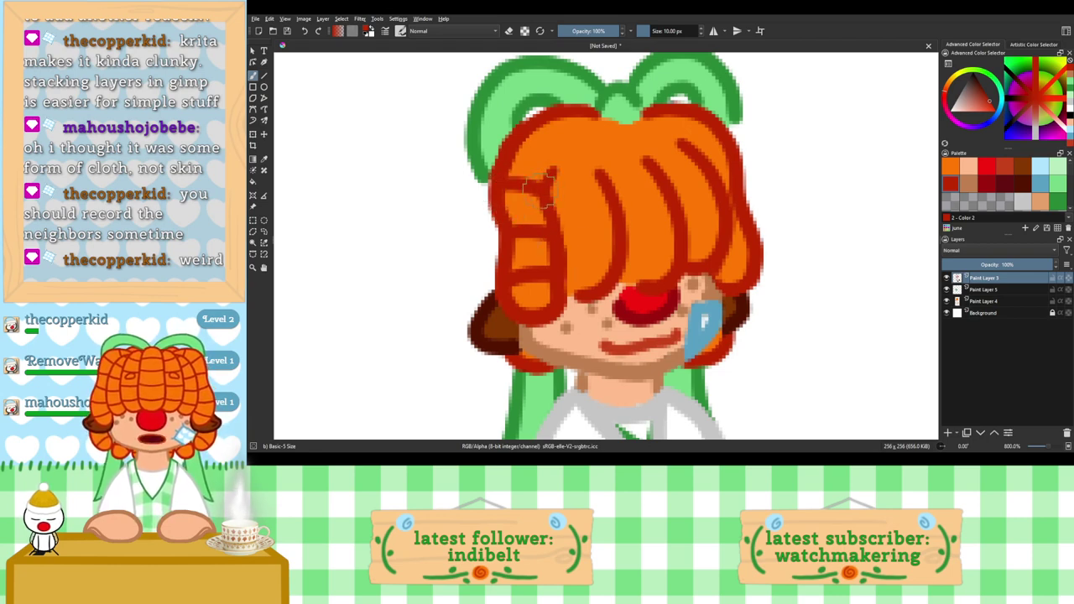
Step: Draw three curved dark red bands across the second hair lock, linking them to the bands on the outermost lock
drag(562, 269, 617, 251)
drag(557, 232, 609, 219)
drag(544, 187, 606, 168)
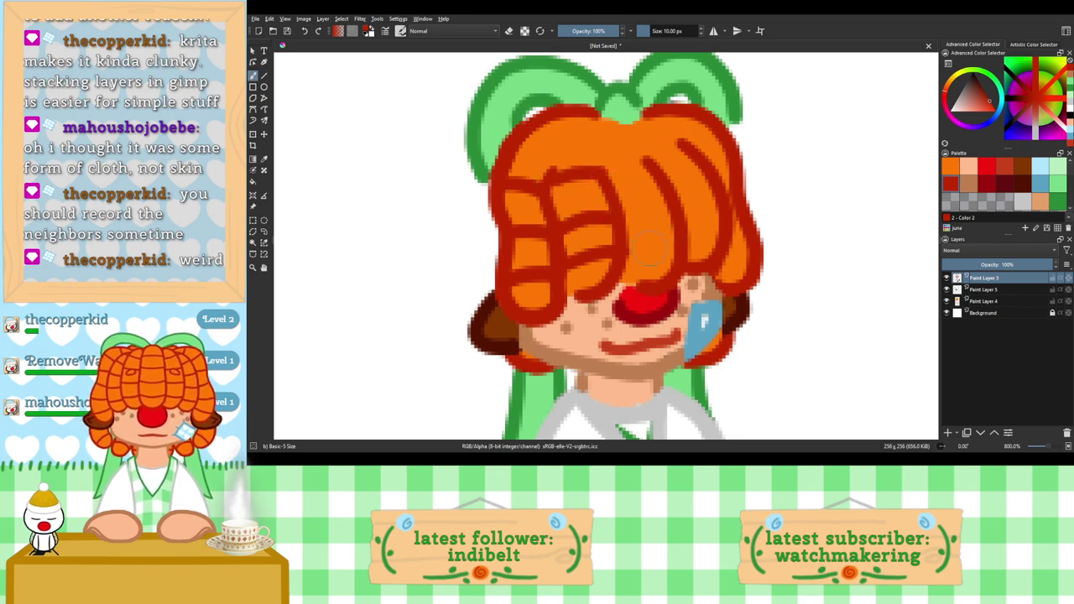
Step: Draw curved dark red cross lines over the orange hair to continue its braided grid pattern up toward the crown
drag(621, 251, 673, 240)
drag(622, 212, 669, 200)
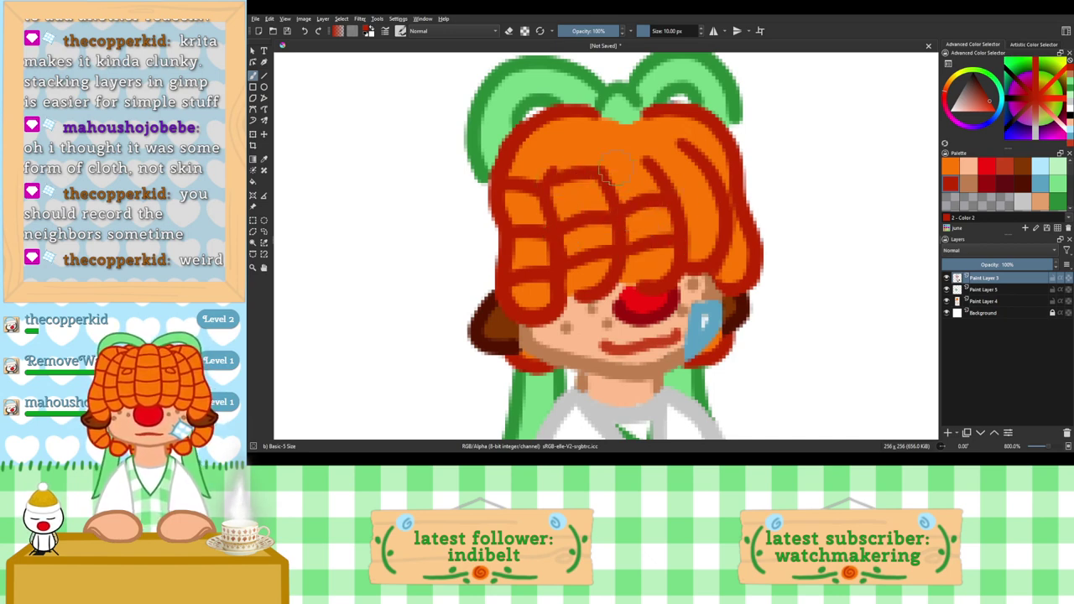
drag(608, 173, 649, 159)
drag(682, 225, 721, 221)
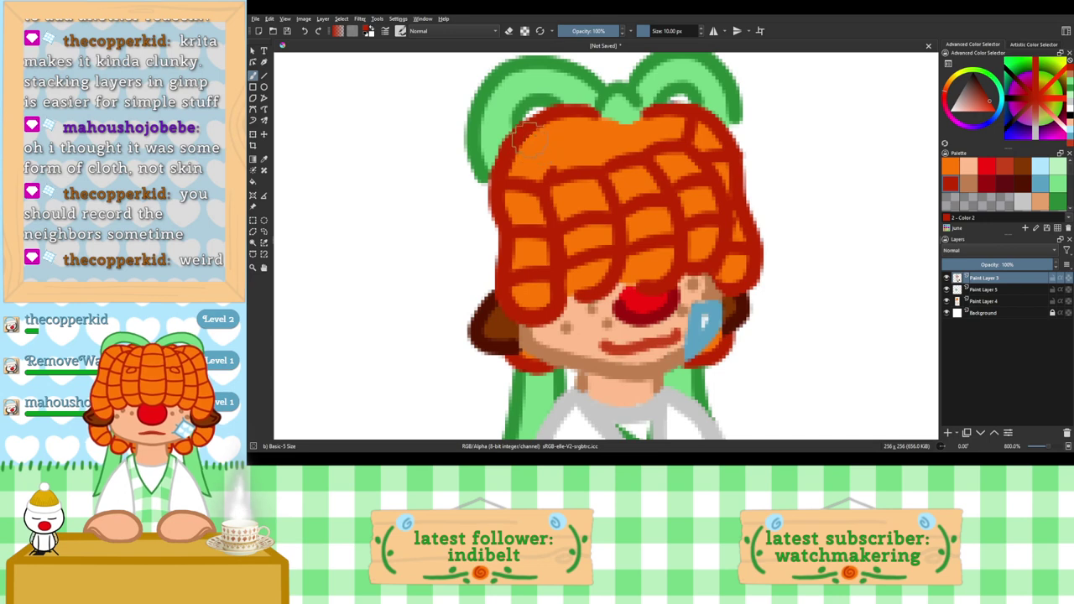
mouse_move(528, 137)
mouse_down()
mouse_move(551, 164)
mouse_move(547, 152)
mouse_move(562, 150)
mouse_move(552, 167)
mouse_move(576, 143)
mouse_move(555, 167)
mouse_move(568, 151)
mouse_move(605, 159)
mouse_move(659, 147)
mouse_up()
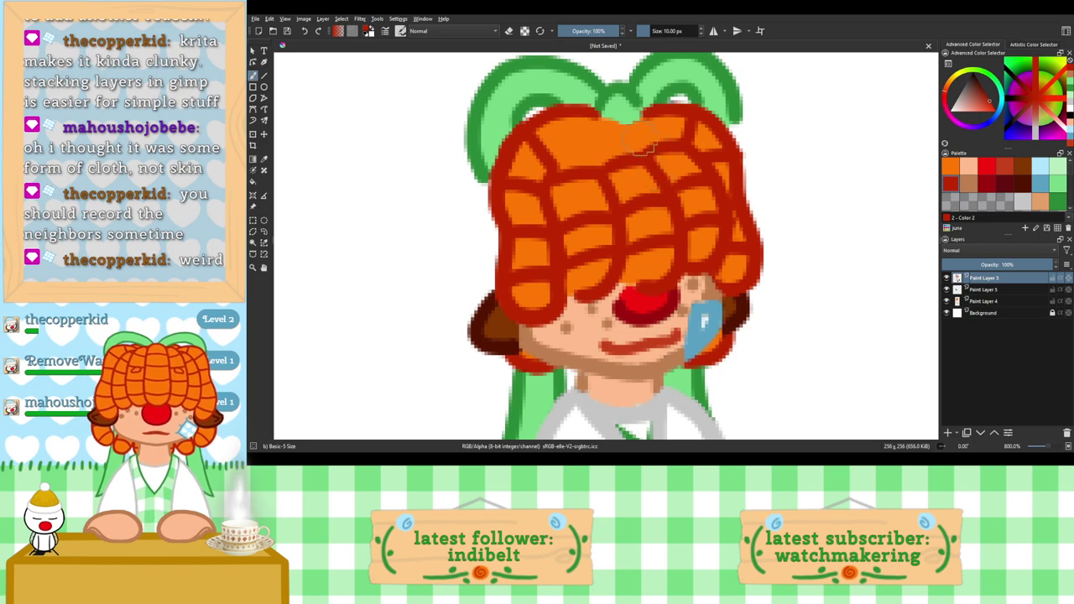
Step: Undo the last strokes at the crown and redraw the dark red grid lines just below the green bow
mouse_move(635, 141)
mouse_down()
mouse_move(590, 148)
mouse_move(604, 179)
mouse_move(568, 149)
mouse_move(553, 157)
mouse_move(583, 149)
mouse_move(548, 164)
mouse_move(588, 158)
mouse_move(556, 176)
mouse_move(566, 156)
mouse_move(624, 153)
mouse_move(598, 160)
mouse_move(681, 131)
mouse_up()
key(ctrl+z)
key(ctrl+z)
key(ctrl+z)
drag(665, 126, 683, 137)
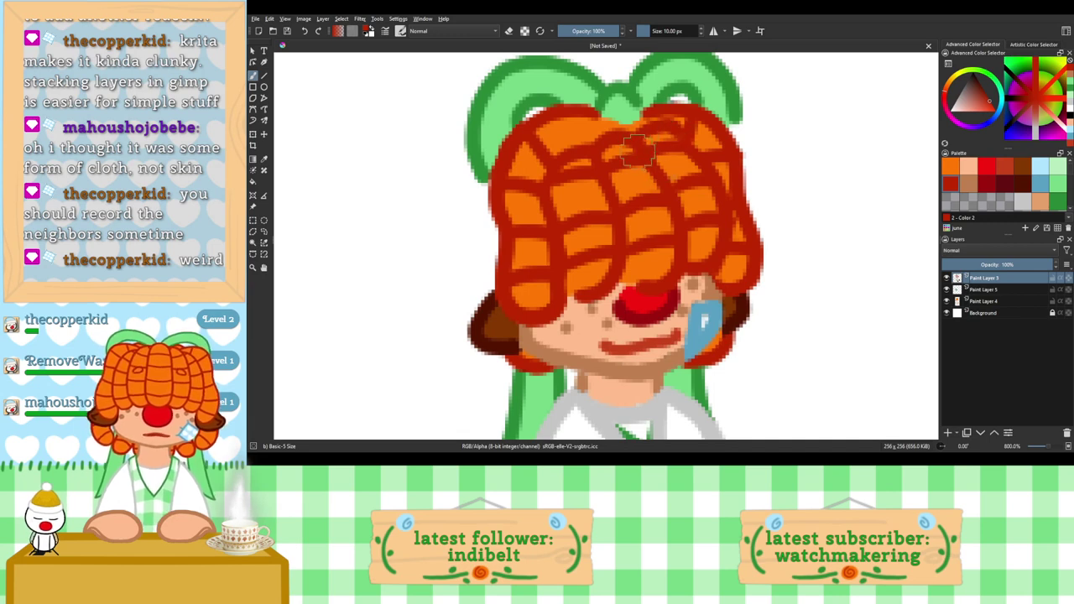
drag(575, 119, 586, 145)
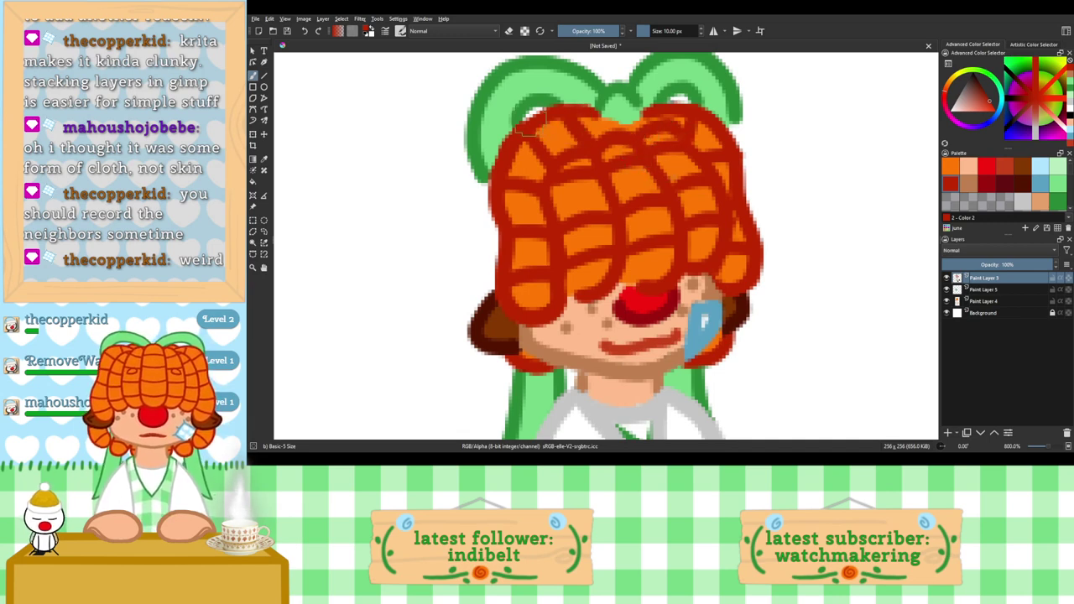
Step: Delete the white Background layer and add a new paint layer beneath all the artwork layers
scroll(565, 150, down, 5)
drag(575, 201, 640, 202)
scroll(640, 202, up, 3)
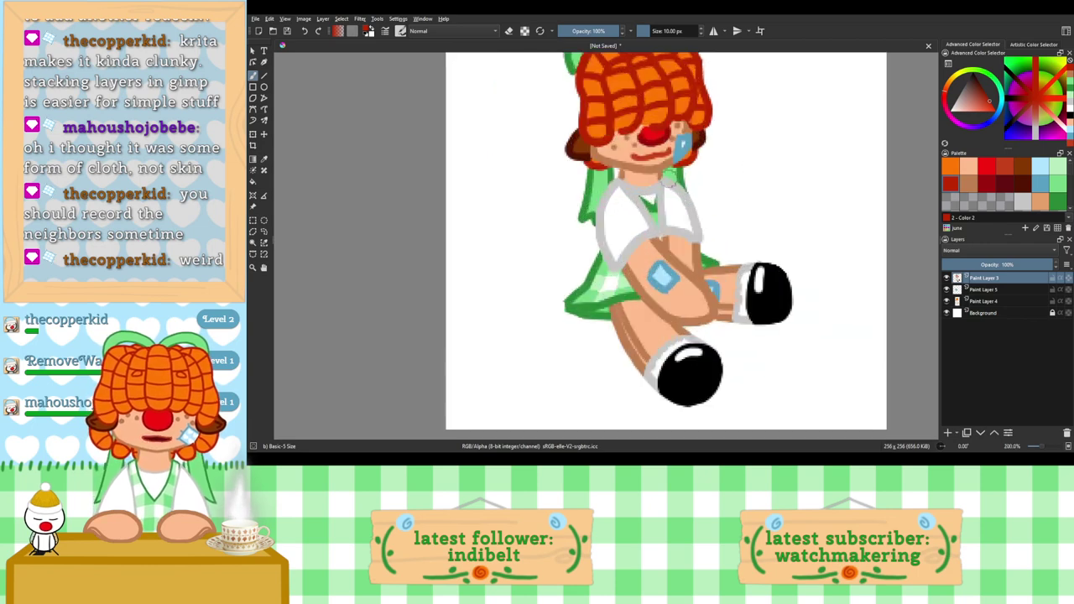
scroll(670, 183, up, 1)
scroll(660, 186, down, 1)
drag(666, 187, 654, 224)
click(986, 314)
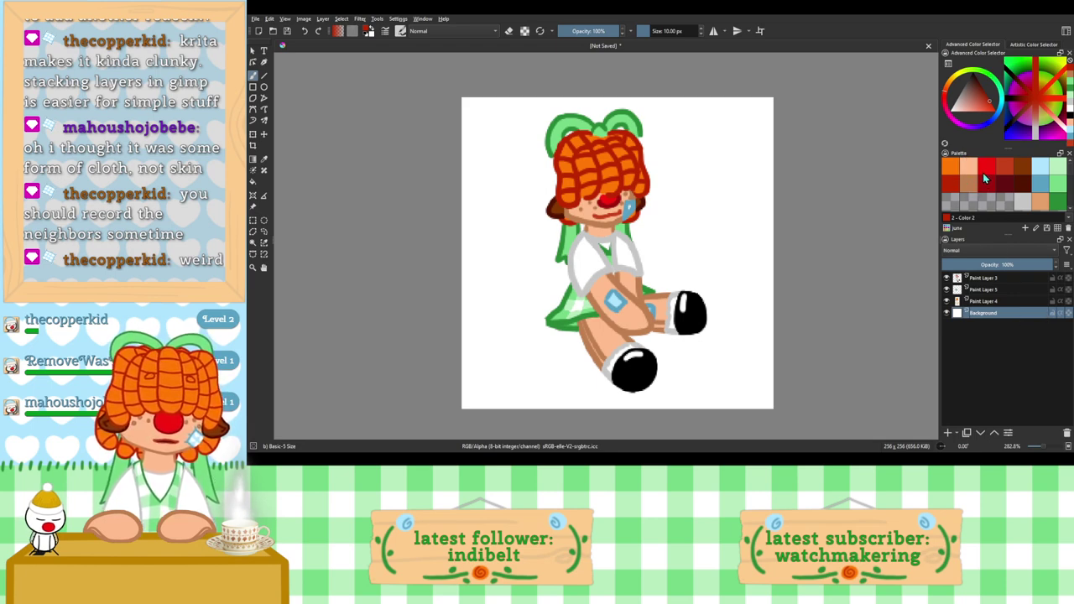
key(shift+Delete)
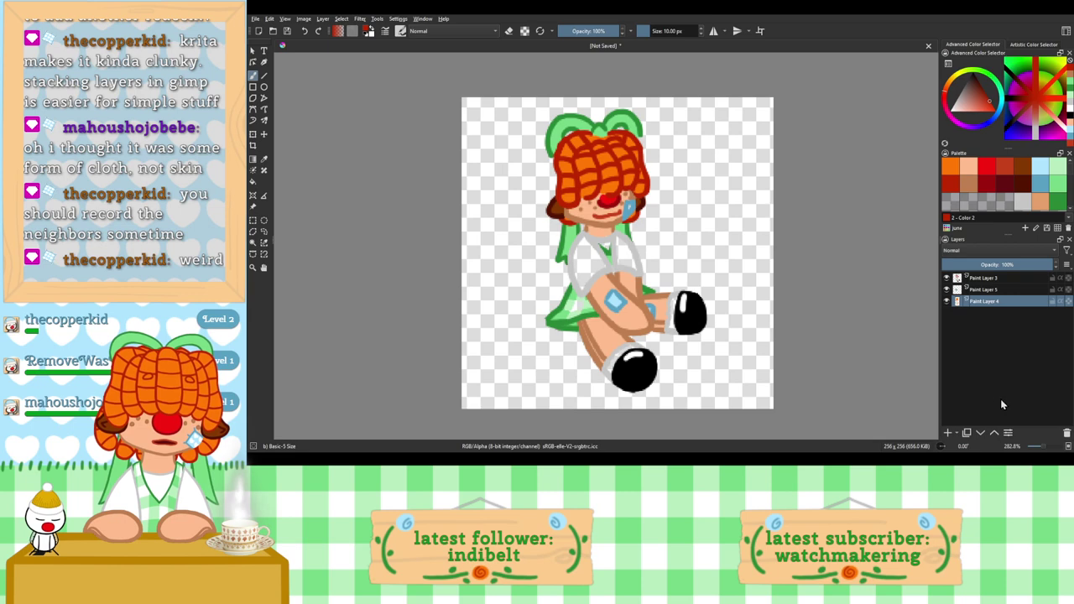
click(947, 433)
drag(1003, 302, 1005, 318)
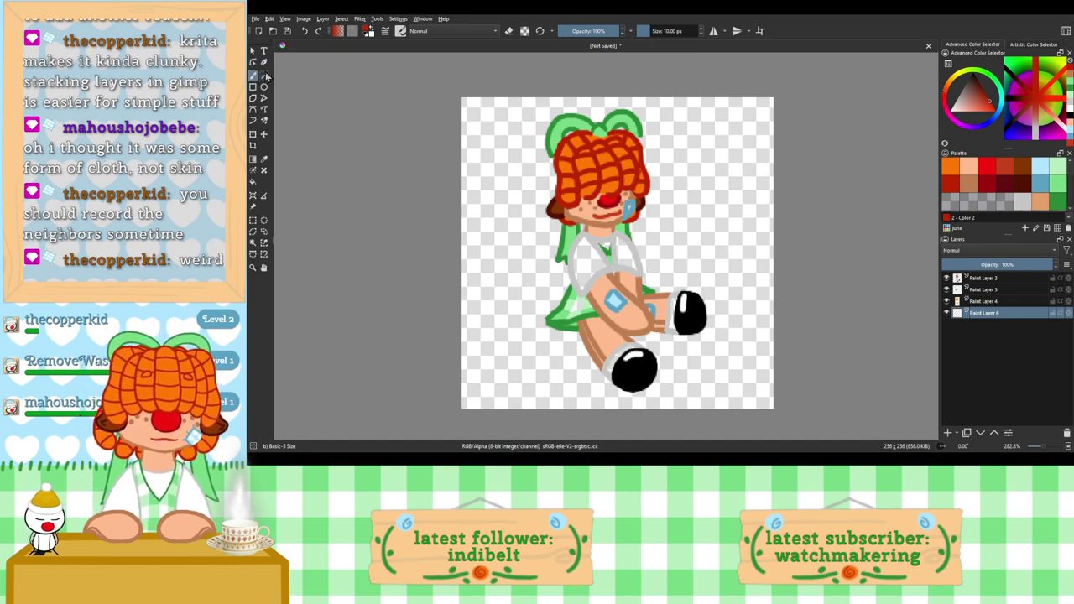
Step: Paint white on the new bottom layer behind the shirt, the skirt checks and the socks
click(372, 29)
scroll(604, 247, up, 2)
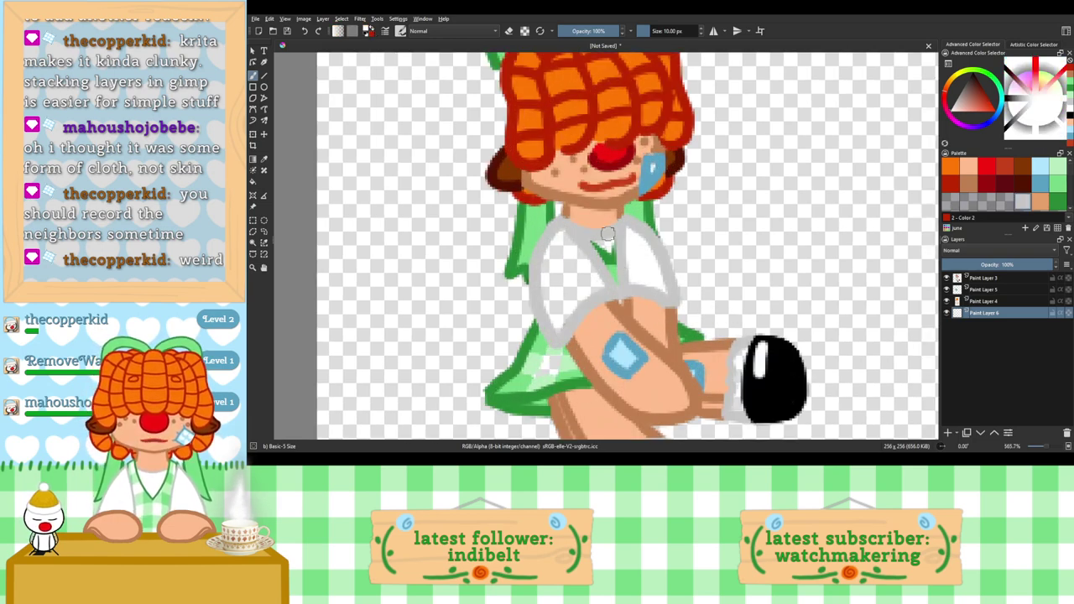
mouse_move(590, 226)
mouse_down()
mouse_move(595, 291)
mouse_move(566, 235)
mouse_move(559, 280)
mouse_move(560, 246)
mouse_move(547, 283)
mouse_move(554, 244)
mouse_move(543, 269)
mouse_move(571, 303)
mouse_up()
mouse_move(656, 309)
mouse_down()
mouse_move(612, 210)
mouse_move(624, 195)
mouse_move(639, 198)
mouse_up()
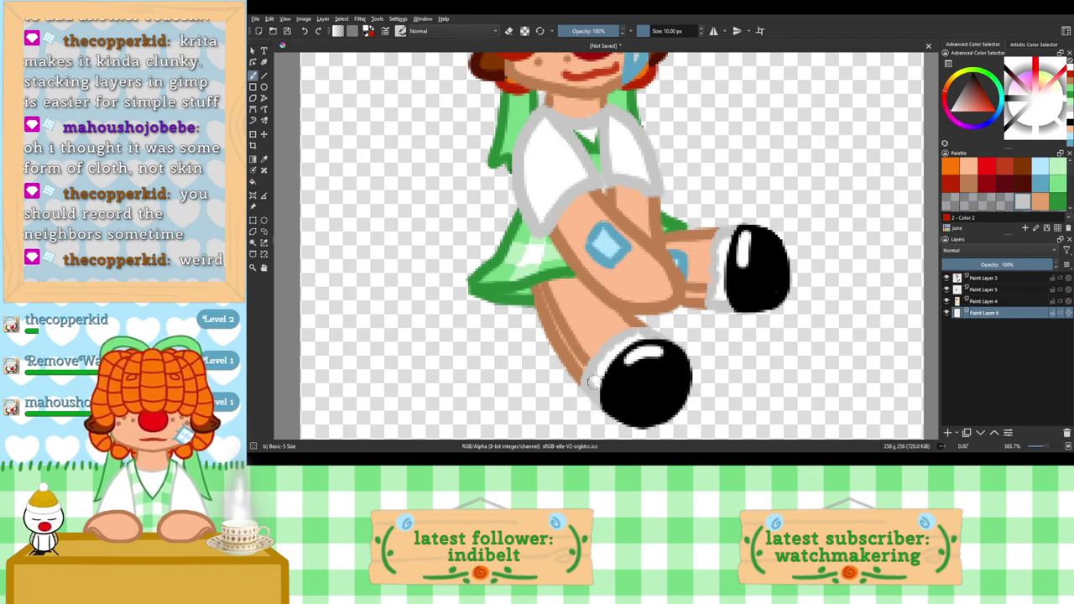
drag(584, 250, 645, 441)
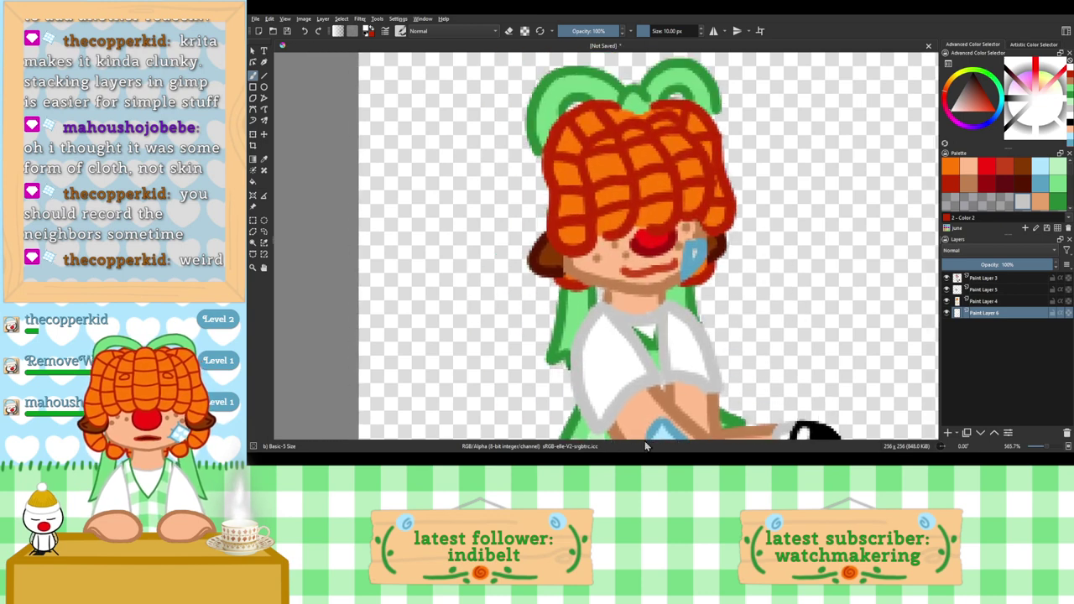
drag(672, 399, 669, 252)
Step: Merge all the paint layers of the character into a single layer
scroll(677, 229, down, 4)
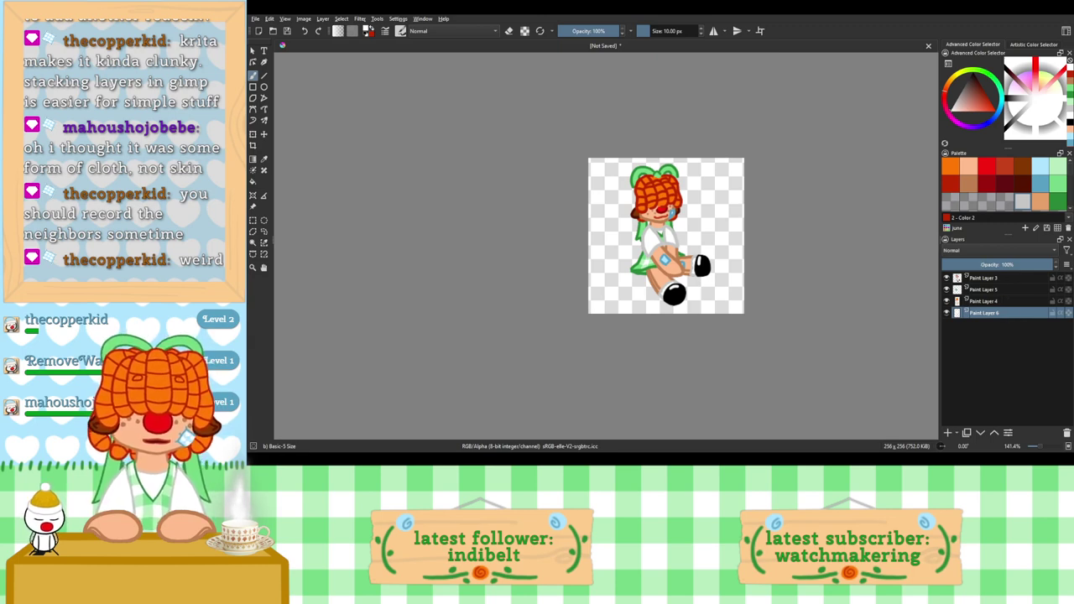
click(980, 279)
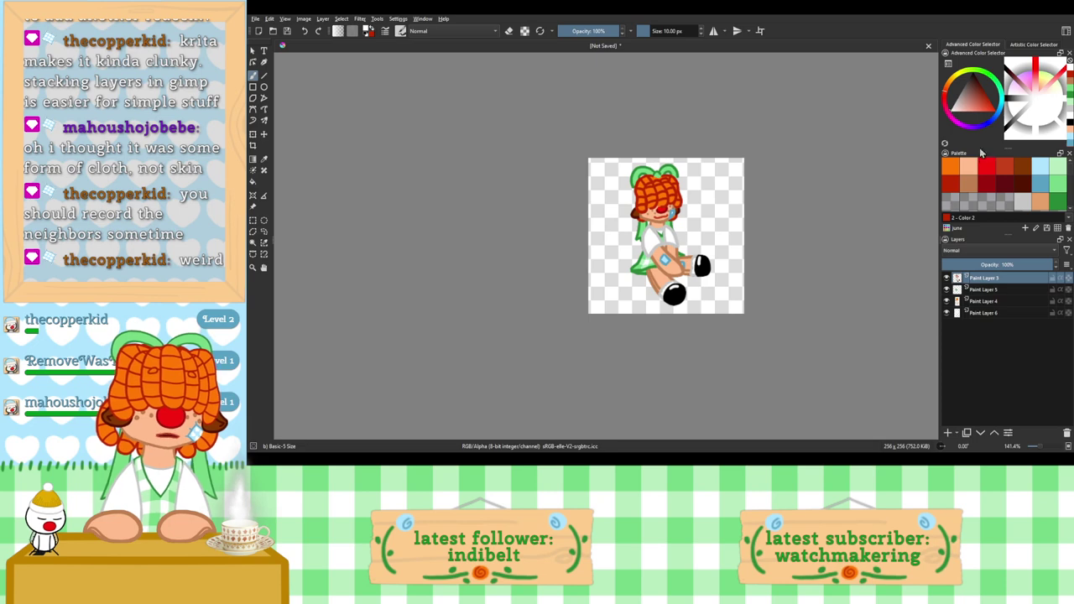
key(ctrl+shift+e)
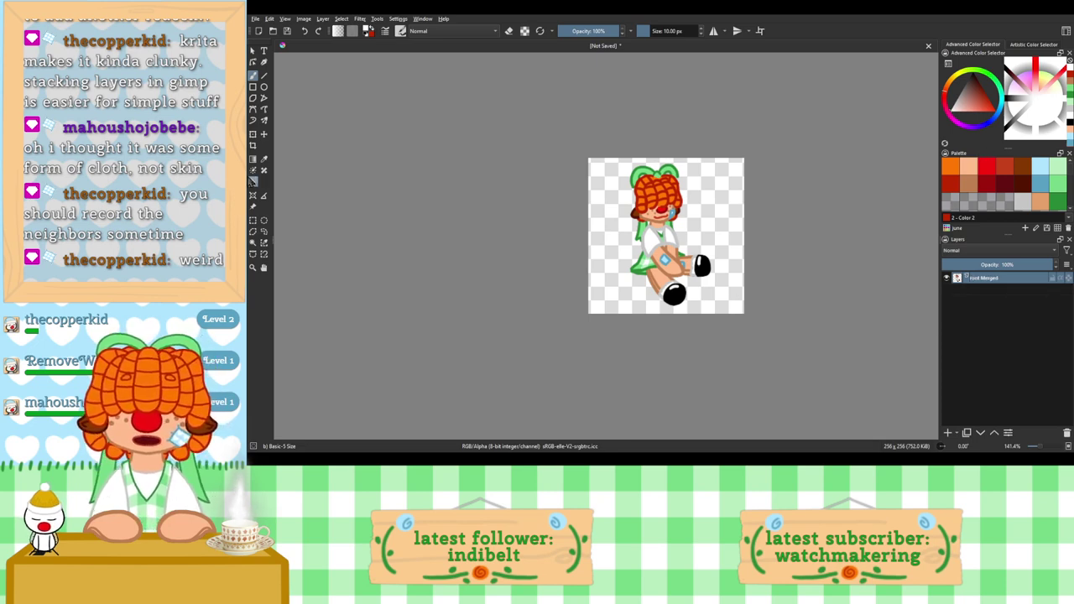
Step: Nudge the merged character slightly down and to the right with the Transform tool and apply the move
click(262, 135)
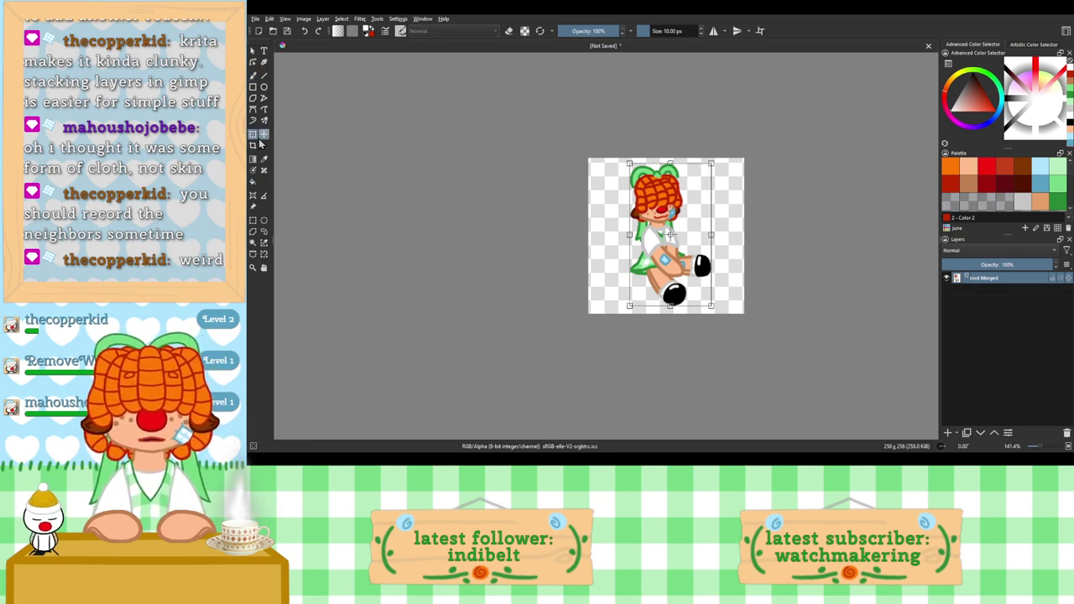
key(Down)
key(Down)
key(Down)
key(Down)
key(Down)
key(Up)
key(Up)
key(Up)
key(Up)
key(Up)
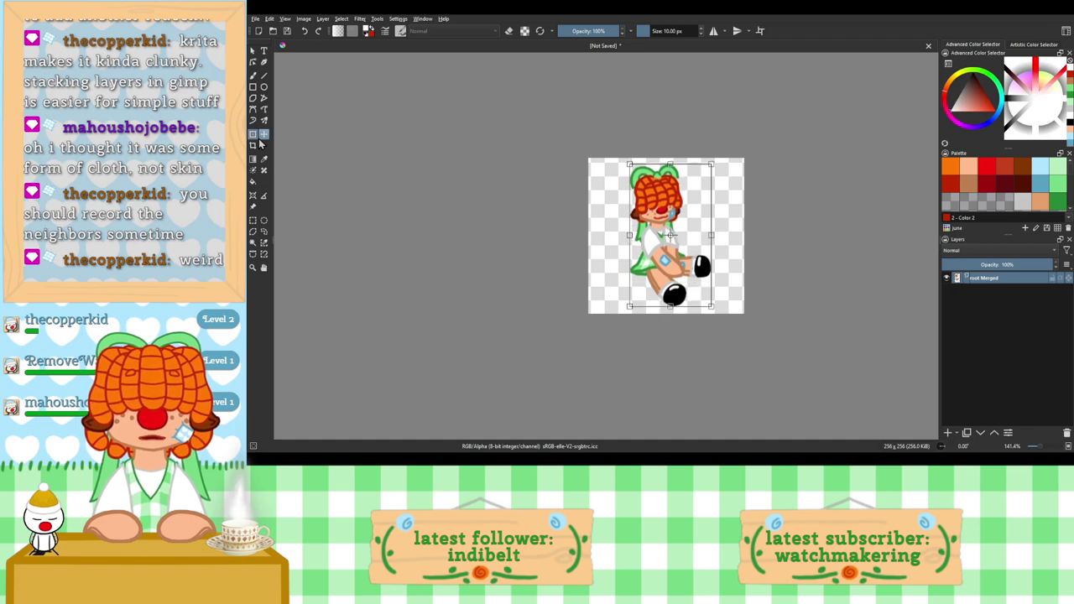
key(Left)
key(Left)
key(Left)
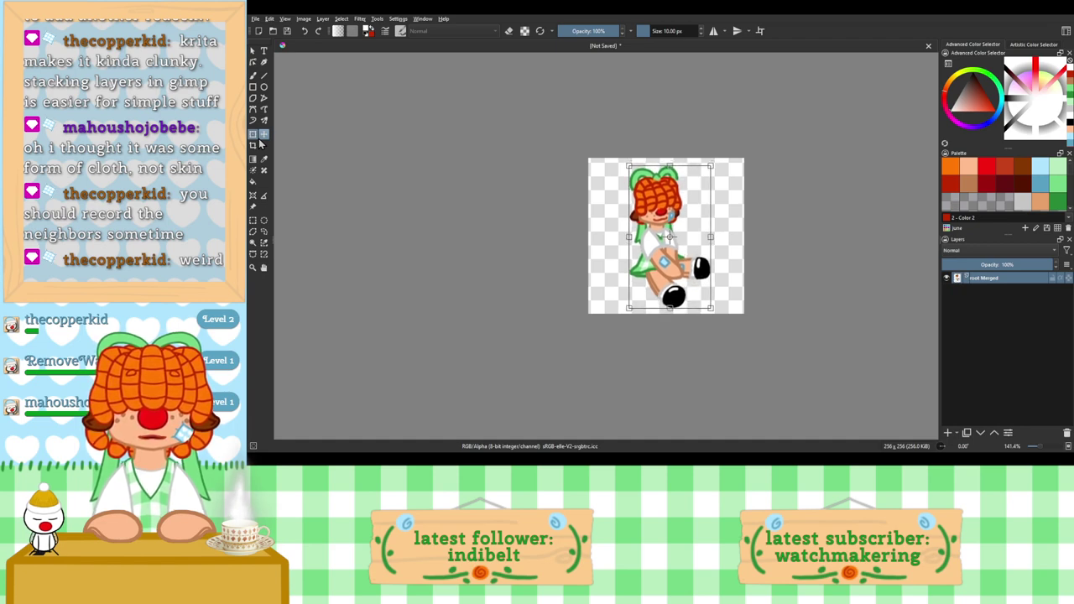
key(Right)
key(Right)
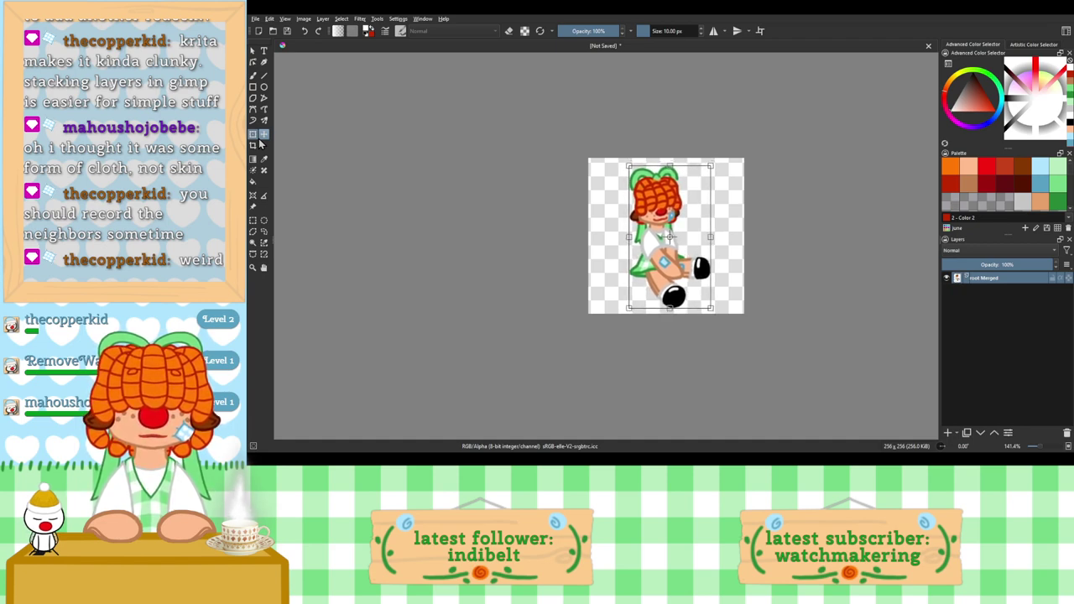
key(Right)
key(Right)
key(Right)
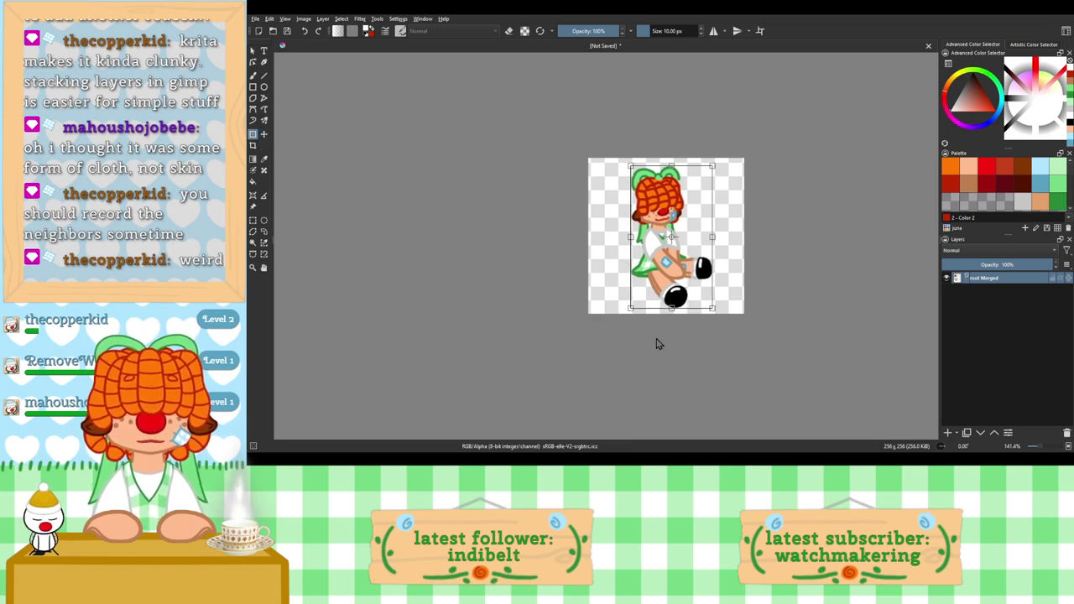
key(Return)
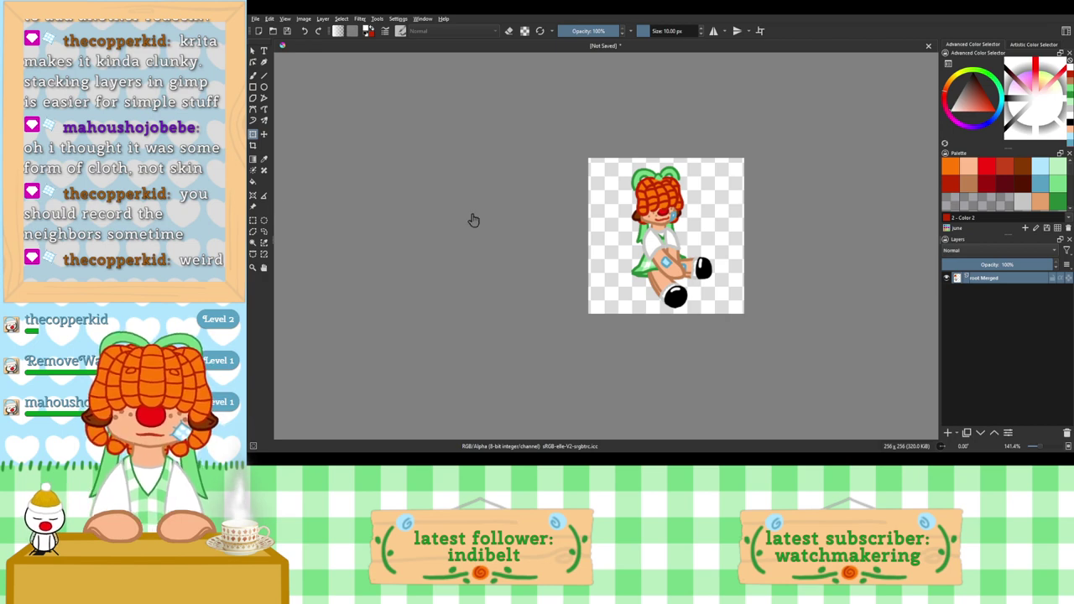
Step: Touch up the ear beside the character's cheek with the dark brown palette colour, Color 15, using the brush
scroll(671, 228, up, 4)
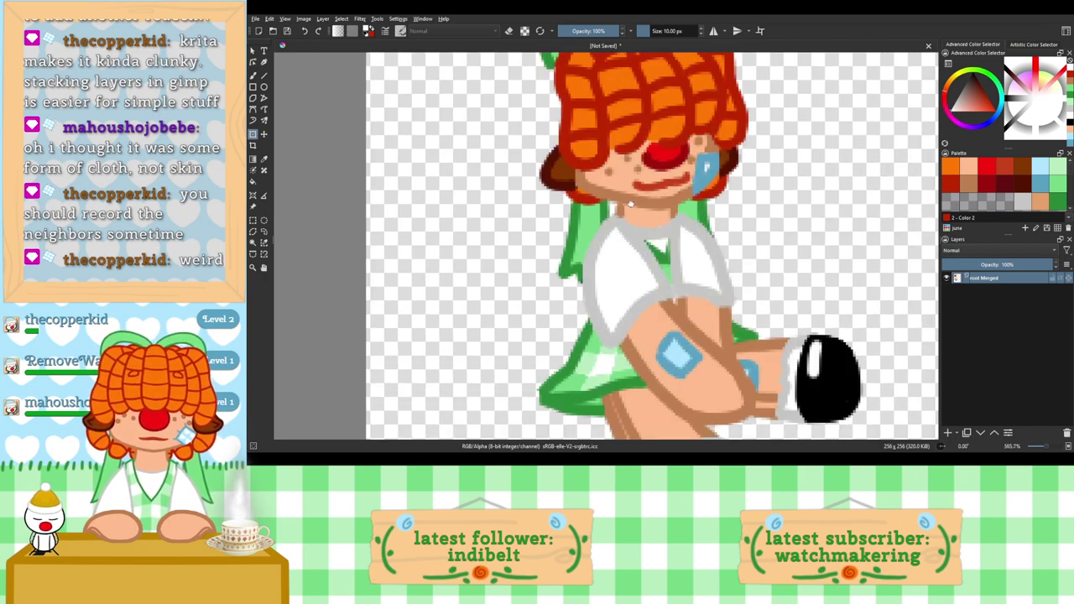
scroll(634, 252, up, 1)
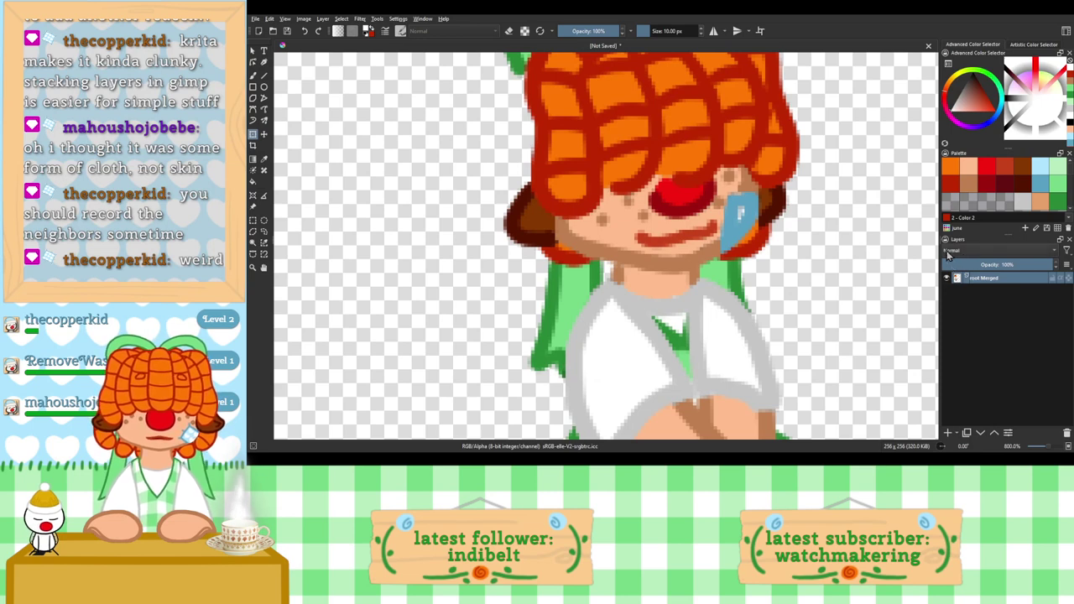
click(1021, 187)
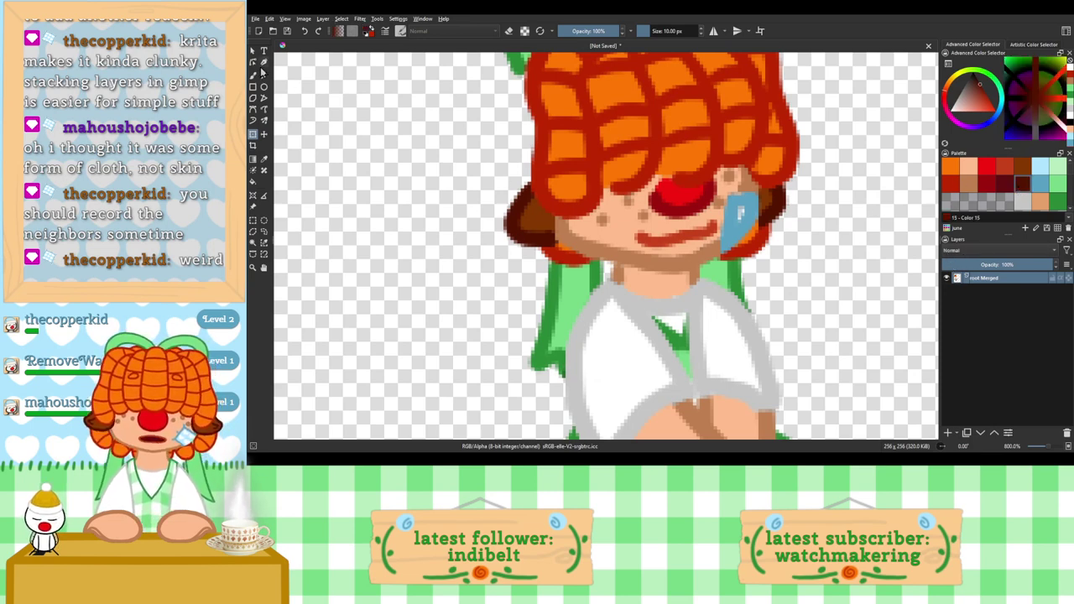
click(253, 74)
mouse_move(529, 221)
mouse_down()
mouse_move(550, 220)
mouse_move(524, 229)
mouse_move(546, 217)
mouse_move(527, 228)
mouse_move(527, 218)
mouse_move(541, 222)
mouse_move(518, 238)
mouse_up()
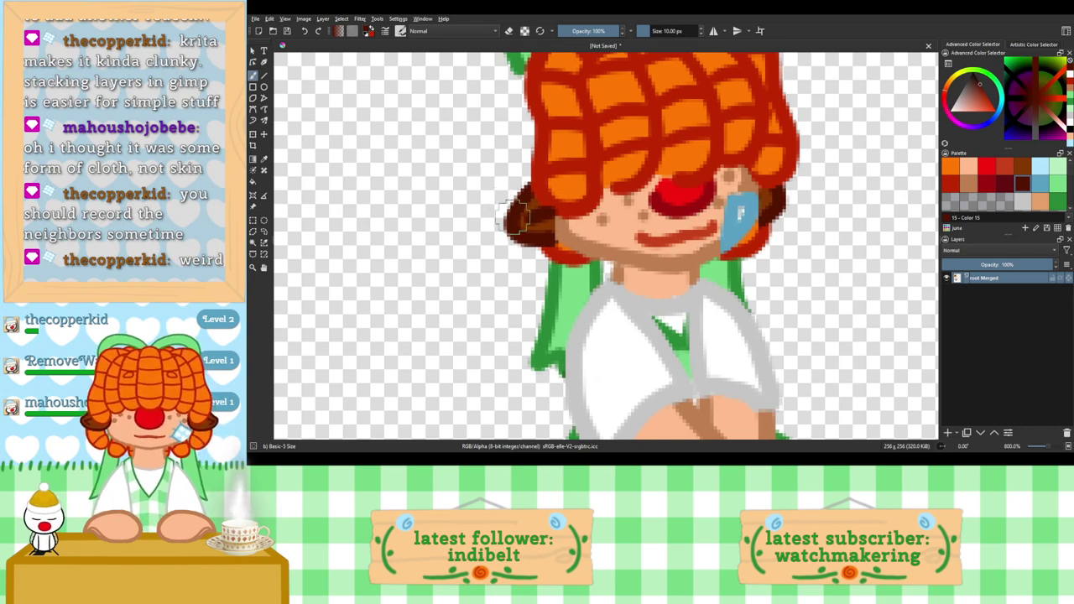
scroll(522, 218, down, 3)
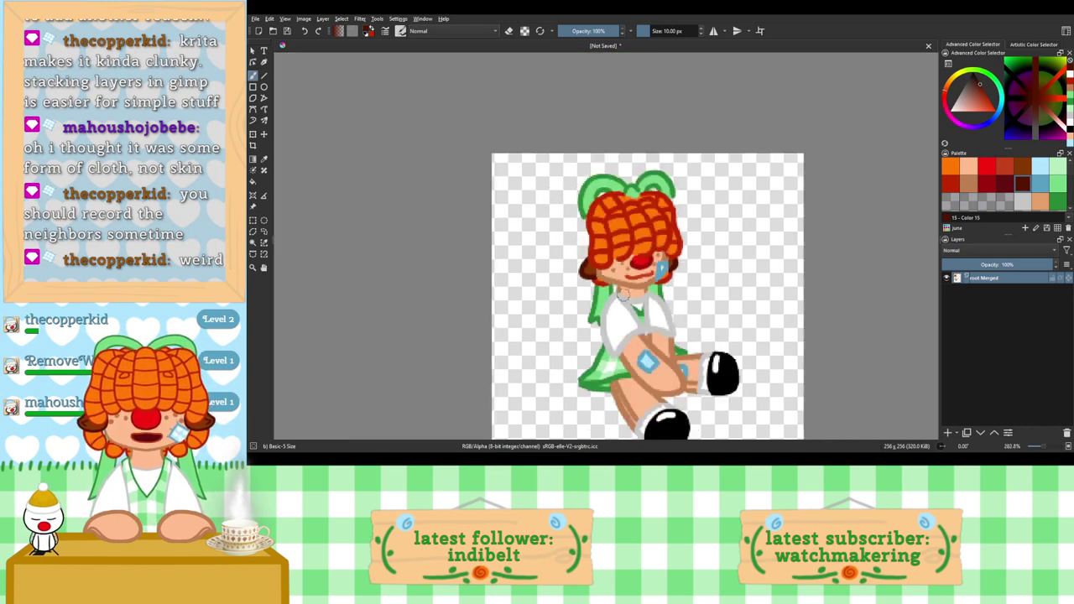
scroll(618, 251, up, 3)
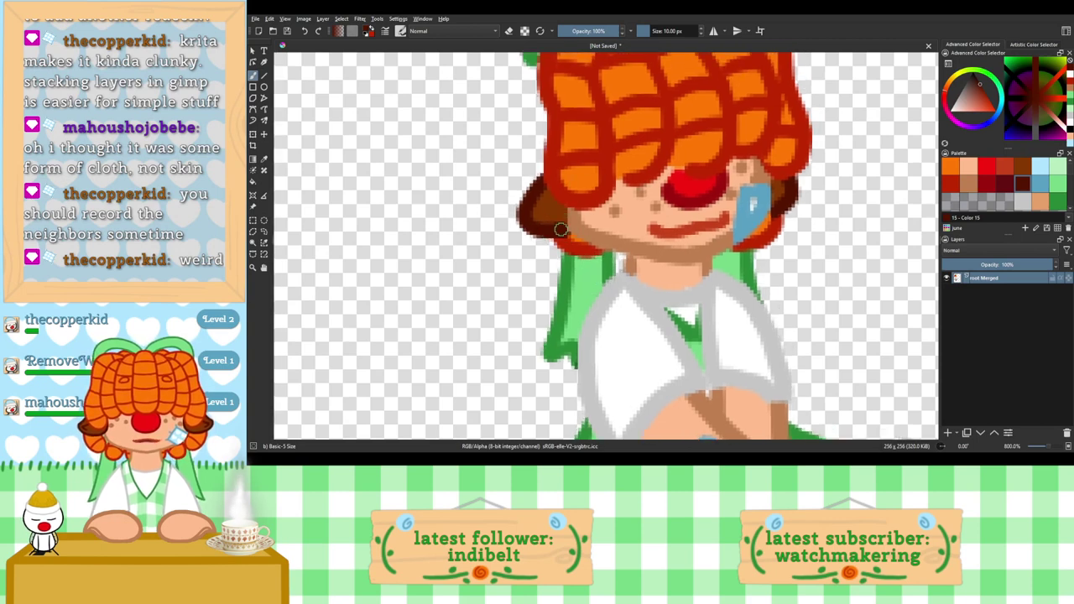
Step: Save the finished drawing as me.png and close the document
scroll(533, 261, down, 2)
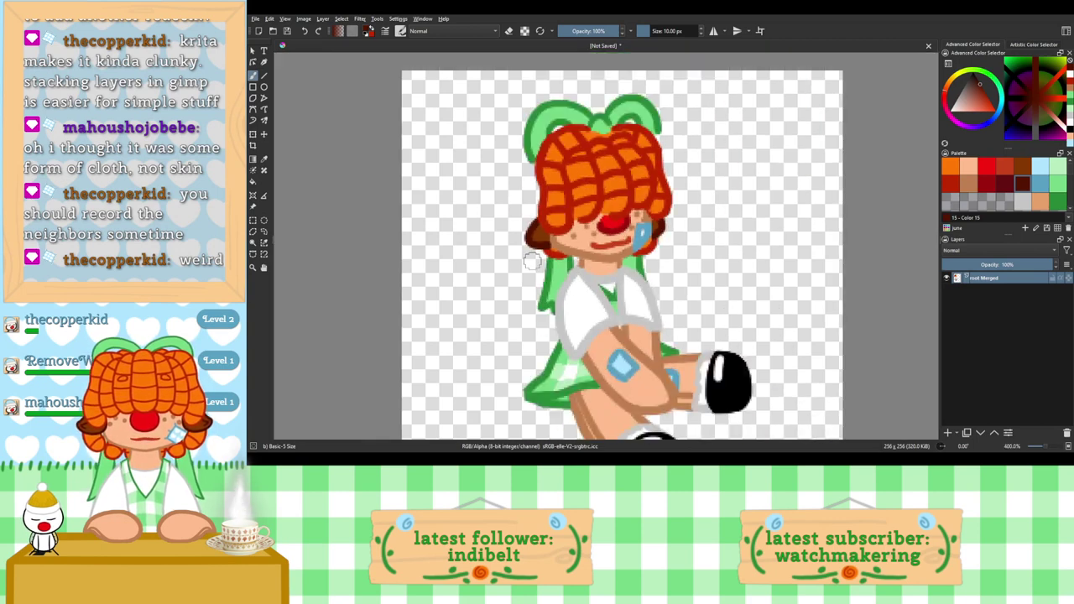
scroll(622, 269, down, 2)
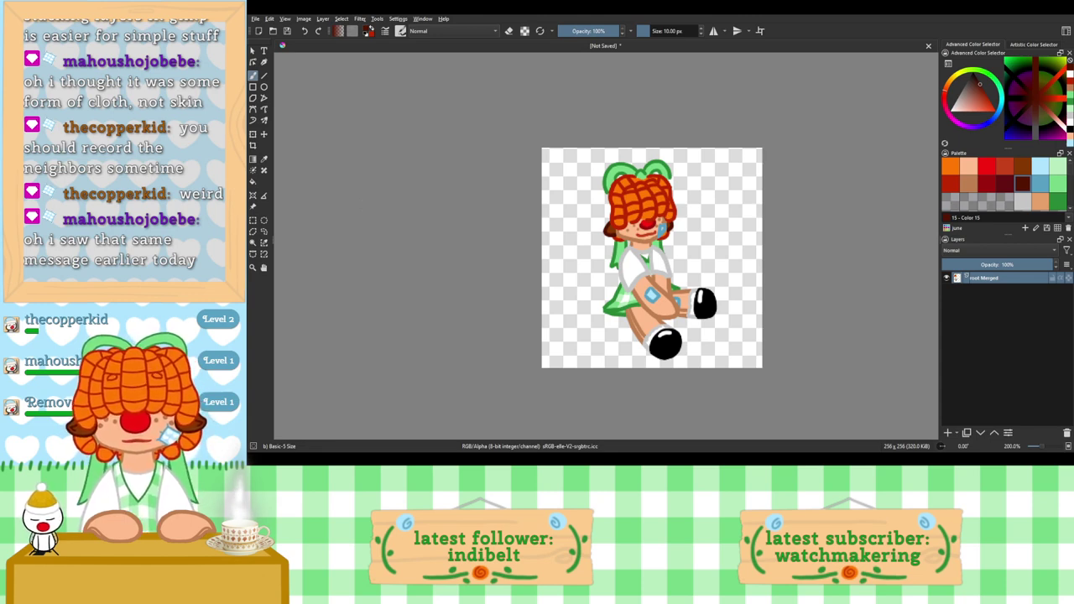
key(ctrl+s)
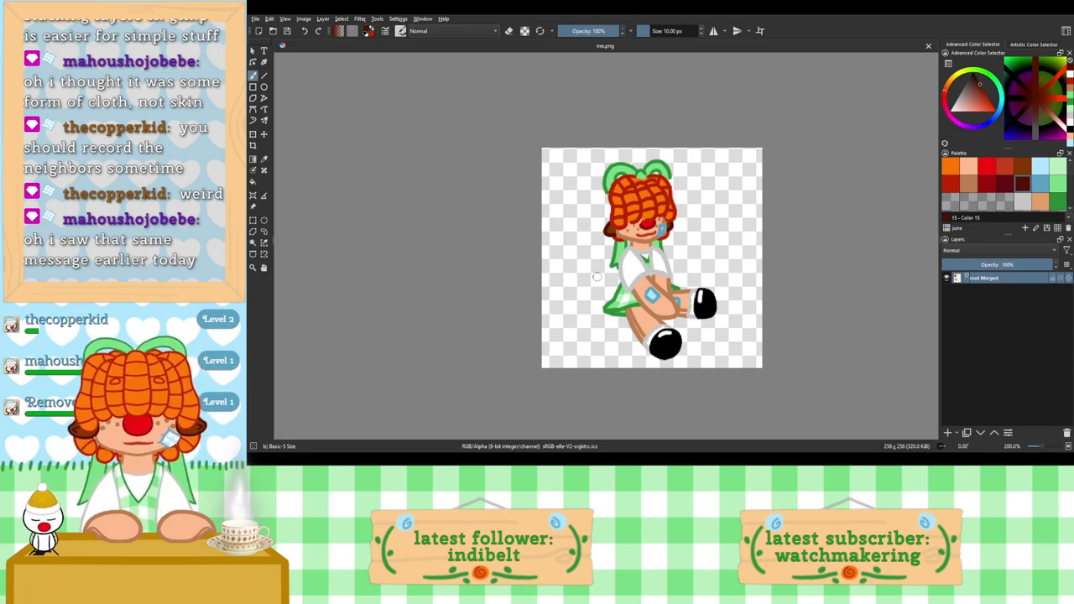
drag(602, 271, 542, 248)
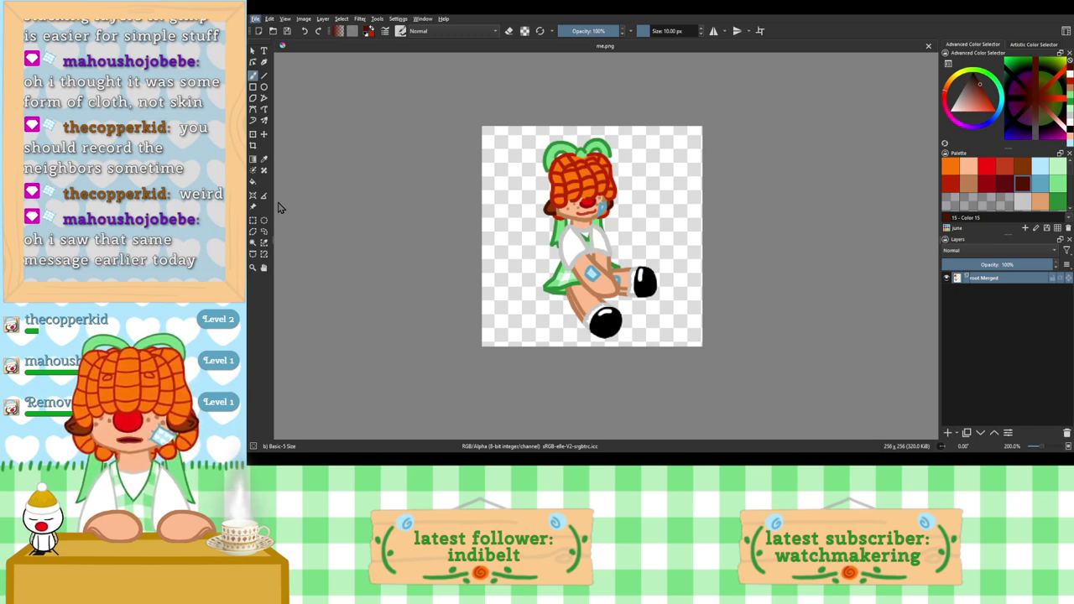
key(ctrl+w)
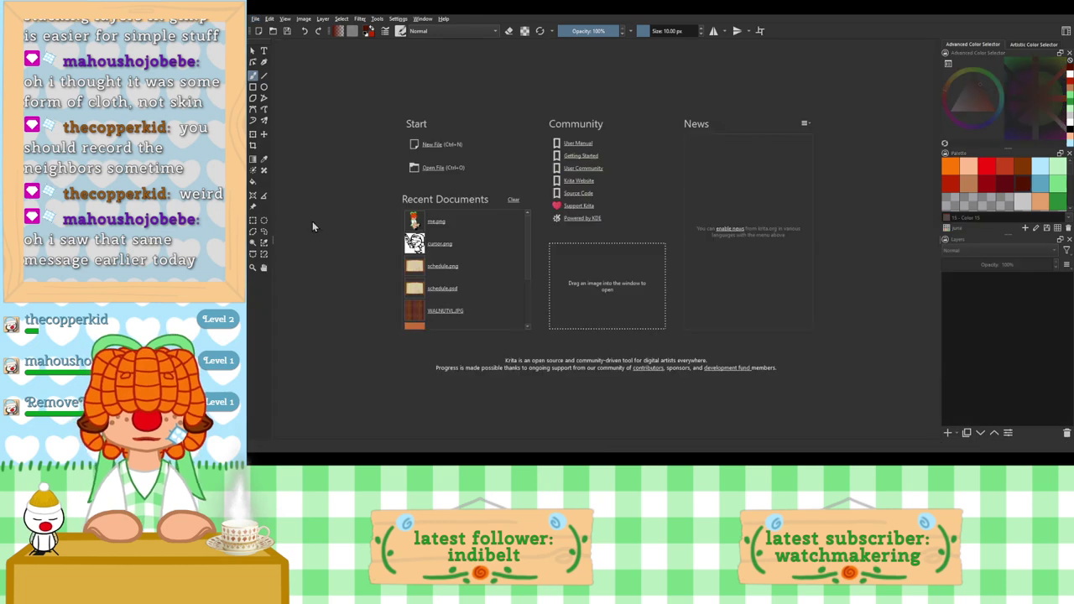
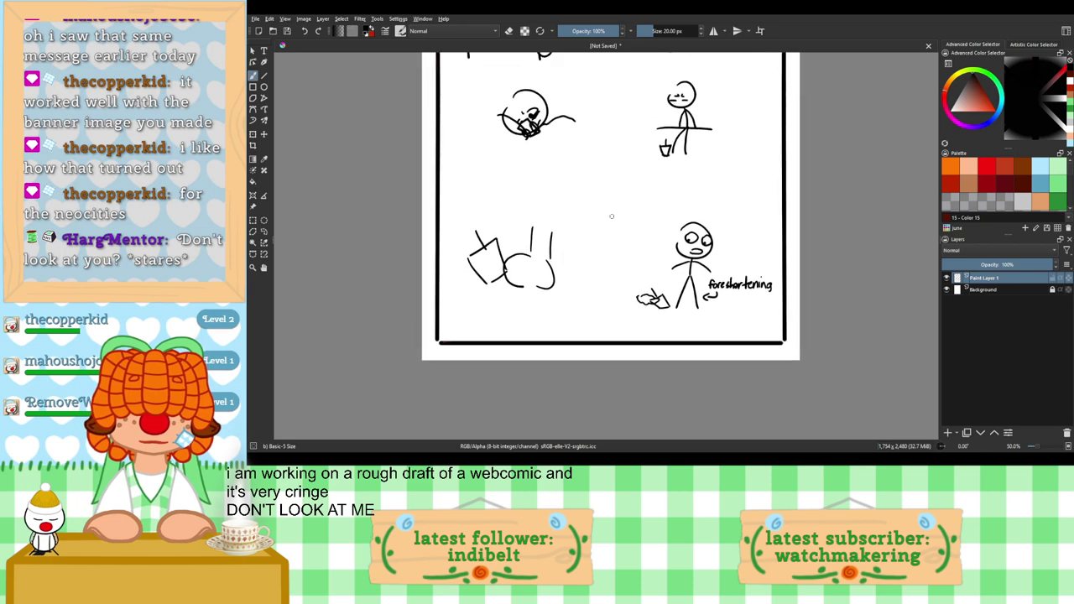
scroll(670, 307, up, 2)
drag(669, 294, 621, 241)
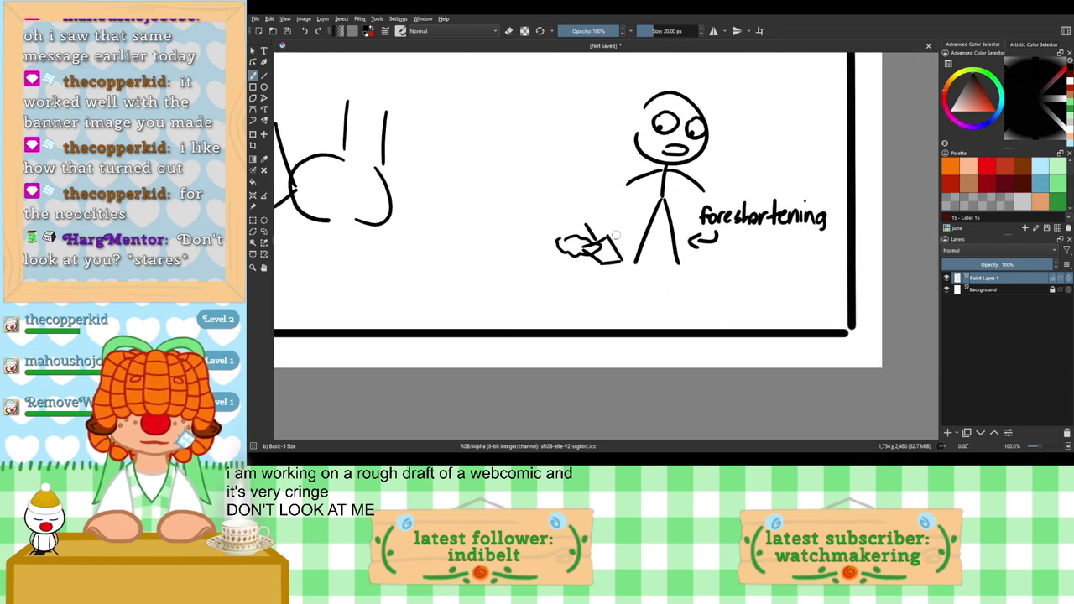
scroll(616, 235, up, 1)
drag(528, 181, 762, 268)
key(ctrl+z)
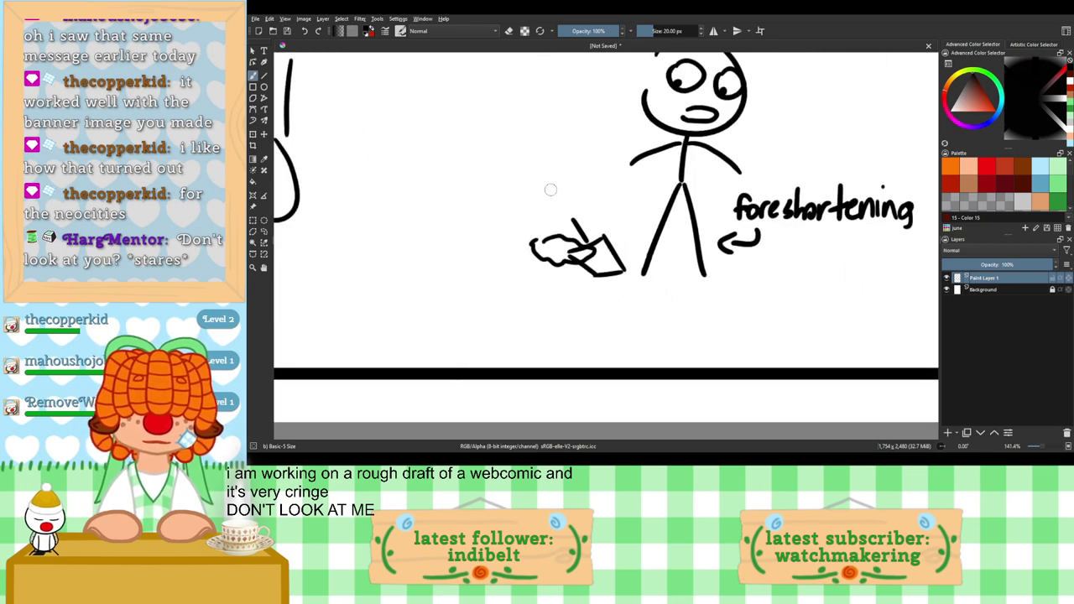
drag(529, 183, 746, 263)
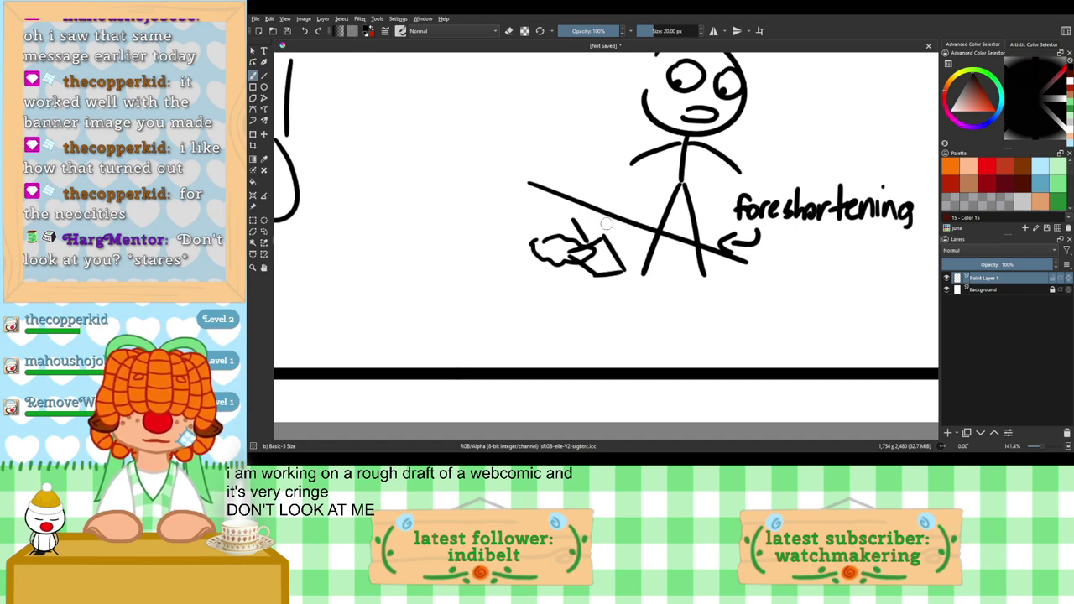
key(ctrl+z)
key(ctrl+z)
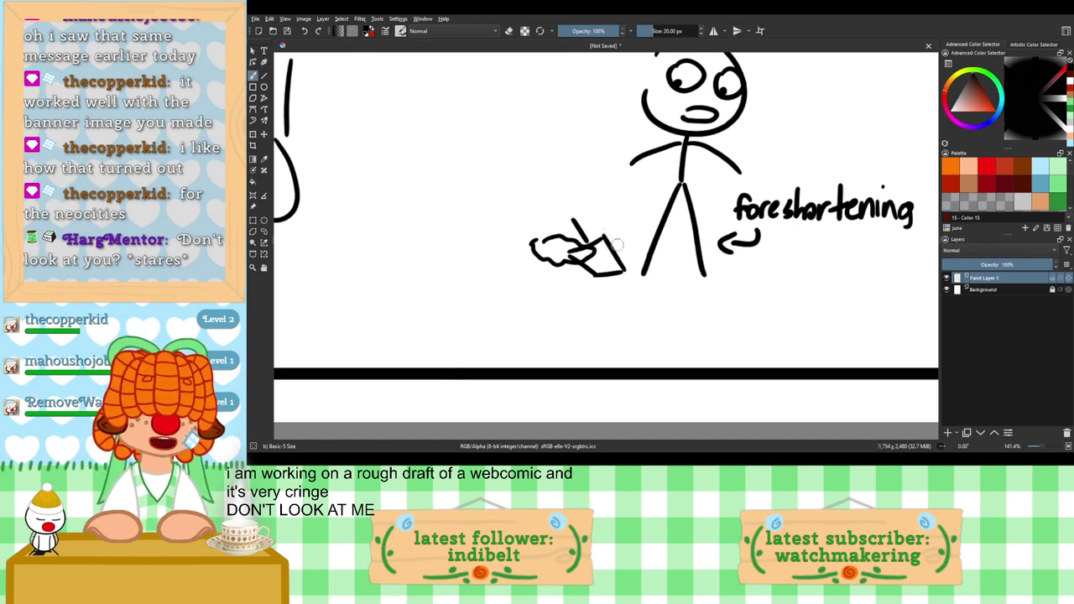
Step: Add a new paint layer above Paint Layer 1 for working over the rough comic sketch
scroll(608, 225, down, 4)
scroll(582, 222, down, 1)
drag(599, 201, 604, 260)
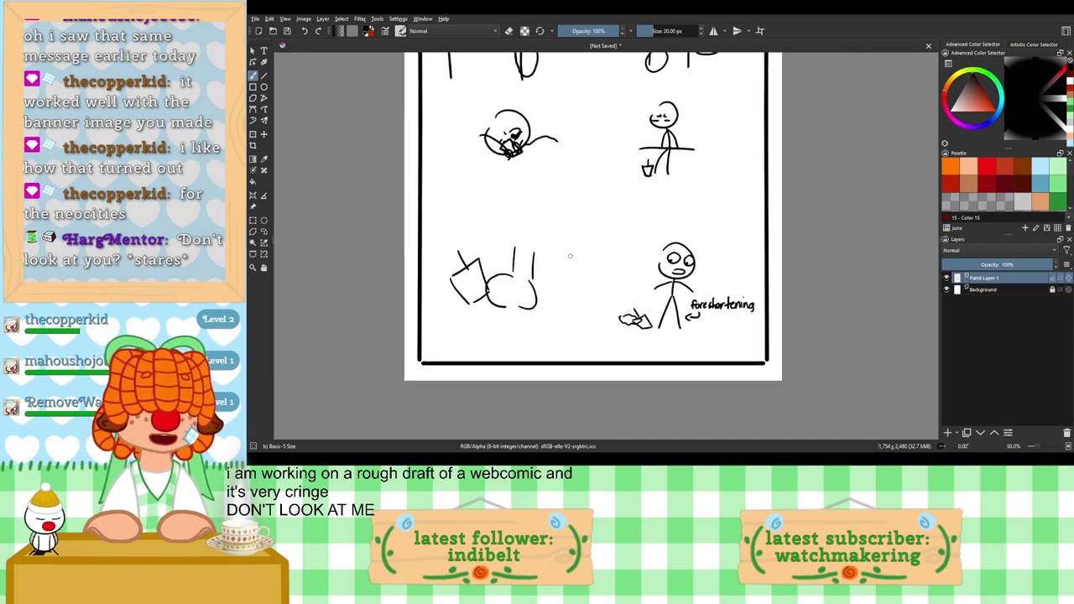
drag(569, 281, 625, 253)
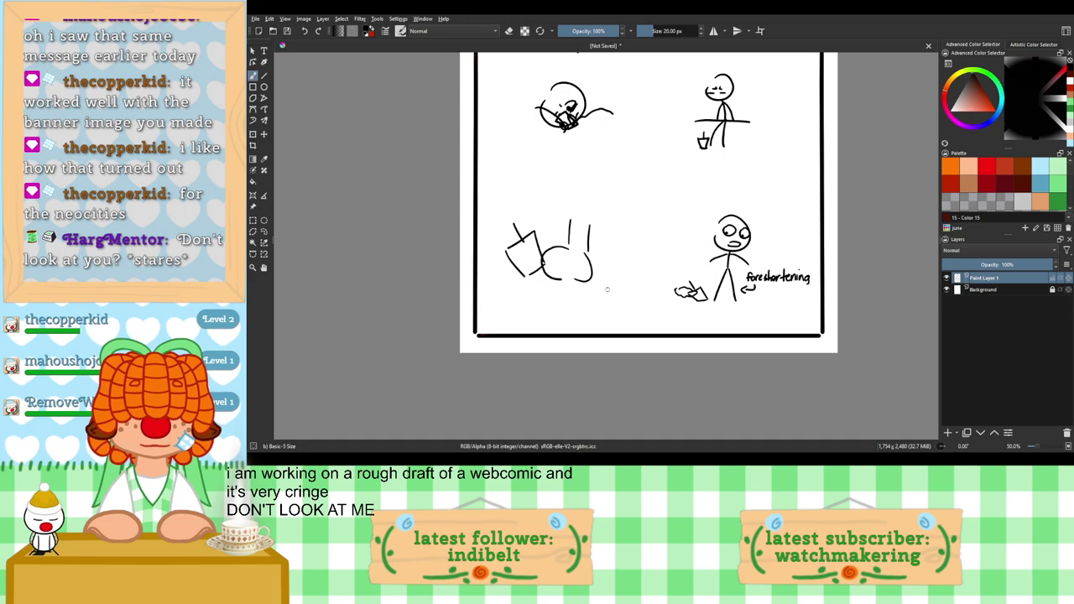
click(948, 433)
click(995, 290)
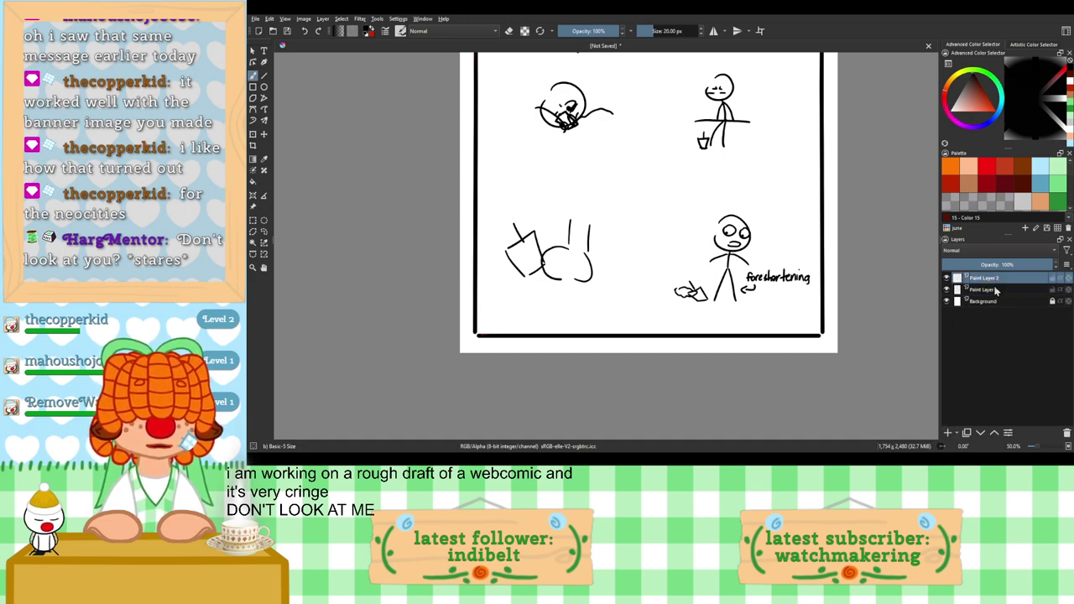
click(996, 278)
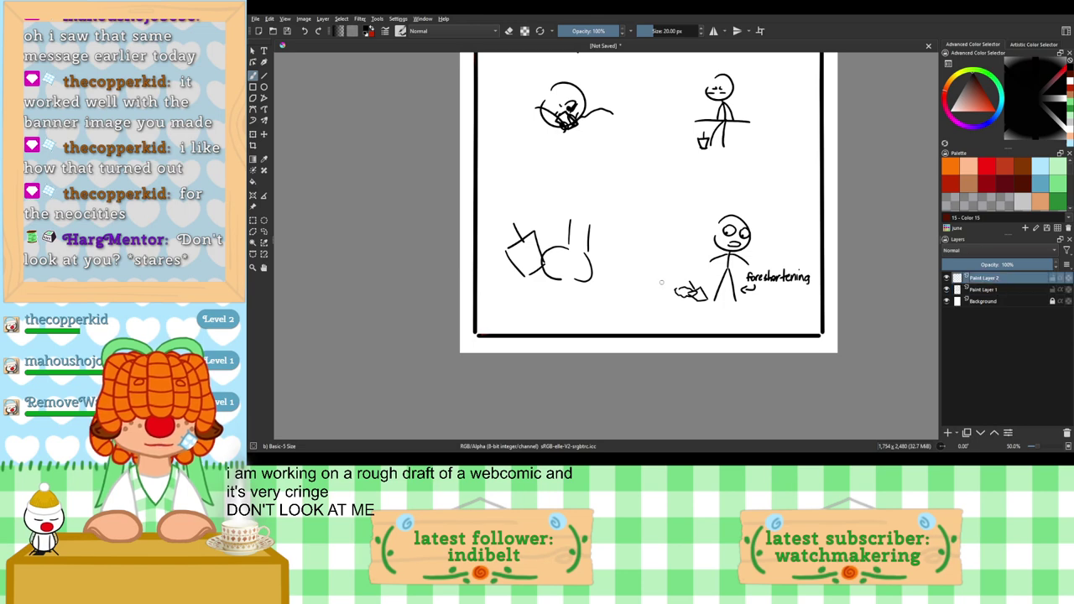
drag(661, 283, 669, 294)
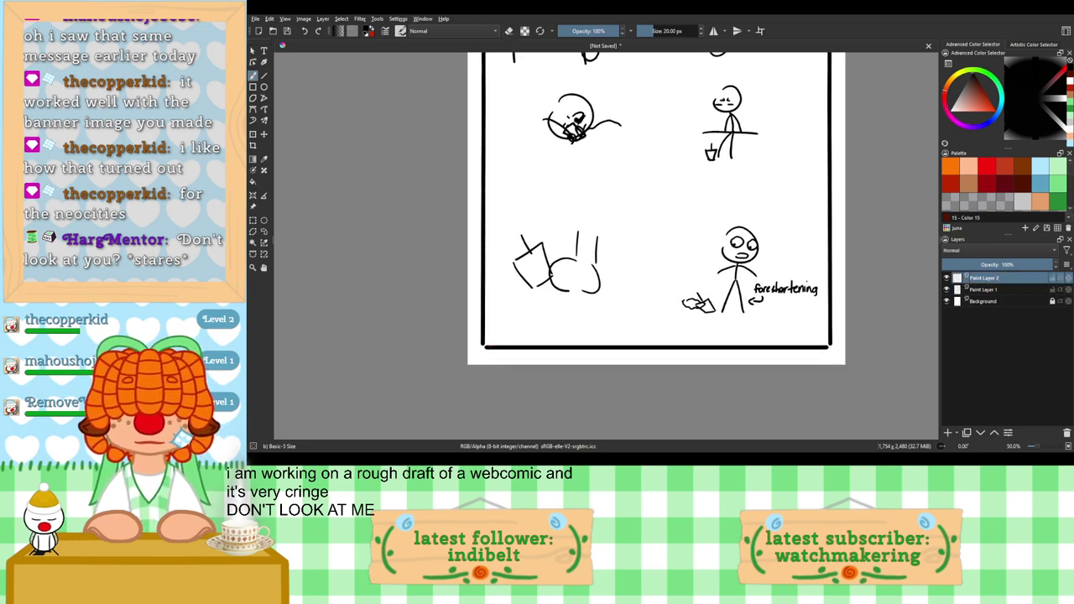
Step: Select the tilted cup and hand sketch on Paint Layer 1 with a rectangle and move it up and slightly left
click(252, 220)
drag(501, 219, 628, 319)
click(254, 135)
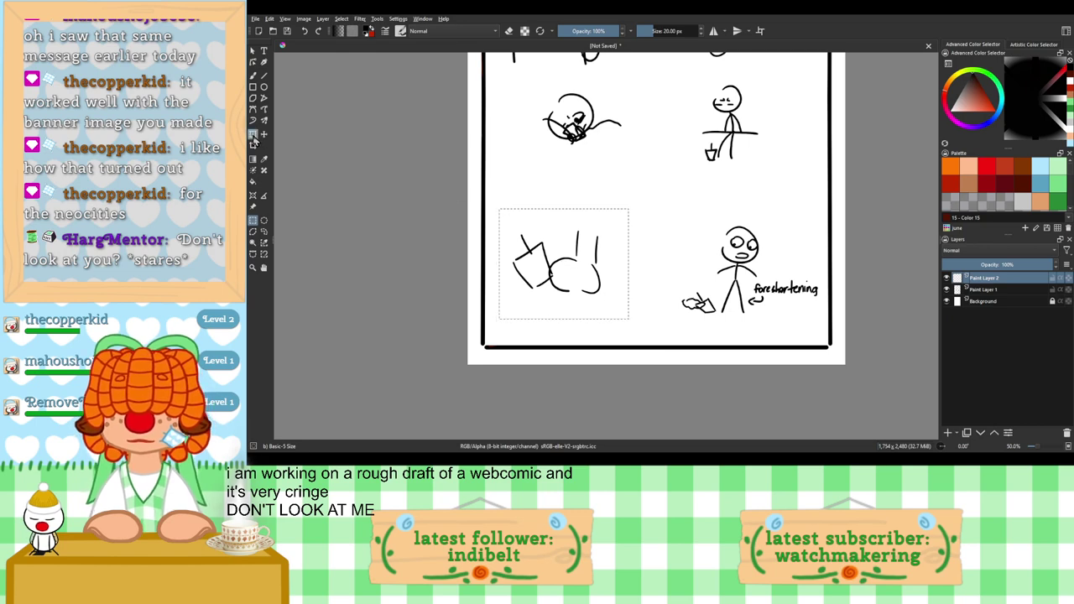
drag(564, 301, 558, 271)
key(ctrl+z)
click(984, 289)
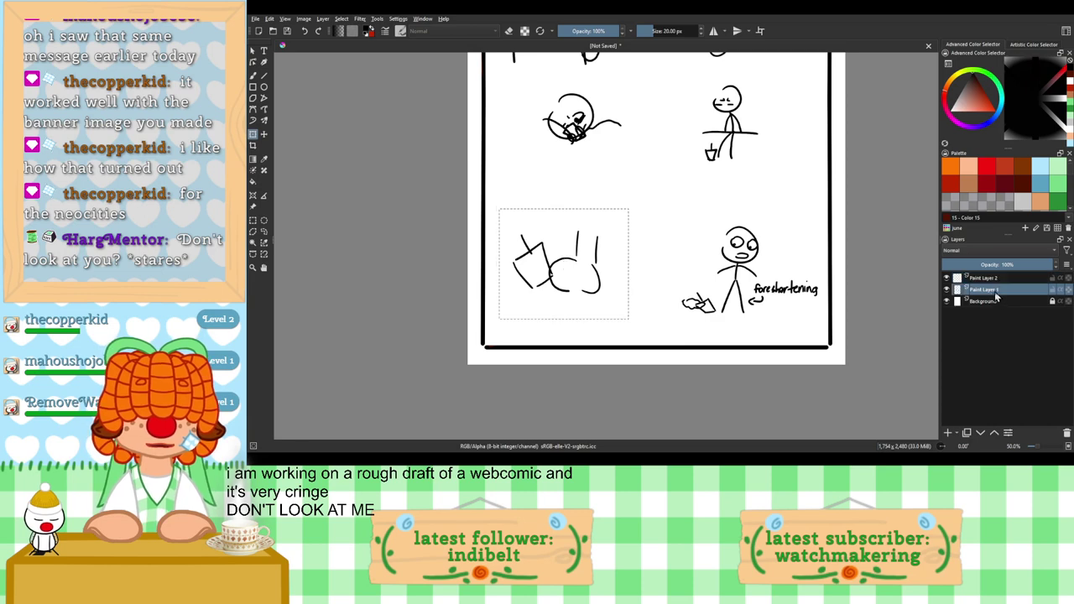
mouse_move(567, 287)
mouse_down()
mouse_move(557, 237)
mouse_move(556, 270)
mouse_move(554, 247)
mouse_up()
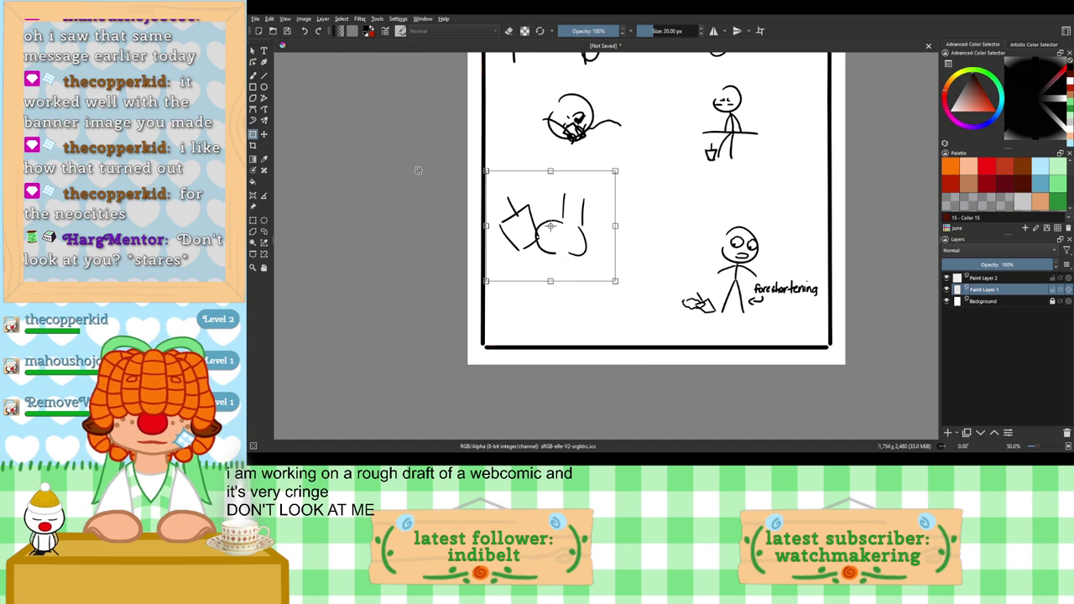
Step: Select the stick figure with its foreshortening note, move it slightly down and left with the Transform tool, and clear the selection
click(253, 219)
drag(639, 210, 822, 331)
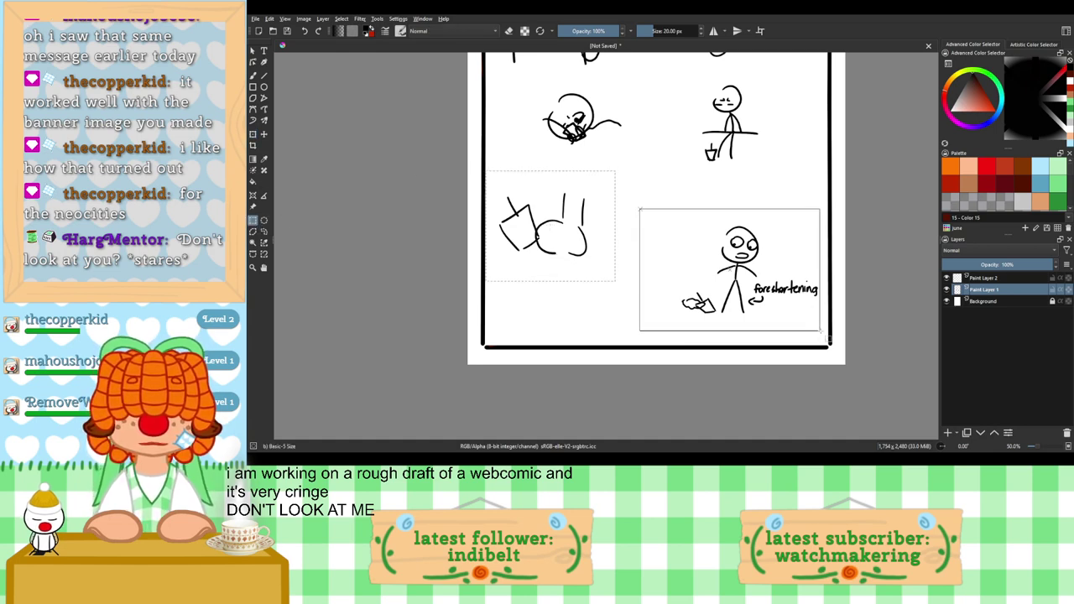
click(253, 136)
drag(708, 308, 680, 320)
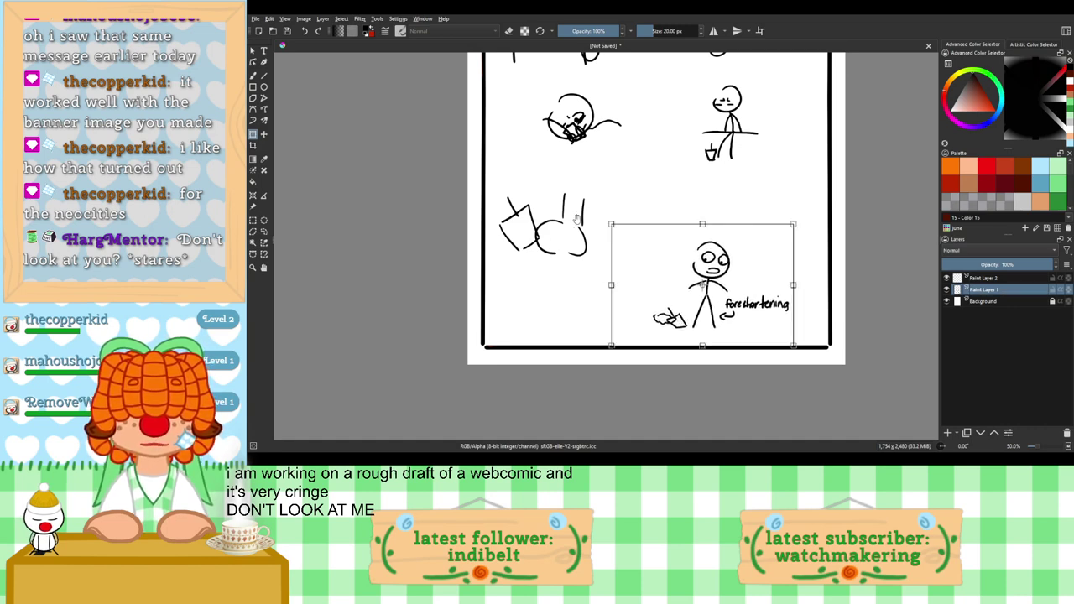
click(254, 75)
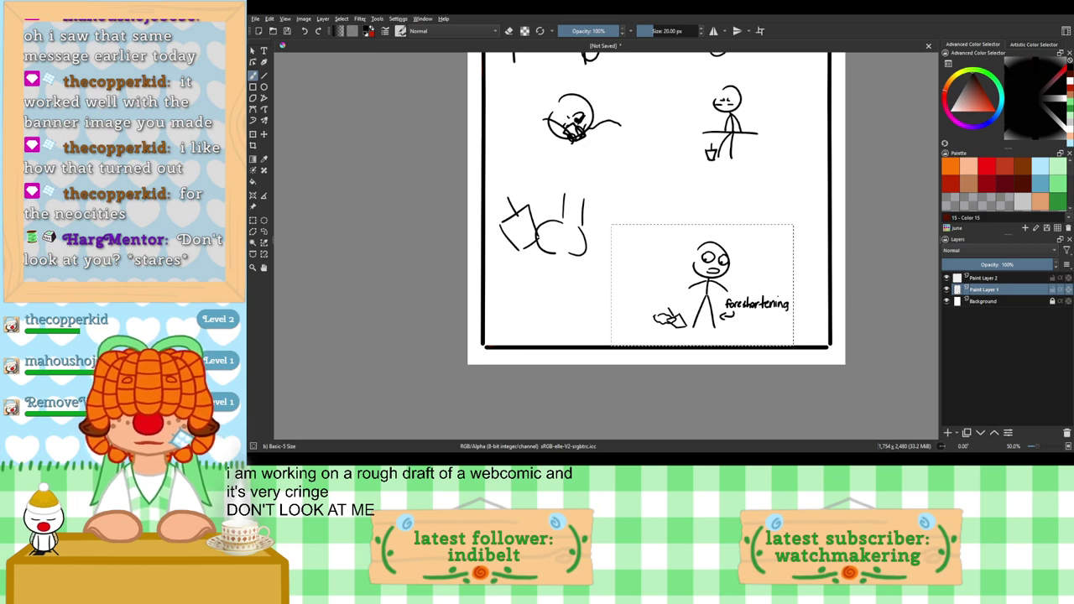
click(253, 220)
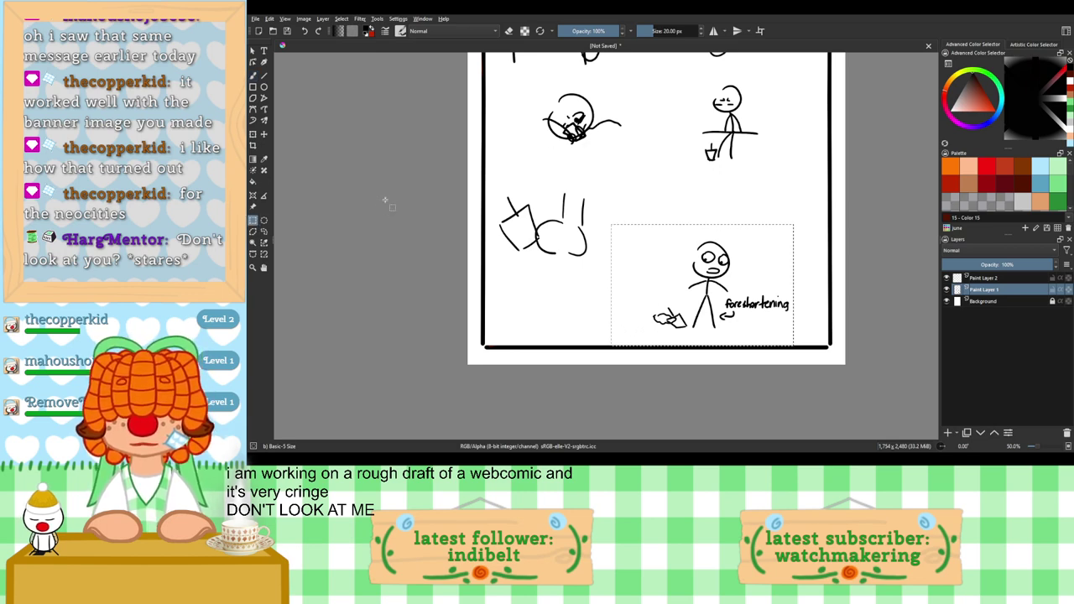
click(384, 200)
Step: Draw a zigzag speech tail beside the stick figure's head and a curved speech bubble edge above it with the brush
click(254, 76)
key(ctrl+plus)
key(ctrl+plus)
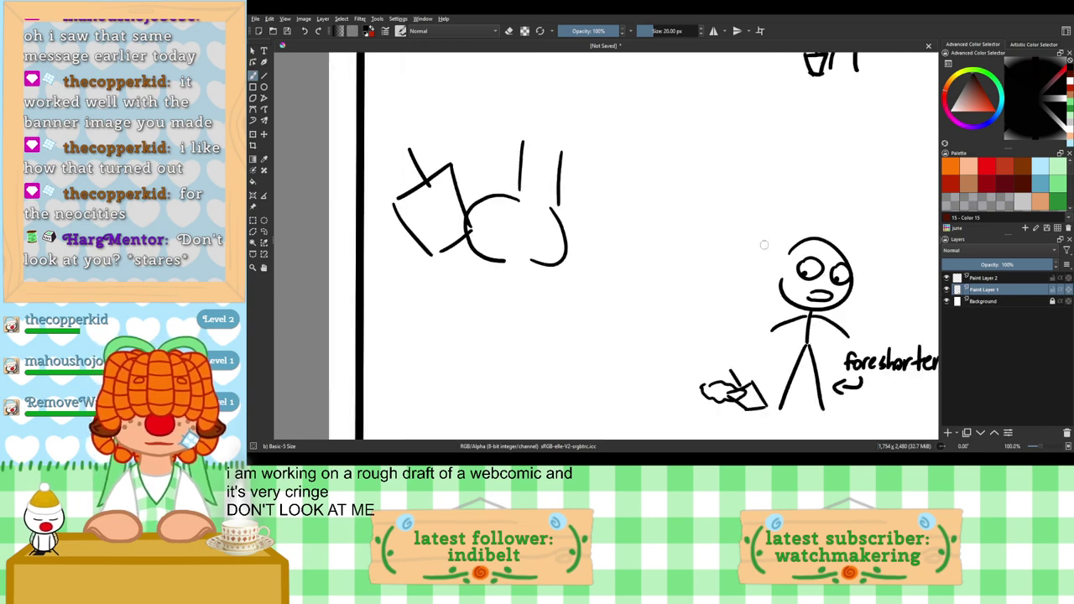
drag(808, 242, 619, 269)
key(ctrl+plus)
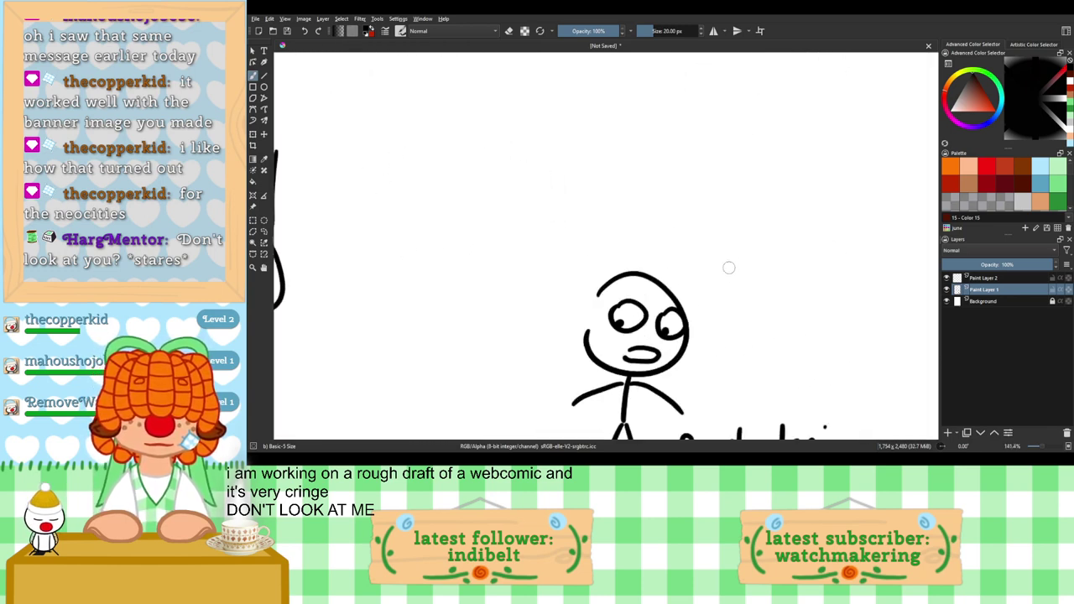
drag(727, 273, 687, 317)
key(ctrl+z)
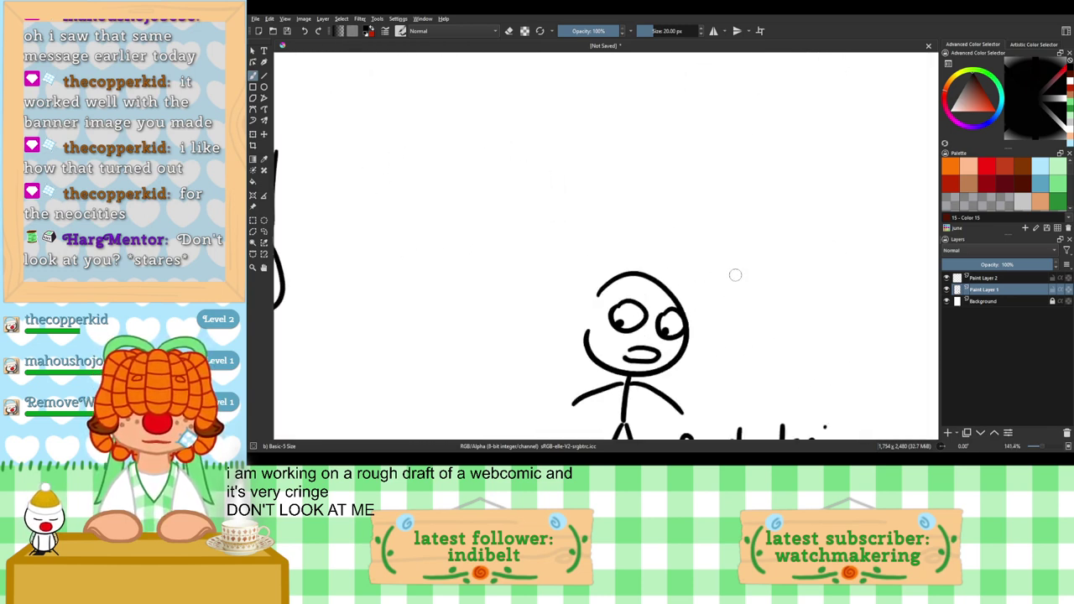
mouse_move(735, 275)
mouse_down()
mouse_move(703, 328)
mouse_move(731, 256)
mouse_up()
key(ctrl+z)
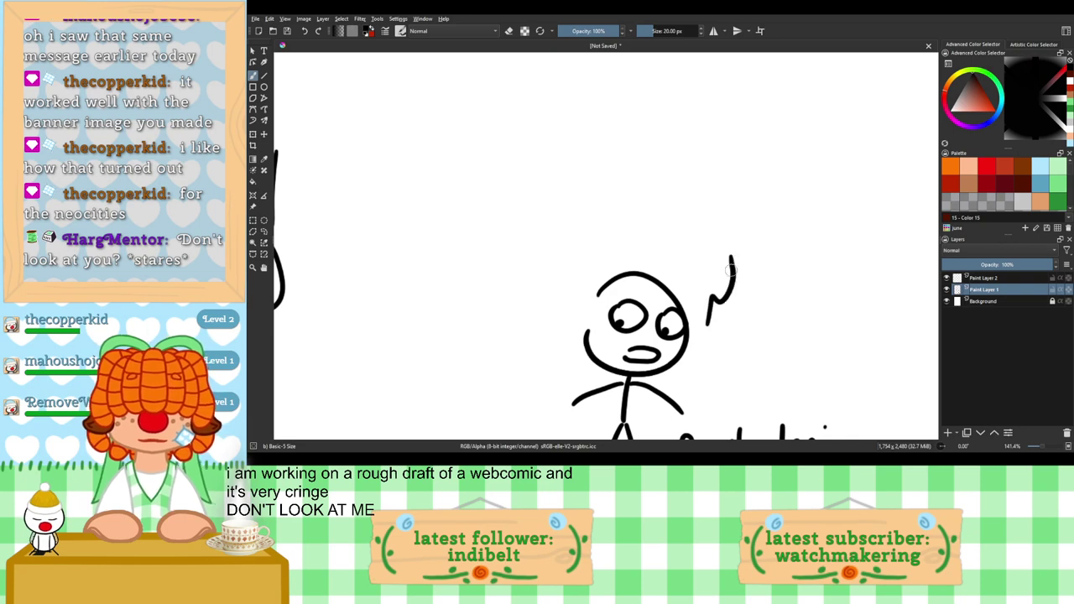
key(ctrl+z)
drag(701, 319, 749, 228)
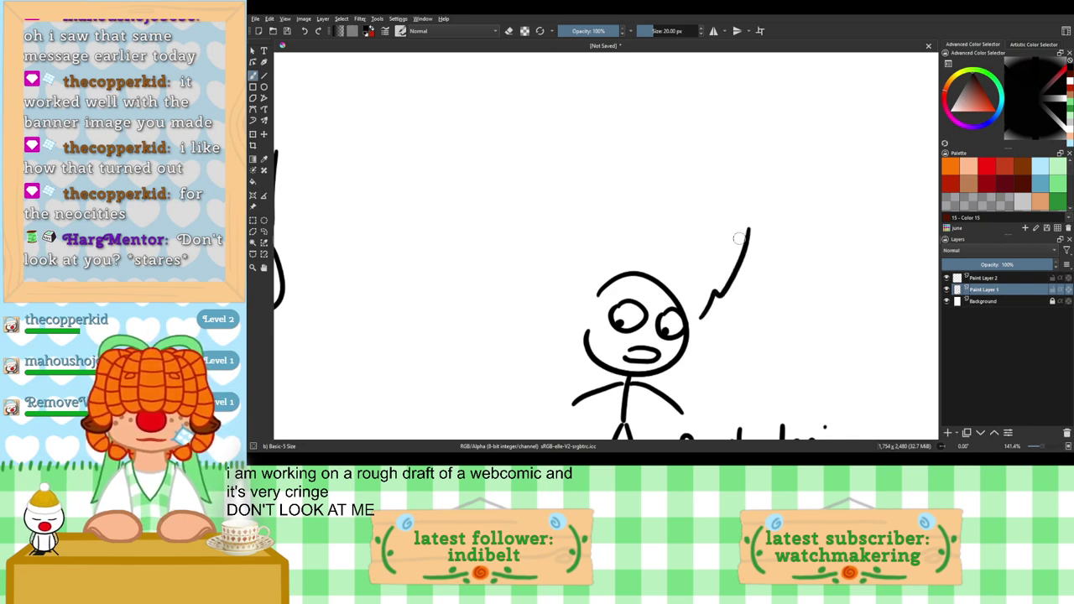
mouse_move(631, 173)
mouse_down()
mouse_move(636, 200)
mouse_move(775, 274)
mouse_move(830, 257)
mouse_up()
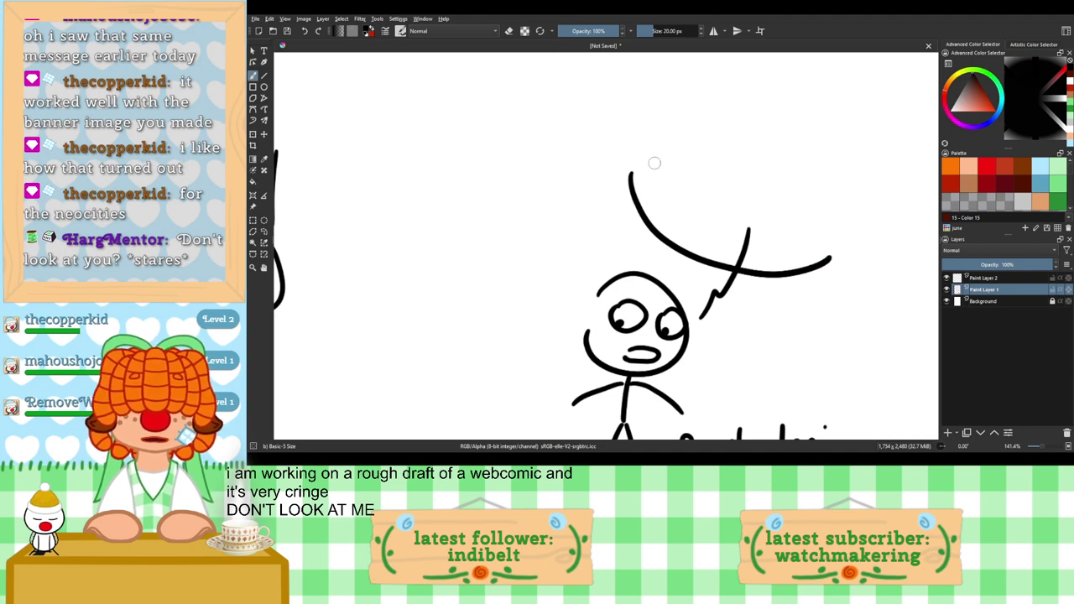
Step: Hand-letter "OH SHIT!!" inside the speech bubble above the stick figure
mouse_move(655, 163)
mouse_down()
mouse_move(681, 154)
mouse_move(690, 184)
mouse_move(715, 159)
mouse_up()
drag(710, 127, 711, 187)
mouse_move(698, 202)
mouse_down()
mouse_move(705, 220)
mouse_move(683, 239)
mouse_move(713, 242)
mouse_up()
mouse_move(713, 219)
mouse_down()
mouse_move(741, 216)
mouse_move(740, 237)
mouse_up()
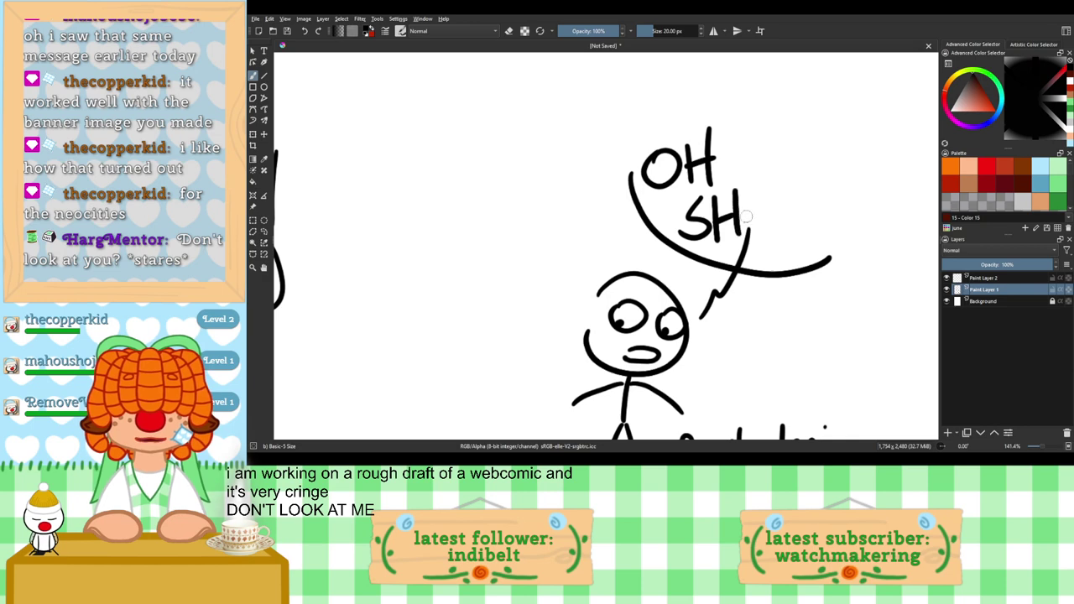
drag(766, 188, 767, 237)
drag(741, 240, 777, 235)
mouse_move(745, 200)
mouse_down()
mouse_move(782, 194)
mouse_move(799, 228)
mouse_move(826, 187)
mouse_move(847, 210)
mouse_up()
click(825, 224)
Step: Draw a short mark on the tilted cup beside the round hand shape
scroll(846, 206, down, 3)
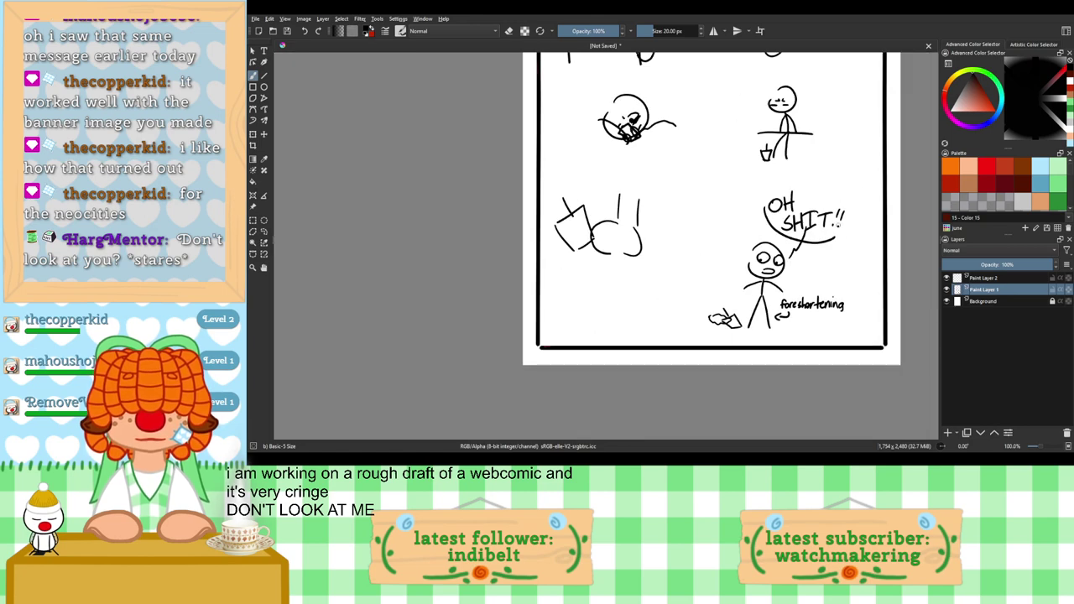
drag(730, 182, 783, 94)
scroll(782, 190, up, 2)
scroll(775, 101, down, 2)
drag(750, 142, 755, 170)
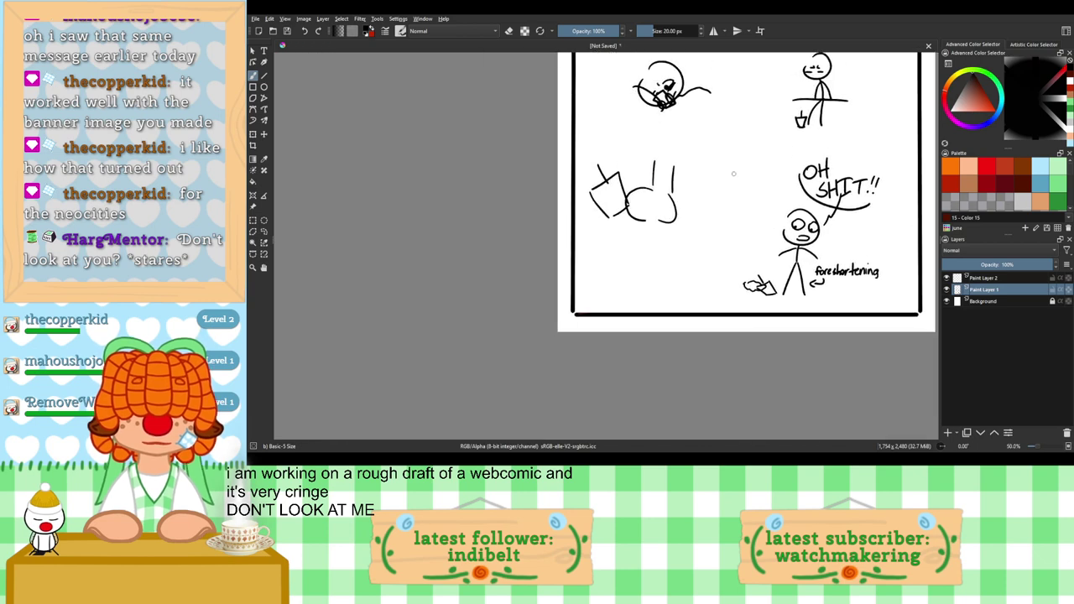
scroll(635, 194, up, 2)
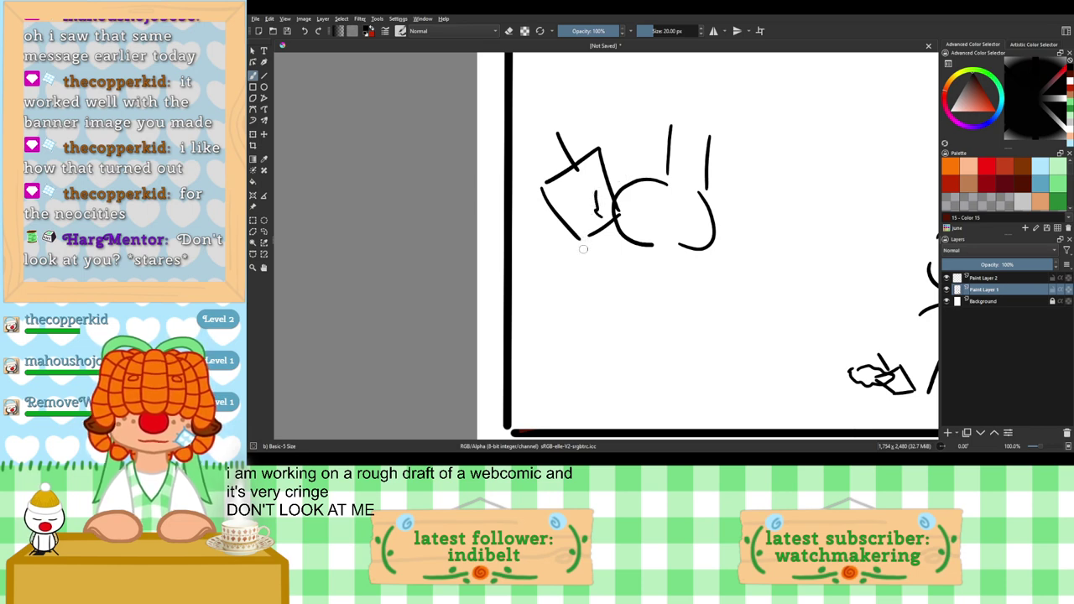
Step: Look over the lower comic panels to check the layout of the rough sketches
scroll(583, 248, down, 3)
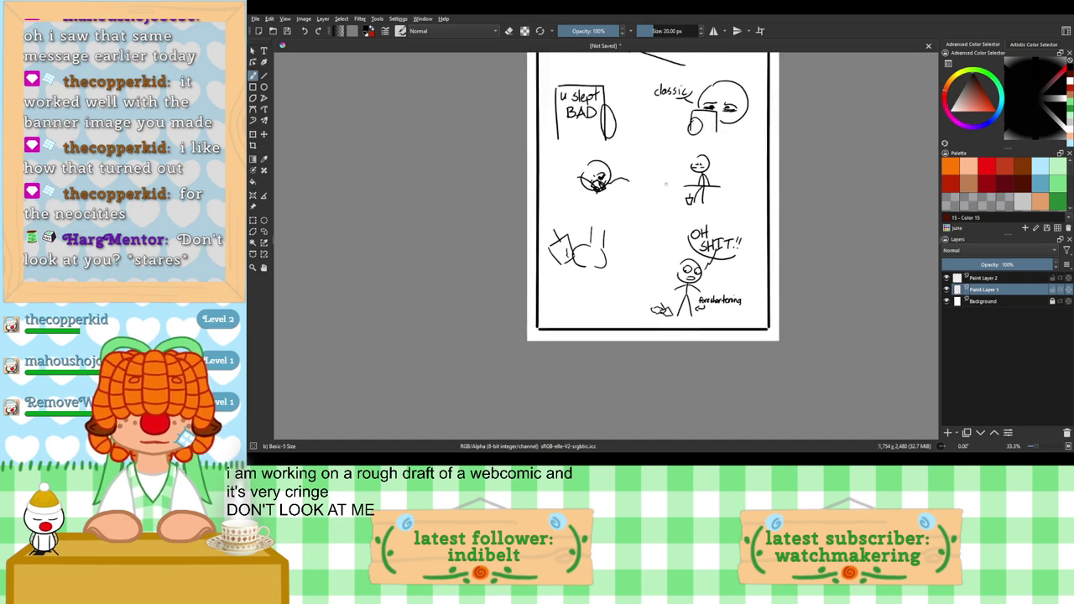
scroll(666, 182, up, 4)
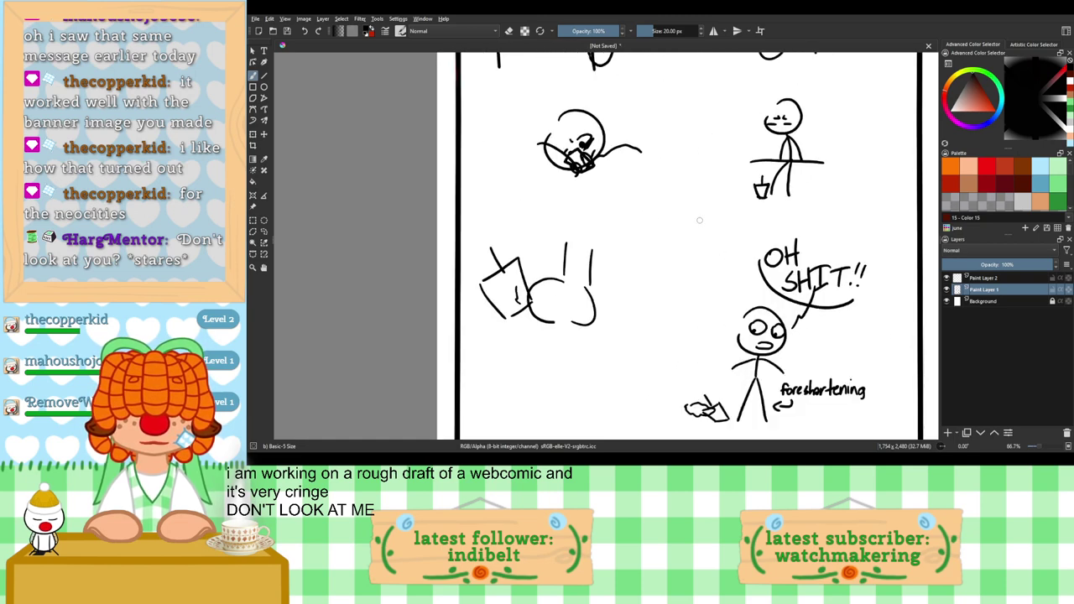
drag(700, 220, 680, 239)
drag(606, 234, 646, 242)
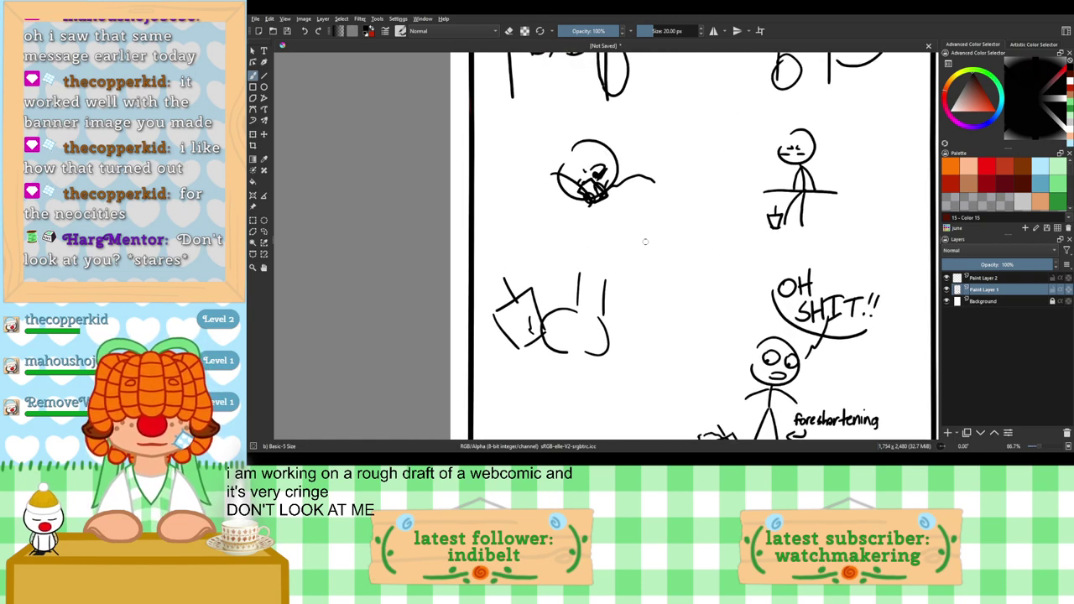
drag(701, 187, 656, 111)
drag(663, 251, 670, 219)
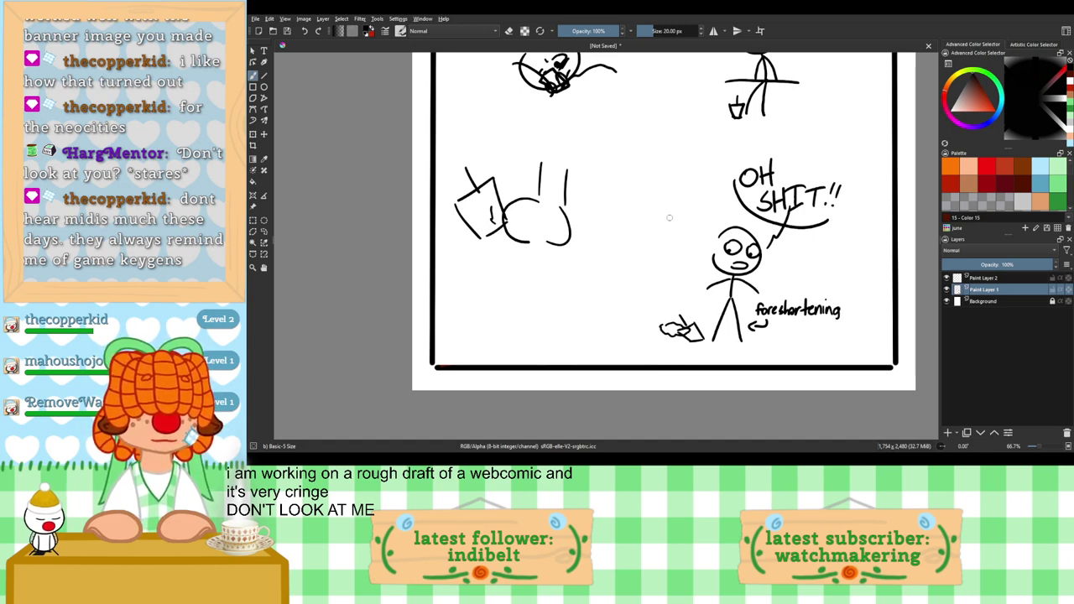
drag(669, 219, 673, 204)
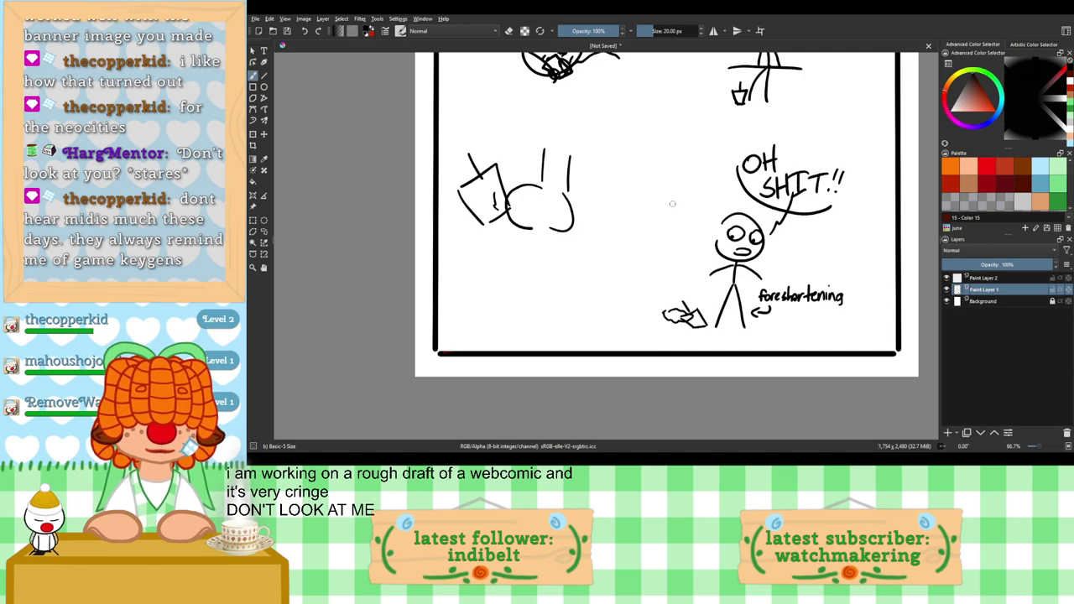
Step: Lower the opacity of Paint Layer 1, which holds the rough sketch, to about 35%
click(987, 280)
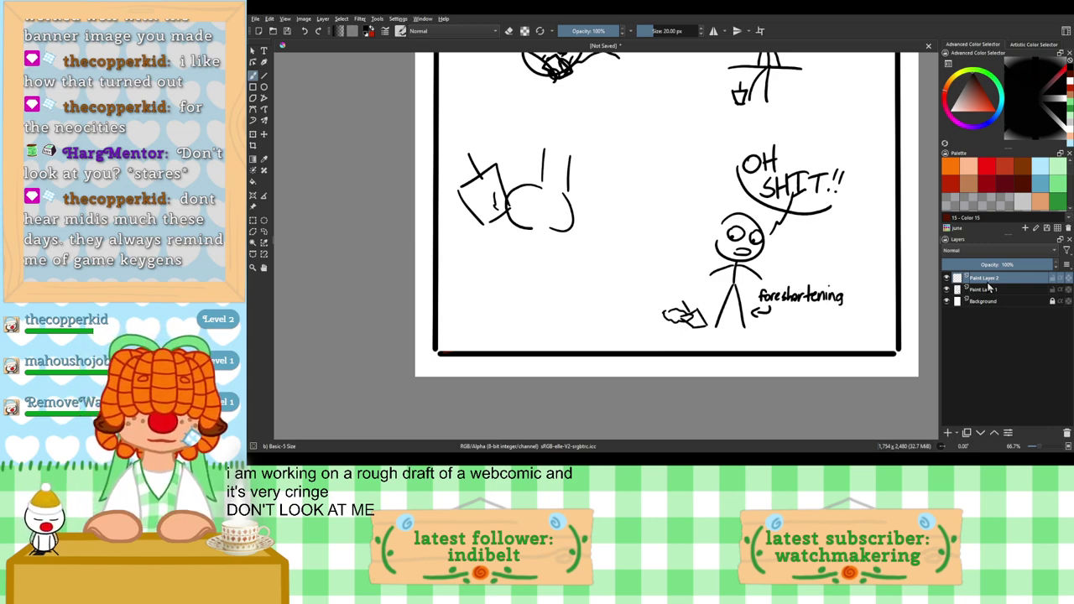
key(1)
key(minus)
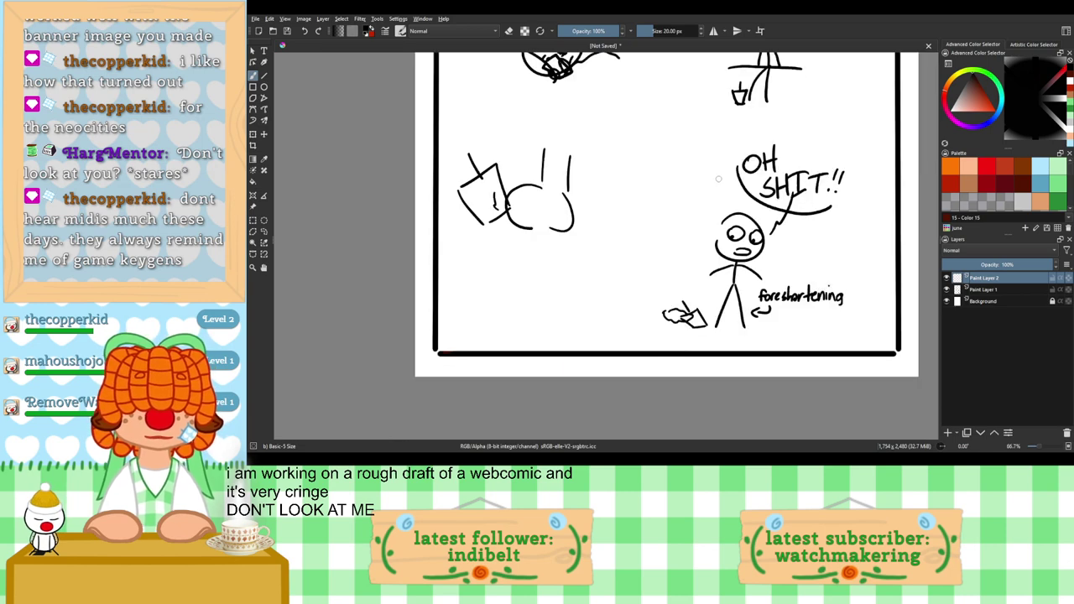
drag(692, 130, 688, 328)
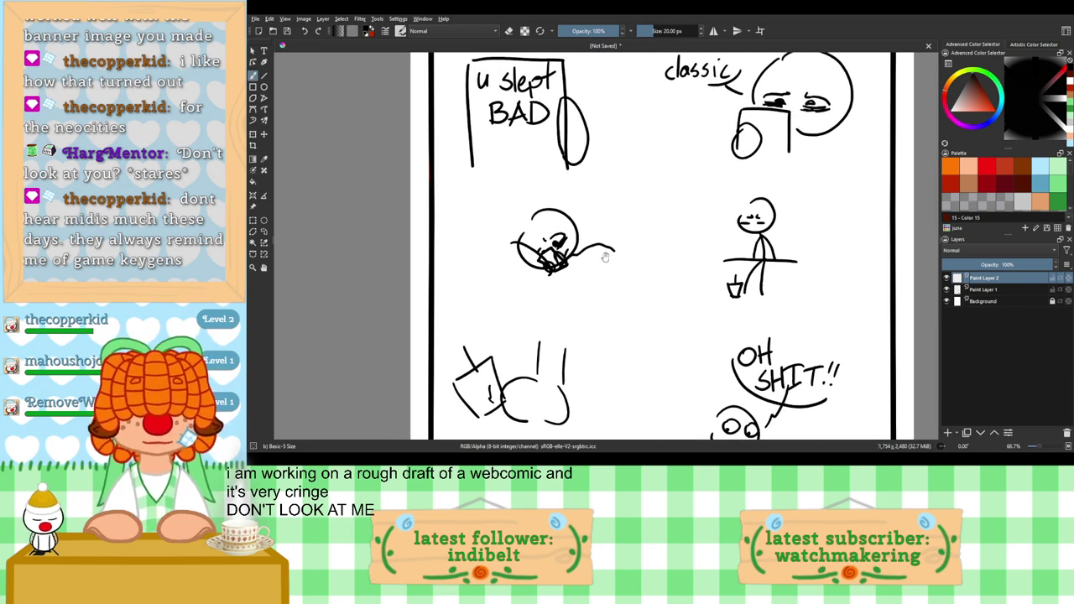
click(1005, 287)
drag(997, 263, 980, 267)
drag(766, 277, 770, 311)
scroll(771, 311, down, 2)
key(plus)
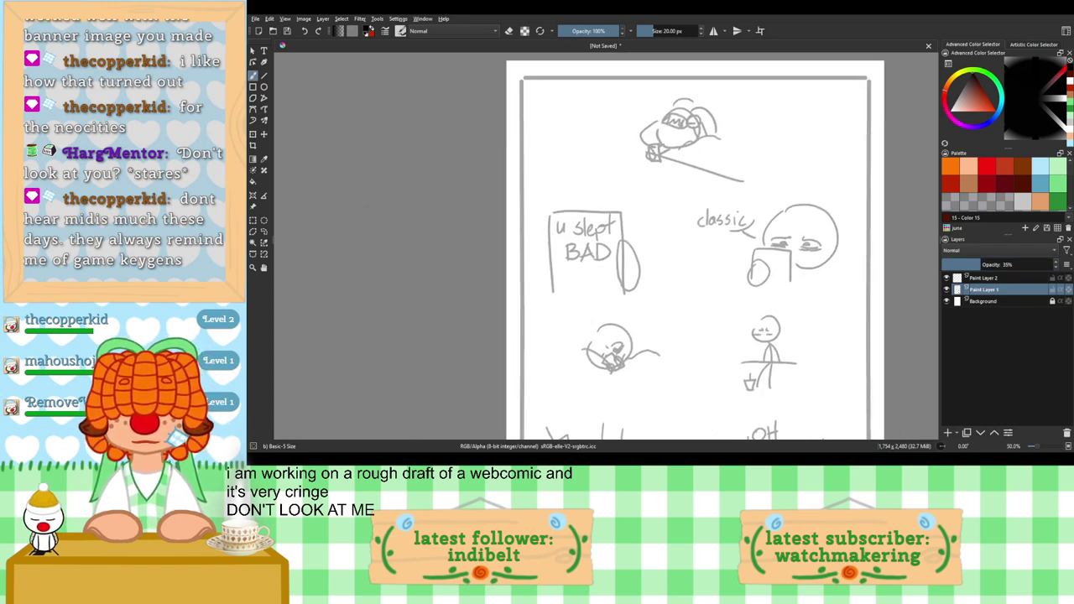
Step: Select the reclining figure sketch in the first panel and shift it toward the page's left border
click(253, 220)
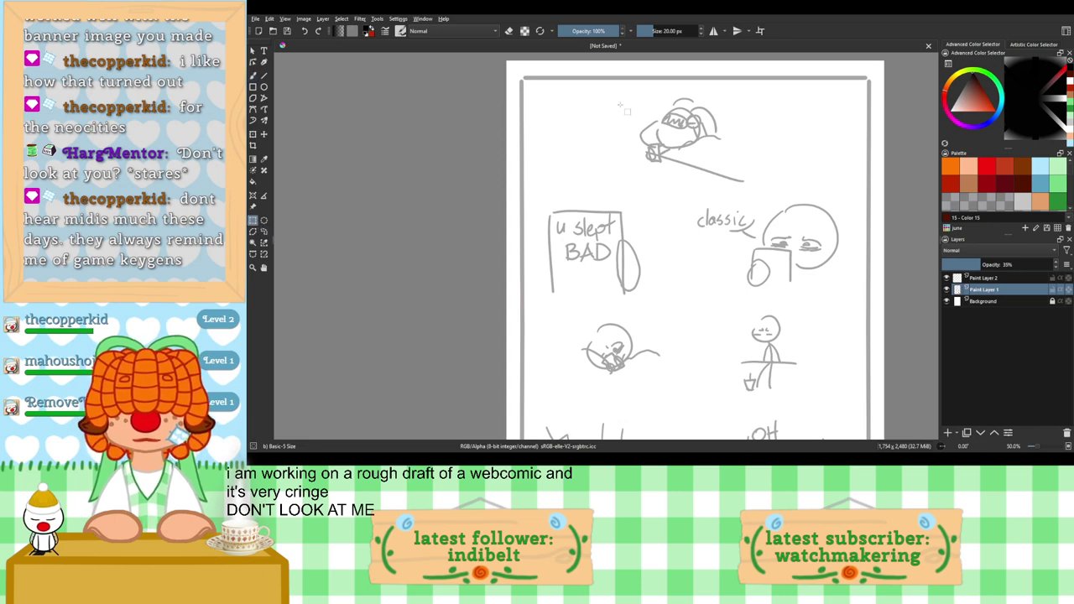
drag(609, 89, 787, 189)
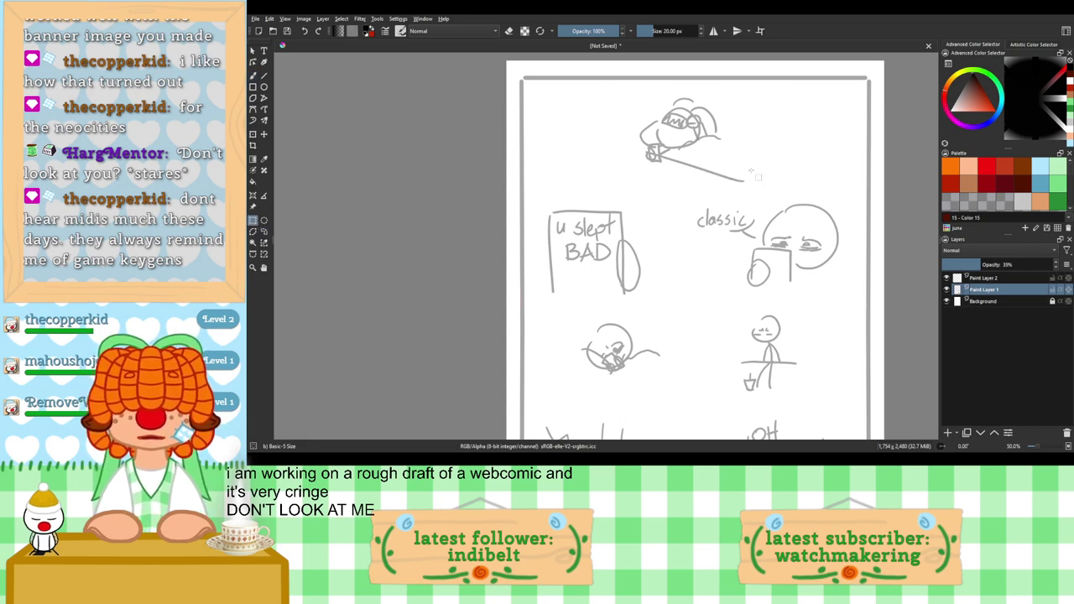
click(253, 133)
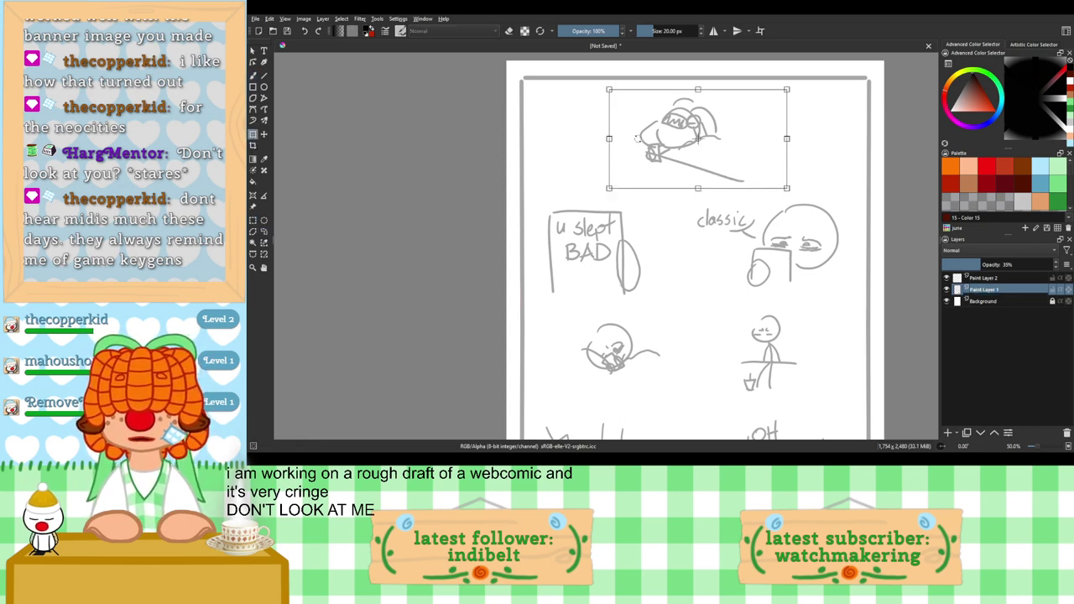
drag(695, 166, 646, 162)
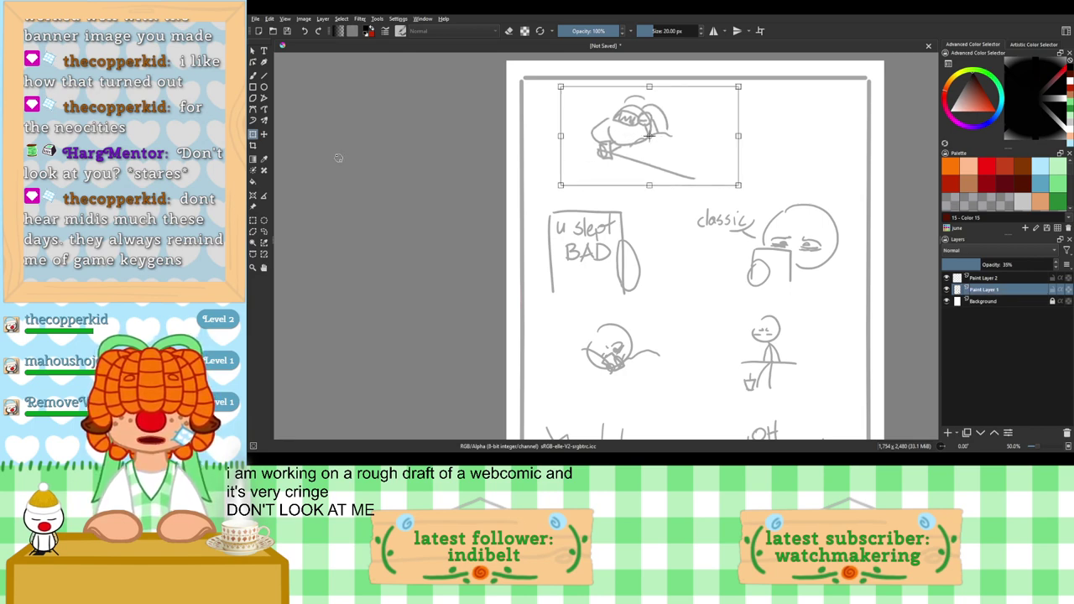
Step: Move the word "classic" up above the round face sketch, clear the selection and return to the brush
click(254, 220)
drag(686, 202, 761, 244)
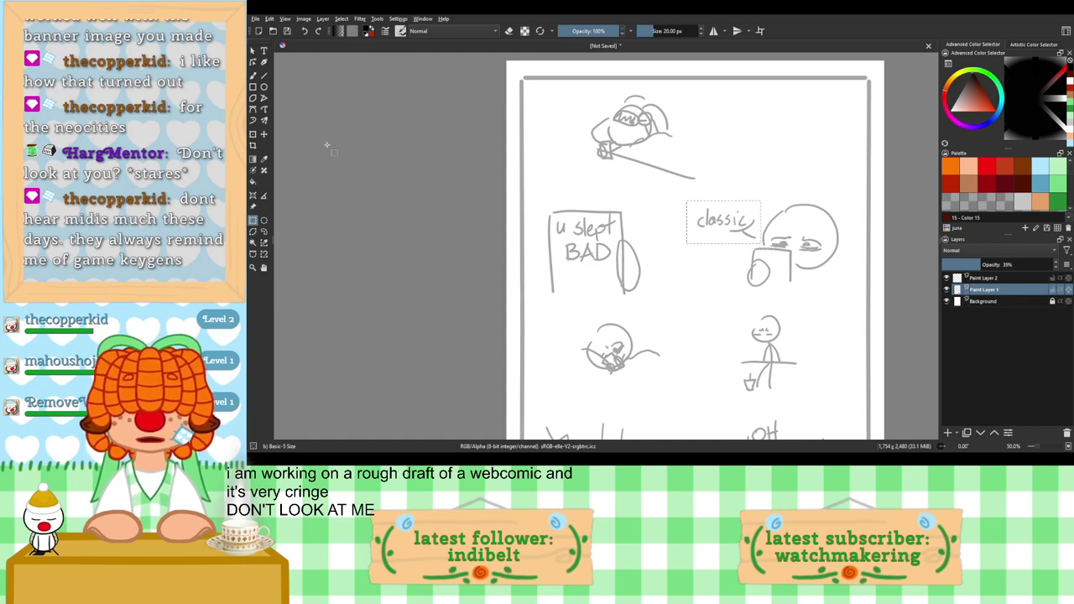
click(253, 135)
drag(719, 237, 767, 180)
click(254, 222)
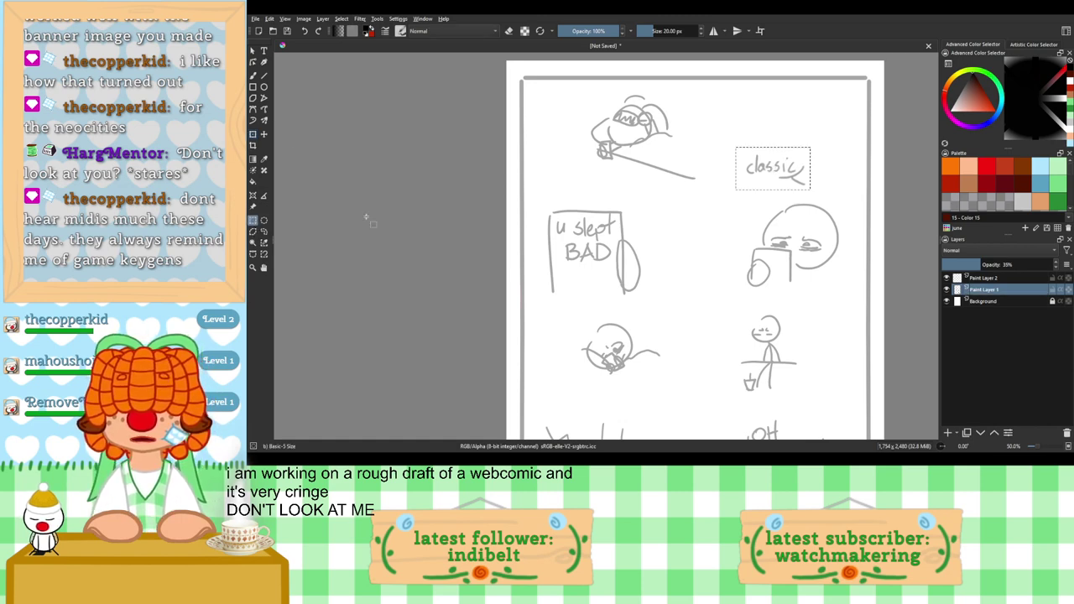
click(367, 218)
click(252, 77)
click(252, 76)
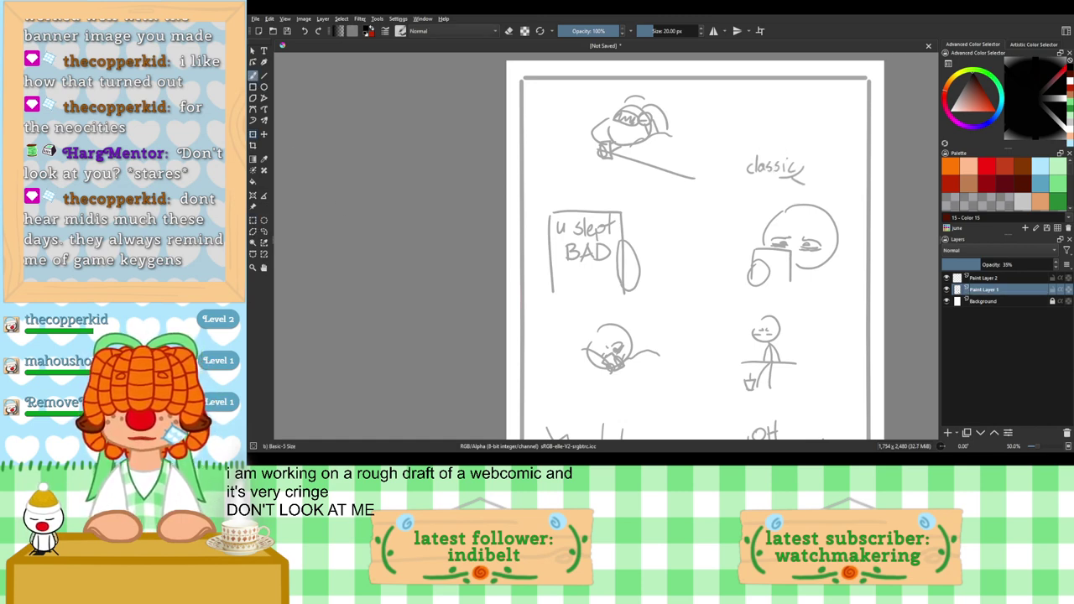
mouse_move(736, 92)
mouse_down()
mouse_move(740, 197)
mouse_move(536, 193)
mouse_up()
mouse_move(663, 209)
mouse_down()
mouse_move(662, 299)
mouse_move(523, 311)
mouse_up()
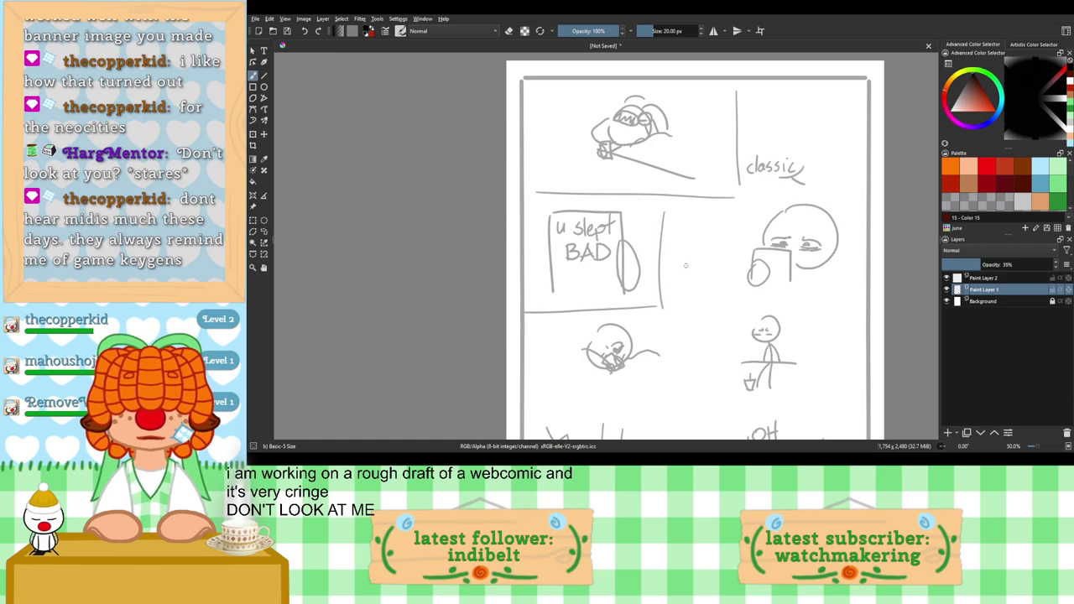
key(ctrl+z)
key(ctrl+z)
drag(714, 200, 709, 303)
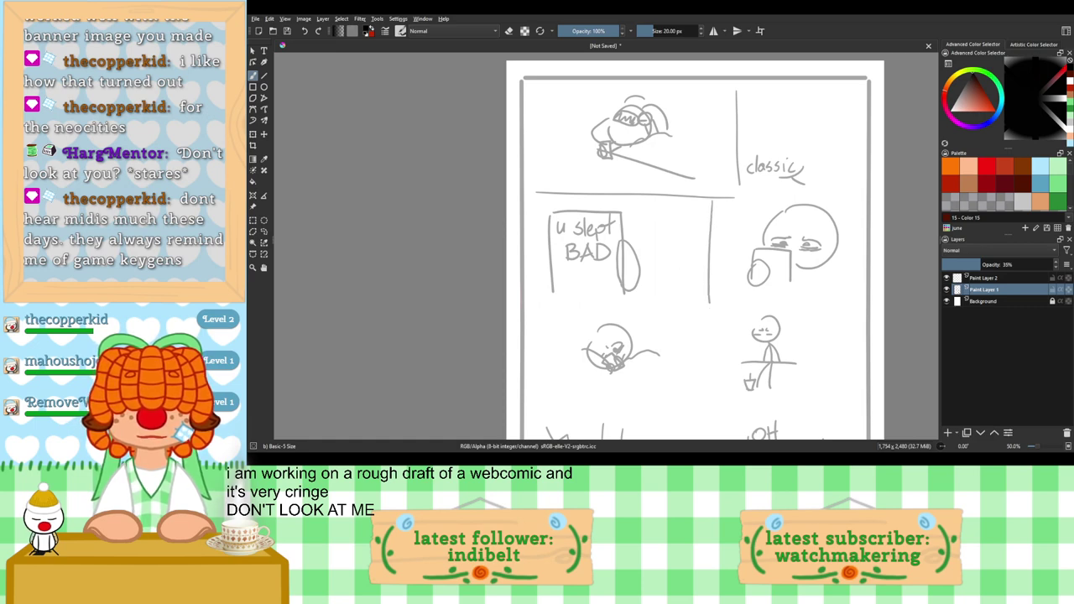
key(ctrl+z)
key(ctrl+z)
key(ctrl+z)
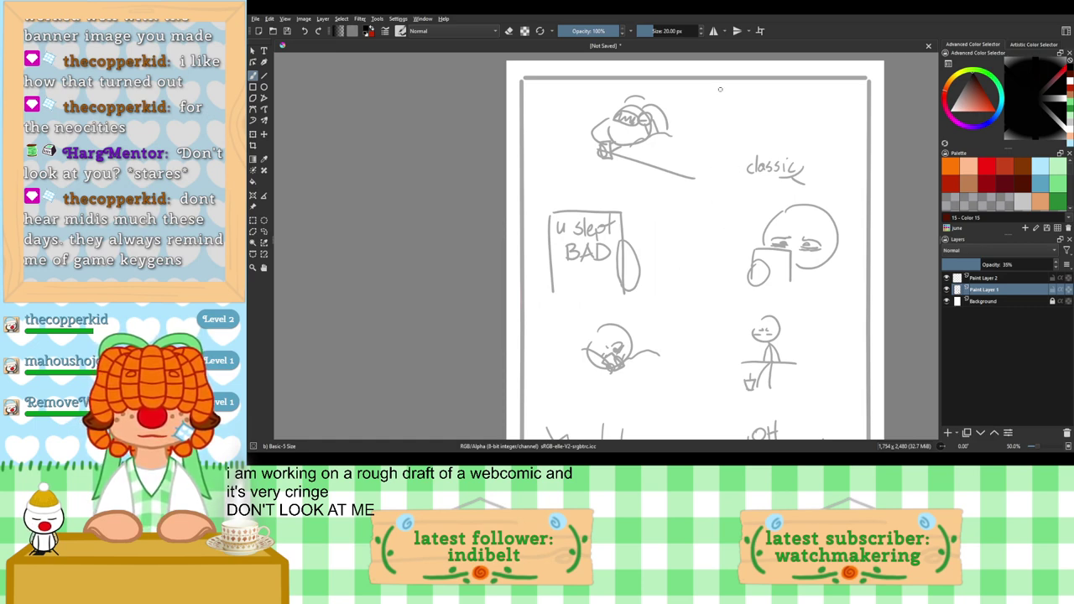
Step: Draw rough divider lines between the top four sketches, with a horizontal line above "classic" and lines below the second row
mouse_move(719, 83)
mouse_down()
mouse_move(712, 196)
mouse_move(534, 192)
mouse_up()
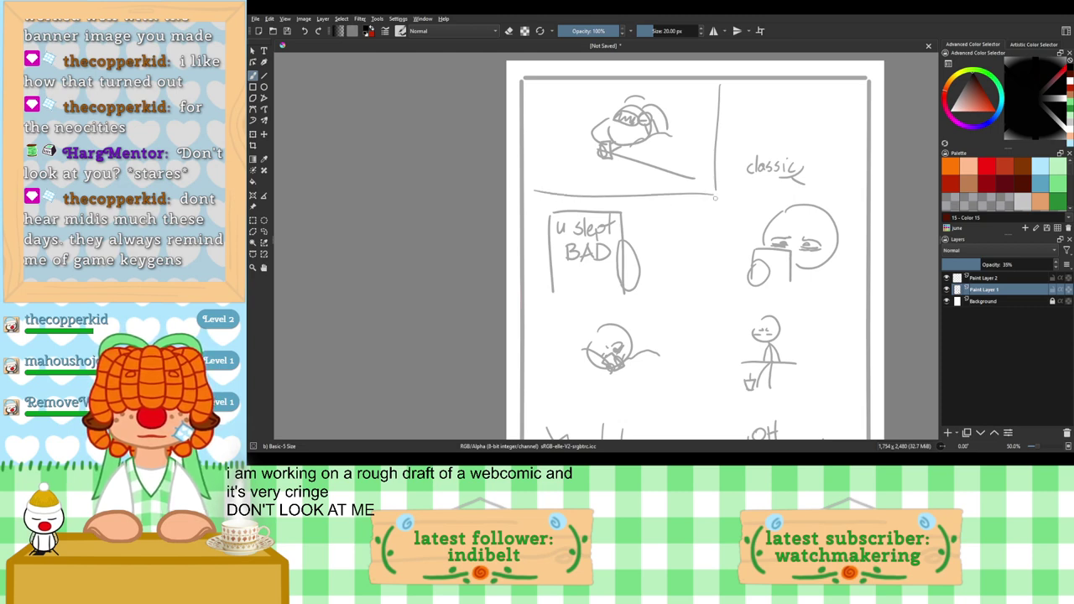
mouse_move(715, 198)
mouse_down()
mouse_move(720, 298)
mouse_move(829, 298)
mouse_up()
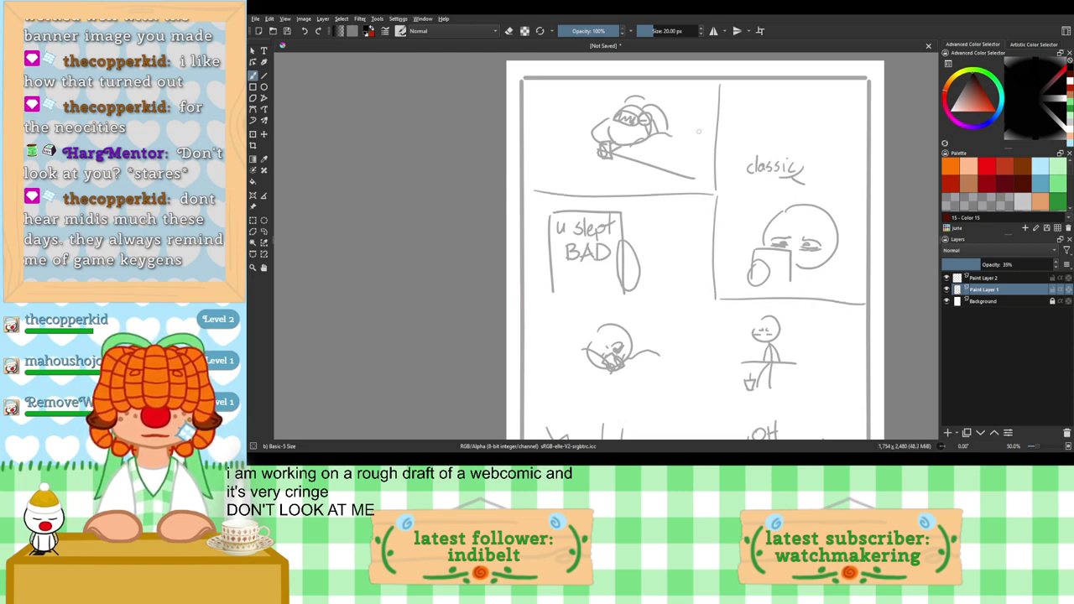
drag(719, 140, 858, 151)
key(ctrl+z)
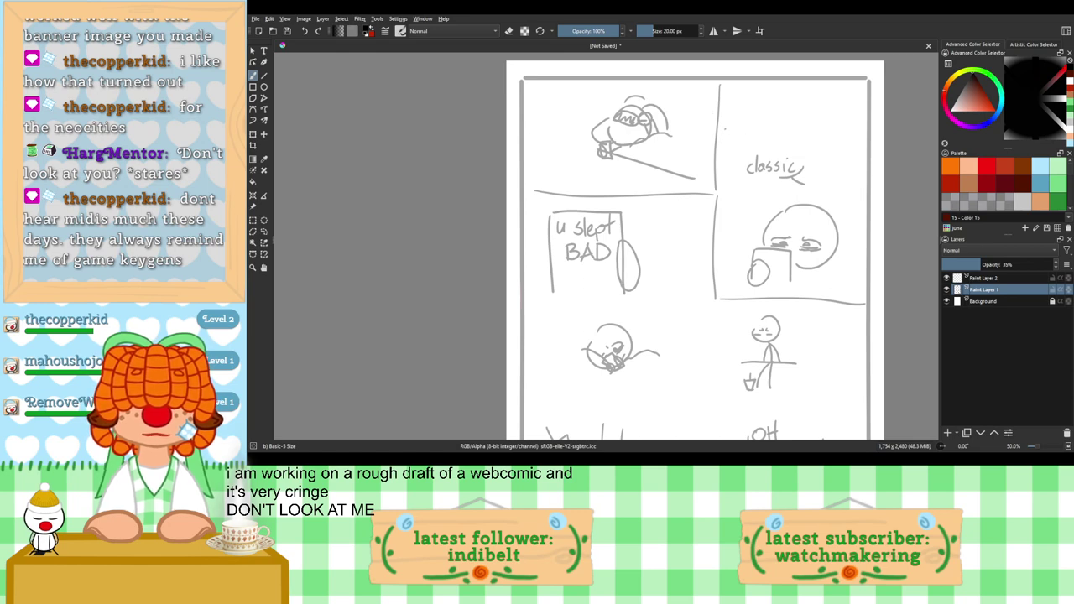
drag(725, 129, 867, 138)
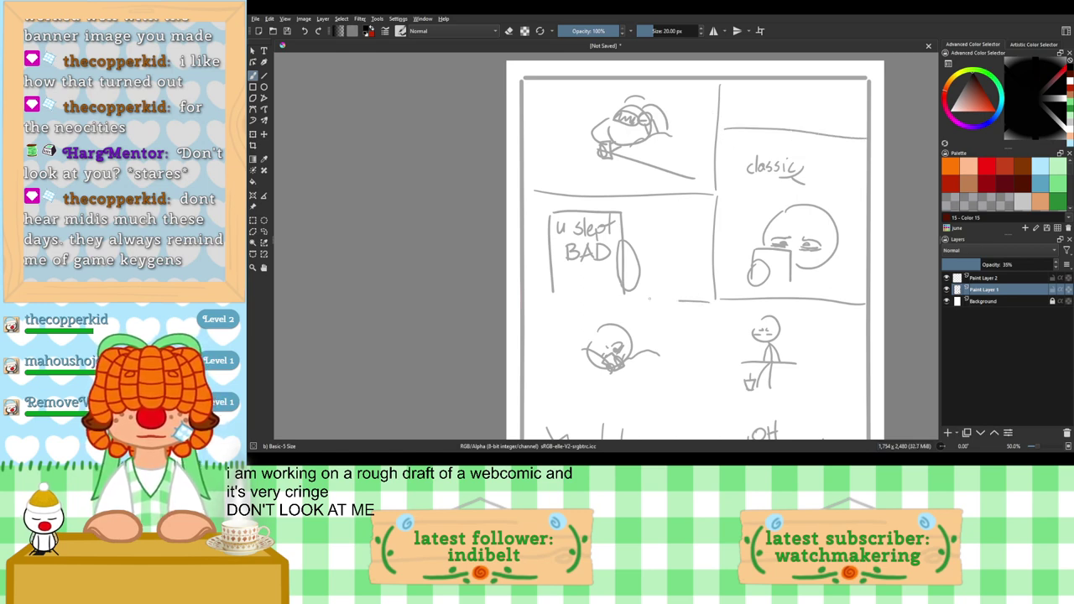
drag(648, 297, 507, 297)
Step: Draw panel lines above, beside and below the tilted cup sketch to separate it from the "OH SHIT!!" figure
scroll(746, 280, down, 5)
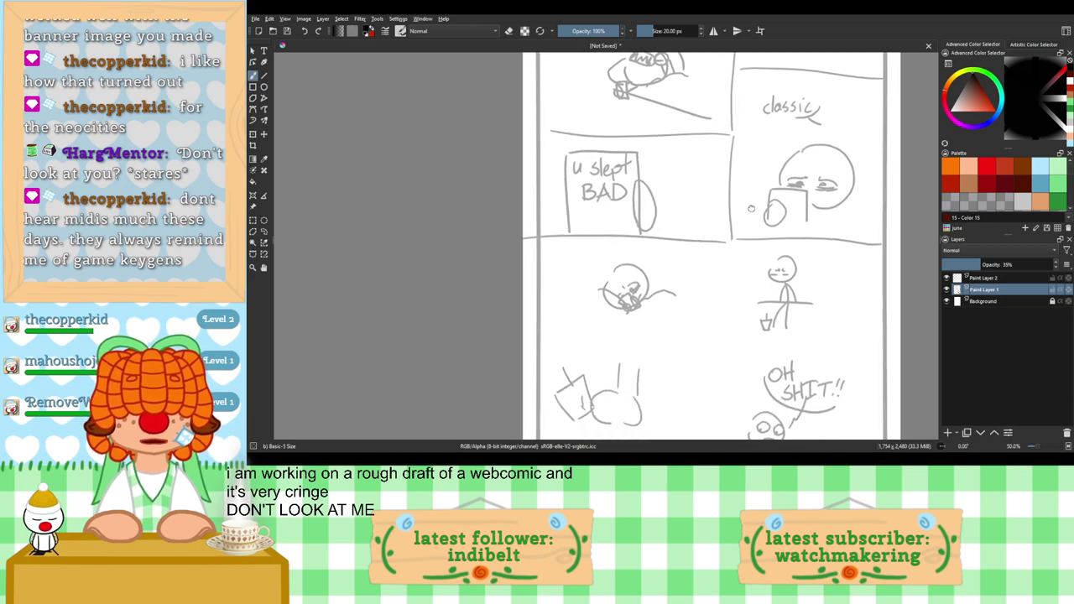
scroll(685, 252, down, 4)
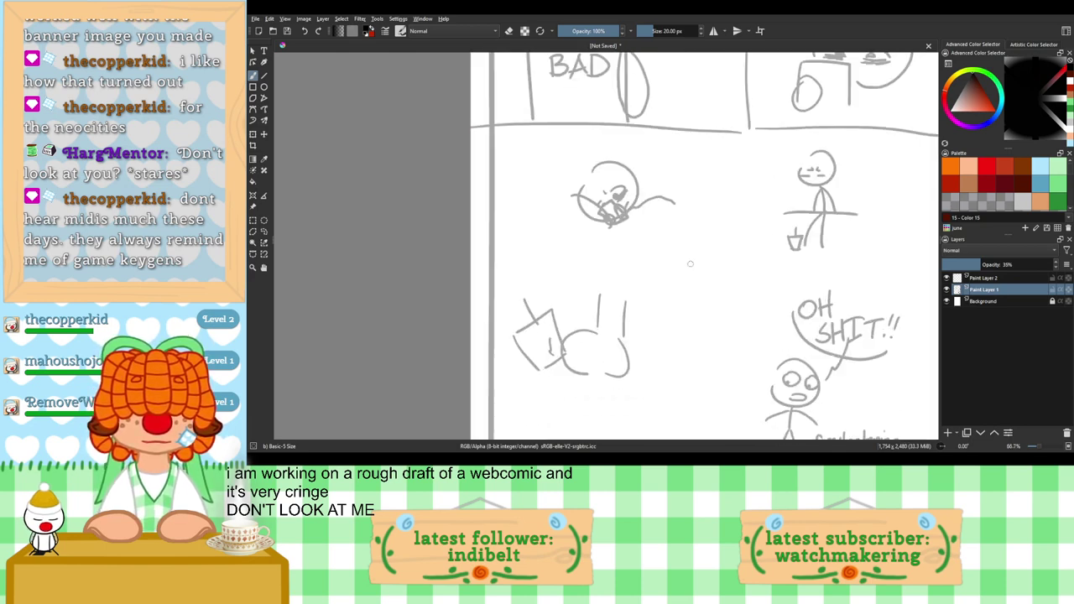
scroll(541, 135, up, 1)
mouse_move(485, 170)
mouse_down()
mouse_move(641, 177)
mouse_move(642, 289)
mouse_move(466, 302)
mouse_up()
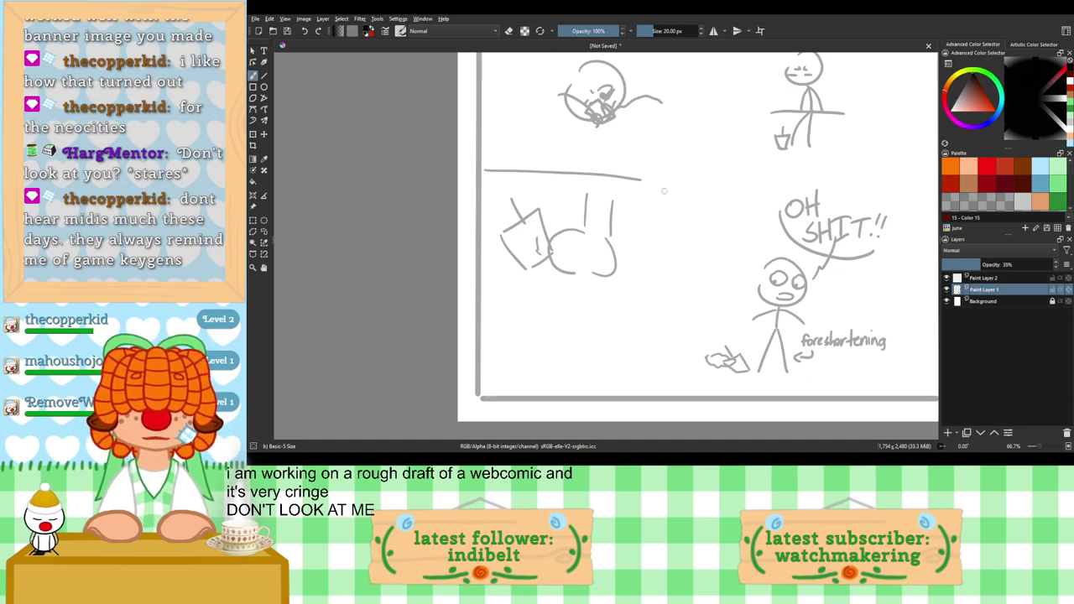
drag(678, 186, 669, 391)
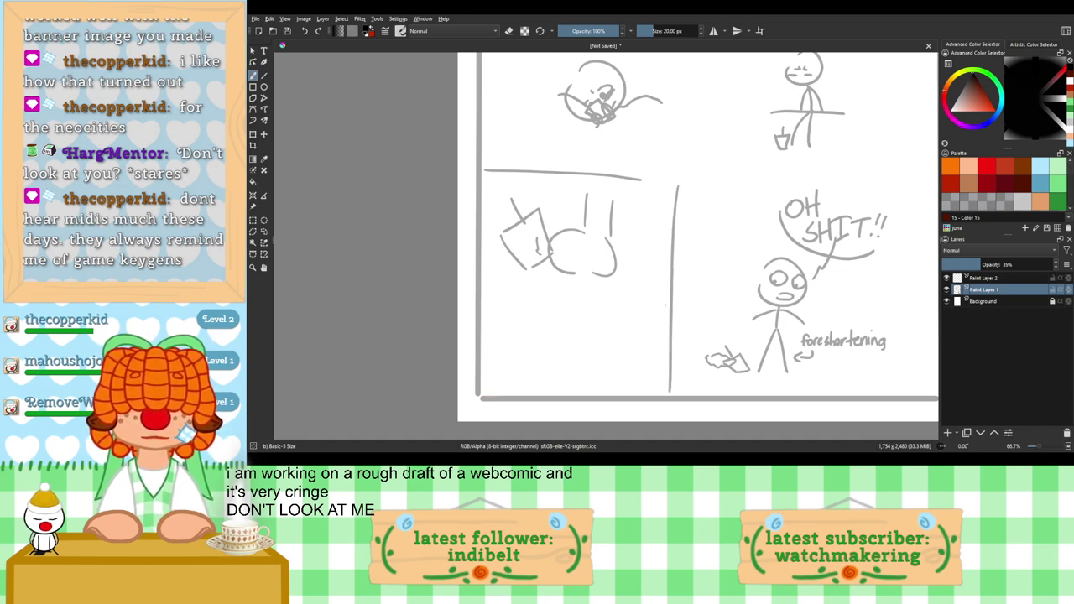
drag(666, 305, 486, 297)
Step: Draw a horizontal panel line between the standing stick figure and the "OH SHIT!!" speech bubble
scroll(721, 294, up, 1)
scroll(721, 296, down, 2)
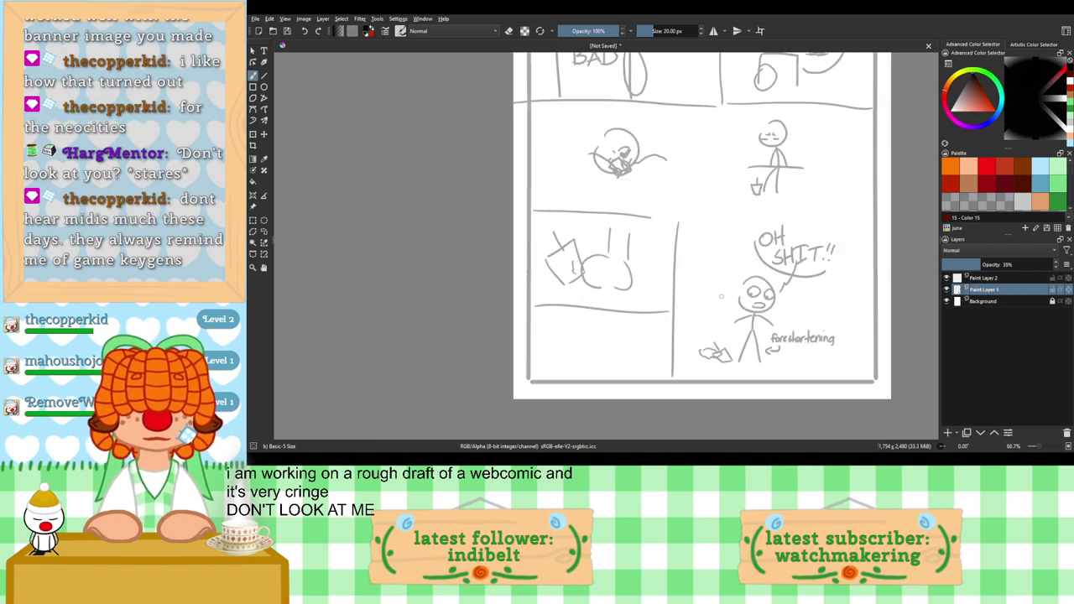
drag(721, 296, 674, 329)
drag(641, 244, 824, 246)
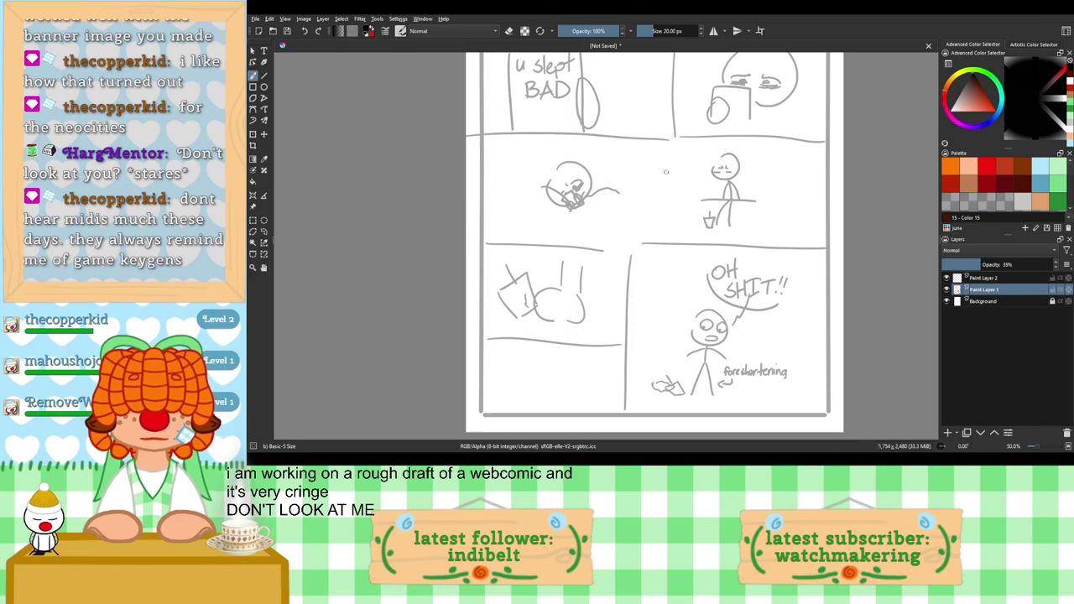
Step: Select the standing stick figure holding the cup and move it slightly right and down within its panel
key(ctrl+r)
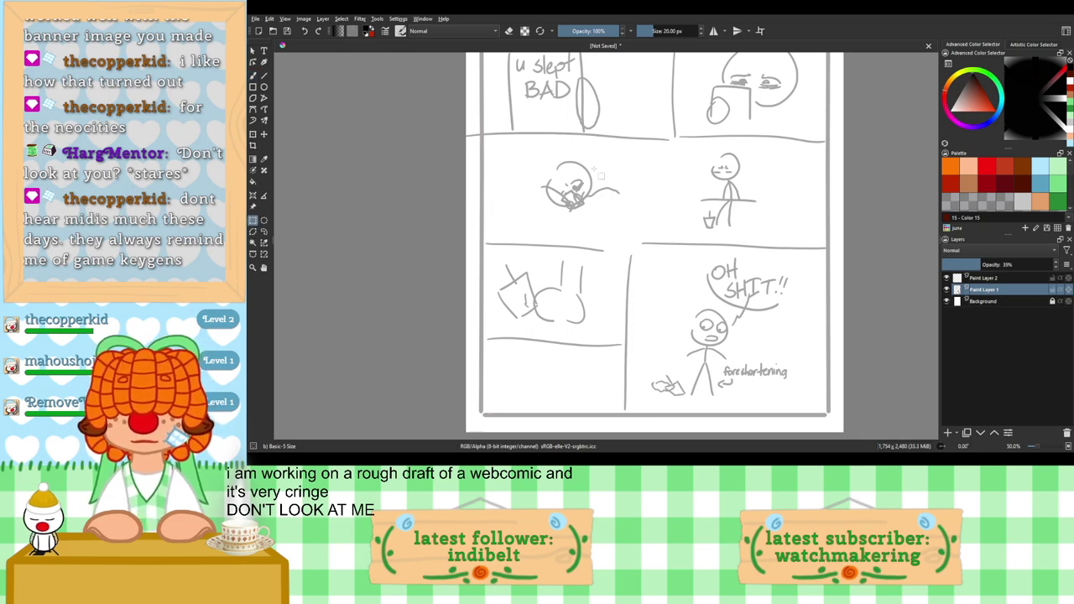
drag(697, 148, 752, 217)
key(ctrl+t)
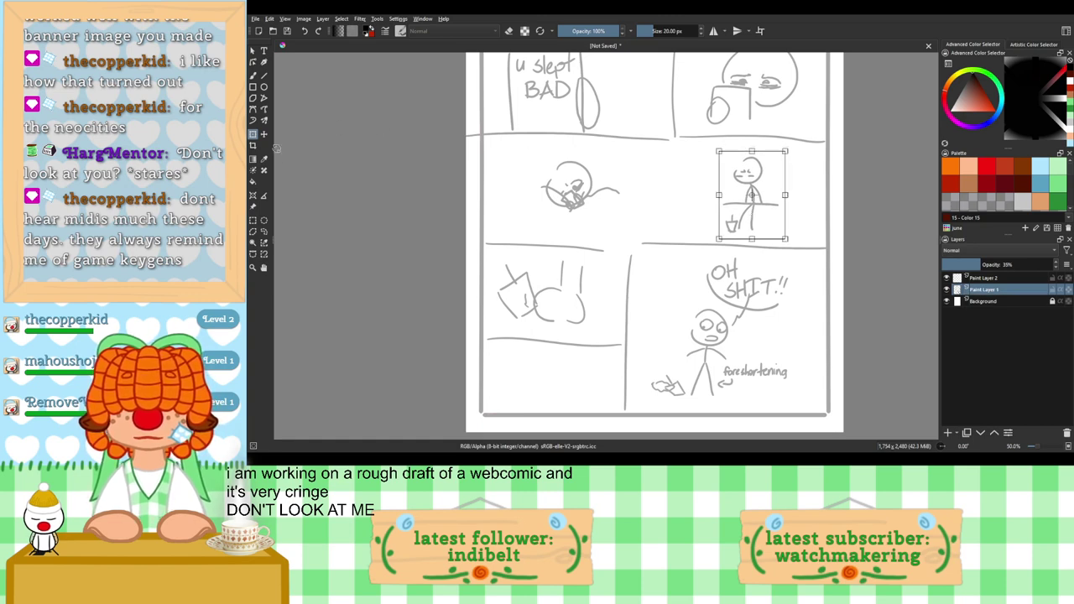
click(254, 221)
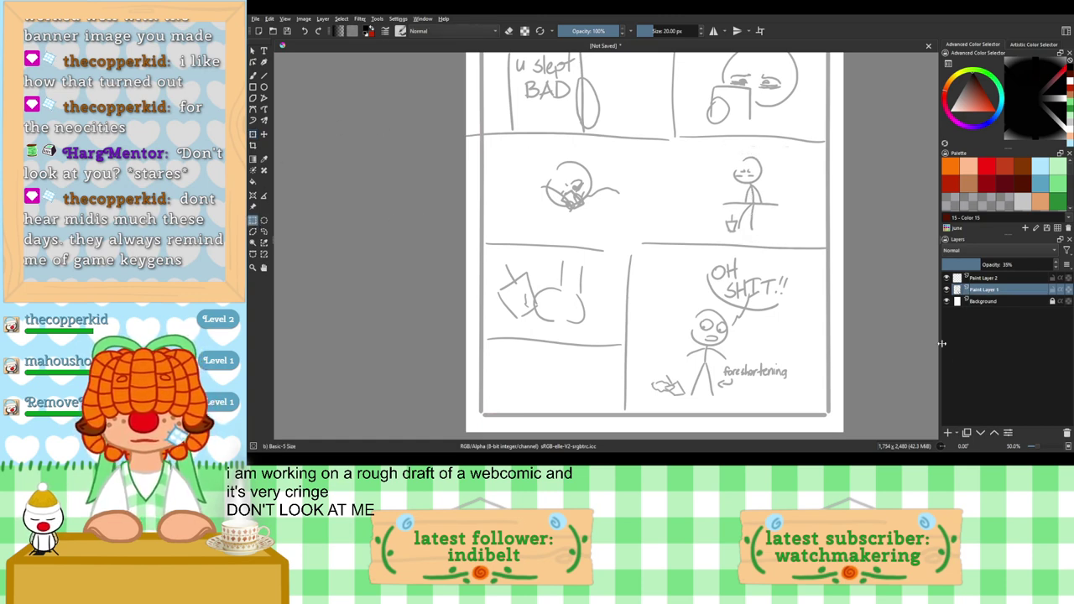
Step: Add a placeholder text box above Paint Layer 2 in the first panel's upper-left corner and reduce its font size
click(983, 277)
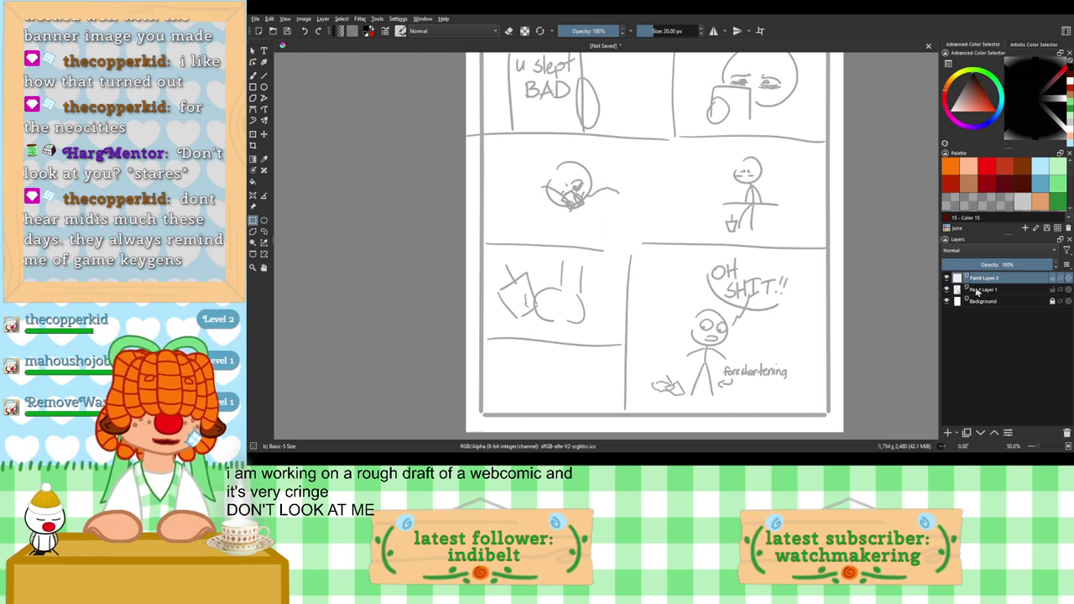
scroll(601, 211, up, 4)
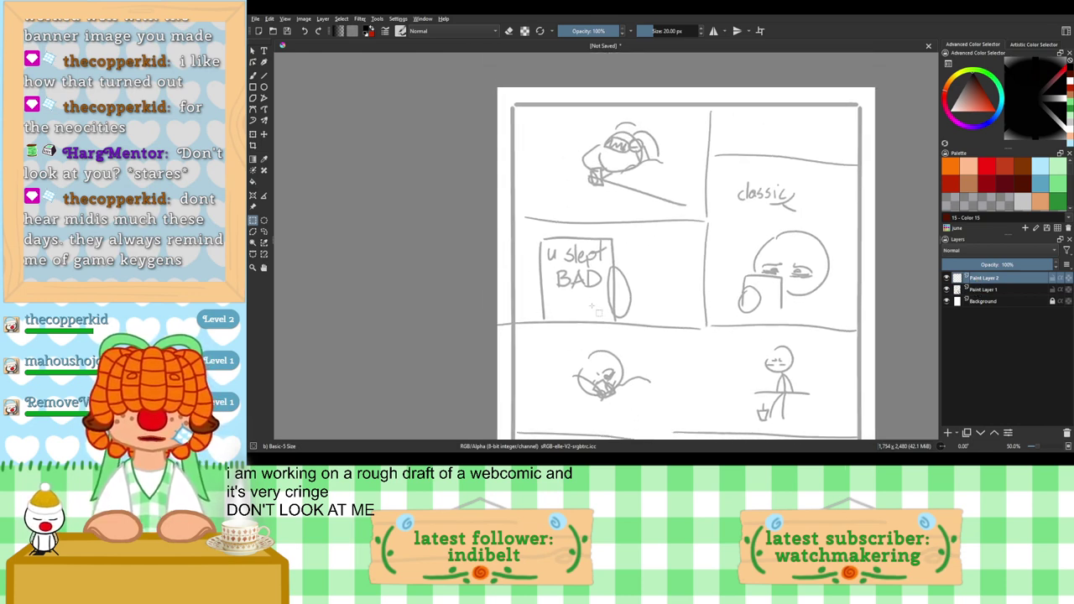
drag(602, 211, 613, 239)
scroll(611, 239, up, 1)
drag(556, 173, 541, 232)
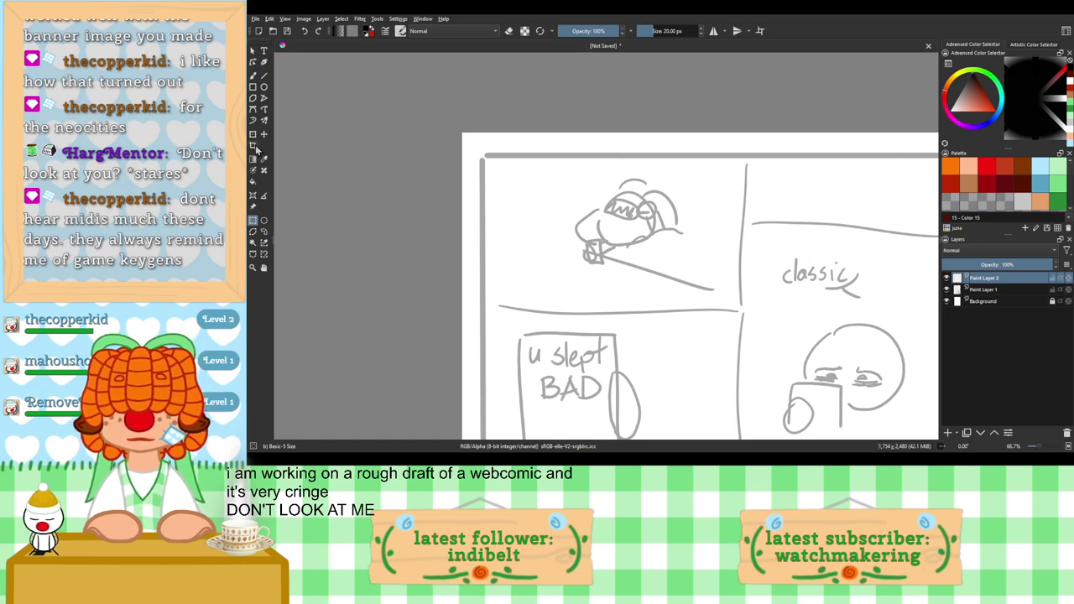
click(263, 50)
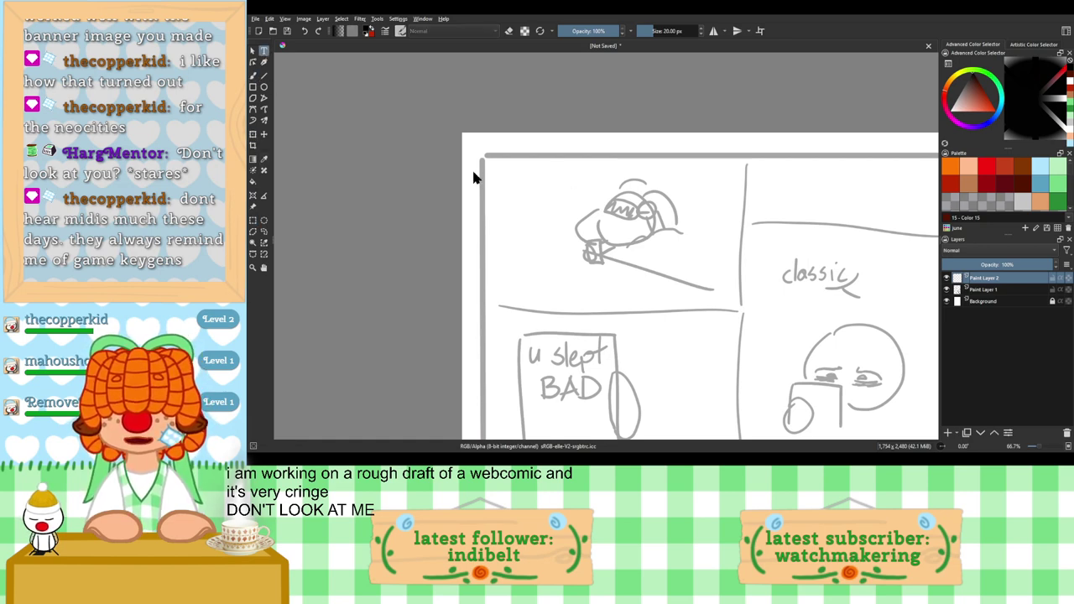
click(499, 168)
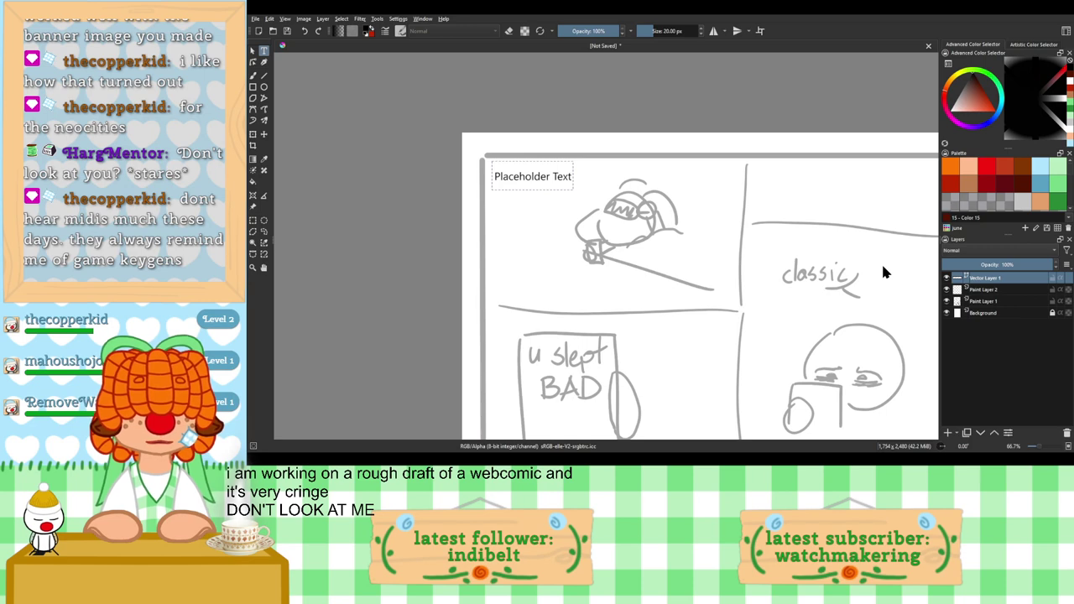
click(871, 396)
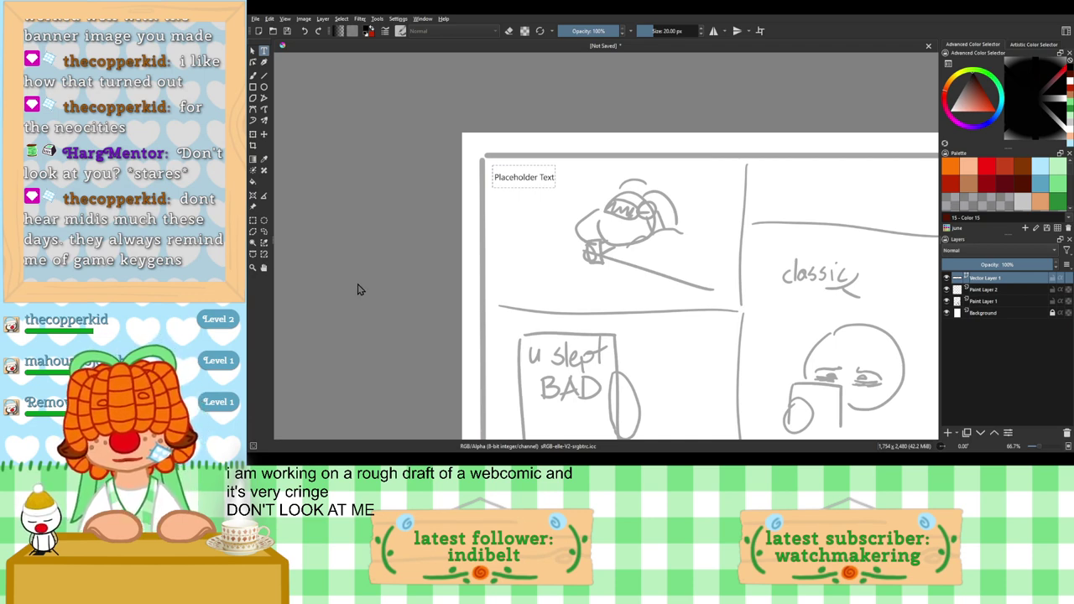
Step: Set the first panel's caption to "4:57 am - wake up with a migraine"
click(881, 396)
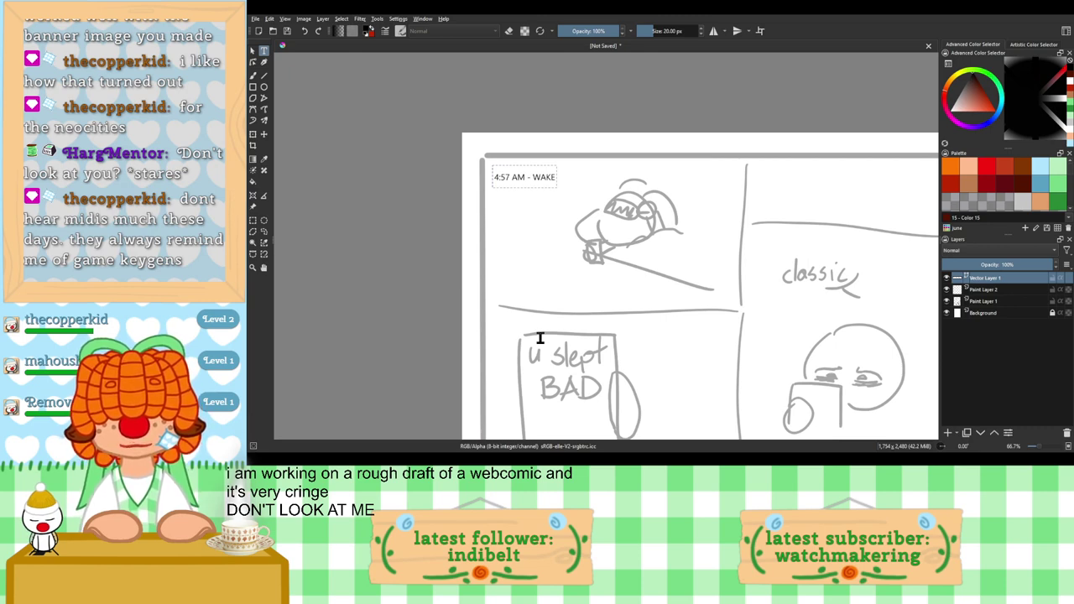
click(879, 398)
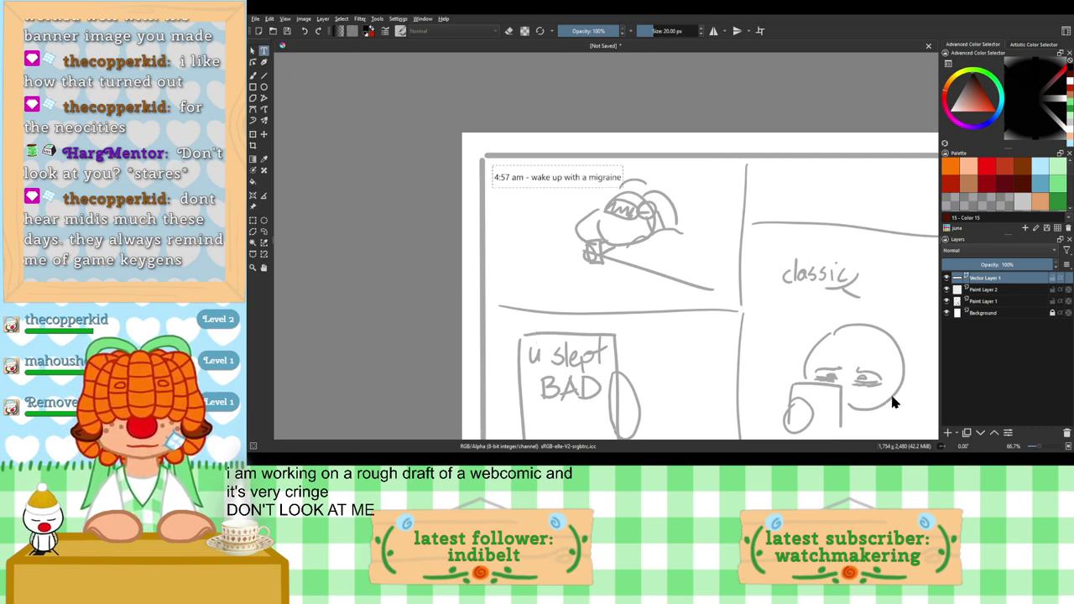
click(918, 396)
Step: Add the caption "5:01 - 6:05 am: doom scroll" at the upper-left of the panel below "u slept BAD"
drag(719, 224, 659, 185)
scroll(657, 185, down, 6)
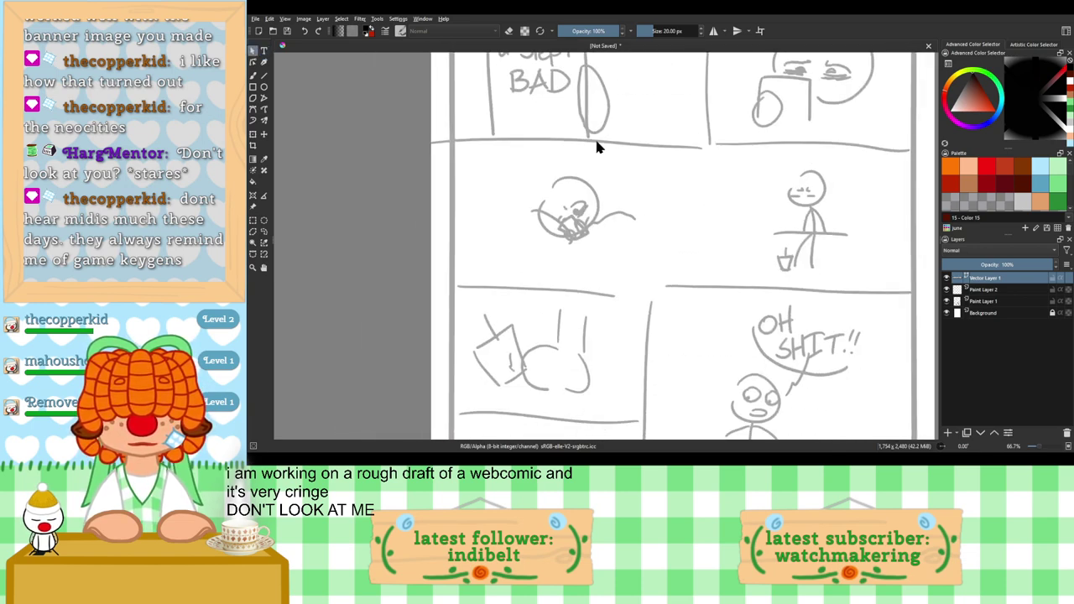
click(263, 50)
drag(456, 149, 635, 167)
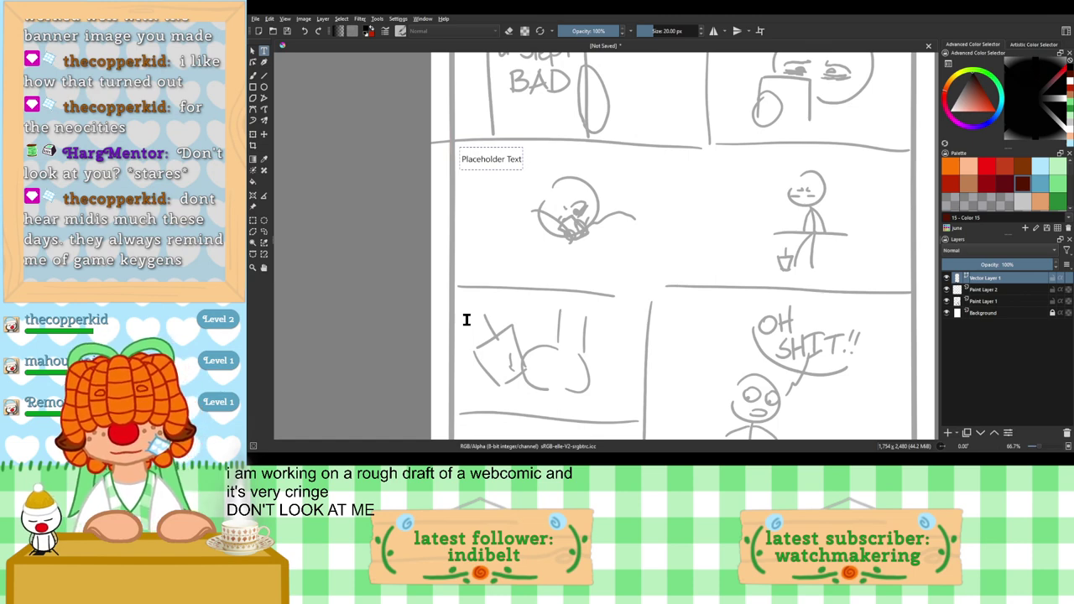
click(872, 396)
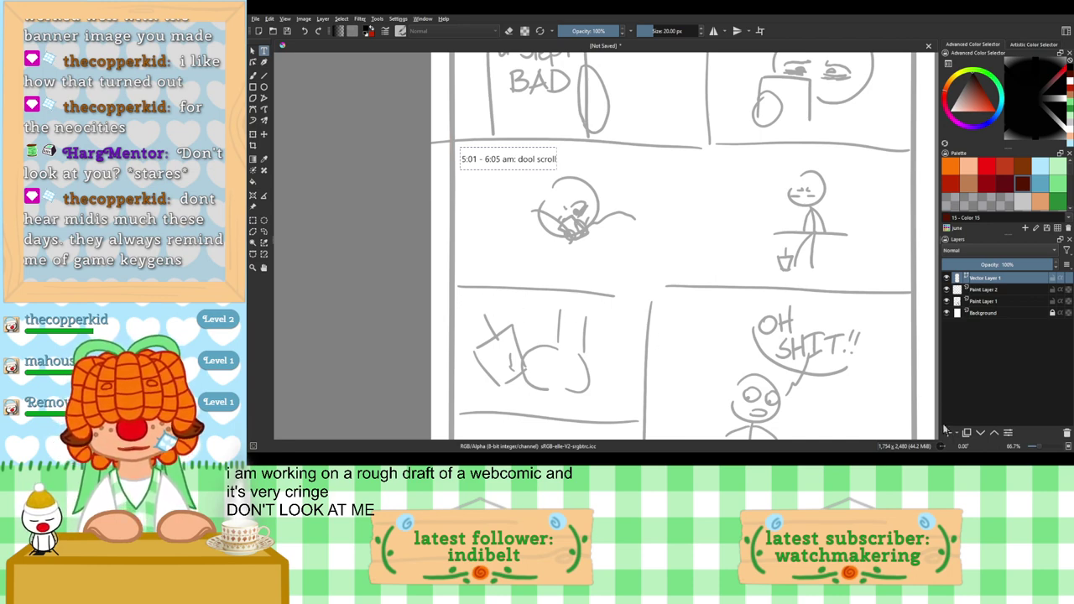
click(868, 389)
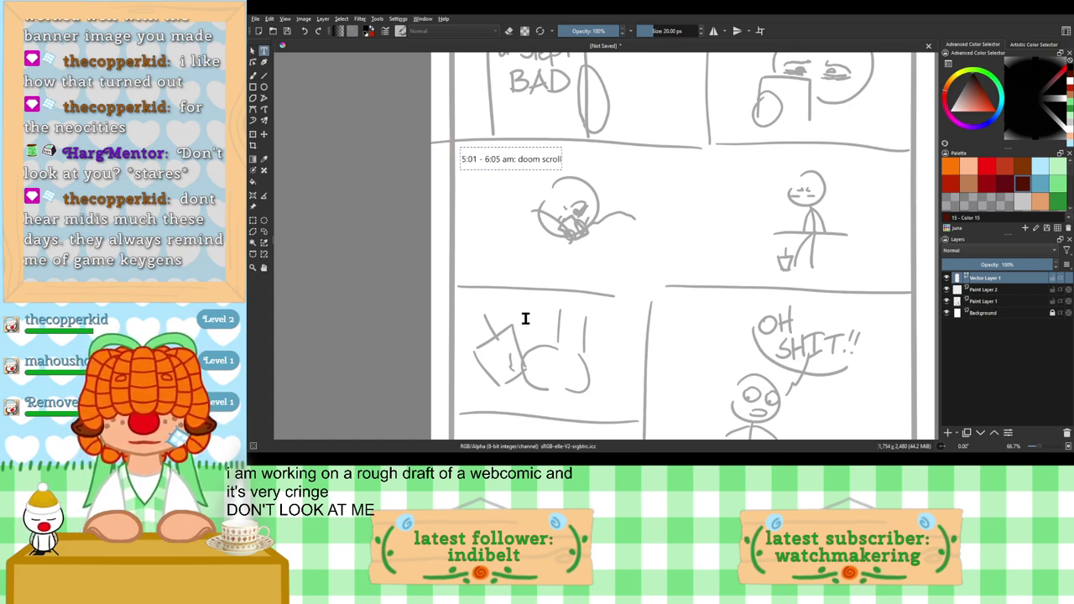
Step: Move the "5:01 - 6:05 am: doom scroll" caption slightly up, close to its panel's upper border
click(908, 395)
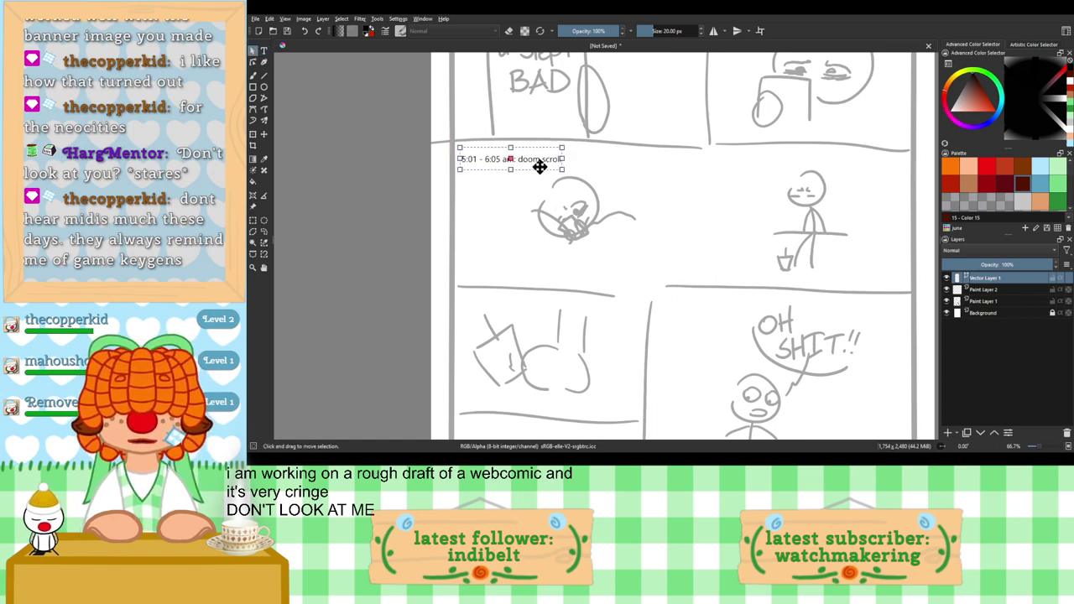
drag(540, 166, 539, 160)
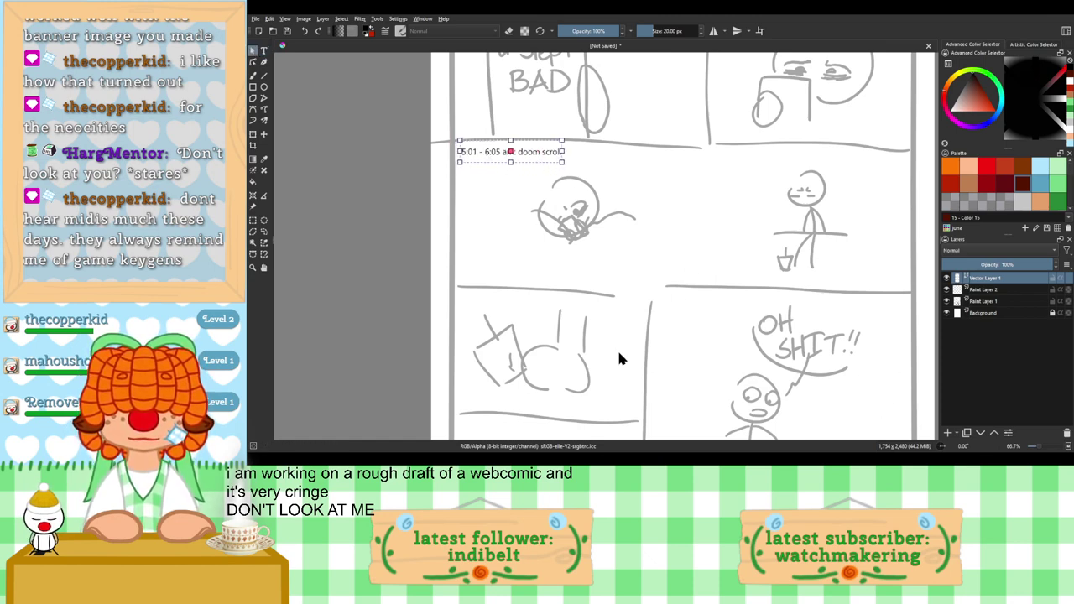
Step: Add the caption "6:07 - finally will yourself out of bed" at the top of the panel with the standing figure holding the cup
click(263, 52)
drag(709, 150, 788, 164)
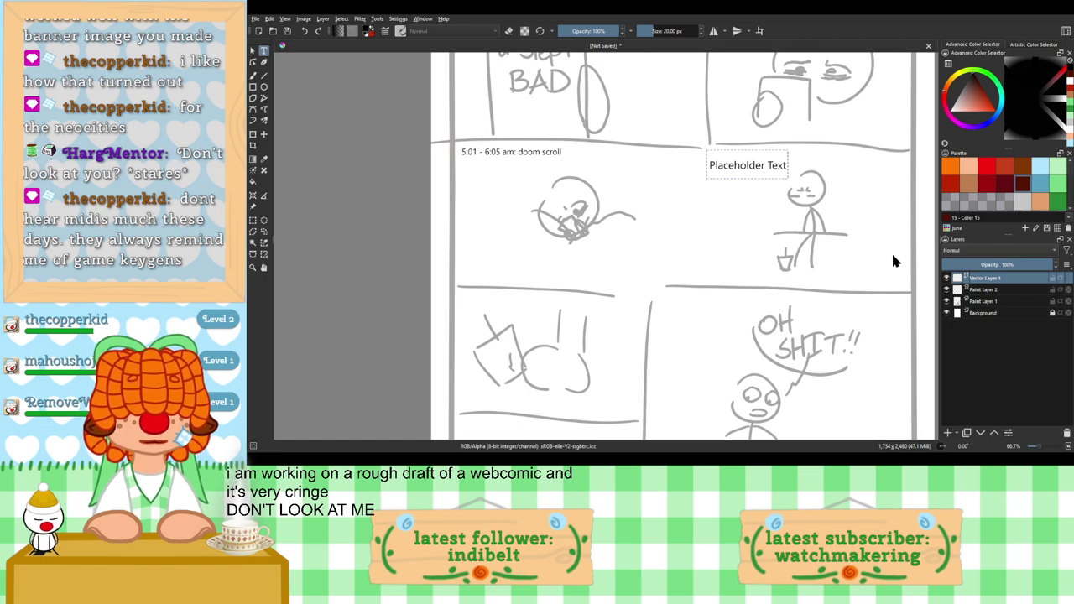
click(881, 396)
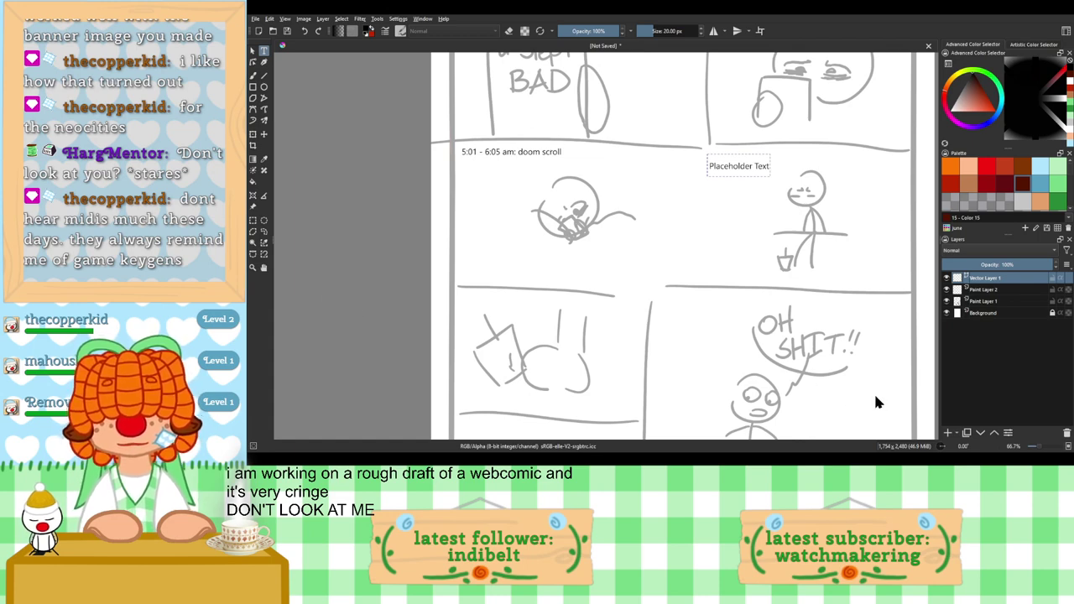
text(6:07 - finally will yourself out of bed)
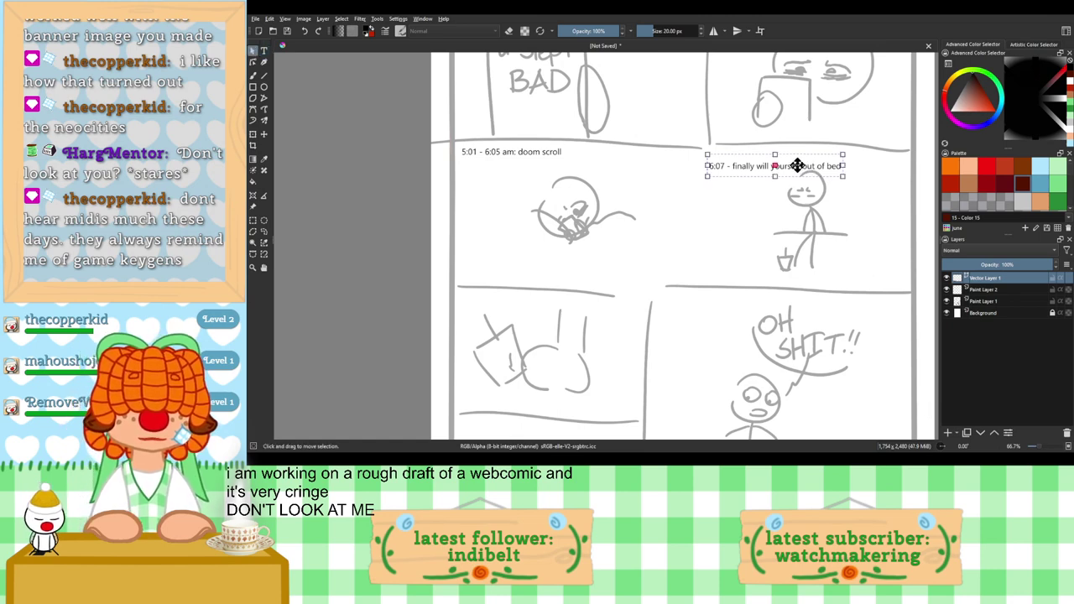
drag(798, 165, 801, 157)
Step: Brush three action lines on Paint Layer 1 radiating across the left border of the "OH SHIT!!" panel
drag(651, 369, 648, 193)
drag(767, 179, 726, 209)
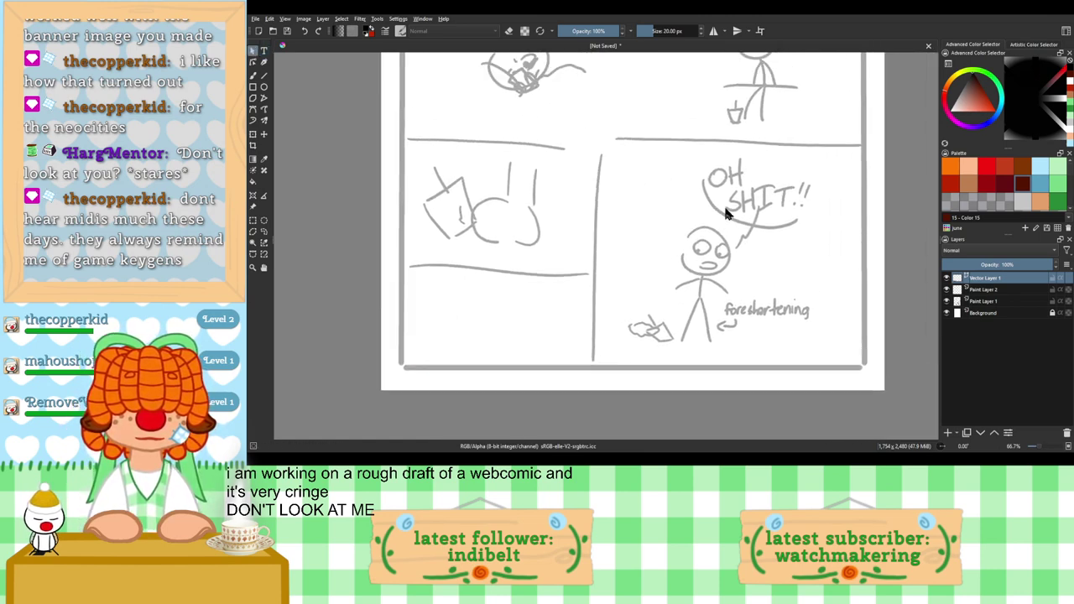
key(b)
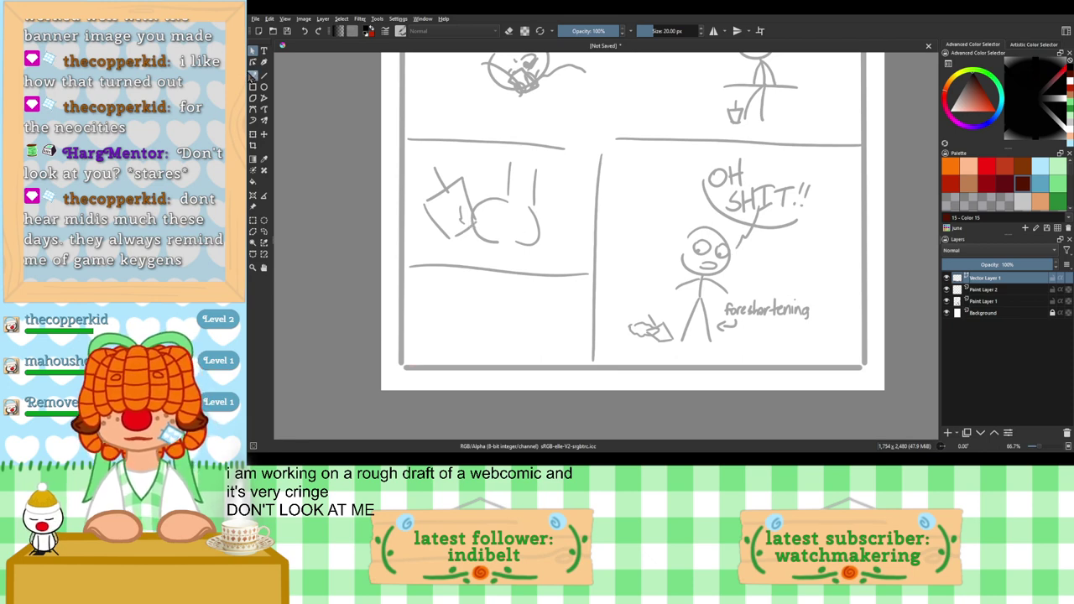
click(994, 304)
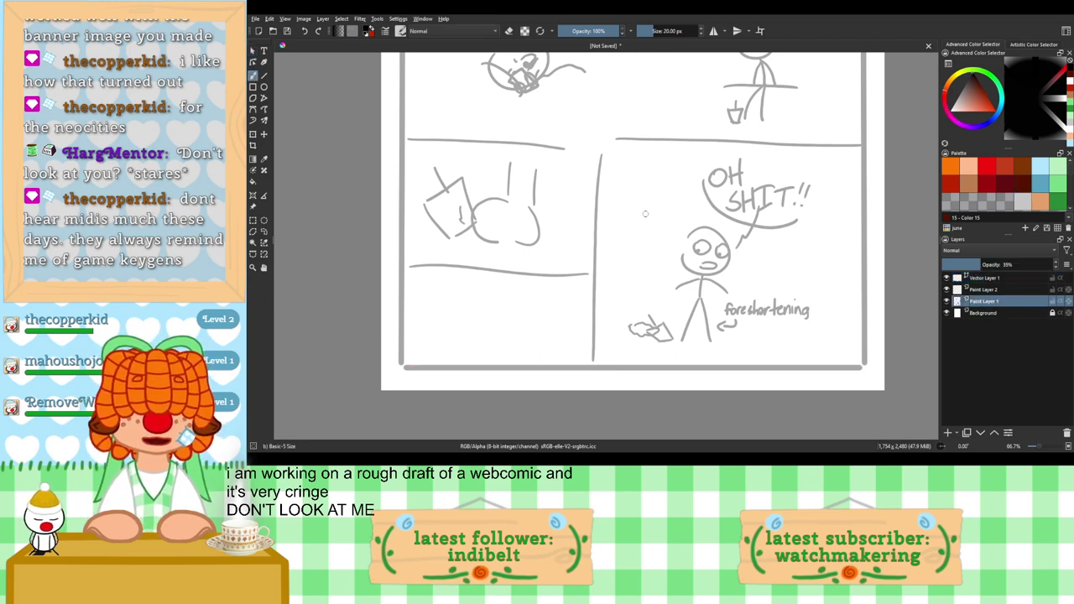
drag(668, 195, 577, 131)
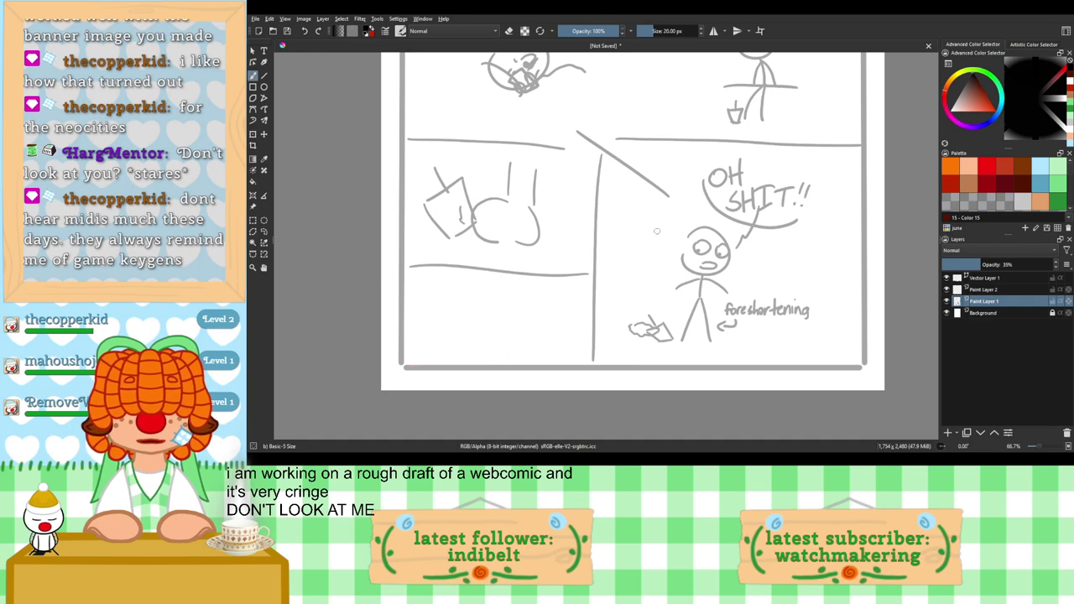
drag(659, 239, 581, 216)
drag(647, 297, 558, 298)
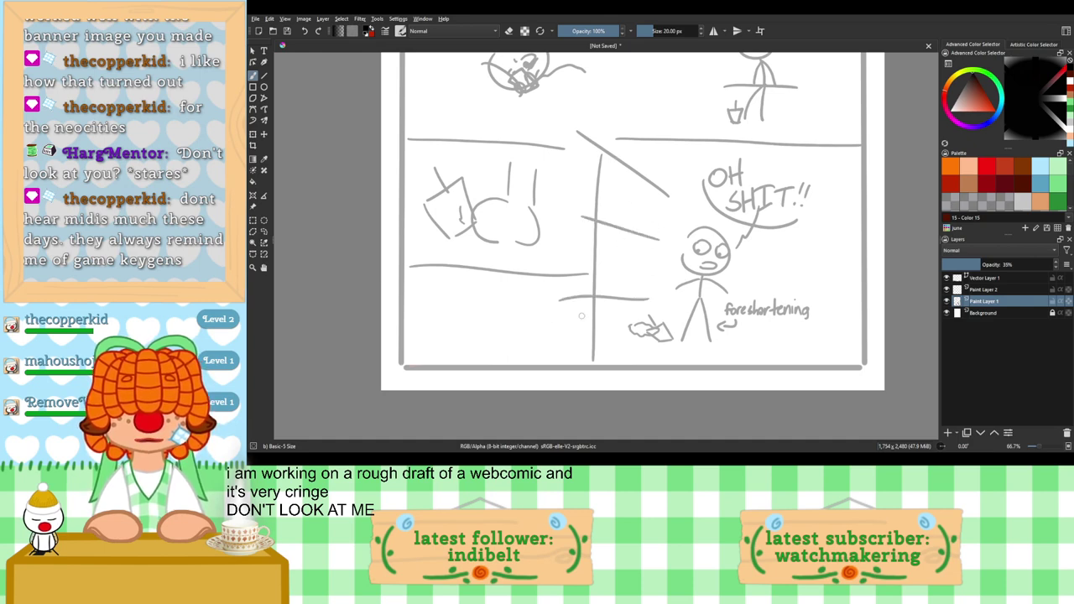
Step: Brush more radiating action lines across the bottom and right borders of the "OH SHIT!!" panel
mouse_move(731, 346)
mouse_down()
mouse_move(757, 370)
mouse_move(837, 377)
mouse_up()
drag(802, 280, 870, 313)
key(ctrl+z)
drag(794, 290, 869, 307)
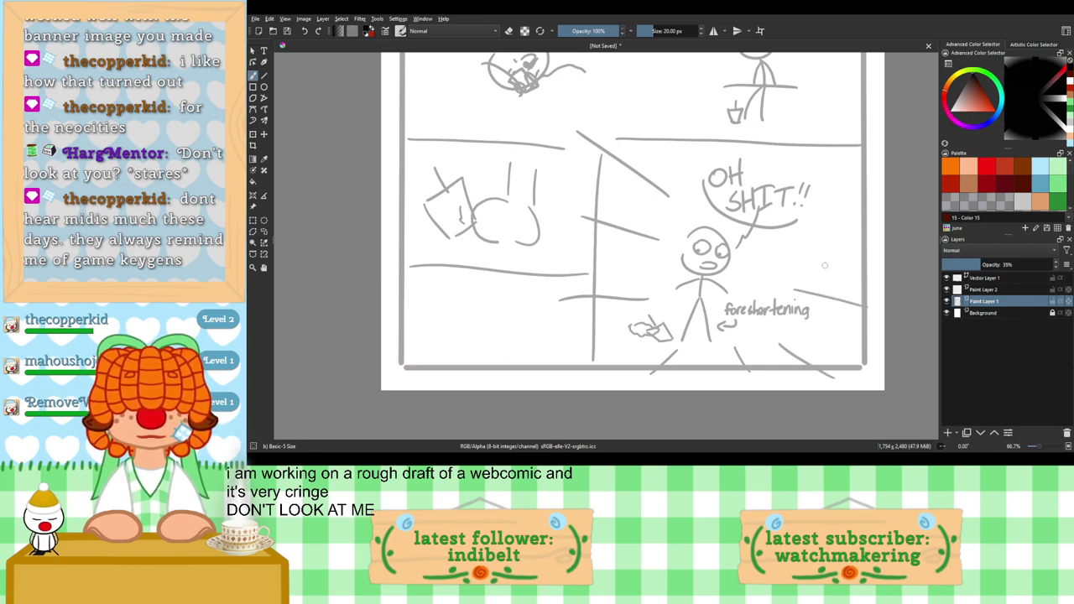
drag(810, 254, 873, 259)
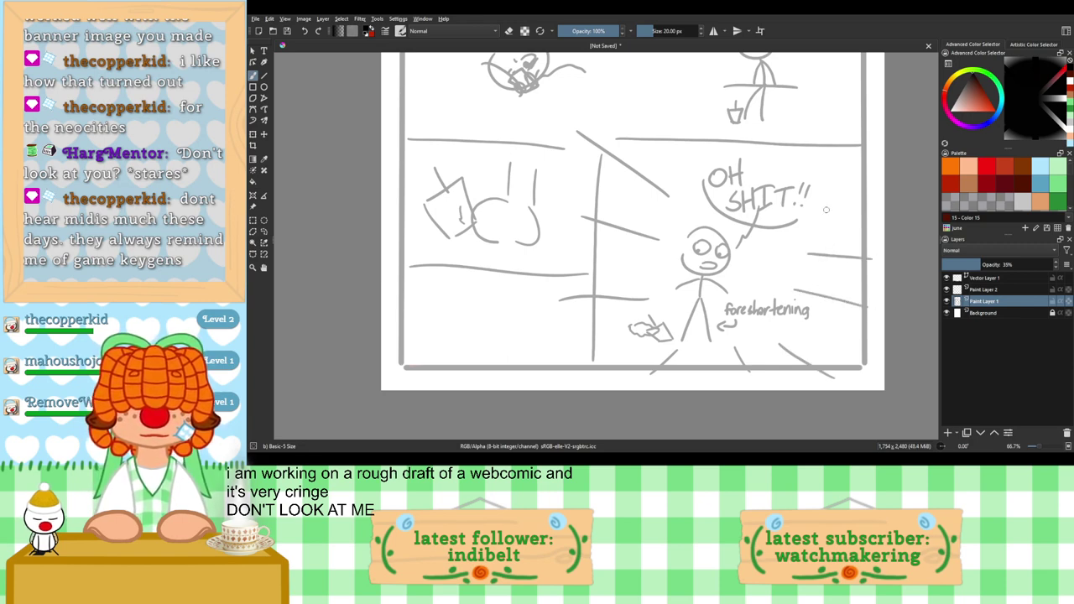
drag(824, 206, 882, 184)
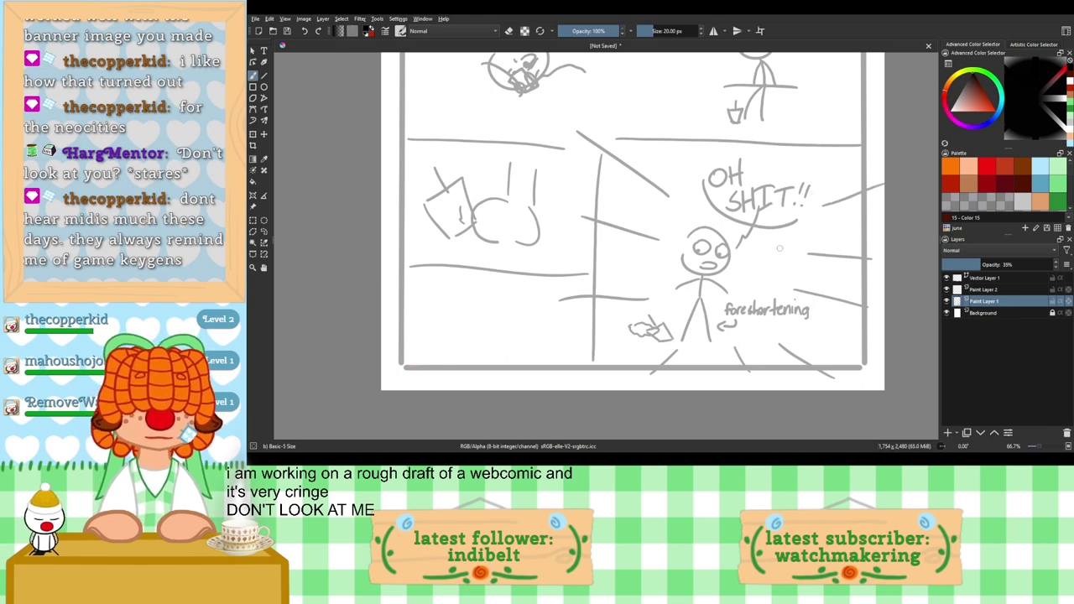
scroll(764, 227, down, 2)
drag(705, 202, 687, 316)
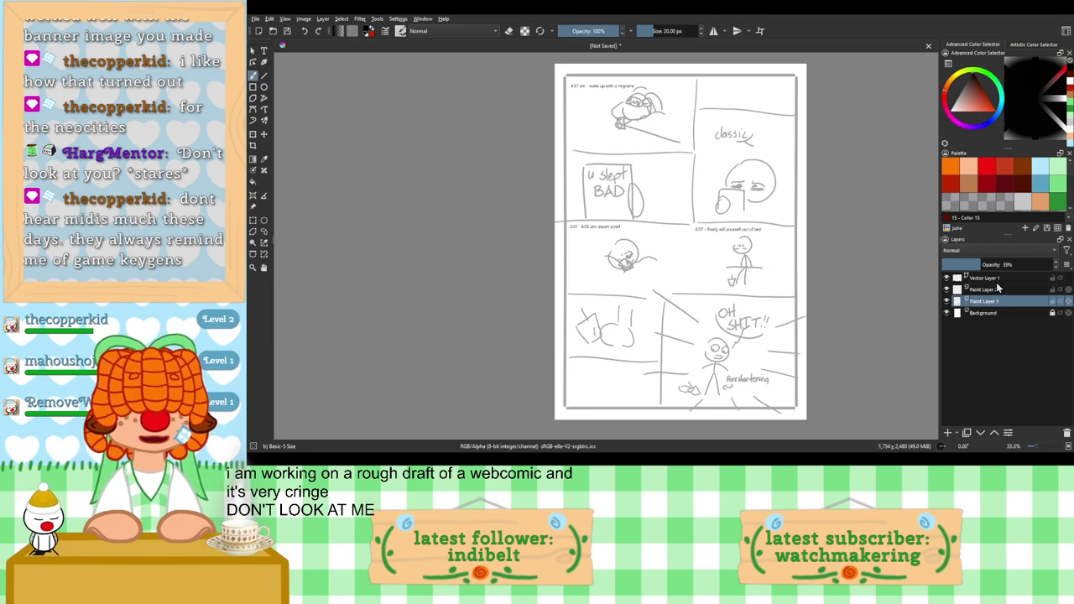
click(988, 291)
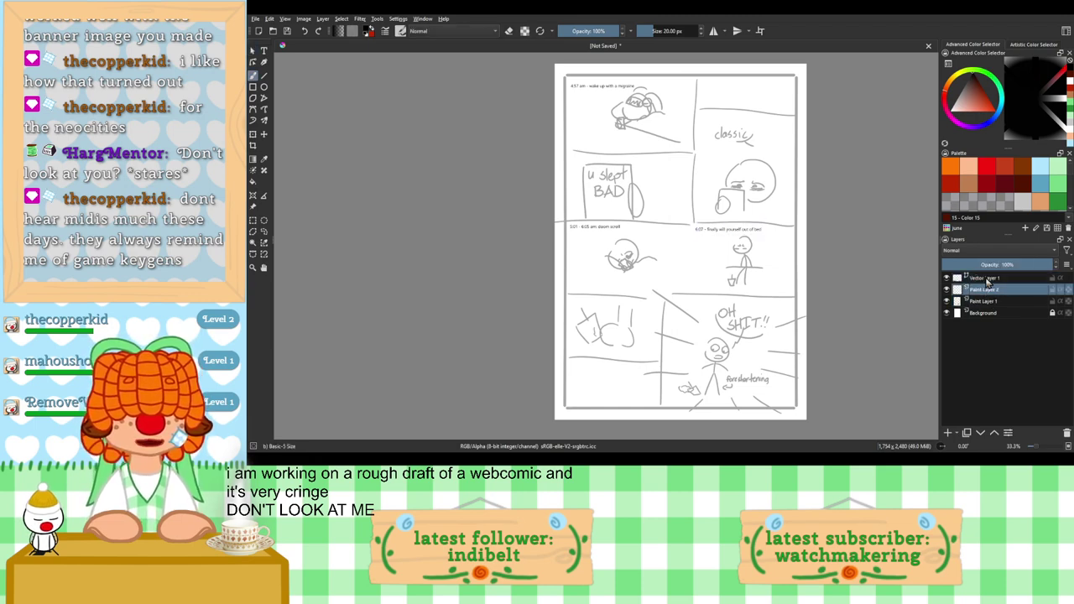
click(987, 278)
click(982, 292)
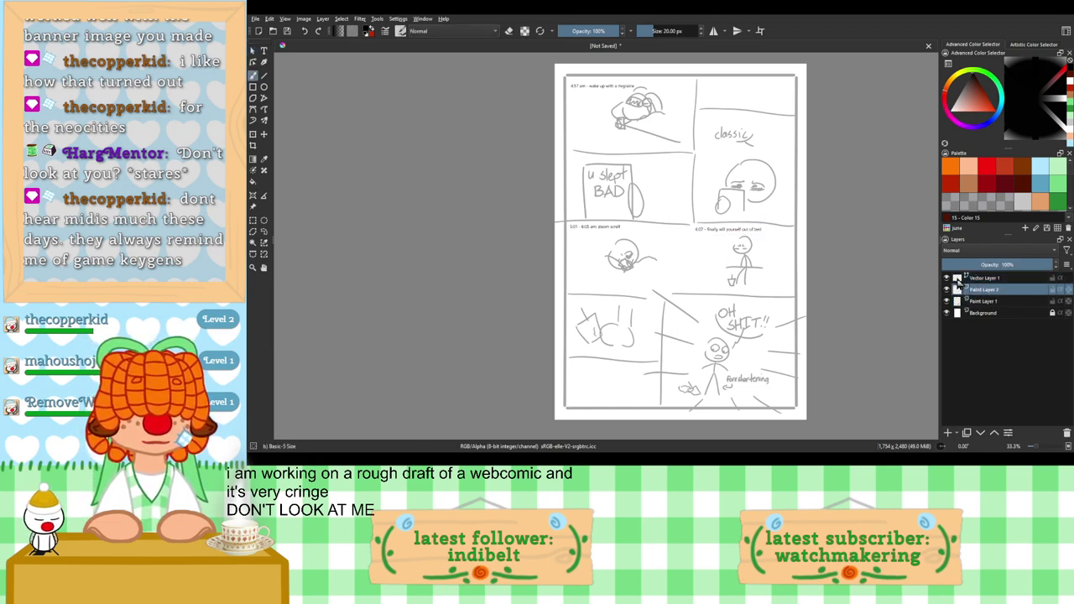
click(959, 280)
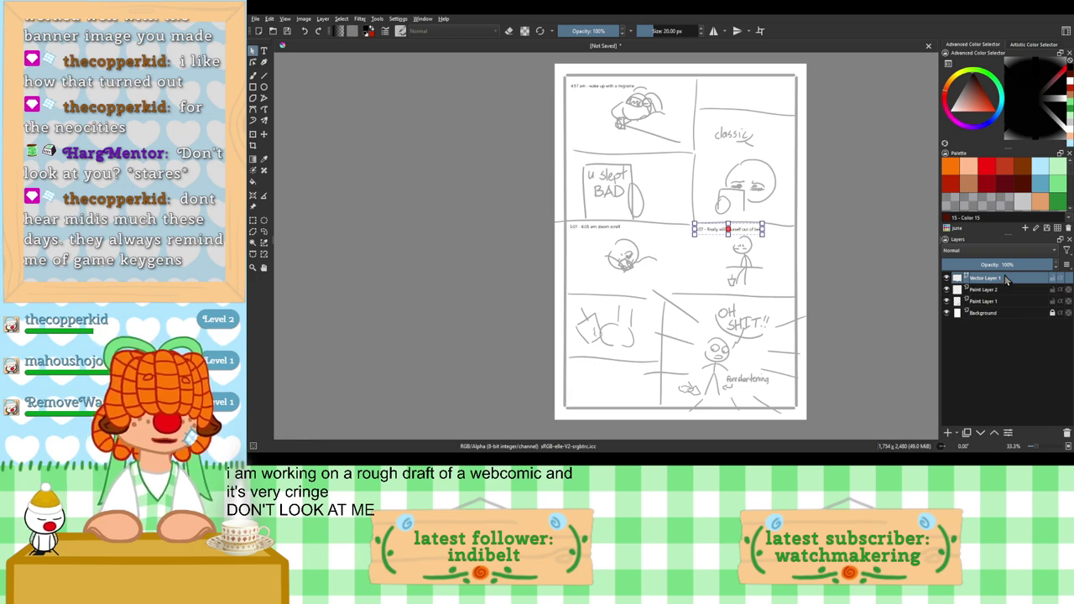
click(956, 291)
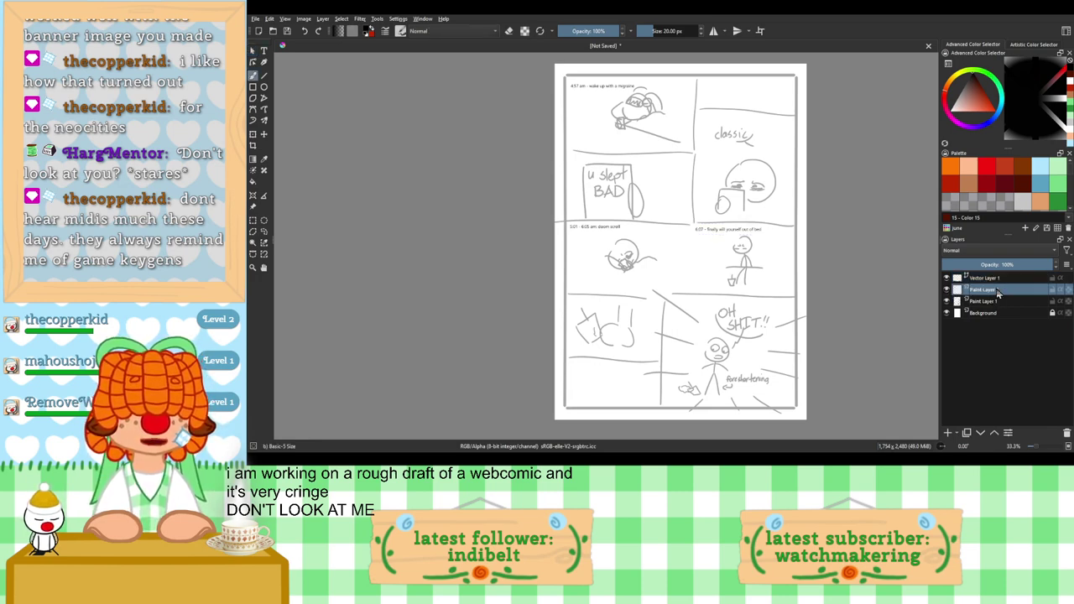
Step: Select the first panel's figure sketch on Paint Layer 1 and move it left and down within the panel, then deselect
drag(627, 170, 633, 219)
scroll(628, 193, up, 2)
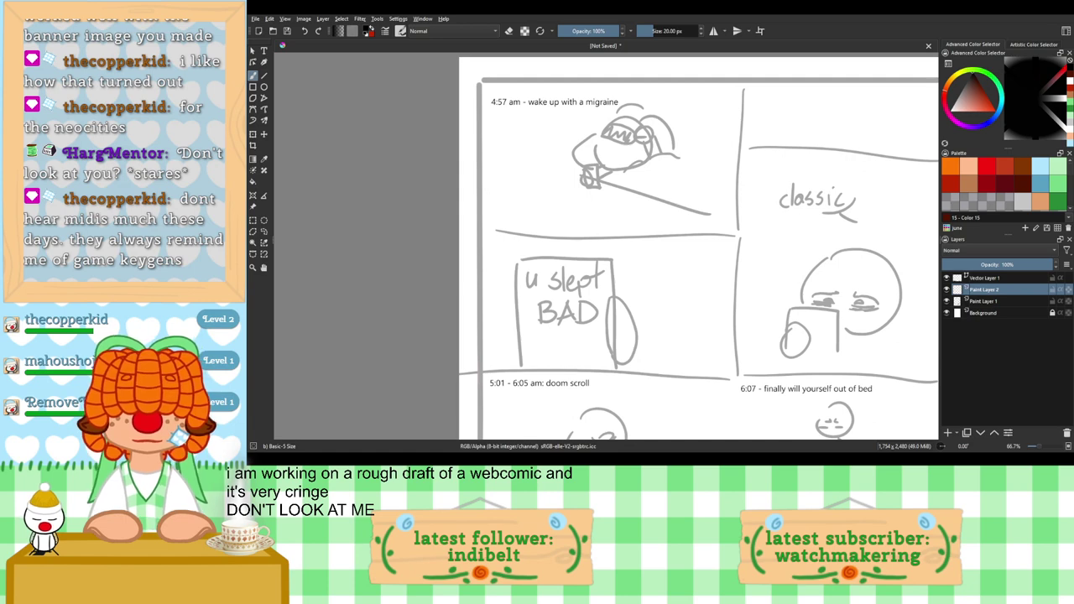
drag(711, 268, 670, 288)
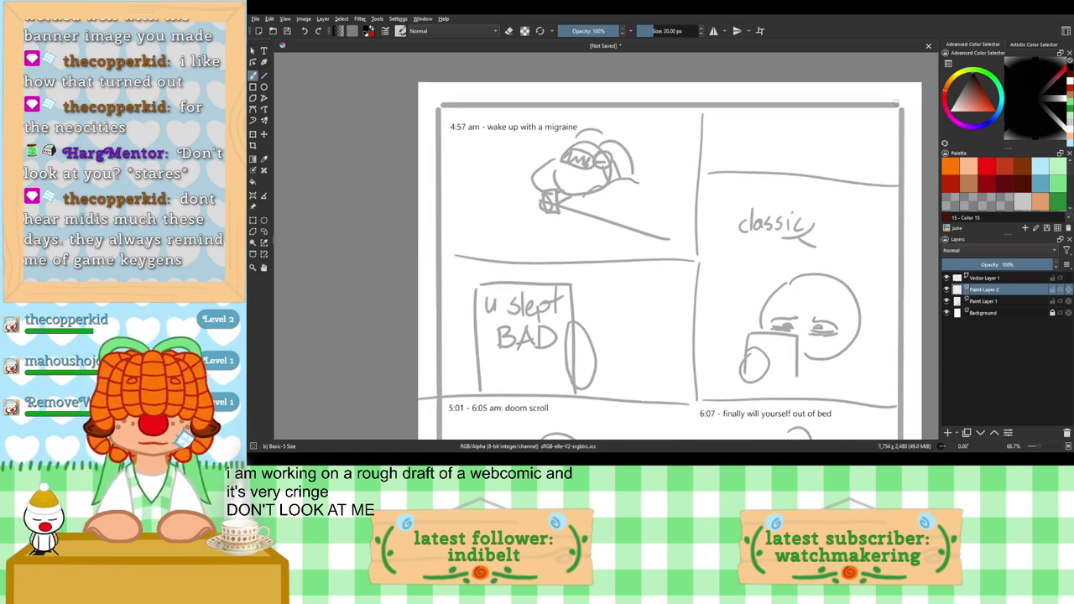
key(1)
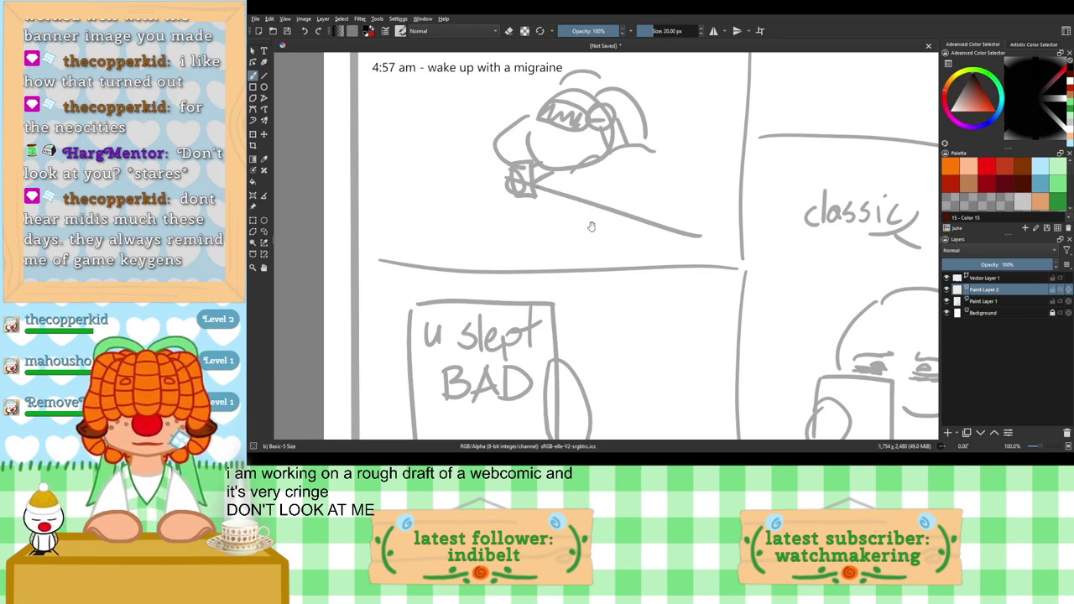
scroll(591, 227, up, 2)
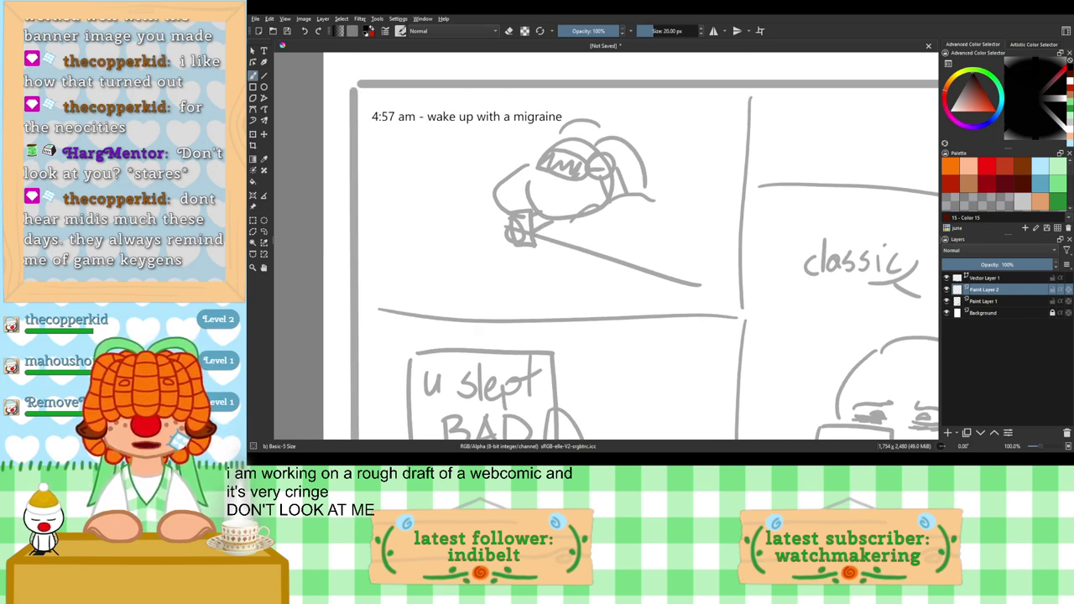
click(981, 302)
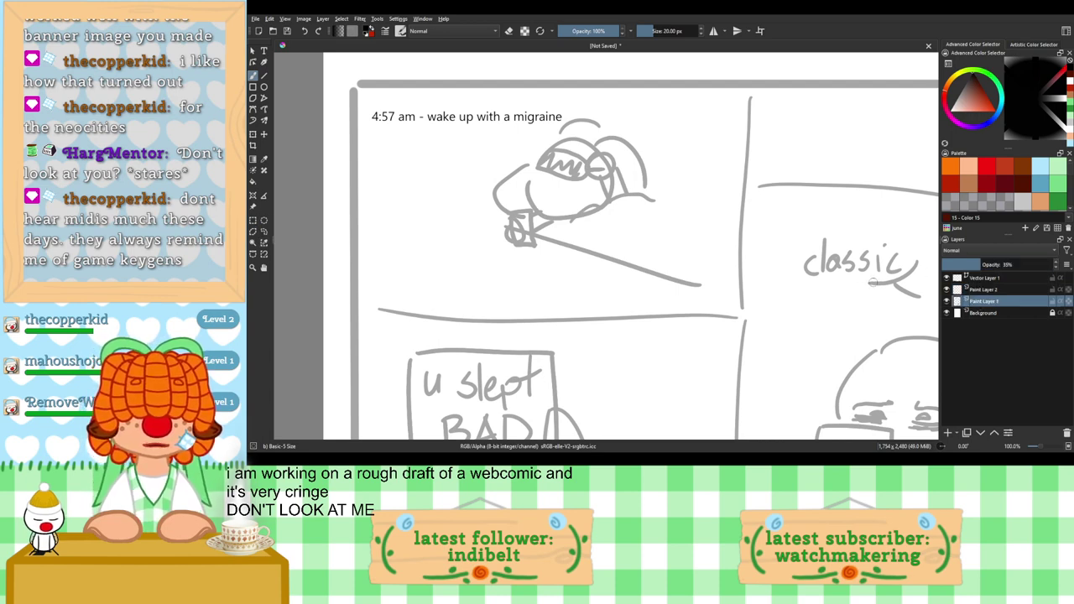
click(252, 219)
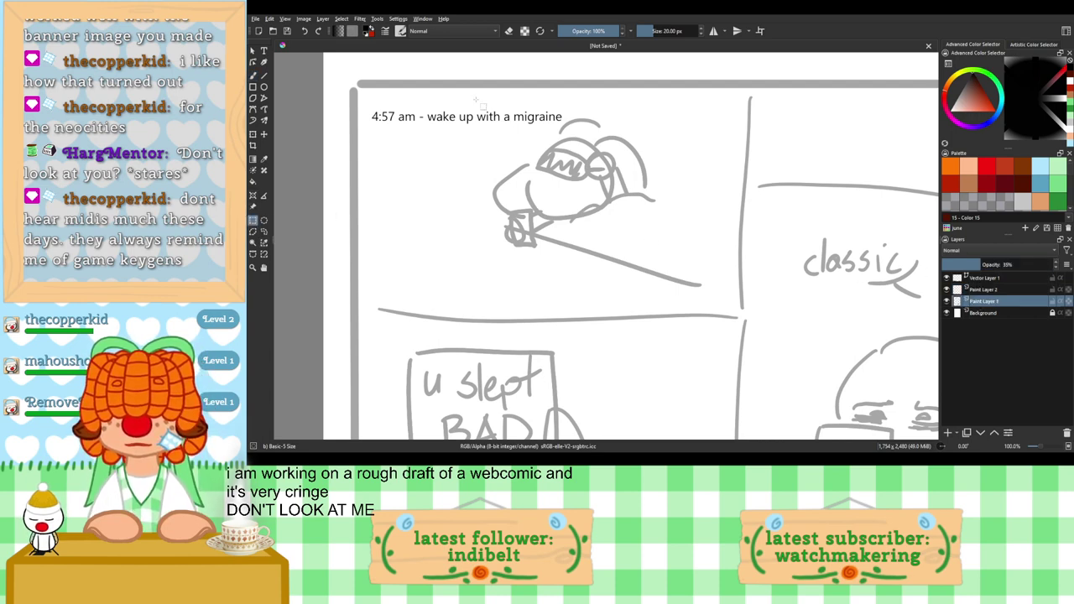
mouse_move(476, 99)
mouse_down()
mouse_move(588, 239)
mouse_move(738, 294)
mouse_move(726, 298)
mouse_up()
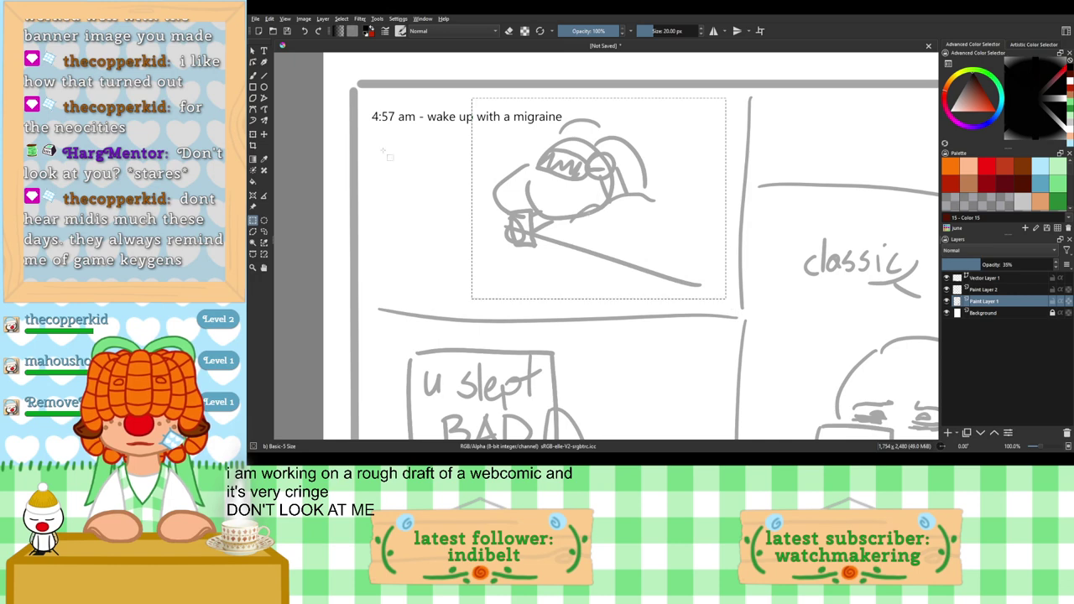
click(252, 133)
mouse_move(530, 244)
mouse_down()
mouse_move(519, 273)
mouse_move(488, 273)
mouse_up()
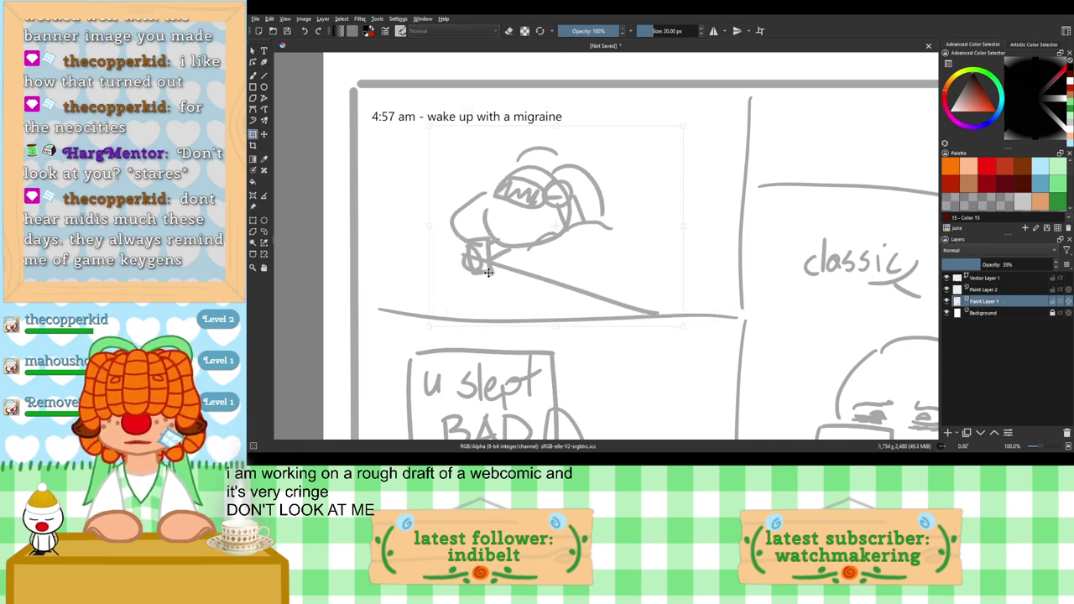
key(Return)
click(252, 220)
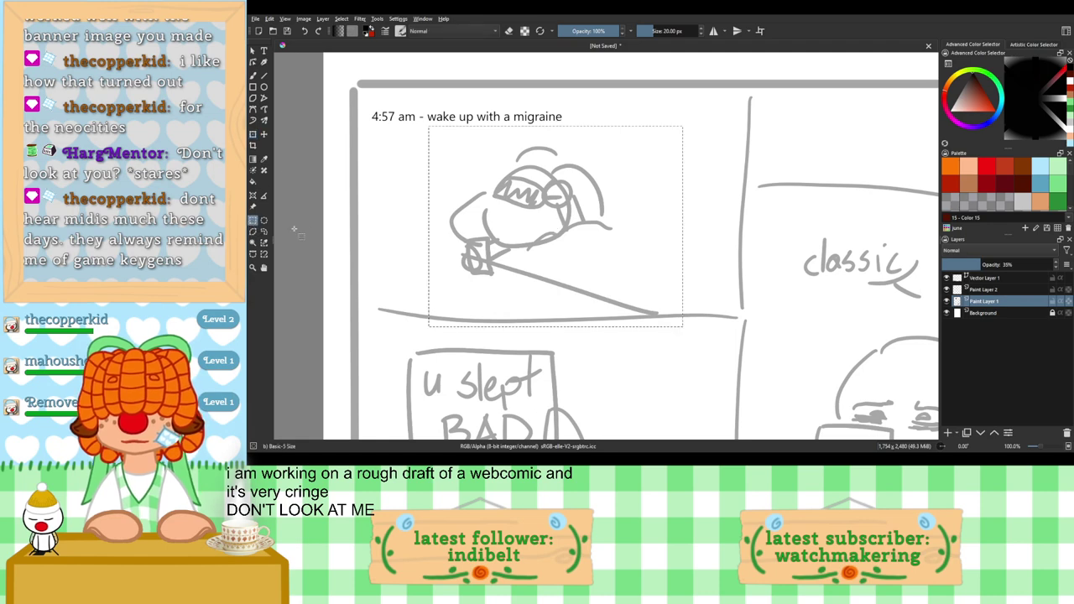
click(294, 228)
Step: Brush the bed's mattress edges and head-end corner in black on Paint Layer 2 over the first panel's sketch
click(253, 75)
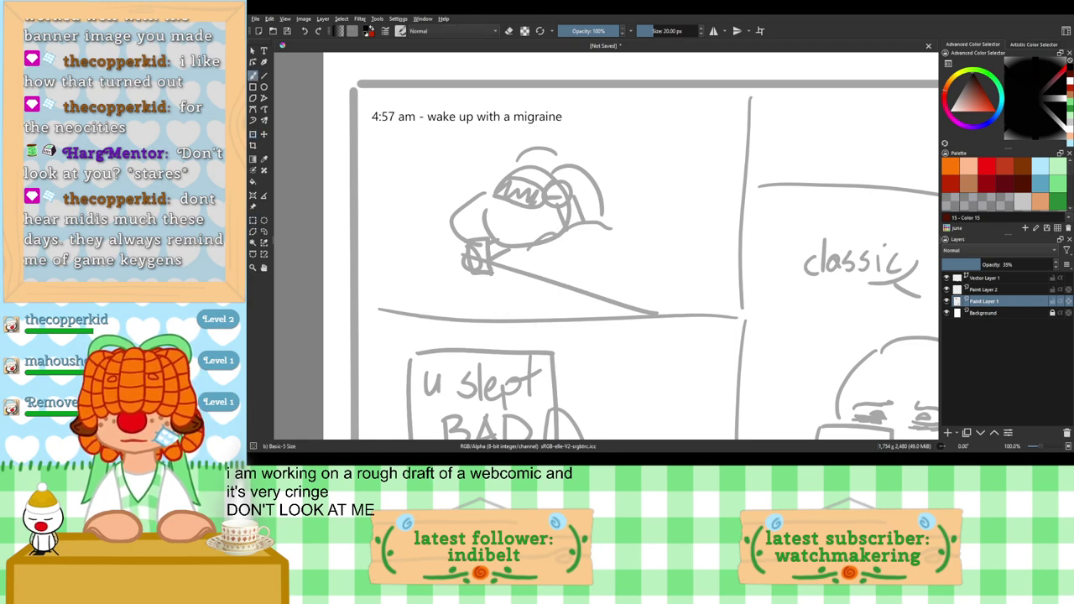
click(990, 289)
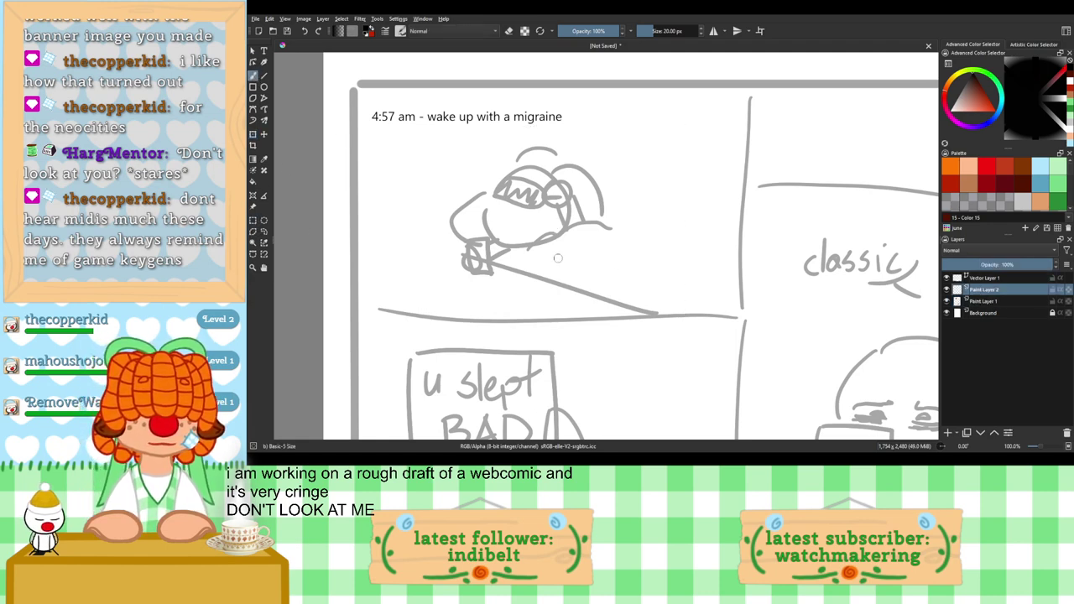
drag(450, 248, 446, 282)
key(ctrl+z)
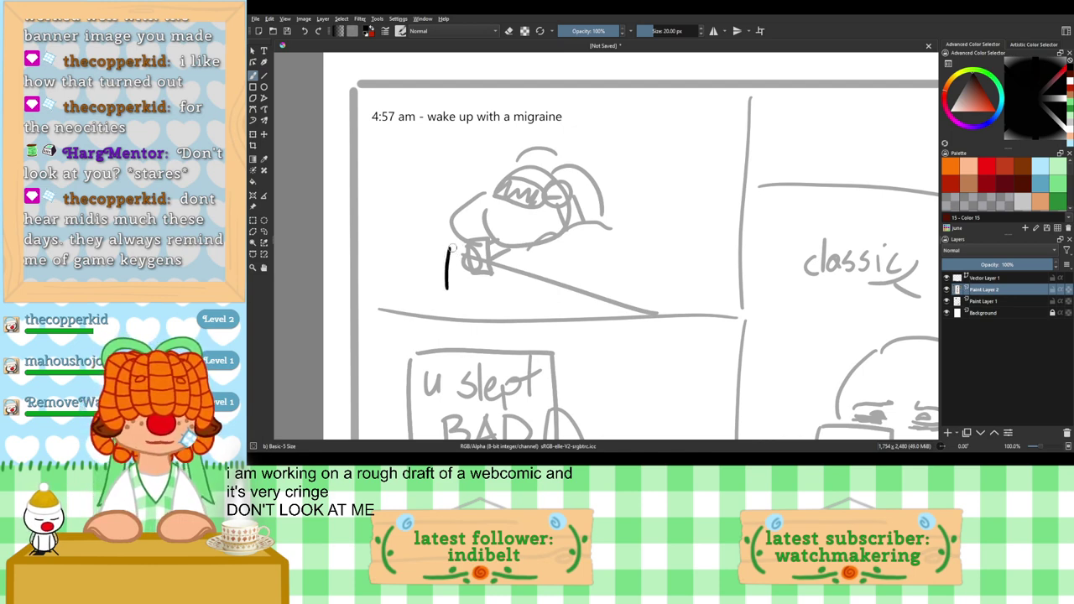
drag(445, 294, 545, 319)
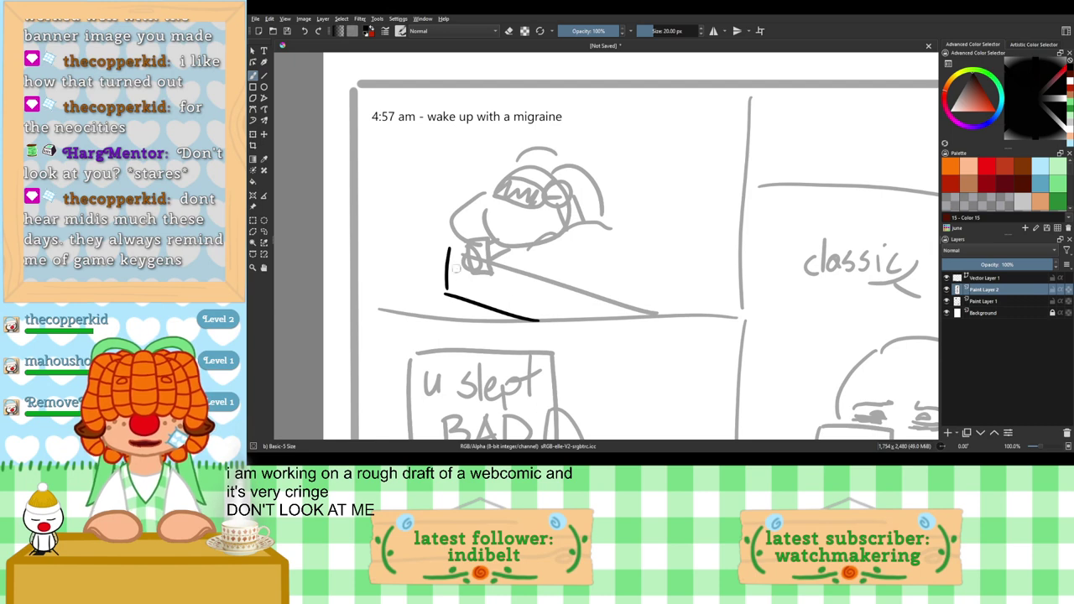
drag(449, 249, 654, 318)
key(ctrl+z)
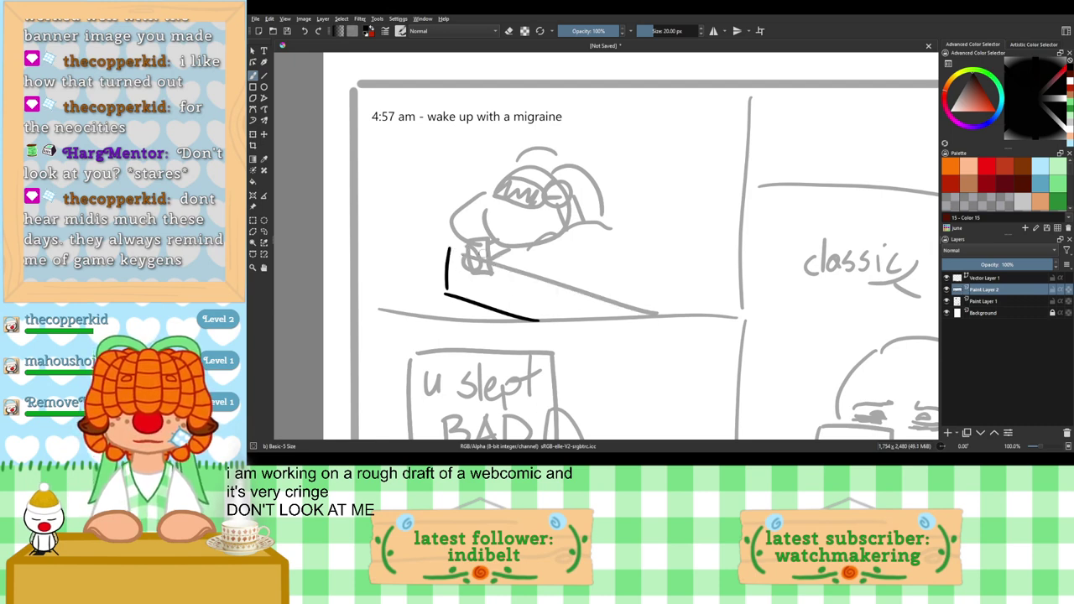
drag(453, 248, 661, 306)
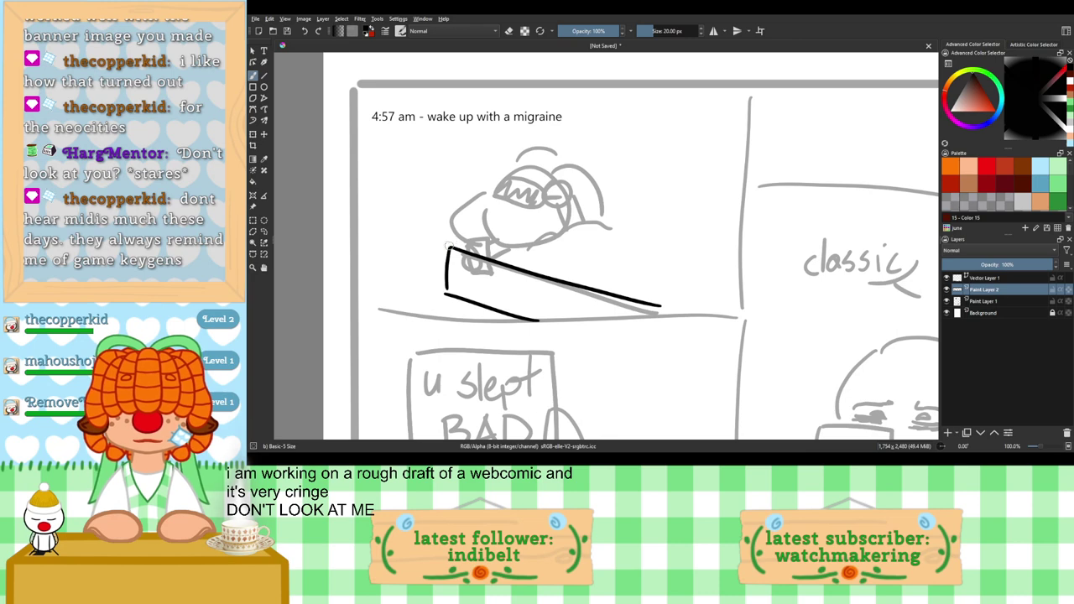
drag(452, 248, 467, 239)
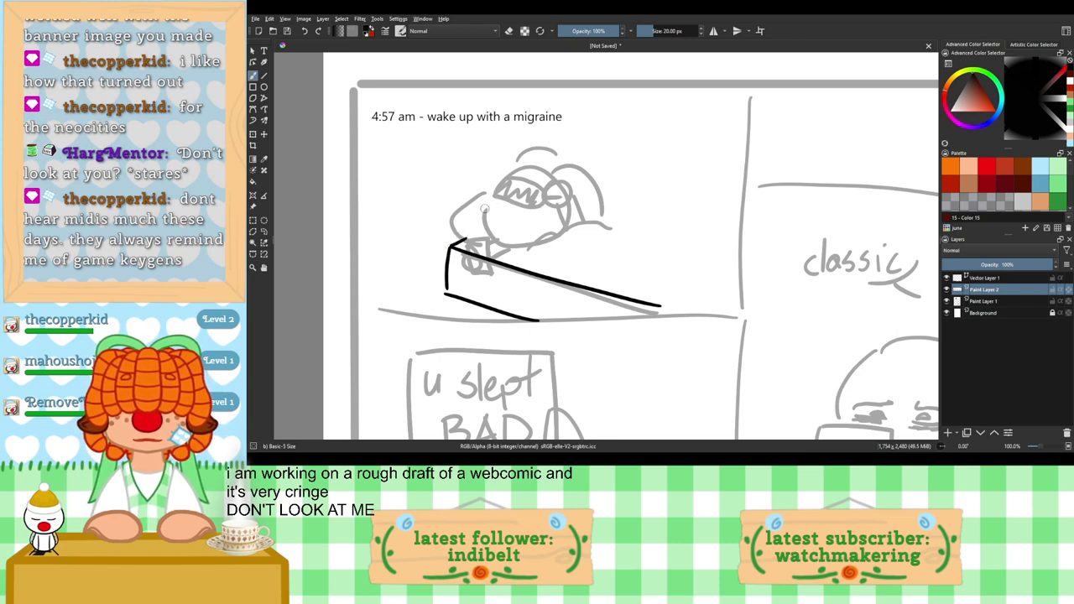
Step: Brush a small pillow outline at the head end of the bed, redoing the curve beneath the figure's head
mouse_move(486, 202)
mouse_down()
mouse_move(462, 229)
mouse_move(507, 245)
mouse_up()
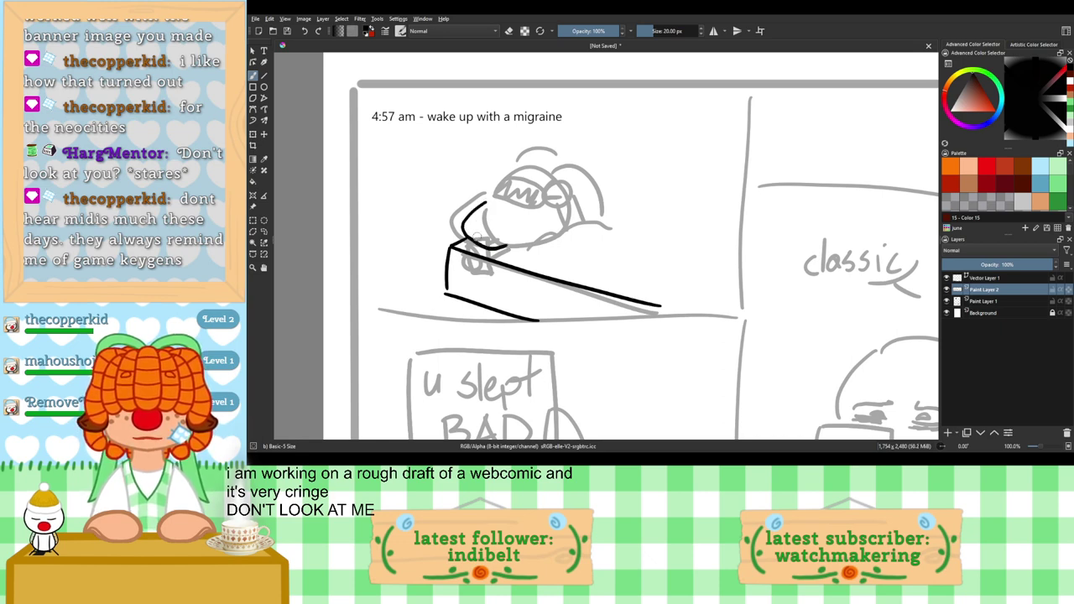
key(ctrl+z)
key(ctrl+z)
mouse_move(490, 203)
mouse_down()
mouse_move(454, 242)
mouse_move(502, 255)
mouse_up()
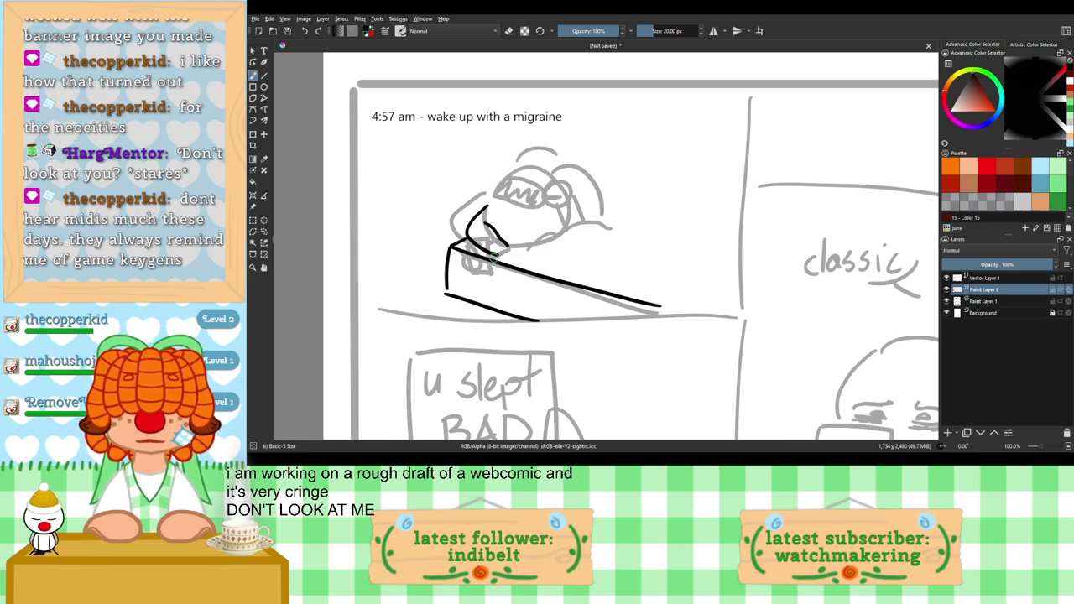
Step: Brush the blanket's top contour across the bed, a curved fold, and its edge hanging over the mattress side
drag(509, 255, 598, 223)
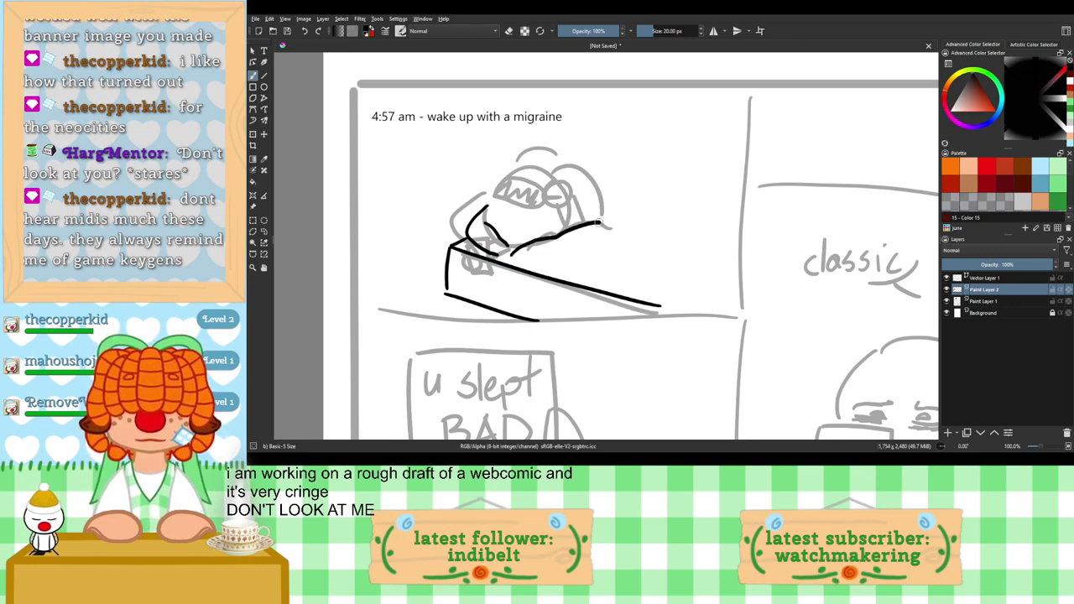
key(ctrl+z)
mouse_move(509, 254)
mouse_down()
mouse_move(601, 220)
mouse_move(693, 241)
mouse_up()
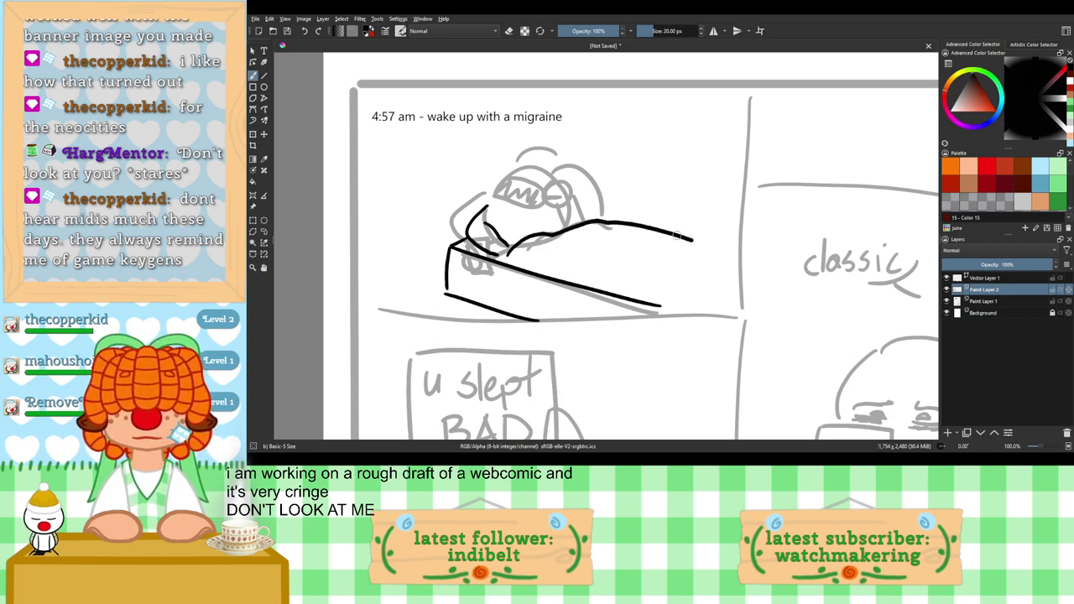
drag(609, 232, 648, 258)
key(ctrl+z)
key(ctrl+z)
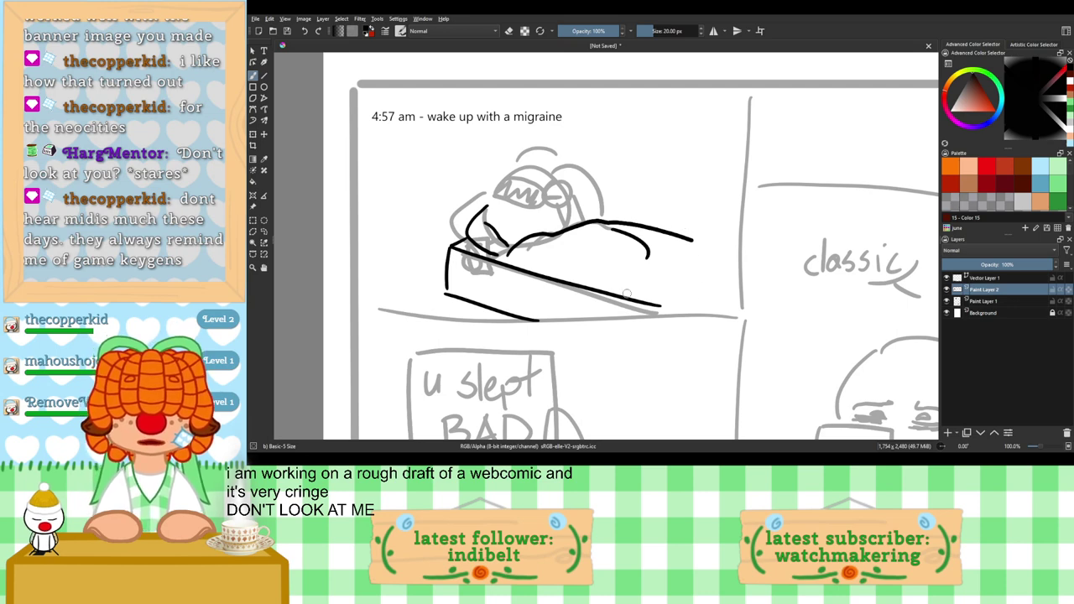
drag(500, 268, 491, 312)
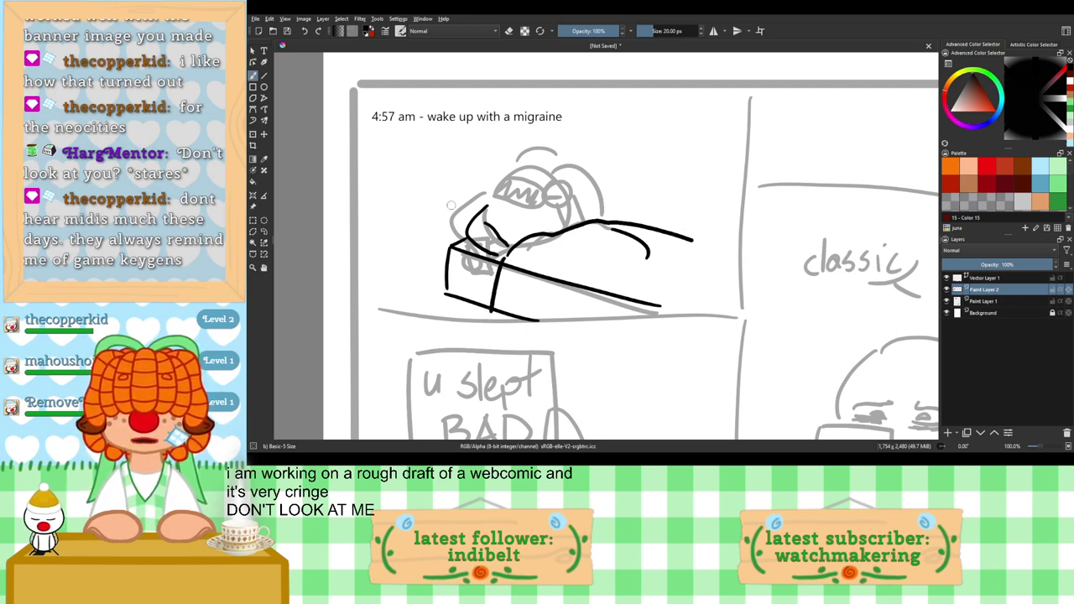
Step: Brush the headboard's inner post and slanted upper edge, plus a short leg under the mattress corner
drag(450, 247, 454, 192)
key(ctrl+z)
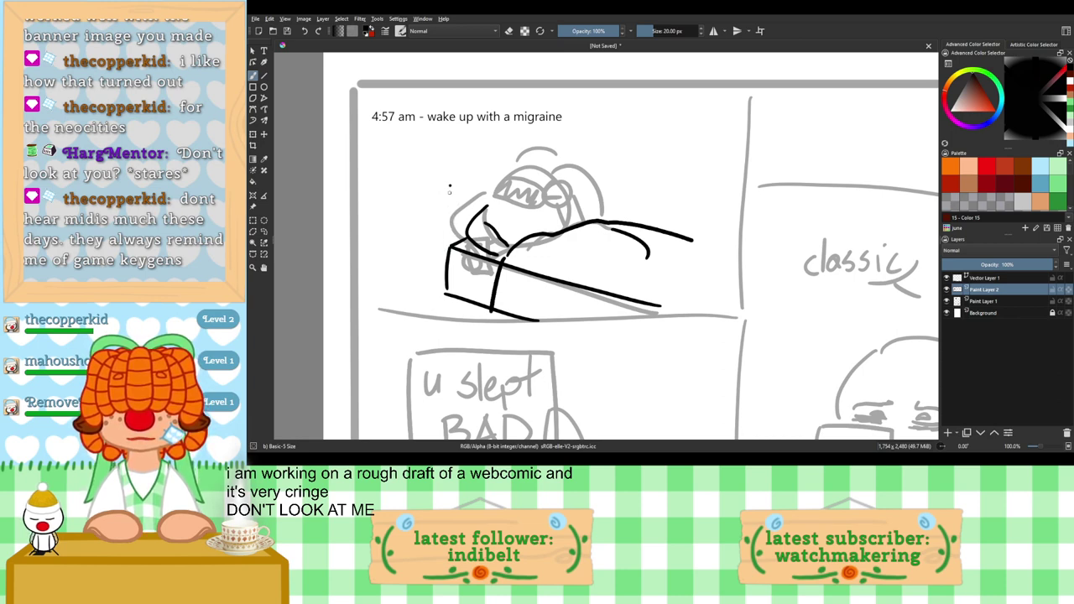
drag(449, 185, 449, 245)
drag(451, 186, 516, 165)
key(ctrl+z)
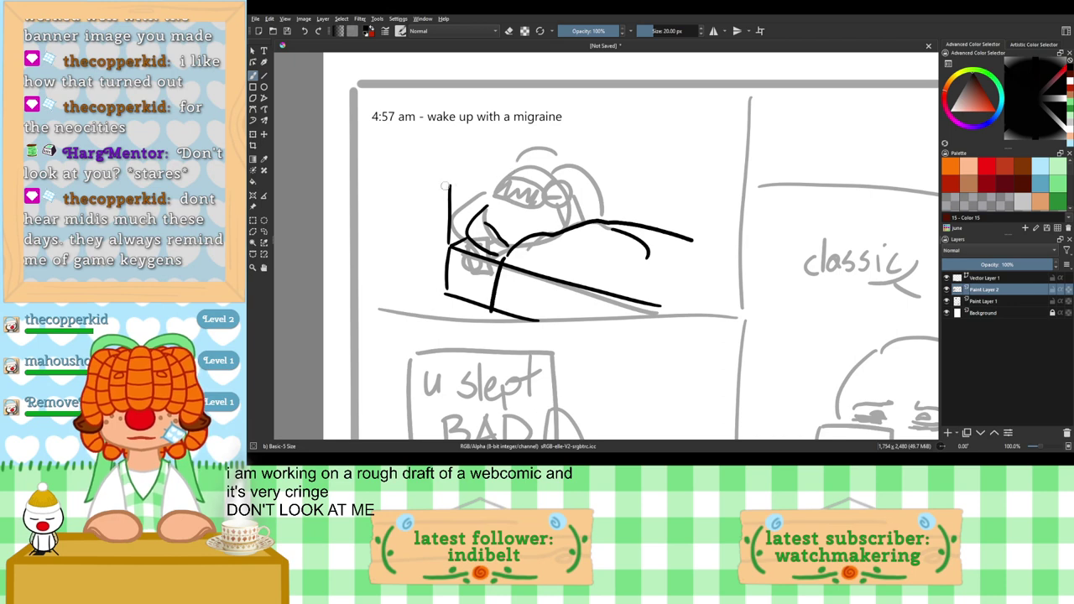
drag(447, 183, 517, 156)
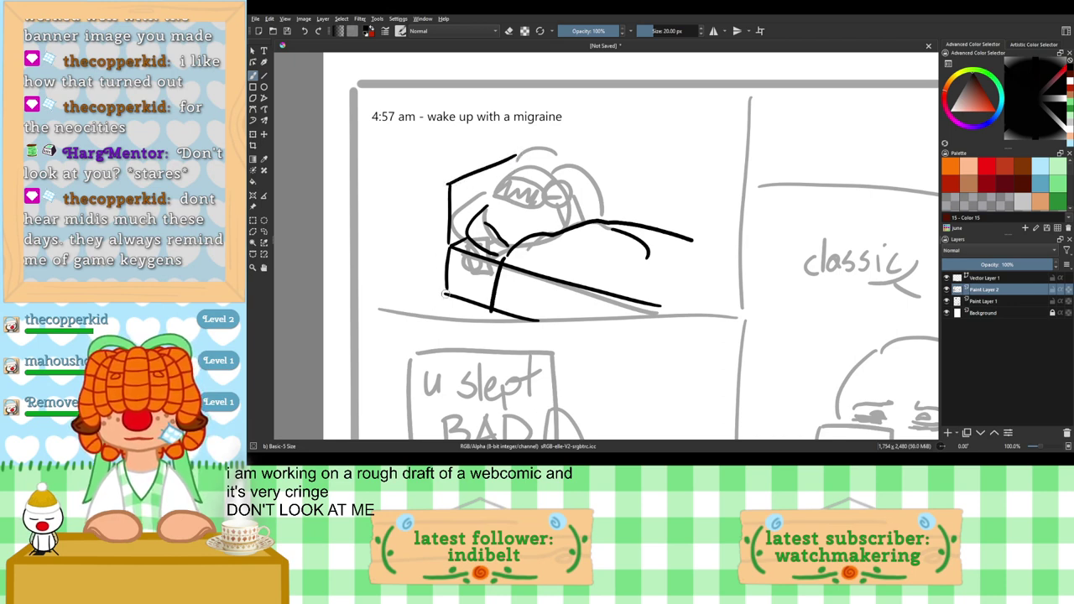
mouse_move(446, 295)
mouse_down()
mouse_move(451, 320)
mouse_move(441, 313)
mouse_up()
key(ctrl+z)
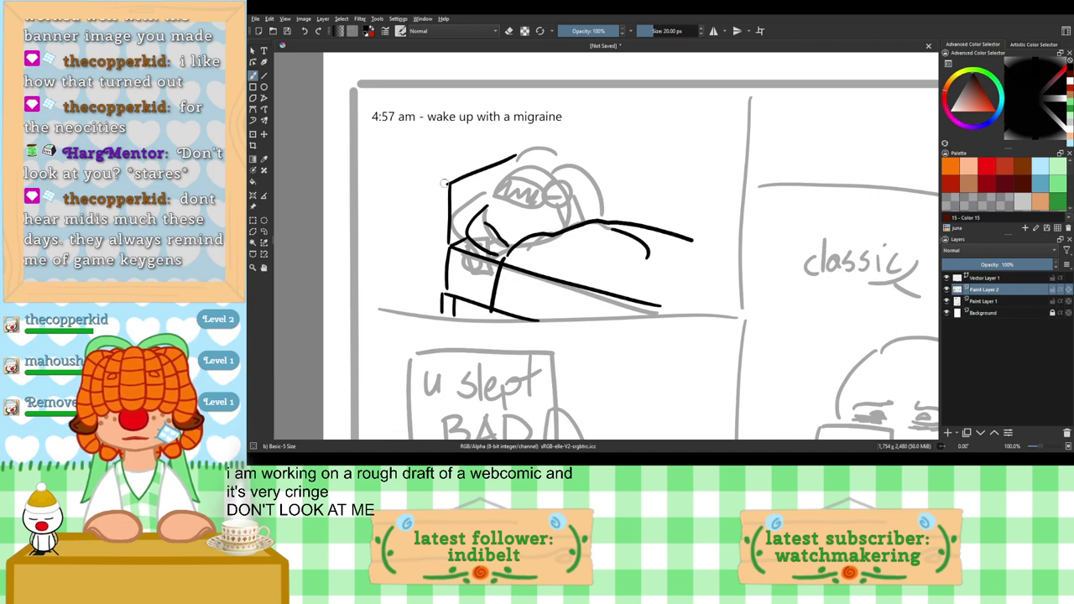
Step: Brush the headboard's outer post and upper edge, and close the corner between the two outlines
drag(440, 184, 430, 301)
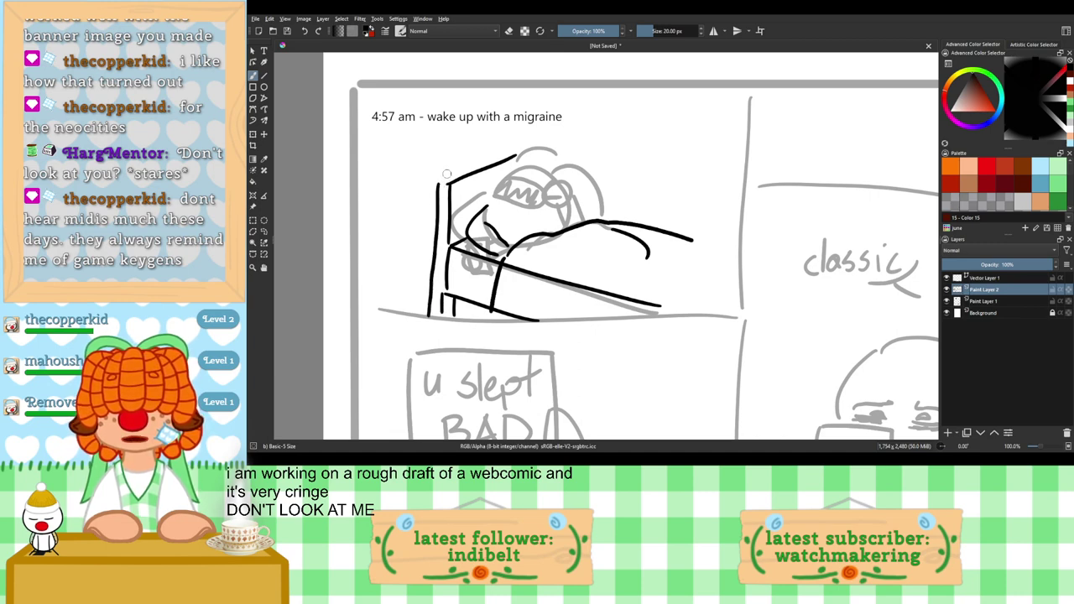
mouse_move(440, 178)
mouse_down()
mouse_move(527, 139)
mouse_move(477, 160)
mouse_move(522, 141)
mouse_up()
key(ctrl+z)
key(ctrl+z)
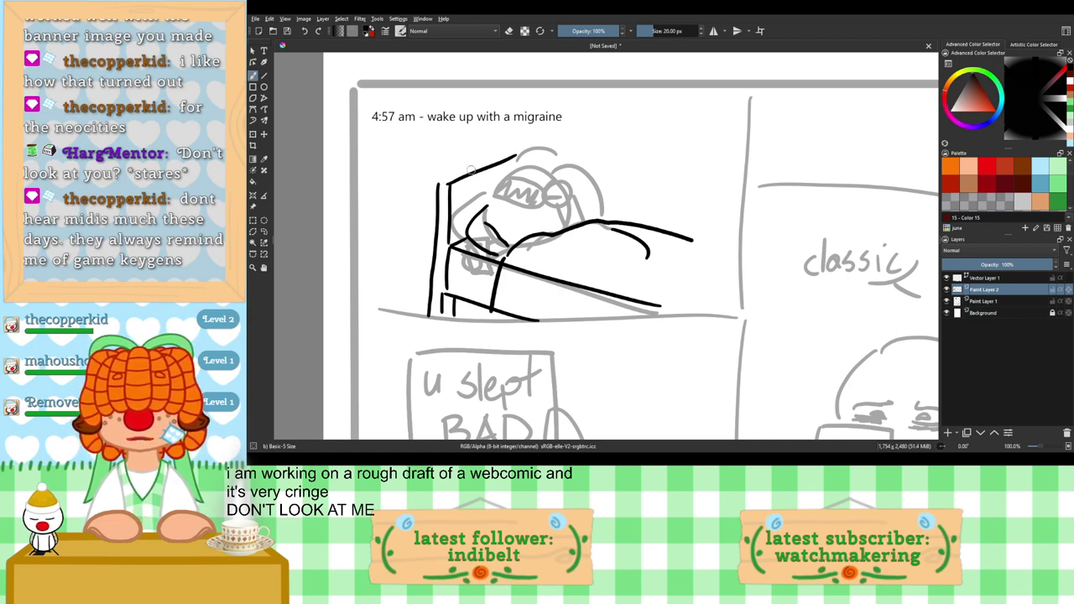
drag(434, 178, 526, 145)
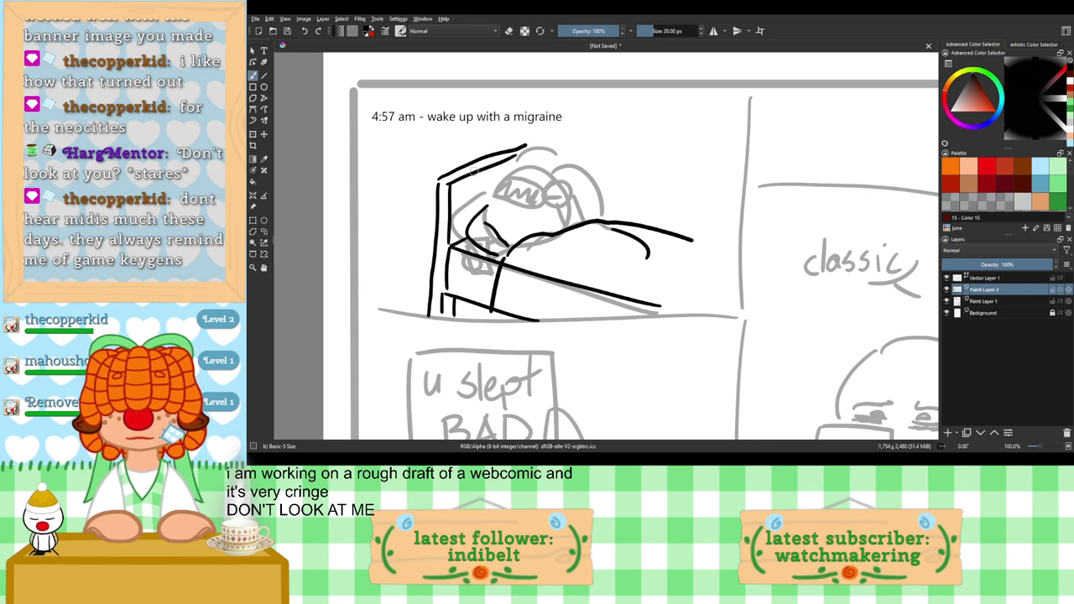
drag(436, 179, 455, 185)
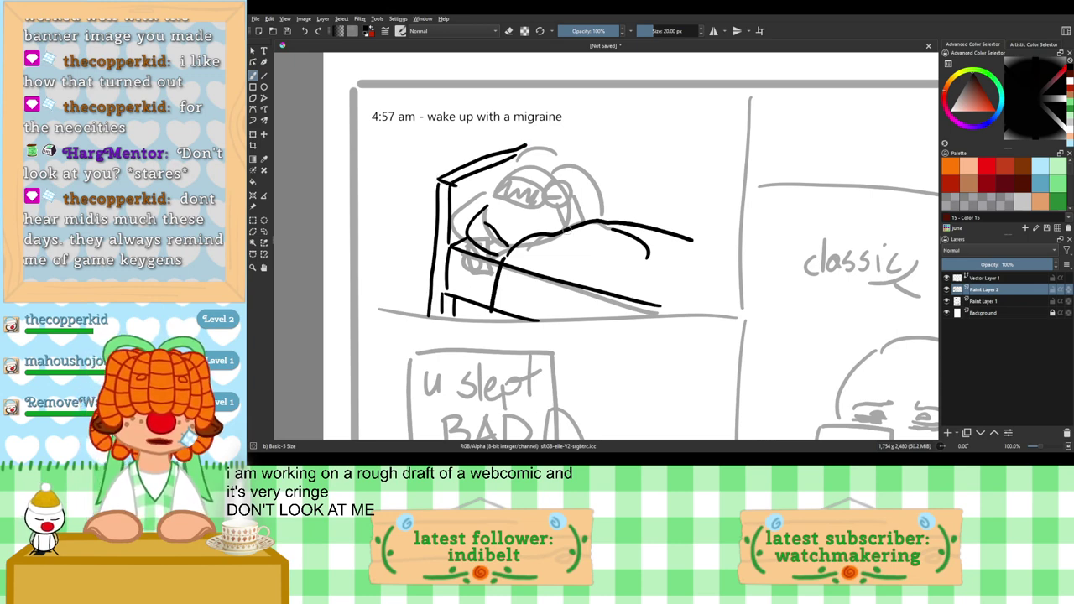
Step: Brush the sleeping figure's forehead contour, nose, near closed-eye line and a short brow mark
scroll(506, 208, up, 4)
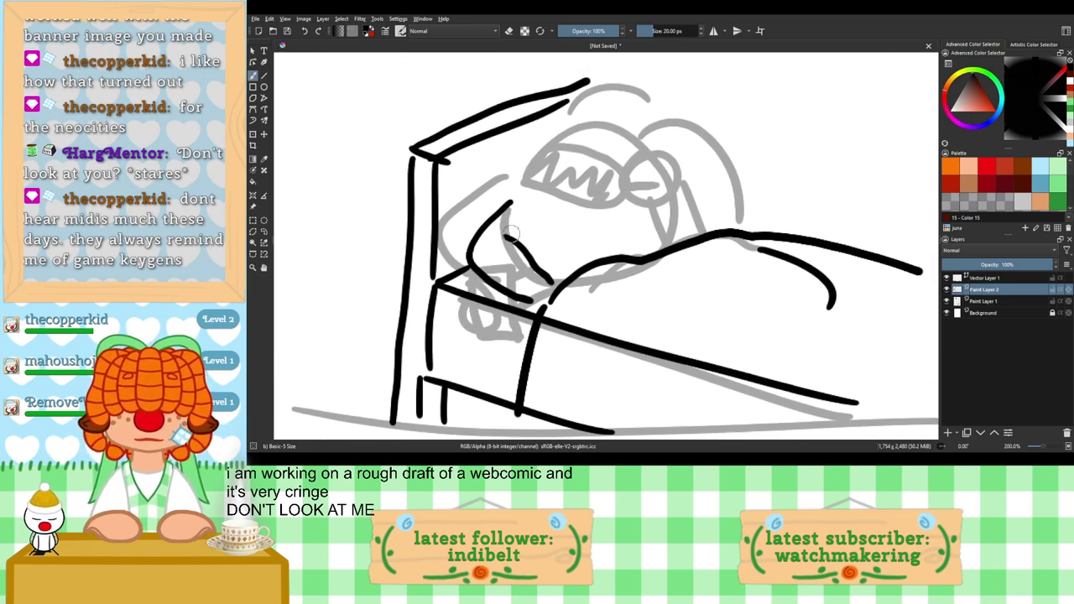
mouse_move(517, 186)
mouse_down()
mouse_move(507, 230)
mouse_move(551, 252)
mouse_up()
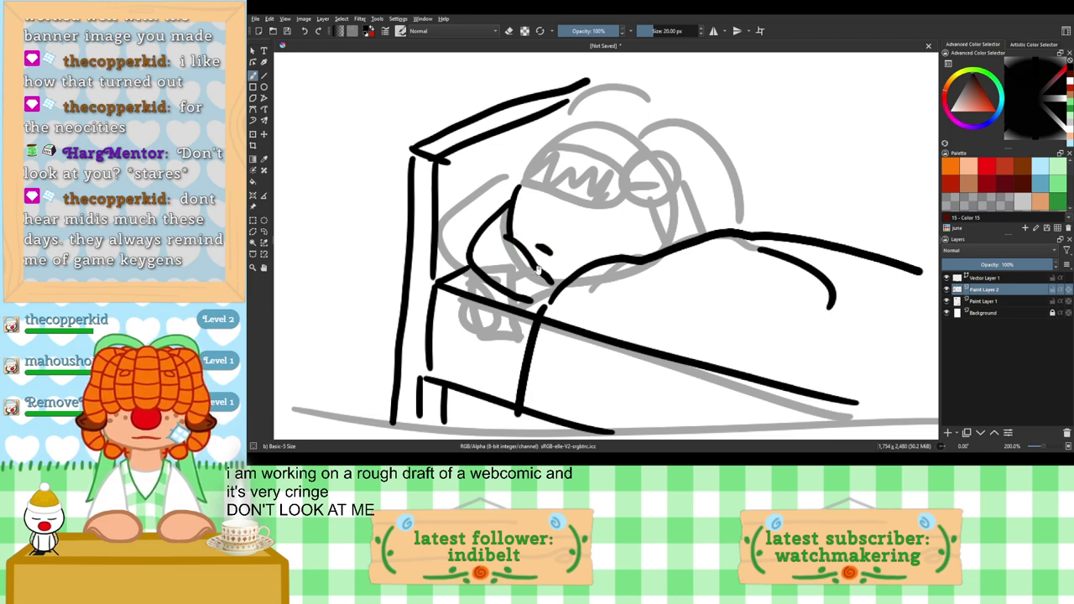
key(plus)
key(plus)
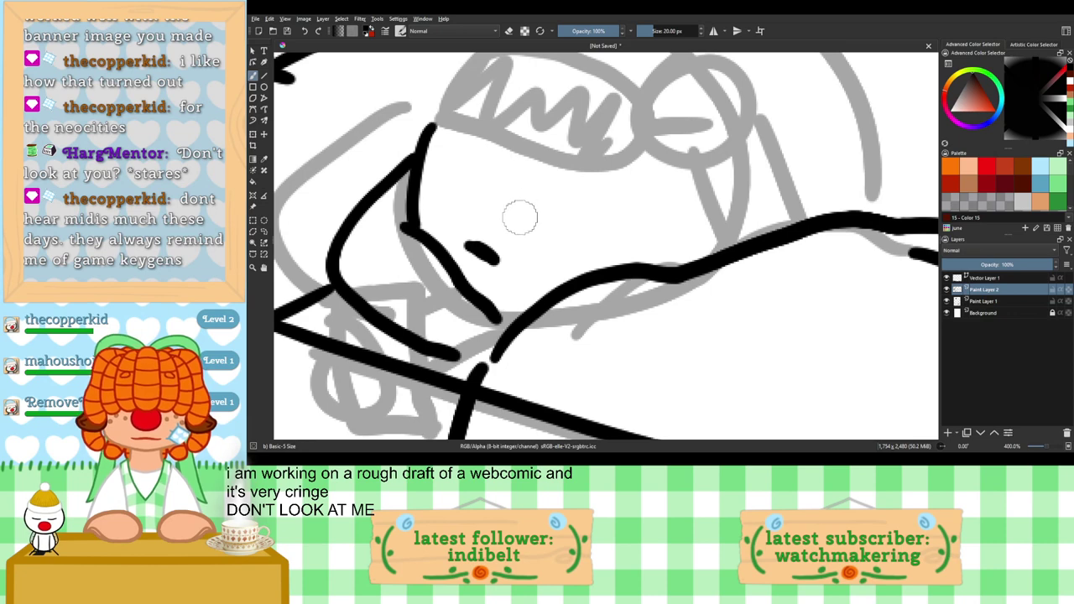
mouse_move(515, 237)
mouse_down()
mouse_move(578, 251)
mouse_move(521, 239)
mouse_move(529, 220)
mouse_move(491, 214)
mouse_up()
key(ctrl+z)
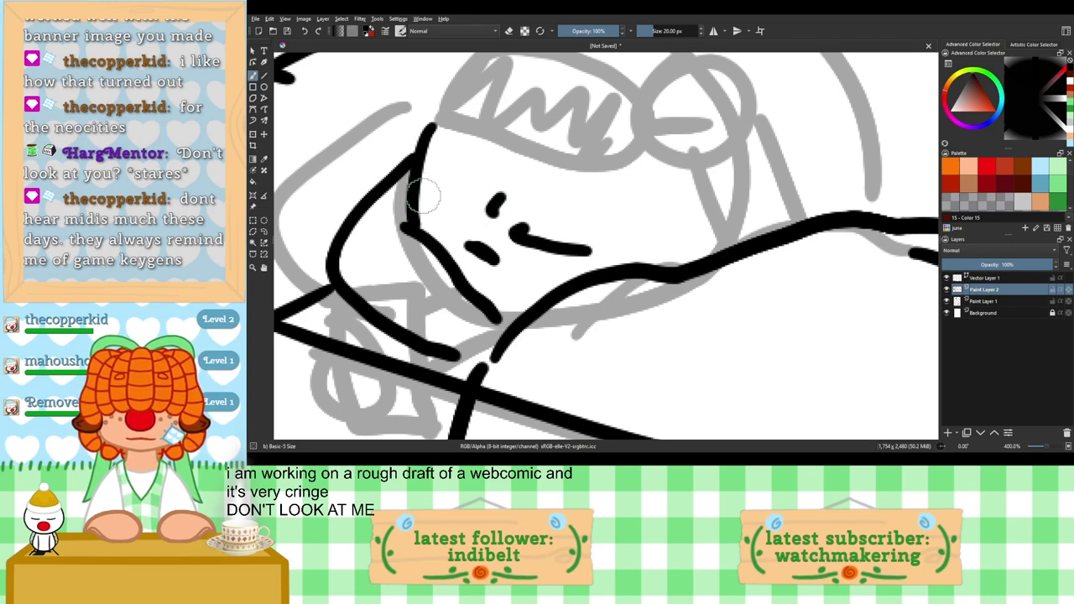
Step: Brush the figure's far eye and brow marks, and thicken the inner corner of the near eye
mouse_move(417, 195)
mouse_down()
mouse_move(466, 210)
mouse_move(430, 189)
mouse_move(457, 195)
mouse_move(474, 205)
mouse_move(470, 228)
mouse_move(454, 202)
mouse_up()
key(ctrl+z)
key(ctrl+z)
key(ctrl+z)
key(ctrl+z)
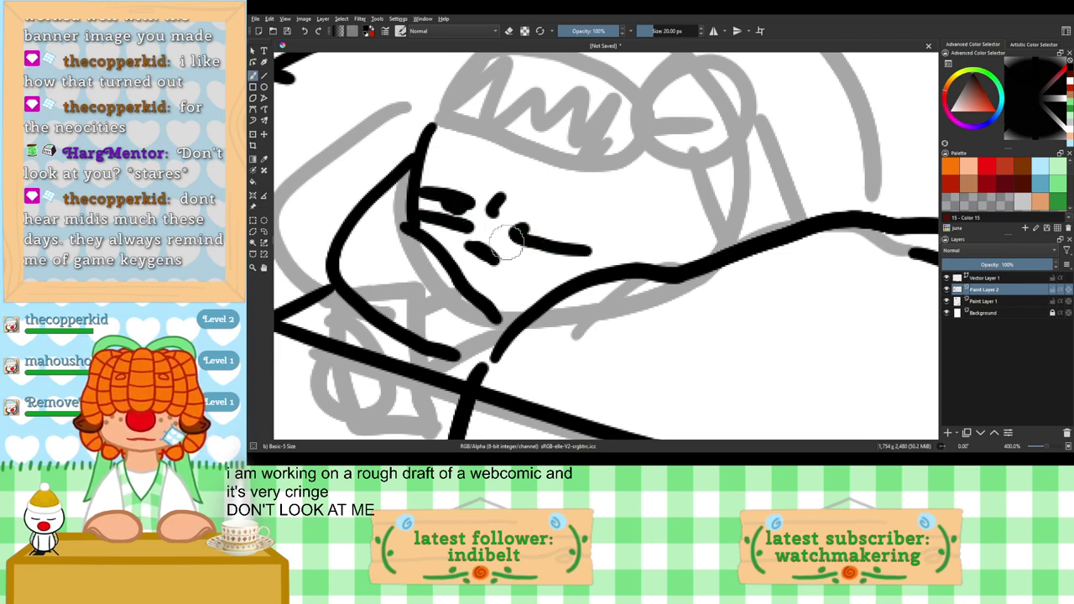
drag(521, 234, 525, 252)
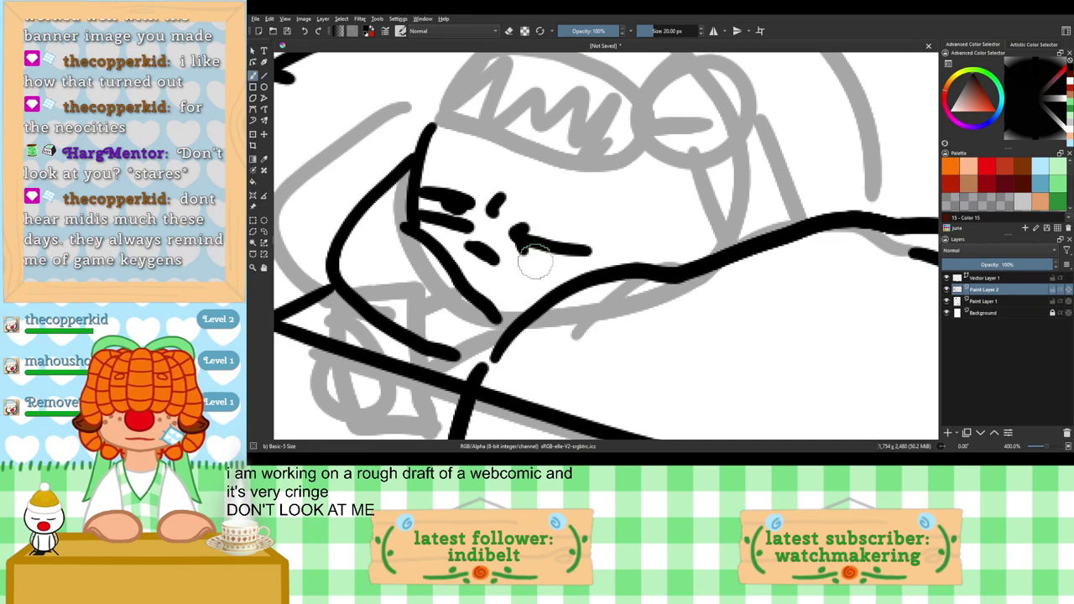
drag(454, 231, 458, 235)
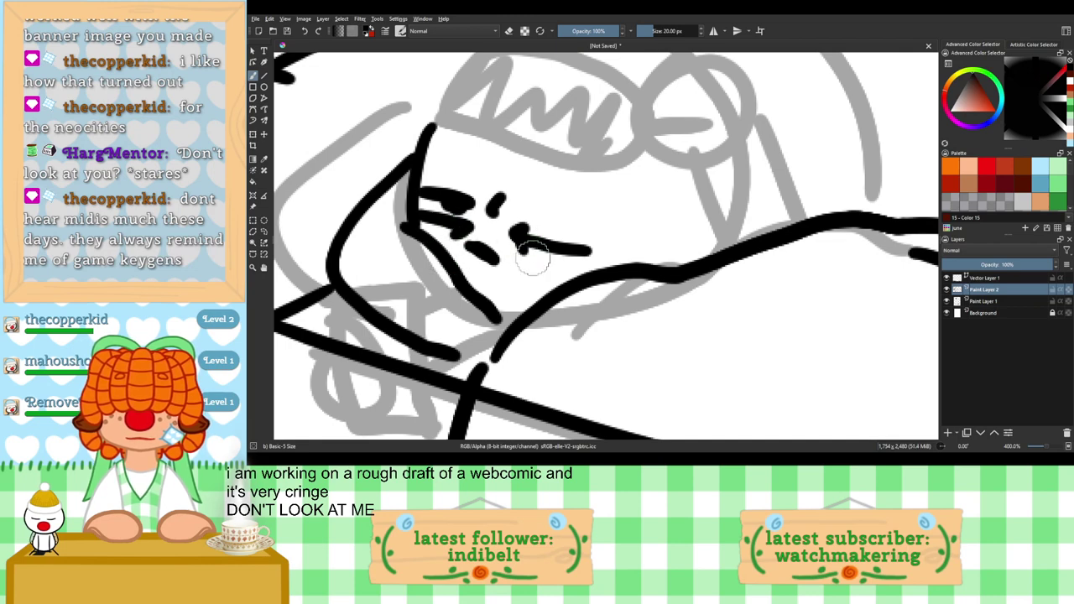
Step: Brush a small wavy mouth near the chin of the sleeping figure
key(plus)
key(minus)
key(minus)
key(minus)
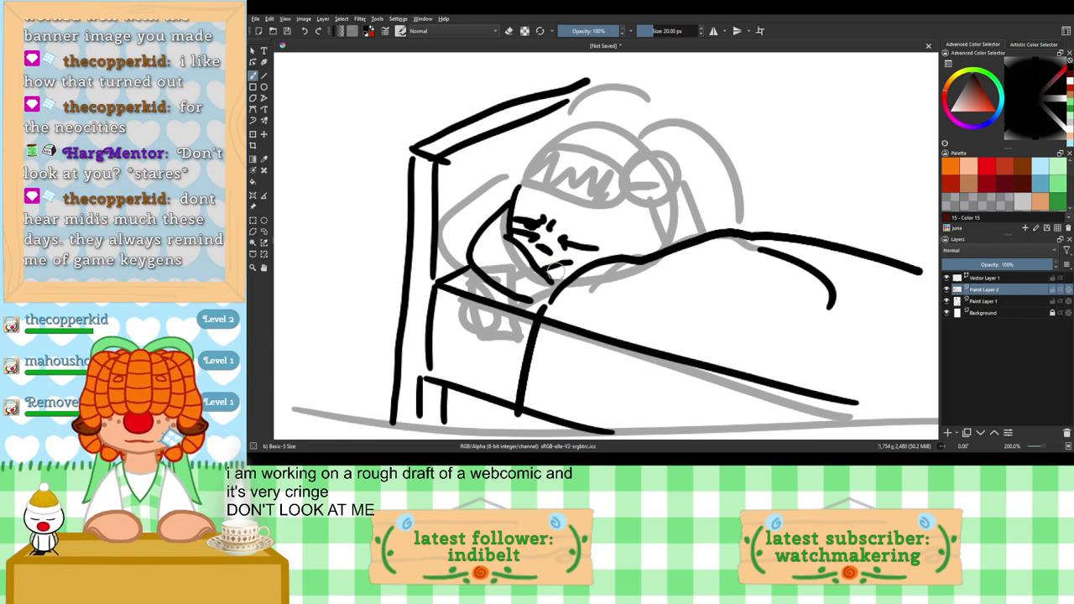
drag(550, 268, 569, 268)
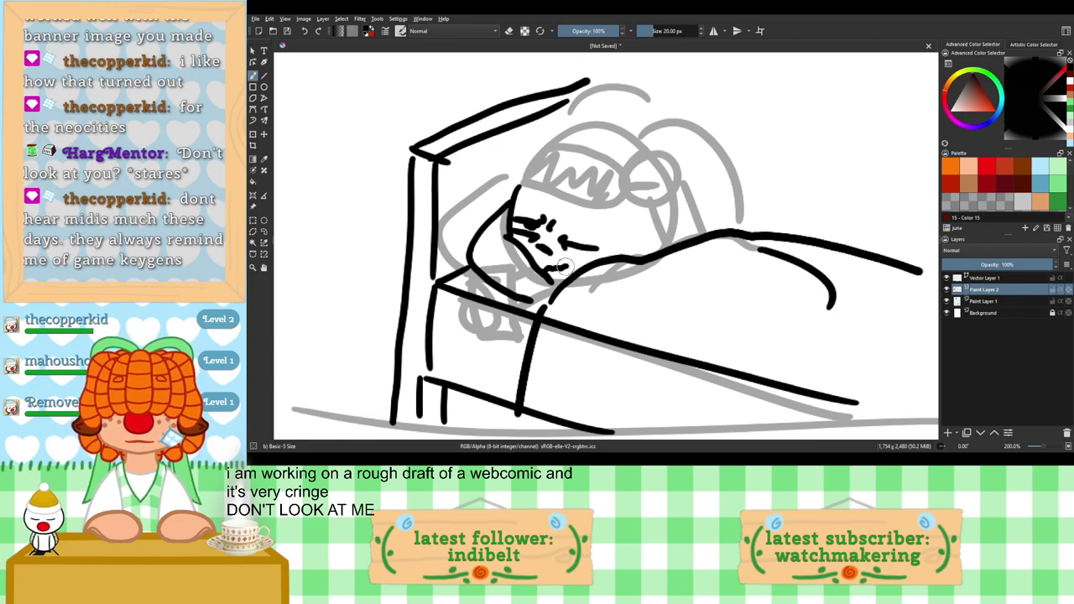
Step: Brush the figure's fringe edge across the forehead, the rounded hair above it, and the back of the head
key(ctrl+plus)
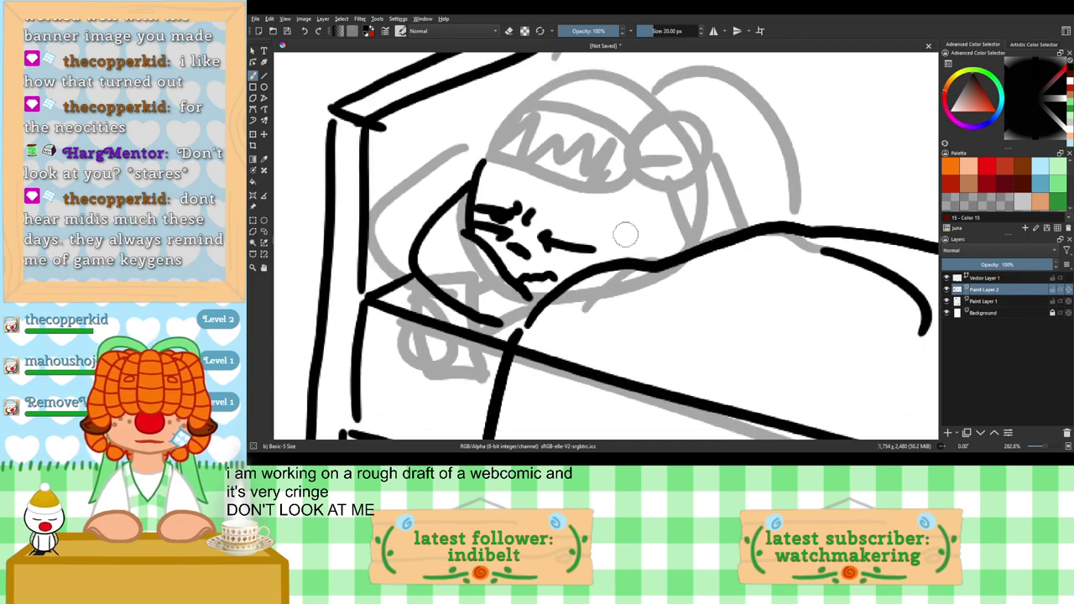
drag(610, 176, 589, 215)
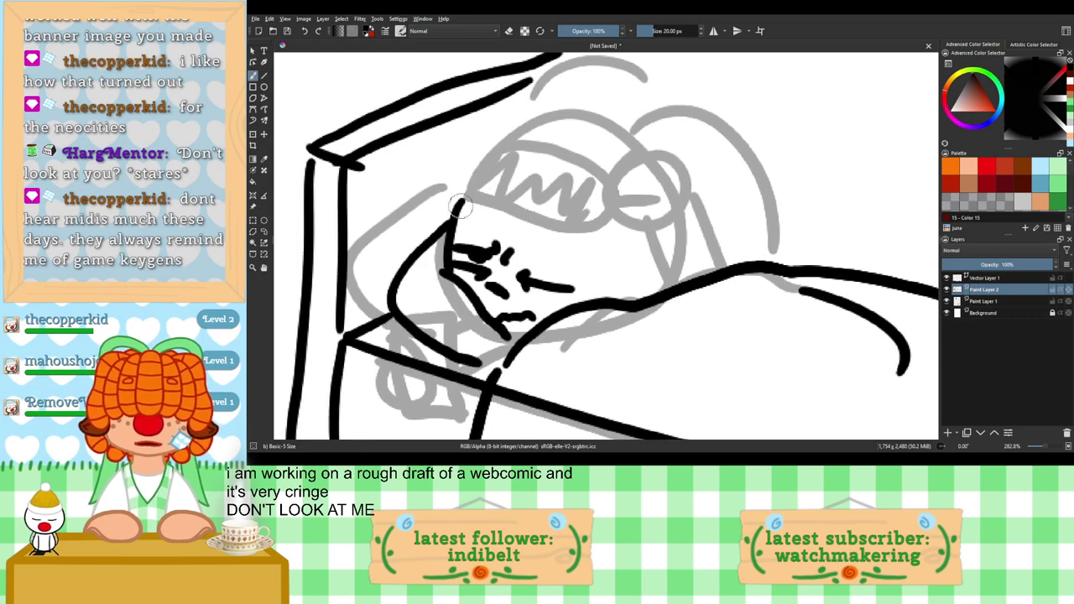
drag(515, 210, 588, 241)
mouse_move(491, 151)
mouse_down()
mouse_move(539, 144)
mouse_move(575, 162)
mouse_up()
mouse_move(605, 201)
mouse_down()
mouse_move(582, 243)
mouse_move(624, 229)
mouse_move(676, 277)
mouse_up()
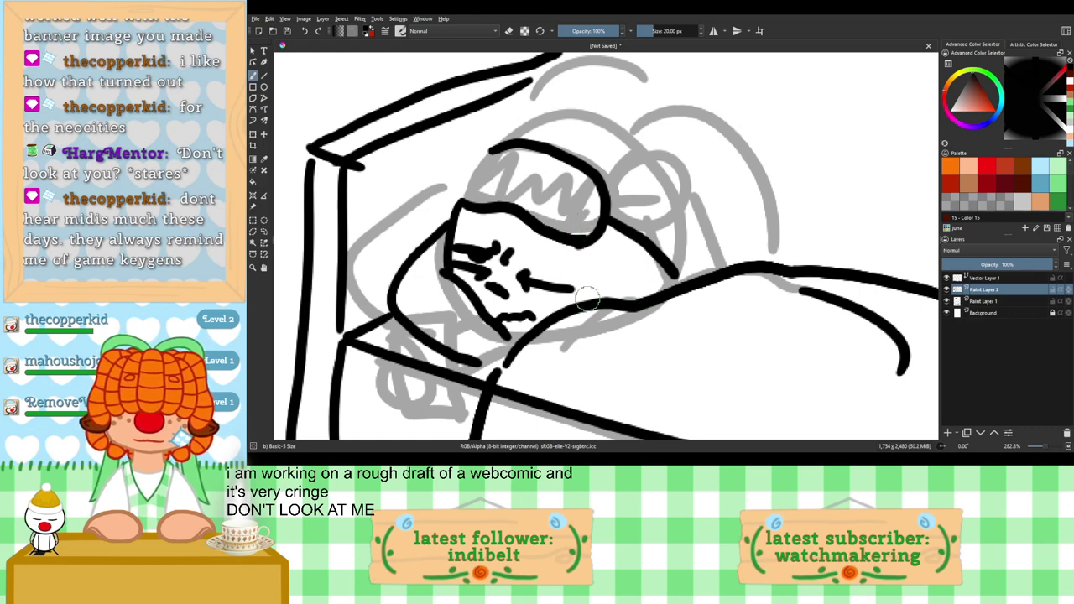
Step: Brush the rounded hair loop behind the fringe and the side strands running down to the blanket
mouse_move(569, 243)
mouse_down()
mouse_move(584, 218)
mouse_move(610, 225)
mouse_move(658, 290)
mouse_up()
key(ctrl+z)
mouse_move(566, 259)
mouse_down()
mouse_move(589, 206)
mouse_move(616, 225)
mouse_up()
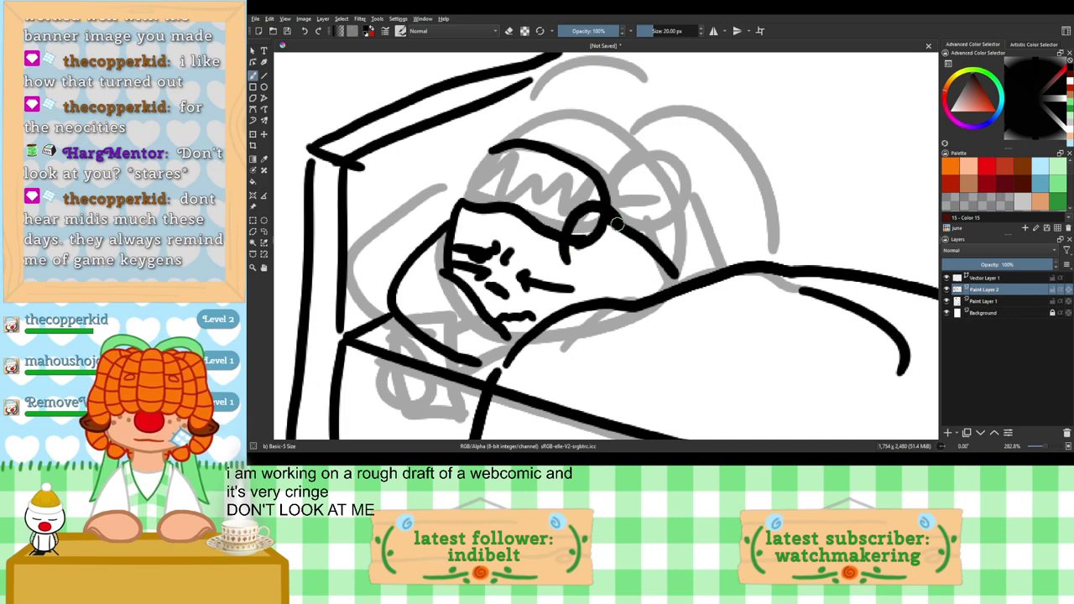
key(ctrl+z)
mouse_move(572, 261)
mouse_down()
mouse_move(601, 199)
mouse_move(621, 199)
mouse_move(631, 229)
mouse_move(618, 252)
mouse_move(631, 237)
mouse_move(653, 293)
mouse_up()
key(ctrl+z)
drag(565, 253, 587, 302)
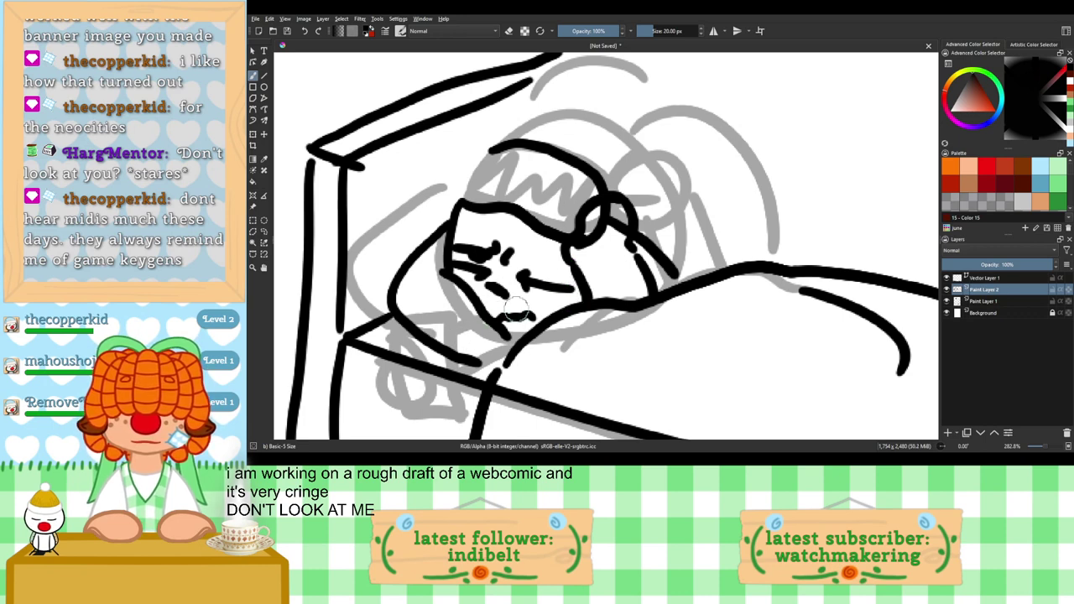
Step: Brush the front hair edge, the curve over the crown, the large rounded puff behind the head and its inner strands
drag(494, 152, 466, 198)
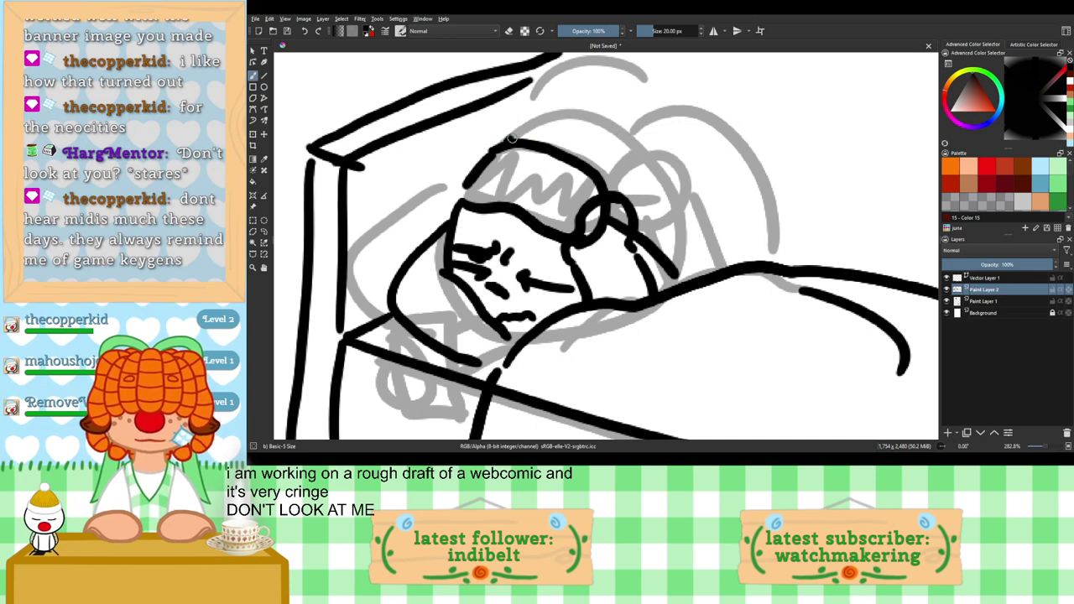
mouse_move(511, 137)
mouse_down()
mouse_move(555, 127)
mouse_move(615, 145)
mouse_move(659, 183)
mouse_move(674, 217)
mouse_up()
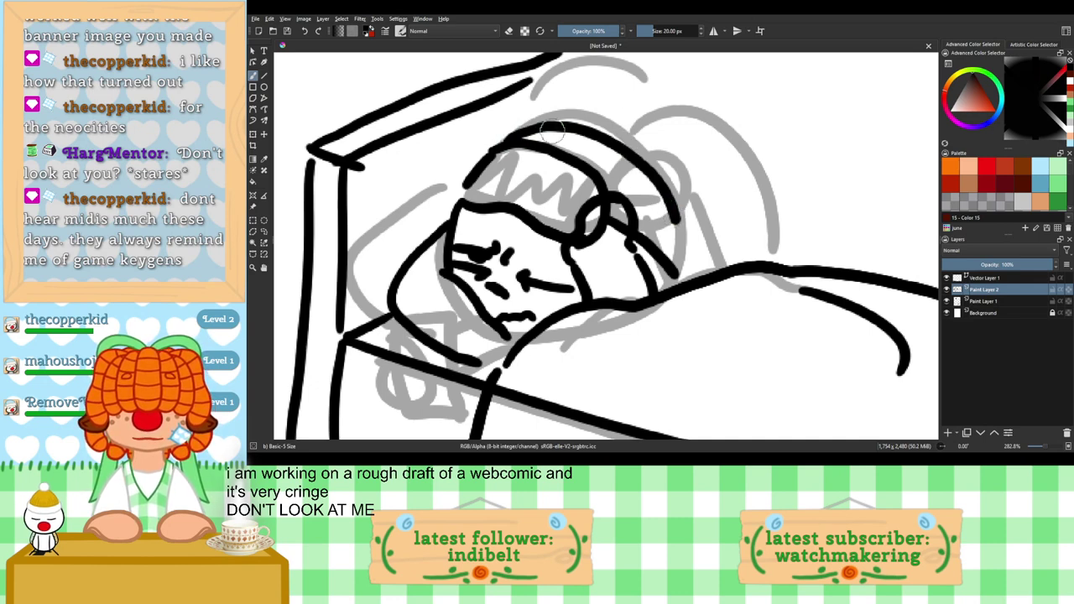
mouse_move(623, 145)
mouse_down()
mouse_move(668, 116)
mouse_move(750, 153)
mouse_move(775, 229)
mouse_move(739, 267)
mouse_up()
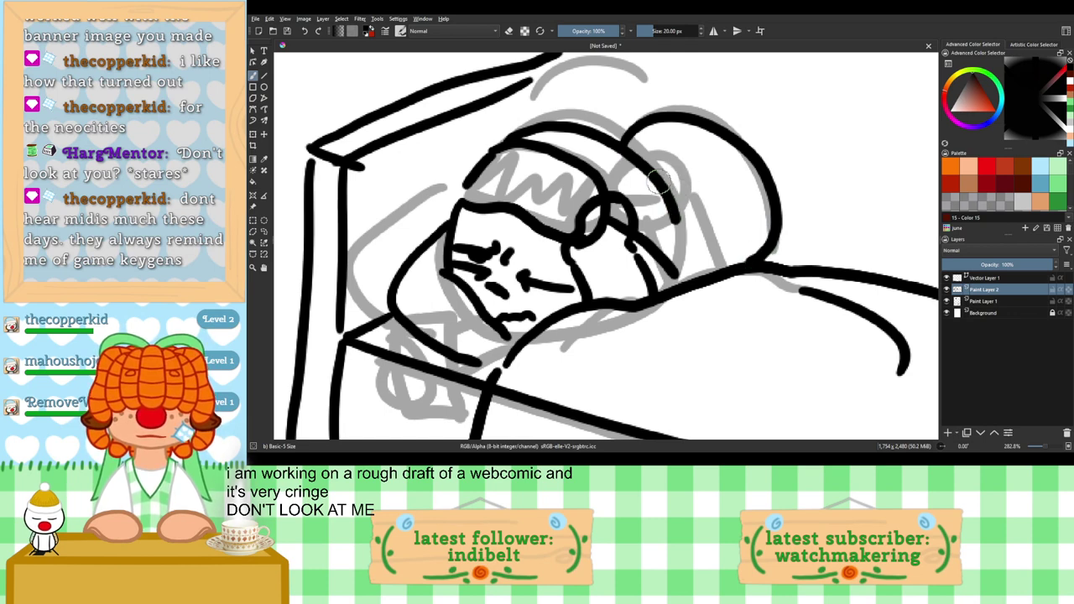
mouse_move(671, 169)
mouse_down()
mouse_move(695, 184)
mouse_move(675, 198)
mouse_move(723, 262)
mouse_up()
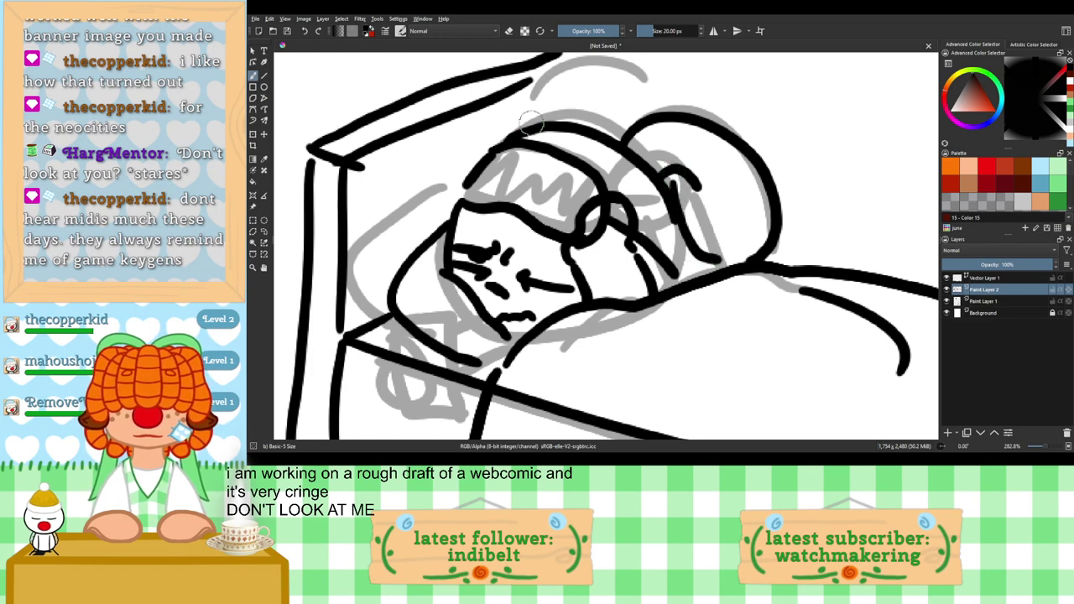
Step: Brush the arched far hair puff above the crown, with a short mark at its base
mouse_move(528, 125)
mouse_down()
mouse_move(546, 84)
mouse_move(606, 112)
mouse_up()
key(ctrl+z)
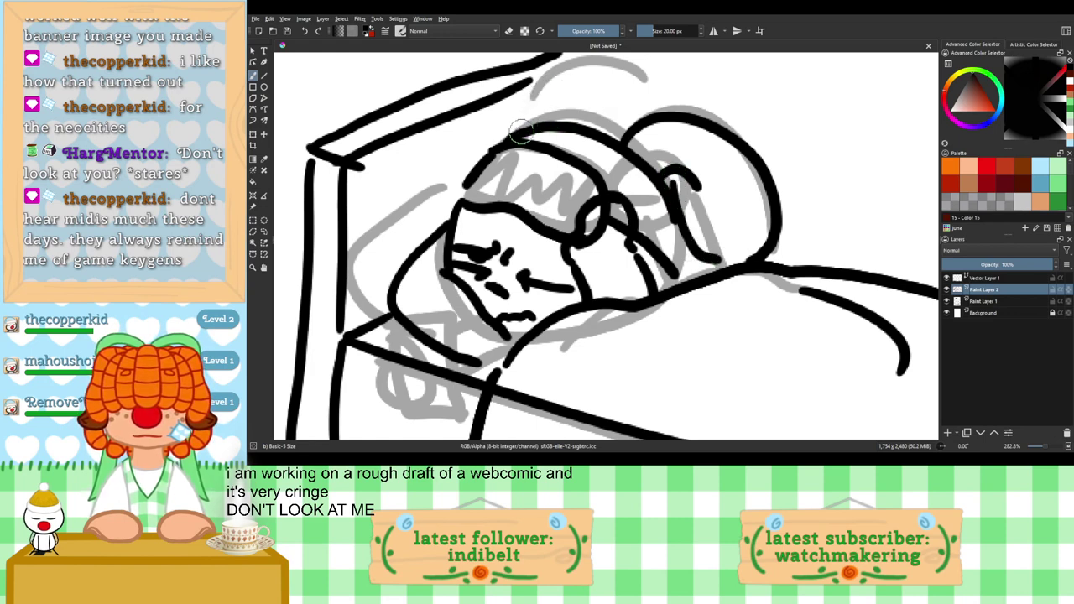
mouse_move(521, 130)
mouse_down()
mouse_move(527, 100)
mouse_move(600, 88)
mouse_move(626, 116)
mouse_up()
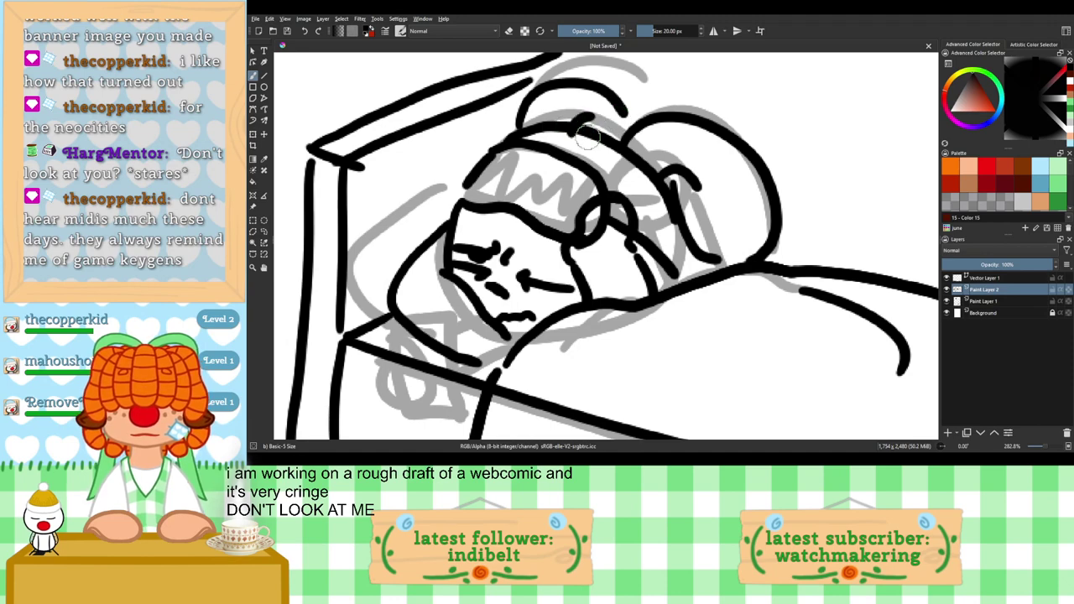
Step: Erase the overlapping lines inside the rounded hair loop beside the face
scroll(568, 204, down, 3)
drag(604, 228, 549, 209)
scroll(575, 277, up, 4)
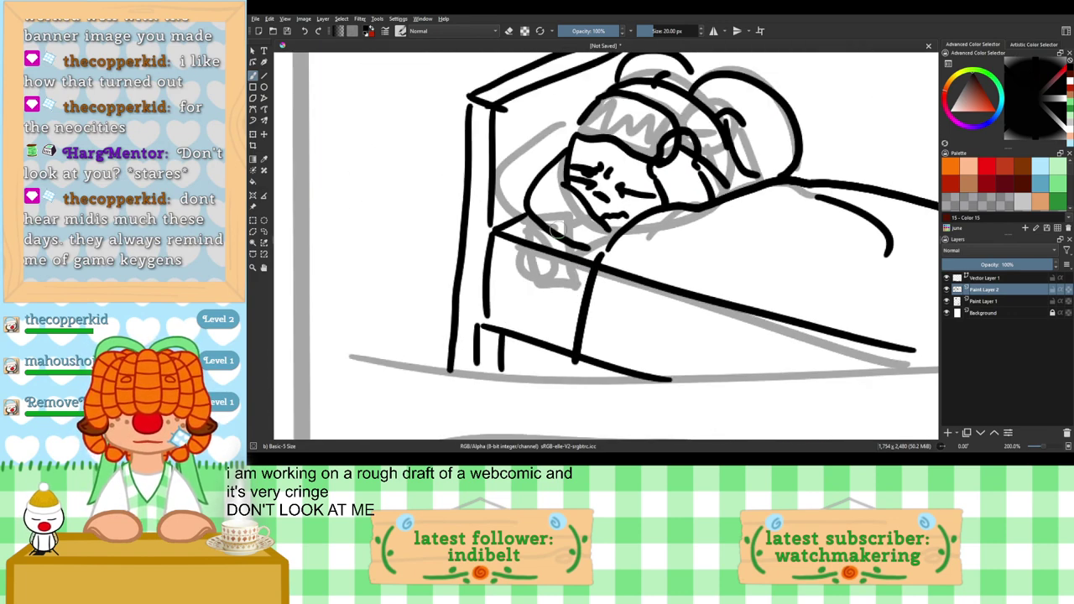
scroll(557, 228, up, 2)
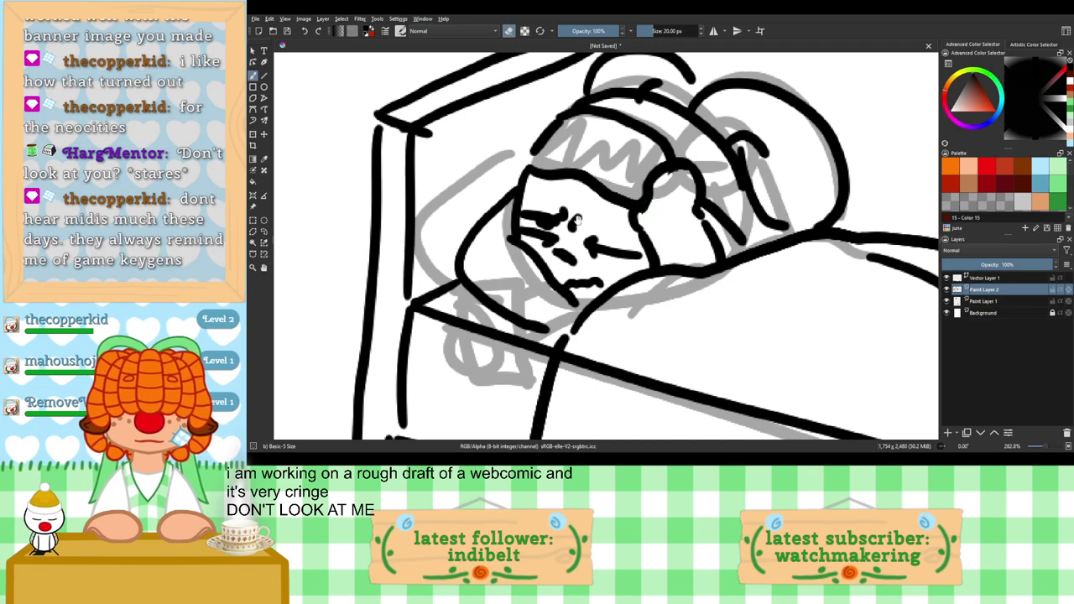
Step: Try erasing a gap in the bed rail below the pillow and brushing a tilted box shape across it
mouse_move(504, 276)
mouse_down()
mouse_move(587, 149)
mouse_move(597, 229)
mouse_move(550, 200)
mouse_up()
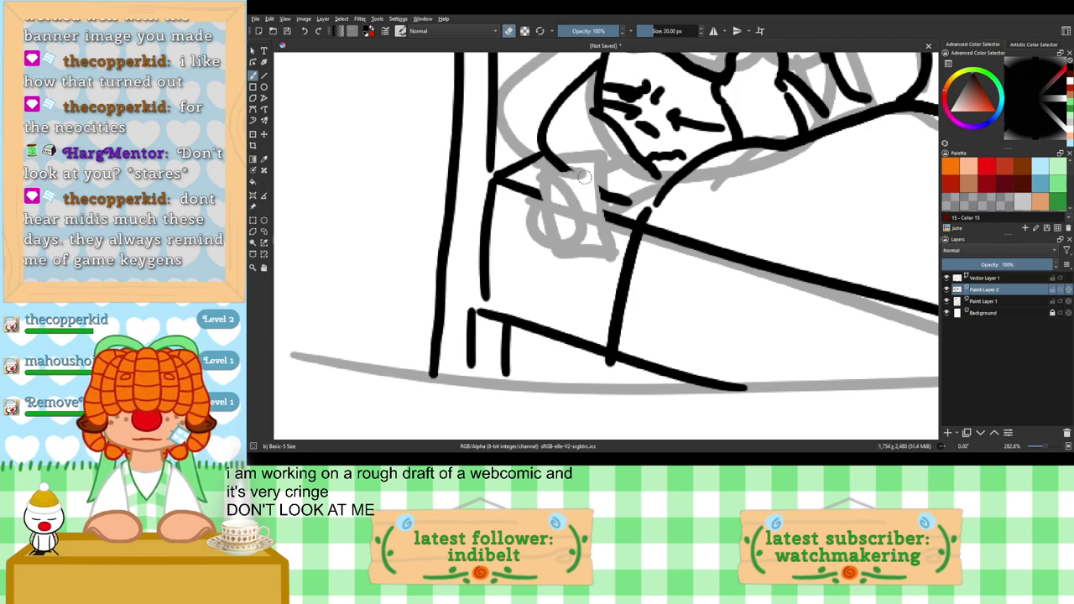
click(509, 31)
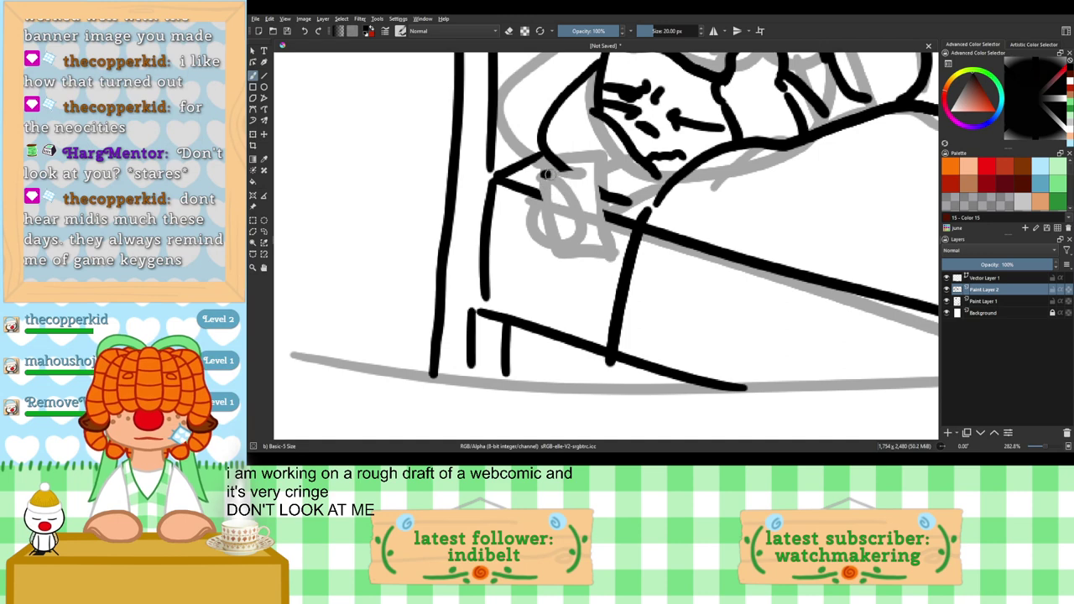
mouse_move(545, 174)
mouse_down()
mouse_move(600, 178)
mouse_move(588, 182)
mouse_move(599, 183)
mouse_move(610, 247)
mouse_up()
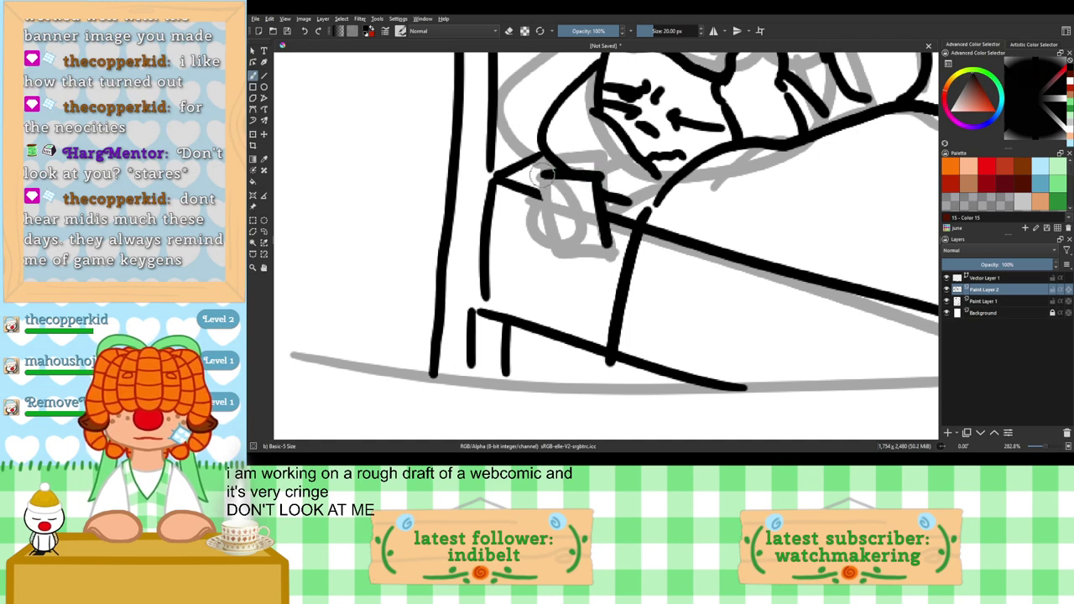
key(ctrl+z)
key(ctrl+z)
mouse_move(541, 165)
mouse_down()
mouse_move(596, 188)
mouse_move(580, 172)
mouse_move(592, 176)
mouse_move(610, 243)
mouse_up()
key(ctrl+z)
mouse_move(538, 175)
mouse_down()
mouse_move(547, 248)
mouse_move(613, 244)
mouse_up()
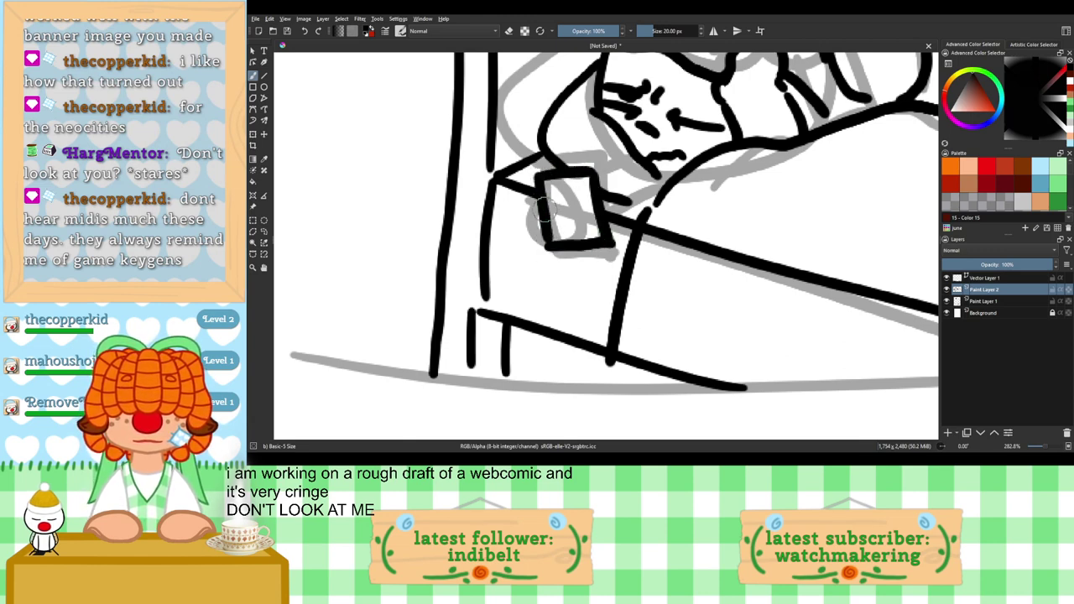
Step: Try brushing an oval over the box's outer edge and connecting strokes from the box towards the chin and blanket
mouse_move(538, 204)
mouse_down()
mouse_move(564, 215)
mouse_move(534, 210)
mouse_up()
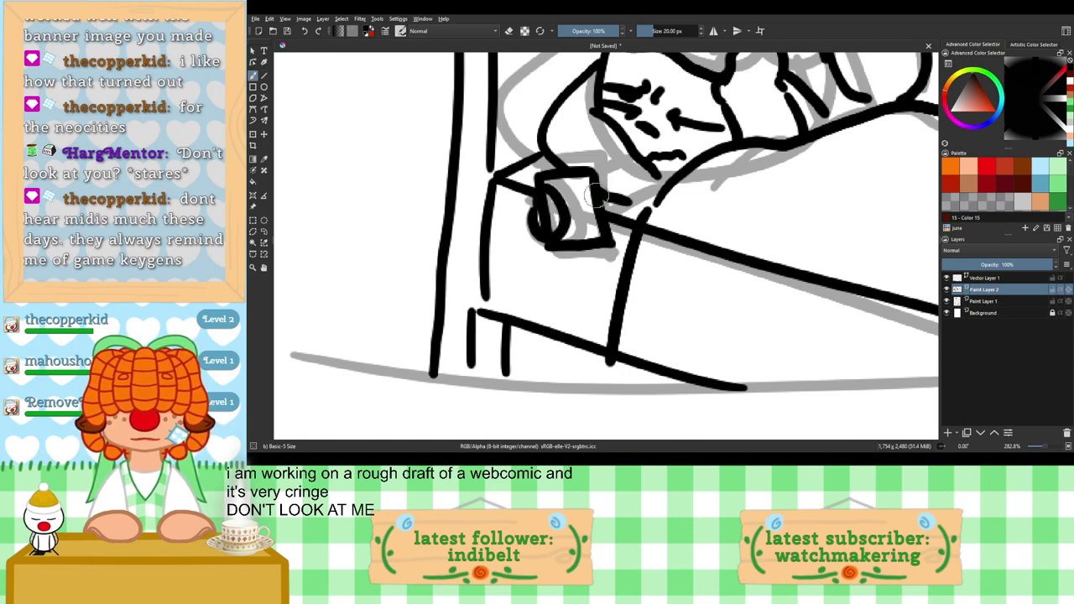
mouse_move(597, 183)
mouse_down()
mouse_move(630, 173)
mouse_move(659, 175)
mouse_up()
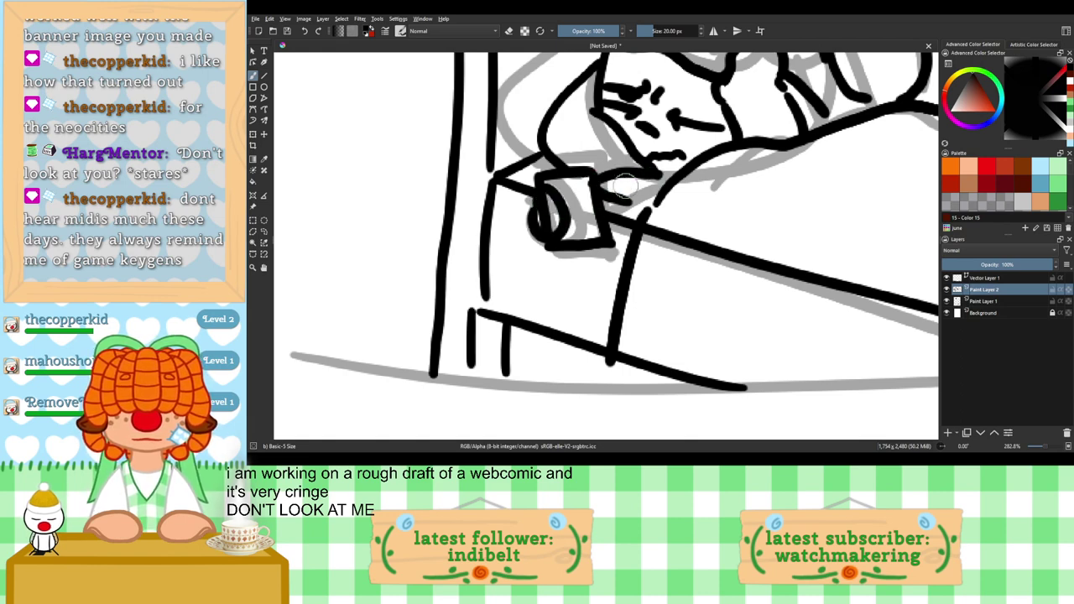
key(ctrl+z)
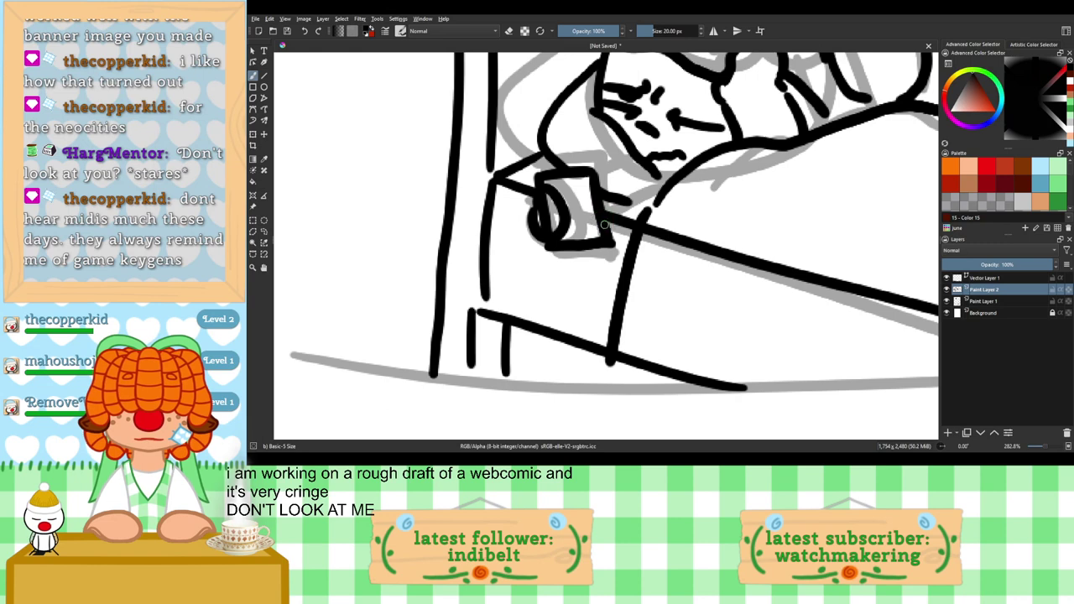
drag(605, 224, 656, 208)
mouse_move(600, 188)
mouse_down()
mouse_move(668, 167)
mouse_move(600, 198)
mouse_up()
key(ctrl+z)
key(ctrl+z)
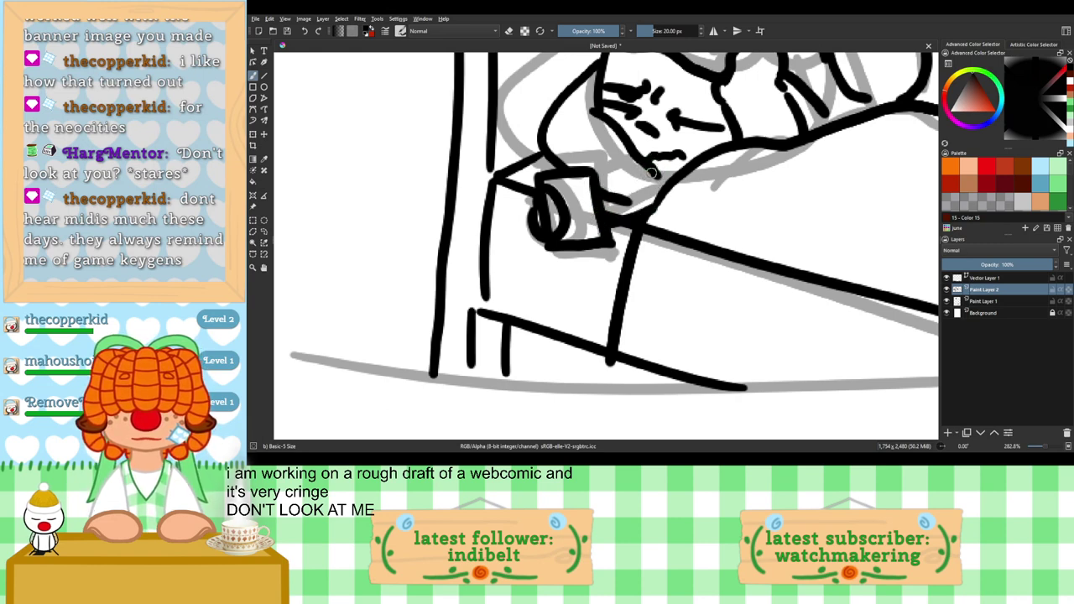
Step: Try a stroke linking the chin to the box, erase overlaps around it, and undo the whole box drawing
drag(651, 173, 589, 193)
click(508, 31)
mouse_move(662, 176)
mouse_down()
mouse_move(646, 192)
mouse_move(658, 179)
mouse_up()
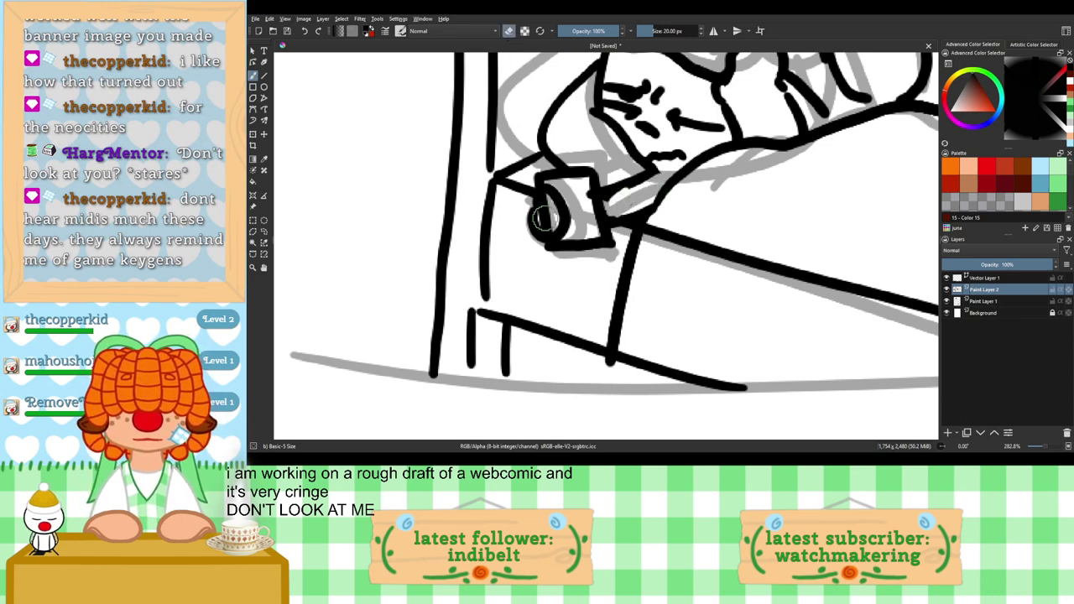
drag(544, 216, 553, 205)
scroll(626, 183, down, 2)
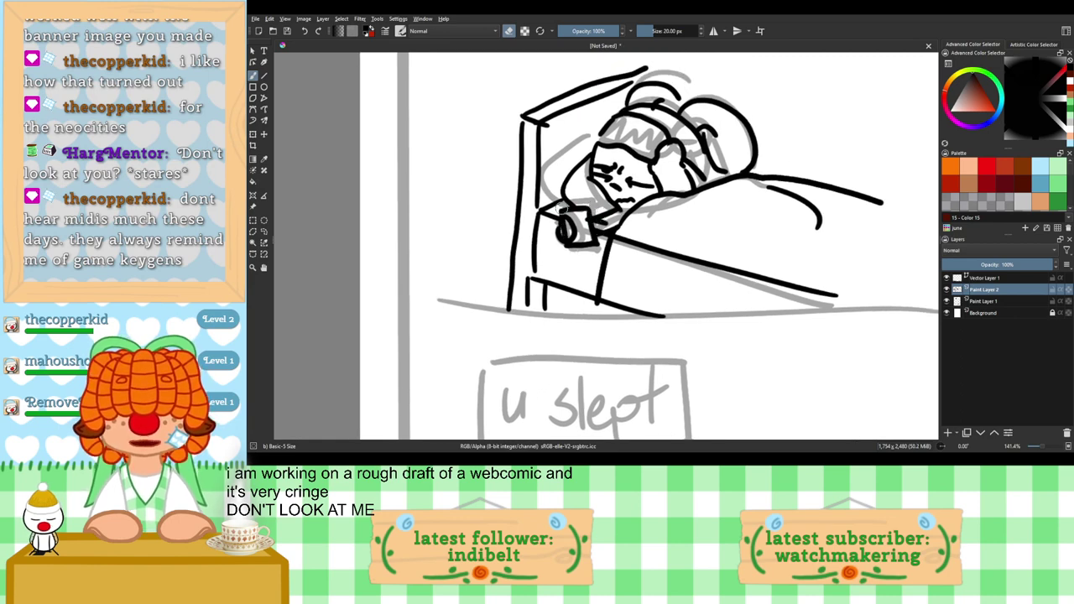
mouse_move(560, 212)
mouse_down()
mouse_move(565, 241)
mouse_move(595, 243)
mouse_move(566, 220)
mouse_up()
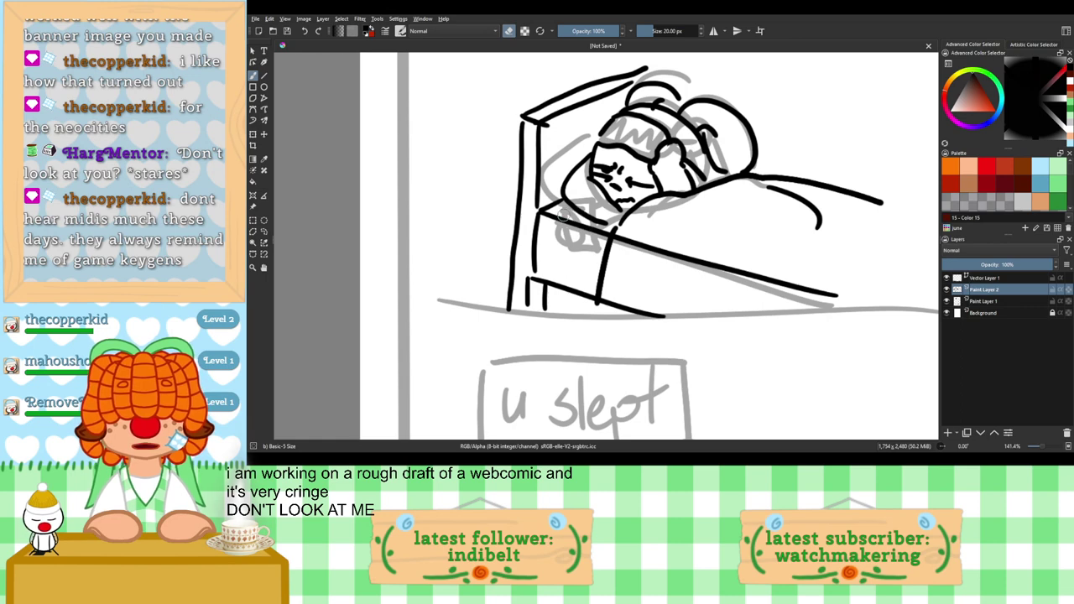
Step: Brush a small tilted box shape over the pillow corner, just below the sleeping figure's chin
scroll(562, 217, up, 2)
scroll(569, 183, up, 2)
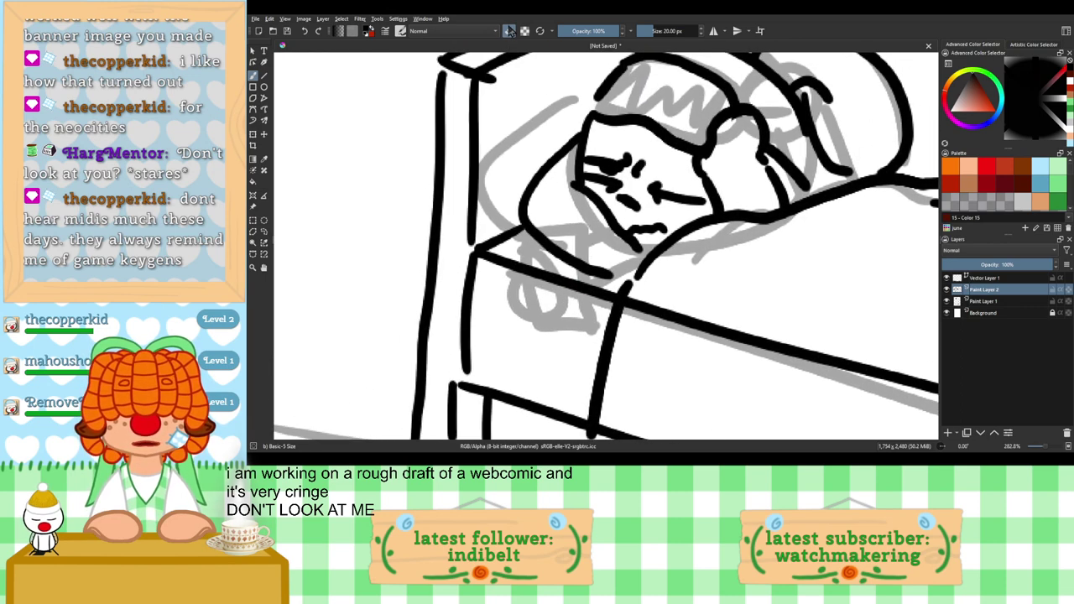
key(e)
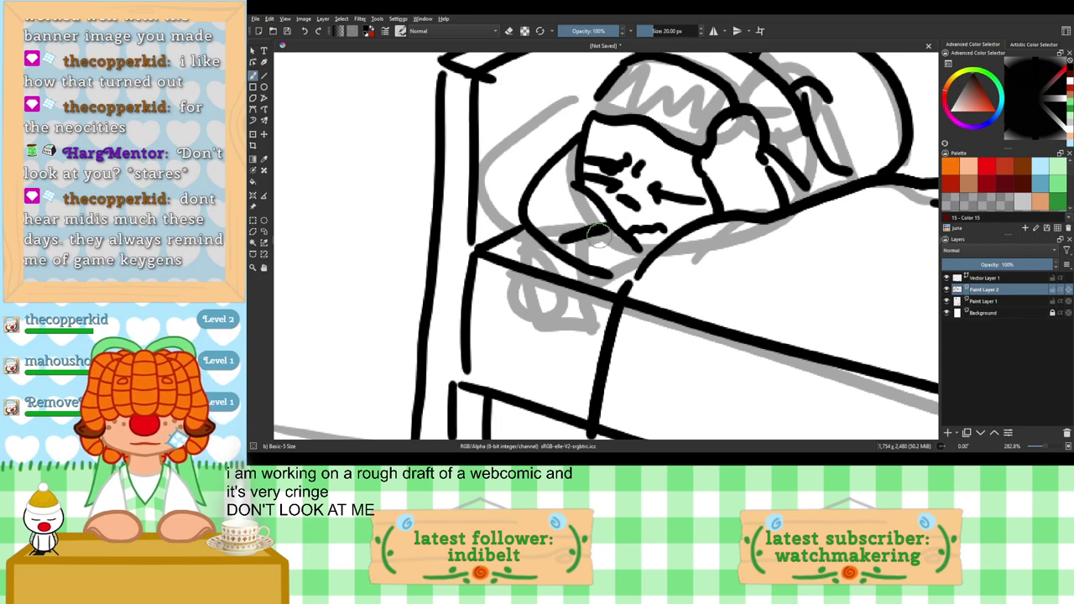
mouse_move(562, 243)
mouse_down()
mouse_move(596, 218)
mouse_move(627, 289)
mouse_move(569, 269)
mouse_move(628, 287)
mouse_up()
key(ctrl+z)
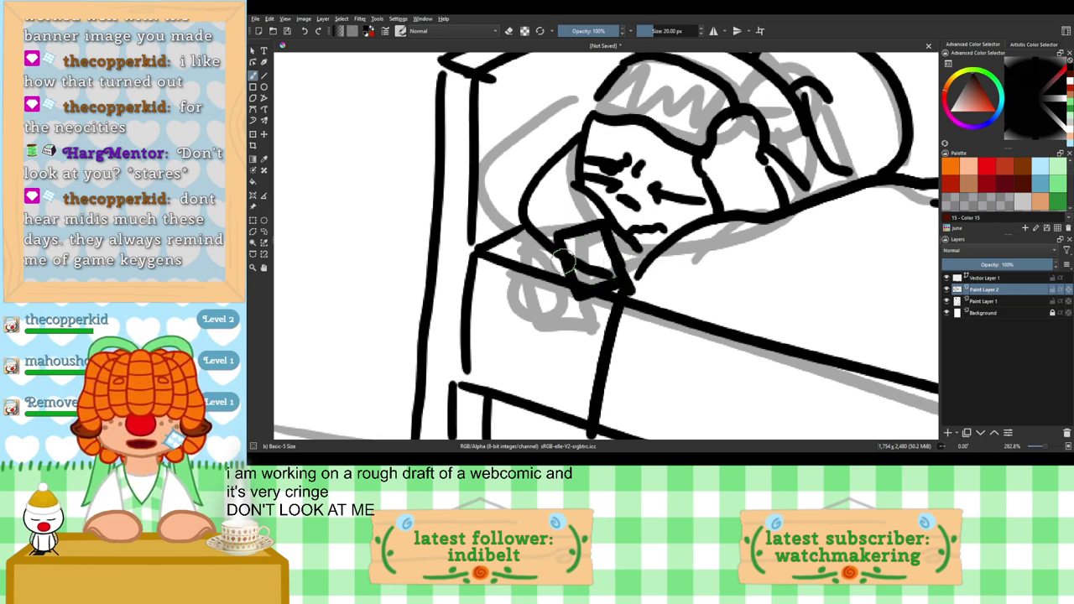
Step: Brush a small oval on the box's outer corner and erase the lines crossing inside the oval and box
mouse_move(563, 262)
mouse_down()
mouse_move(636, 261)
mouse_move(609, 255)
mouse_move(641, 250)
mouse_move(614, 257)
mouse_move(639, 259)
mouse_up()
key(ctrl+z)
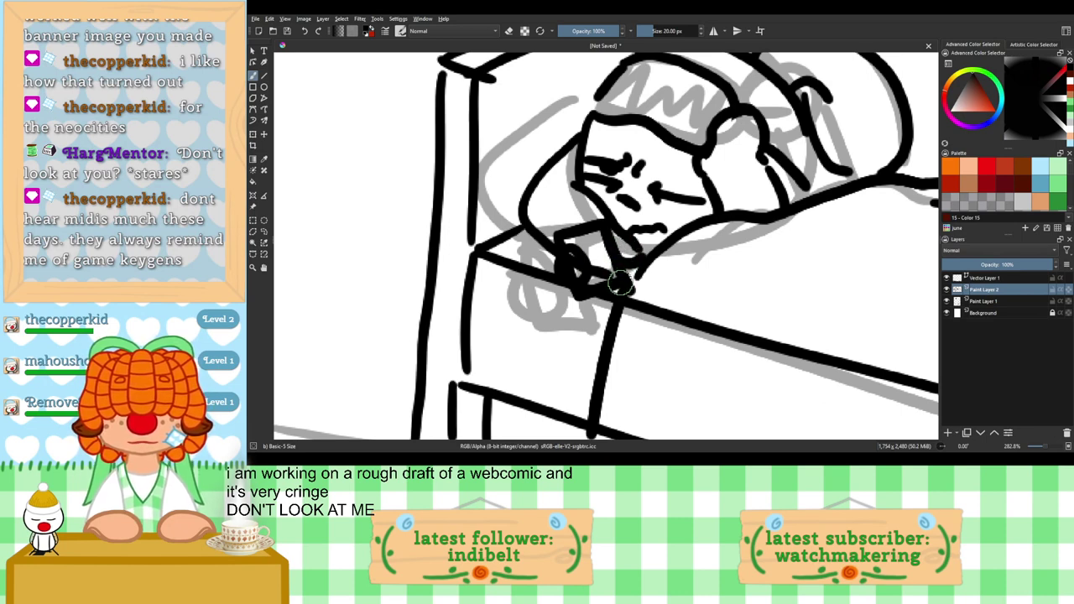
click(508, 31)
drag(564, 267, 597, 270)
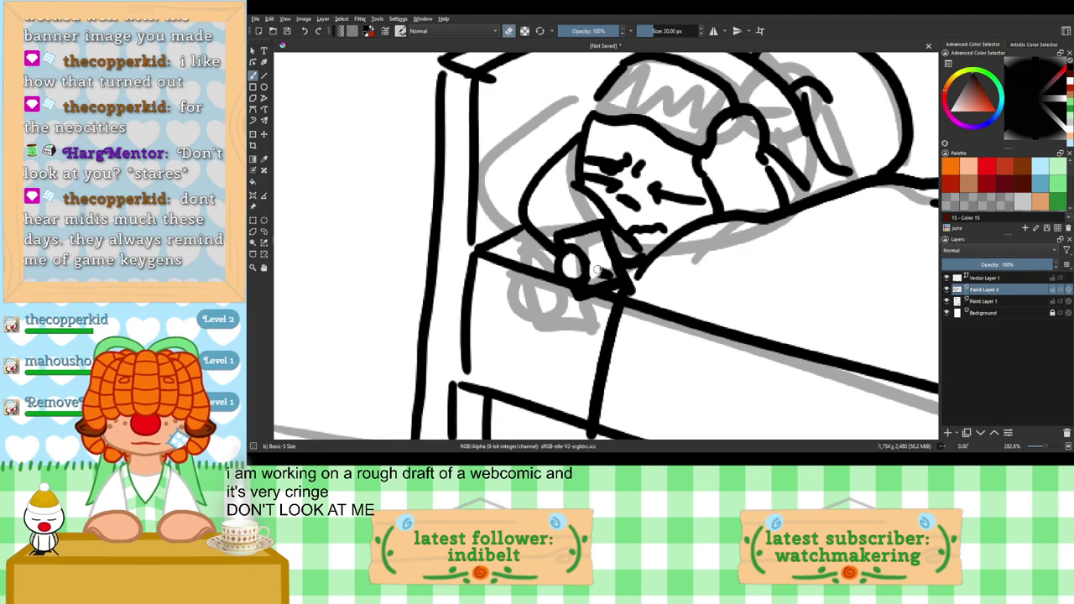
scroll(573, 195, down, 2)
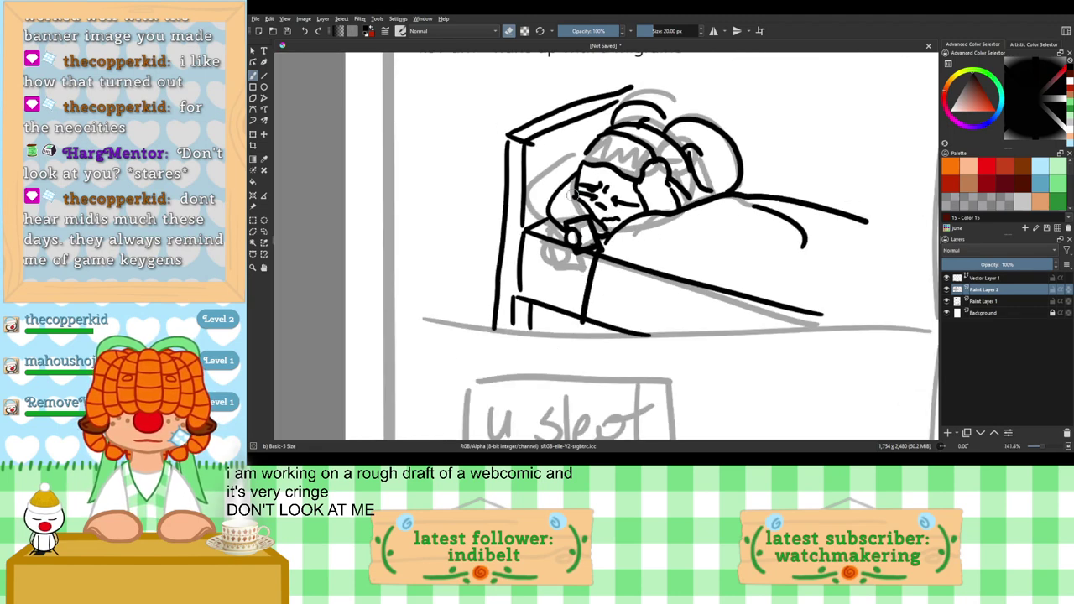
Step: Erase the side strand beside the cheek and redraw it from the hair loop down to the blanket
scroll(600, 214, up, 3)
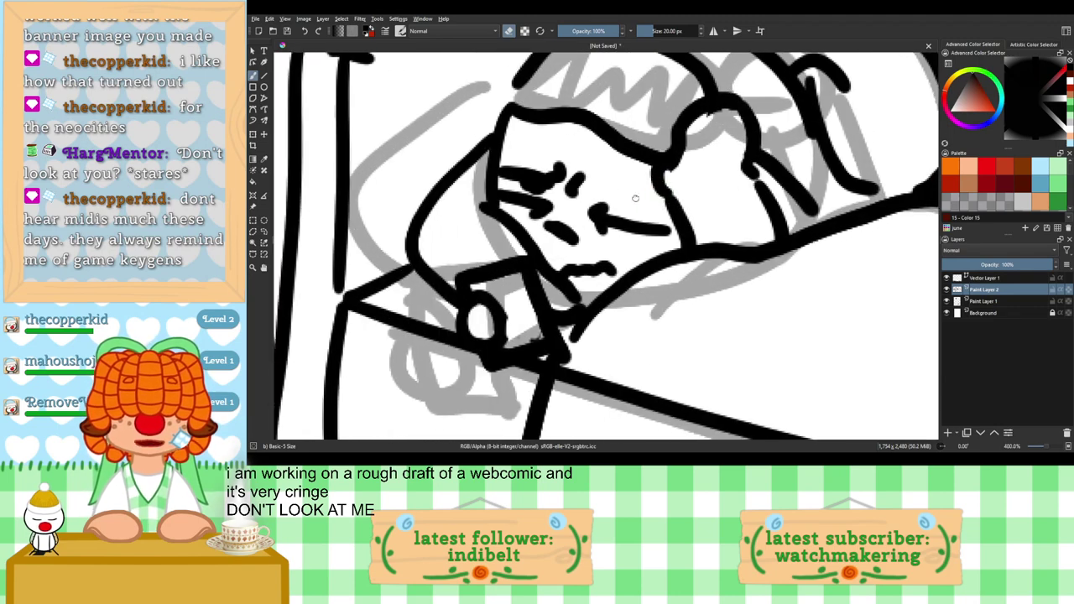
mouse_move(649, 256)
mouse_down()
mouse_move(631, 209)
mouse_move(657, 211)
mouse_move(669, 240)
mouse_up()
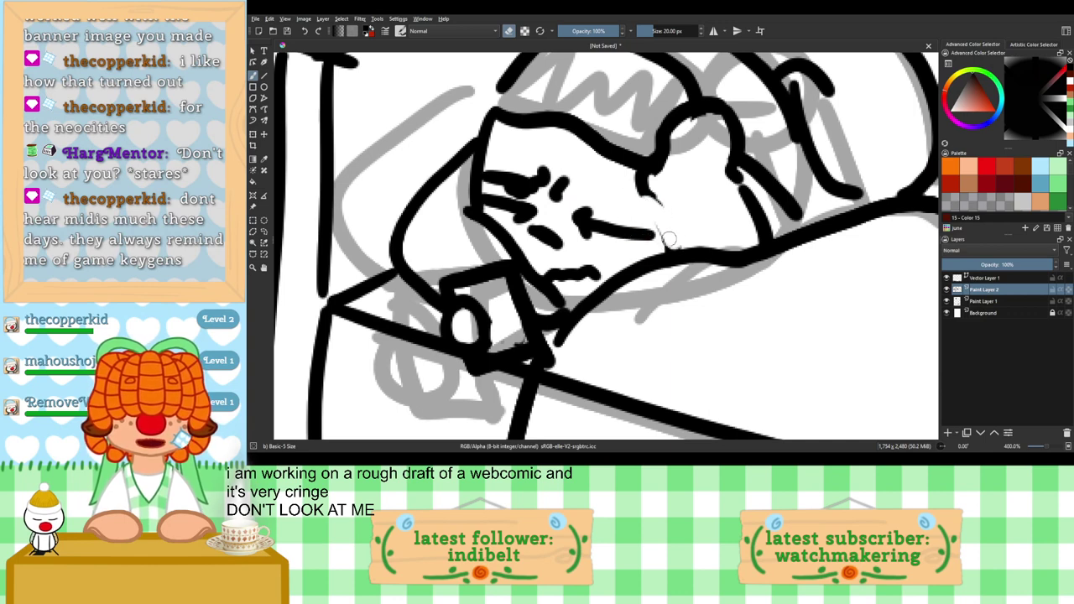
key(e)
drag(637, 176, 693, 243)
key(ctrl+z)
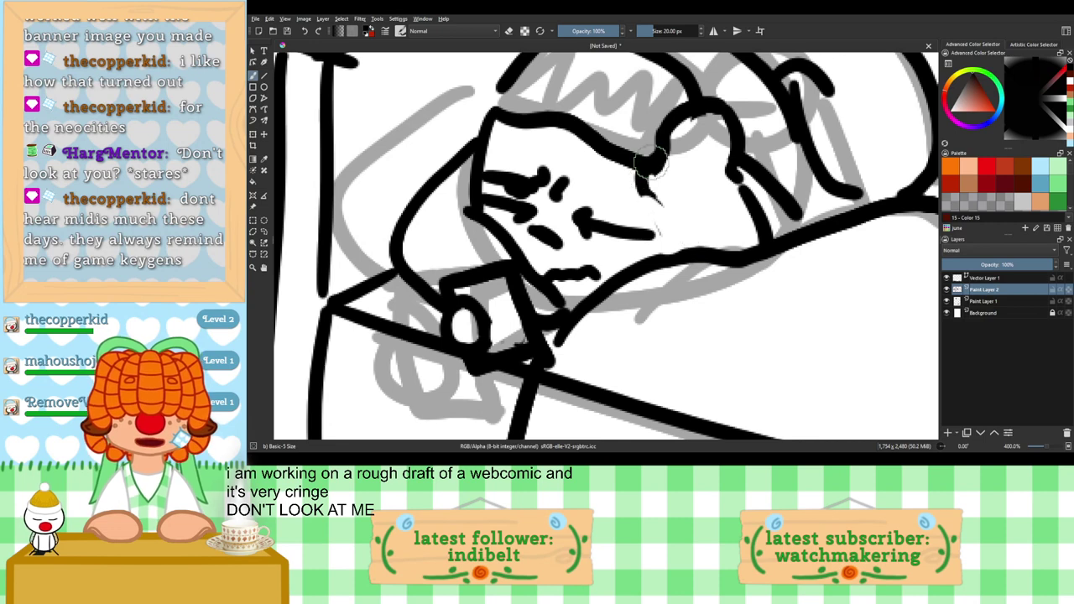
mouse_move(655, 164)
mouse_down()
mouse_move(656, 209)
mouse_move(692, 250)
mouse_up()
key(ctrl+z)
mouse_move(662, 158)
mouse_down()
mouse_move(685, 249)
mouse_move(633, 240)
mouse_move(661, 238)
mouse_move(628, 226)
mouse_up()
Step: Refine the oval on the box's corner, clearing the box lines that cross it
scroll(659, 251, down, 4)
scroll(662, 238, up, 2)
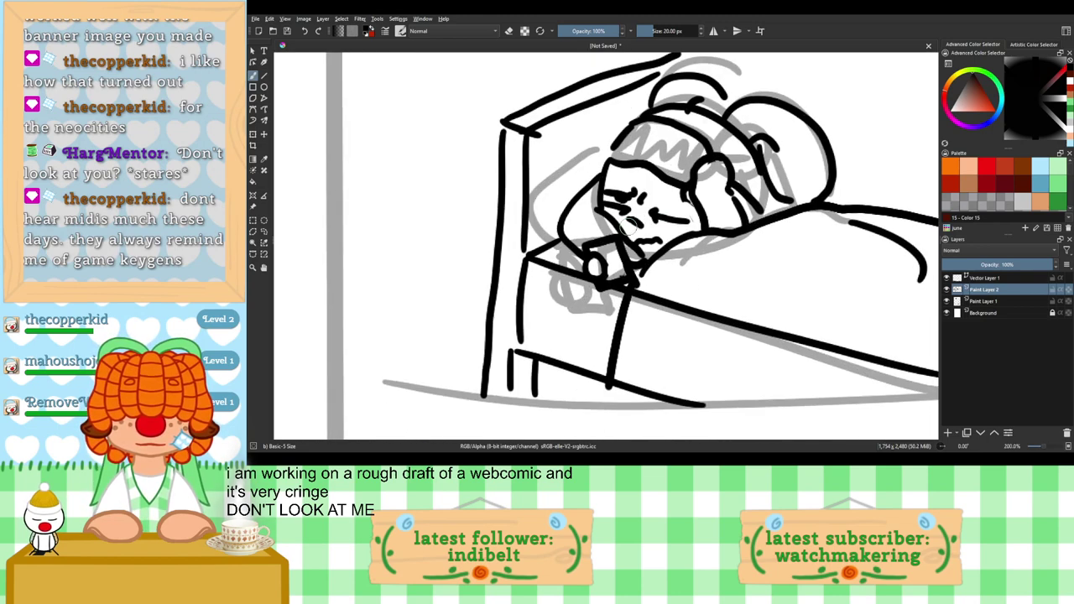
click(509, 32)
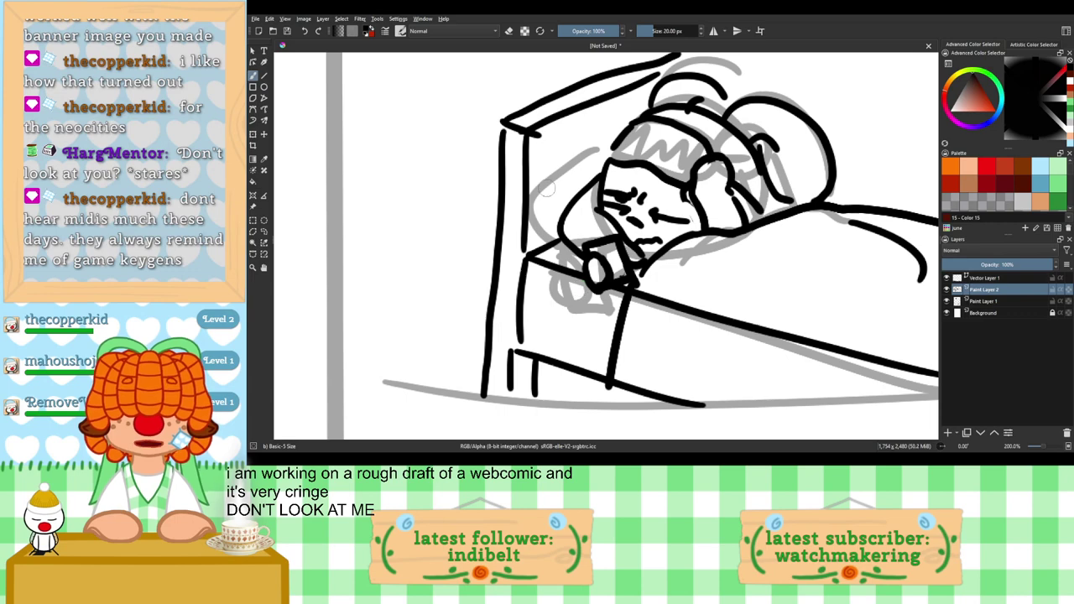
key(ctrl+plus)
key(ctrl+plus)
key(ctrl+minus)
key(ctrl+minus)
key(ctrl+minus)
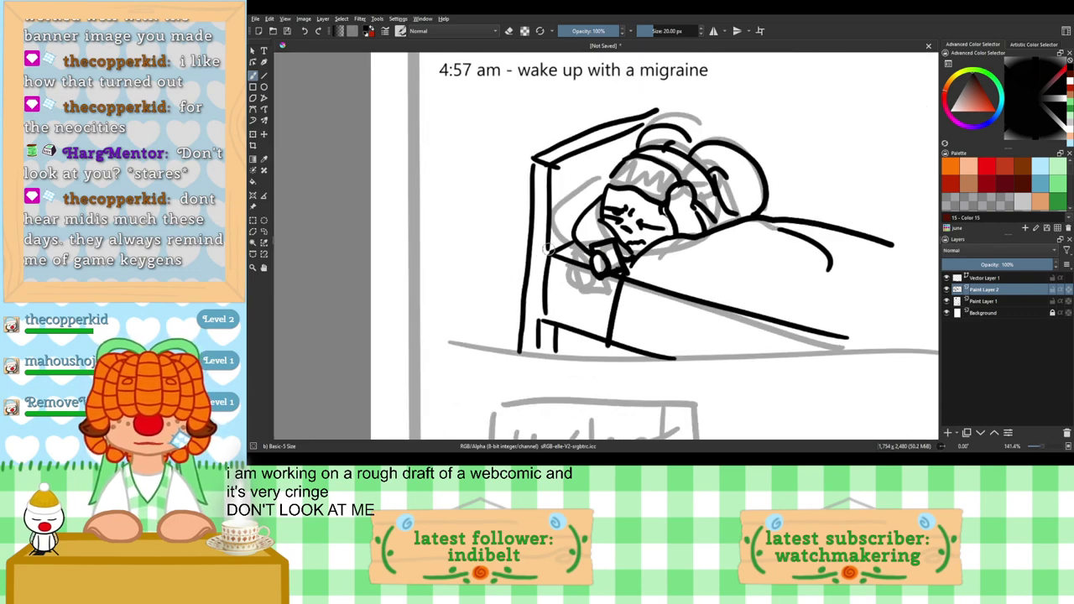
scroll(498, 240, up, 2)
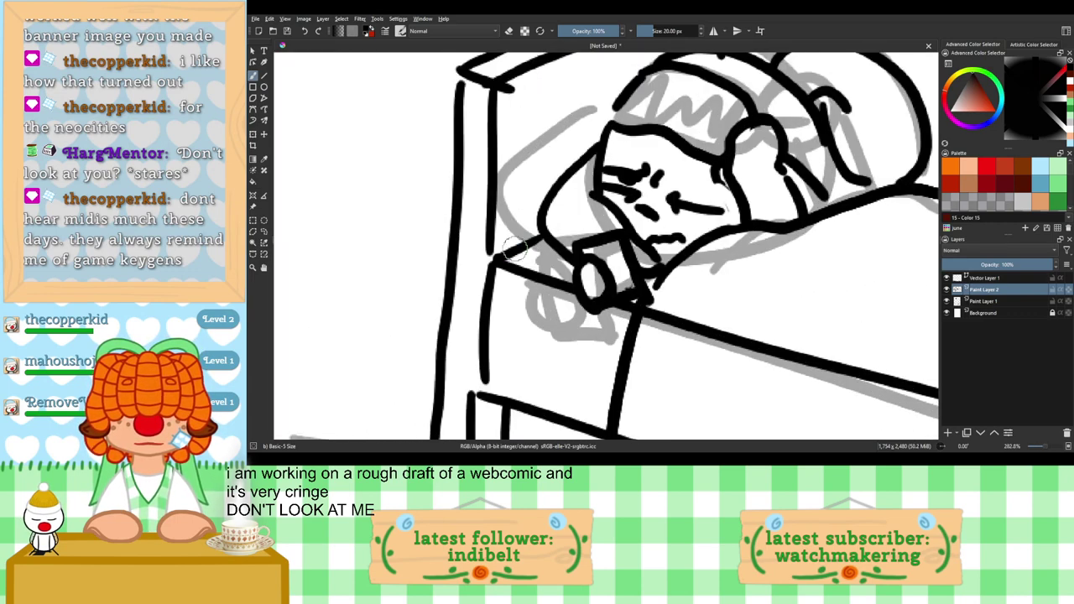
scroll(506, 198, down, 3)
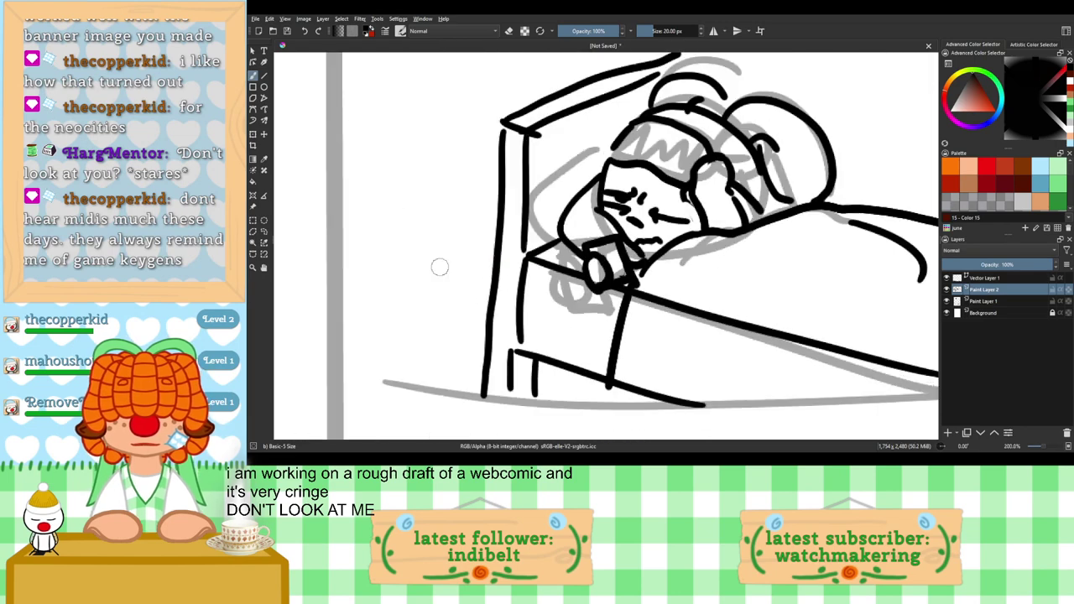
scroll(514, 267, up, 2)
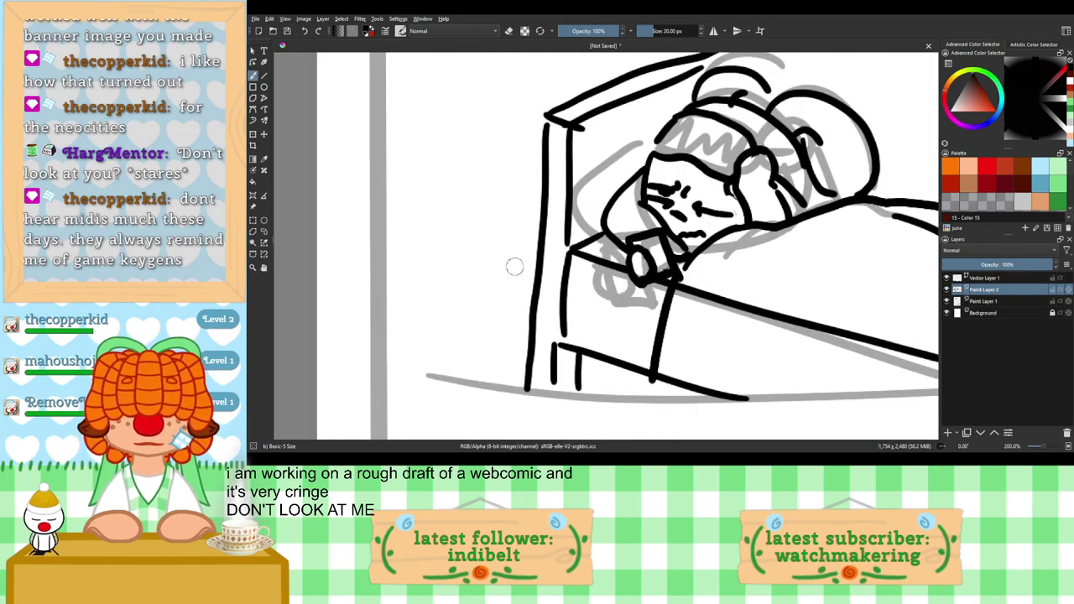
drag(515, 285, 578, 269)
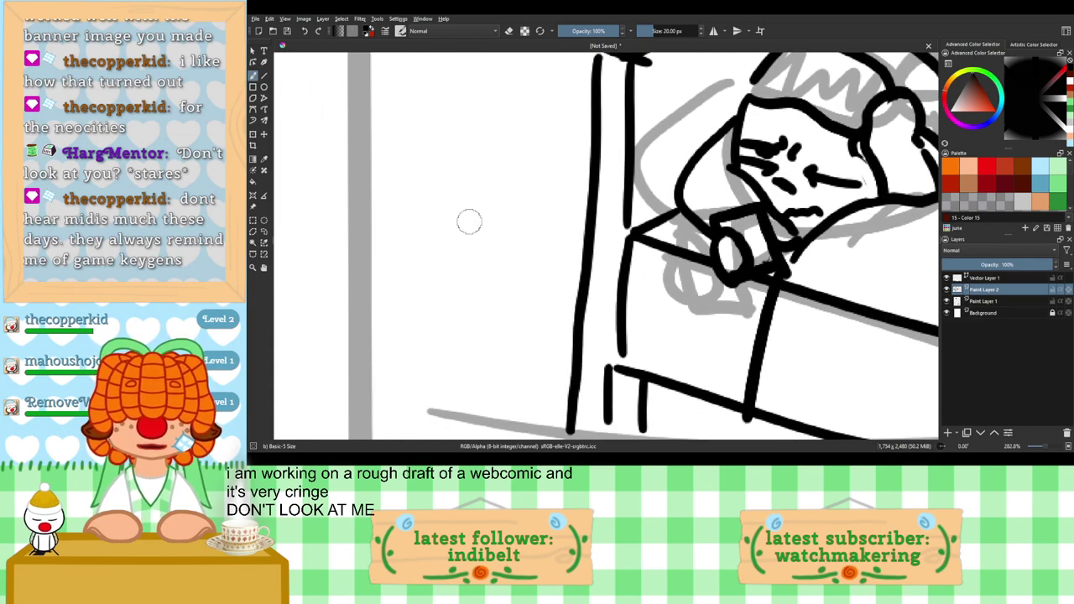
Step: Hand-letter "BEEP BEEP" on two lines in black beside the headboard of the bed
drag(464, 210, 478, 247)
mouse_move(463, 214)
mouse_down()
mouse_move(476, 204)
mouse_move(511, 215)
mouse_move(497, 212)
mouse_move(522, 240)
mouse_move(527, 195)
mouse_move(544, 190)
mouse_move(541, 234)
mouse_move(564, 194)
mouse_up()
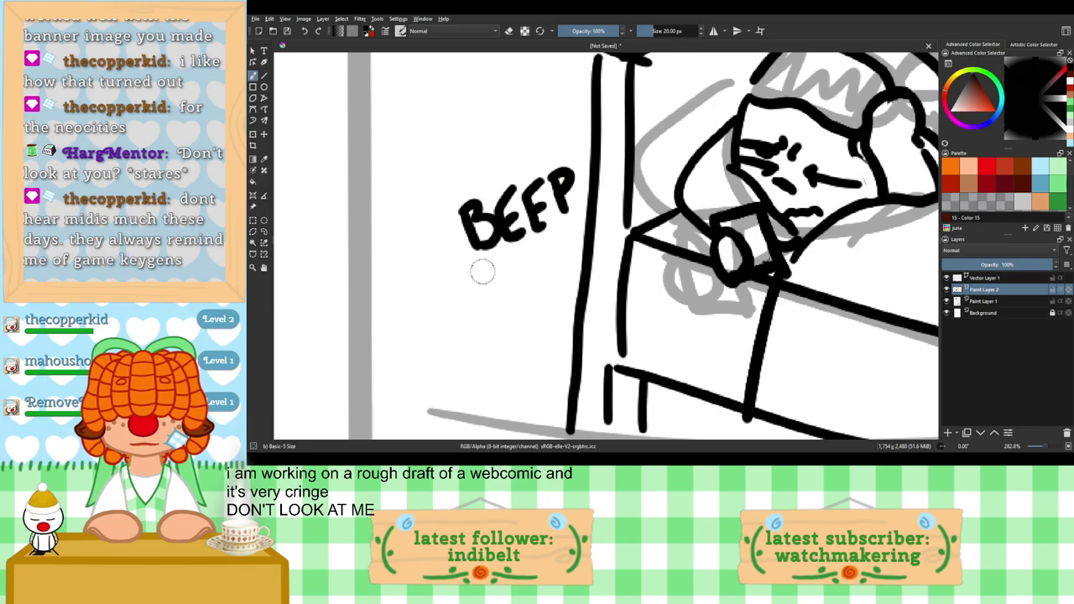
mouse_move(481, 260)
mouse_down()
mouse_move(485, 295)
mouse_move(507, 287)
mouse_move(490, 299)
mouse_up()
mouse_move(530, 245)
mouse_down()
mouse_move(542, 293)
mouse_move(538, 267)
mouse_move(547, 282)
mouse_move(563, 261)
mouse_move(574, 270)
mouse_up()
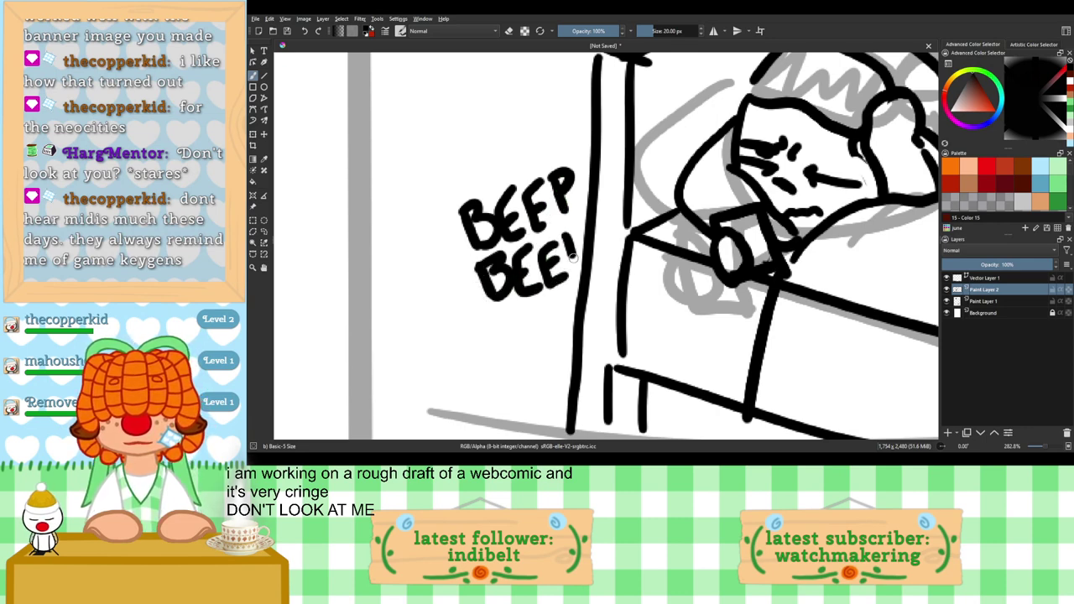
drag(565, 233, 575, 256)
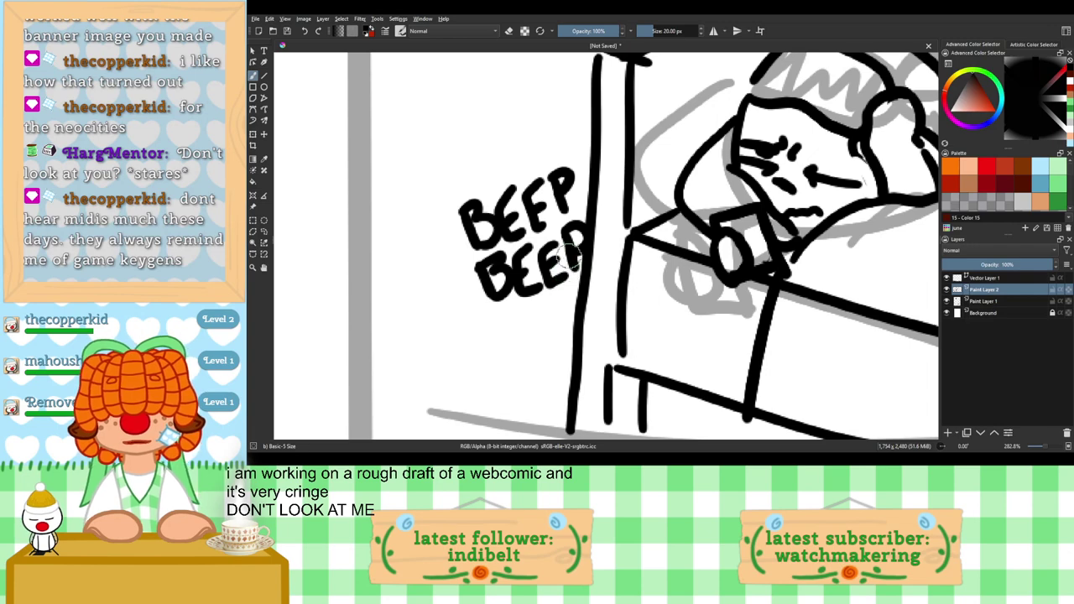
Step: Brush the phone's top and side edges plus a tall thumb oval, offset from the grey "u slept BAD" sketch
scroll(732, 241, down, 3)
drag(737, 240, 517, 218)
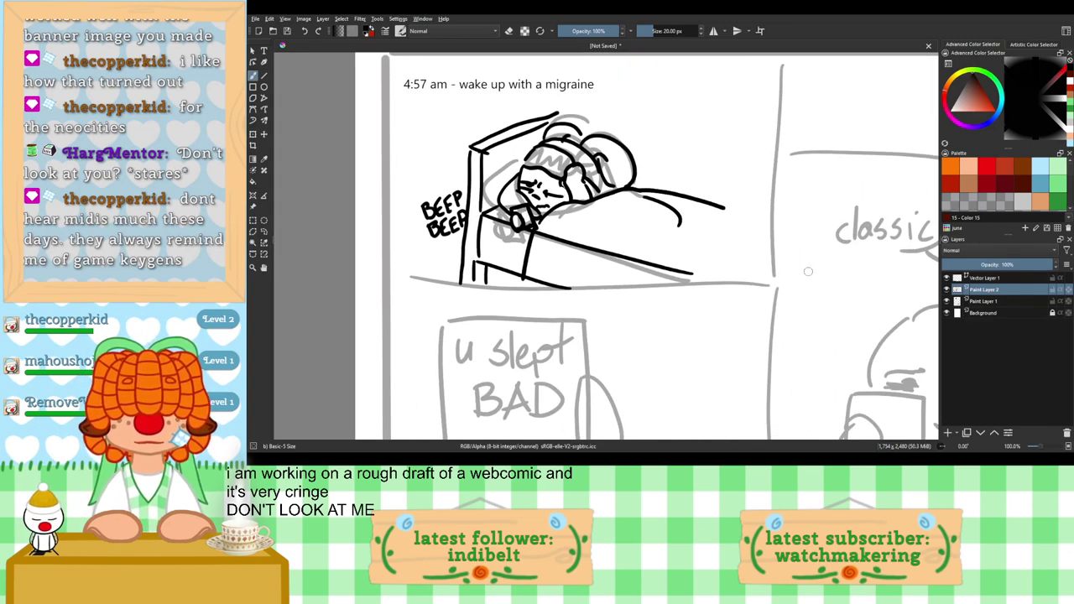
drag(776, 263, 552, 189)
drag(443, 195, 745, 176)
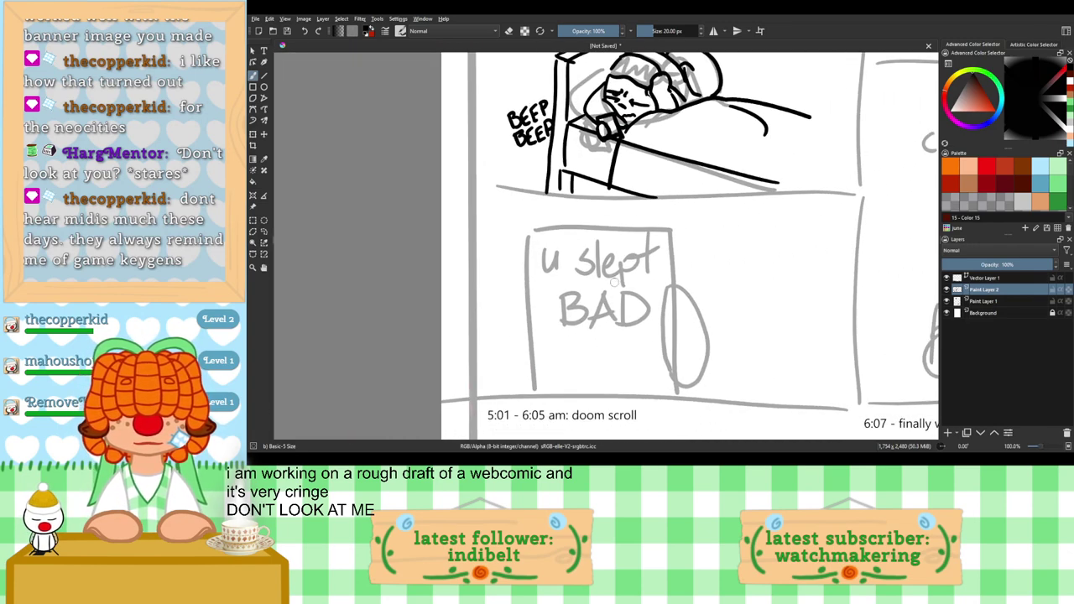
scroll(615, 281, up, 2)
scroll(677, 208, down, 3)
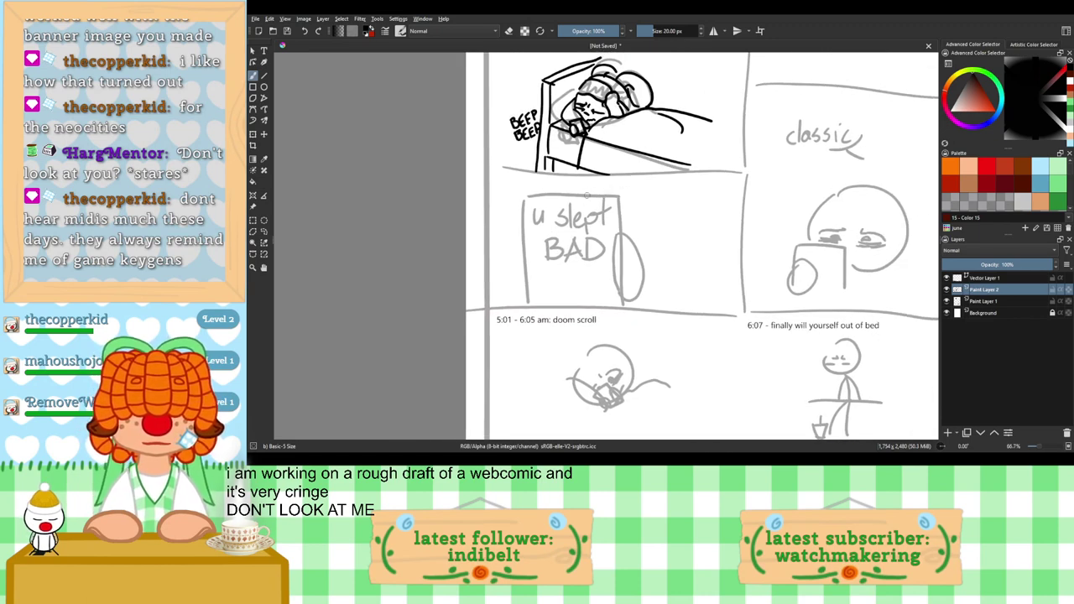
drag(571, 193, 674, 193)
key(ctrl+z)
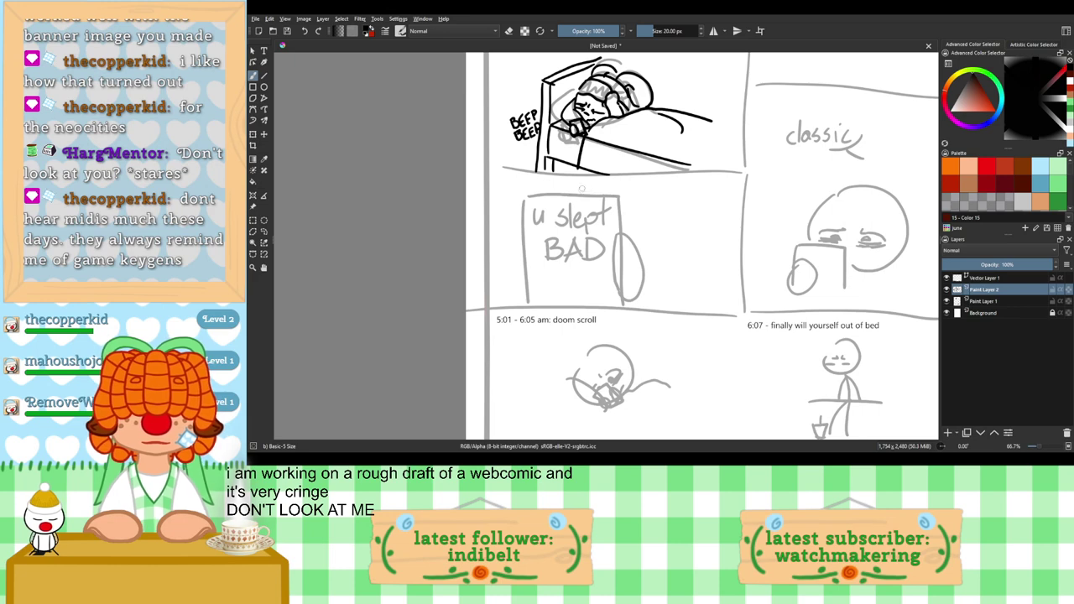
mouse_move(579, 183)
mouse_down()
mouse_move(669, 180)
mouse_move(675, 294)
mouse_up()
drag(566, 217, 567, 290)
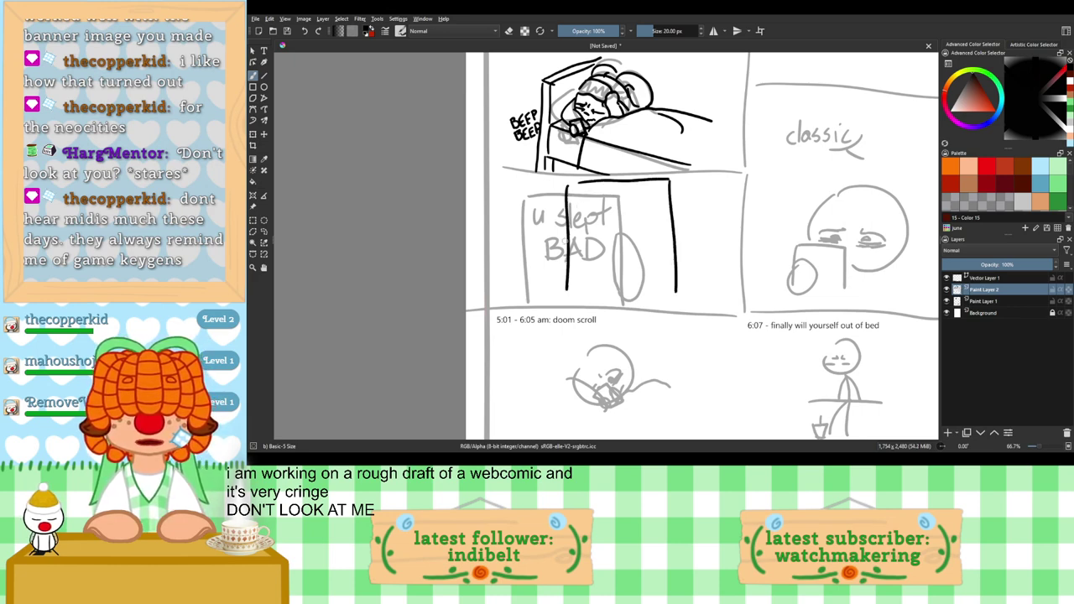
mouse_move(673, 252)
mouse_down()
mouse_move(696, 271)
mouse_move(669, 260)
mouse_up()
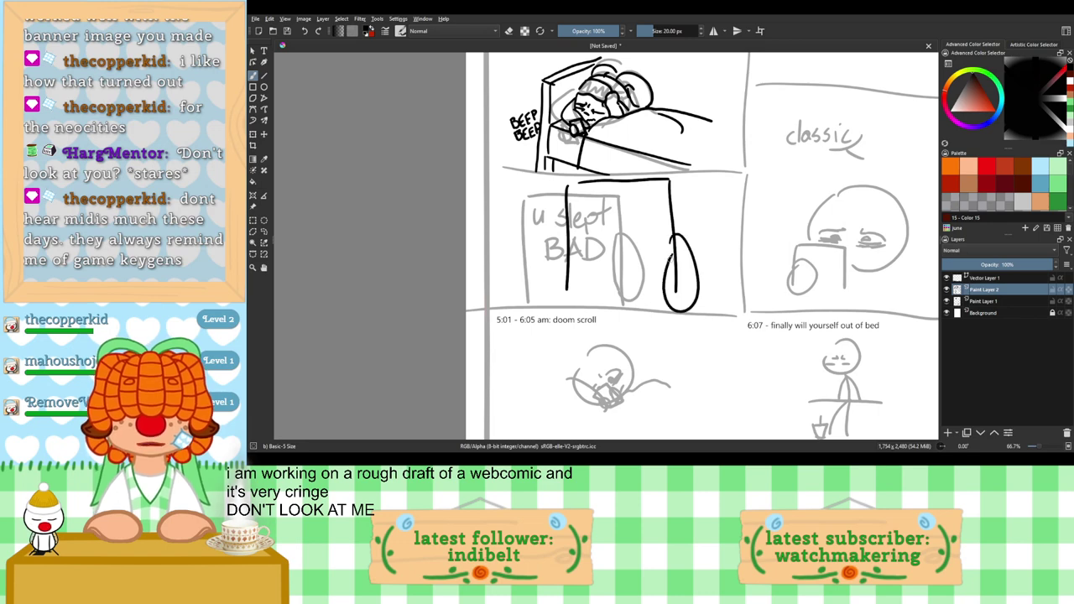
Step: Hide the grey sketch on Paint Layer 1, keeping Paint Layer 2 visible
scroll(624, 265, up, 3)
scroll(628, 274, down, 1)
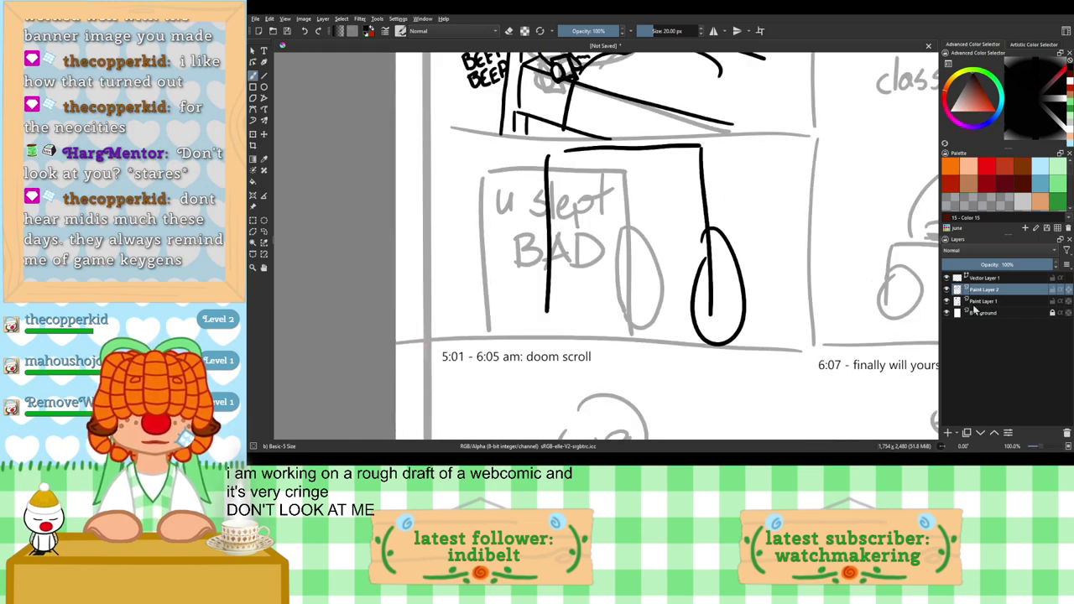
click(947, 290)
click(947, 289)
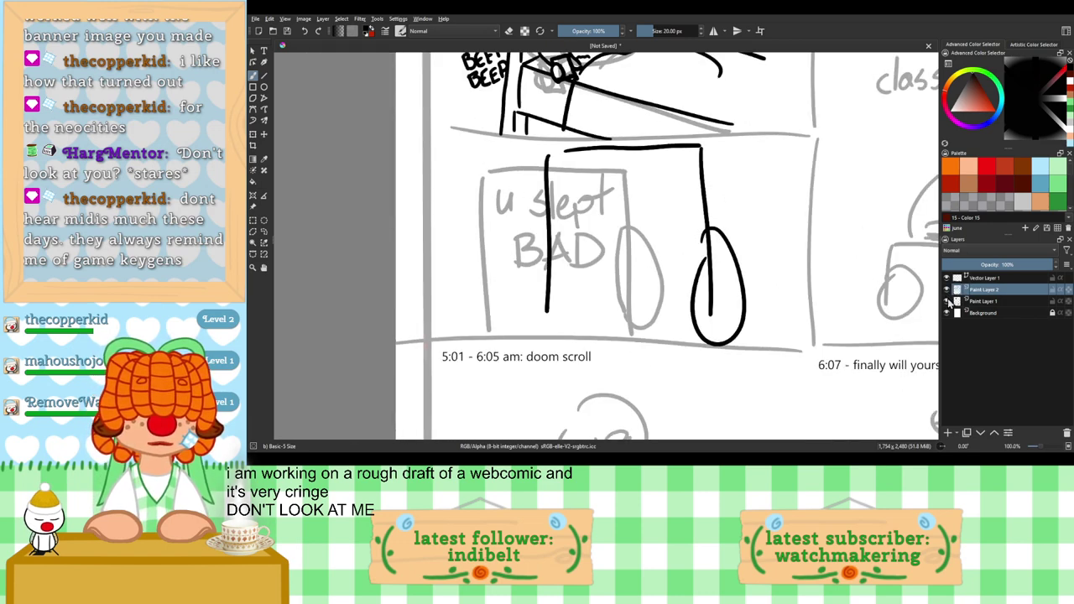
click(947, 302)
Step: Brush a short speaker dash near the phone's top edge and an inner screen border along its top and both sides
key(ctrl+plus)
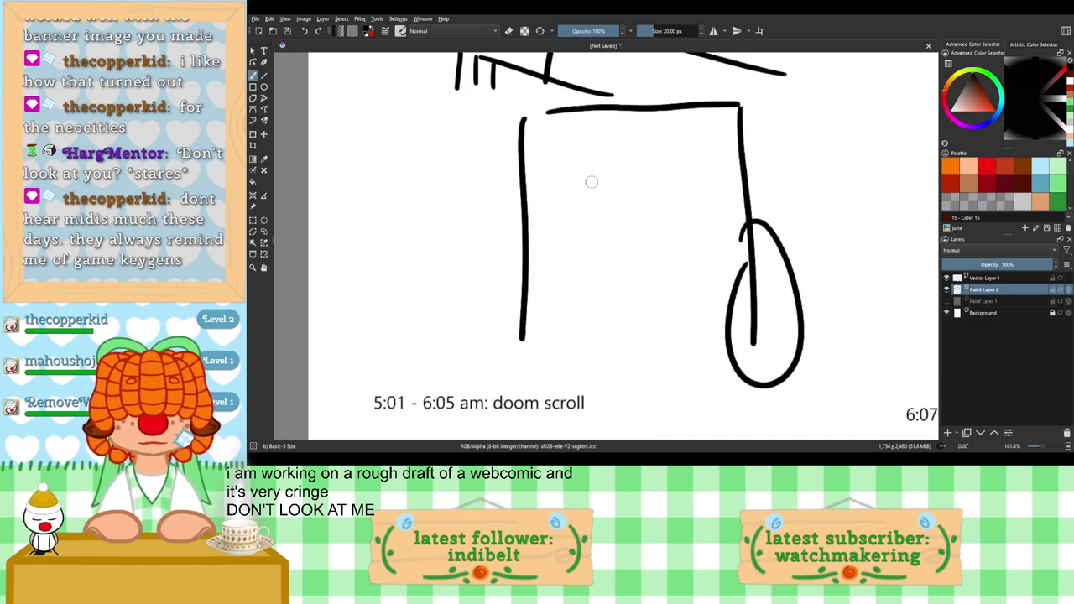
key(ctrl+plus)
key(ctrl+minus)
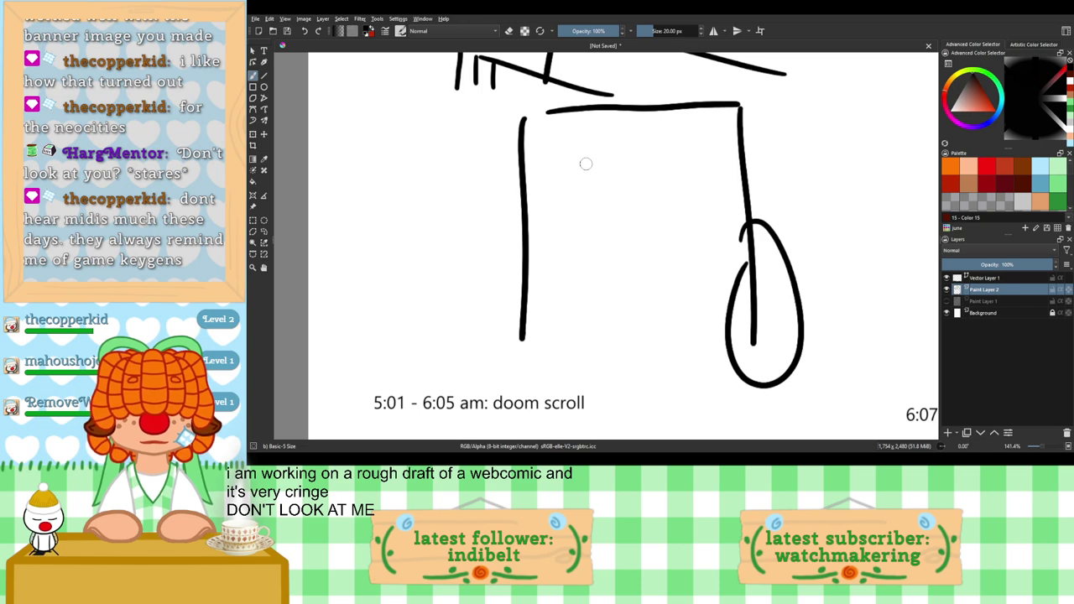
key(ctrl+plus)
key(ctrl+minus)
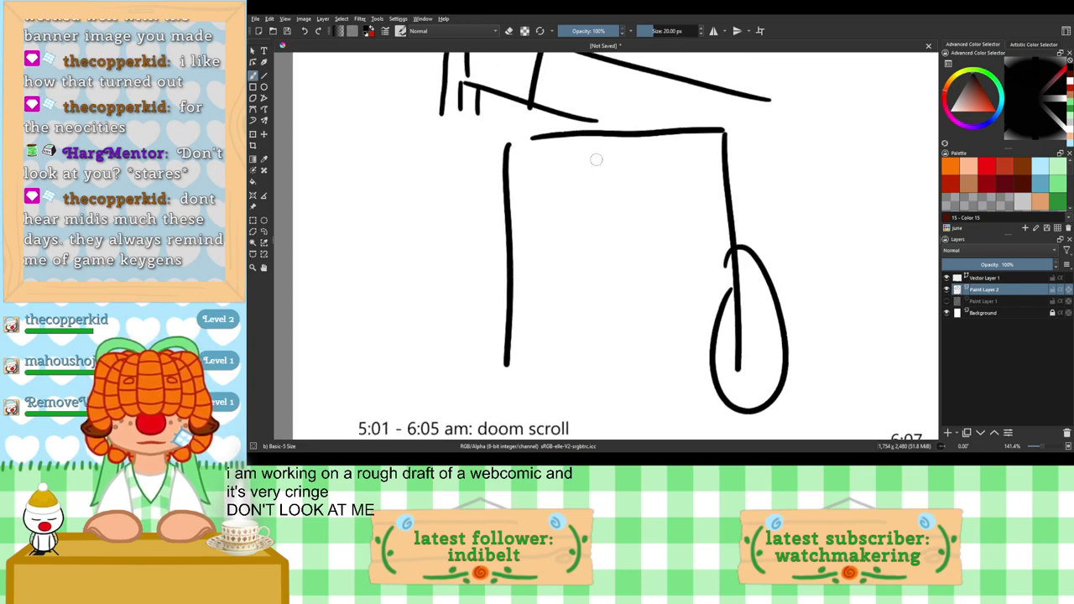
drag(604, 157, 627, 162)
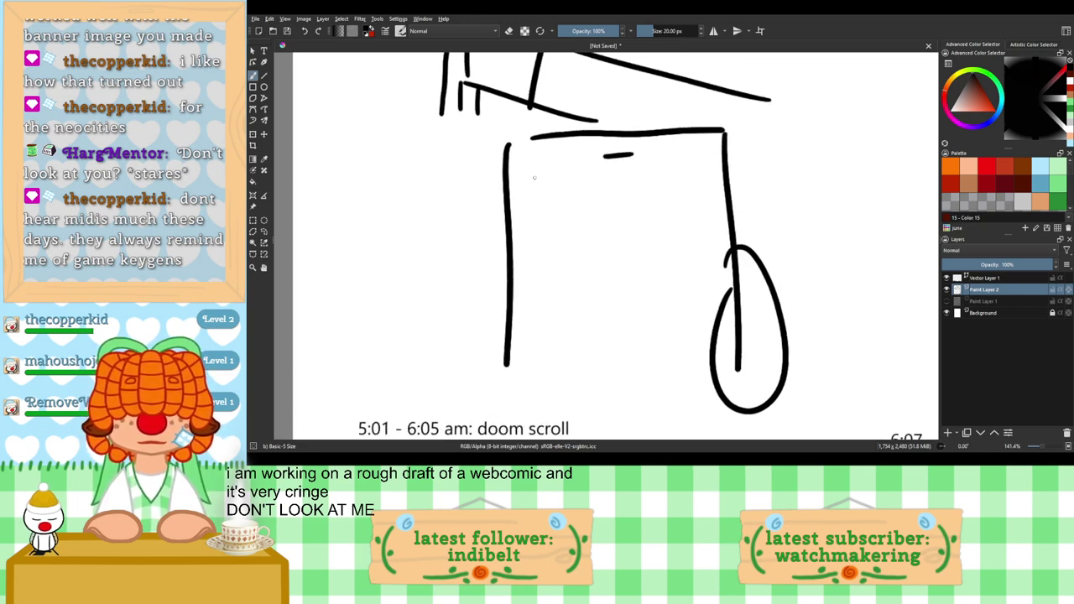
mouse_move(534, 177)
mouse_down()
mouse_move(708, 167)
mouse_move(715, 302)
mouse_up()
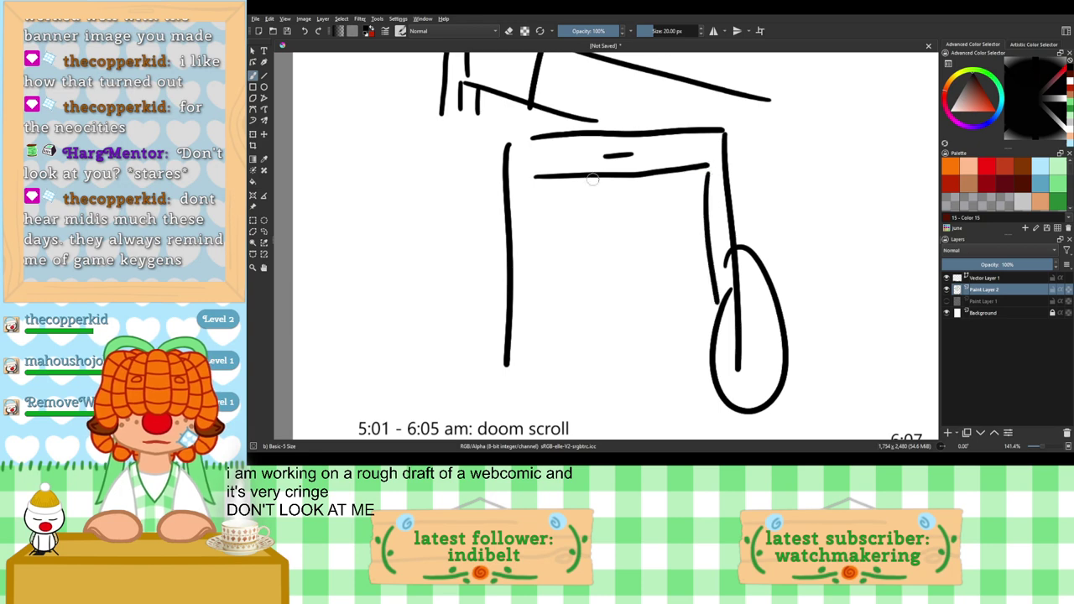
drag(537, 197, 552, 358)
key(ctrl+z)
drag(532, 180, 541, 354)
Step: Brush a partial ring, open on its left side, in the upper part of the phone screen
scroll(591, 253, up, 1)
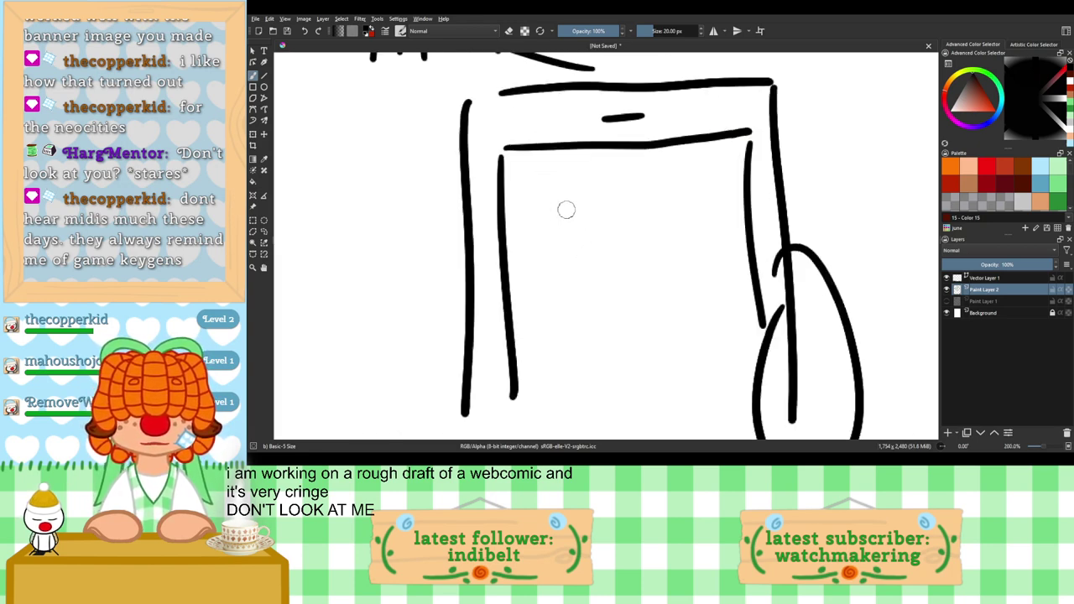
mouse_move(572, 200)
mouse_down()
mouse_move(637, 247)
mouse_move(543, 286)
mouse_up()
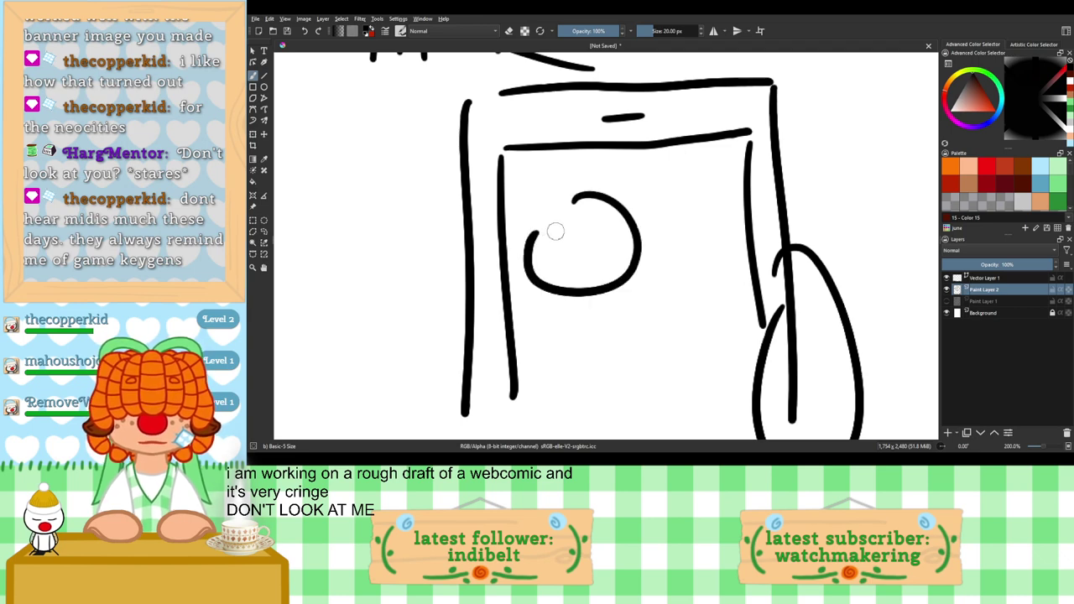
key(ctrl+z)
mouse_move(576, 201)
mouse_down()
mouse_move(622, 203)
mouse_move(639, 232)
mouse_move(631, 263)
mouse_move(579, 276)
mouse_up()
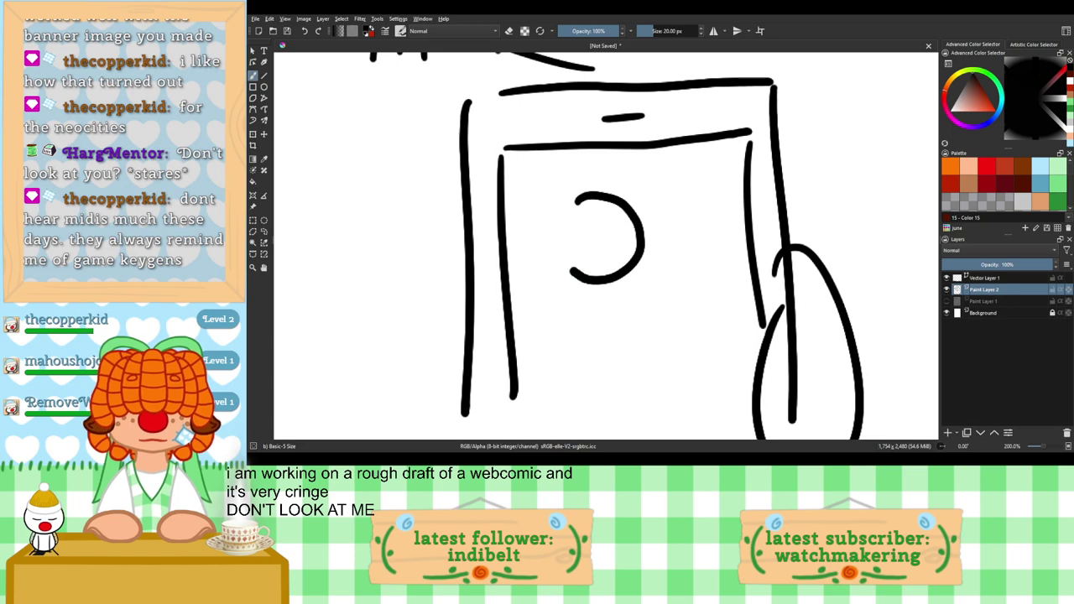
key(ctrl+z)
mouse_move(576, 199)
mouse_down()
mouse_move(609, 194)
mouse_move(635, 217)
mouse_move(640, 245)
mouse_move(622, 274)
mouse_move(560, 274)
mouse_up()
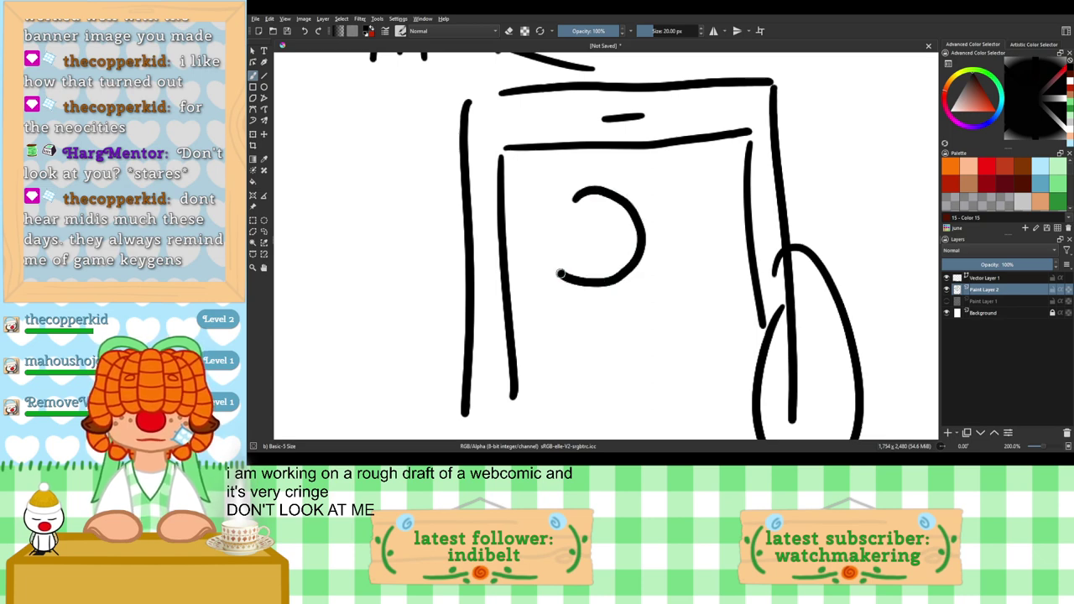
Step: Hand-letter "56%" inside the partial ring on the phone screen
key(plus)
mouse_move(562, 216)
mouse_down()
mouse_move(547, 222)
mouse_move(546, 264)
mouse_up()
drag(601, 205, 594, 251)
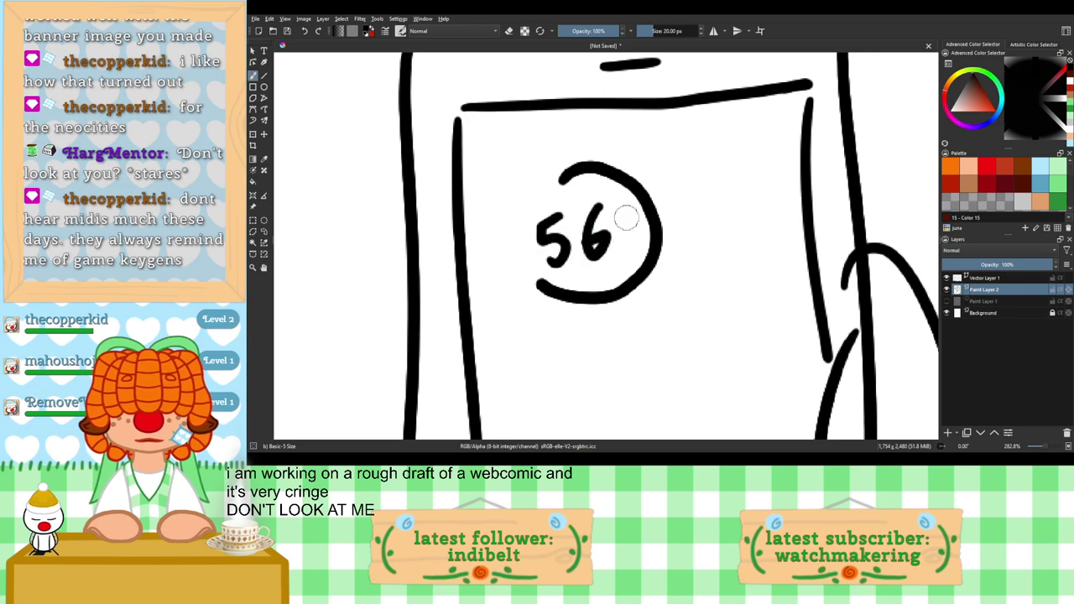
drag(630, 213, 621, 247)
click(613, 215)
click(639, 243)
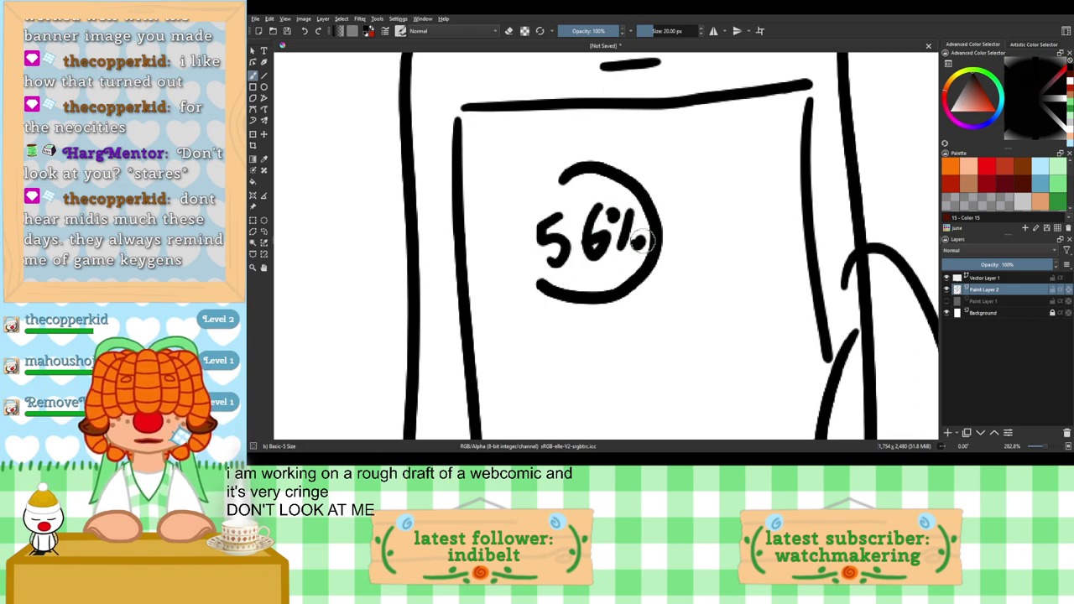
Step: Brush two small crescent shapes side by side to the right of the 56% ring
key(minus)
key(minus)
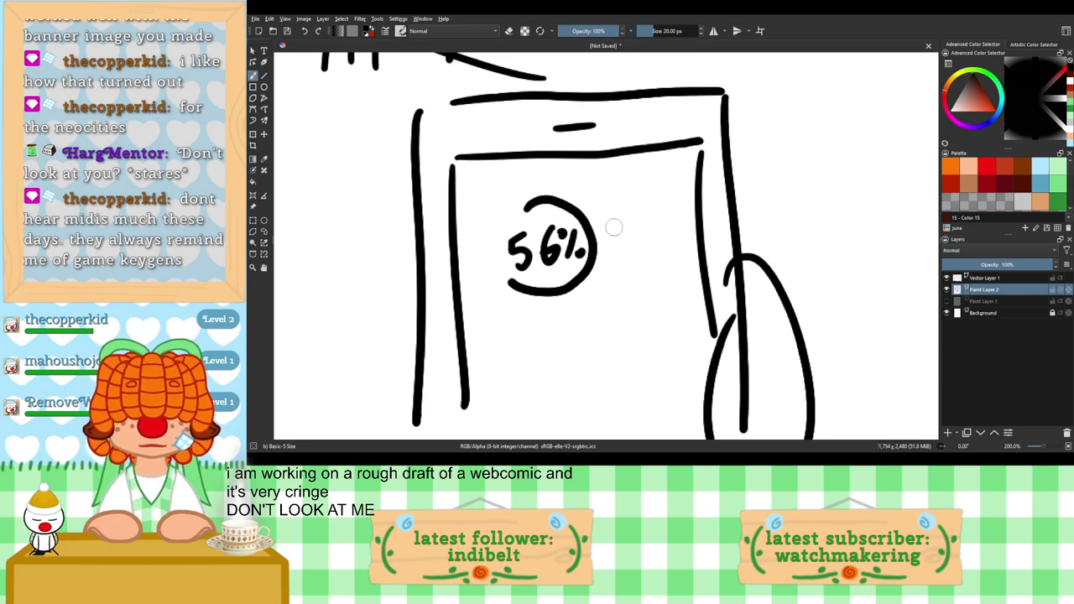
mouse_move(610, 223)
mouse_down()
mouse_move(633, 222)
mouse_move(621, 247)
mouse_up()
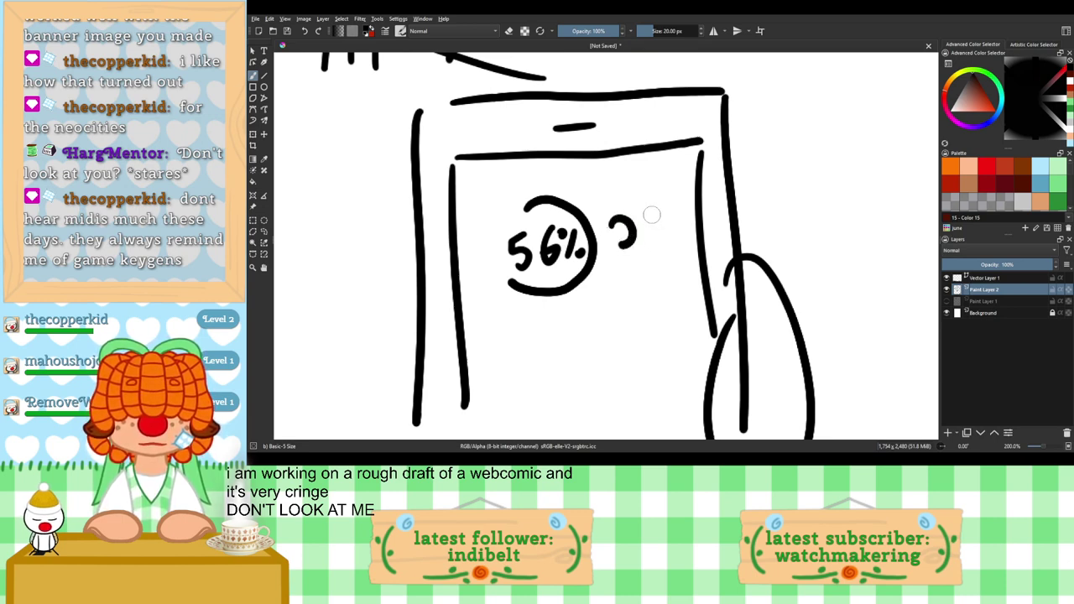
mouse_move(652, 214)
mouse_down()
mouse_move(671, 225)
mouse_move(649, 241)
mouse_up()
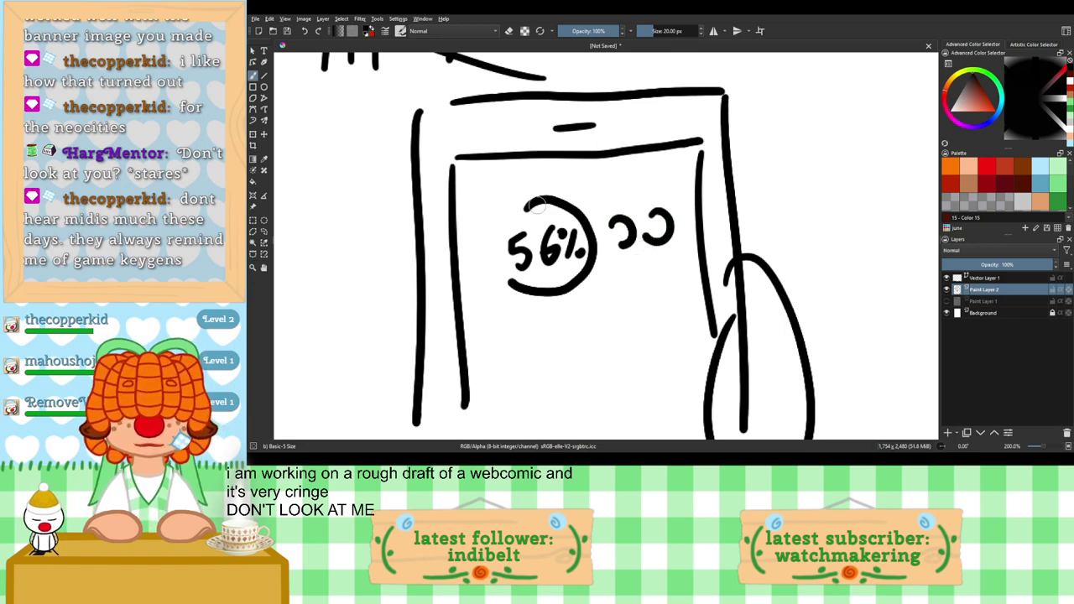
Step: Hand-letter the heading "sleep score" above the ring on the phone screen
key(plus)
key(minus)
key(plus)
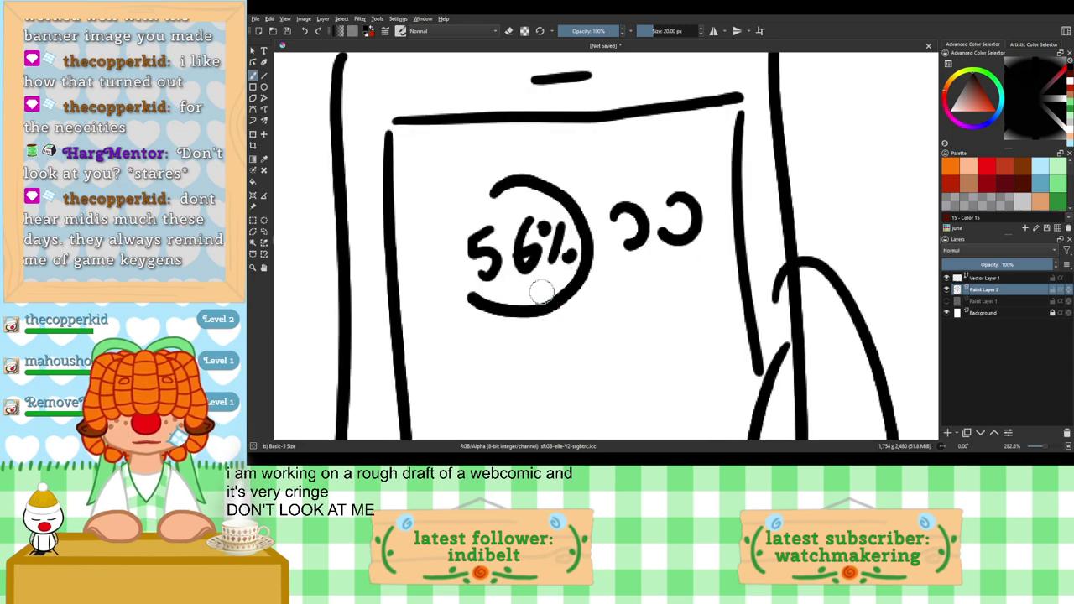
drag(429, 156, 411, 191)
drag(439, 135, 442, 192)
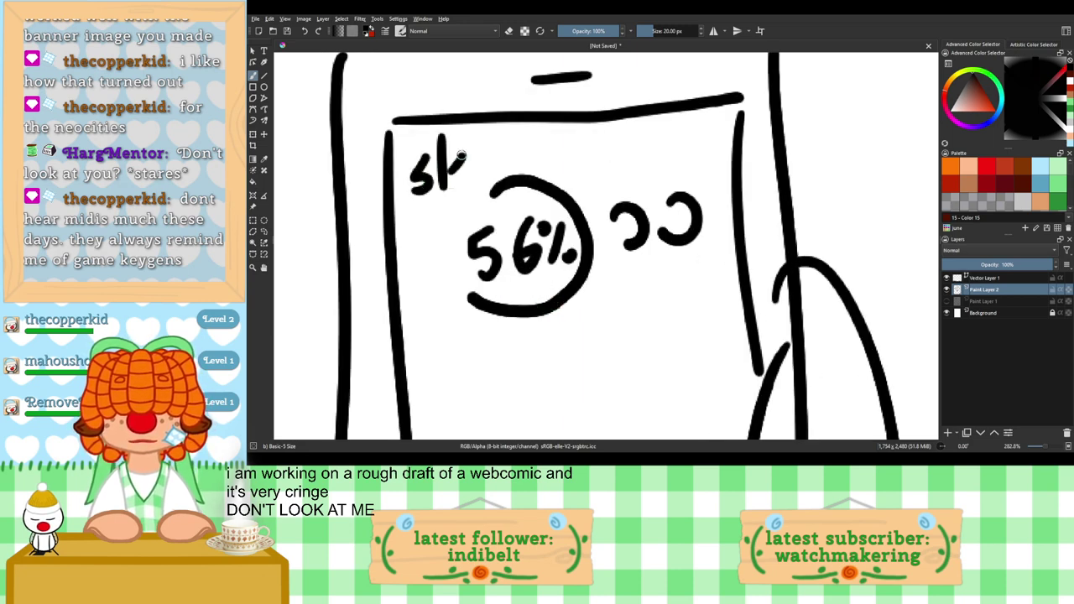
mouse_move(482, 152)
mouse_down()
mouse_move(470, 167)
mouse_move(495, 163)
mouse_move(500, 187)
mouse_move(507, 164)
mouse_move(544, 158)
mouse_move(537, 170)
mouse_move(579, 170)
mouse_move(595, 152)
mouse_move(621, 154)
mouse_move(631, 168)
mouse_up()
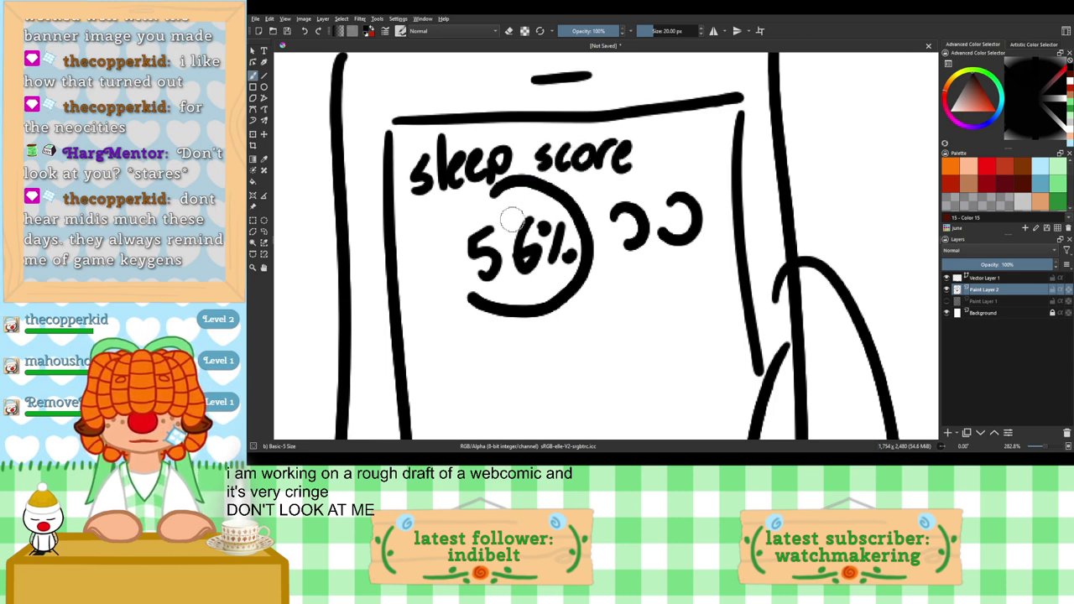
Step: Brush three slanted placeholder text lines below the ring on the phone screen
key(minus)
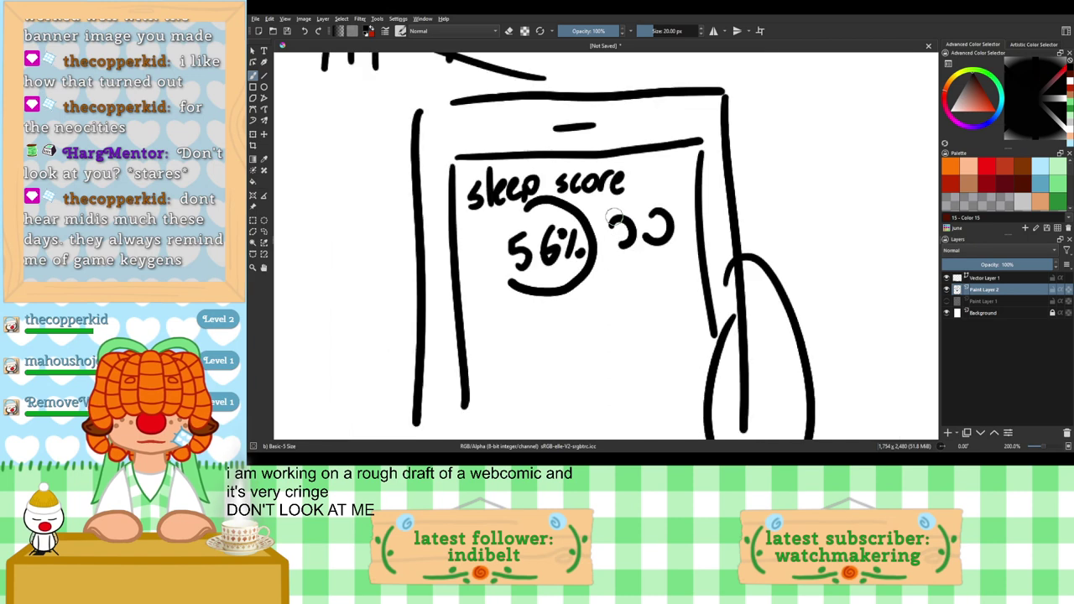
drag(610, 328, 622, 255)
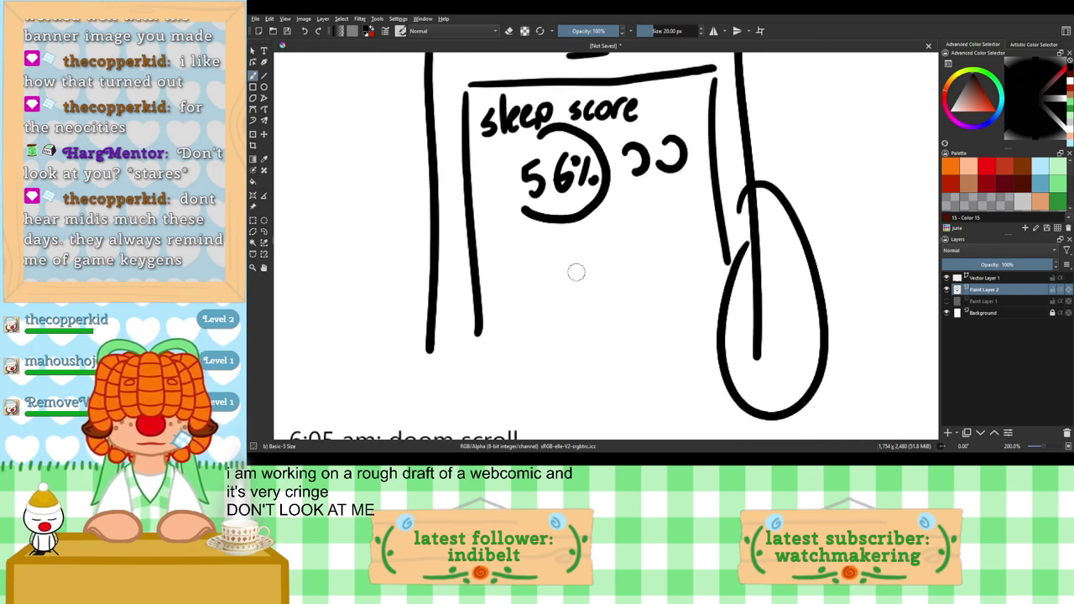
drag(514, 268, 687, 228)
drag(525, 288, 700, 262)
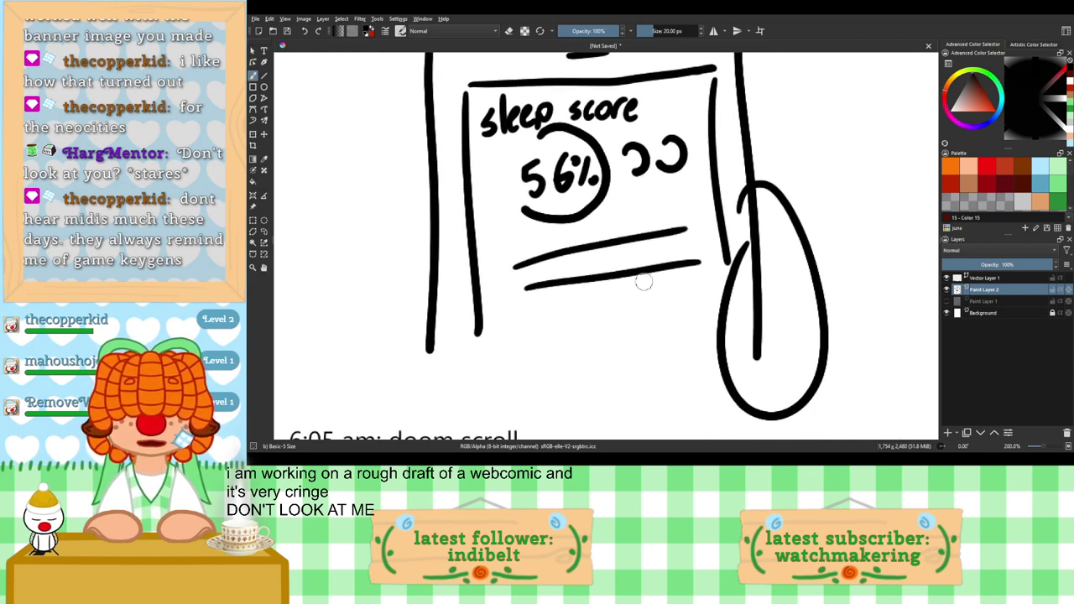
drag(542, 321, 695, 302)
Step: Show the grey sketch on Paint Layer 1 again as a guide for the face-and-phone panel
key(minus)
key(minus)
key(minus)
key(minus)
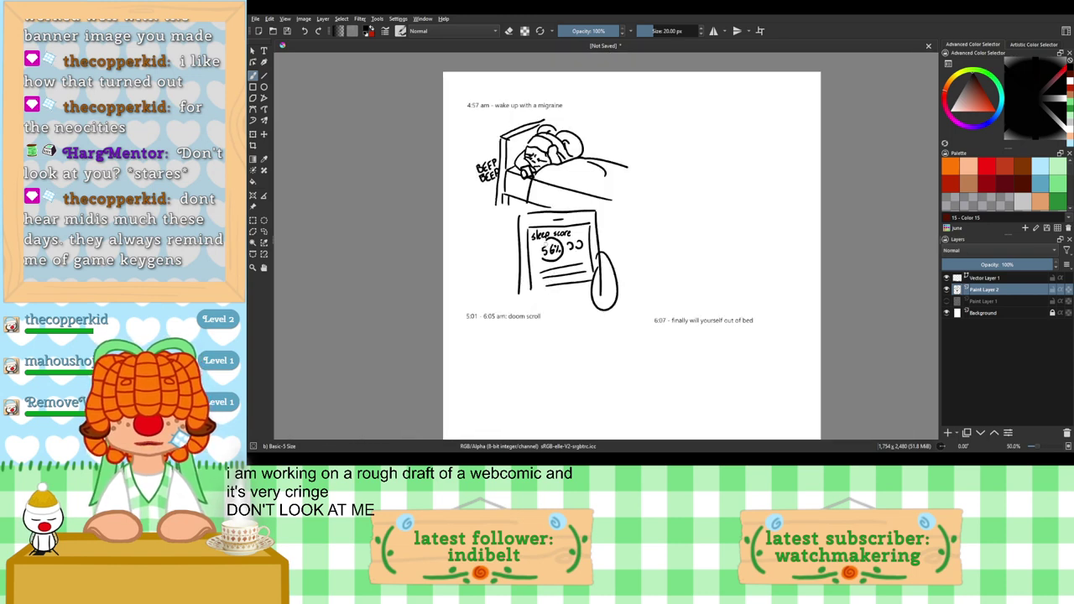
click(946, 300)
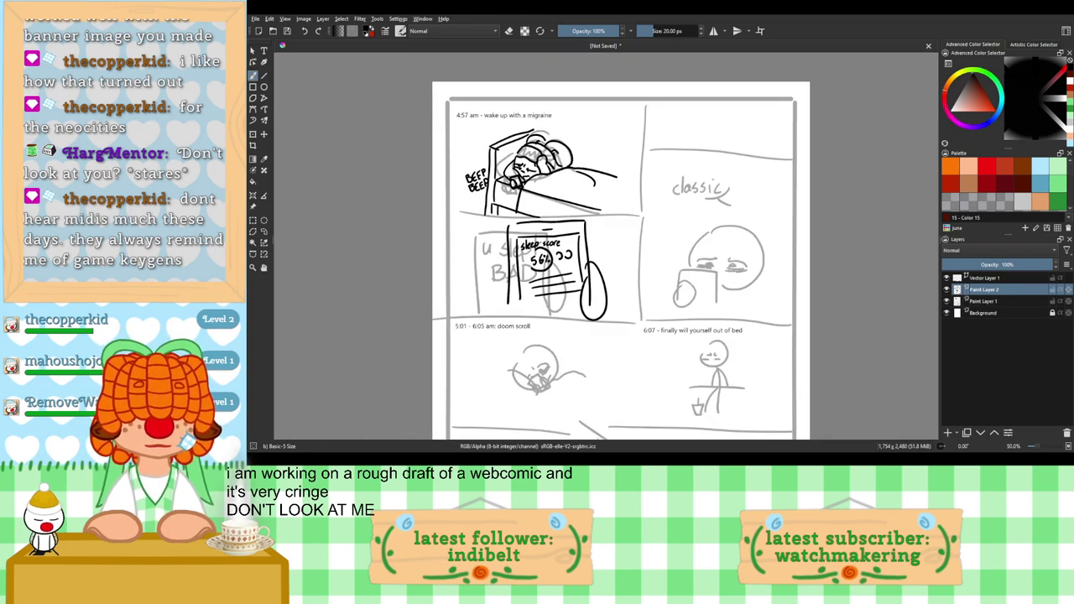
scroll(536, 323, up, 3)
drag(538, 293, 539, 311)
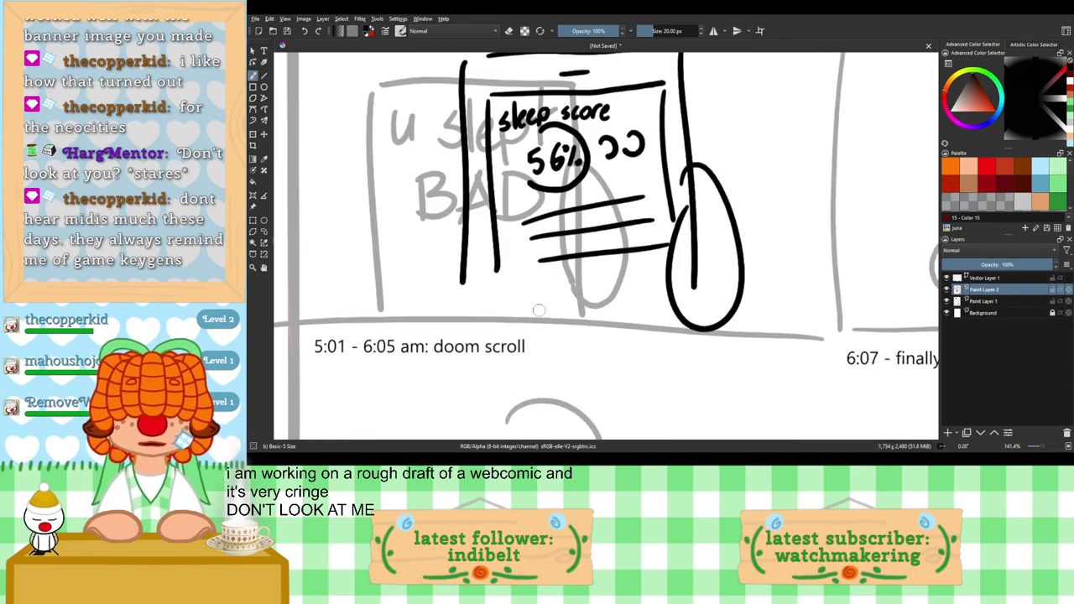
scroll(540, 312, down, 1)
drag(689, 311, 519, 322)
drag(806, 269, 750, 269)
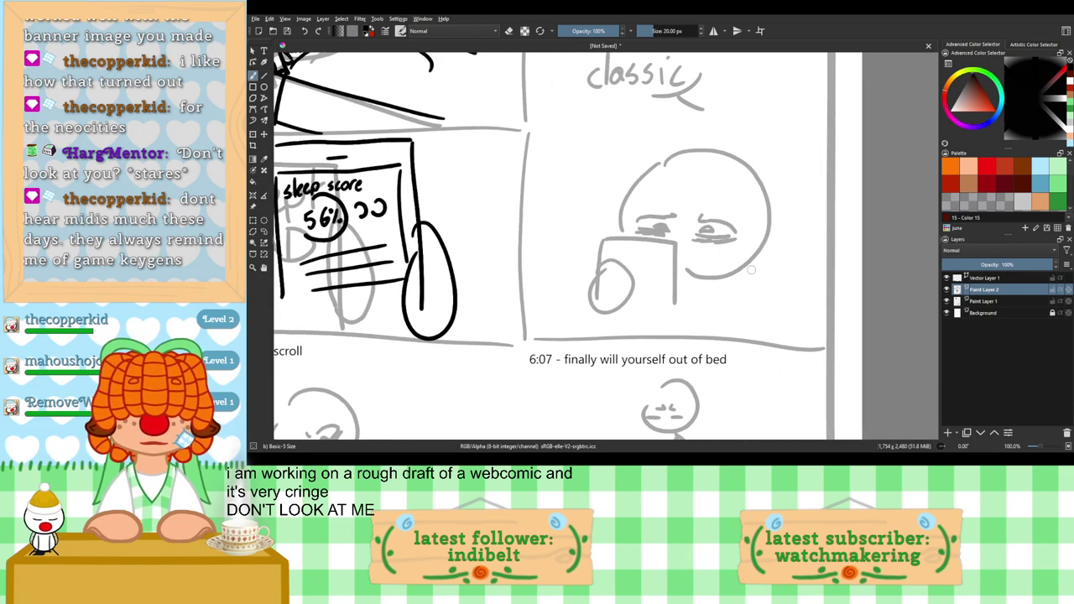
Step: Brush the black round head outline over the grey face sketch above the 6:07 caption, leaving gaps at the brow and phone
scroll(739, 249, up, 1)
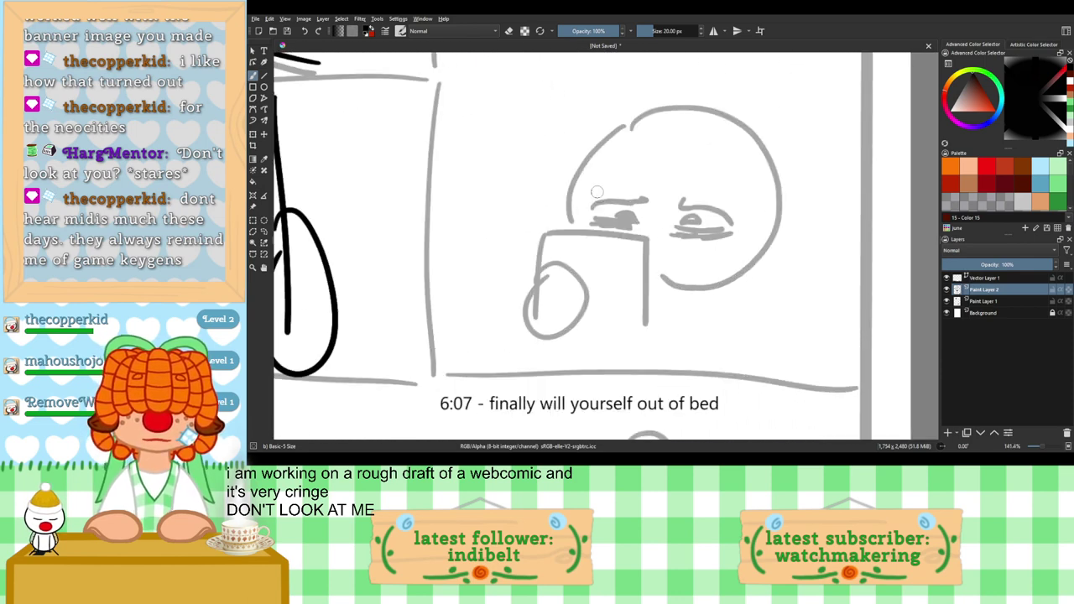
mouse_move(572, 188)
mouse_down()
mouse_move(617, 152)
mouse_move(740, 184)
mouse_move(763, 255)
mouse_up()
key(ctrl+z)
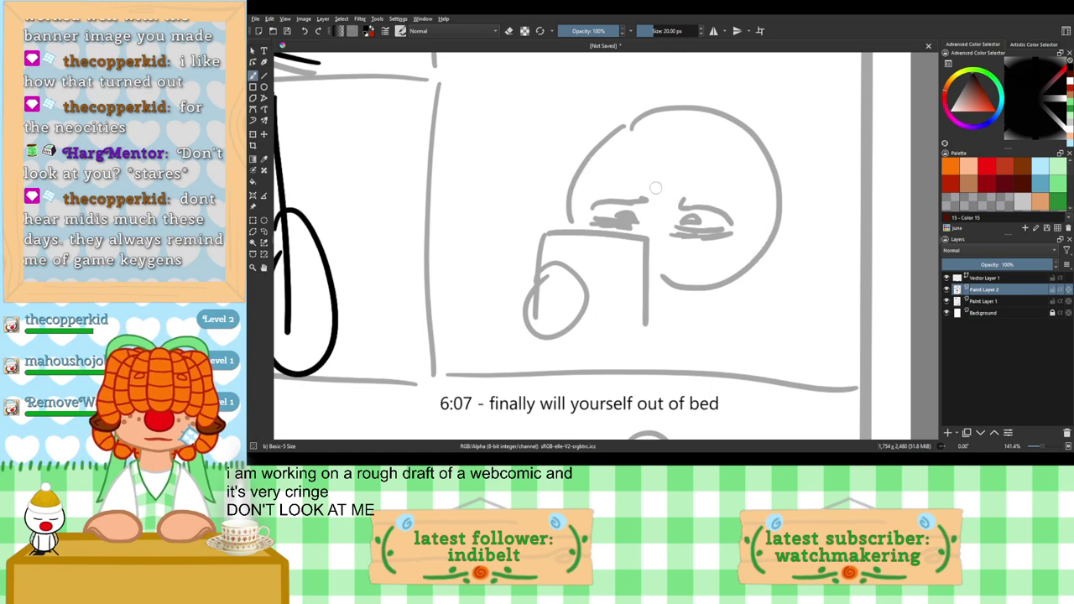
mouse_move(601, 144)
mouse_down()
mouse_move(669, 104)
mouse_move(757, 132)
mouse_move(790, 213)
mouse_move(771, 266)
mouse_move(724, 297)
mouse_move(663, 298)
mouse_up()
drag(589, 157, 574, 224)
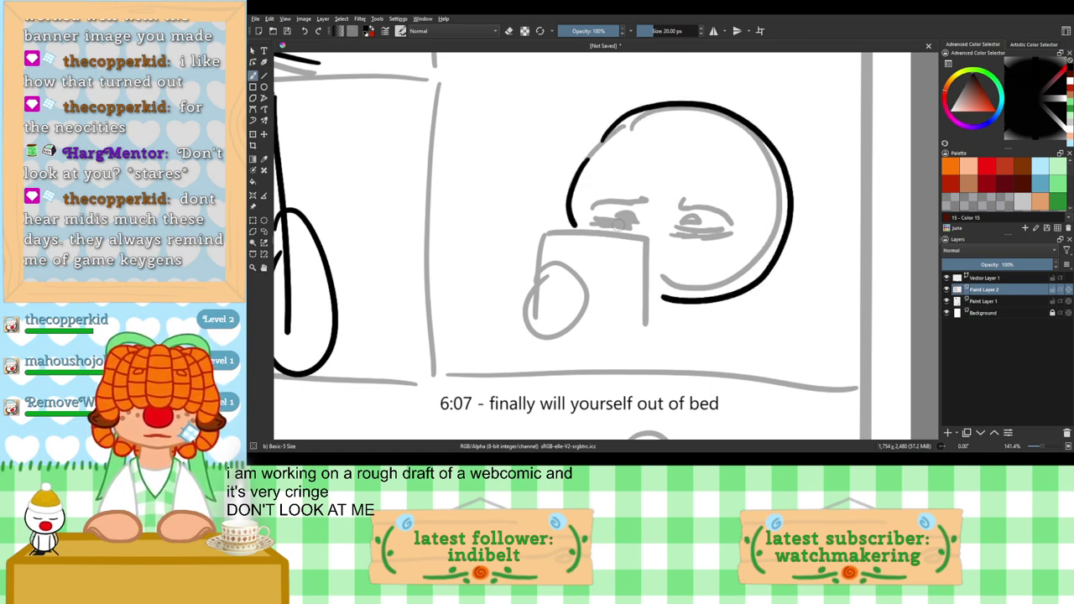
Step: Brush two half-lidded eyes with angular upper lids and solid black pupils over the sketched eyes
key(plus)
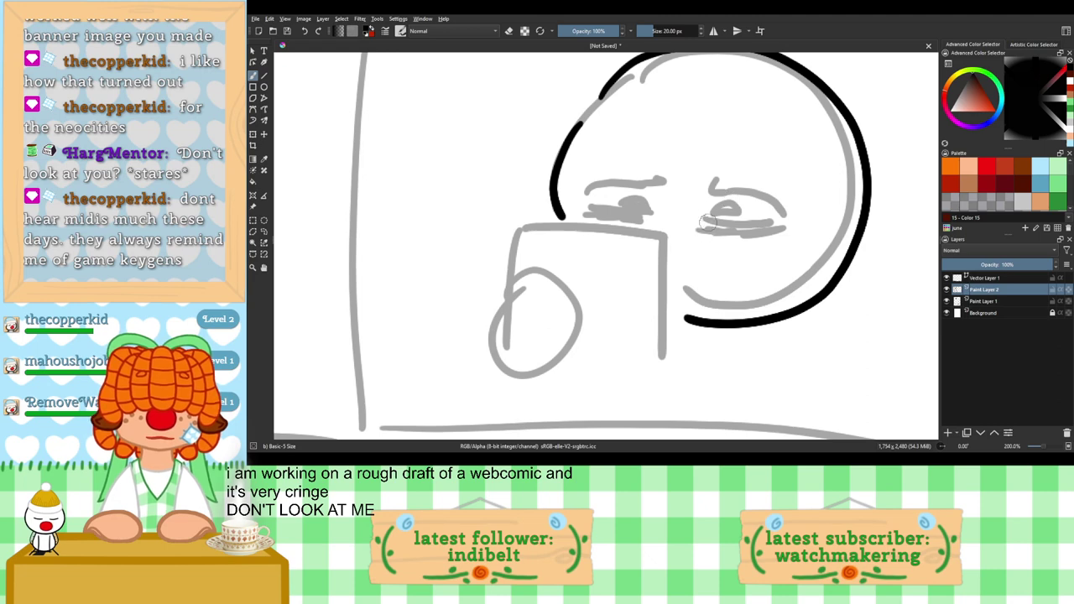
drag(785, 216, 704, 241)
key(ctrl+z)
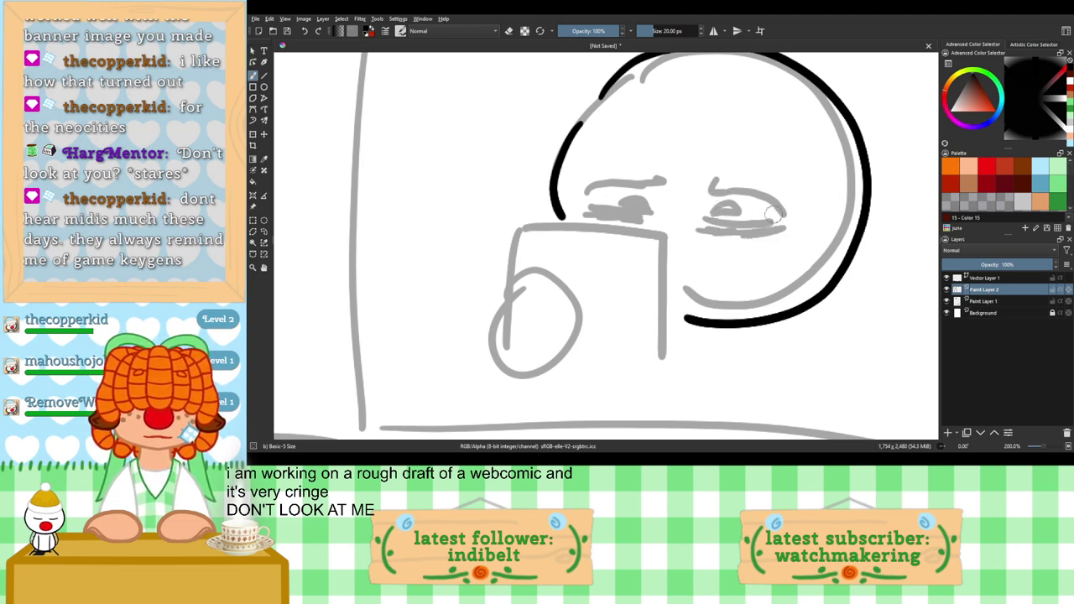
drag(785, 216, 717, 234)
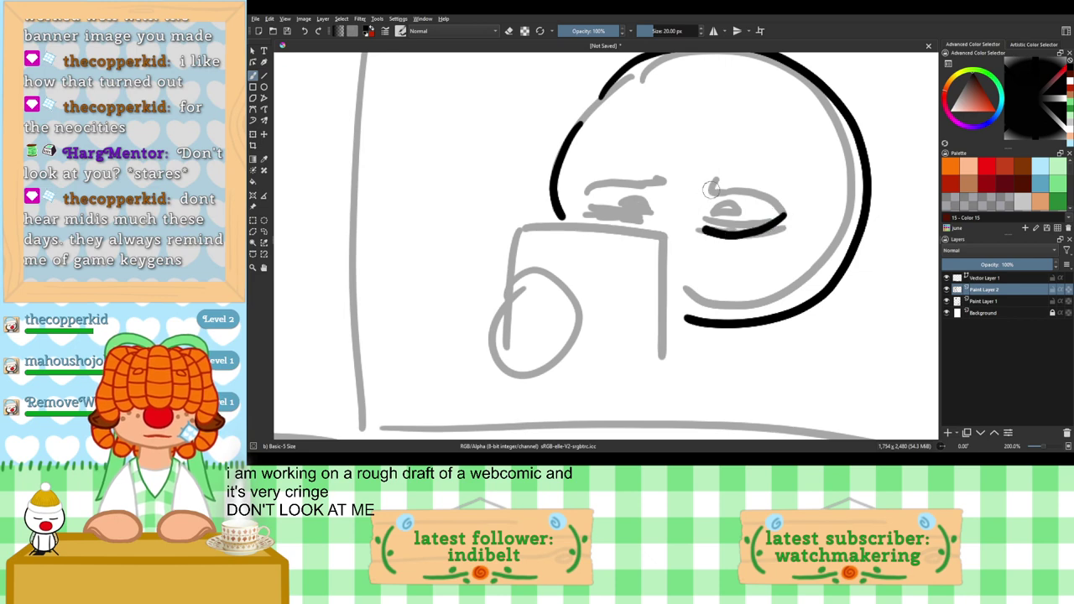
mouse_move(715, 178)
mouse_down()
mouse_move(707, 201)
mouse_move(737, 199)
mouse_up()
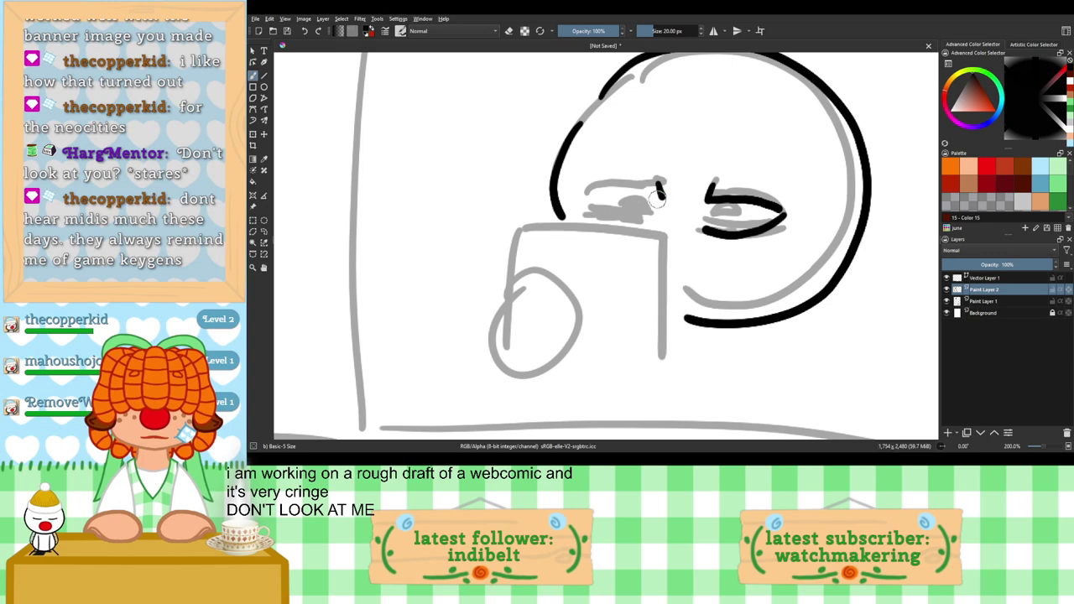
mouse_move(660, 194)
mouse_down()
mouse_move(586, 213)
mouse_move(639, 229)
mouse_move(666, 213)
mouse_up()
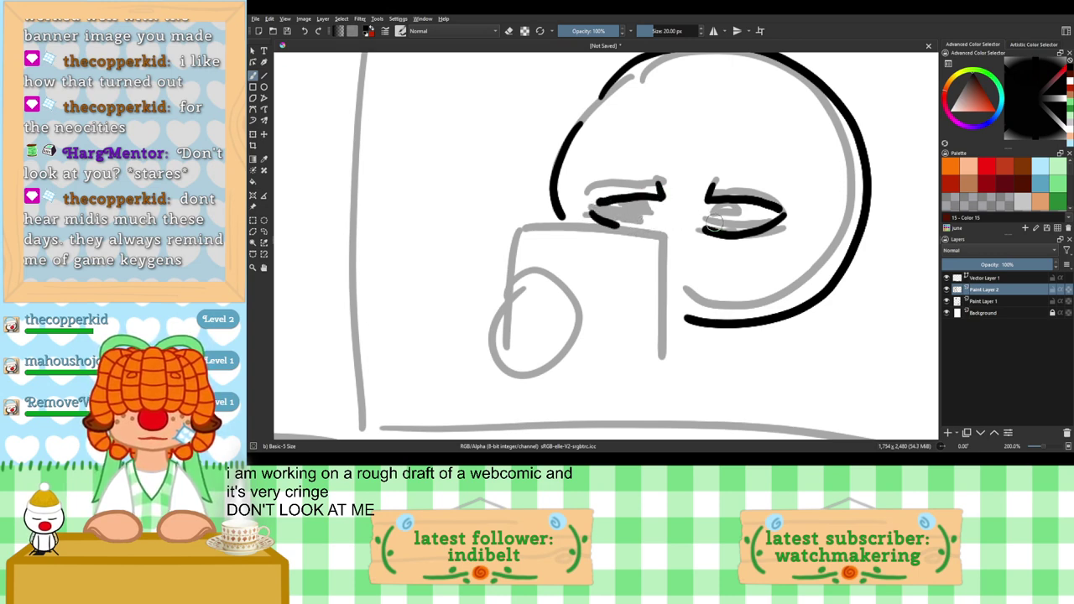
click(710, 218)
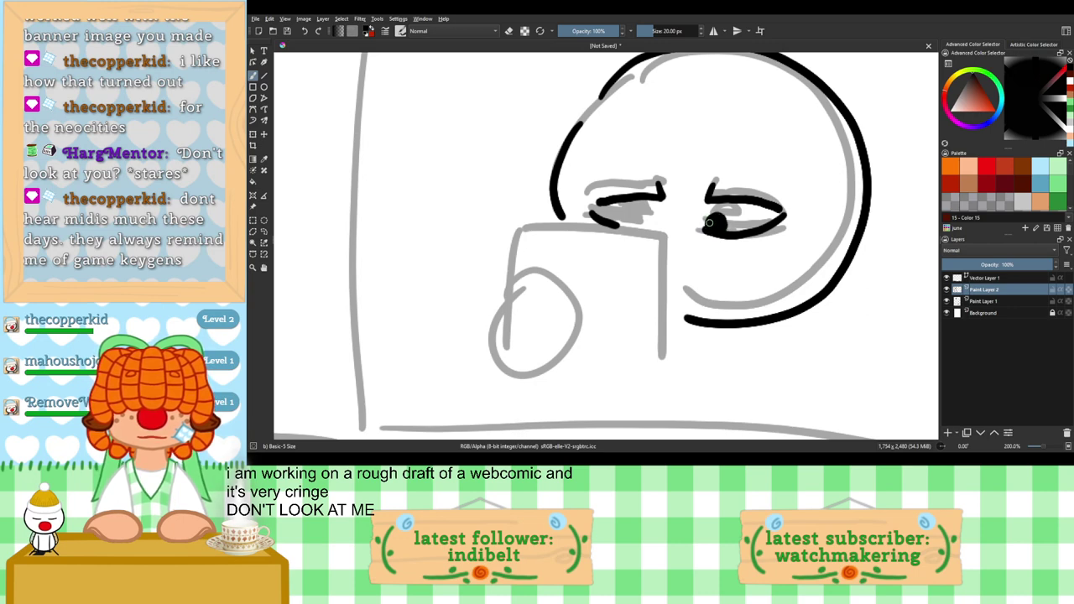
drag(709, 223, 709, 228)
click(644, 218)
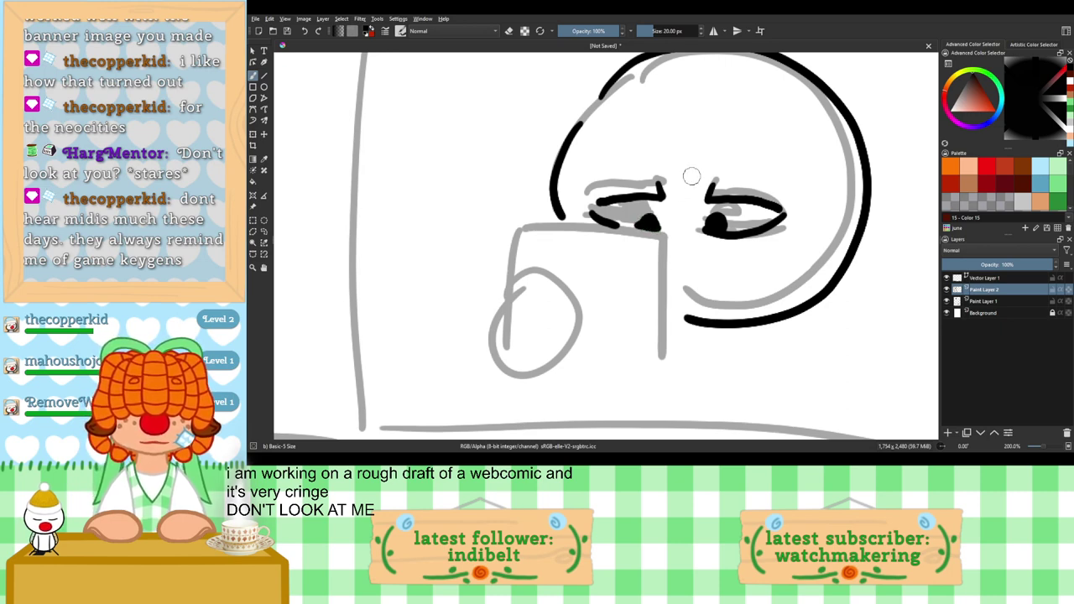
Step: Brush frown creases between the eyes, a short nose mark and a small downturned mouth beside the sketched phone
mouse_move(688, 179)
mouse_down()
mouse_move(690, 197)
mouse_move(678, 198)
mouse_up()
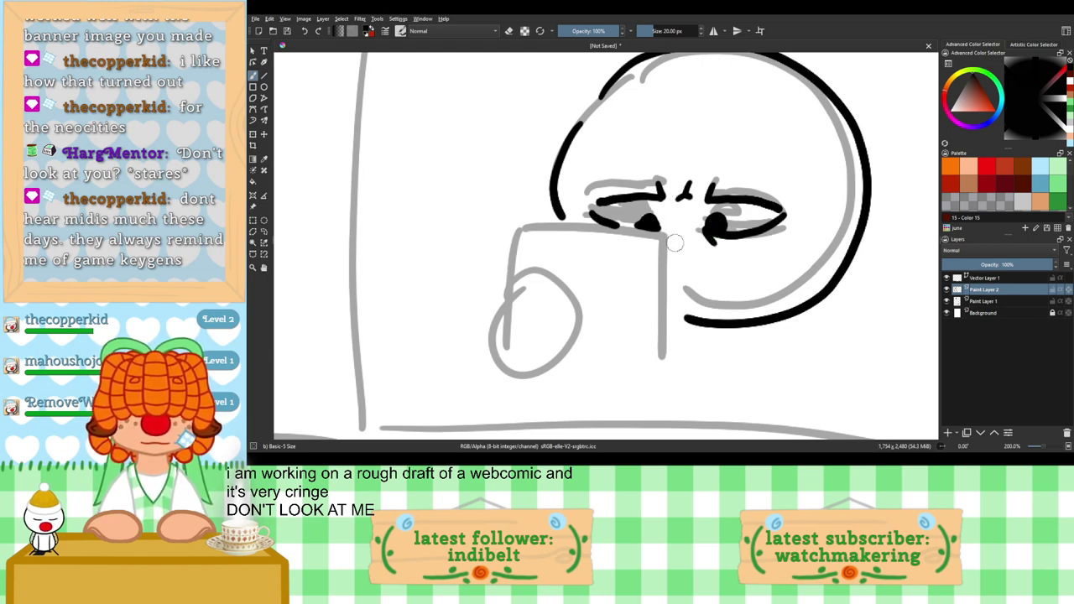
drag(728, 233, 702, 280)
drag(647, 313, 648, 314)
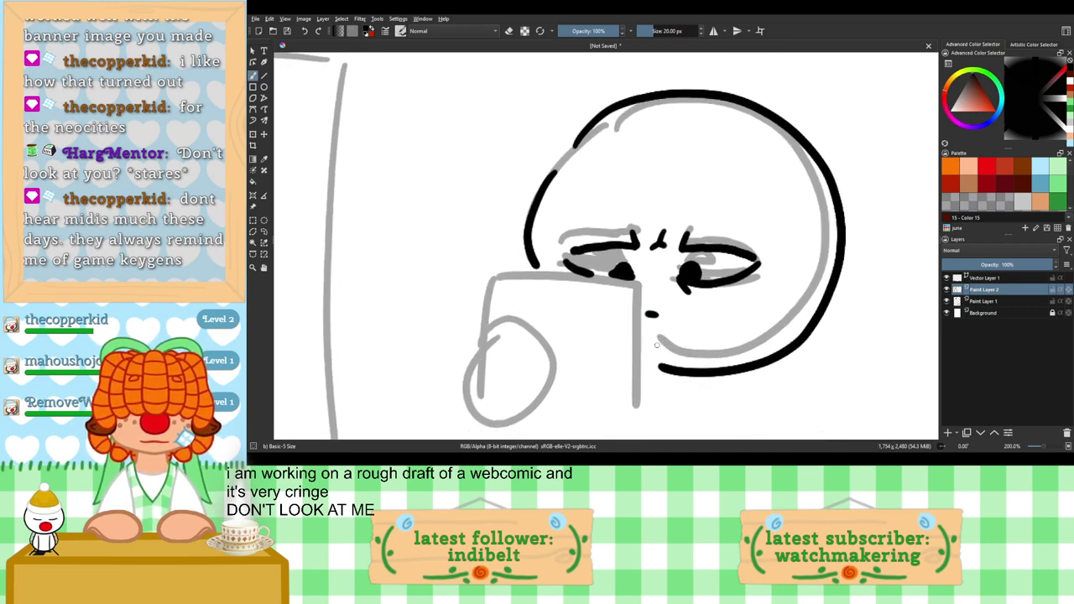
mouse_move(657, 345)
mouse_down()
mouse_move(694, 339)
mouse_move(652, 360)
mouse_move(684, 333)
mouse_move(689, 351)
mouse_up()
key(ctrl+z)
scroll(688, 349, down, 4)
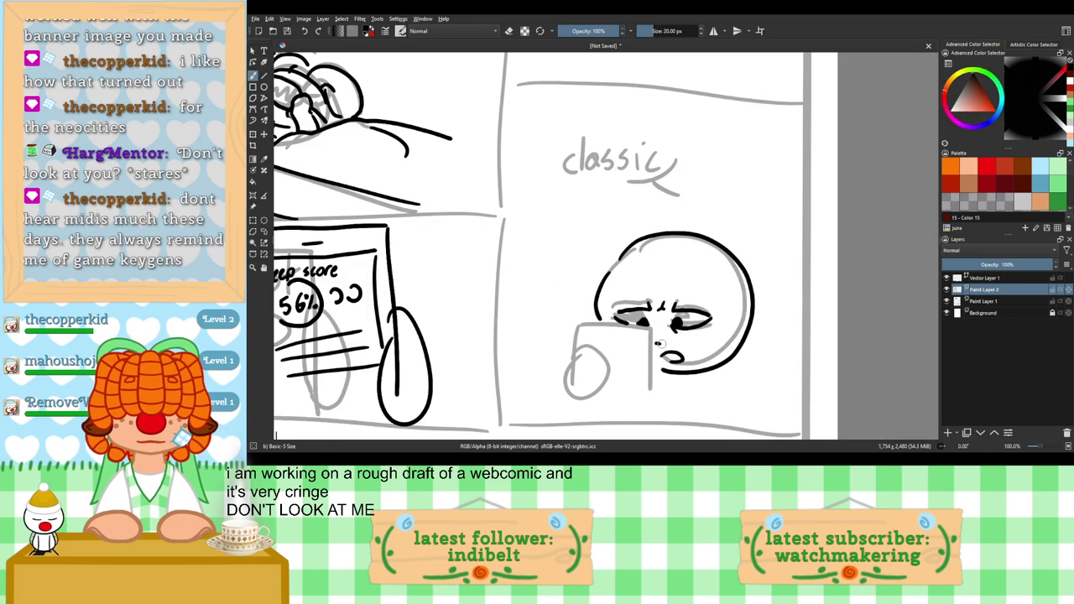
scroll(668, 346, up, 5)
scroll(643, 288, down, 2)
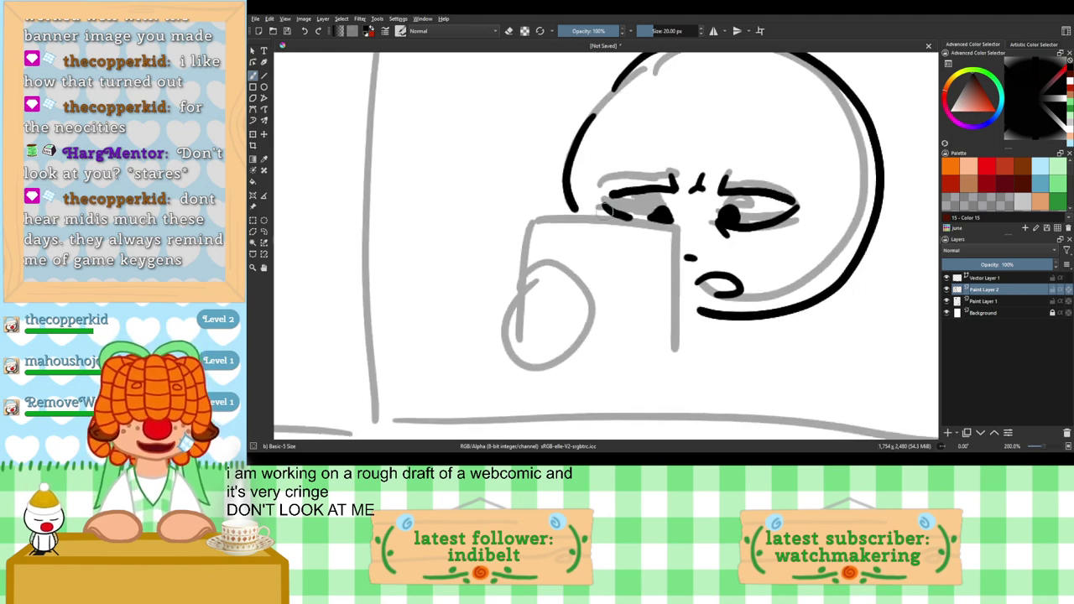
drag(558, 226, 681, 222)
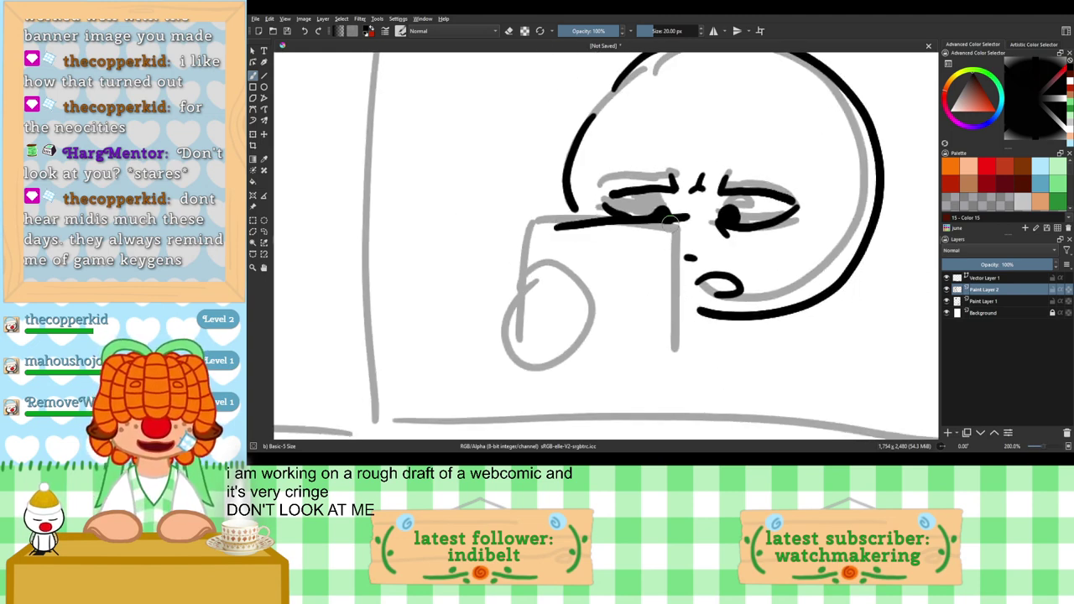
key(ctrl+z)
drag(585, 226, 675, 220)
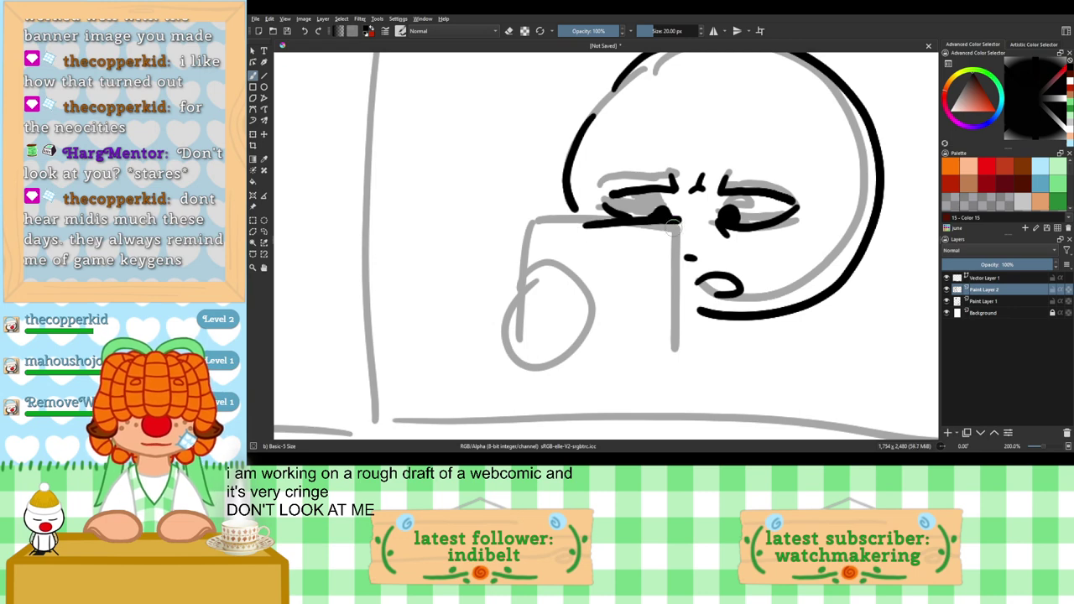
key(ctrl+z)
drag(541, 232, 678, 225)
key(ctrl+z)
Step: Brush the phone's top and side edges in front of the face, with an oval hand around its outer edge
mouse_move(568, 232)
mouse_down()
mouse_move(670, 233)
mouse_move(681, 349)
mouse_up()
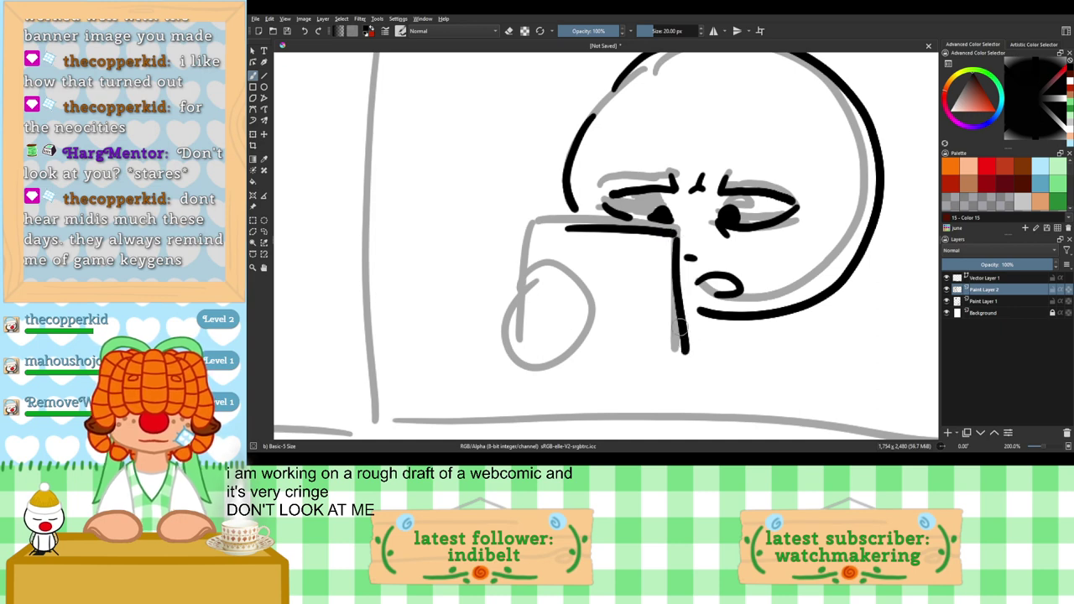
key(ctrl+z)
drag(674, 233, 677, 356)
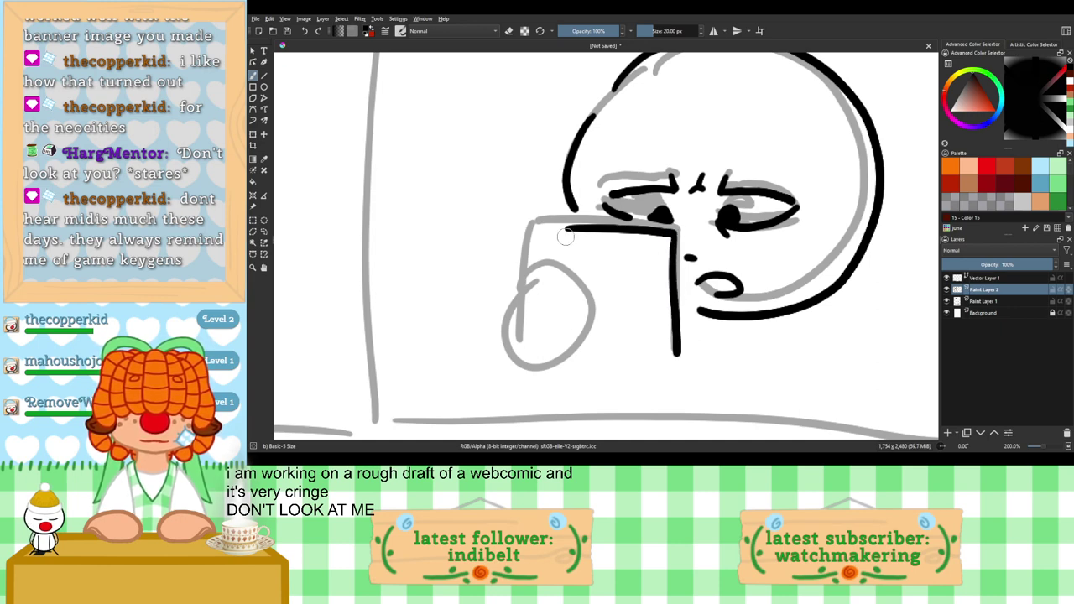
drag(562, 230, 563, 344)
mouse_move(537, 290)
mouse_down()
mouse_move(551, 263)
mouse_move(560, 279)
mouse_up()
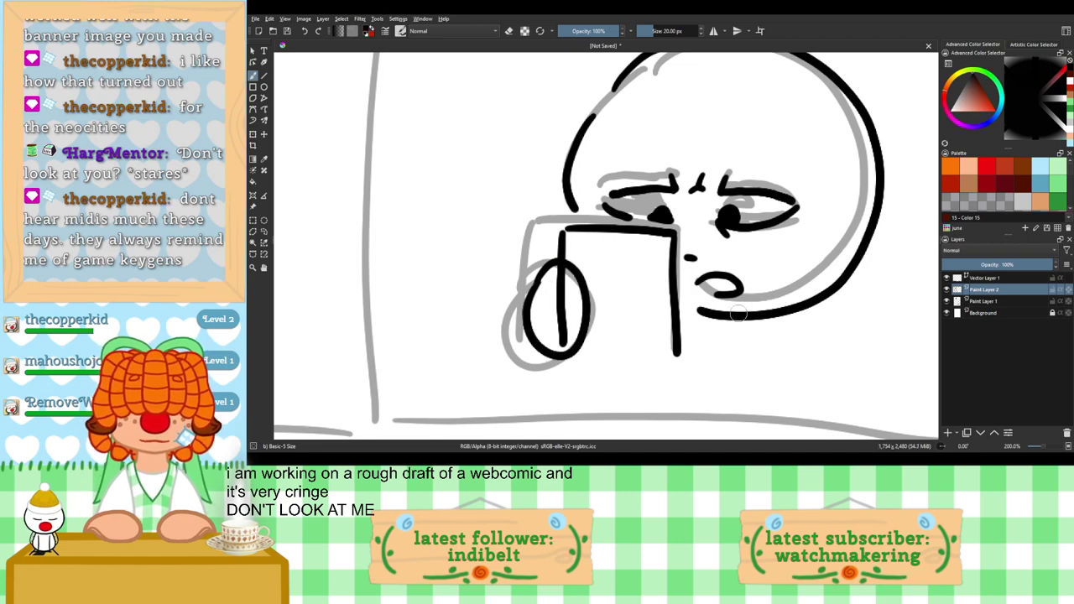
scroll(738, 312, down, 4)
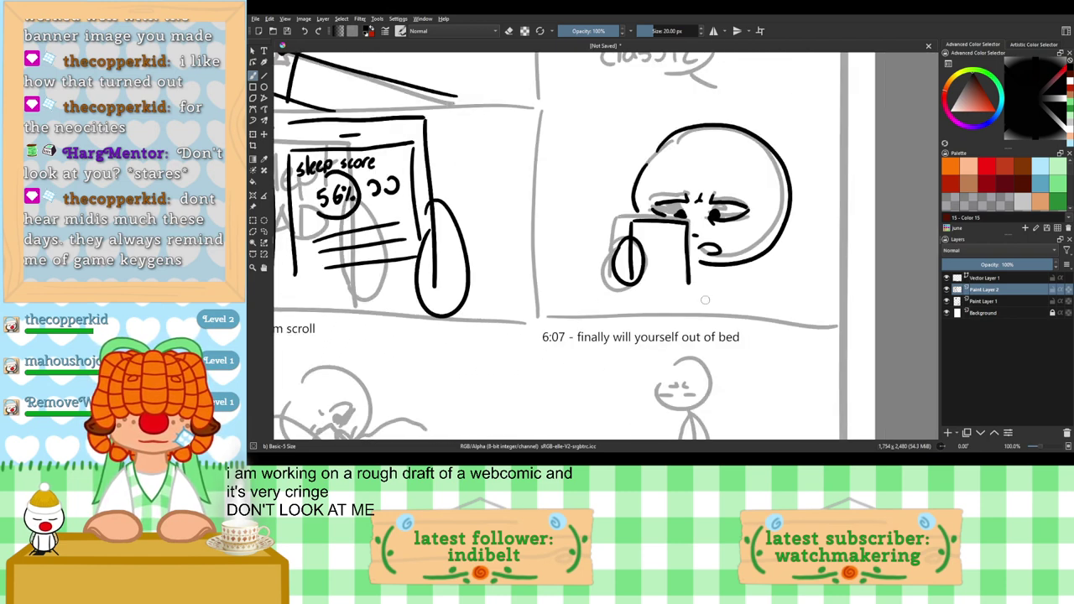
Step: Brush a wavy fringe line across the forehead and fill the band above it with zigzag hair strokes
scroll(740, 265, up, 1)
drag(680, 249, 644, 335)
scroll(713, 258, down, 1)
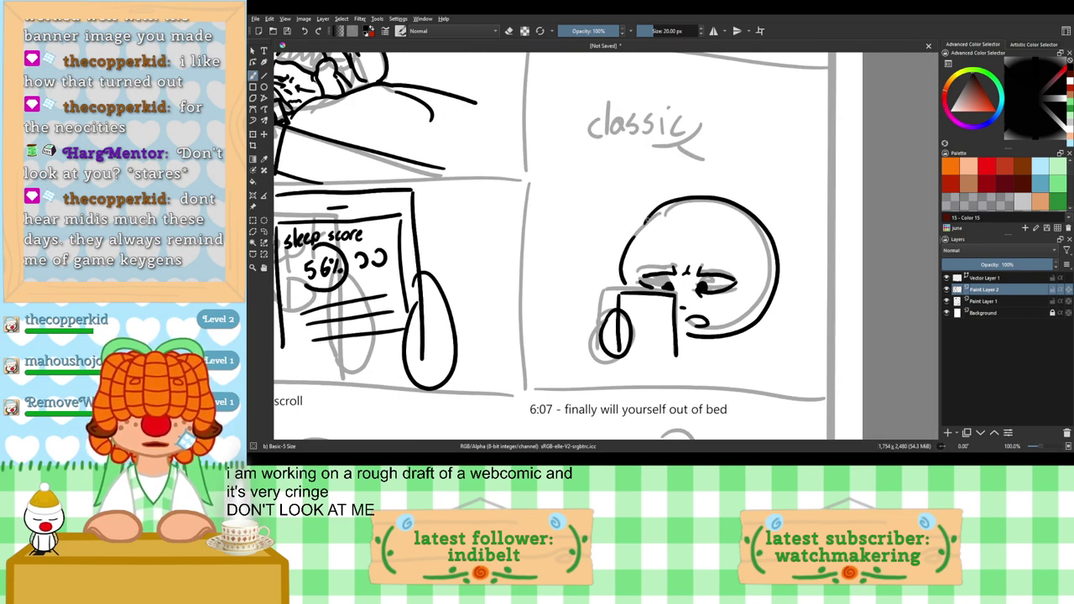
key(ctrl+z)
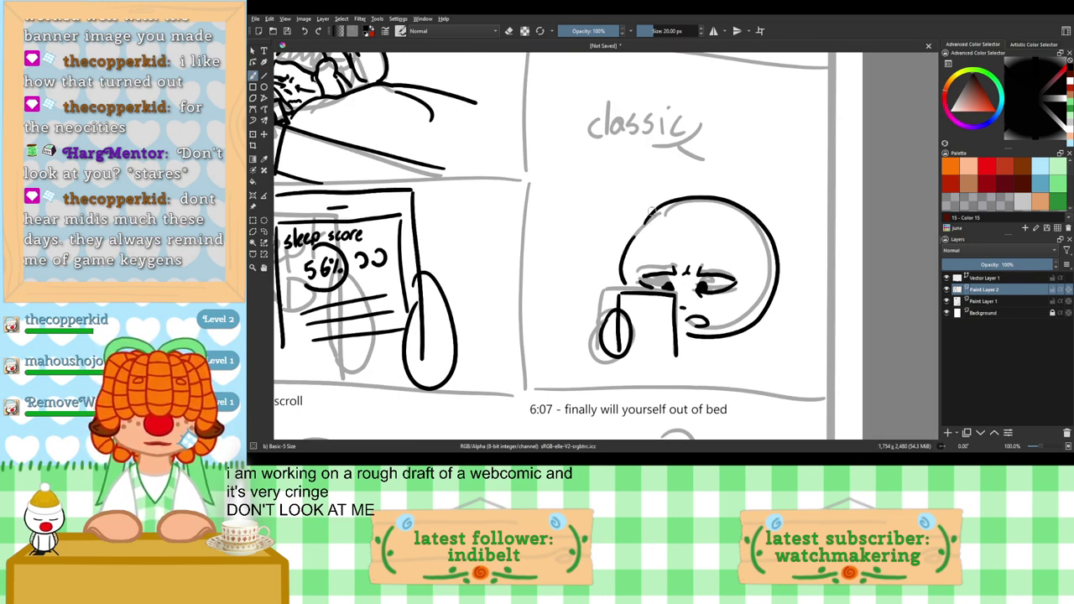
mouse_move(656, 209)
mouse_down()
mouse_move(676, 241)
mouse_move(693, 233)
mouse_move(728, 249)
mouse_up()
key(ctrl+z)
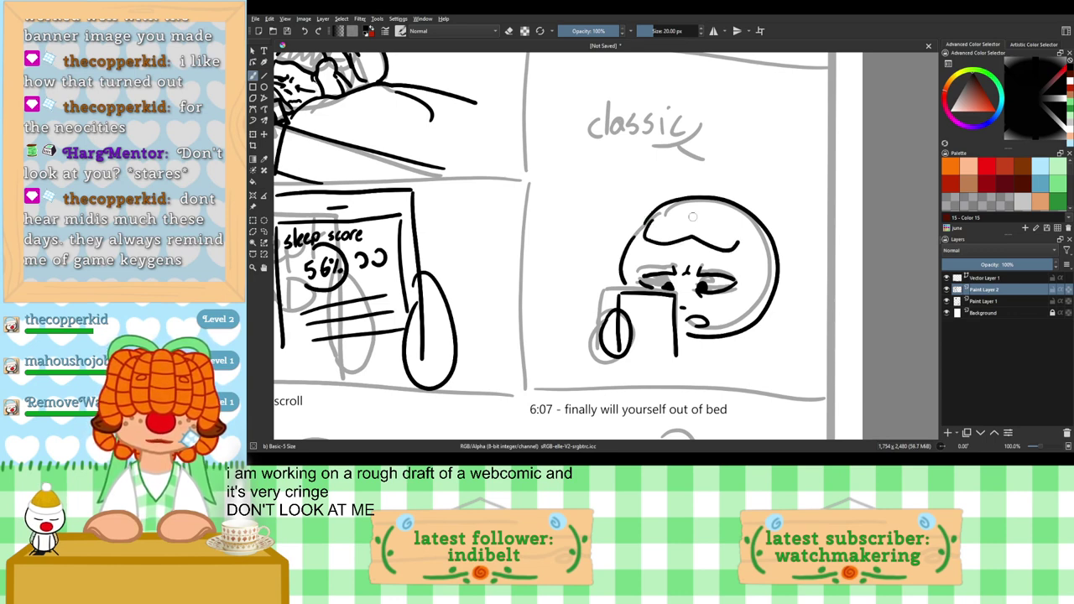
mouse_move(655, 215)
mouse_down()
mouse_move(730, 222)
mouse_move(732, 237)
mouse_move(713, 226)
mouse_move(656, 239)
mouse_up()
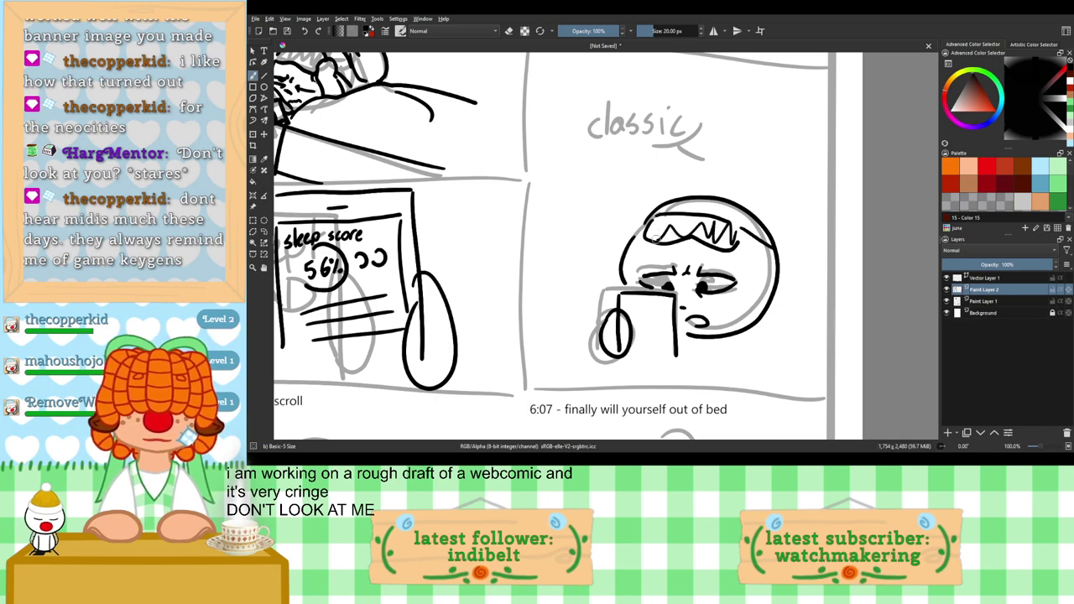
scroll(623, 282, down, 2)
drag(622, 283, 683, 132)
scroll(494, 251, up, 3)
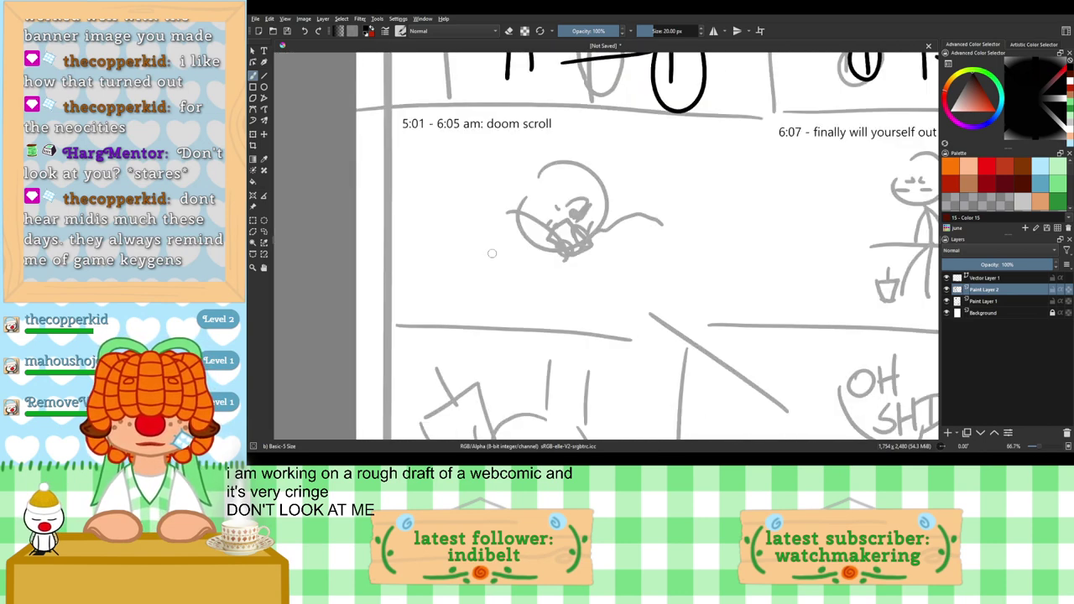
drag(656, 223, 631, 244)
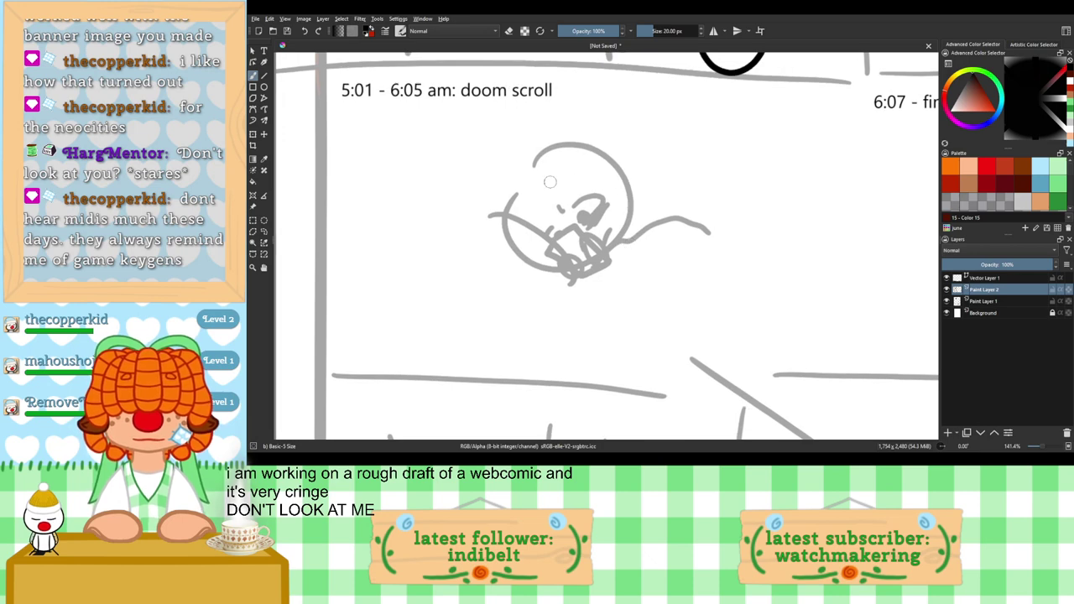
mouse_move(528, 171)
mouse_down()
mouse_move(566, 149)
mouse_move(621, 173)
mouse_move(641, 216)
mouse_move(615, 246)
mouse_up()
key(ctrl+z)
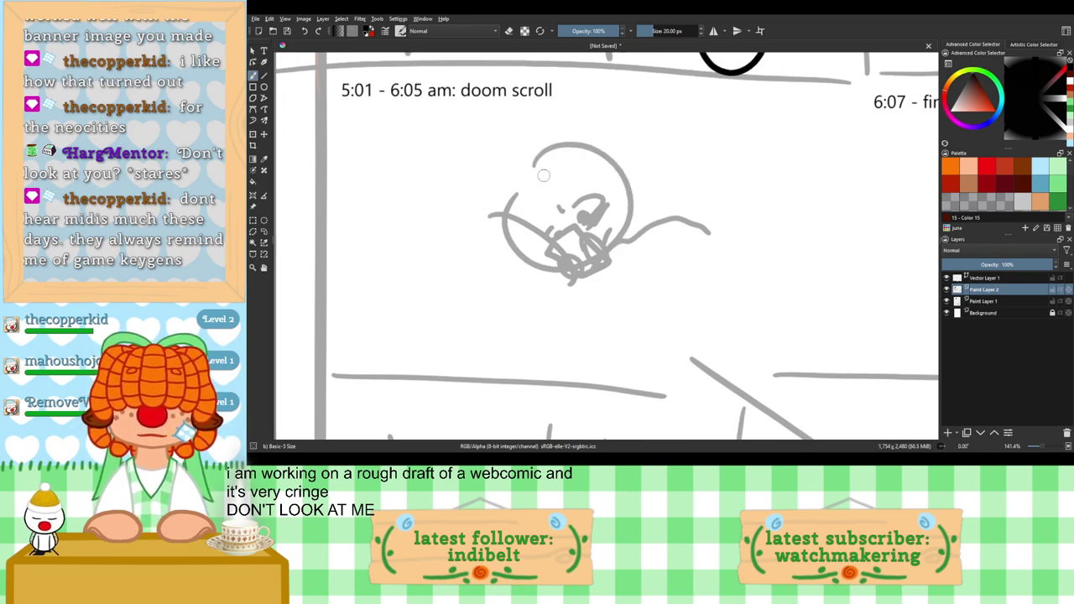
mouse_move(522, 195)
mouse_down()
mouse_move(587, 151)
mouse_move(550, 277)
mouse_move(564, 211)
mouse_up()
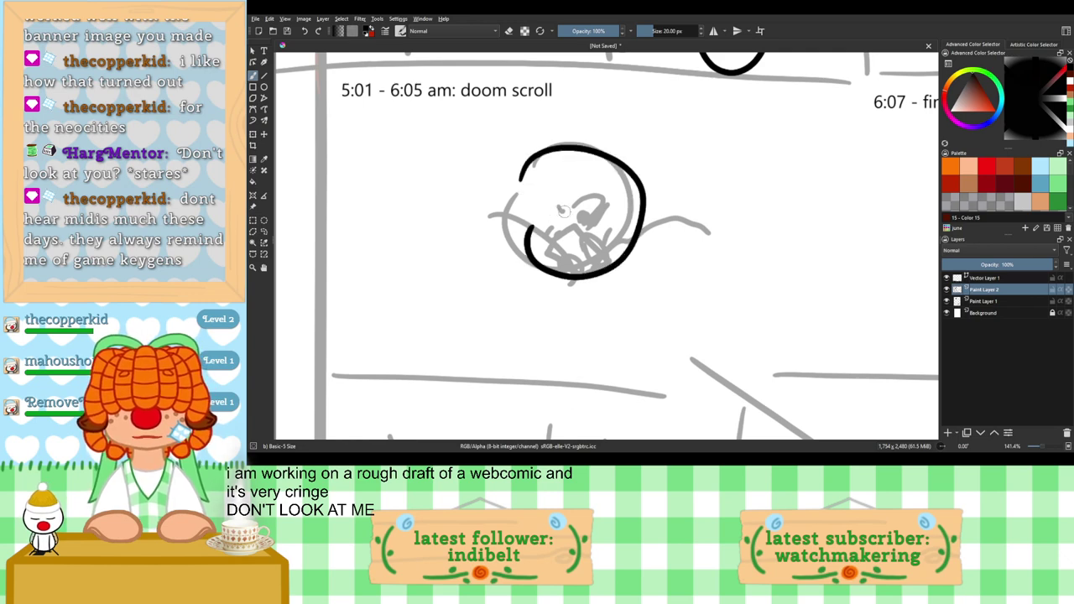
key(ctrl+z)
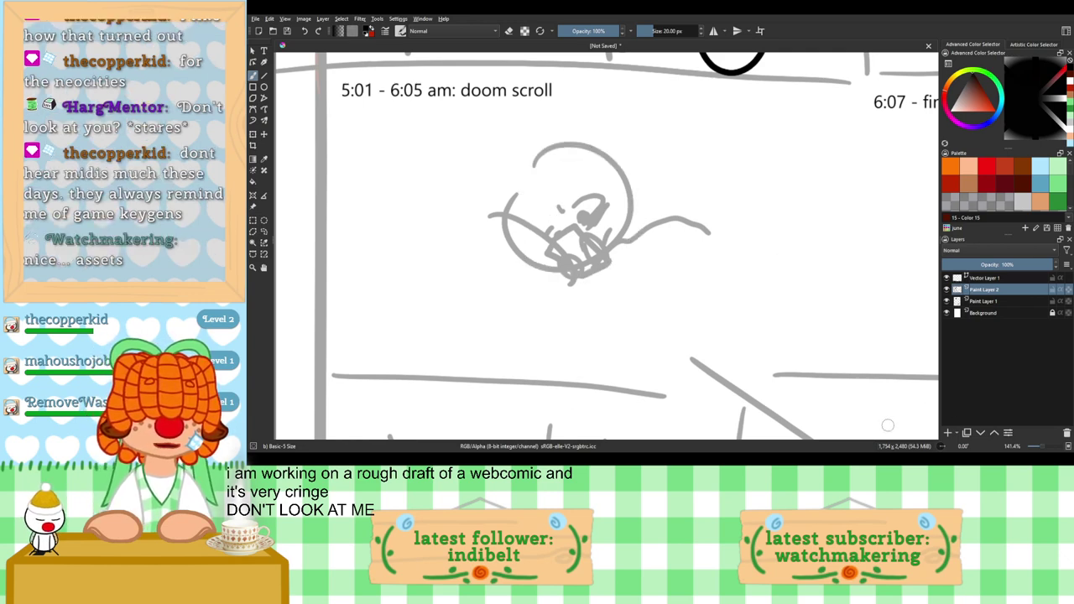
Step: Rotate the canvas to 60° and brush the top arc of the head in the panel under the doom scroll caption
drag(943, 450, 941, 449)
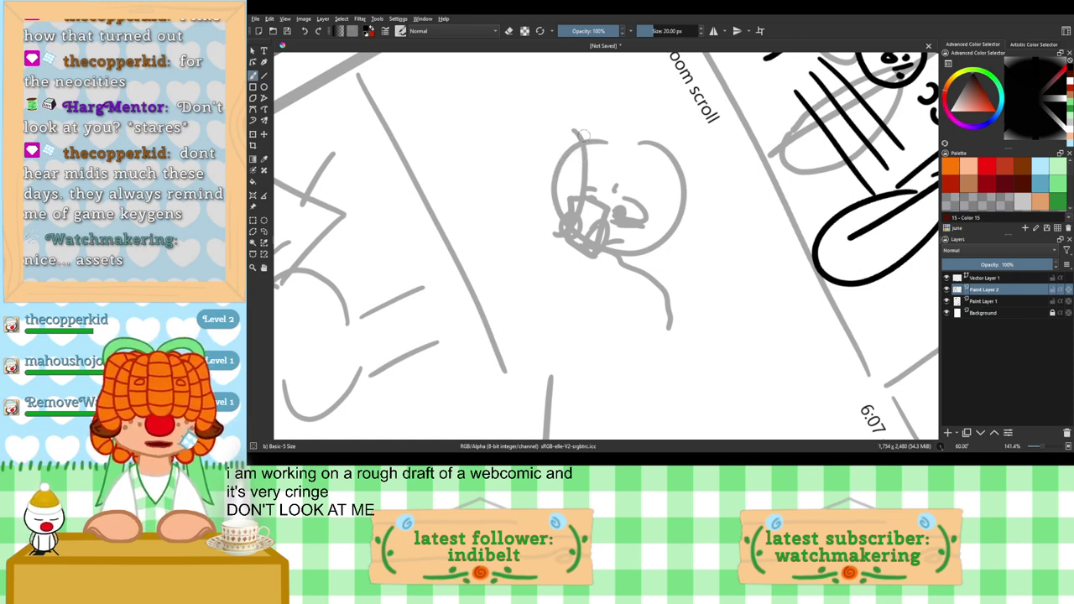
mouse_move(583, 136)
mouse_down()
mouse_move(655, 139)
mouse_move(680, 217)
mouse_up()
key(ctrl+z)
mouse_move(592, 142)
mouse_down()
mouse_move(656, 148)
mouse_move(676, 183)
mouse_move(672, 232)
mouse_move(608, 250)
mouse_up()
key(ctrl+z)
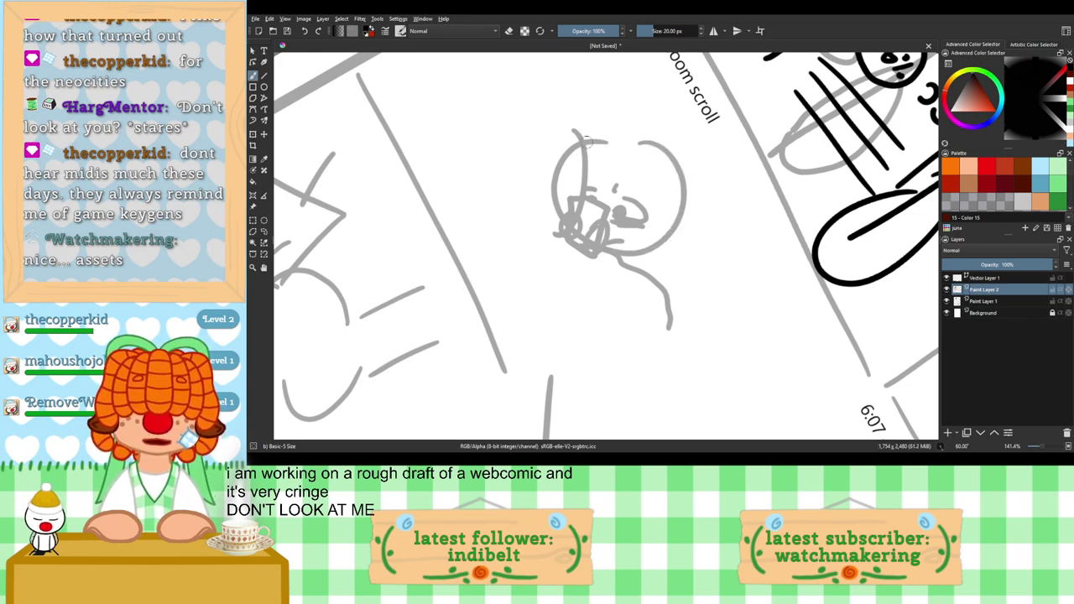
mouse_move(582, 138)
mouse_down()
mouse_move(660, 155)
mouse_move(673, 208)
mouse_move(651, 242)
mouse_move(611, 255)
mouse_up()
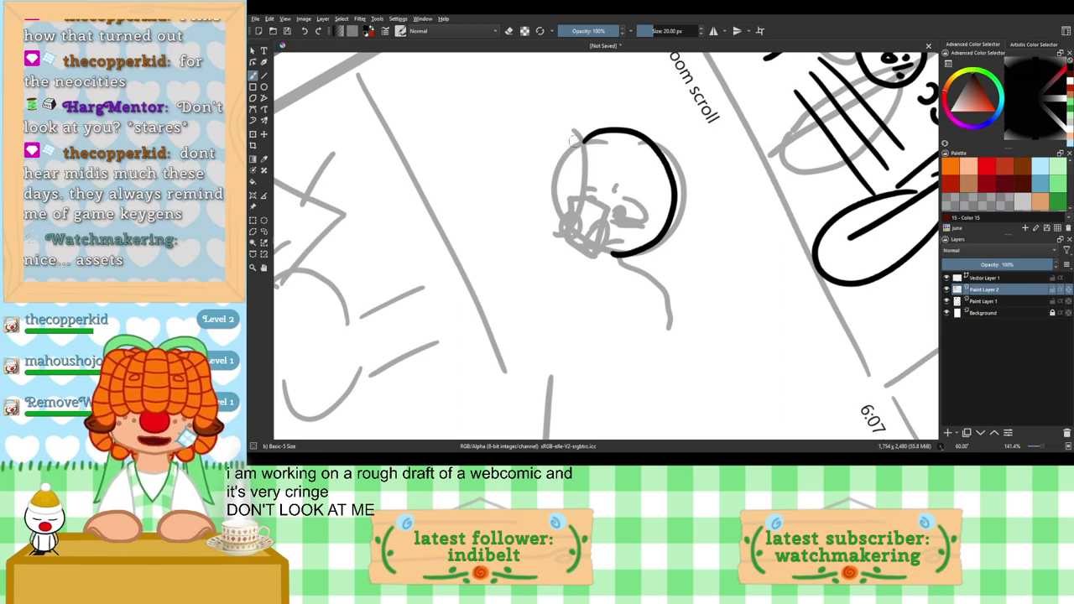
Step: Brush two oval hands holding a small phone in front of the lower face in the doom scroll panel
key(plus)
key(plus)
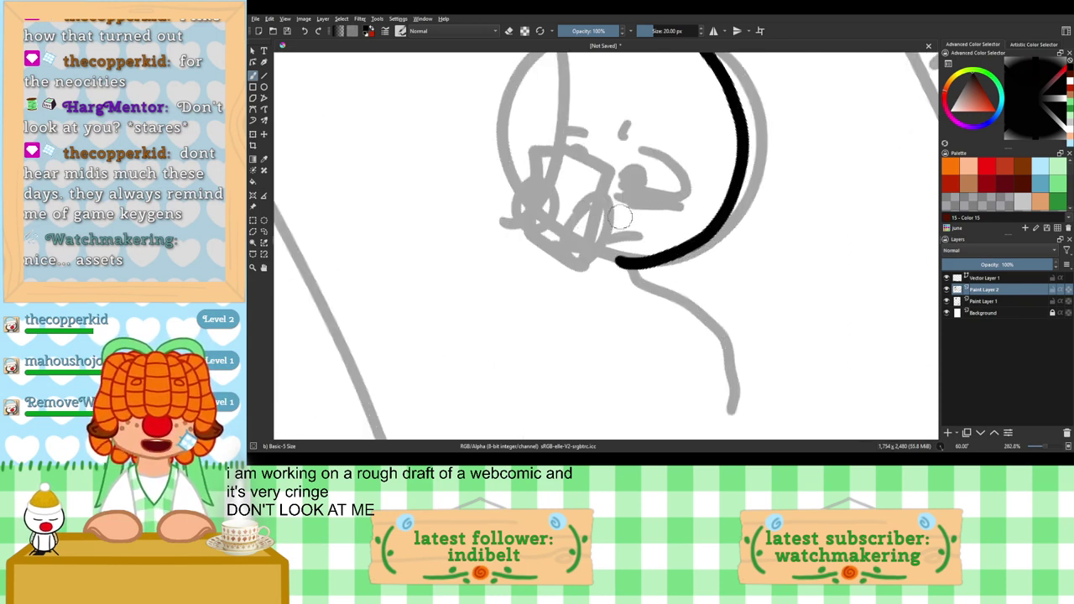
mouse_move(631, 240)
mouse_down()
mouse_move(647, 278)
mouse_move(605, 285)
mouse_up()
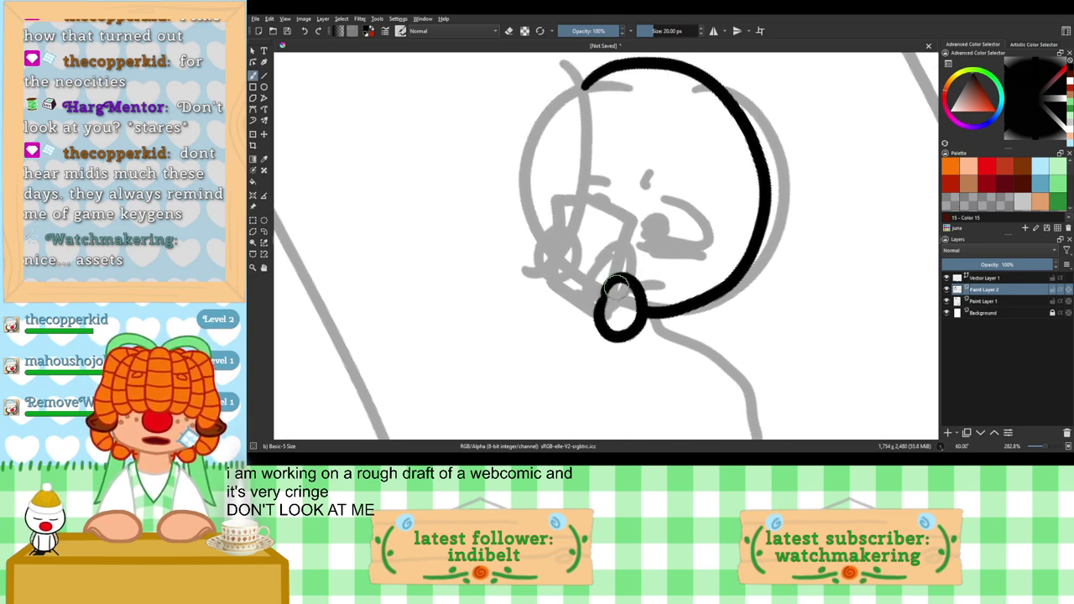
mouse_move(550, 262)
mouse_down()
mouse_move(555, 319)
mouse_move(542, 279)
mouse_move(564, 224)
mouse_move(567, 244)
mouse_move(580, 229)
mouse_move(630, 243)
mouse_move(626, 236)
mouse_move(630, 285)
mouse_up()
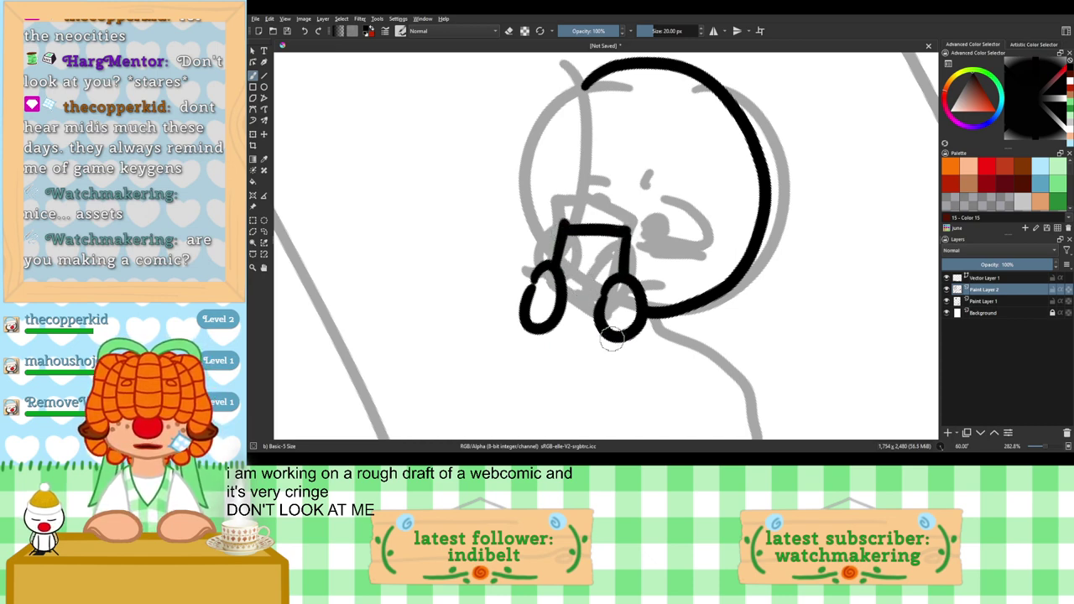
Step: Brush the phone's lower edge between the two hands in the doom scroll panel
drag(618, 350, 547, 351)
key(ctrl+z)
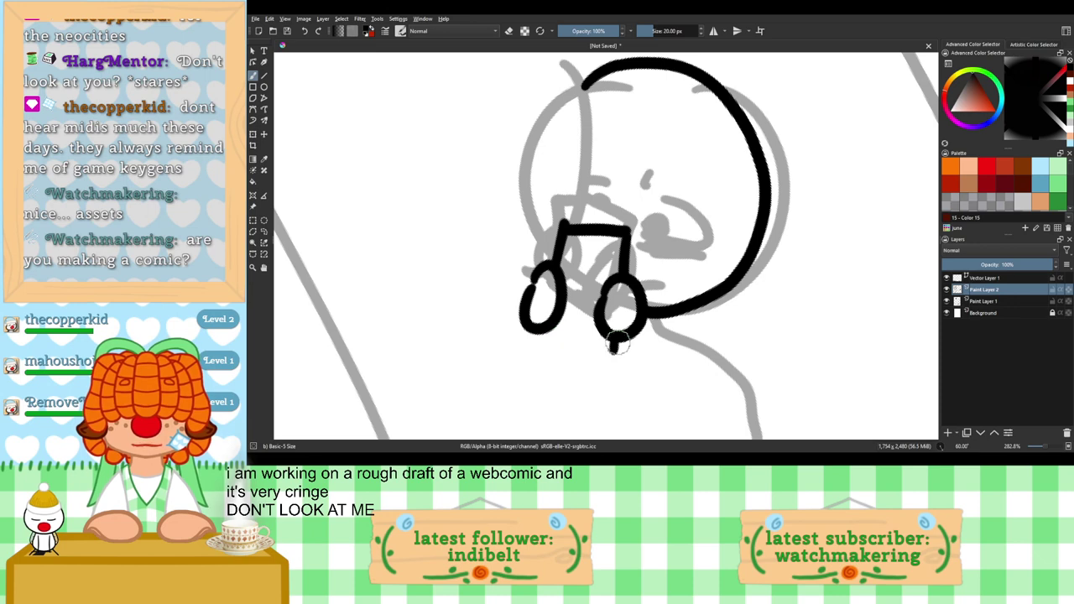
drag(637, 338, 555, 340)
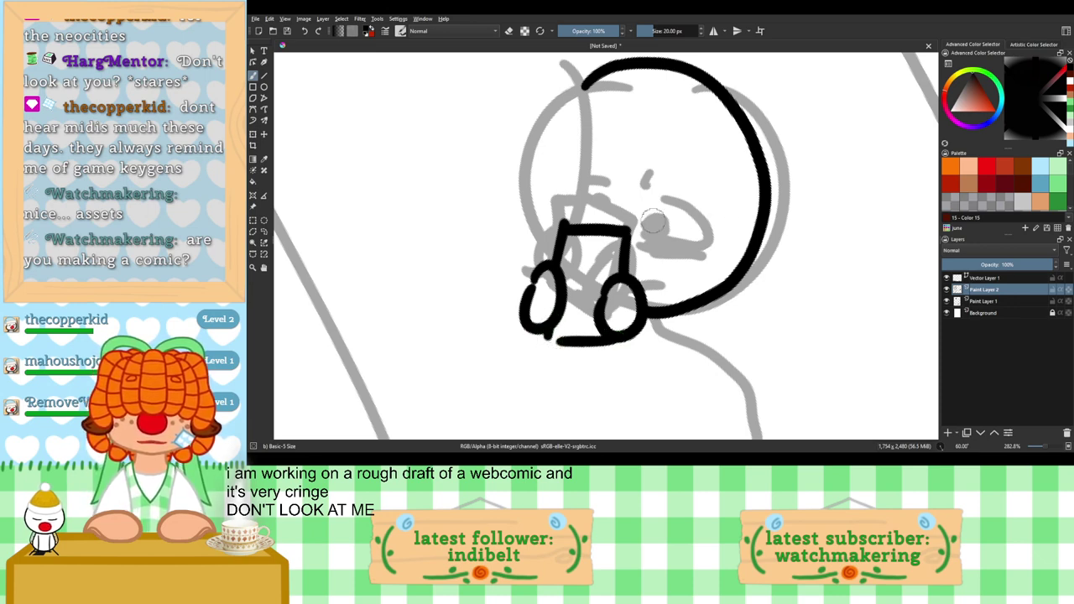
Step: Brush the almond eye with its pupil, the second eye above the phone, a short mouth stroke and two inner brow ticks
mouse_move(648, 219)
mouse_down()
mouse_move(707, 237)
mouse_move(653, 246)
mouse_up()
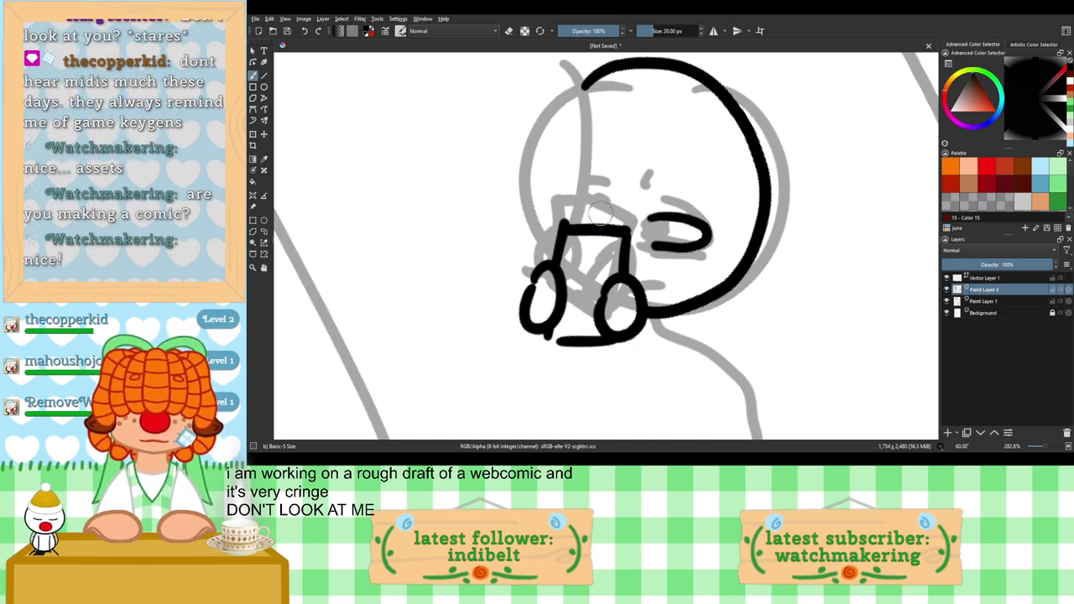
mouse_move(582, 216)
mouse_down()
mouse_move(618, 212)
mouse_move(582, 218)
mouse_move(658, 239)
mouse_up()
key(ctrl+z)
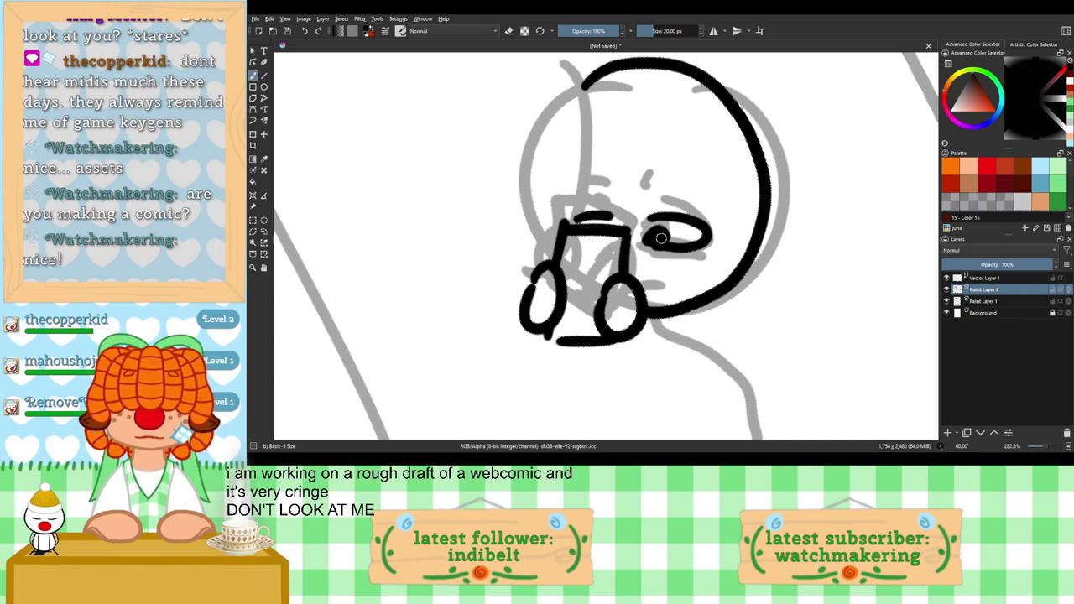
drag(643, 287, 662, 282)
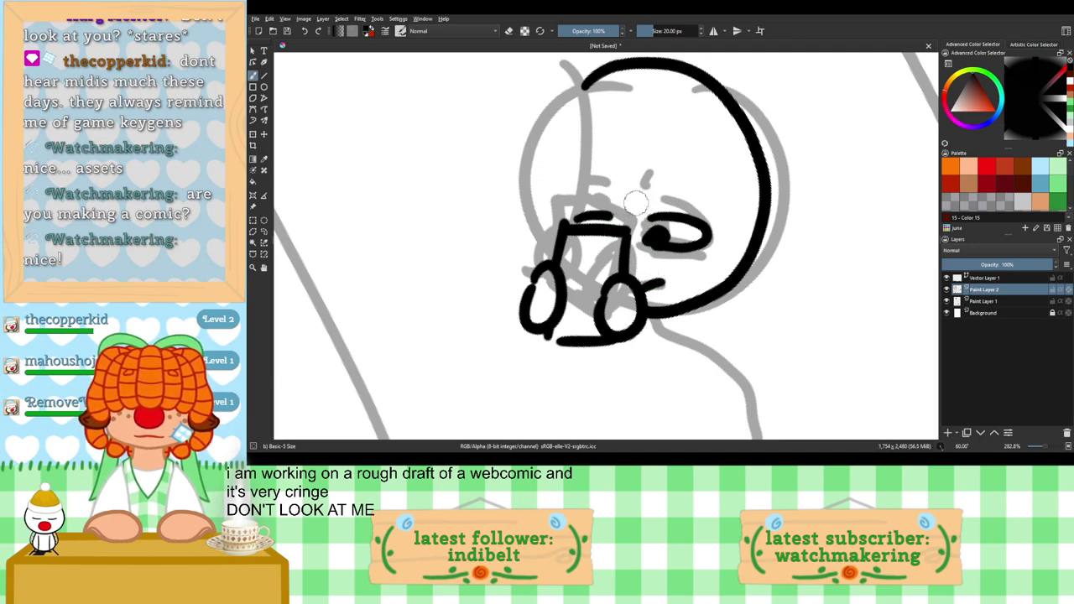
drag(635, 203, 637, 213)
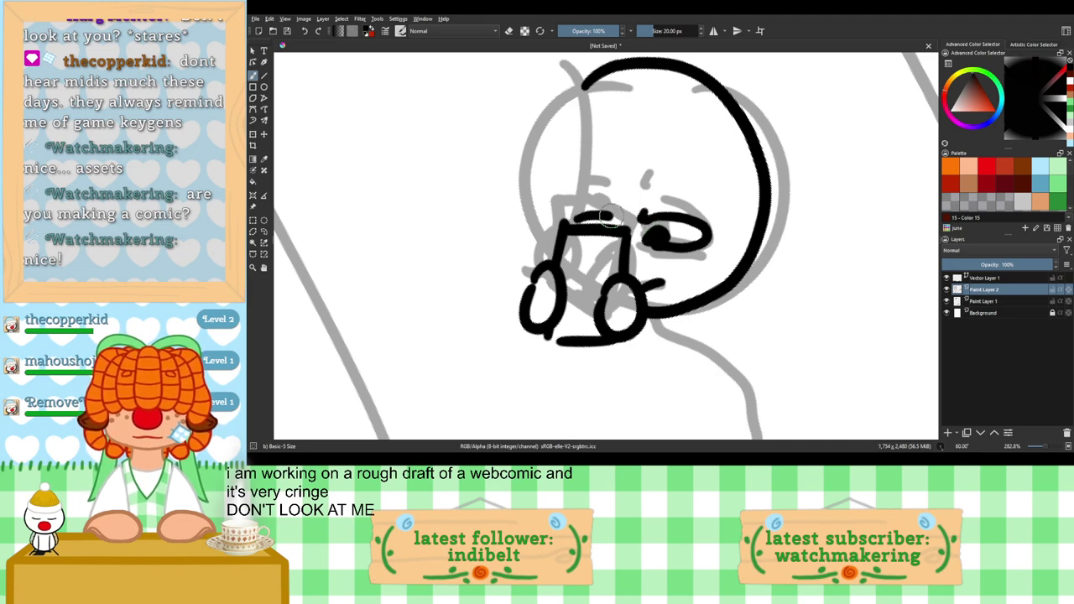
drag(610, 214, 612, 205)
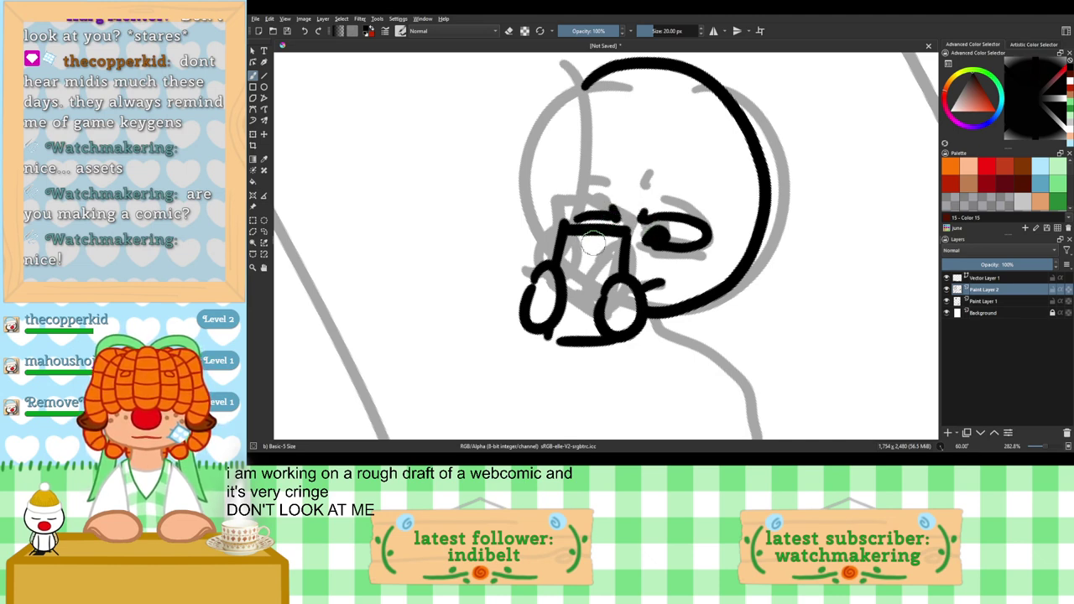
Step: Brush a fringe line across the forehead of the doom scroll head and fill the hair band with zigzag strokes
scroll(591, 242, down, 3)
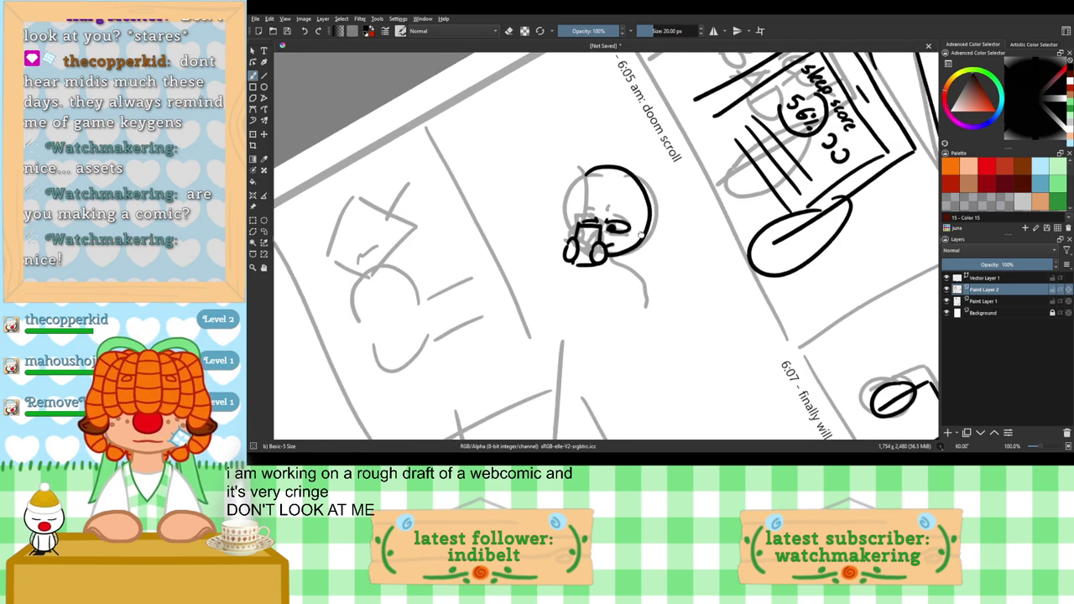
drag(641, 236, 638, 234)
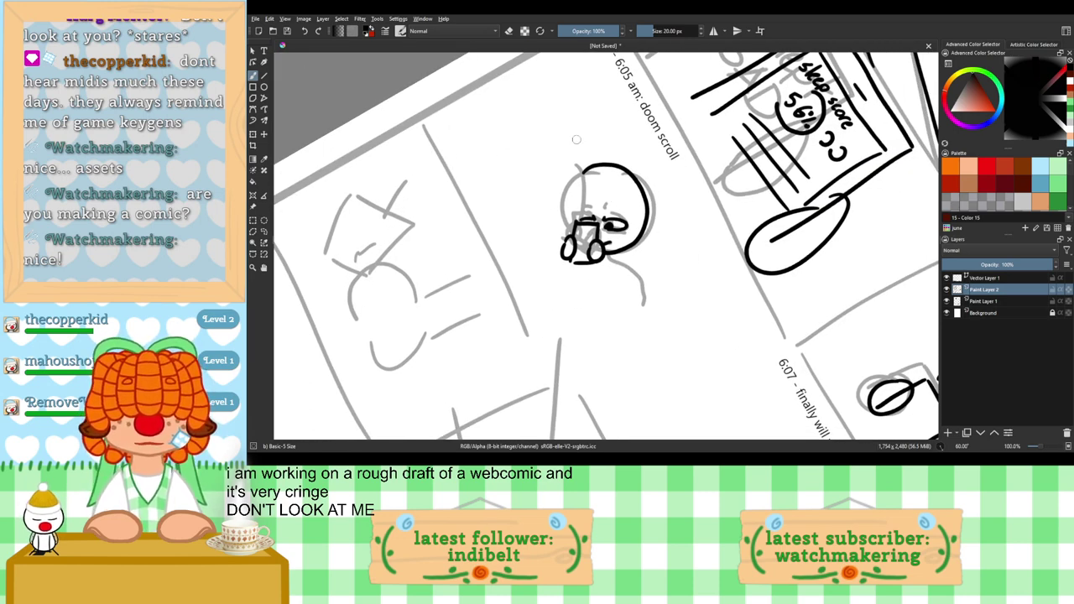
scroll(576, 140, up, 3)
mouse_move(593, 226)
mouse_down()
mouse_move(620, 212)
mouse_move(681, 228)
mouse_move(699, 253)
mouse_move(685, 271)
mouse_move(599, 266)
mouse_move(589, 254)
mouse_move(608, 243)
mouse_move(710, 255)
mouse_up()
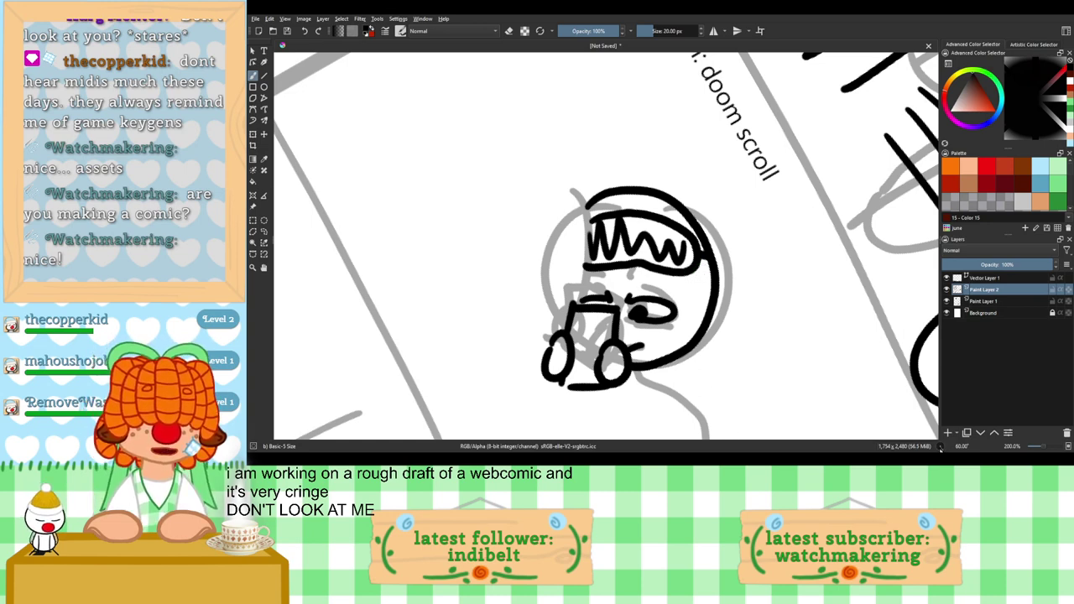
Step: Reset the canvas rotation to 0° and brush the wavy shoulder line beside the chin and the pillow line under the head
click(943, 448)
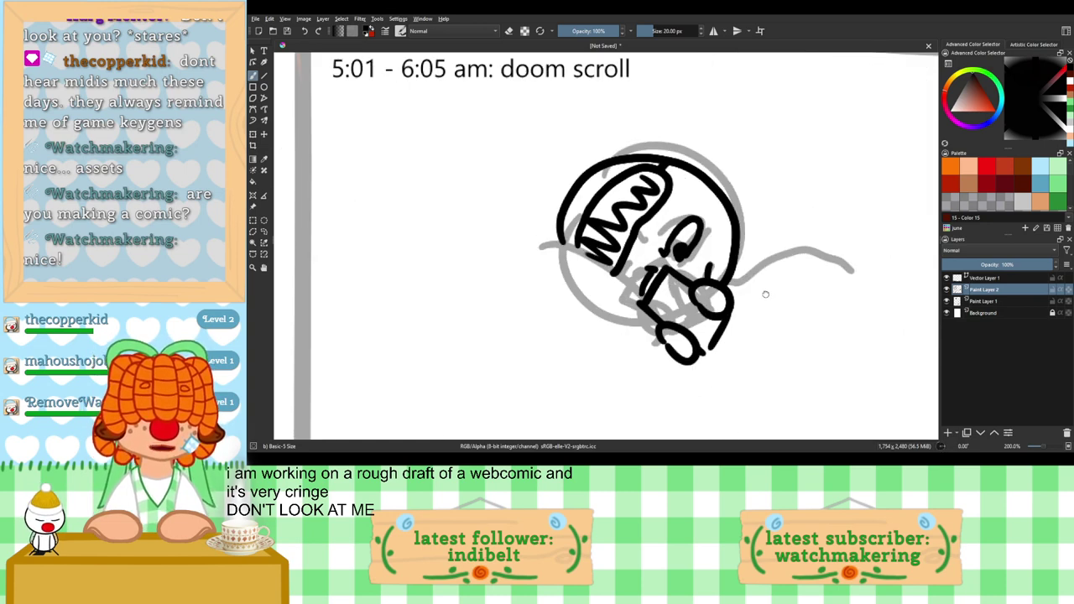
drag(765, 293, 641, 274)
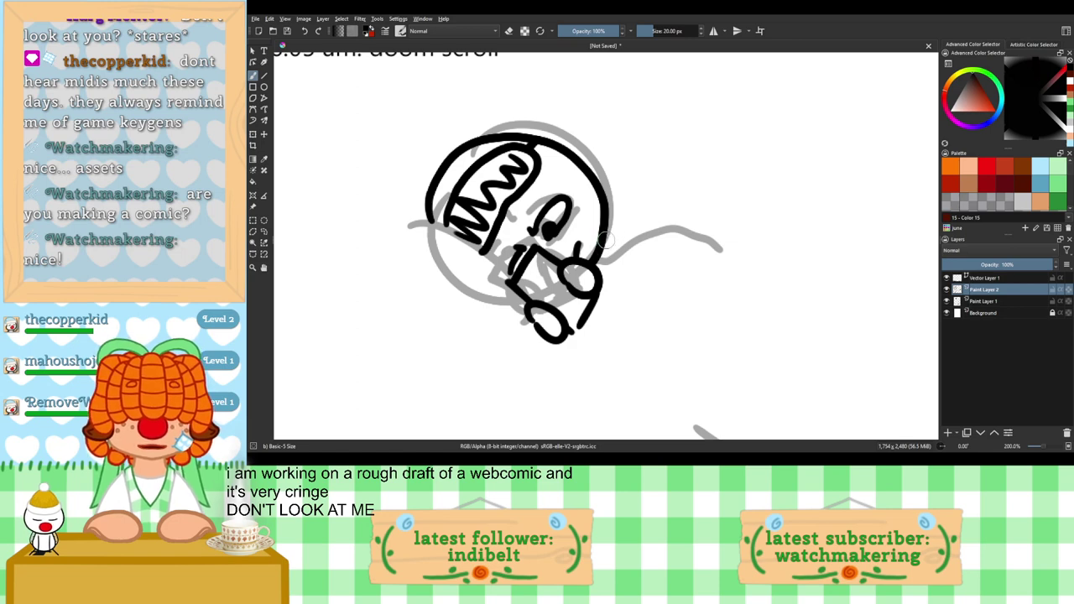
mouse_move(606, 235)
mouse_down()
mouse_move(650, 211)
mouse_move(744, 224)
mouse_up()
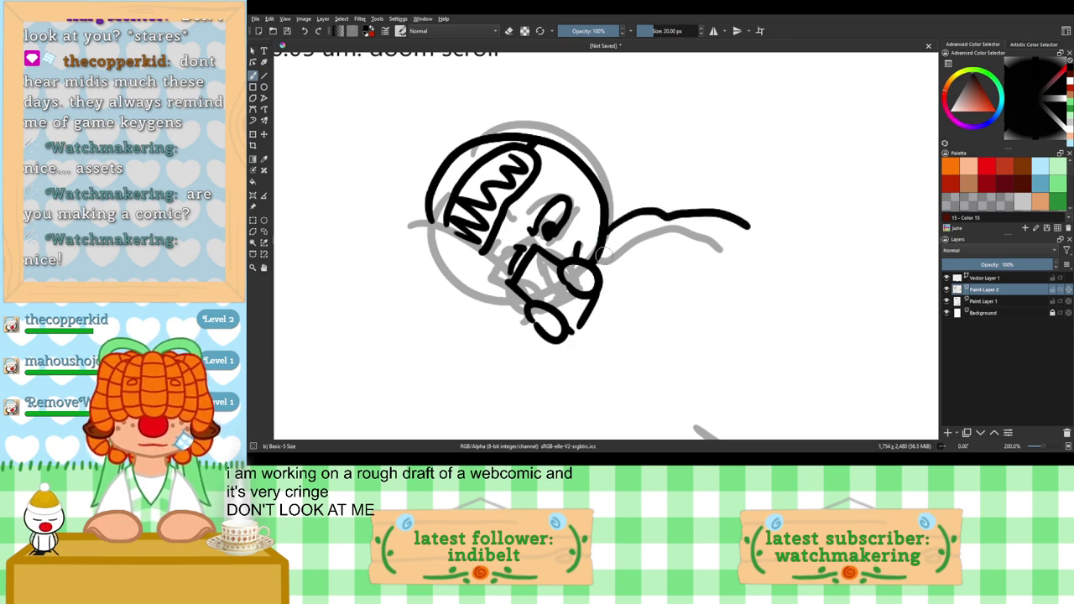
mouse_move(410, 227)
mouse_down()
mouse_move(454, 231)
mouse_move(507, 270)
mouse_up()
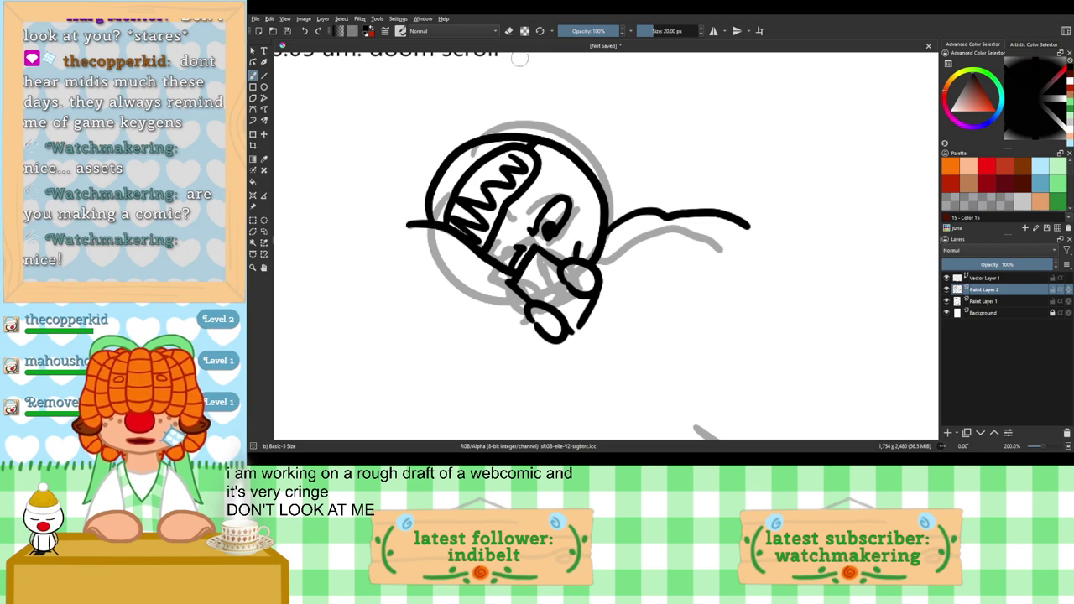
Step: Erase the back outline of the doom scroll head and redraw it closer to the hair band
click(509, 31)
mouse_move(508, 137)
mouse_down()
mouse_move(483, 148)
mouse_move(502, 127)
mouse_move(437, 167)
mouse_up()
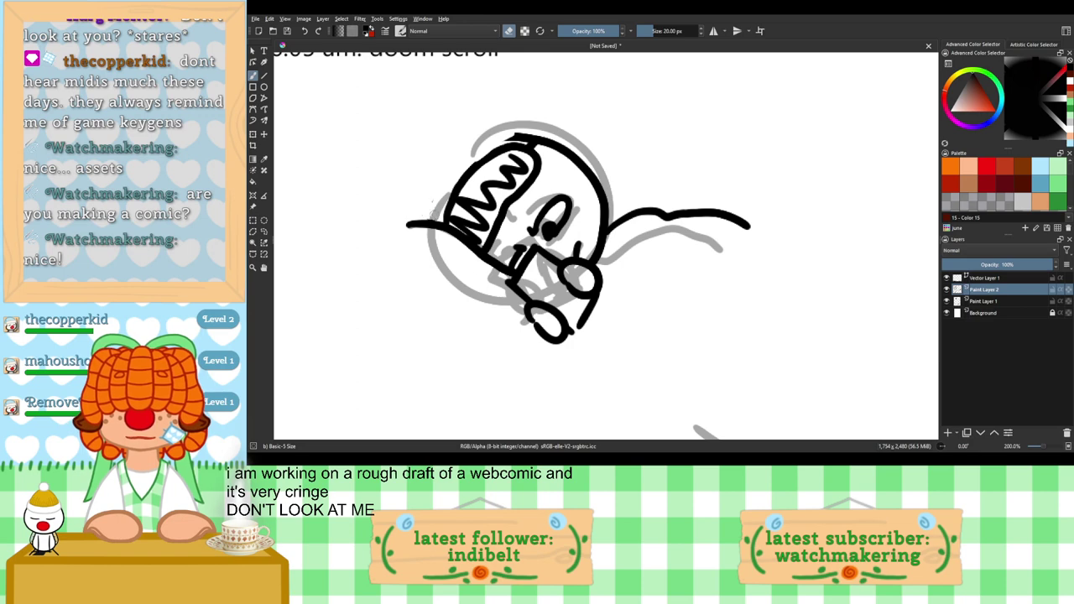
click(511, 34)
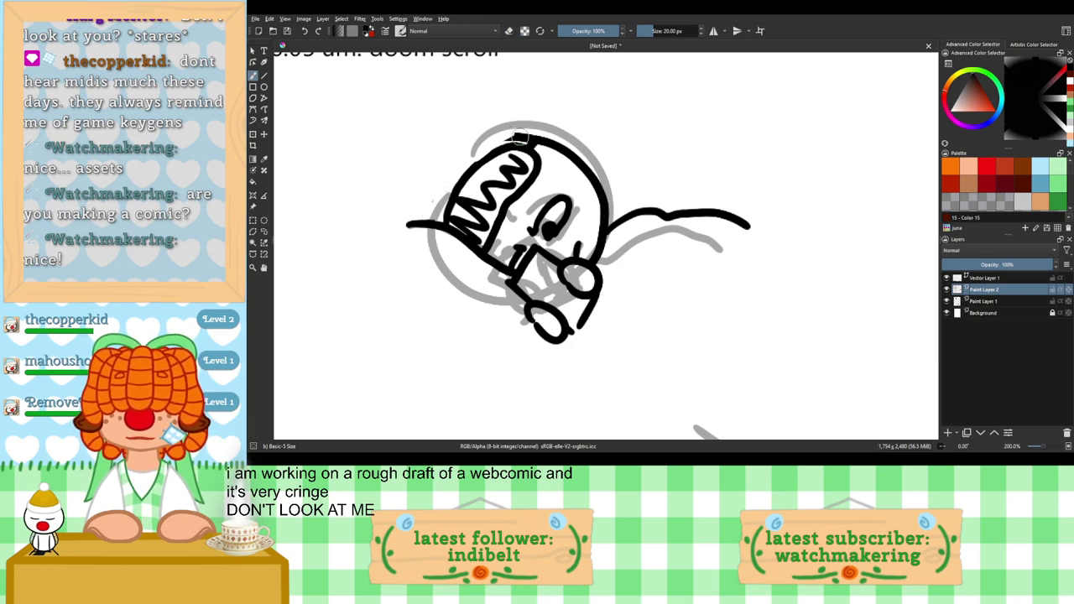
drag(509, 136, 445, 195)
key(ctrl+z)
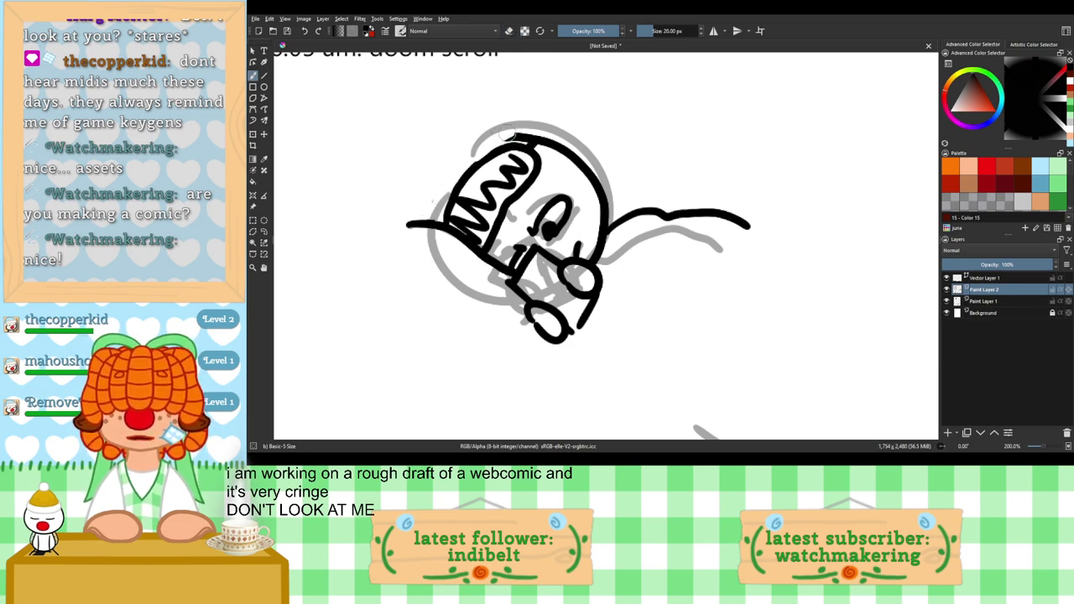
mouse_move(520, 138)
mouse_down()
mouse_move(466, 167)
mouse_move(435, 204)
mouse_up()
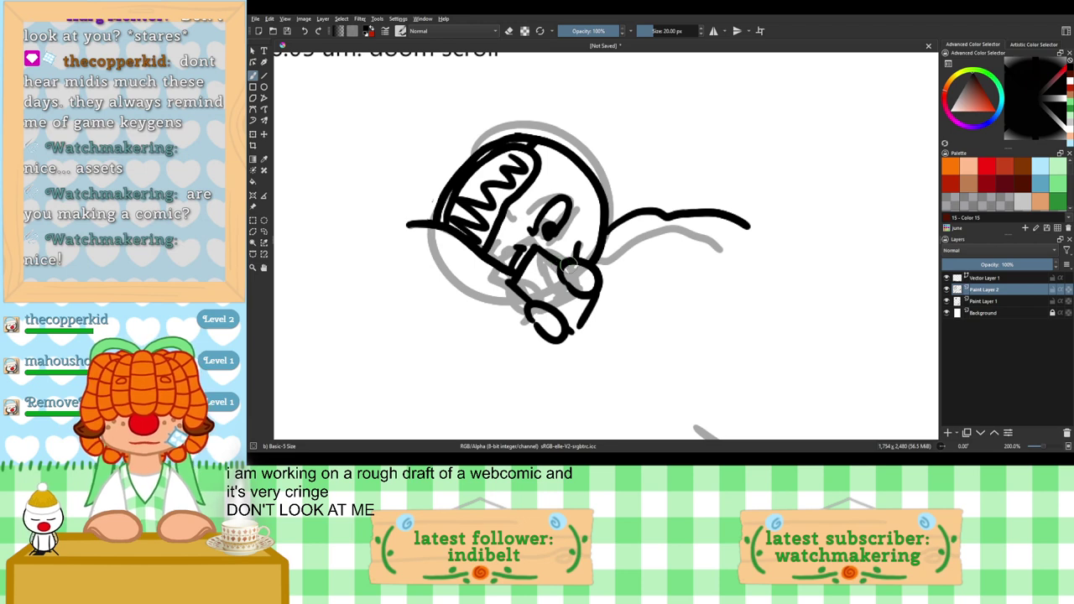
Step: Brush the open round head of the seated figure under the "6:07 - finally will yourself out of bed" caption
scroll(586, 262, down, 1)
drag(678, 263, 585, 262)
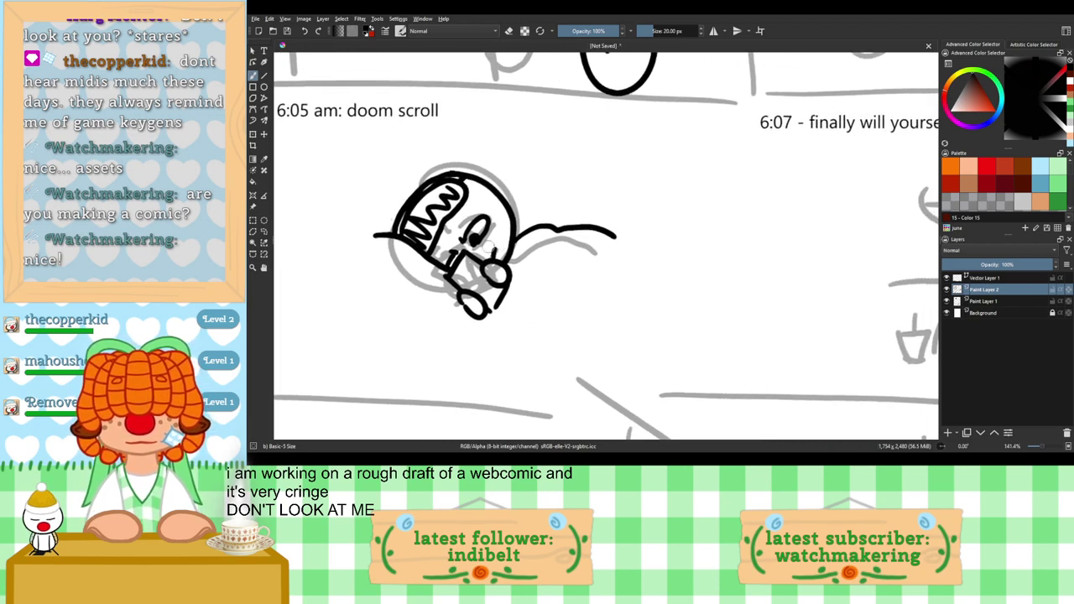
scroll(482, 267, down, 1)
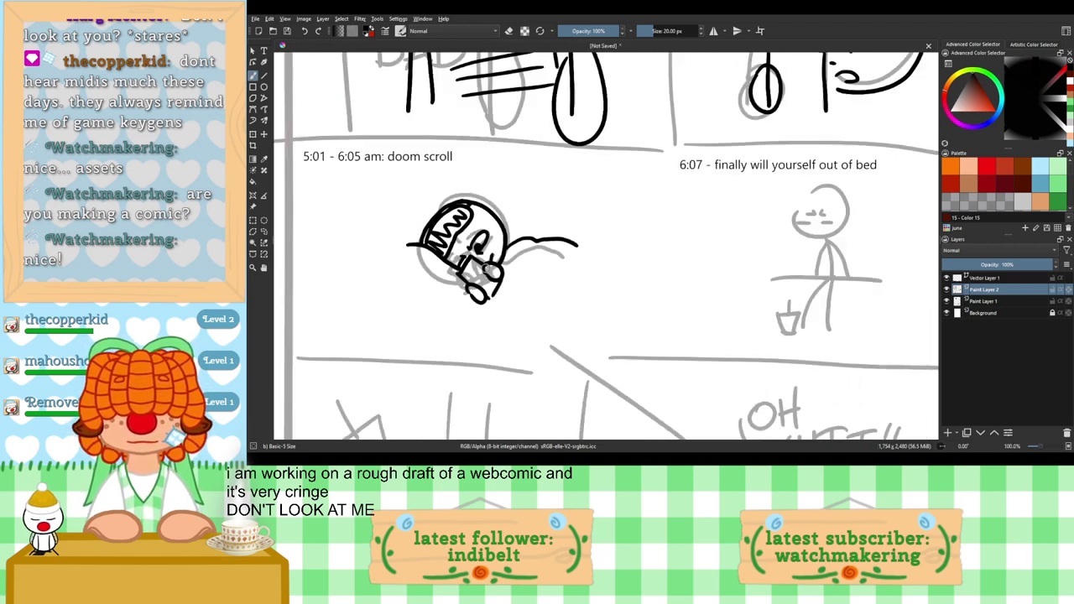
drag(653, 300, 494, 252)
scroll(750, 194, up, 2)
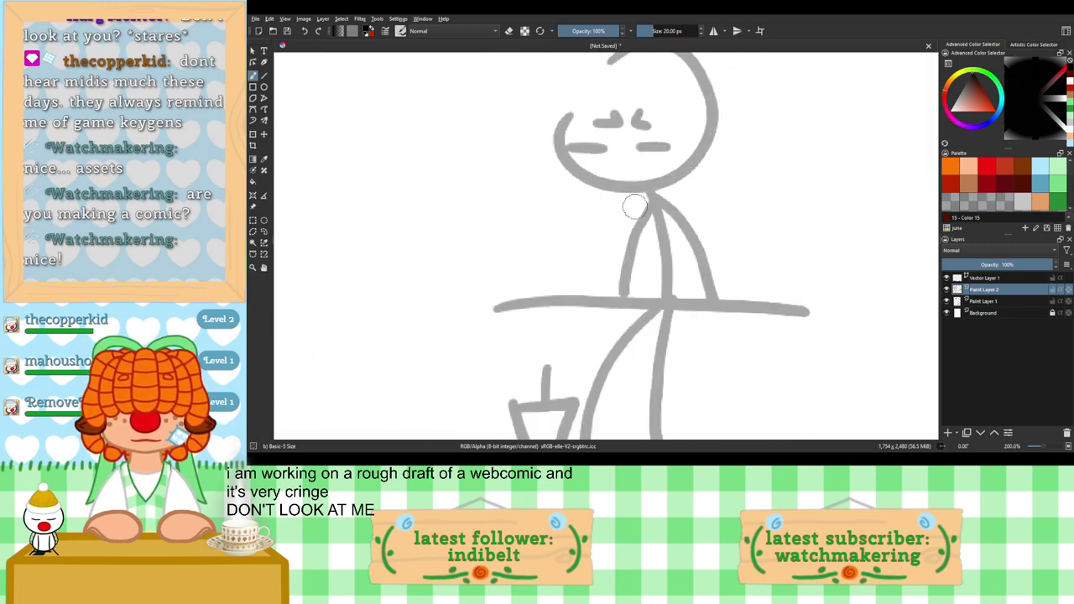
scroll(645, 218, down, 1)
scroll(626, 163, up, 1)
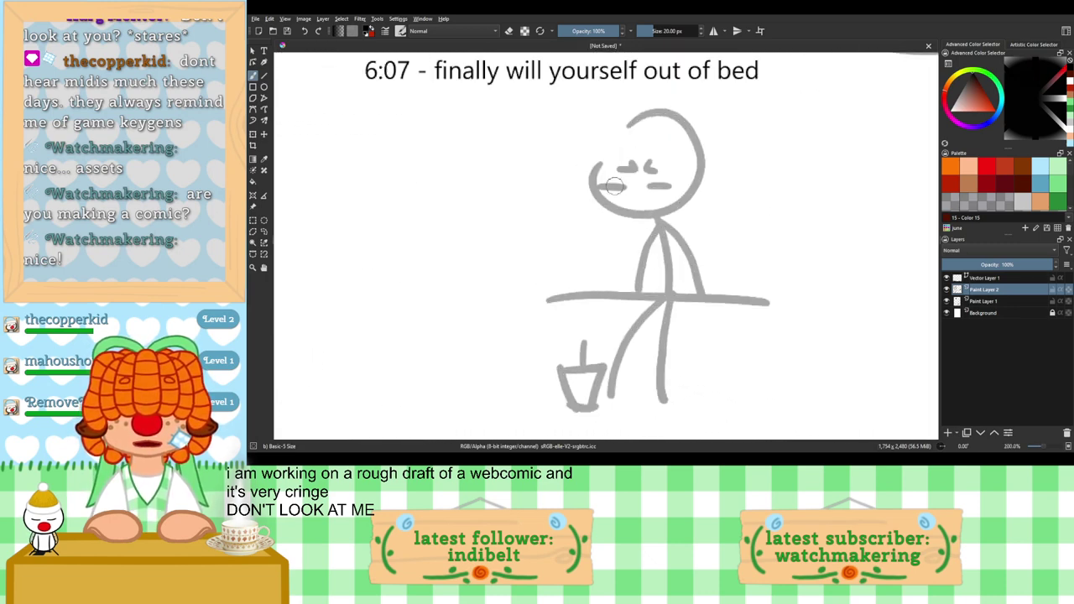
mouse_move(621, 130)
mouse_down()
mouse_move(697, 157)
mouse_move(659, 220)
mouse_move(595, 178)
mouse_up()
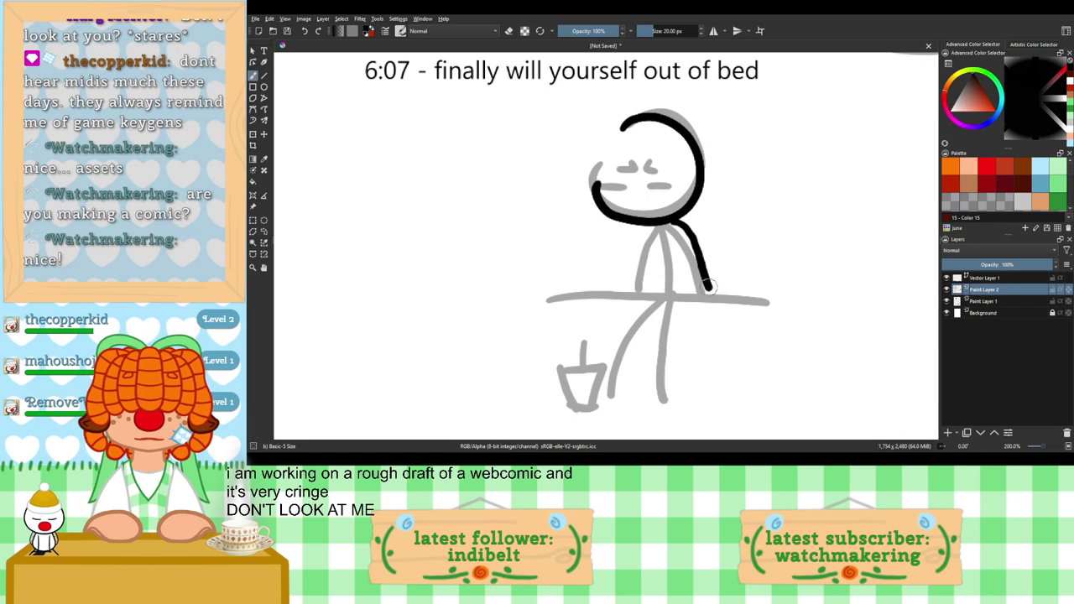
Step: Undo the first arm strokes and redraw both outer arm lines from the head to the bed, ending in curved hands
drag(636, 227, 620, 269)
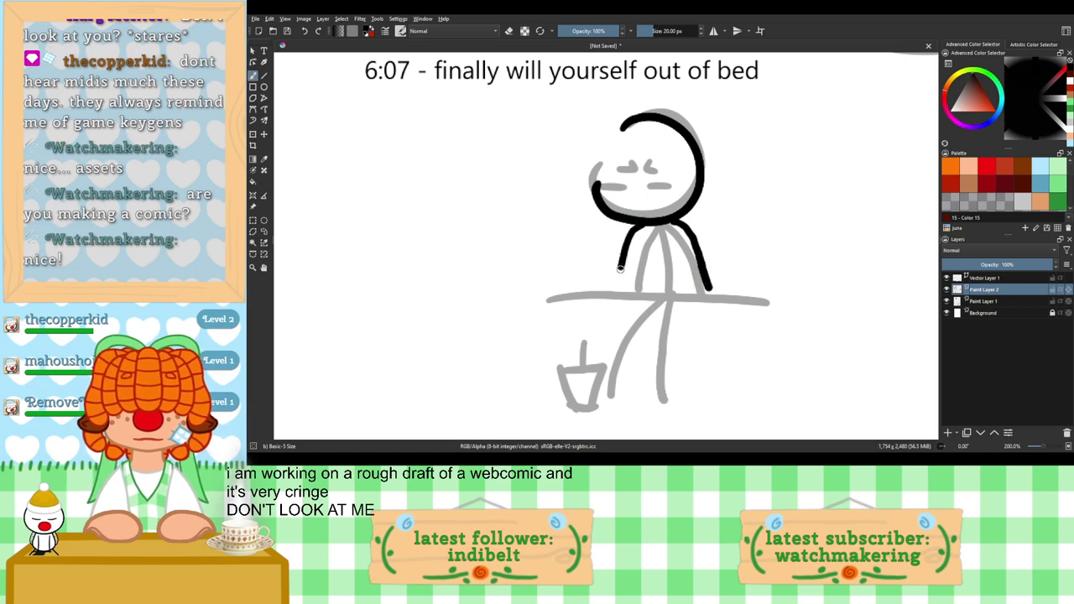
key(ctrl+z)
key(ctrl+z)
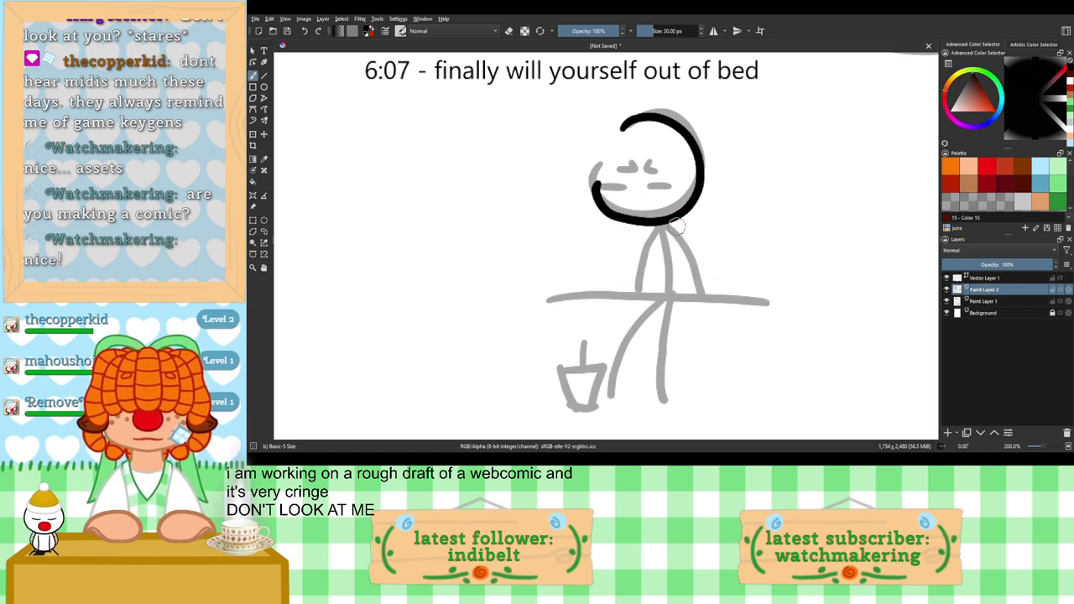
mouse_move(676, 219)
mouse_down()
mouse_move(703, 245)
mouse_move(710, 281)
mouse_up()
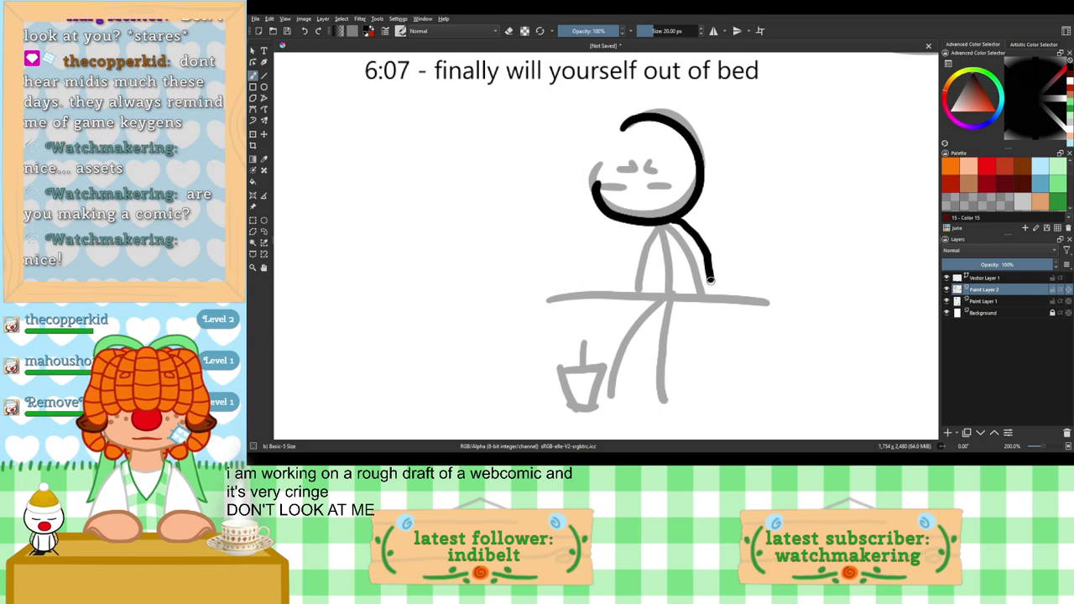
drag(635, 223, 620, 244)
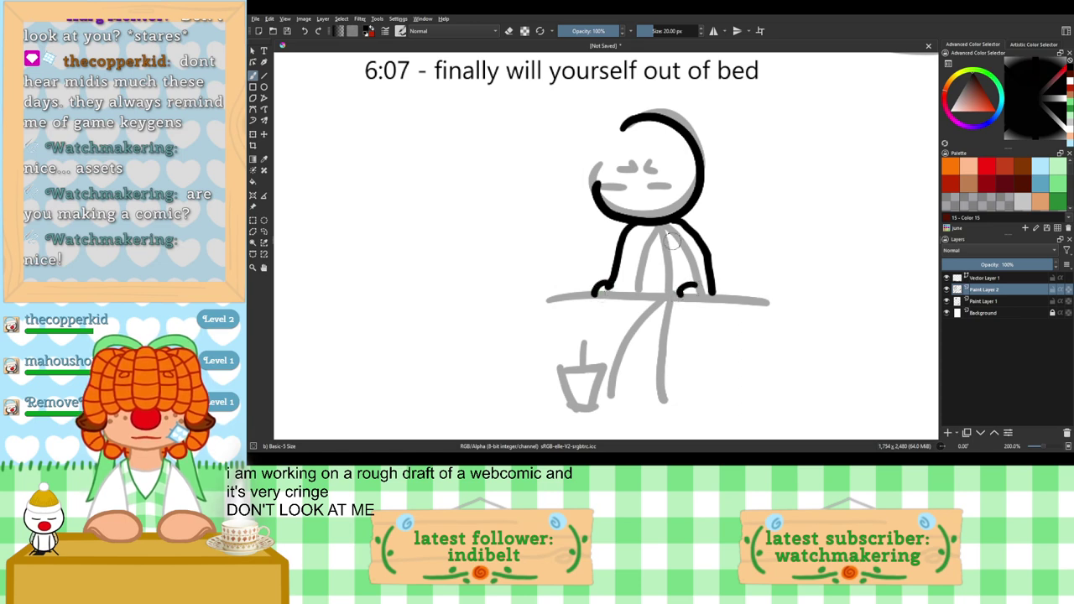
Step: Brush the inner line of each arm on the seated figure
drag(671, 238, 692, 284)
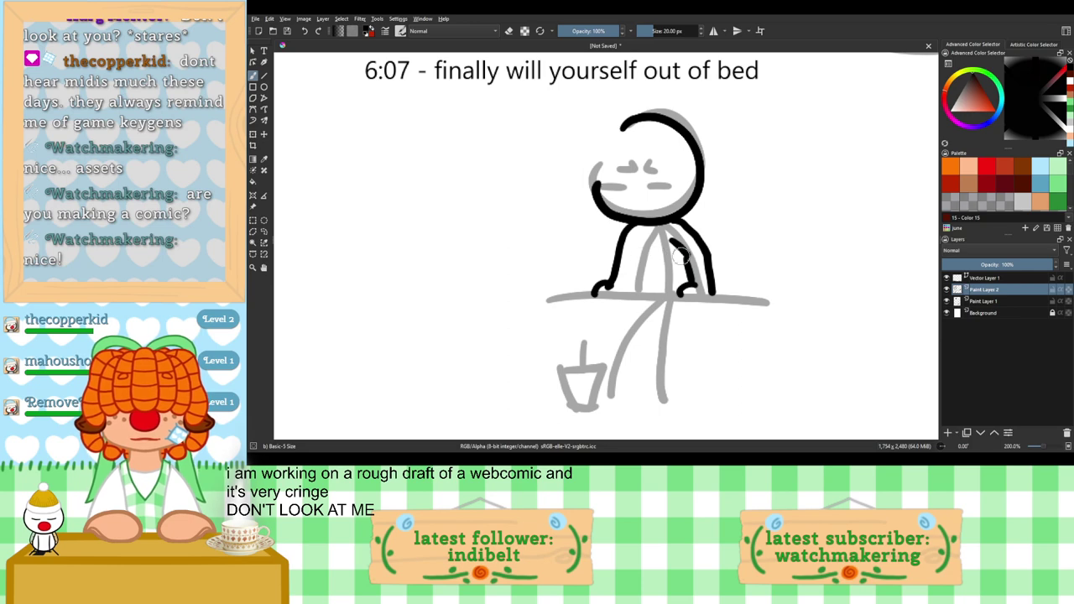
key(ctrl+z)
drag(669, 241, 687, 280)
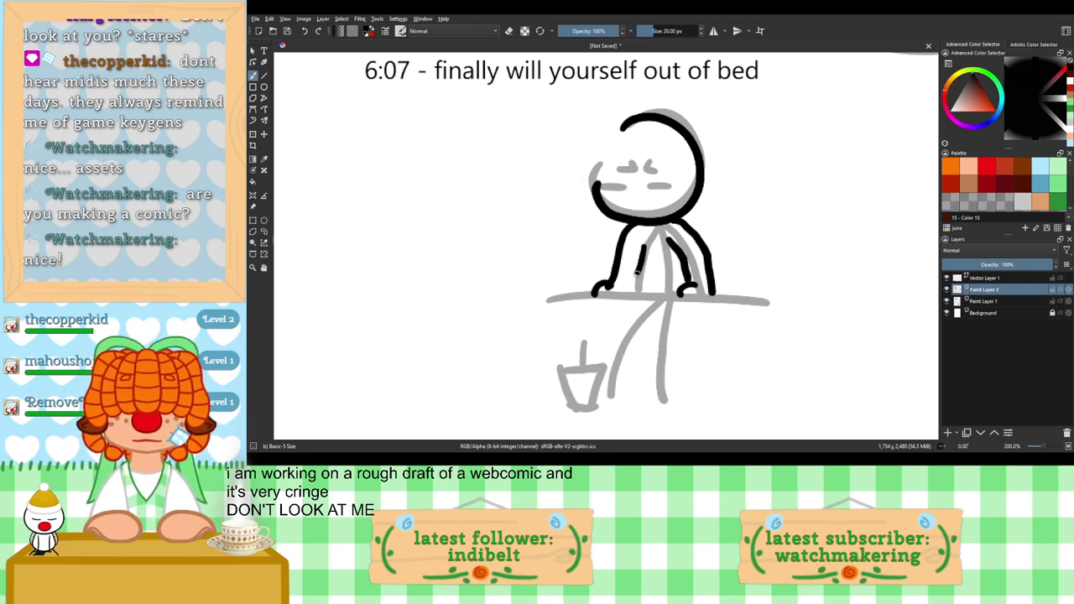
mouse_move(637, 273)
mouse_down()
mouse_move(622, 296)
mouse_move(664, 275)
mouse_move(658, 219)
mouse_up()
key(ctrl+plus)
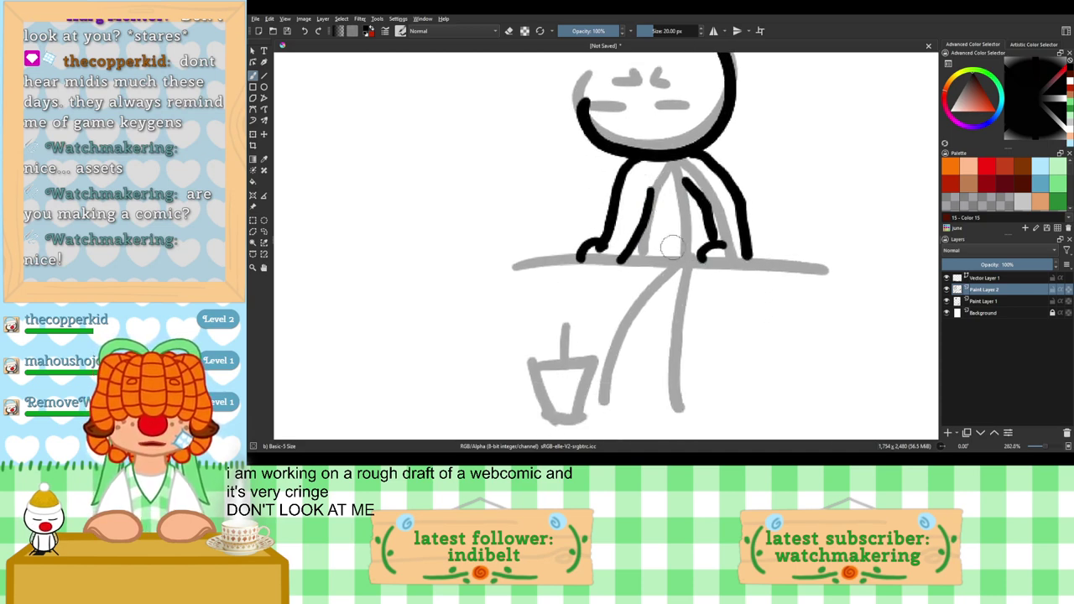
Step: Brush the torso's side down into the leg nearest the bucket with its foot, and a short bed edge under the opposite hand
drag(651, 189, 639, 252)
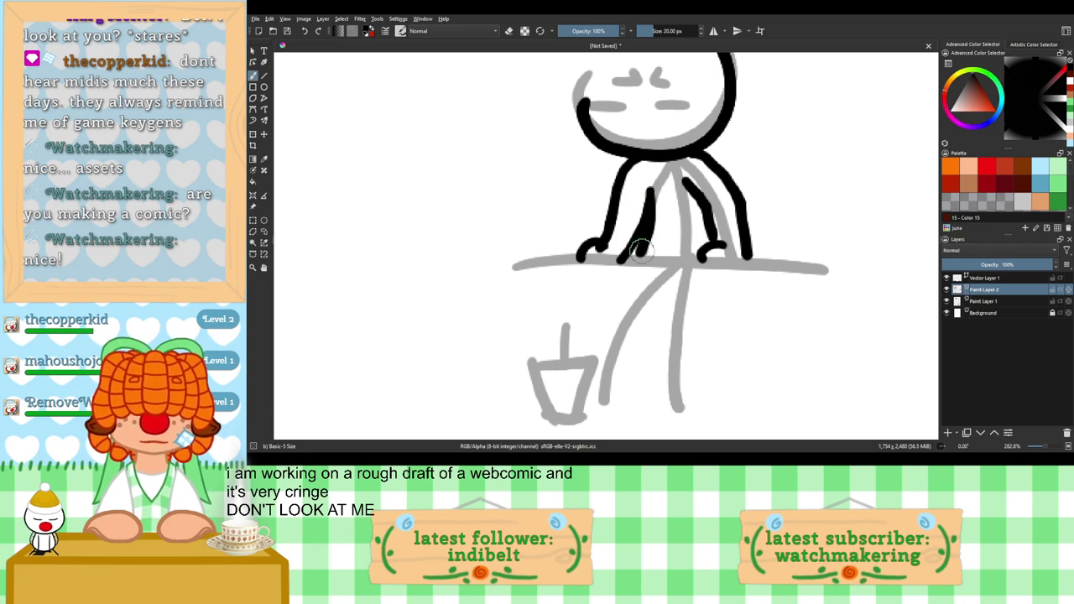
key(ctrl+z)
mouse_move(651, 192)
mouse_down()
mouse_move(651, 234)
mouse_move(634, 260)
mouse_move(644, 260)
mouse_move(599, 300)
mouse_move(601, 395)
mouse_move(598, 422)
mouse_up()
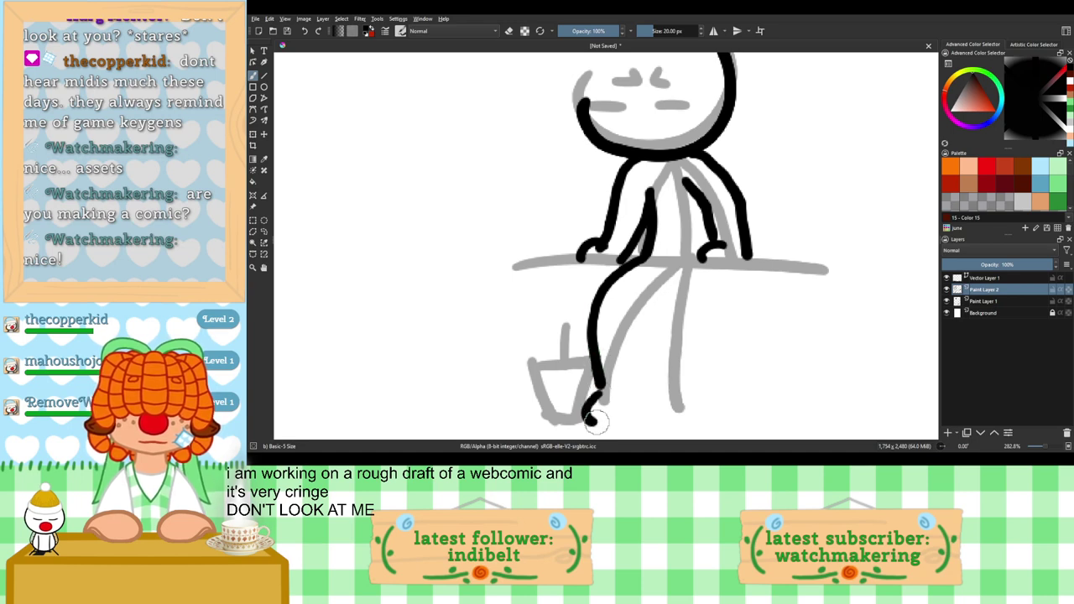
drag(704, 258, 760, 267)
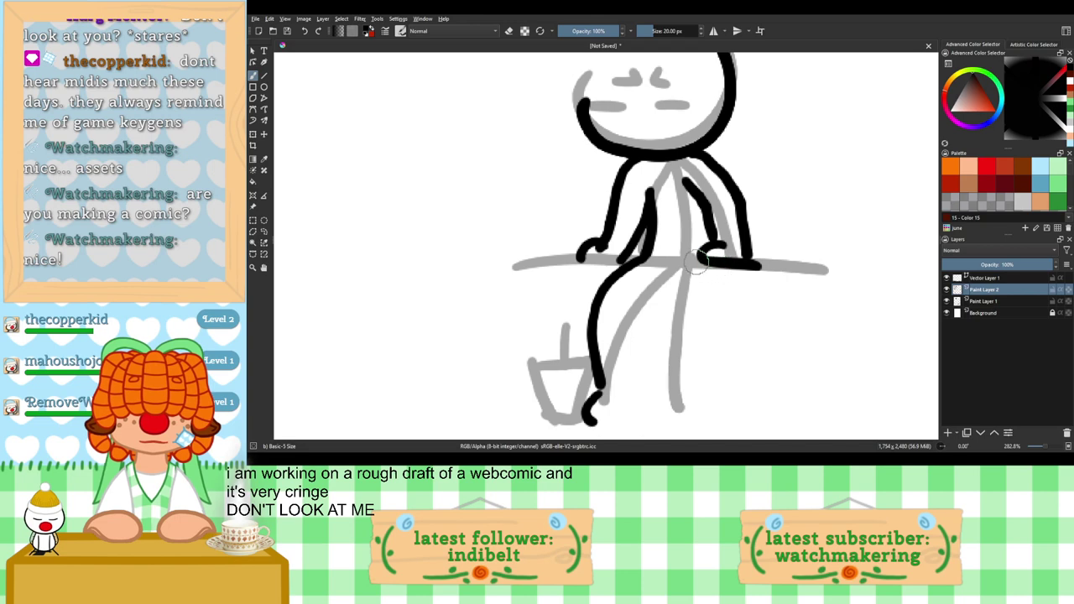
Step: Erase the hand's overlap at the bed edge, and brush the other leg with its foot and both inner leg lines
click(508, 32)
mouse_move(699, 247)
mouse_down()
mouse_move(718, 274)
mouse_move(713, 247)
mouse_move(718, 396)
mouse_move(712, 409)
mouse_move(669, 420)
mouse_up()
click(508, 31)
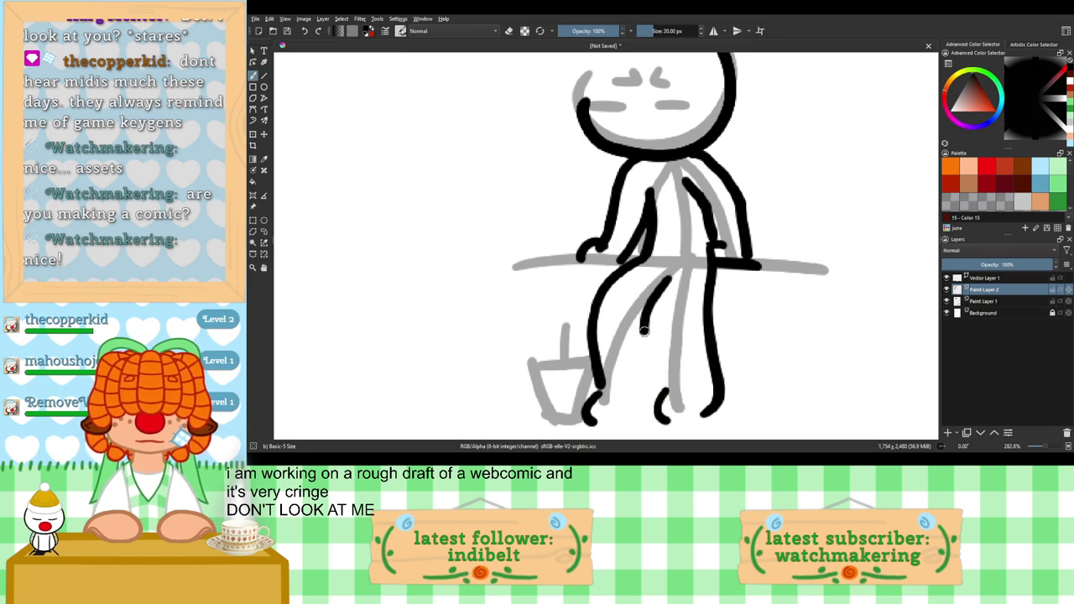
mouse_move(668, 283)
mouse_down()
mouse_move(632, 325)
mouse_move(633, 396)
mouse_move(665, 355)
mouse_move(673, 281)
mouse_up()
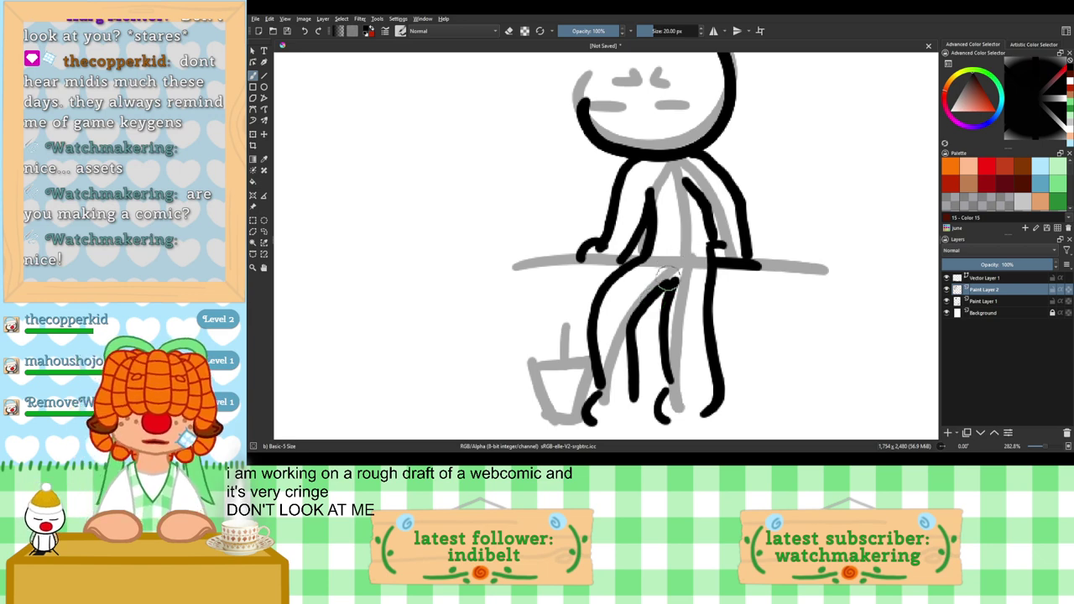
drag(659, 276, 677, 278)
Step: Examine the remaining grey sketch panels in the lower part of the page, especially the "OH SHIT!!" figure with the foreshortening note
scroll(633, 314, down, 2)
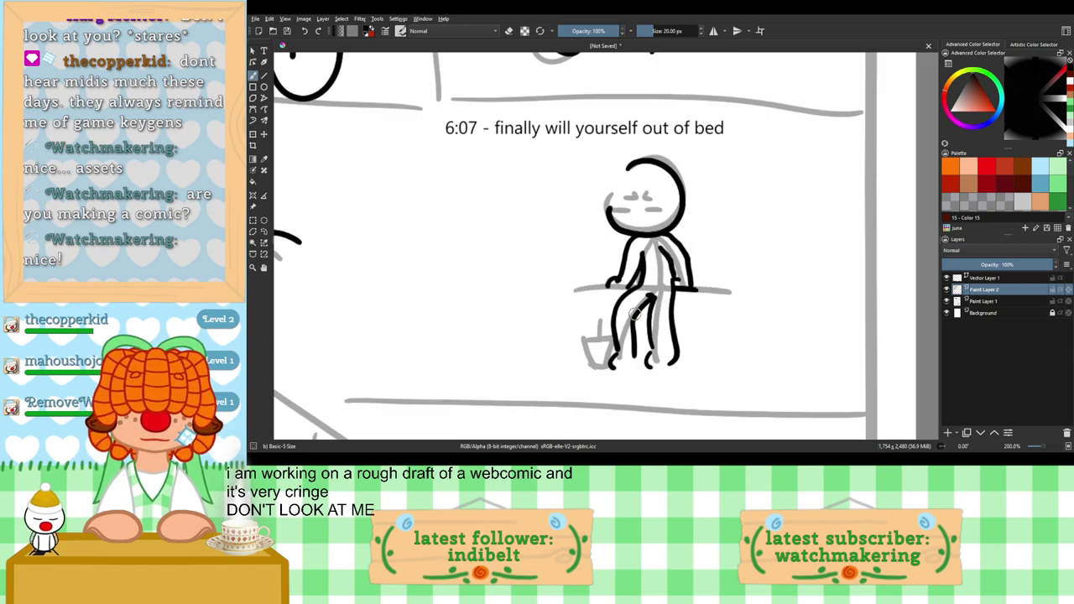
drag(619, 302, 677, 213)
scroll(677, 212, down, 1)
drag(596, 388, 693, 194)
drag(598, 284, 688, 234)
scroll(813, 260, up, 1)
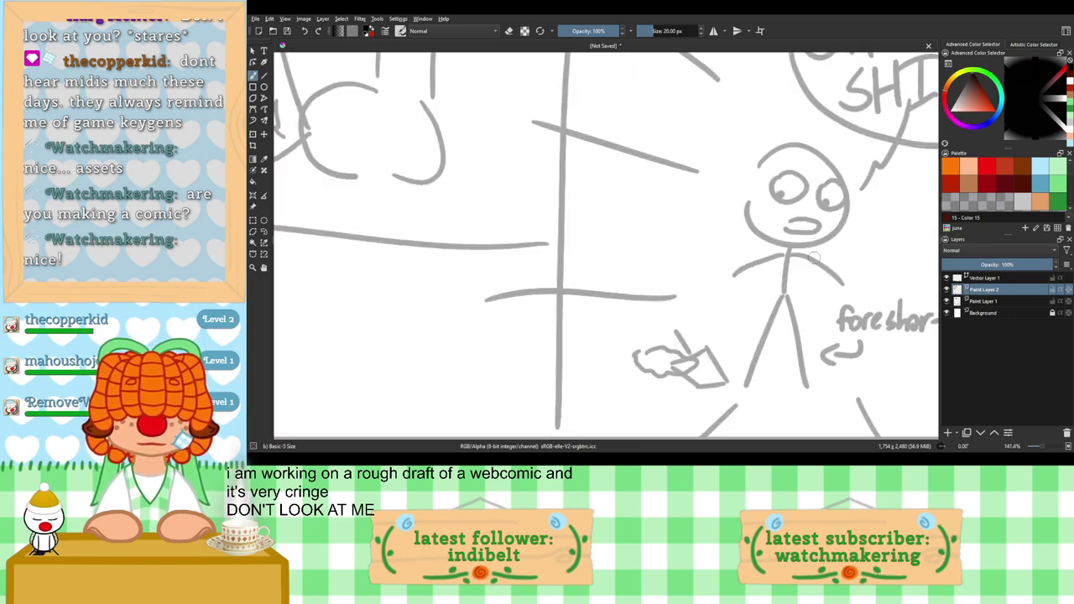
drag(811, 216, 725, 254)
drag(590, 259, 603, 235)
scroll(772, 307, down, 2)
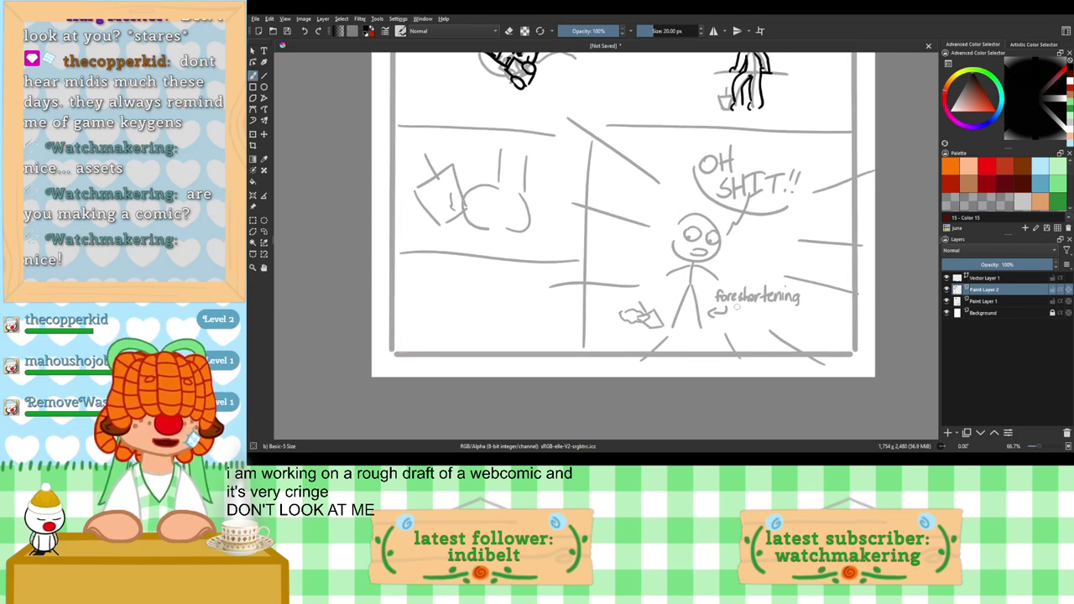
scroll(736, 307, up, 1)
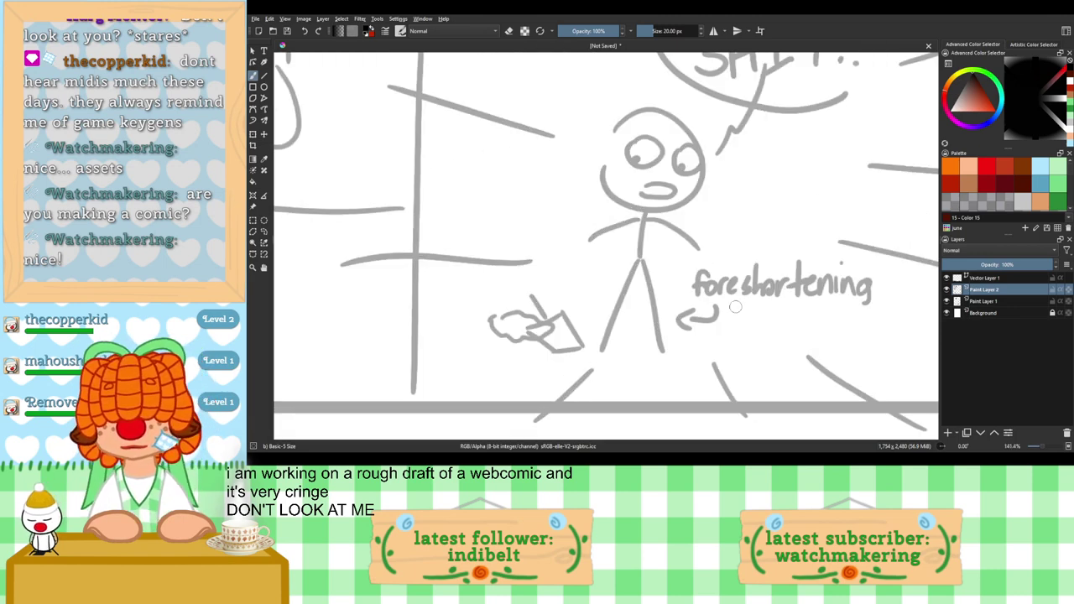
scroll(721, 312, down, 1)
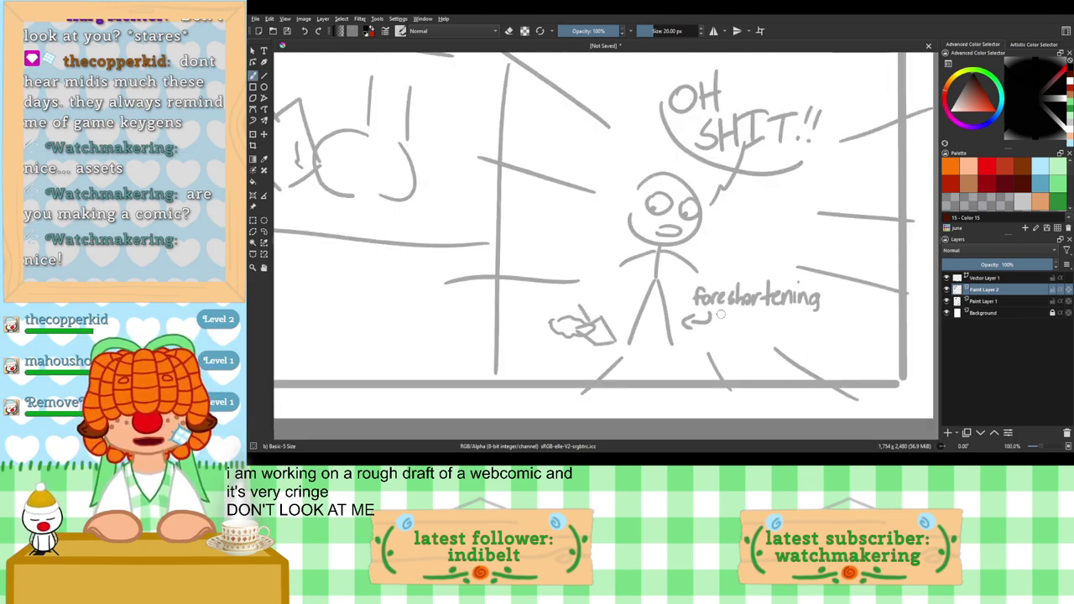